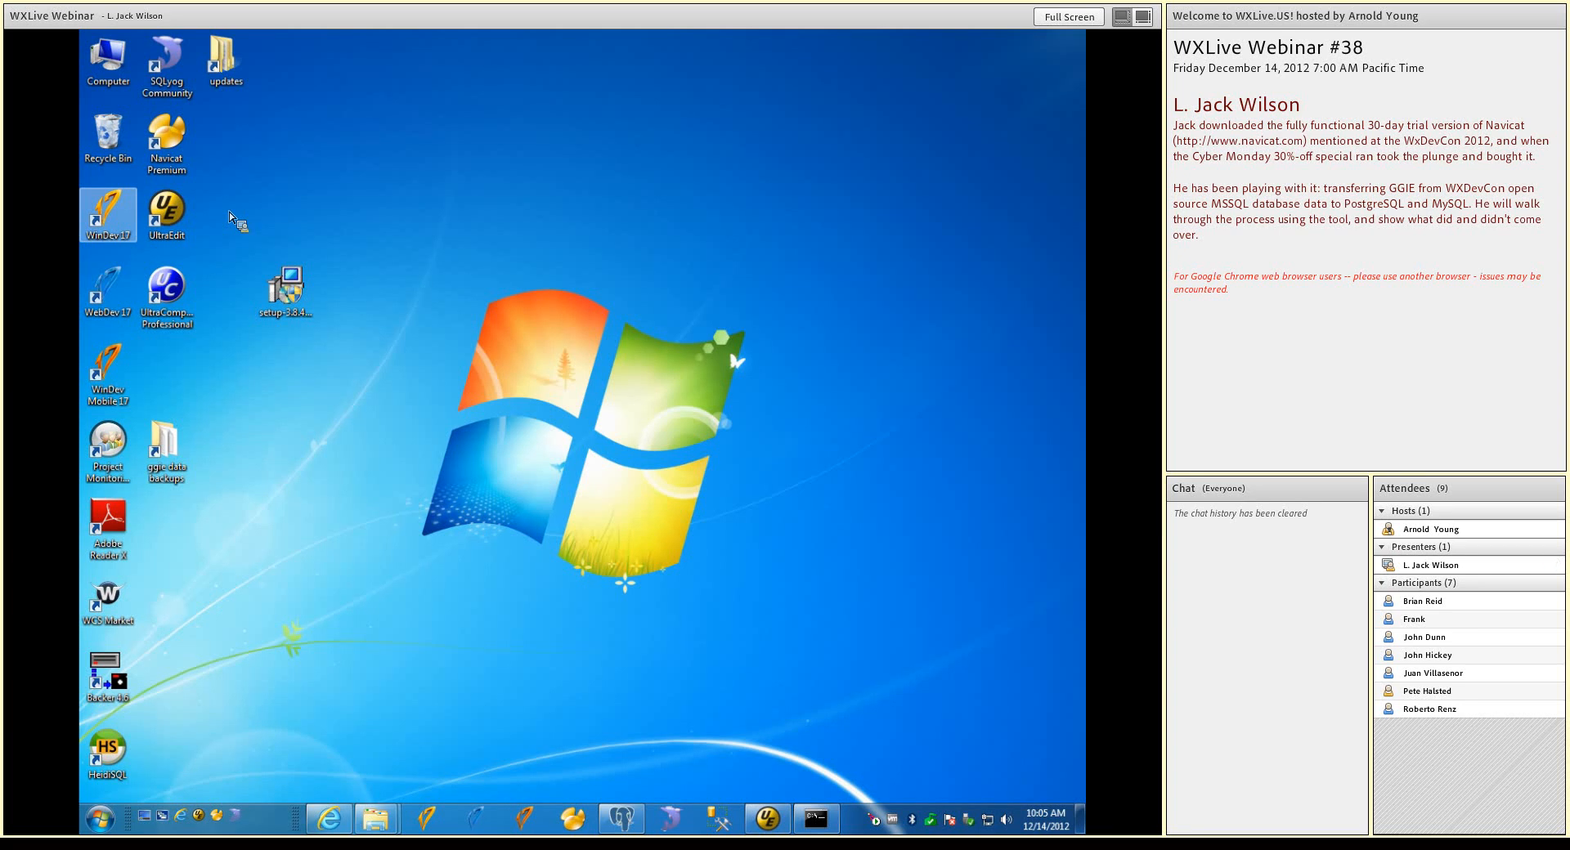
Launch Navicat Premium and open the dbo schema of the ggie database on the ggie-mssql connection
left_click(207, 587)
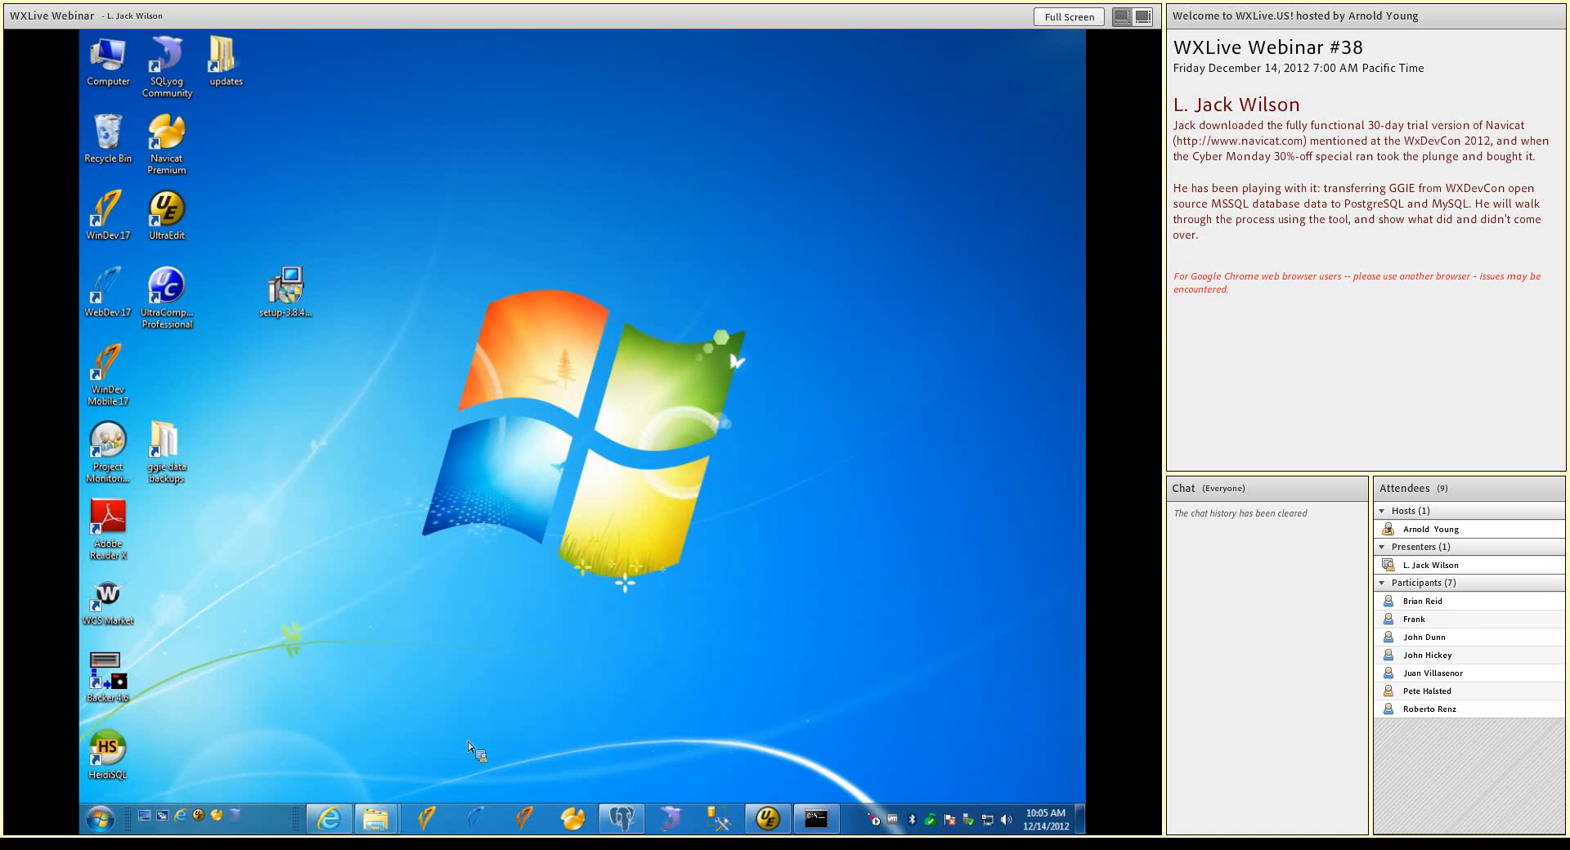
left_click(573, 818)
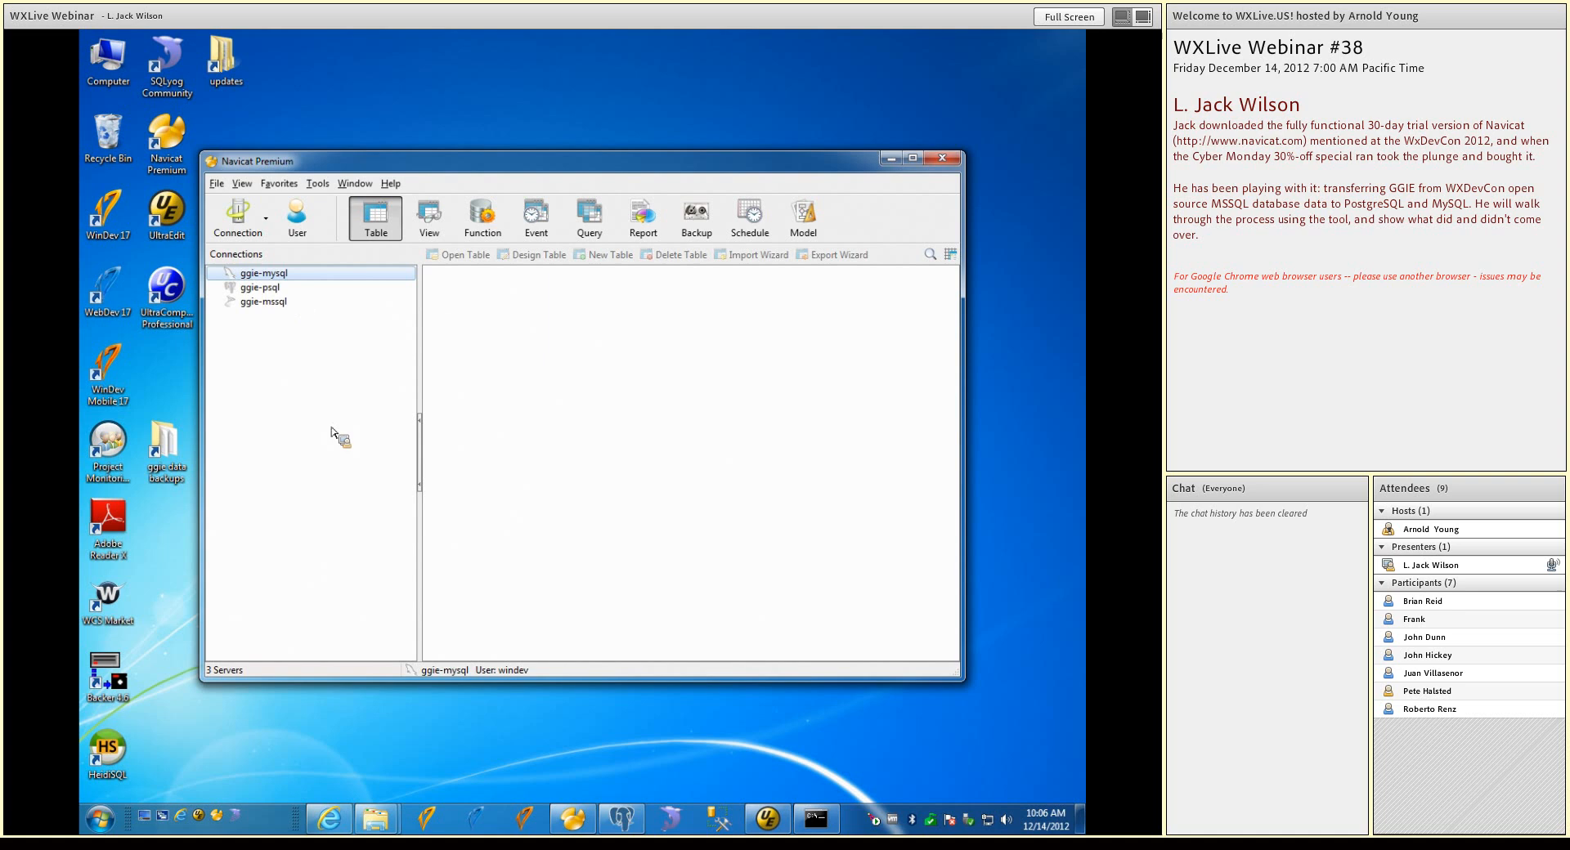
double_click(233, 303)
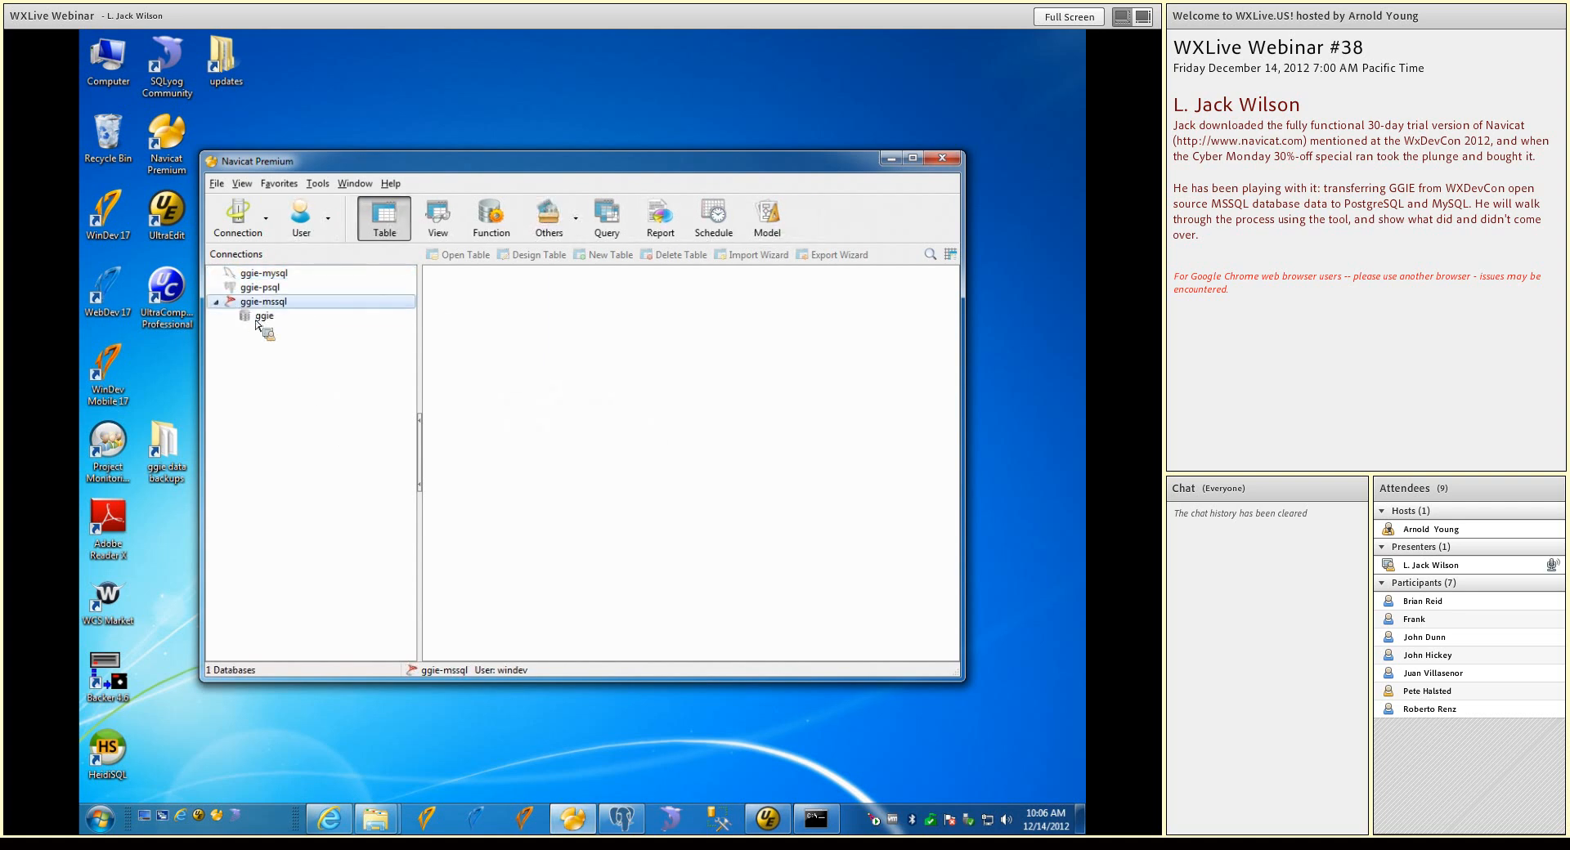
double_click(259, 318)
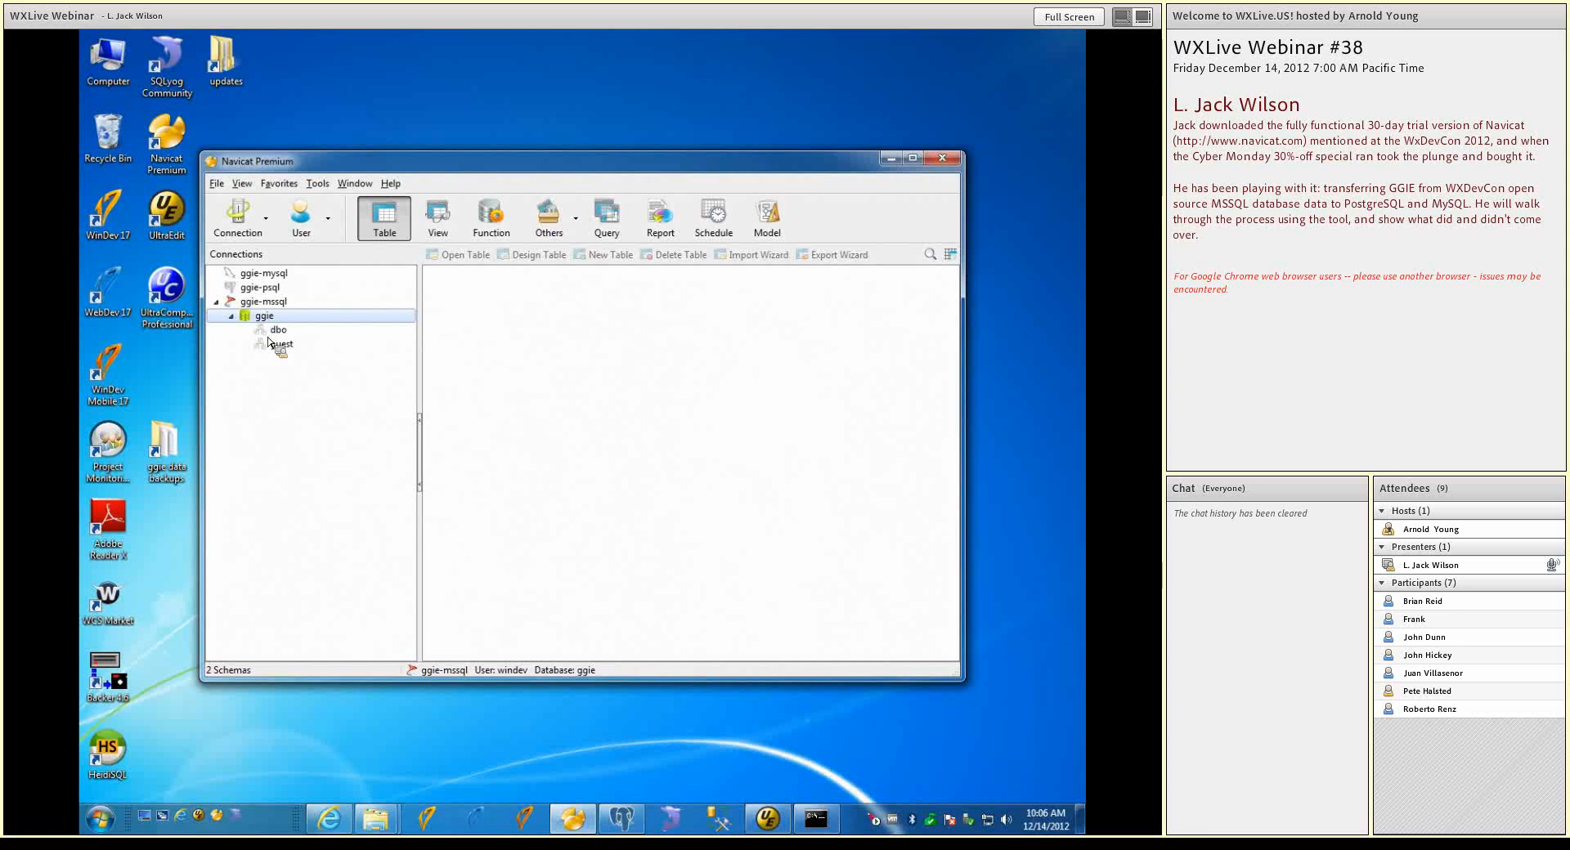
double_click(264, 331)
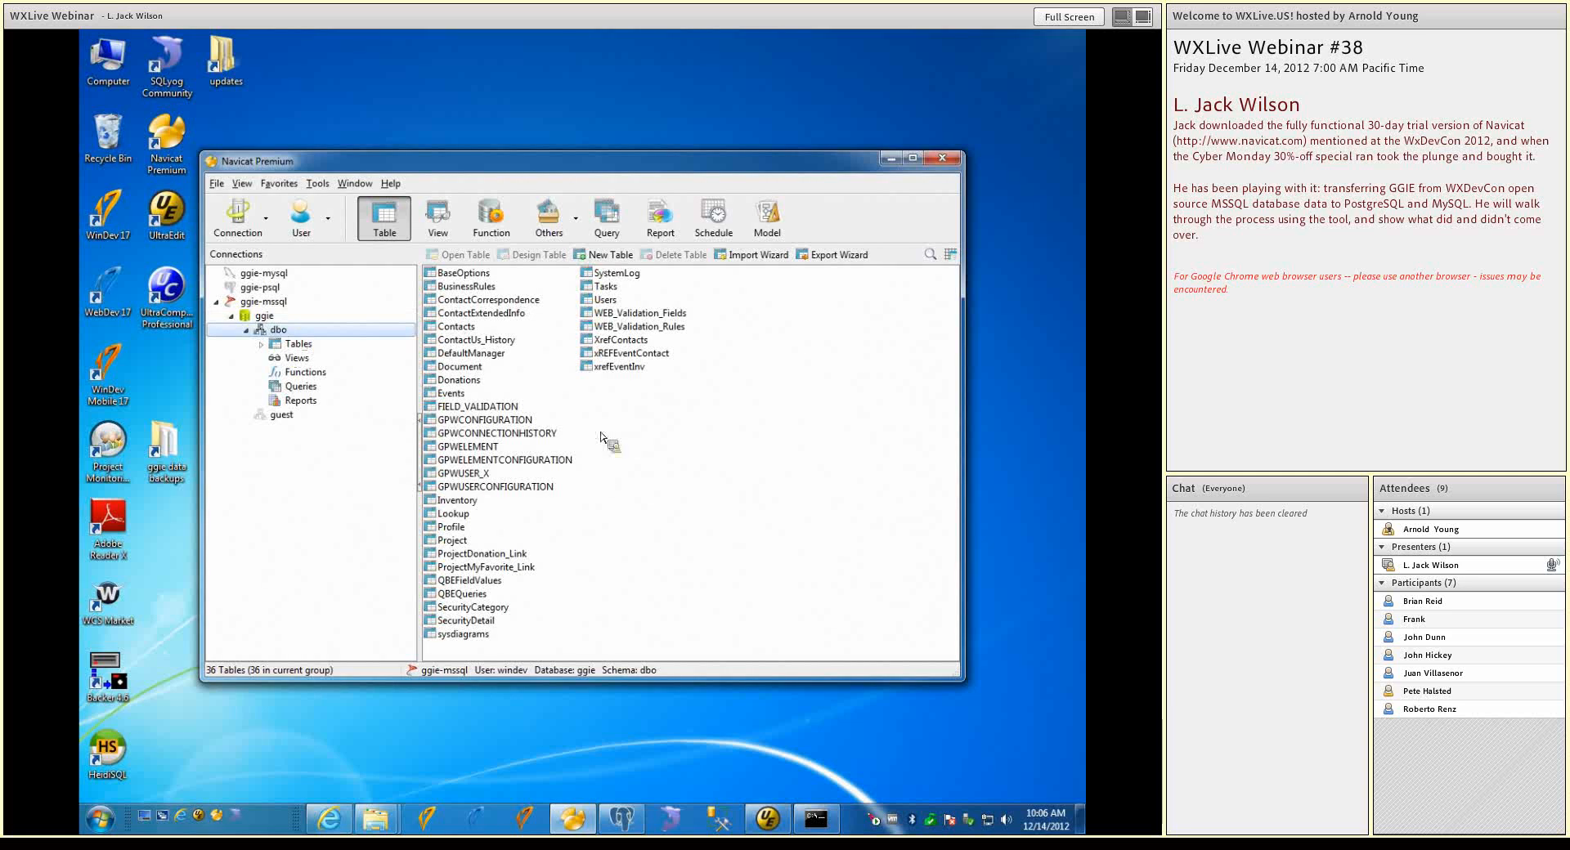
Look at the records of the BaseOptions table and the Contacts table in the dbo schema, closing each table after viewing
left_click(434, 275)
right_click(433, 279)
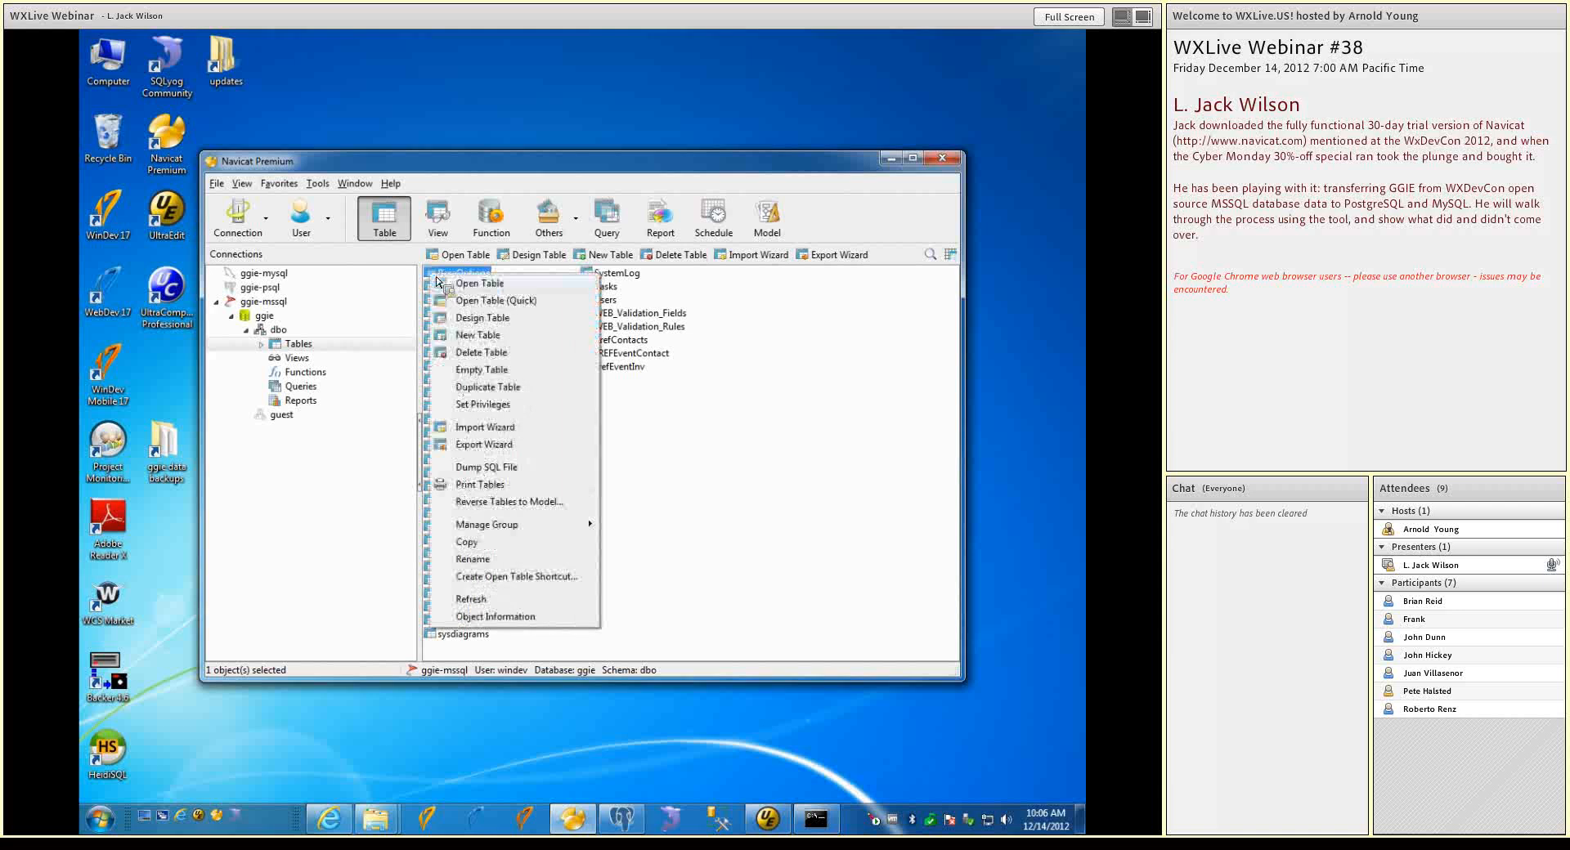
left_click(455, 283)
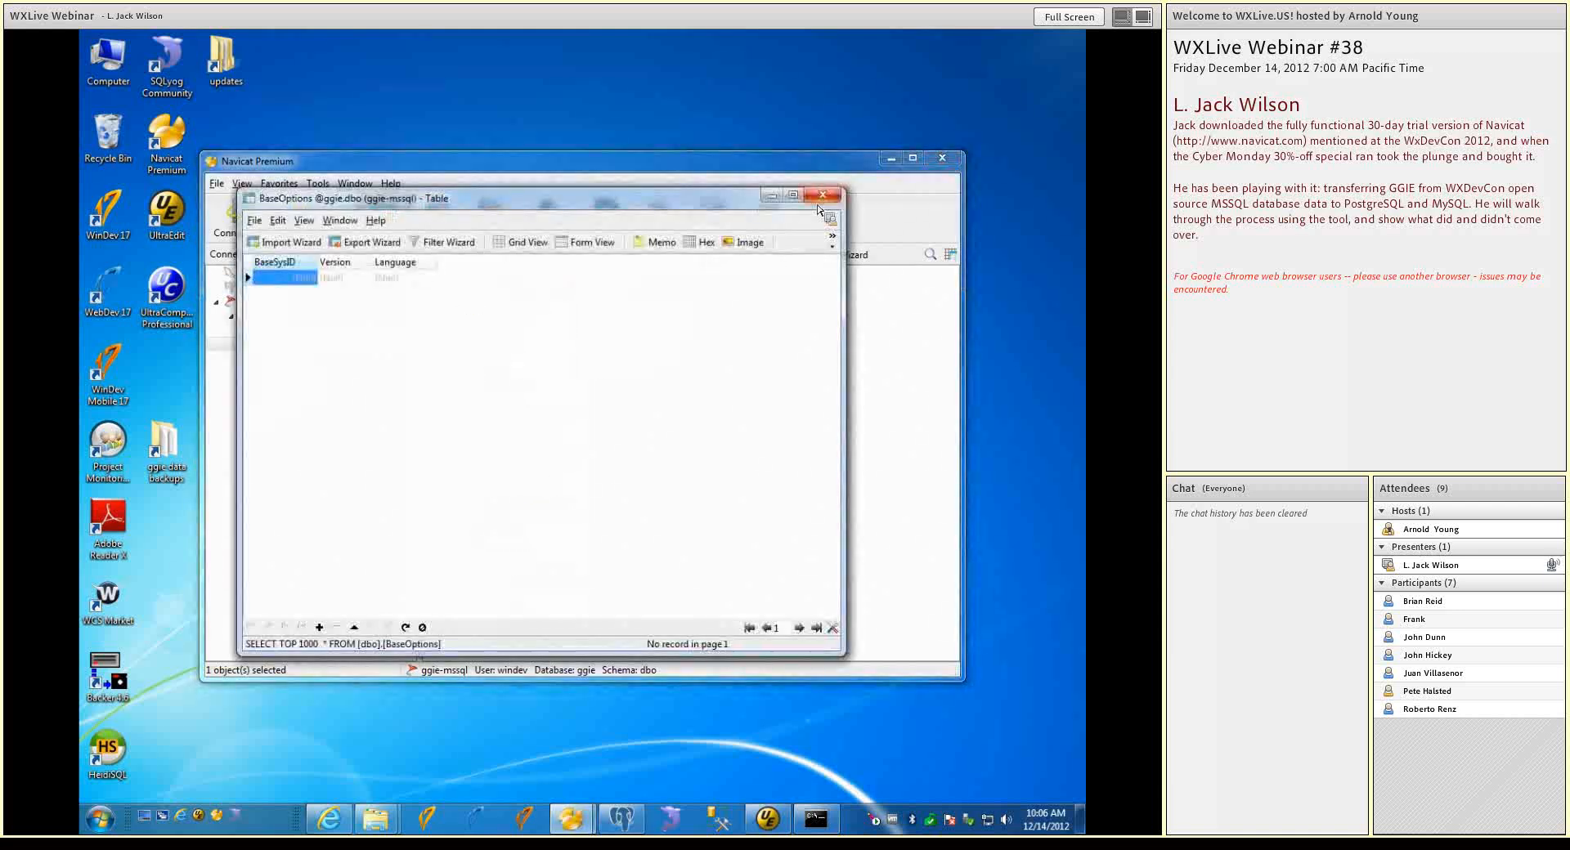
left_click(821, 196)
left_click(458, 326)
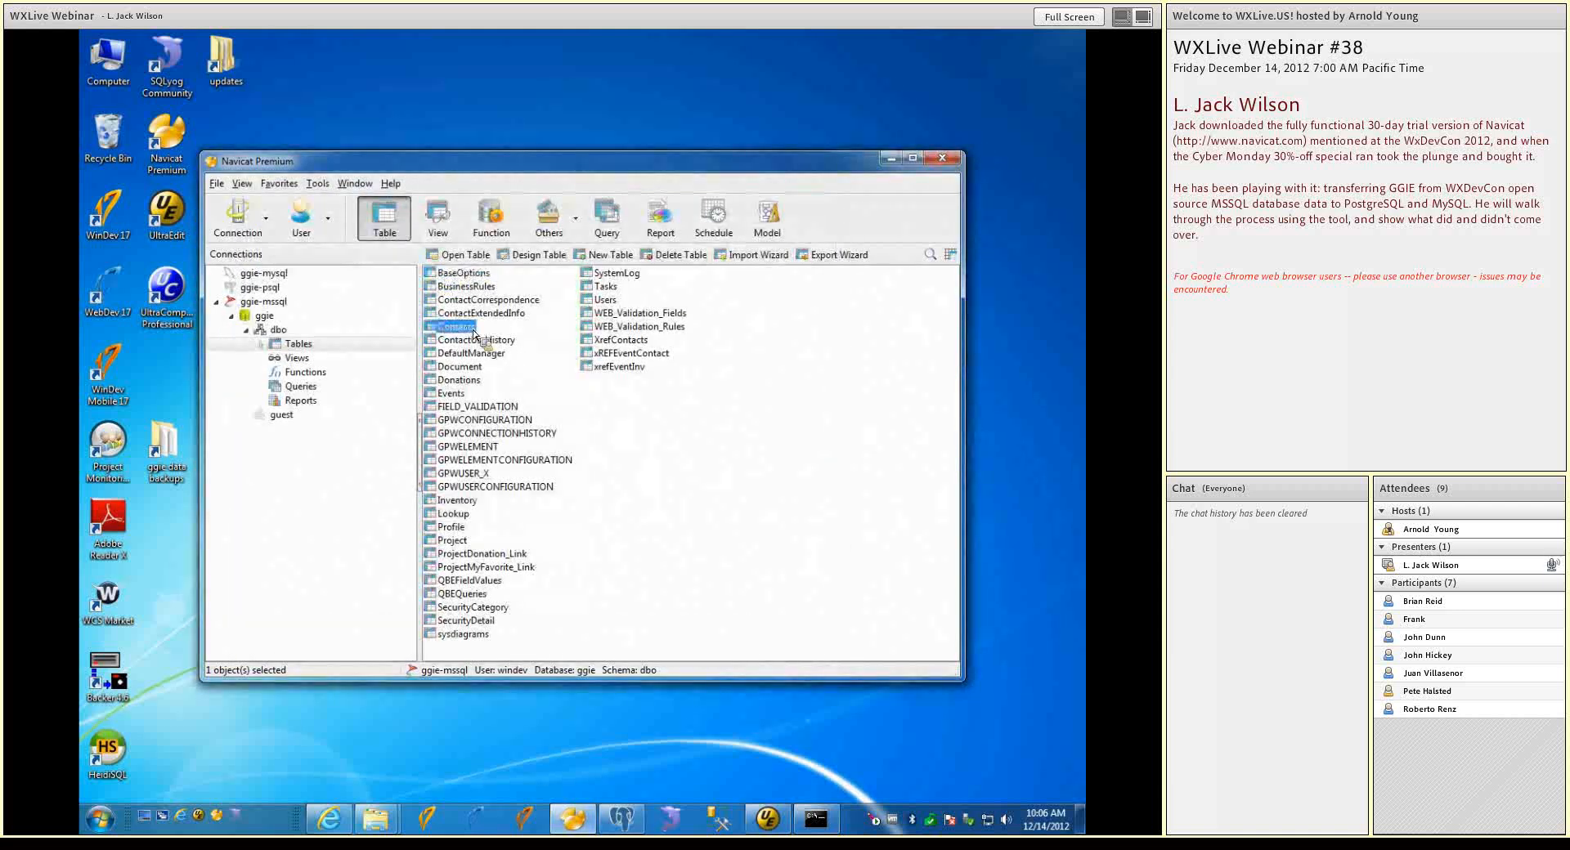
right_click(461, 329)
left_click(500, 338)
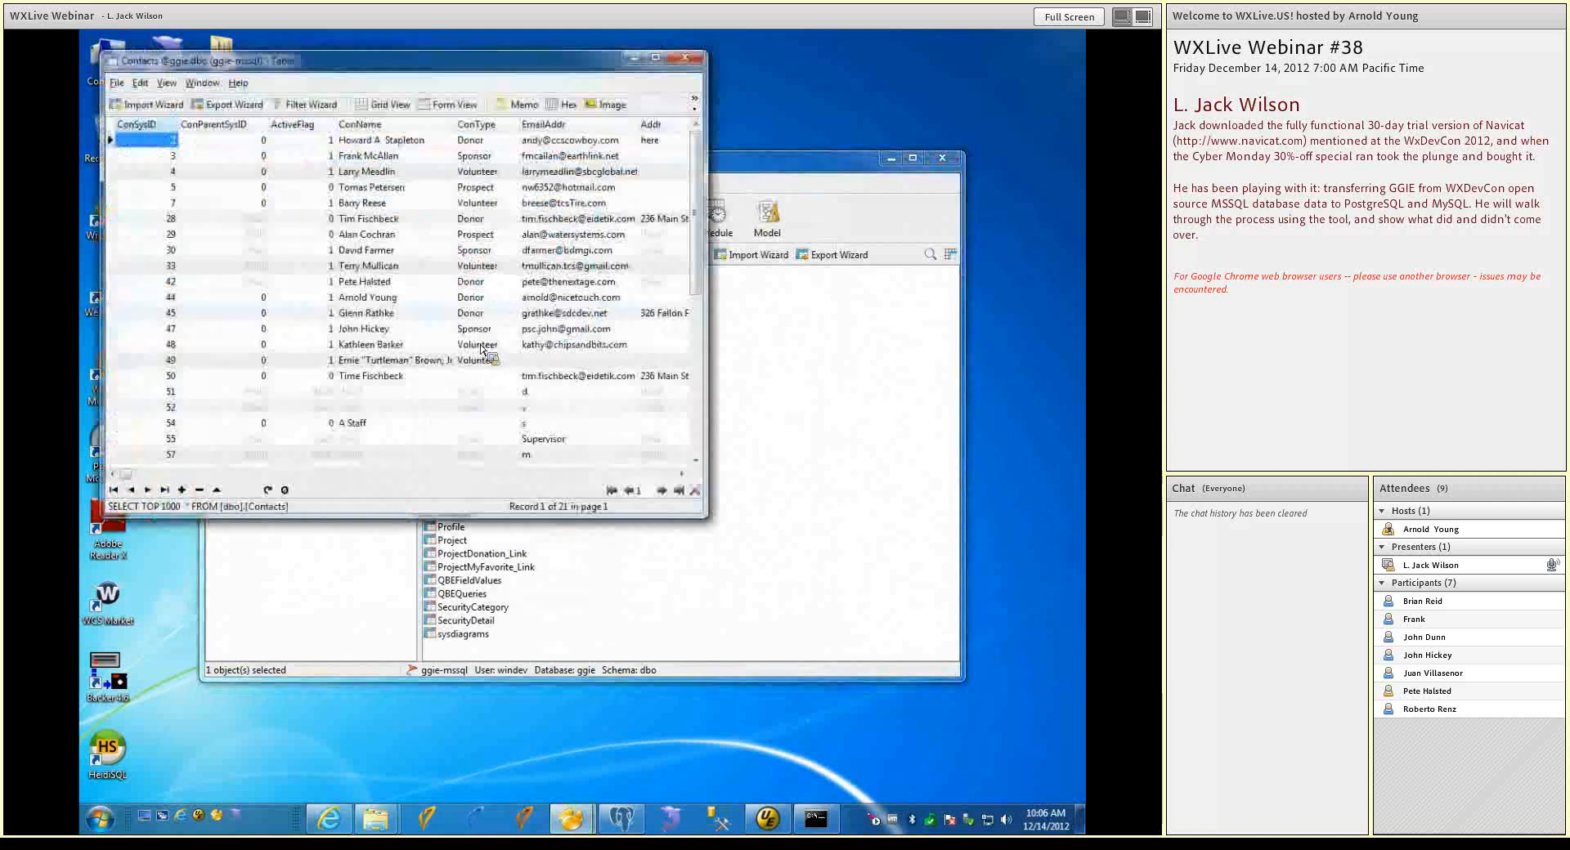
left_click(685, 57)
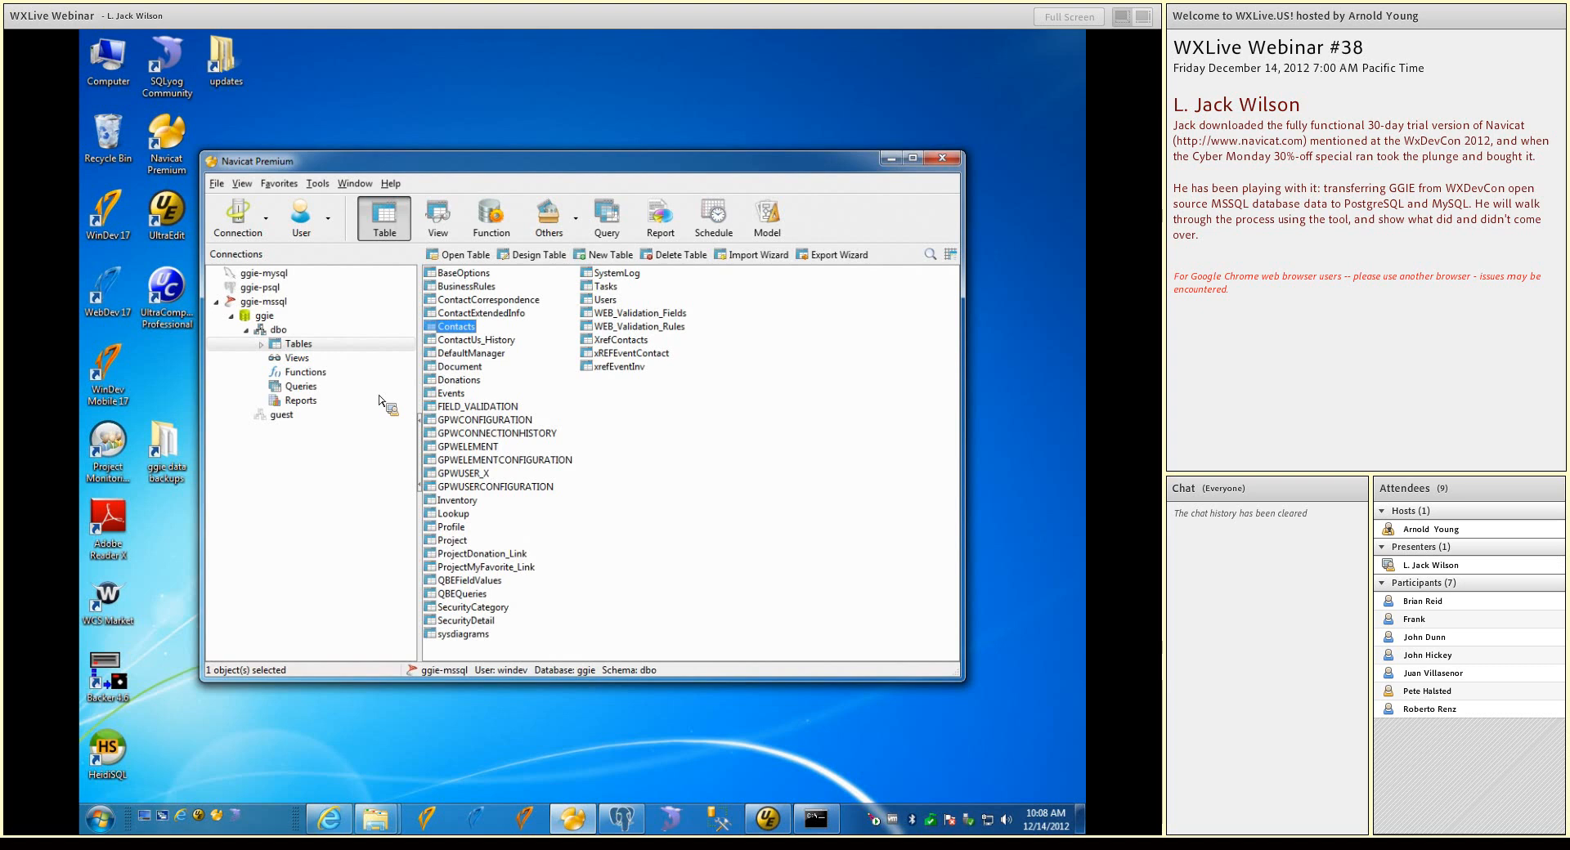
Connect to ggie-psql, open its ggie database's public schema, and try to delete that ggie database
left_click_drag(379, 400, 275, 309)
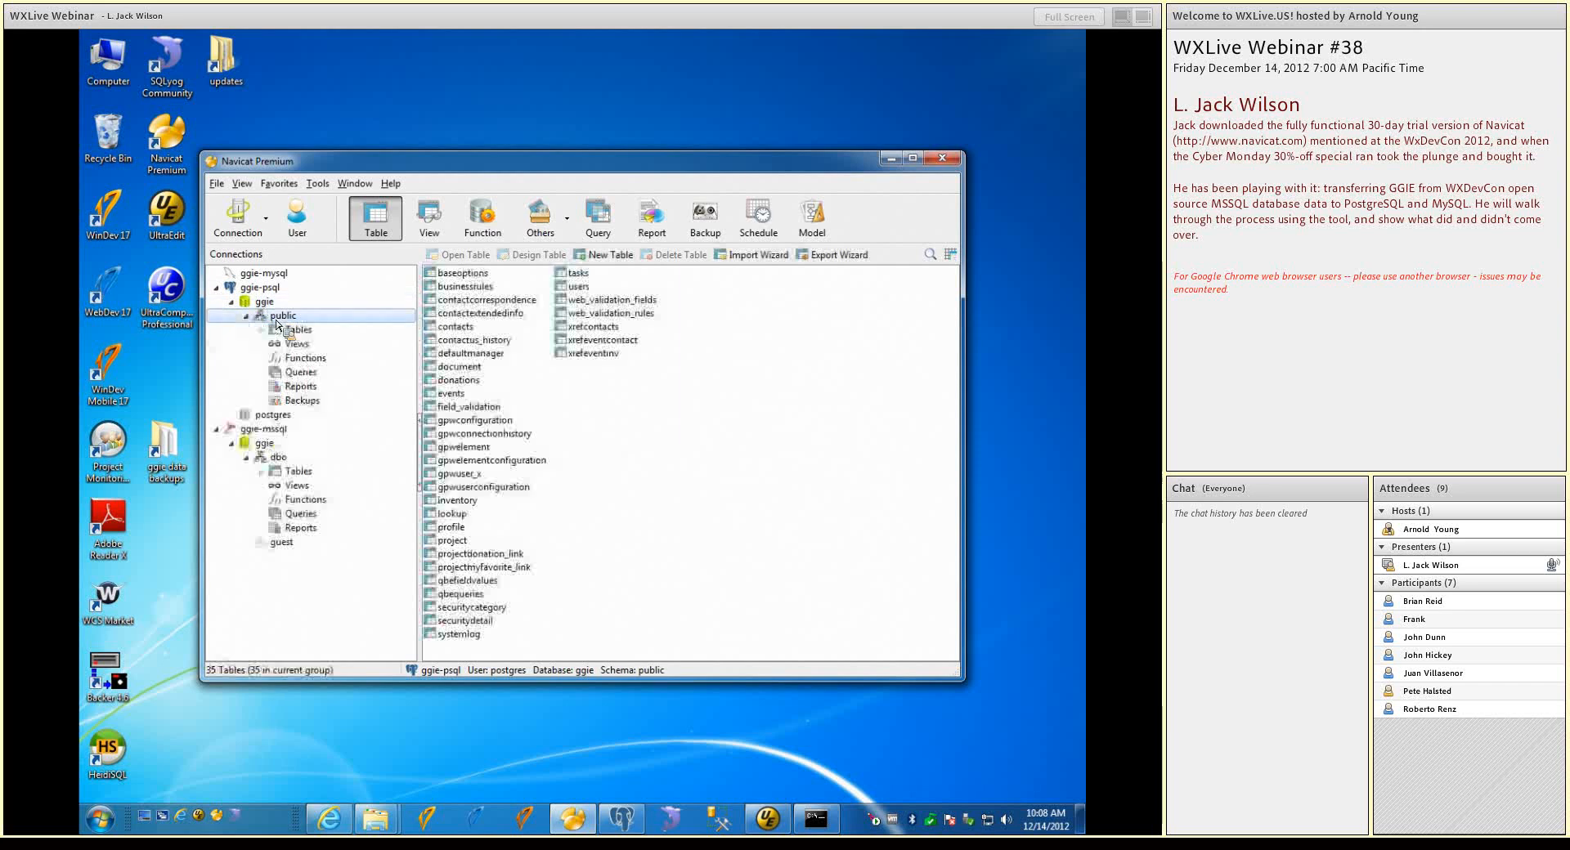
double_click(242, 301)
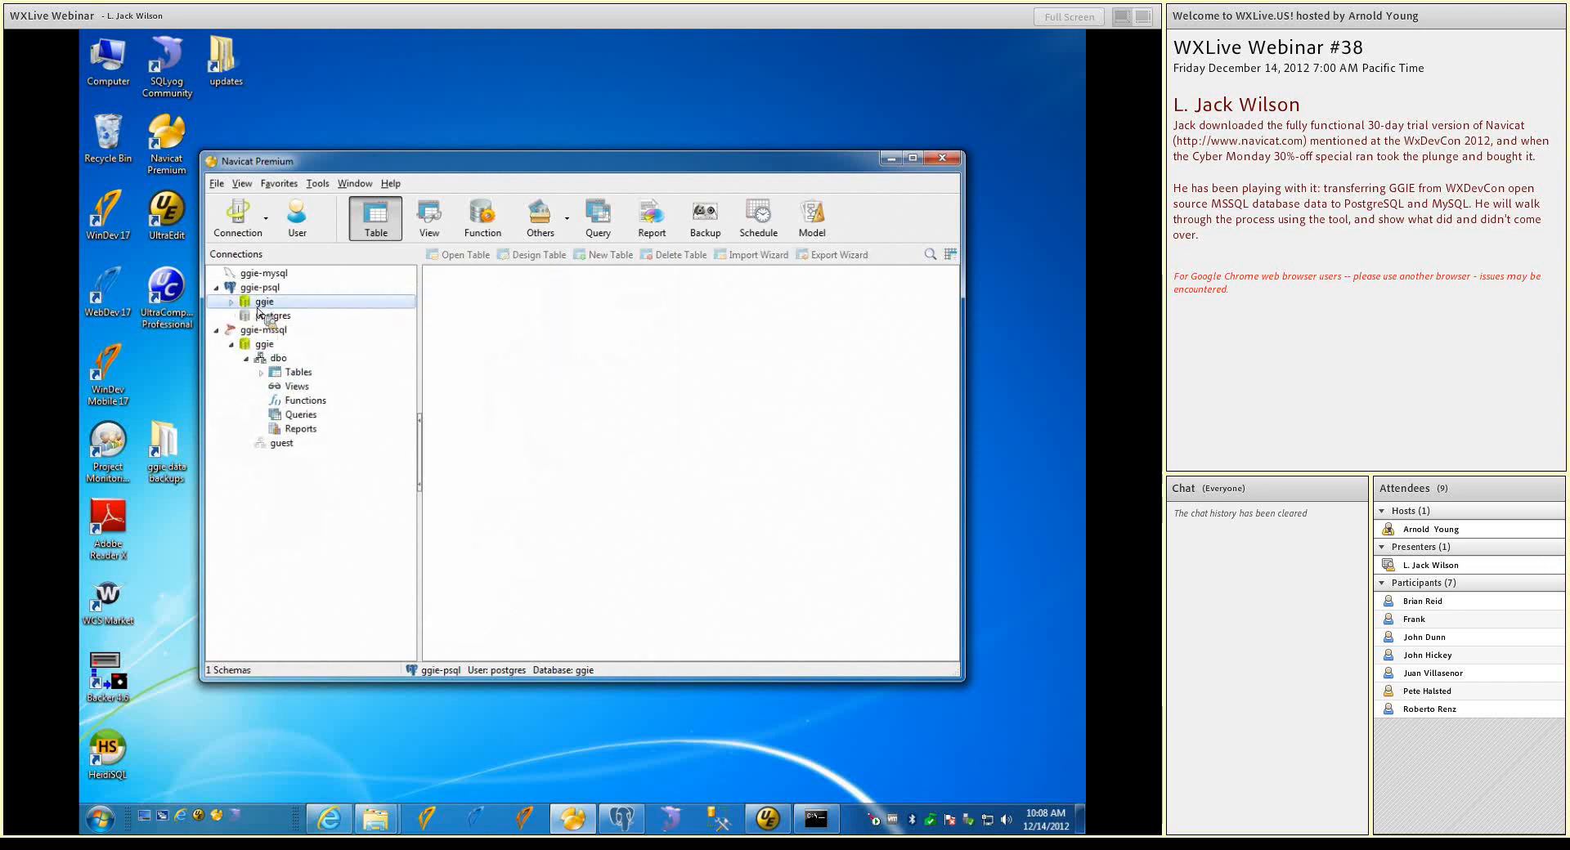
right_click(262, 304)
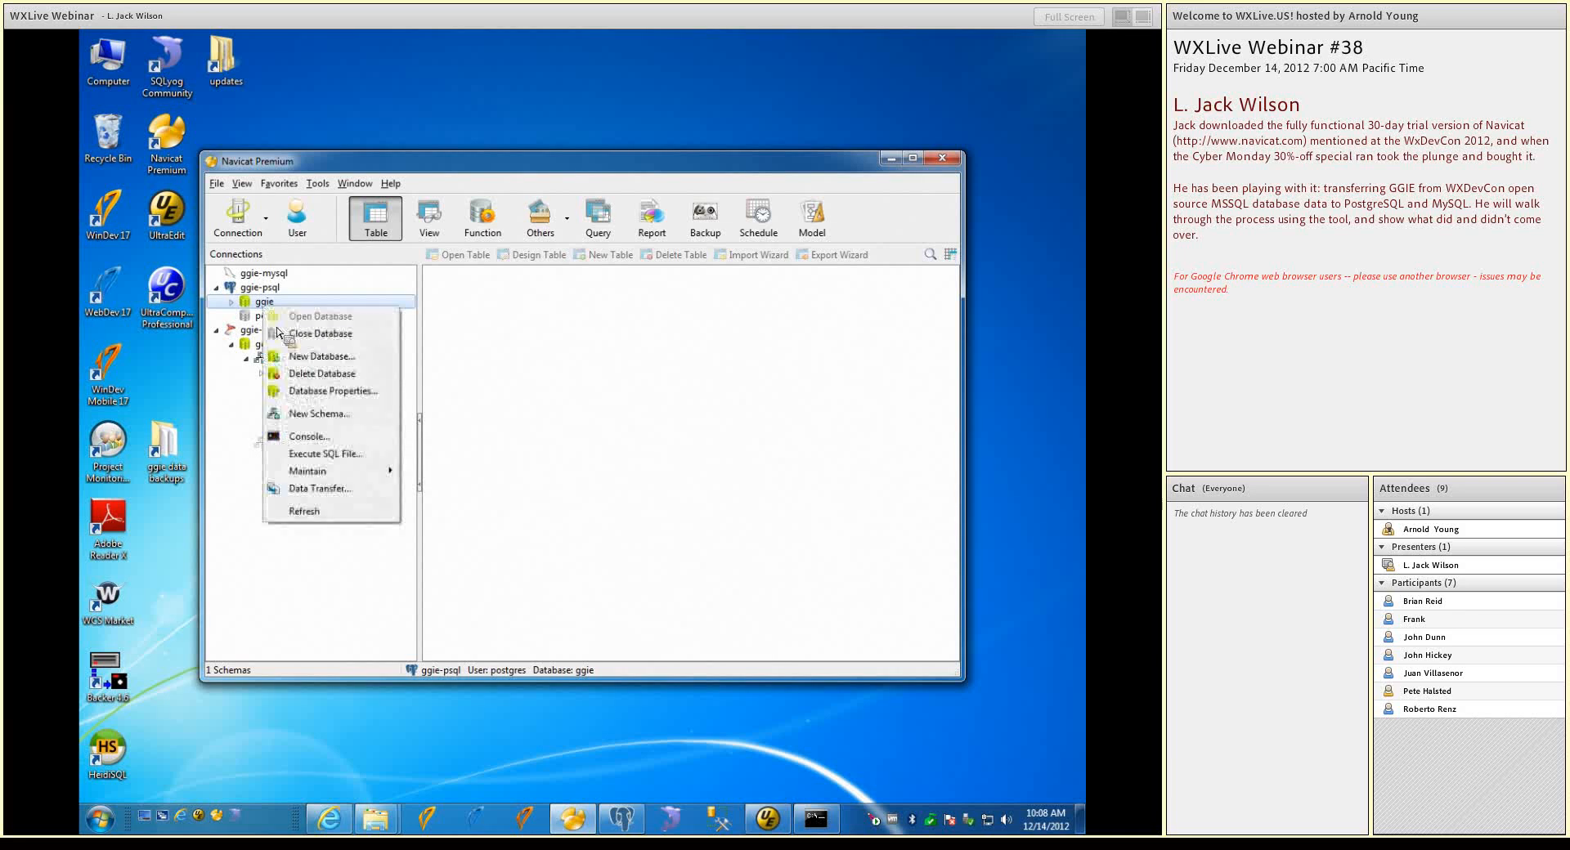
left_click(304, 373)
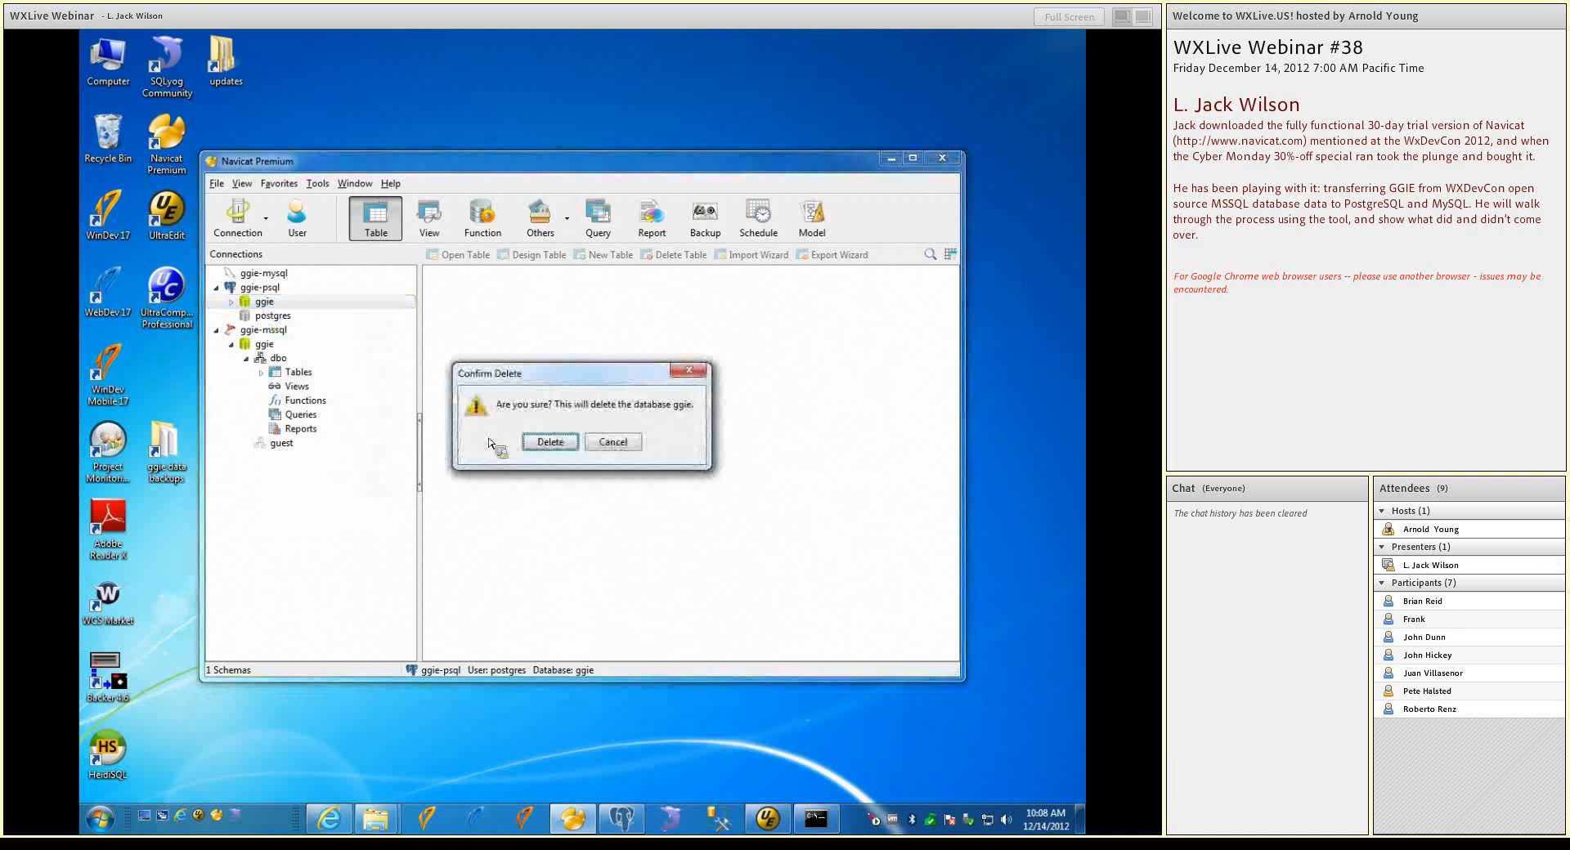
left_click(559, 443)
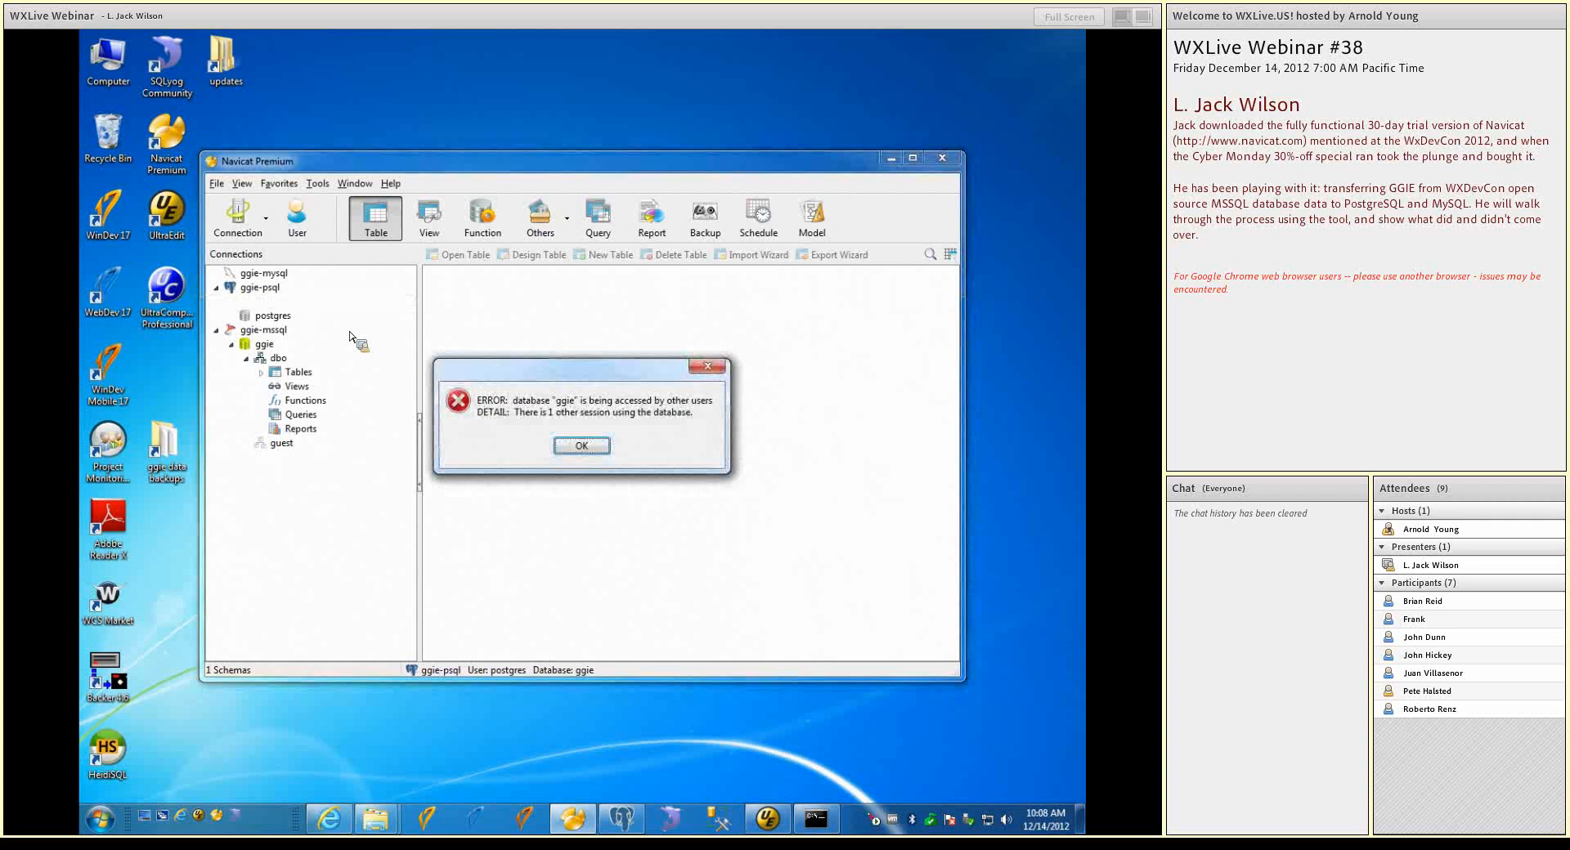
left_click(581, 446)
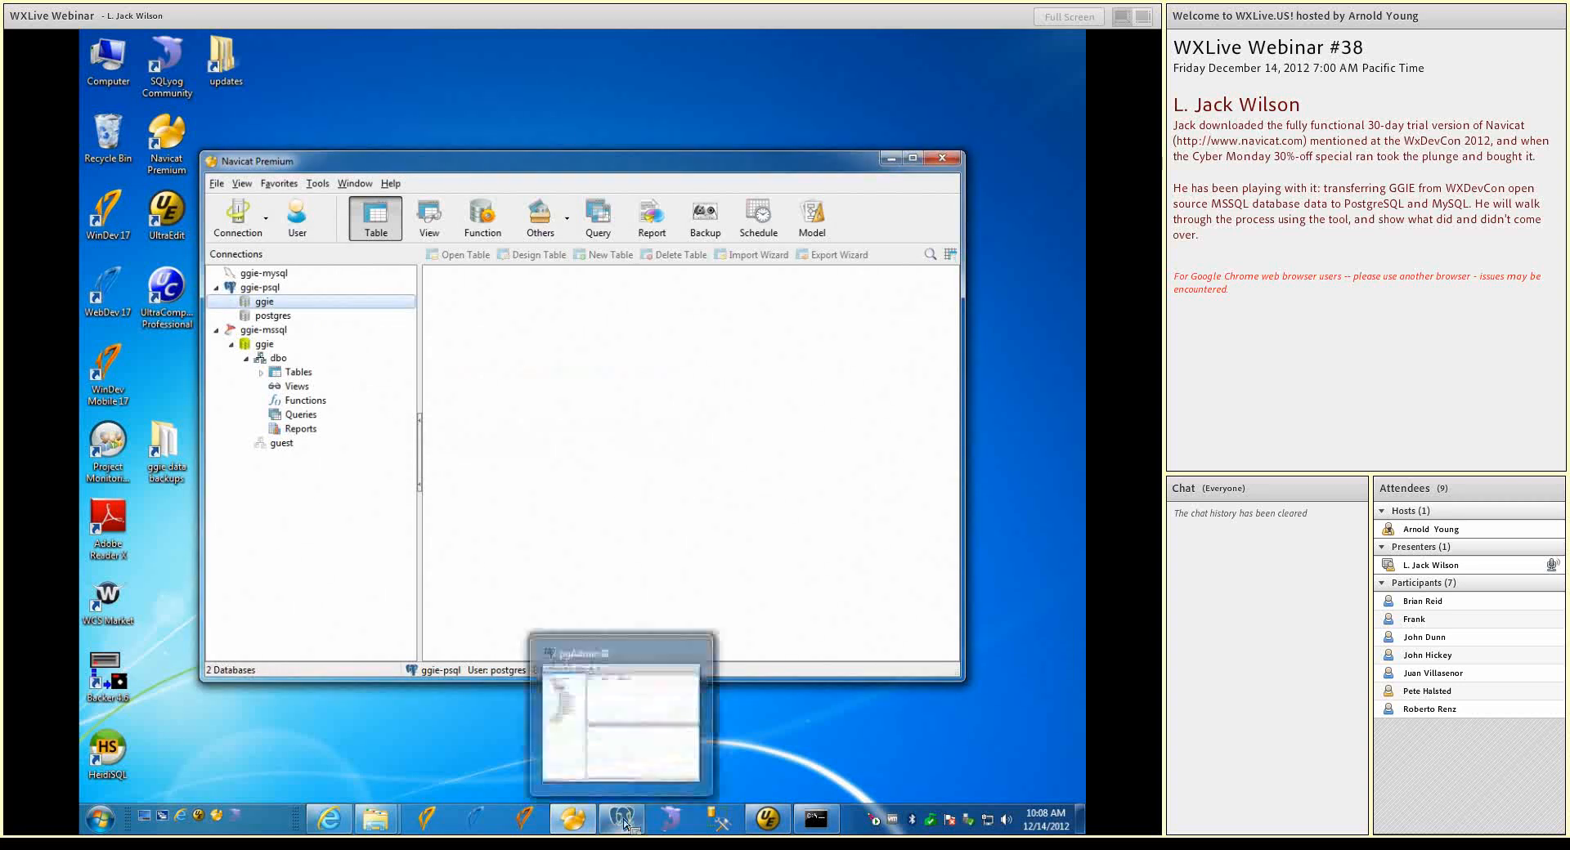
Close Navicat, switch to pgAdmin III and drop the ggie database from the PostgreSQL 9.2 server, closing pgAdmin when done
left_click(944, 157)
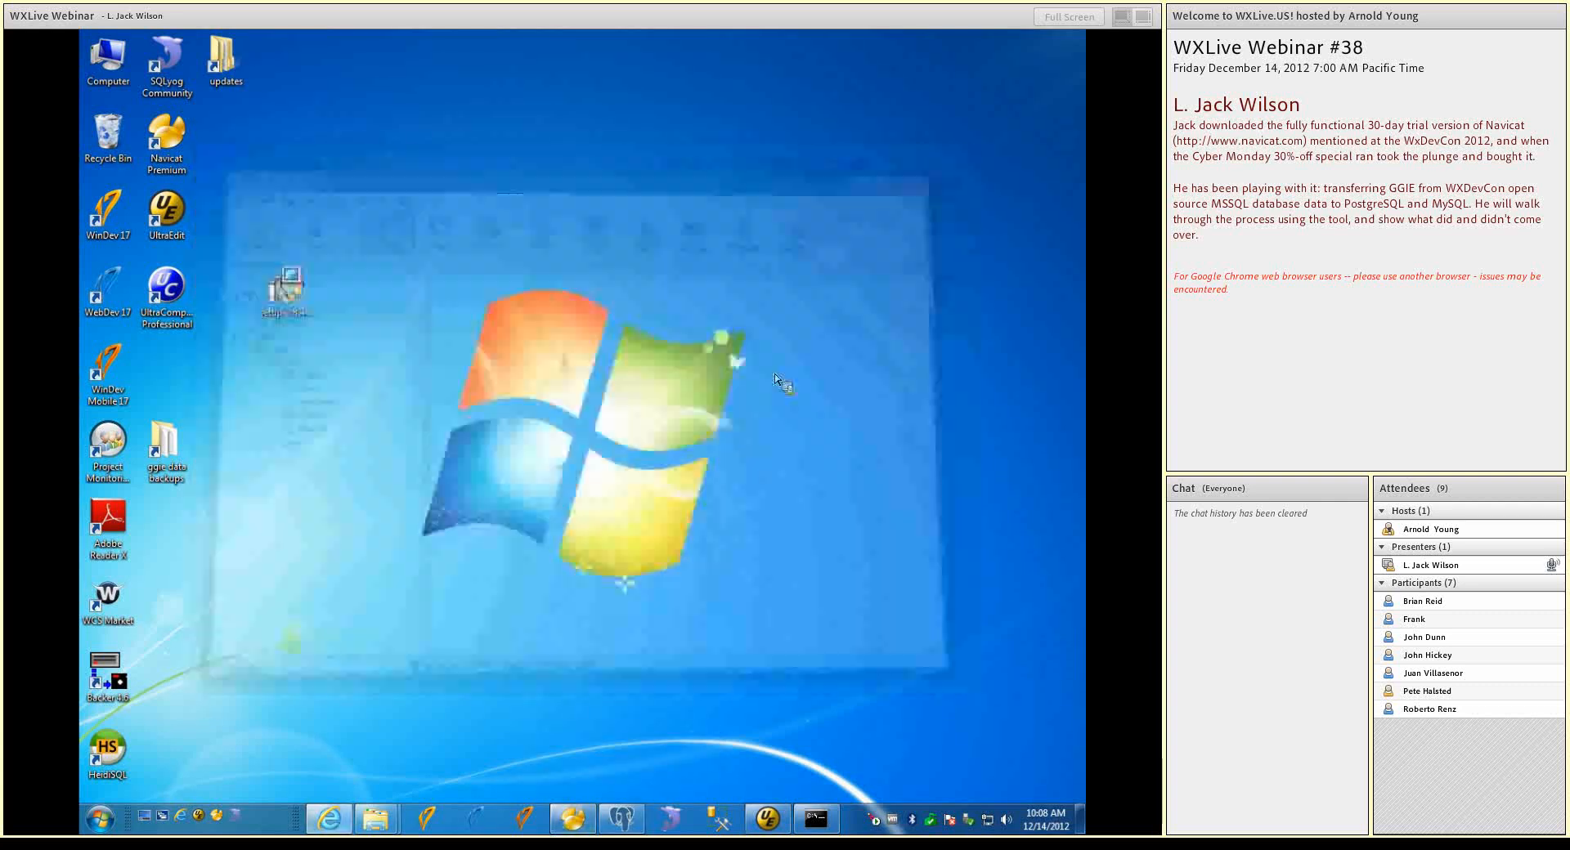
left_click(620, 820)
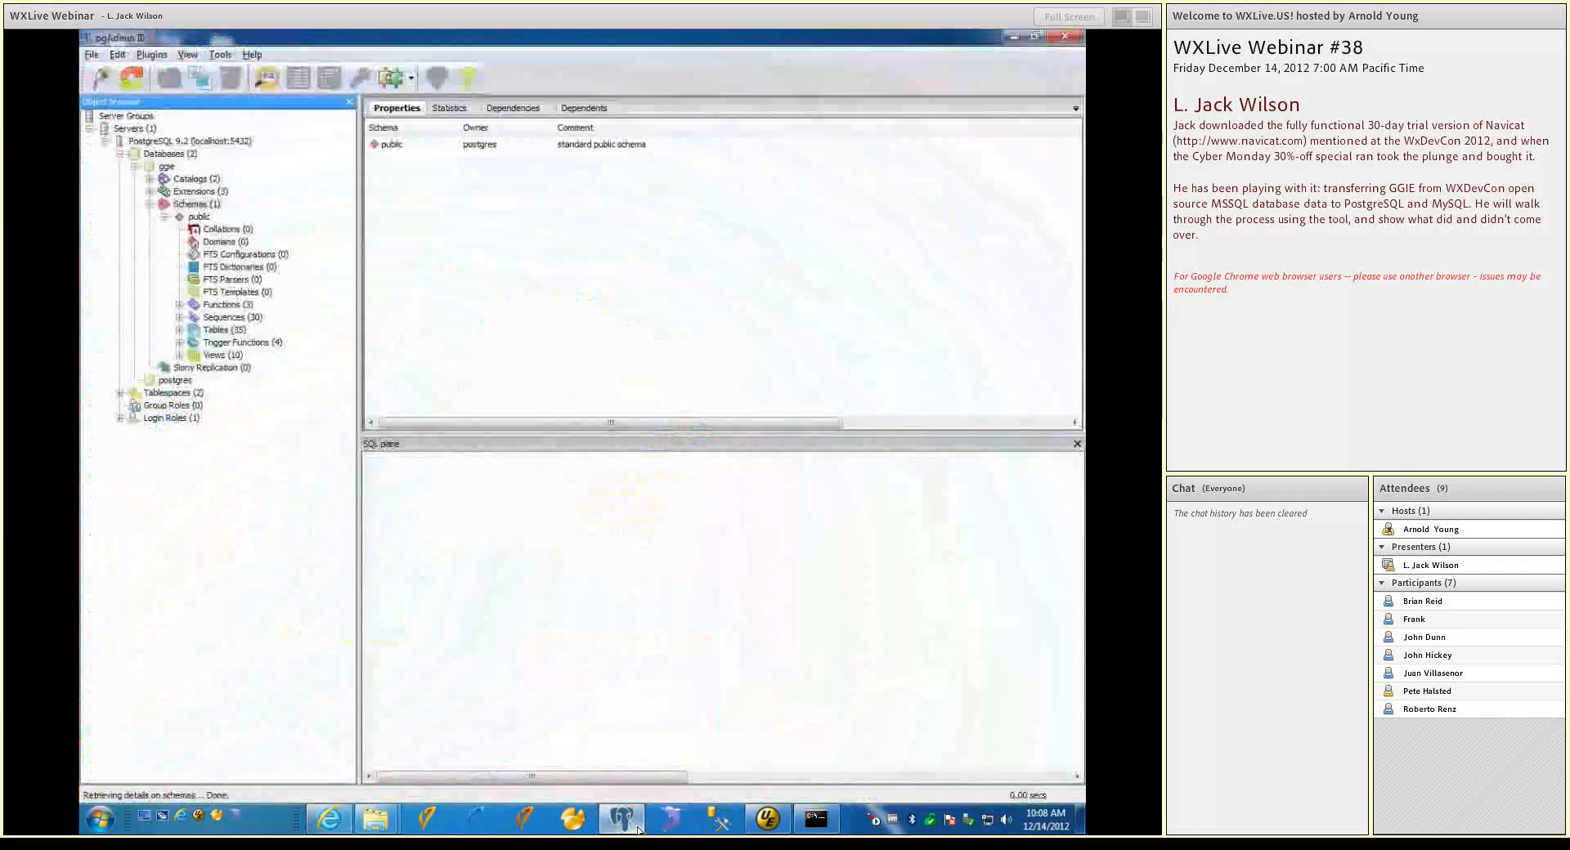
right_click(158, 155)
left_click(173, 168)
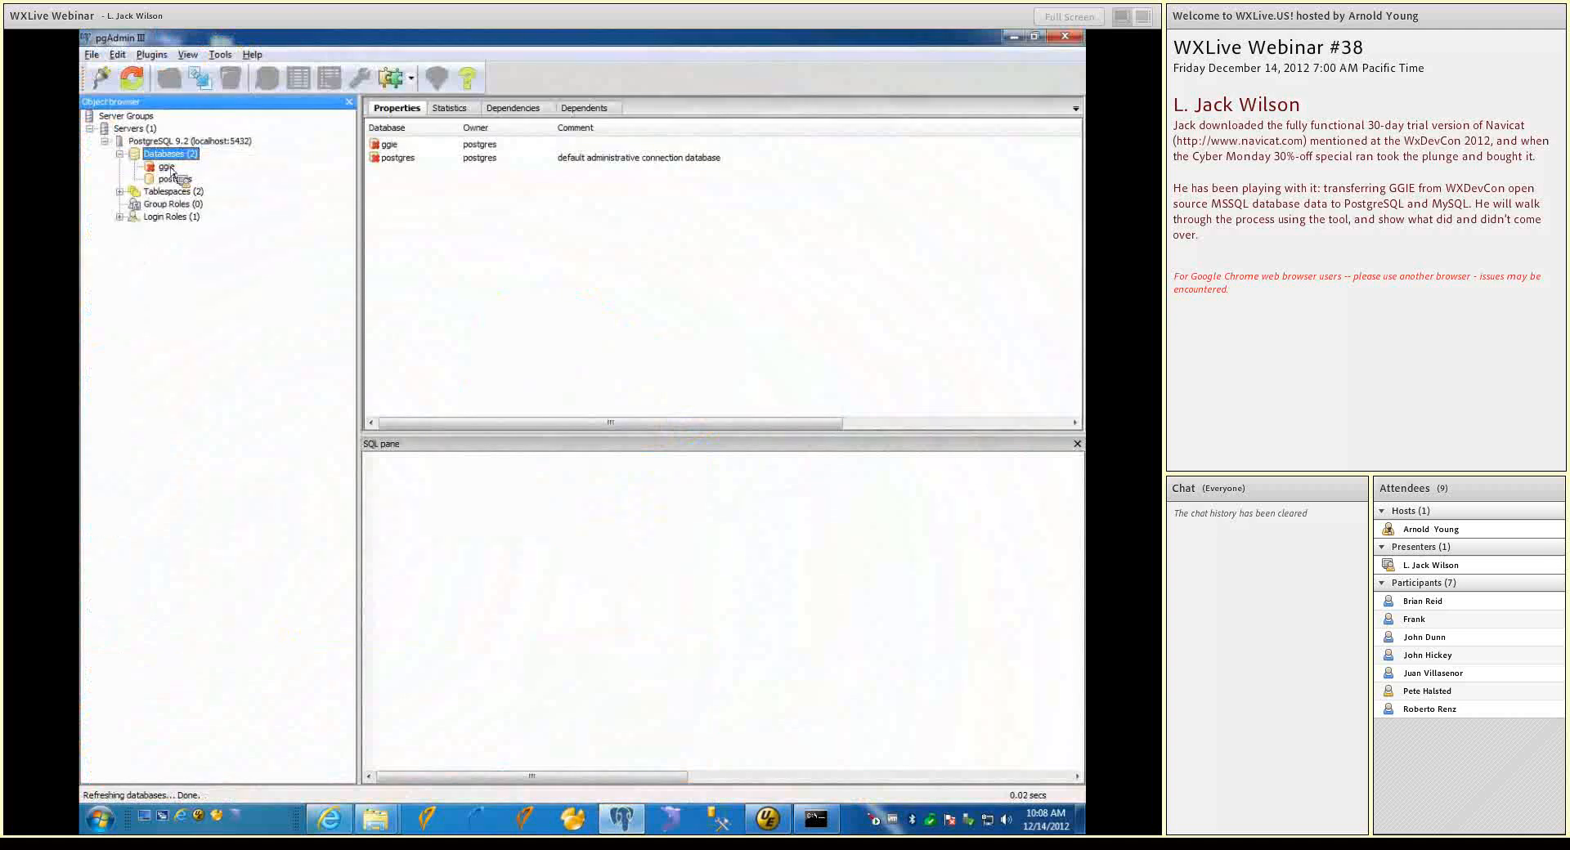
right_click(169, 168)
left_click(217, 235)
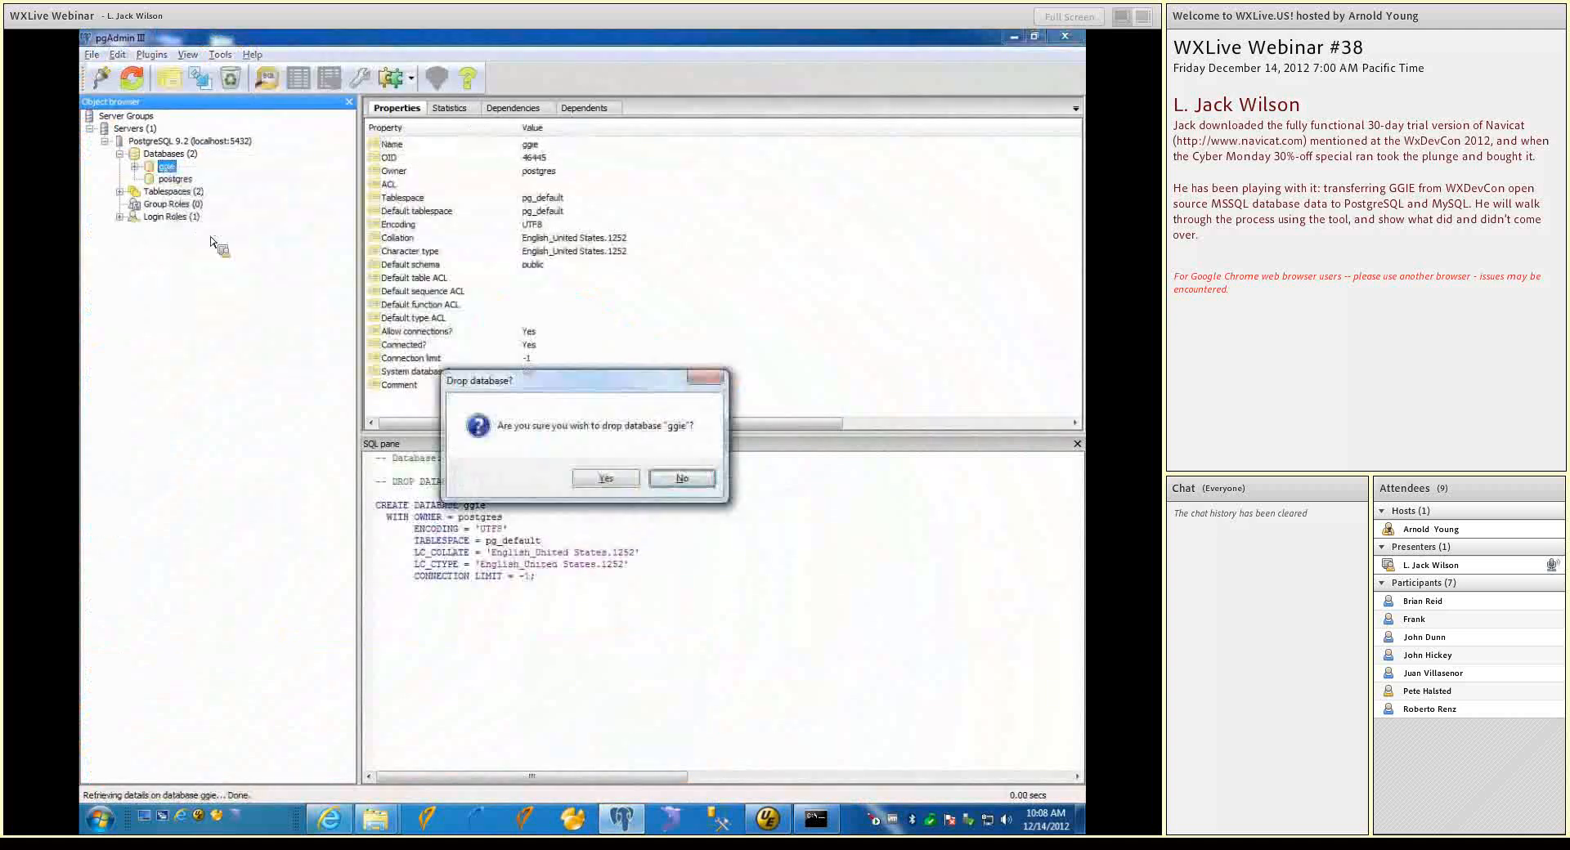
left_click(603, 477)
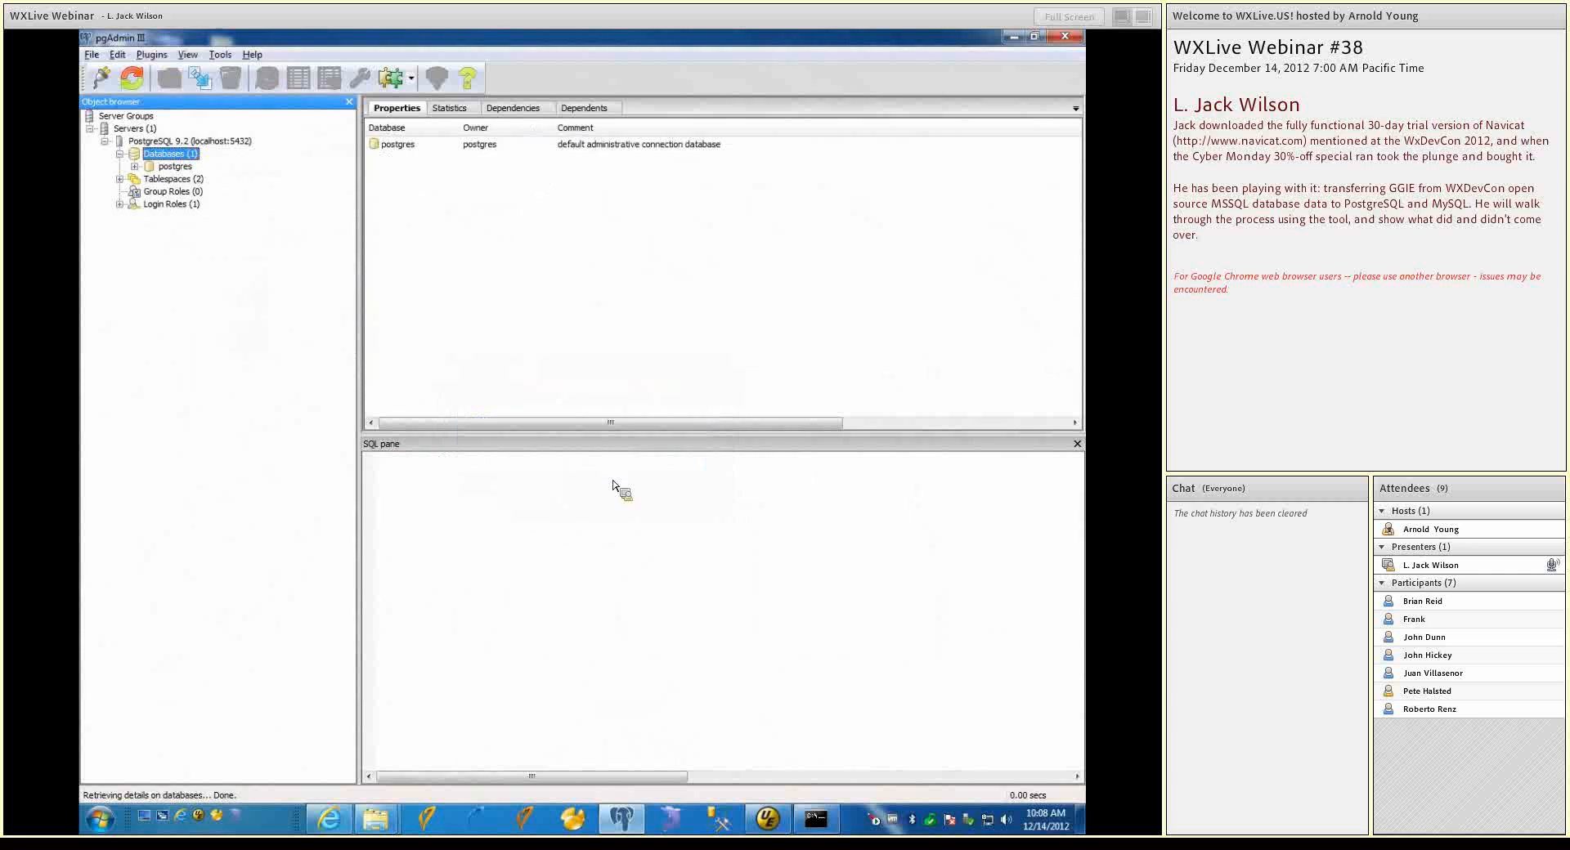
left_click(1064, 36)
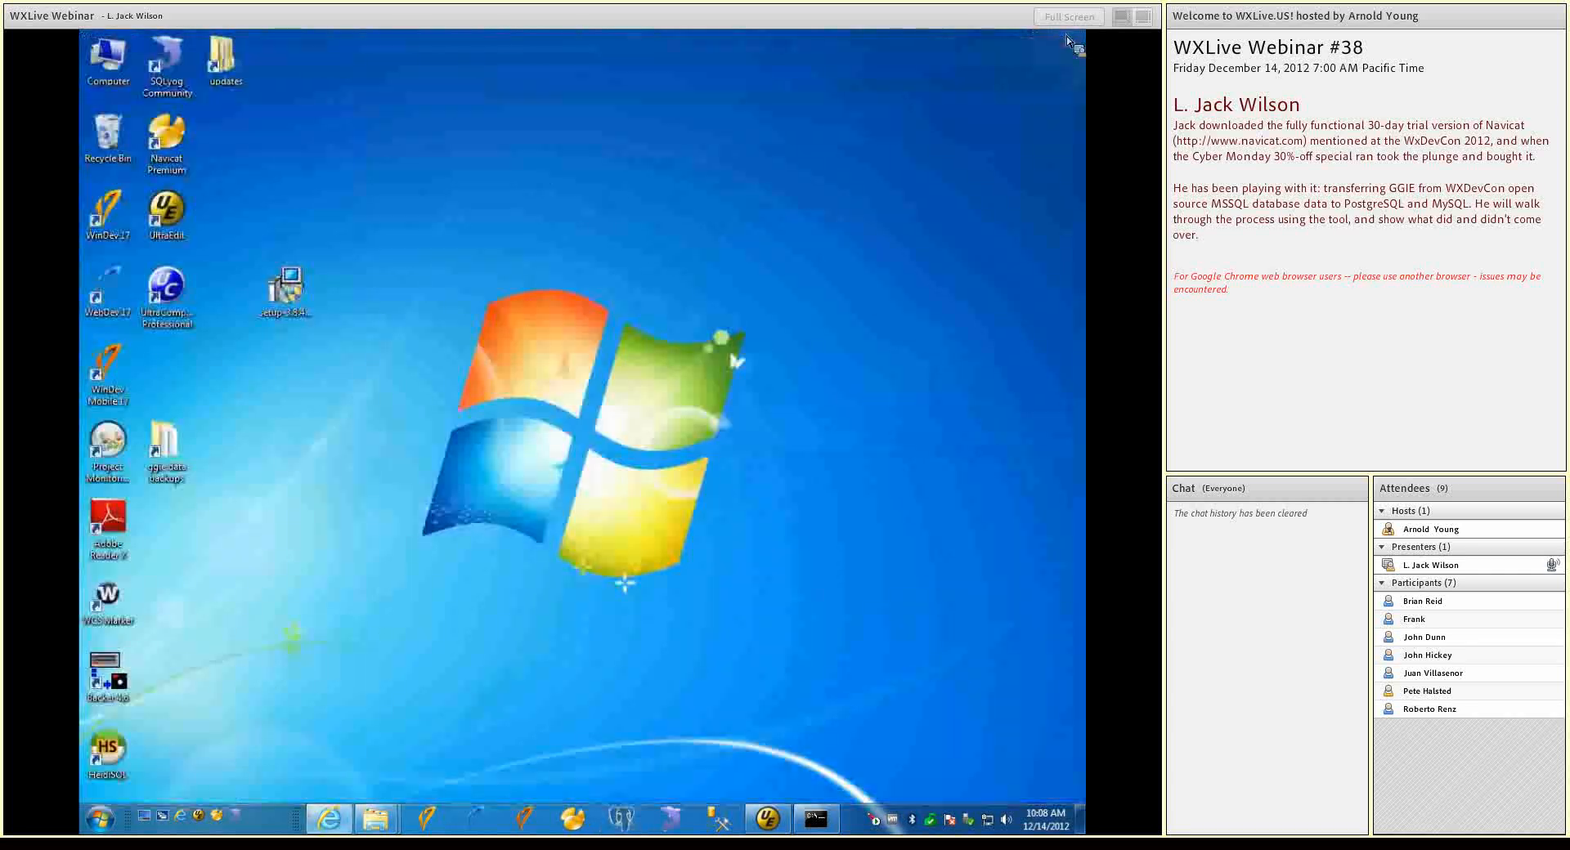
Relaunch Navicat Premium and open the ggie-psql and ggie-mysql connections, leaving the ggie-mysql database list collapsed
left_click(586, 811)
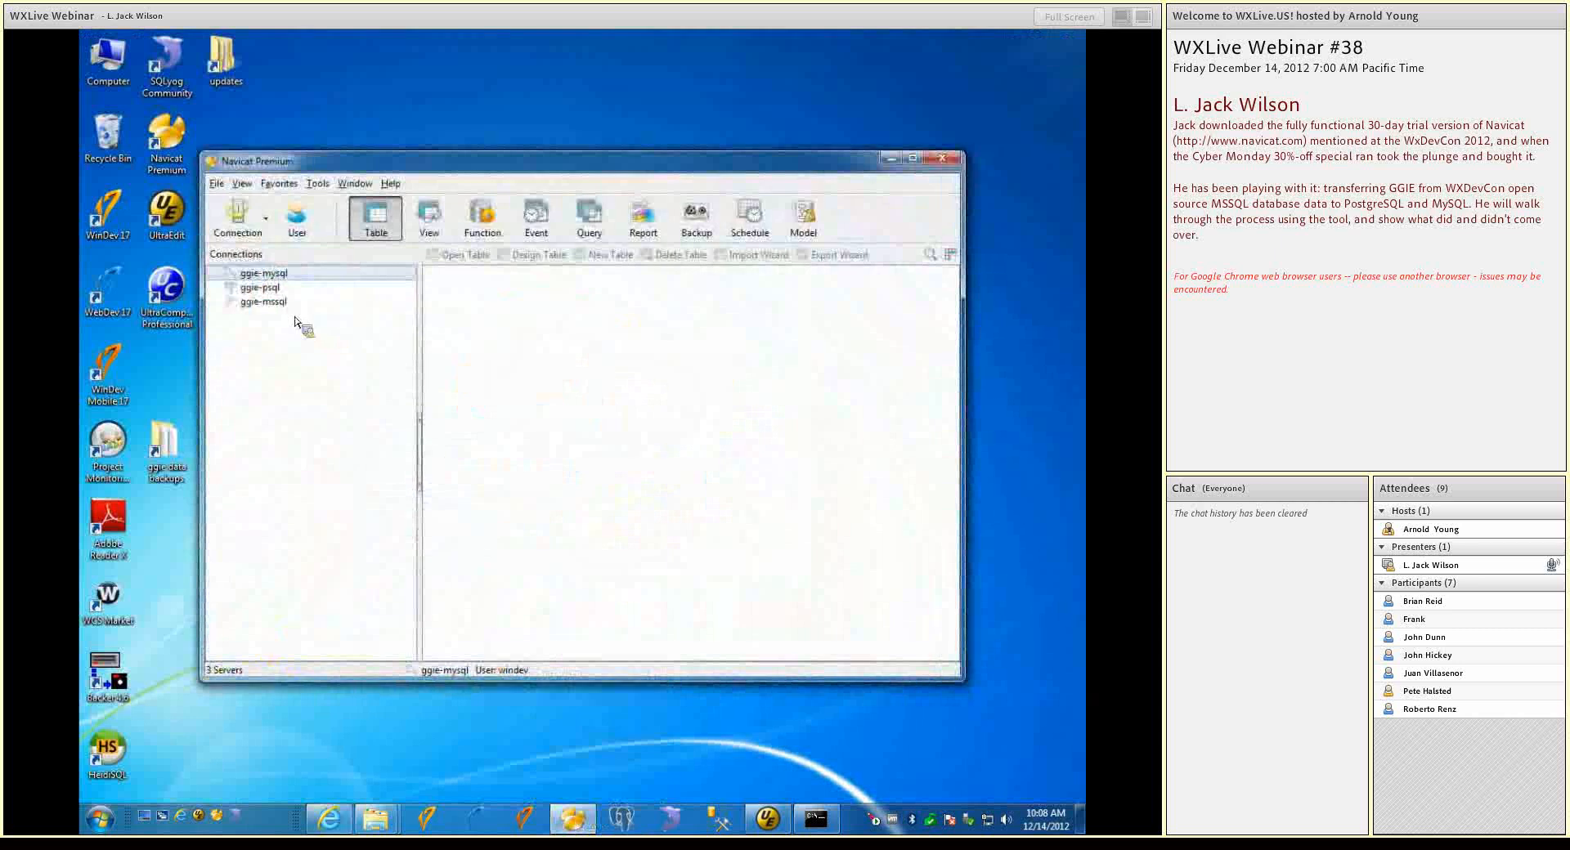
double_click(266, 287)
left_click(266, 303)
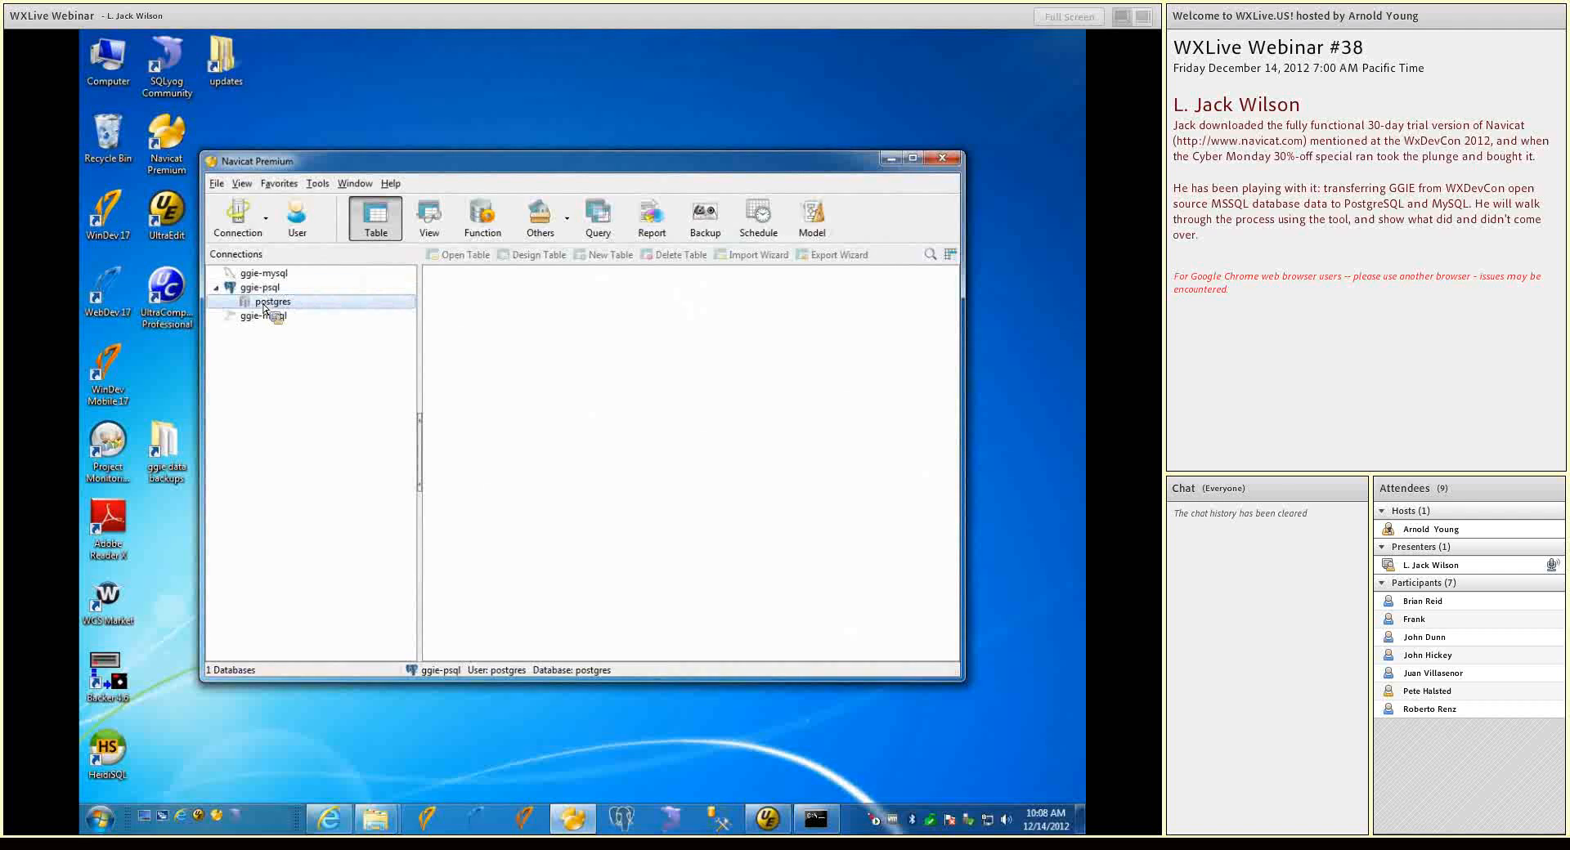
left_click_drag(264, 308, 248, 280)
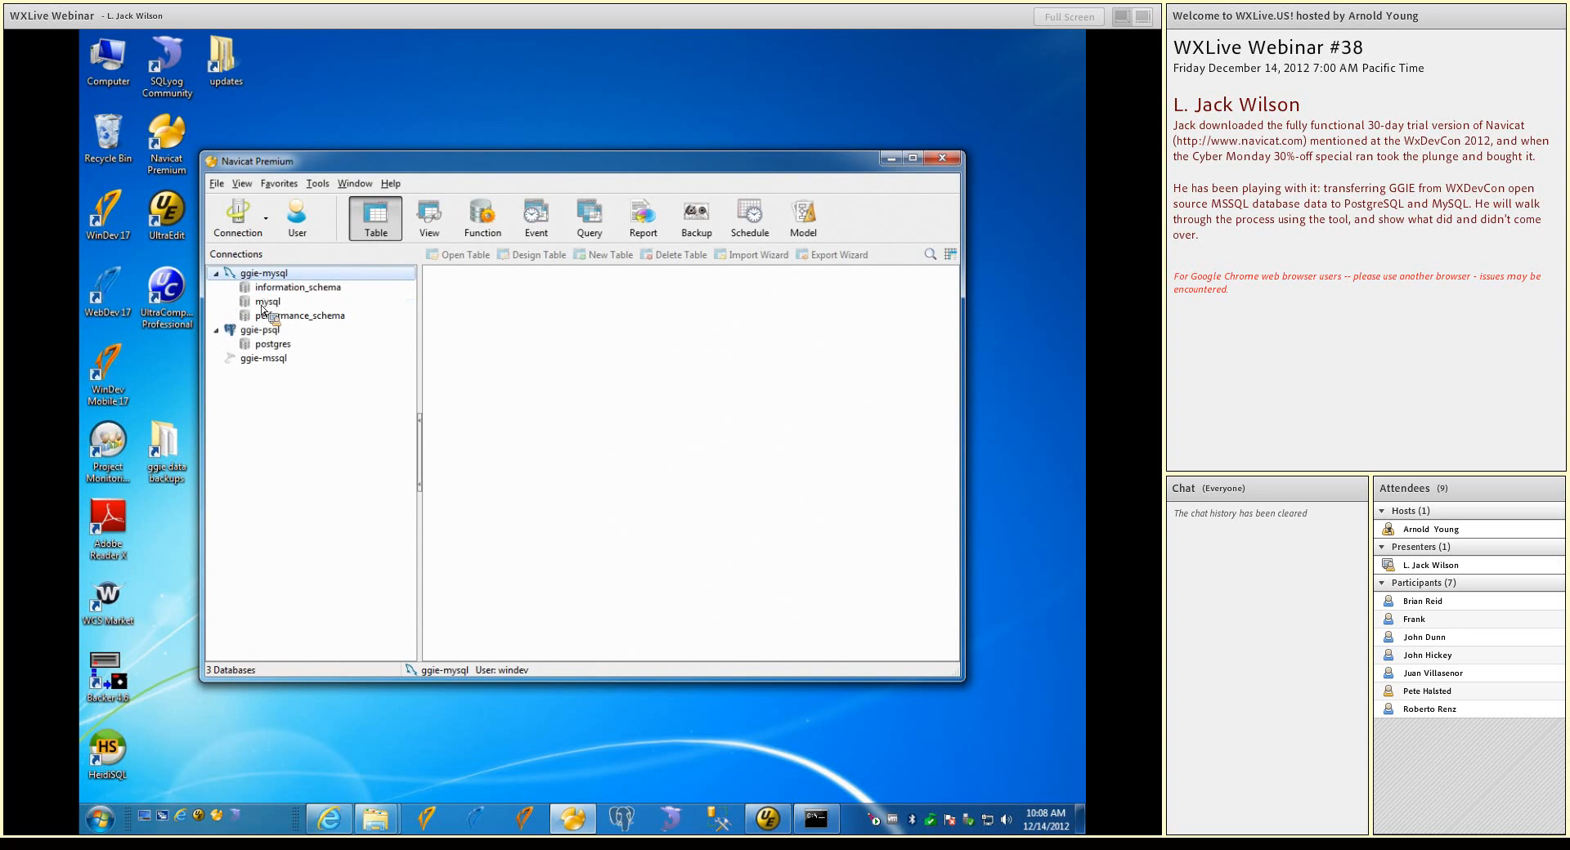
left_click(219, 274)
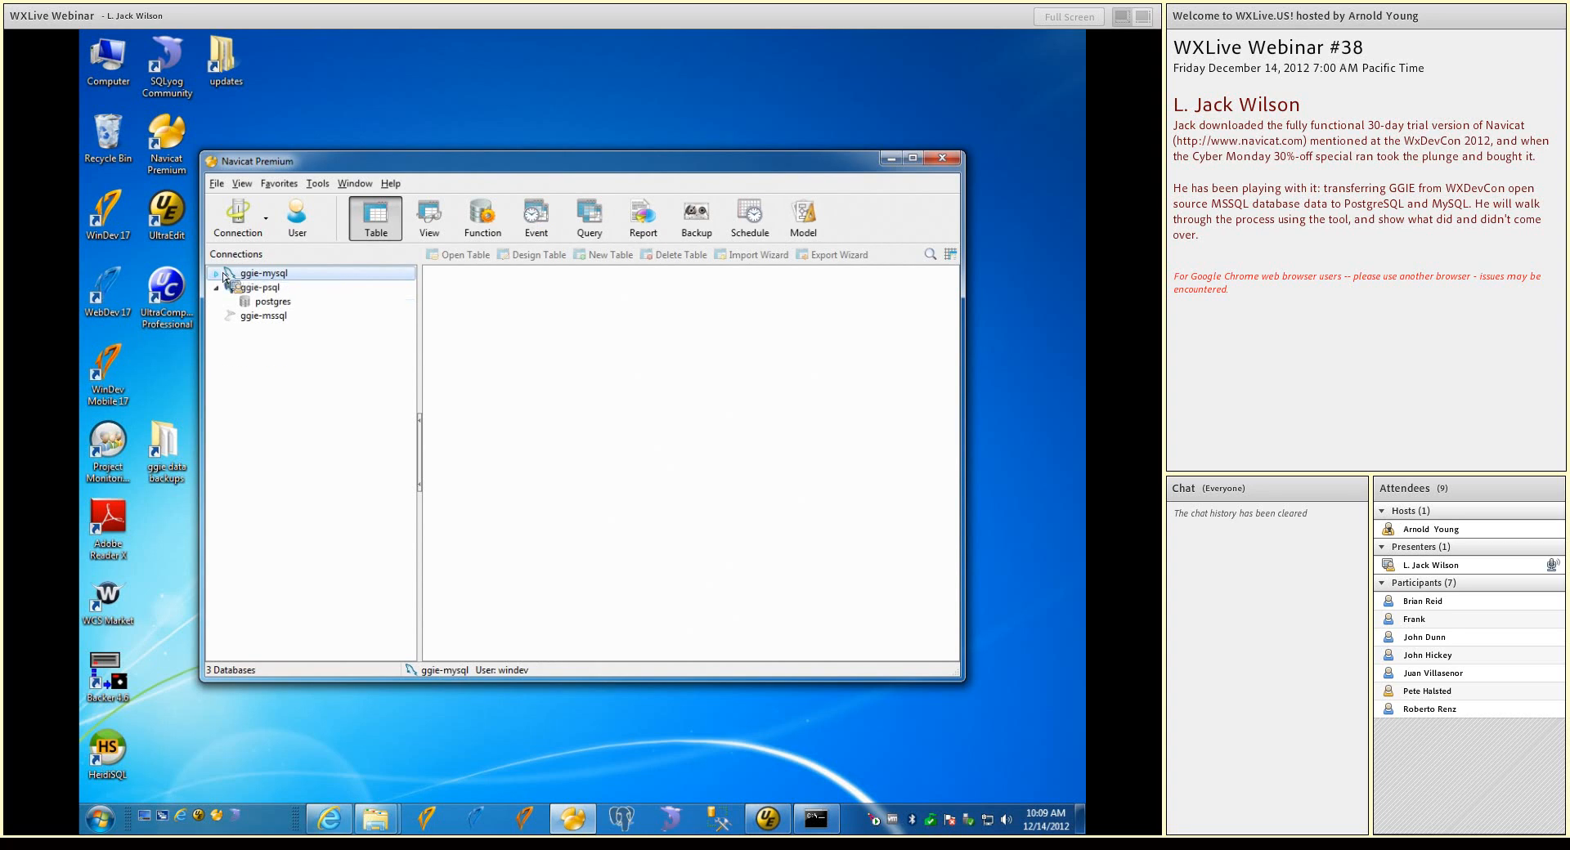
Create a new database named ggie on the ggie-psql connection, leaving encoding, owner, template and tablespace blank
left_click(262, 292)
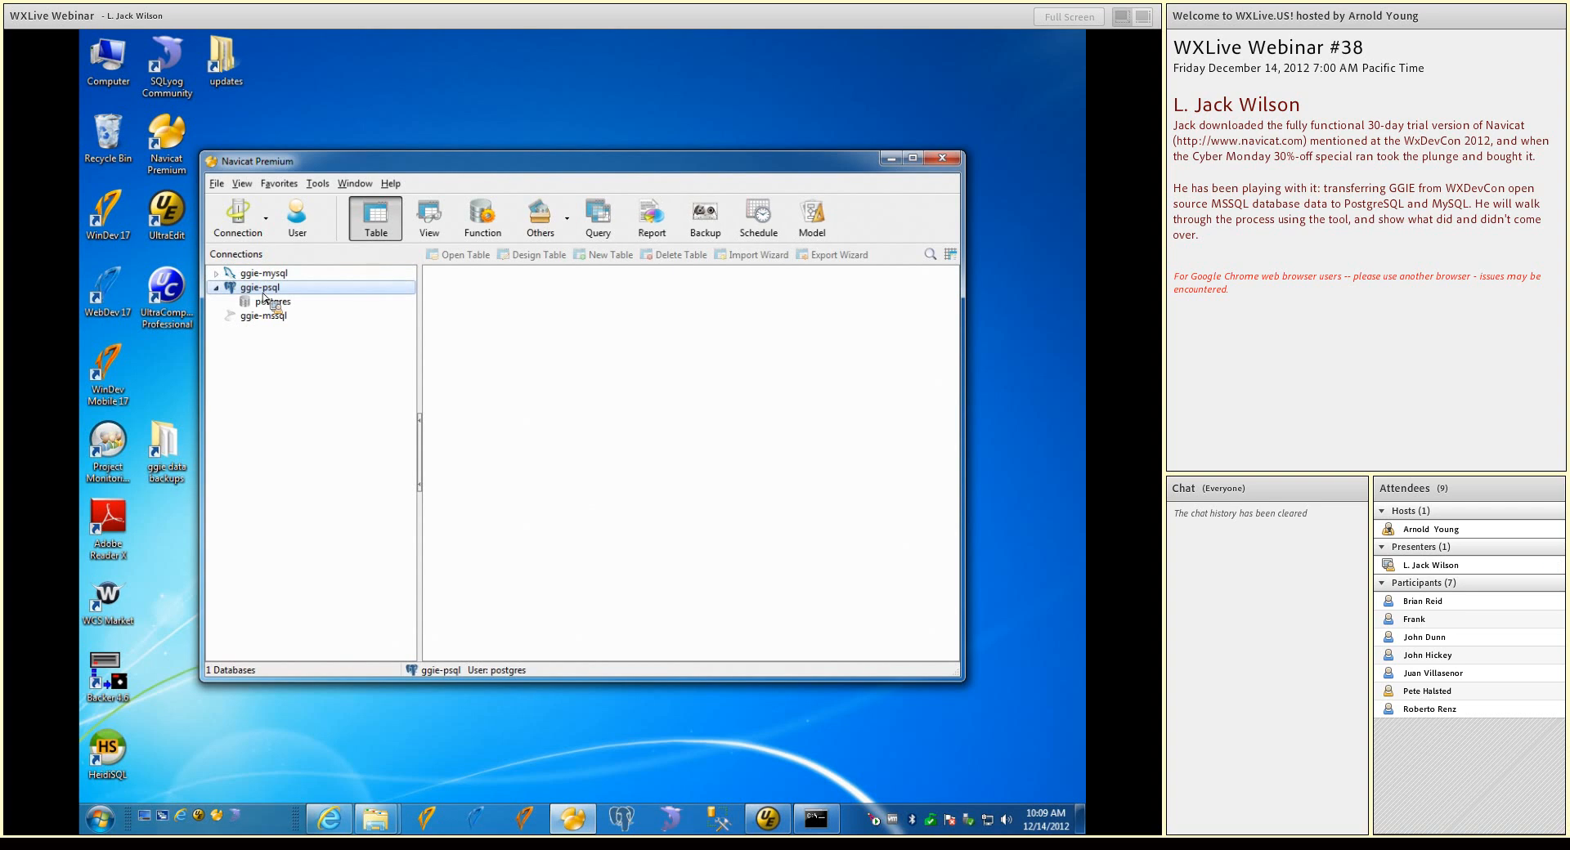
right_click(263, 297)
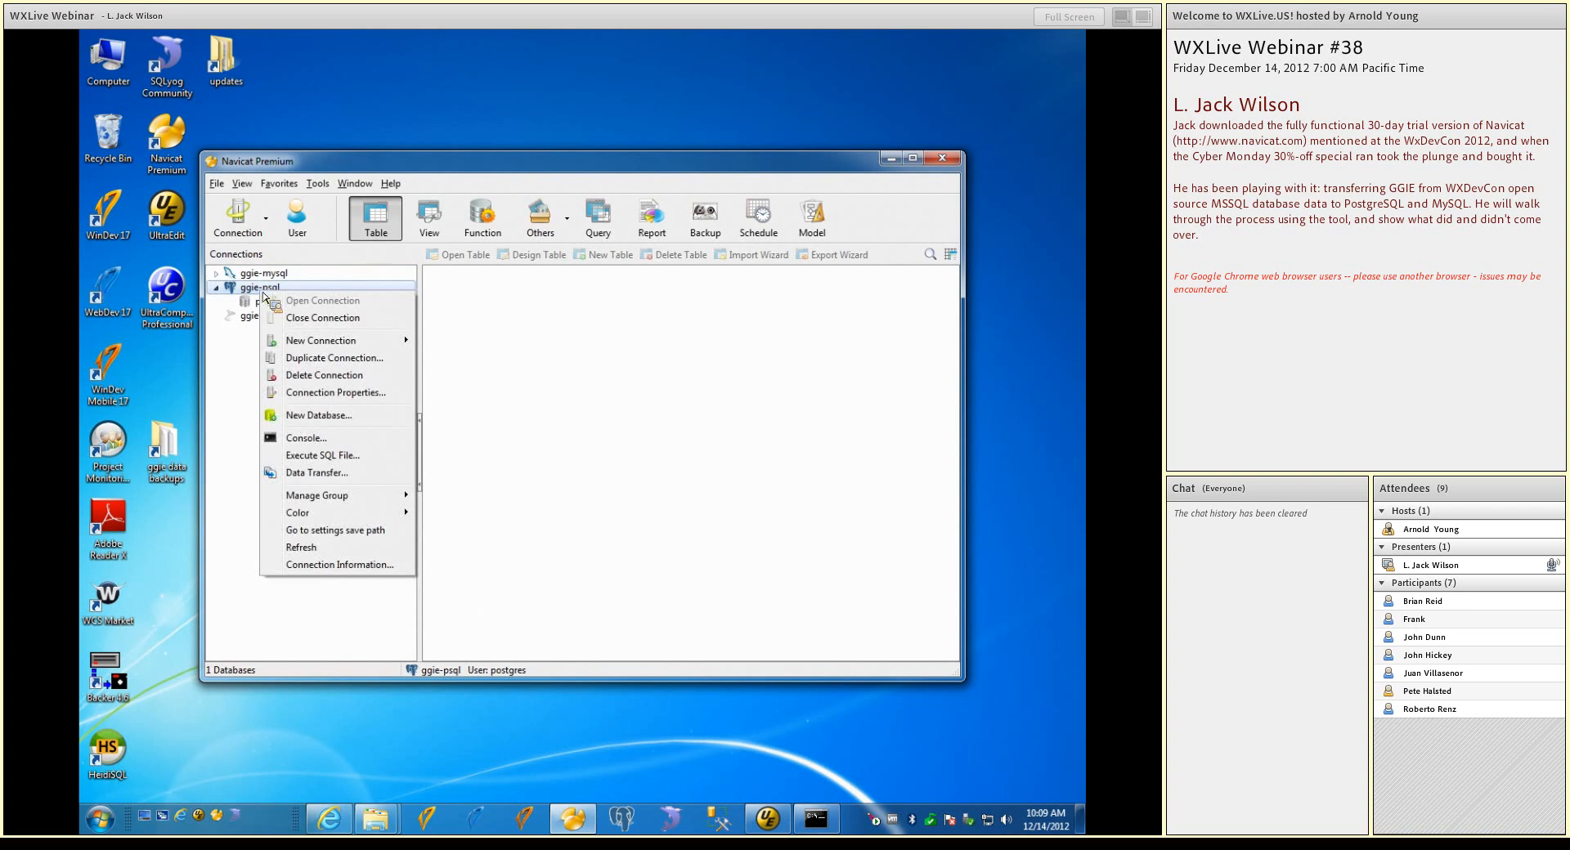
left_click(339, 422)
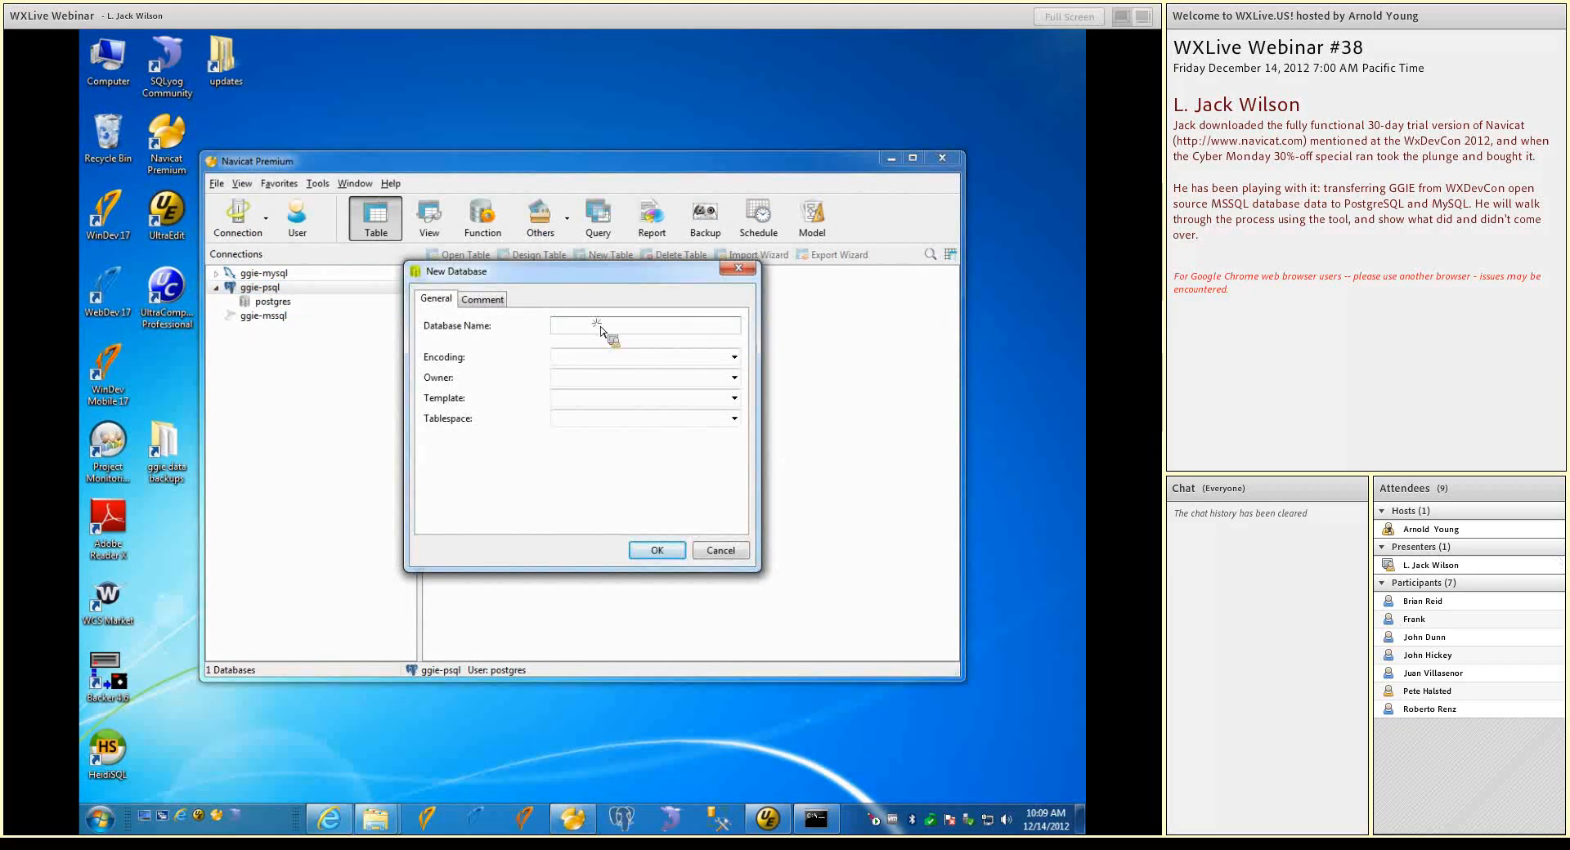
type("ggie")
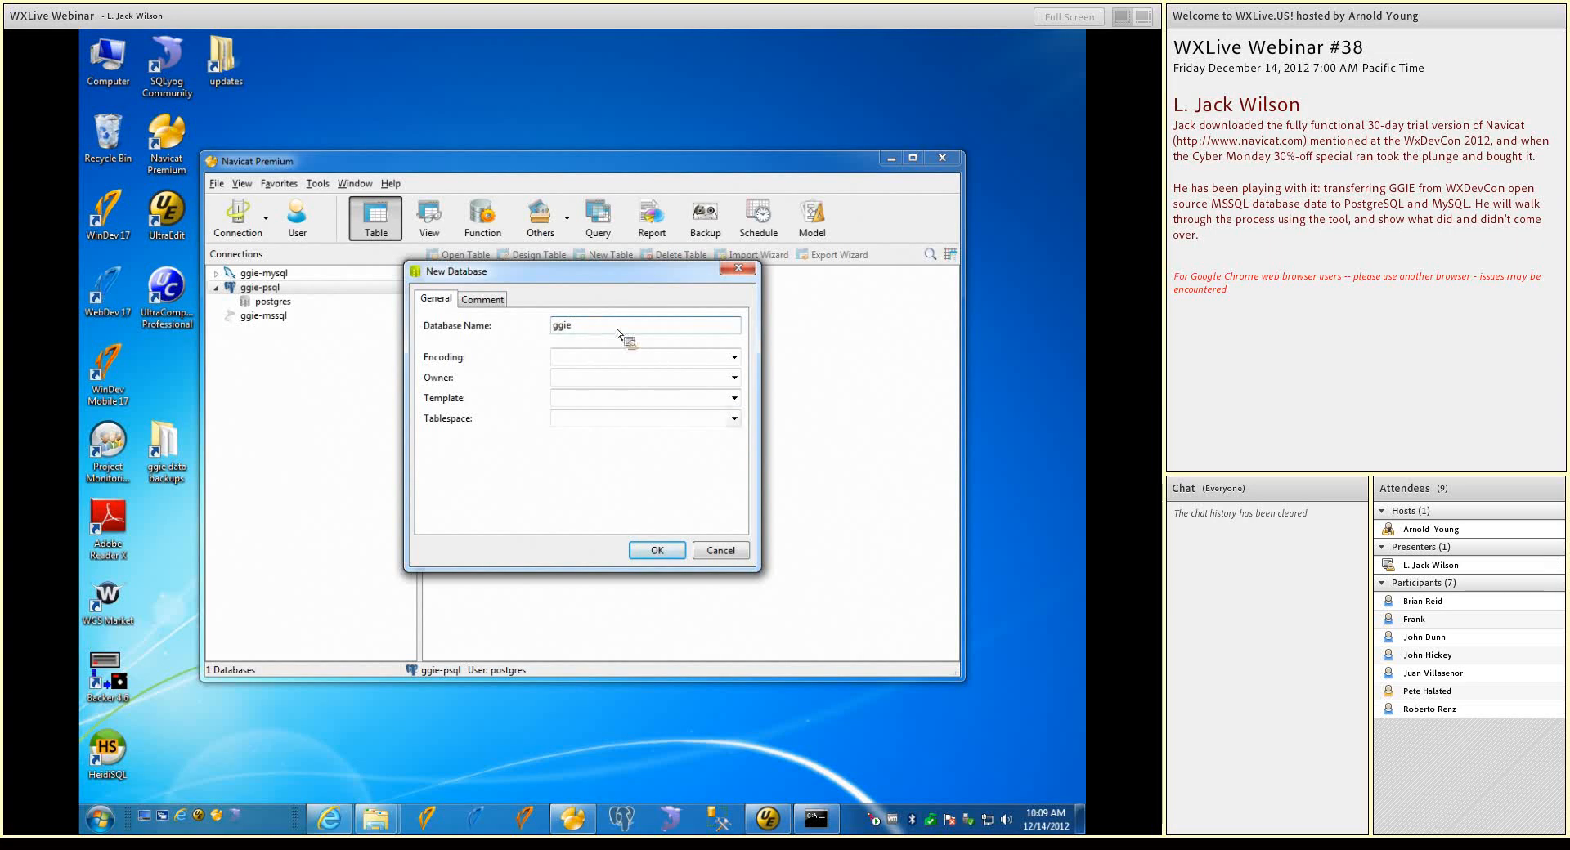
left_click(678, 551)
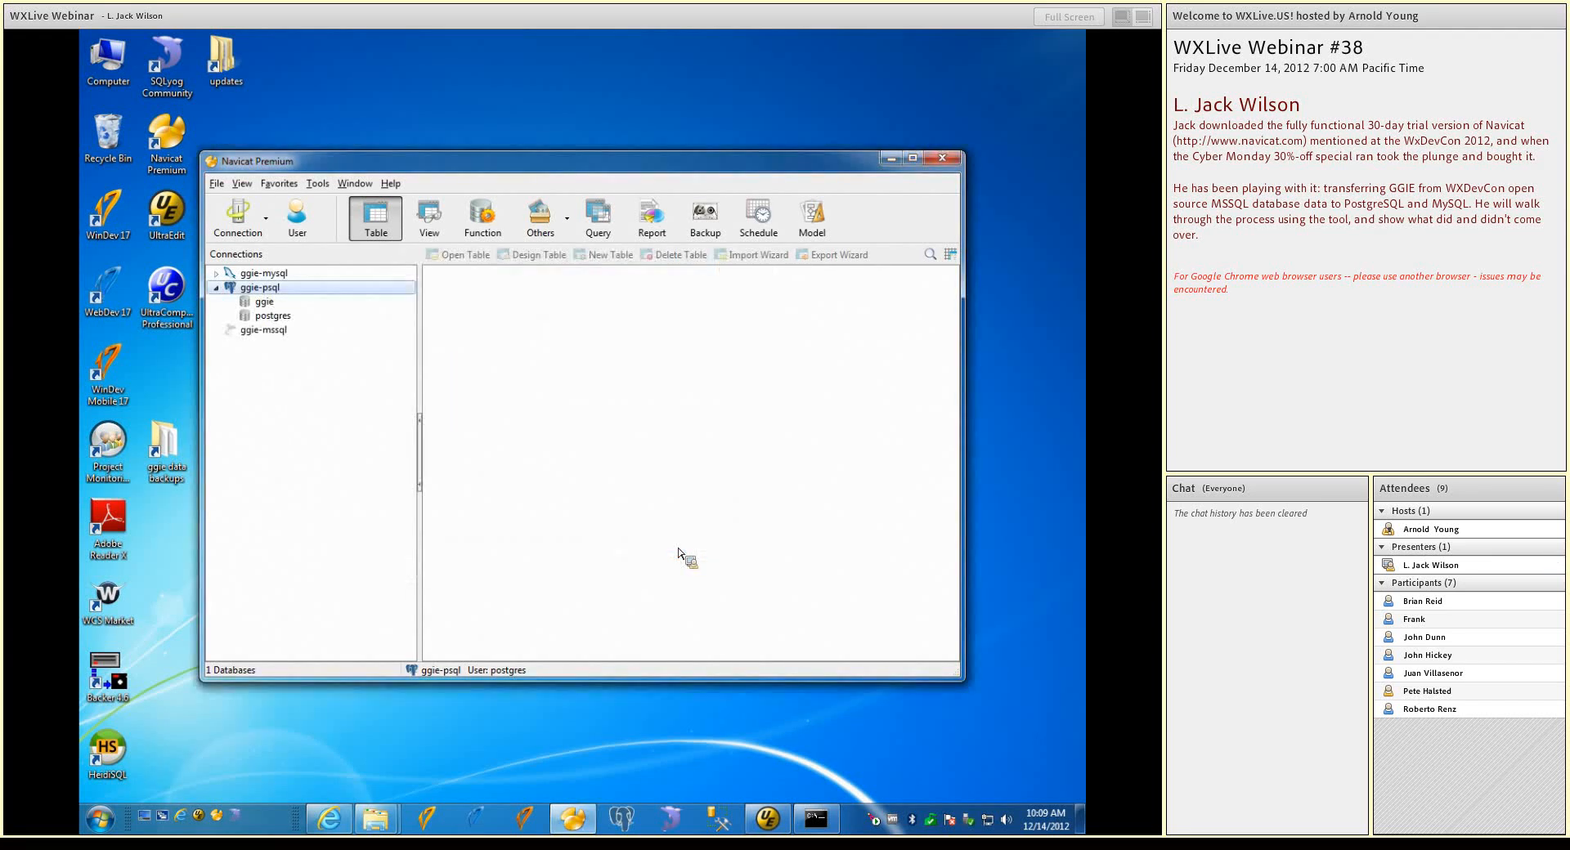
Open the public schema of the new ggie-psql database, and open the ggie database on the ggie-mssql connection
double_click(242, 302)
double_click(263, 317)
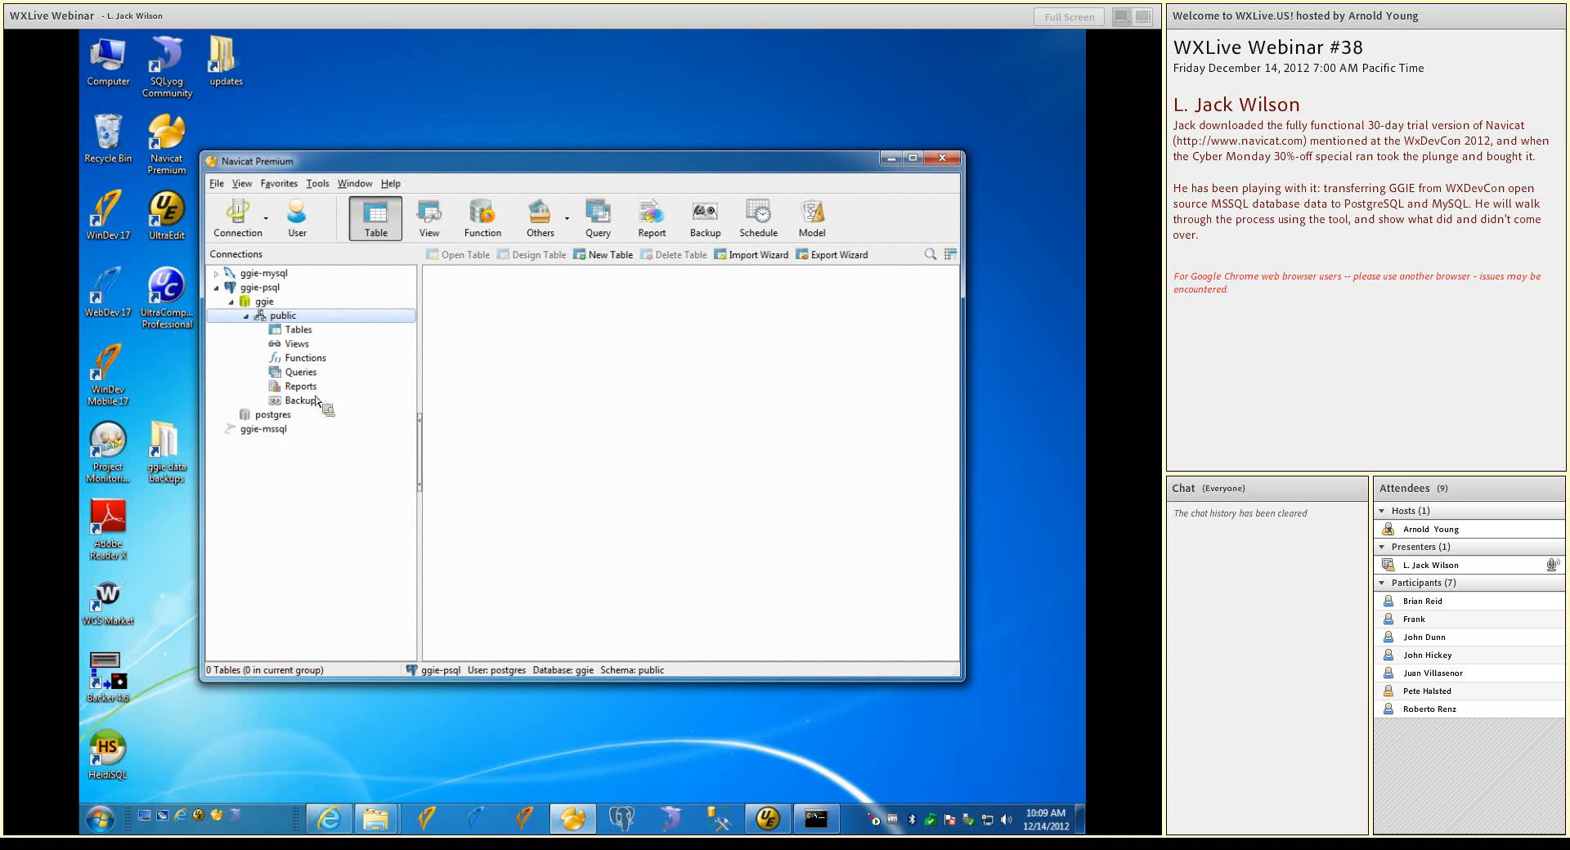
double_click(264, 431)
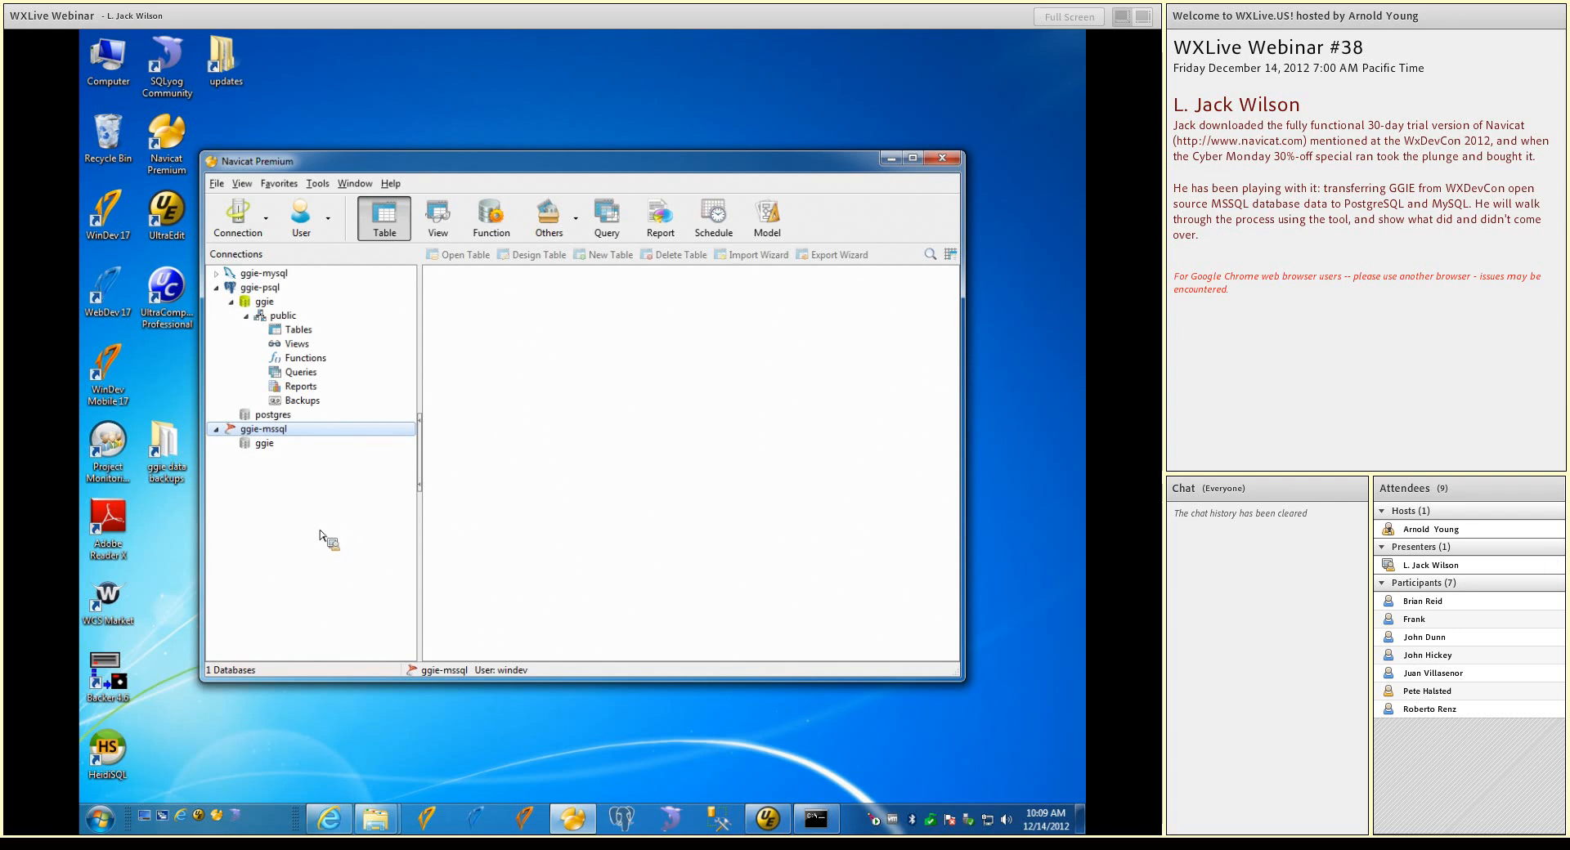
left_click(262, 448)
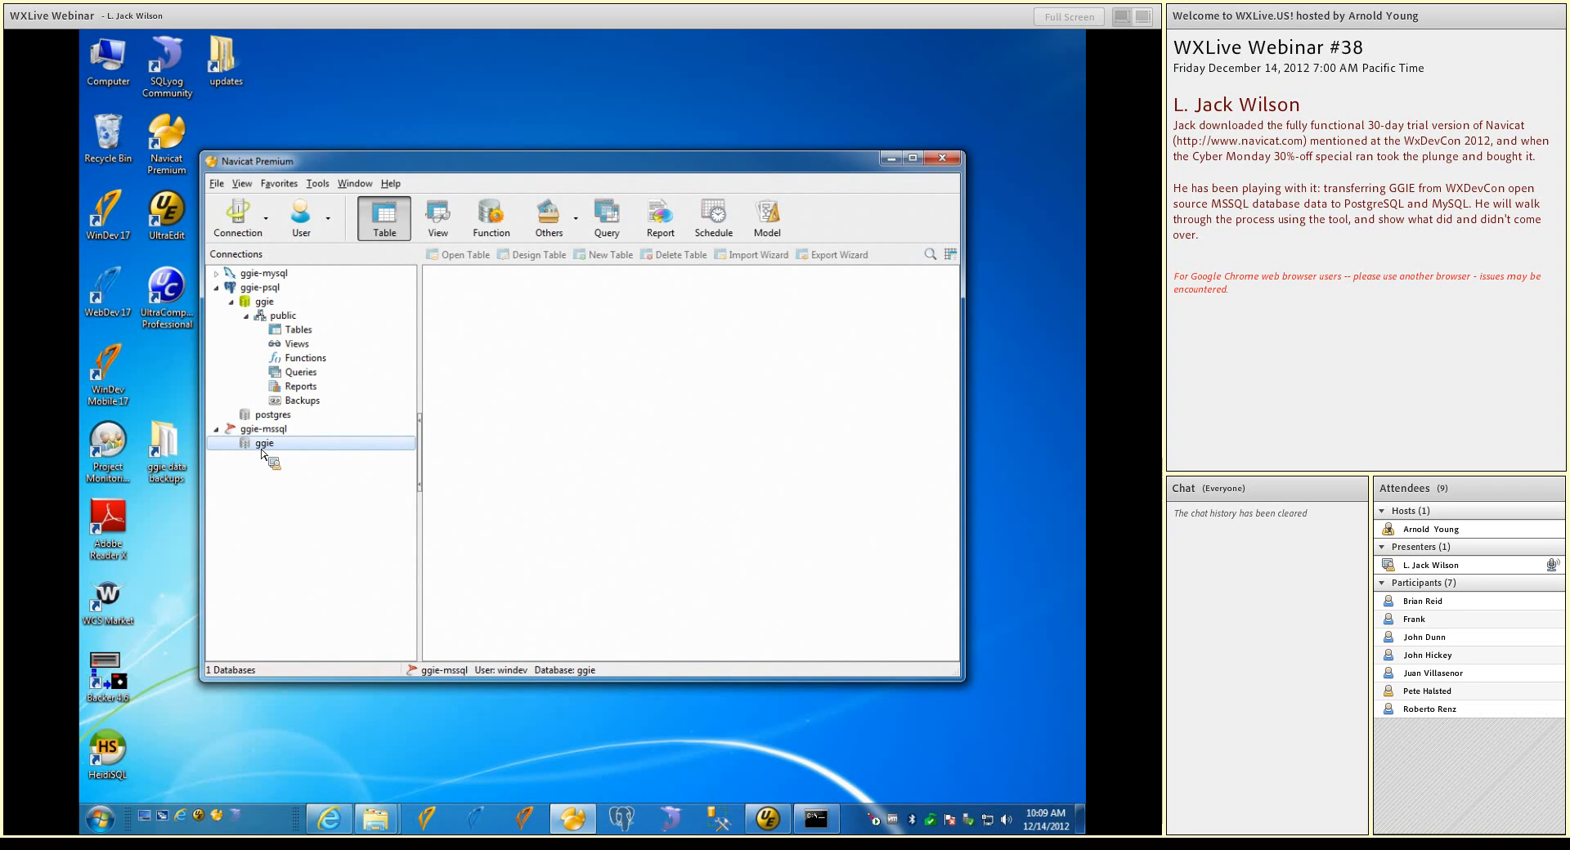
double_click(258, 445)
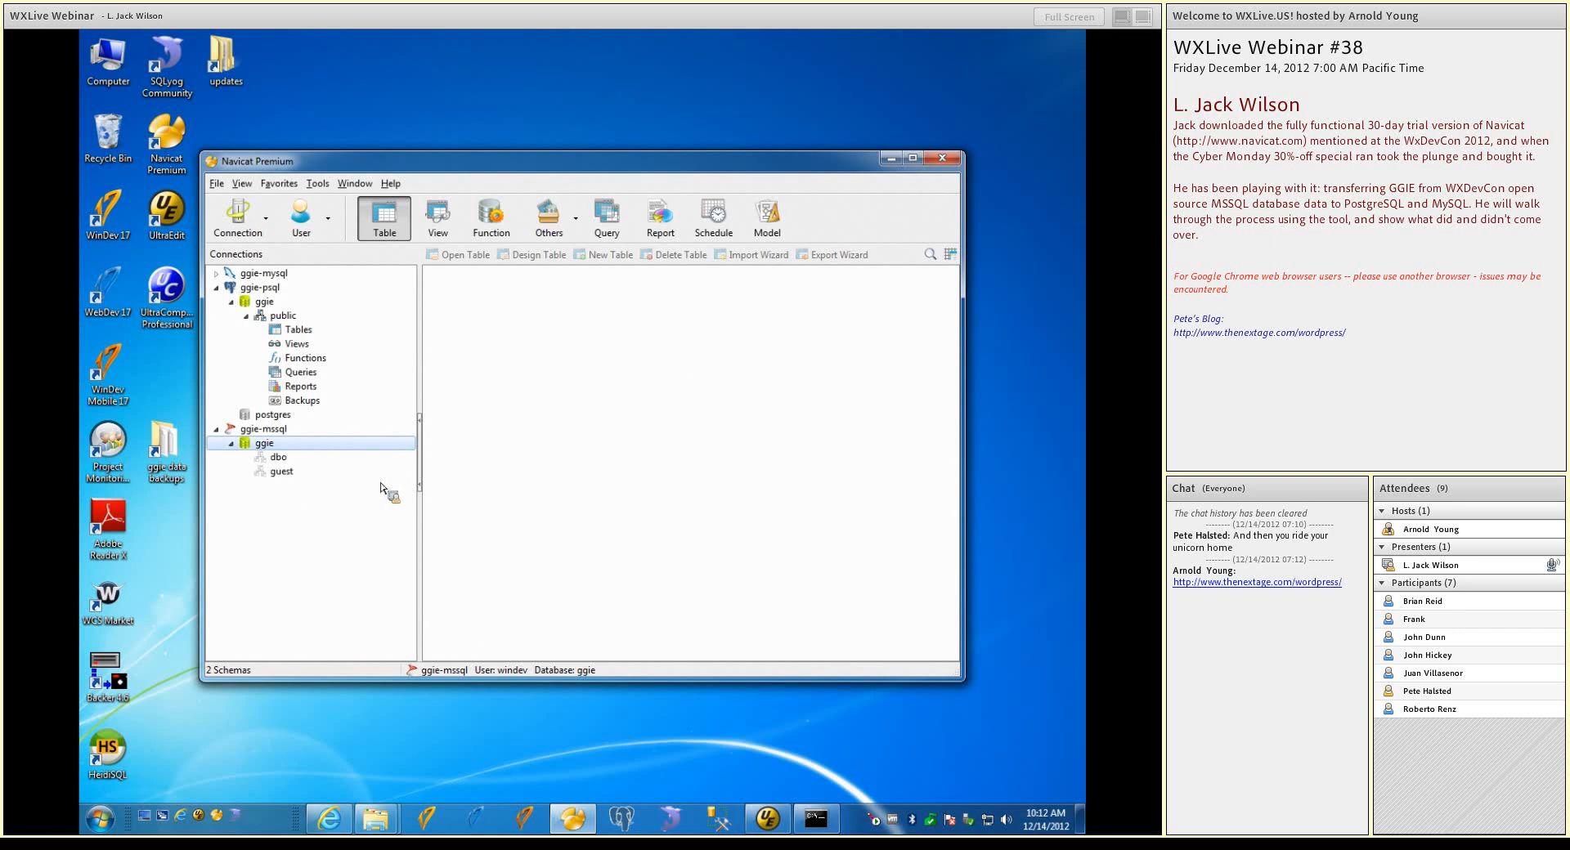
Switch to the Command Prompt, close Navicat Premium, and run load-ggie.cmd from the C:\ggie-data-backups folder
left_click(262, 301)
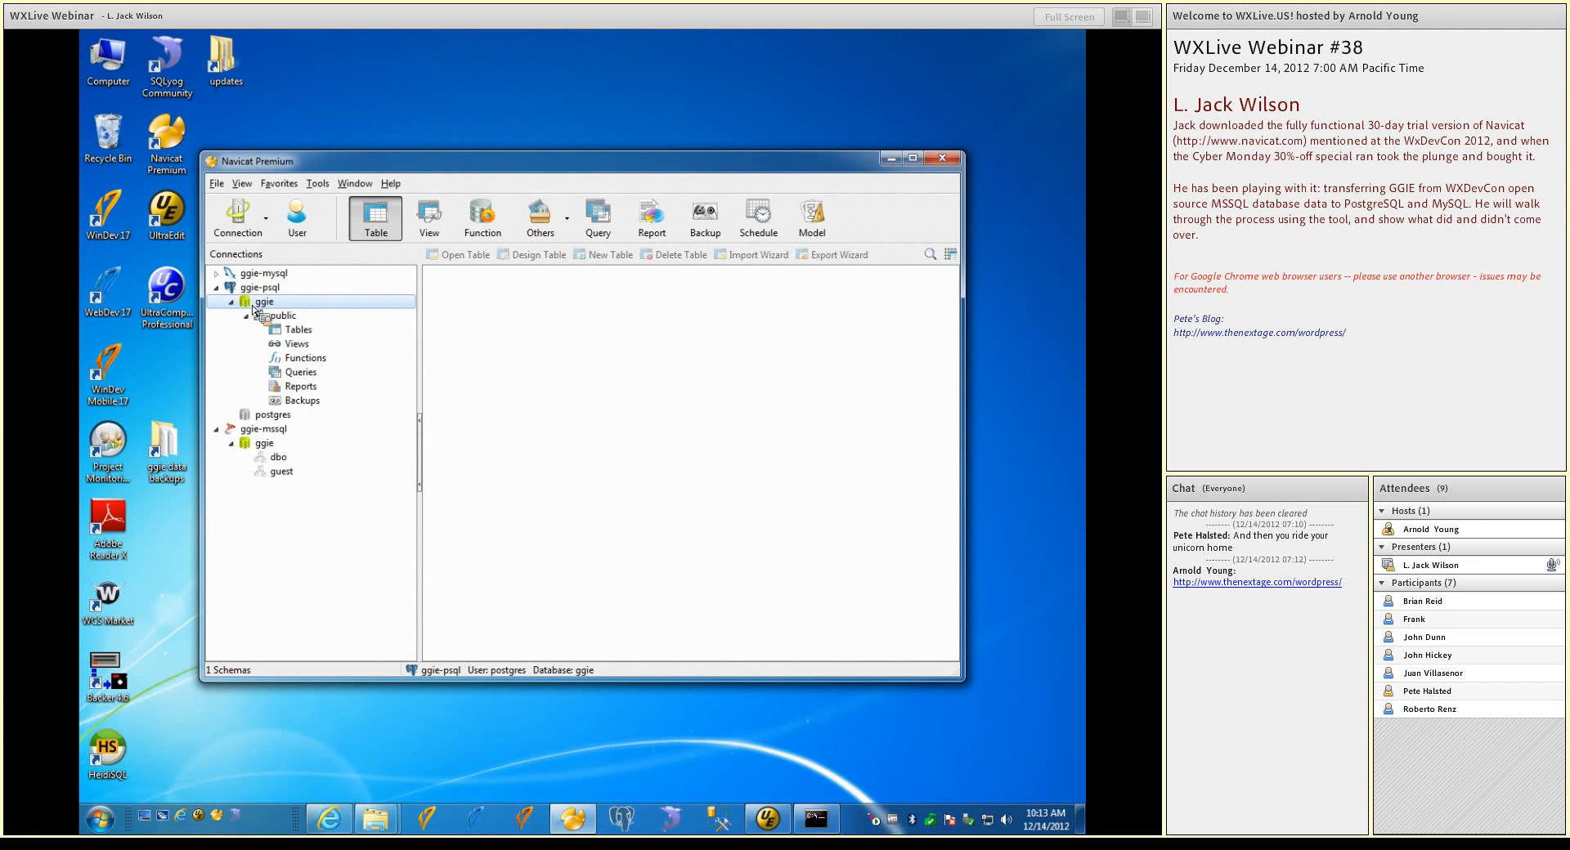
left_click_drag(252, 306, 720, 501)
left_click(815, 818)
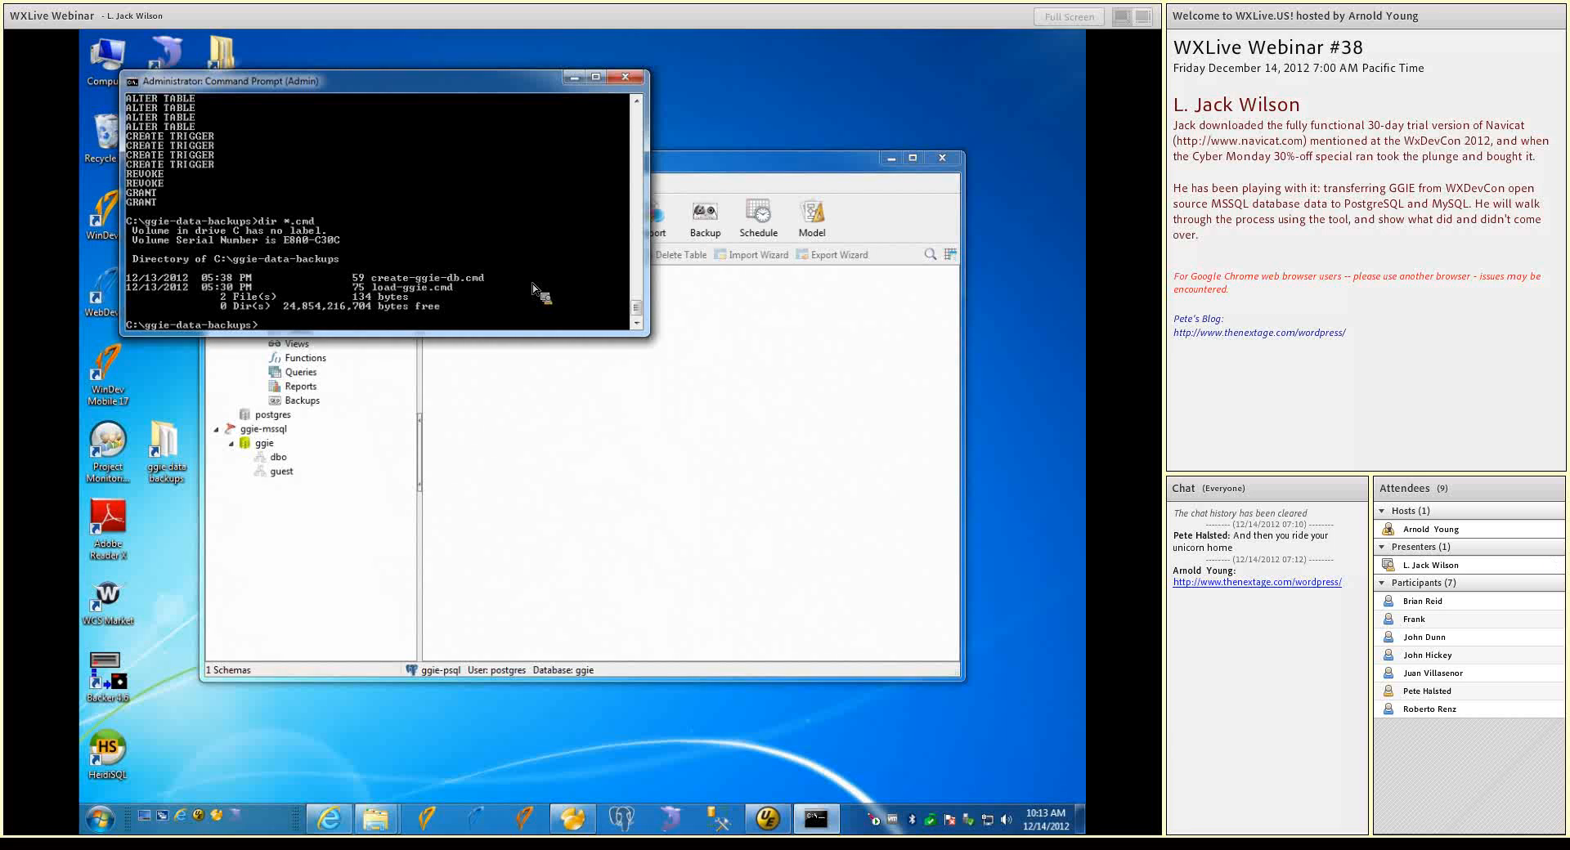
type("load-ggie.cmd")
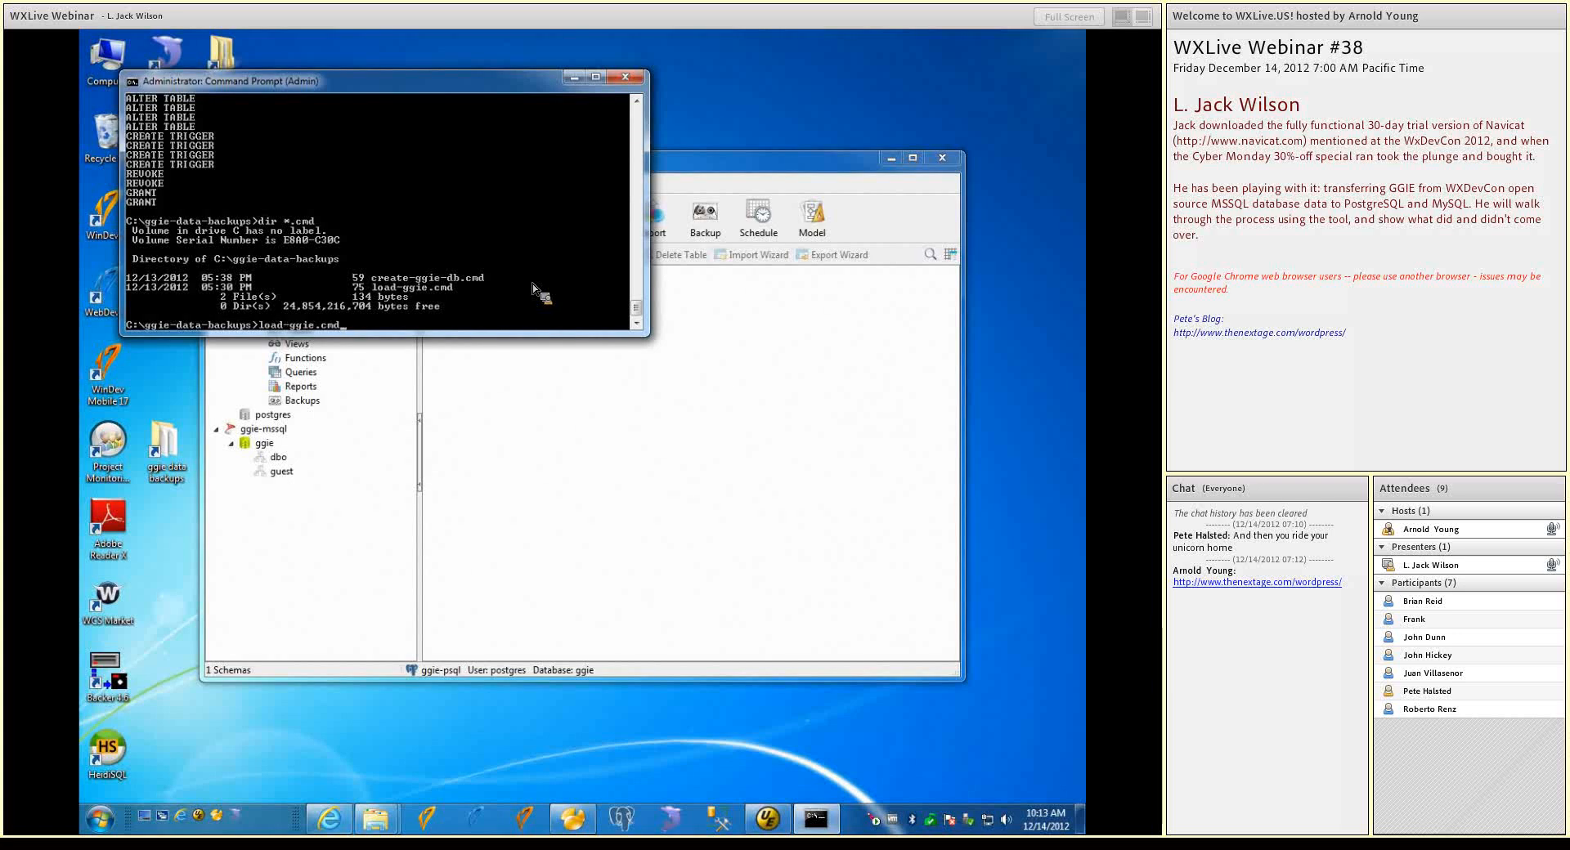
mouse_move(579, 829)
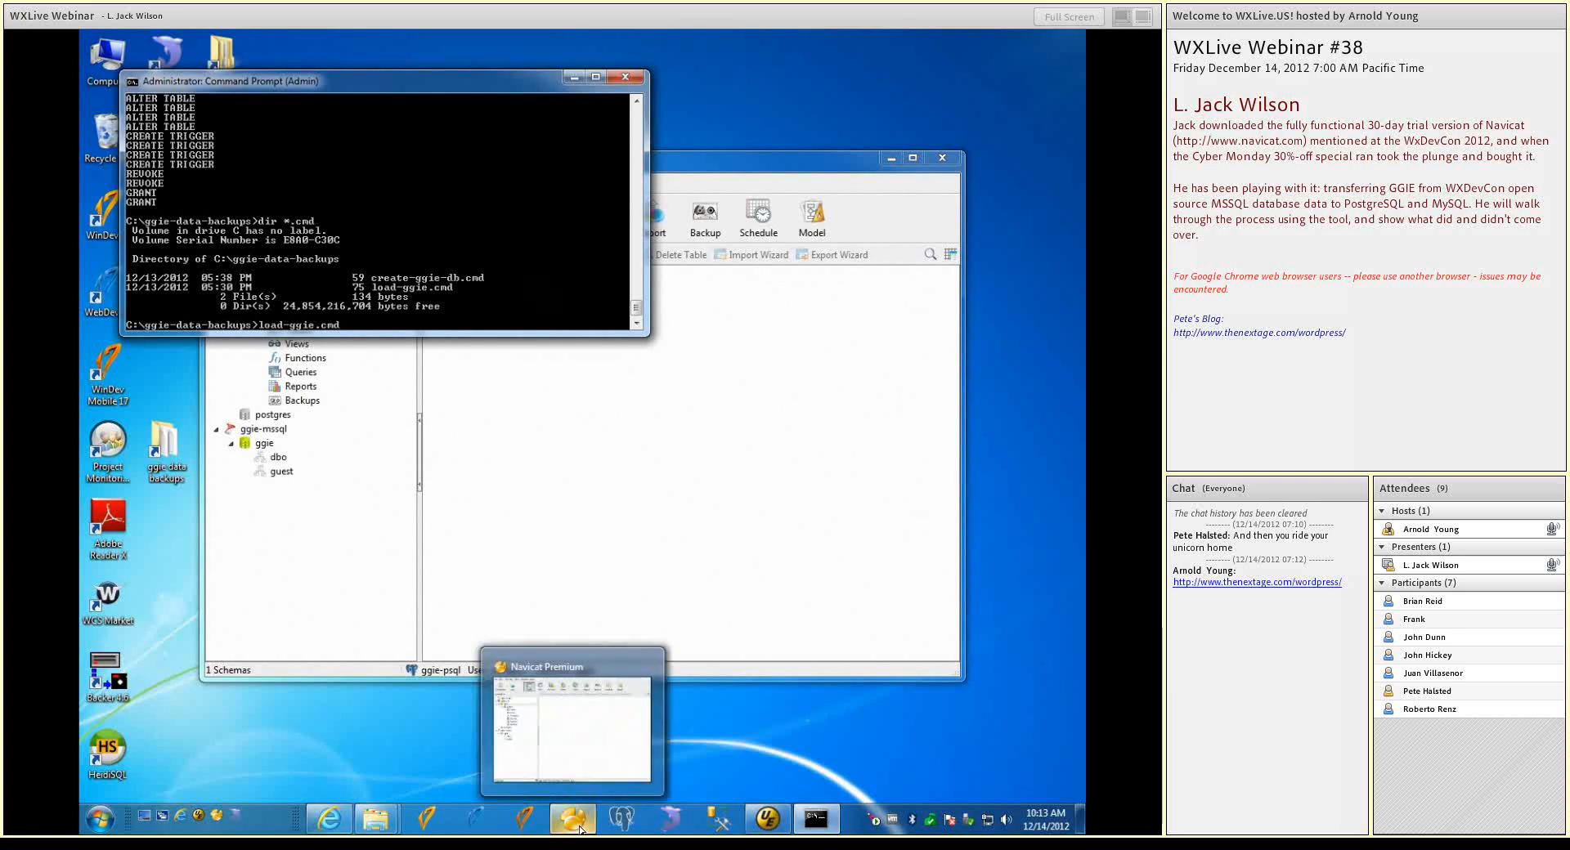
right_click(579, 829)
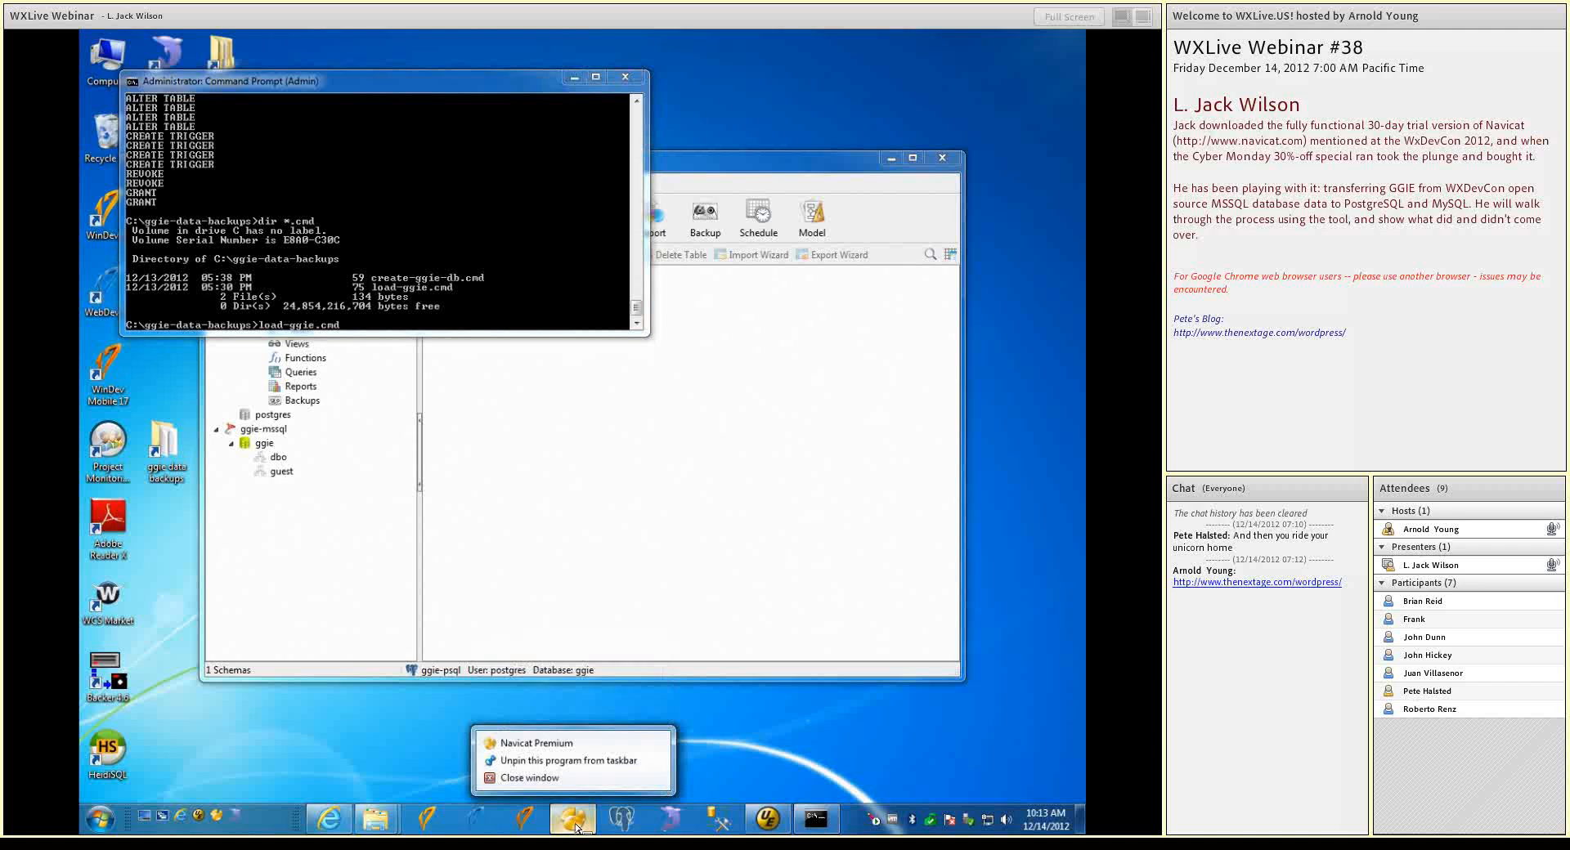
left_click(537, 779)
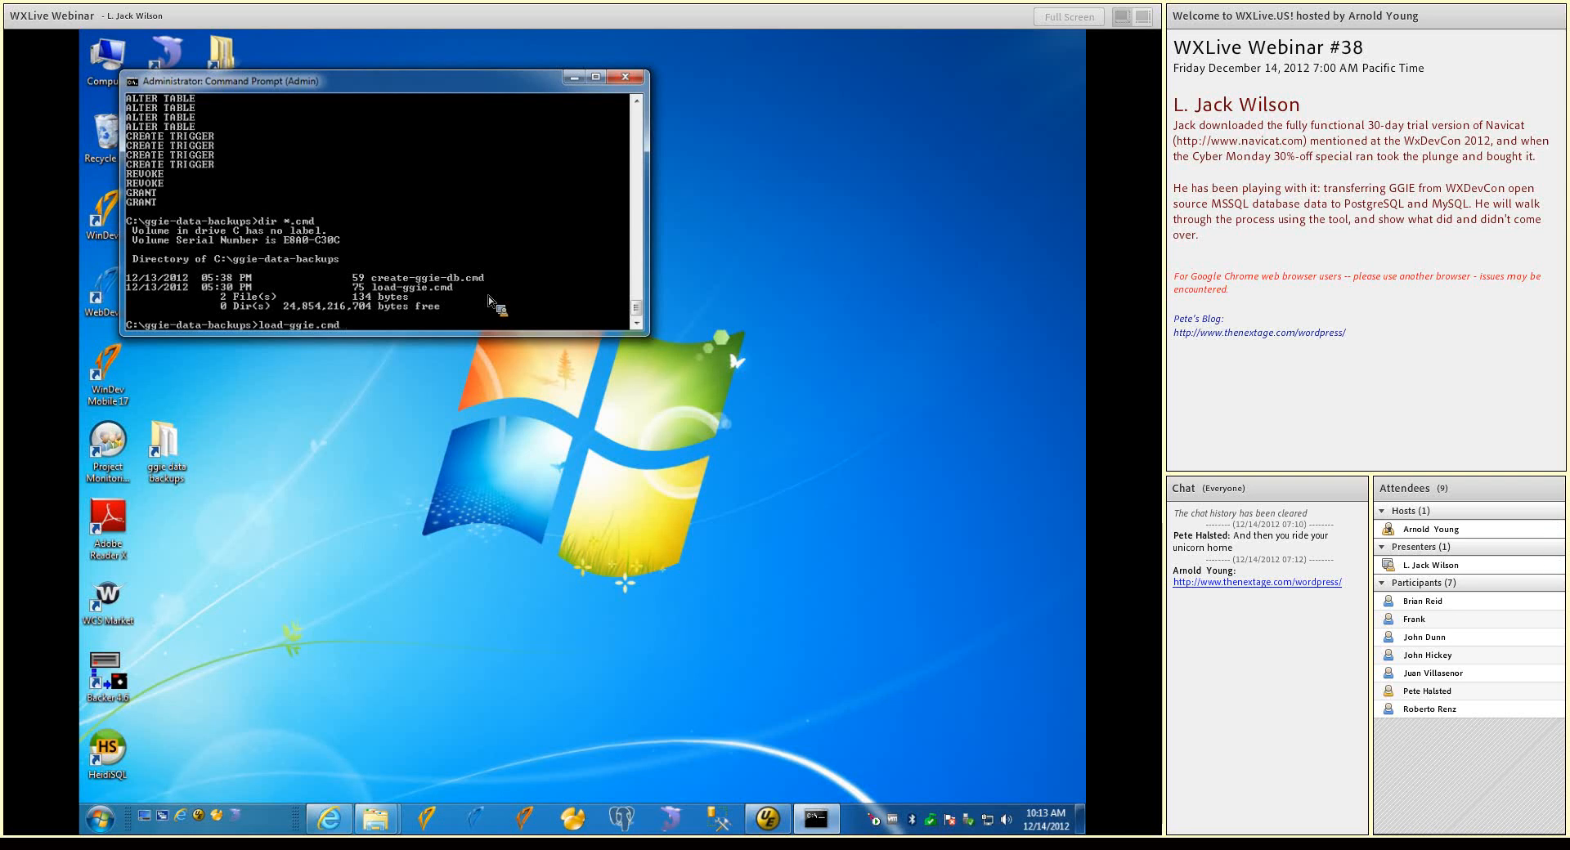
key("Return")
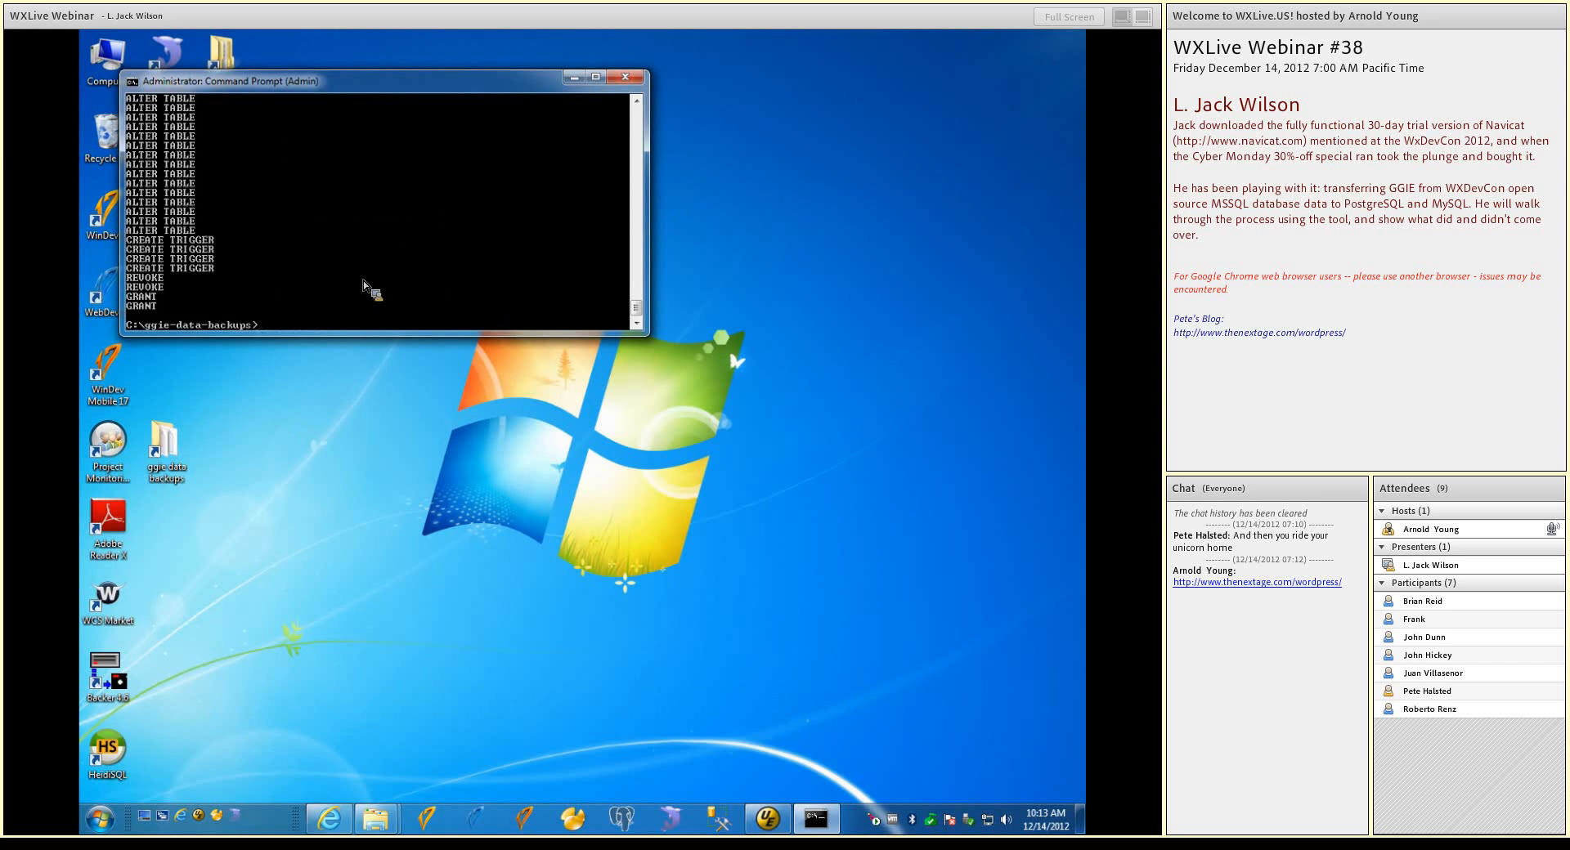
Switch to UltraEdit and examine the contents of create-ggie-db.cmd, create-ggie-db.sql and load-ggie.cmd
left_click(776, 827)
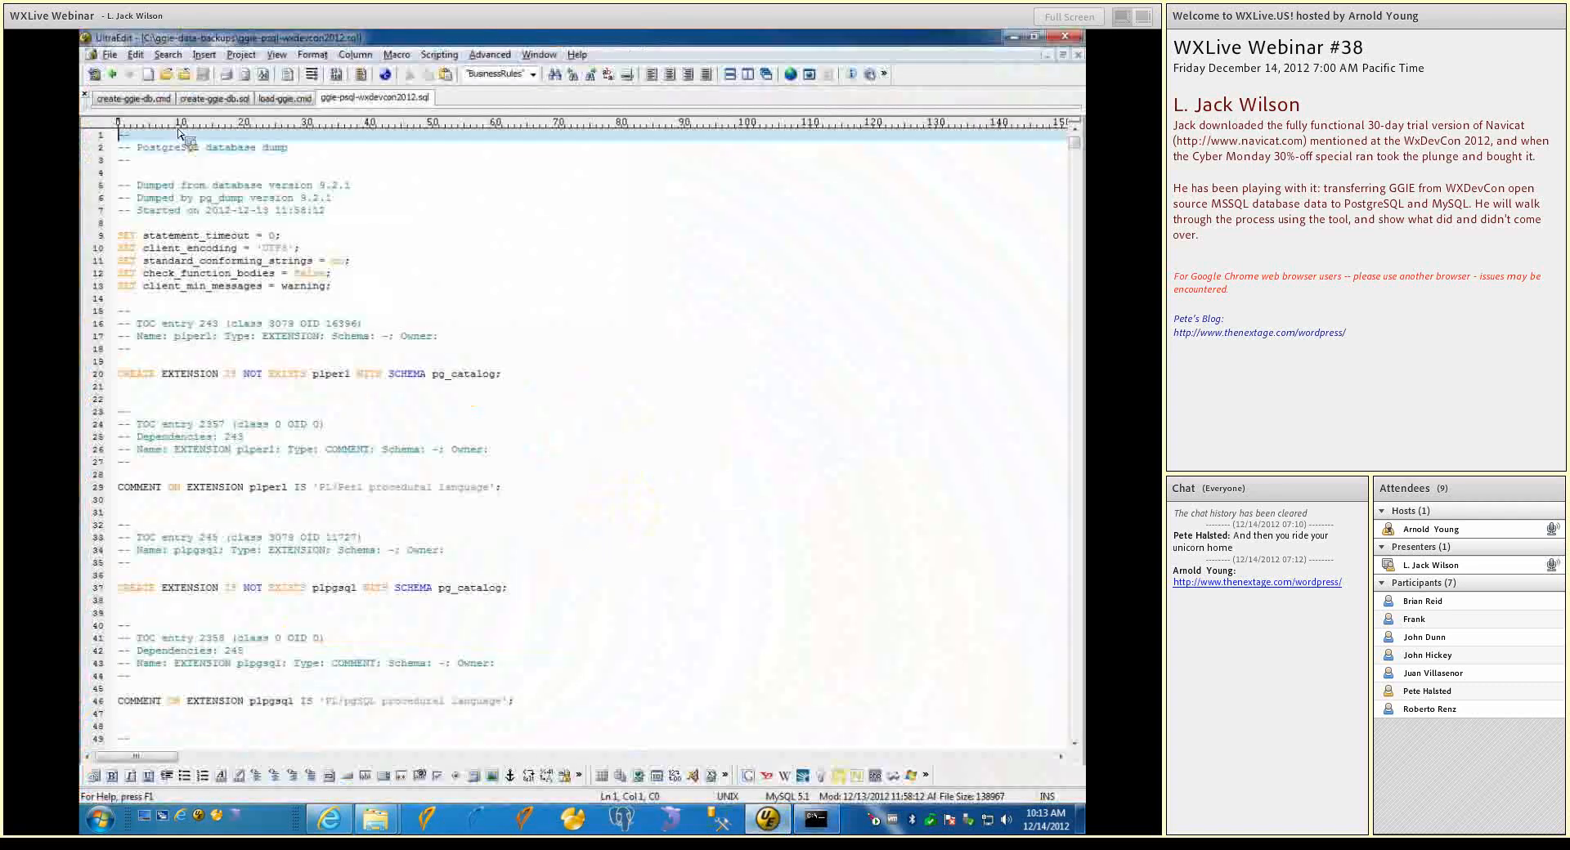
left_click(155, 104)
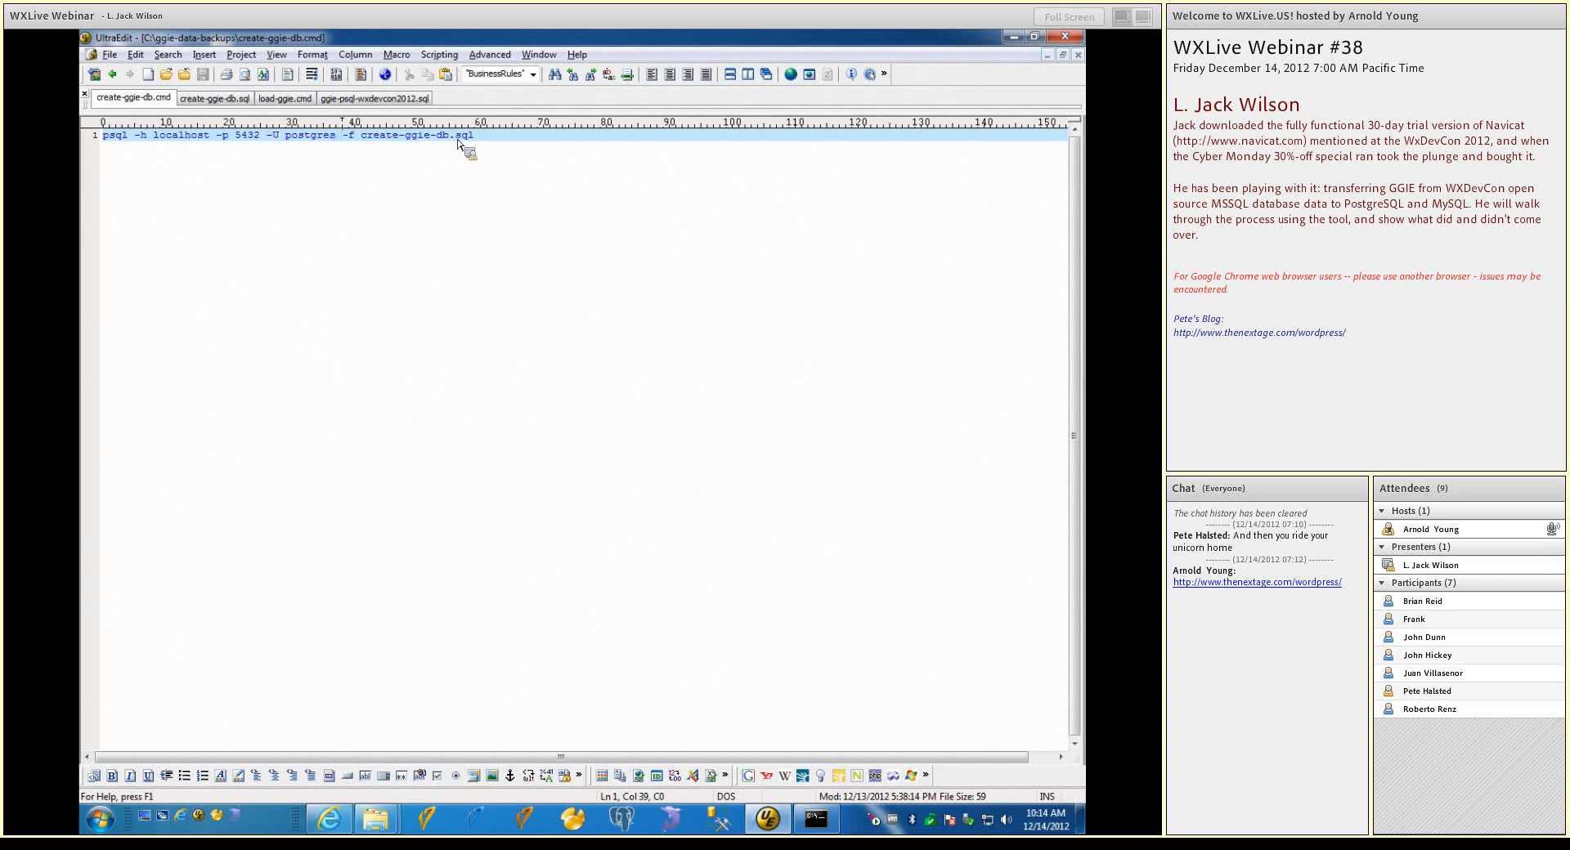
left_click(239, 99)
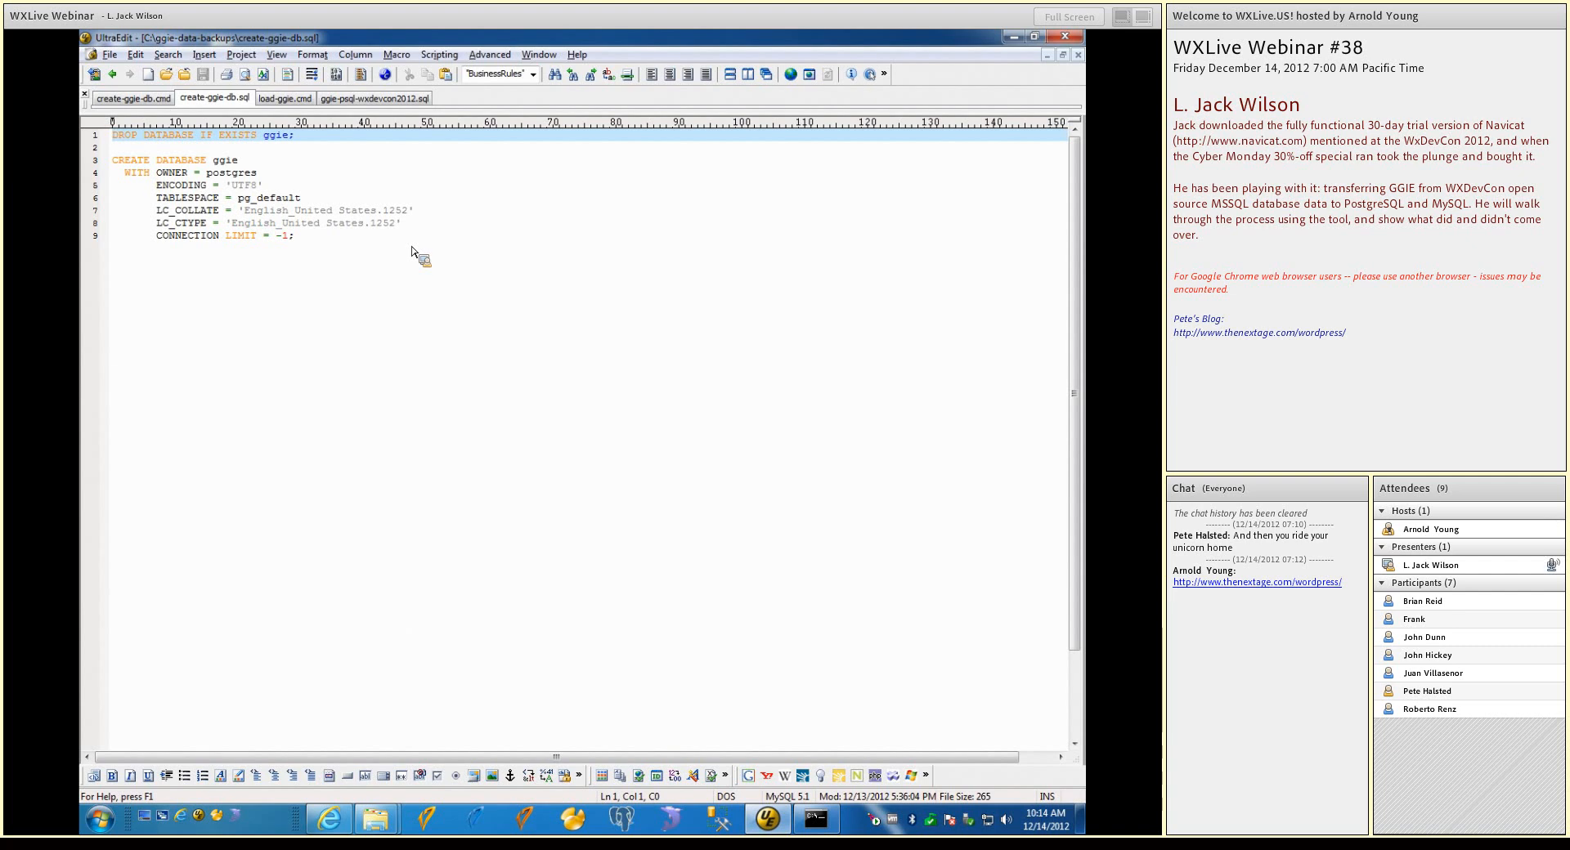
left_click(286, 98)
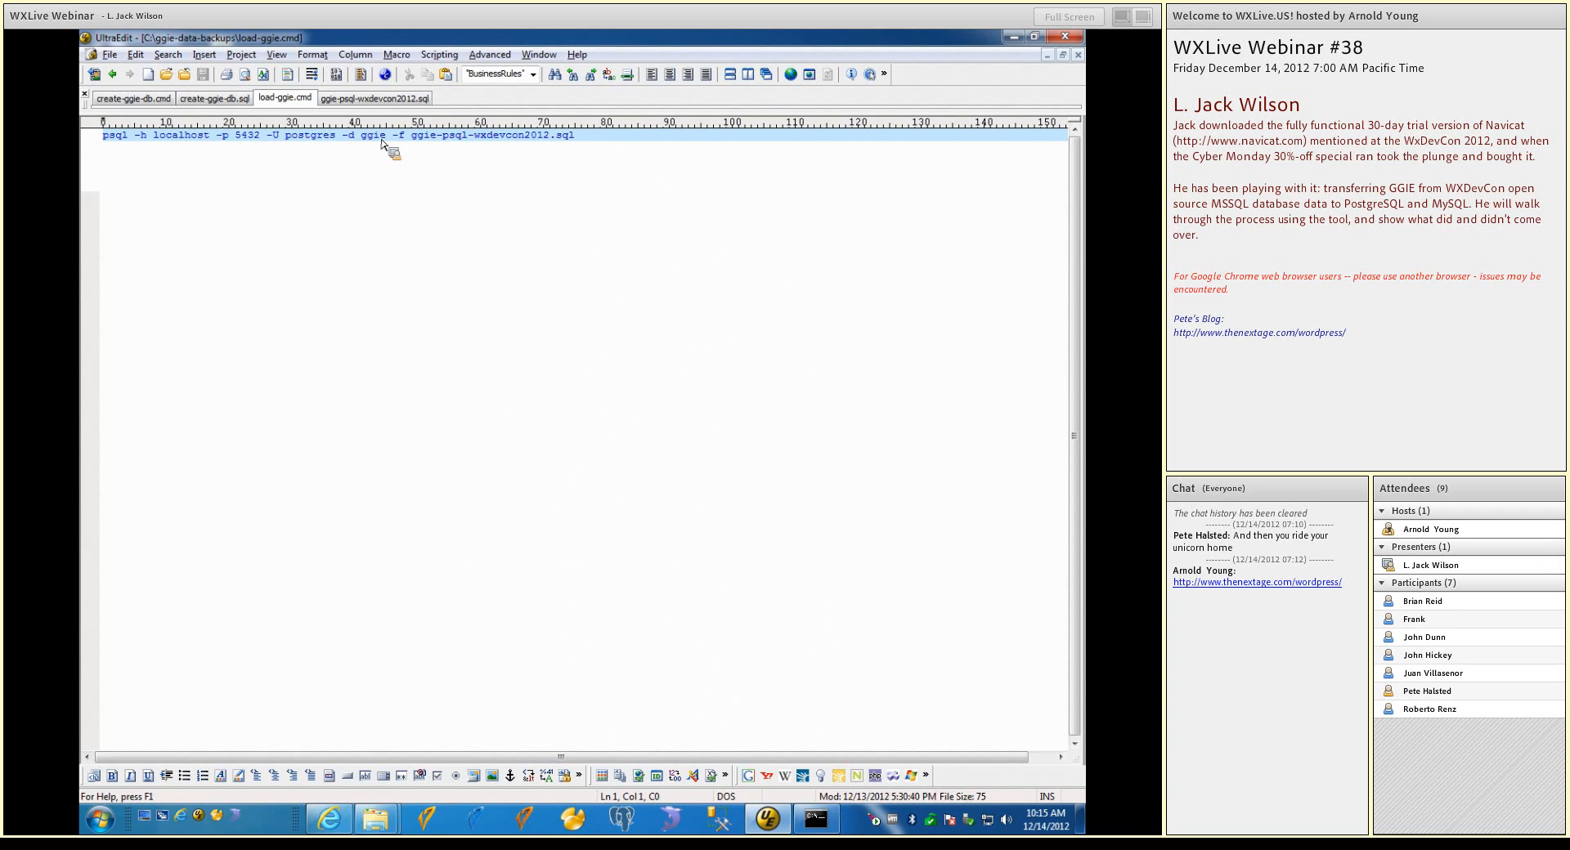
left_click(232, 101)
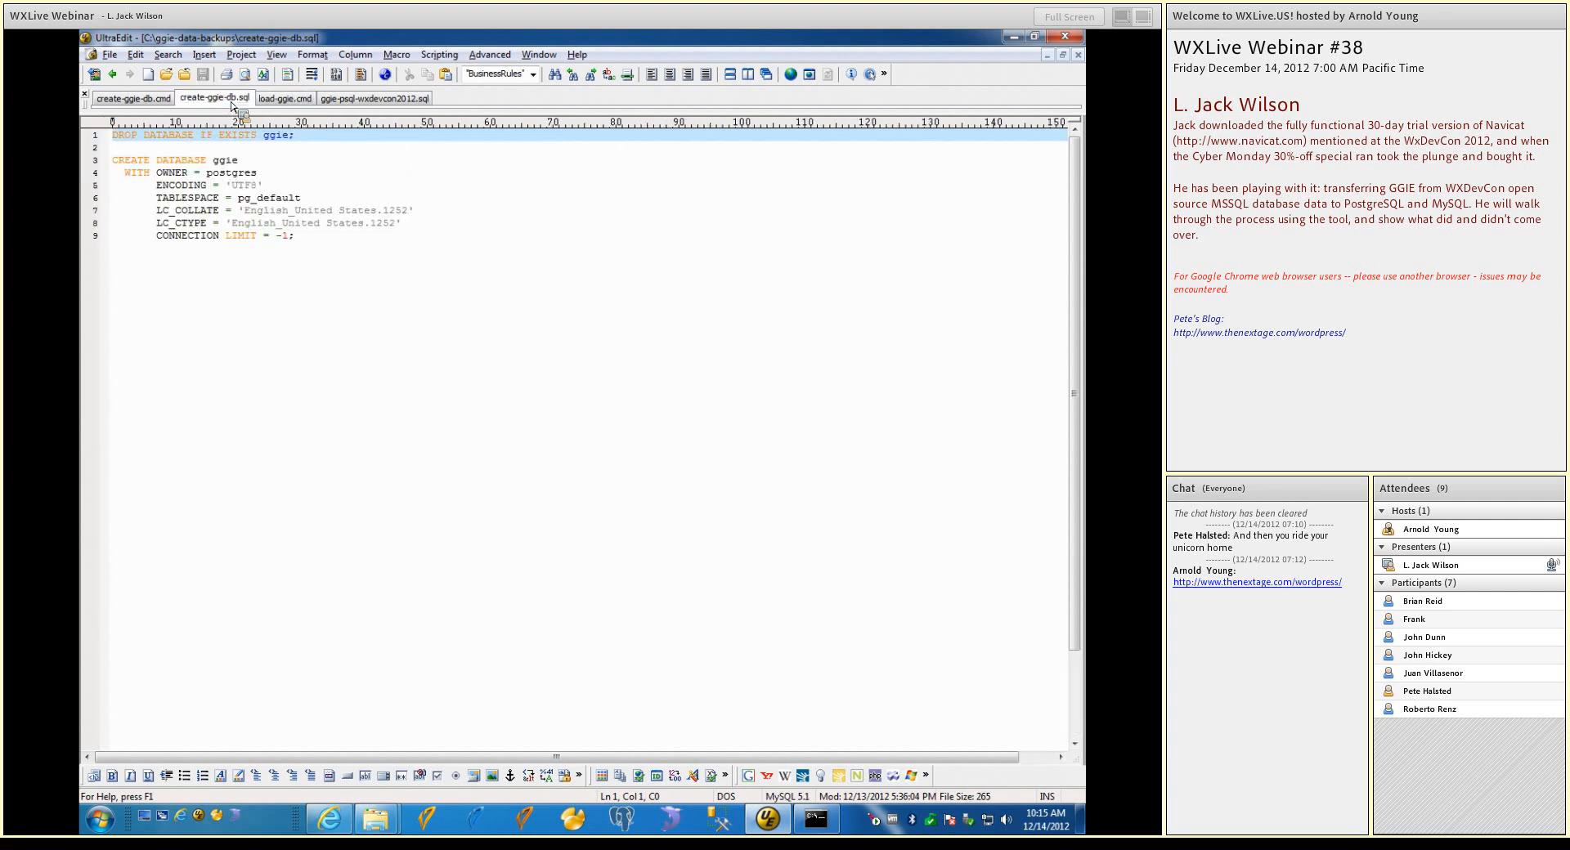
left_click(153, 100)
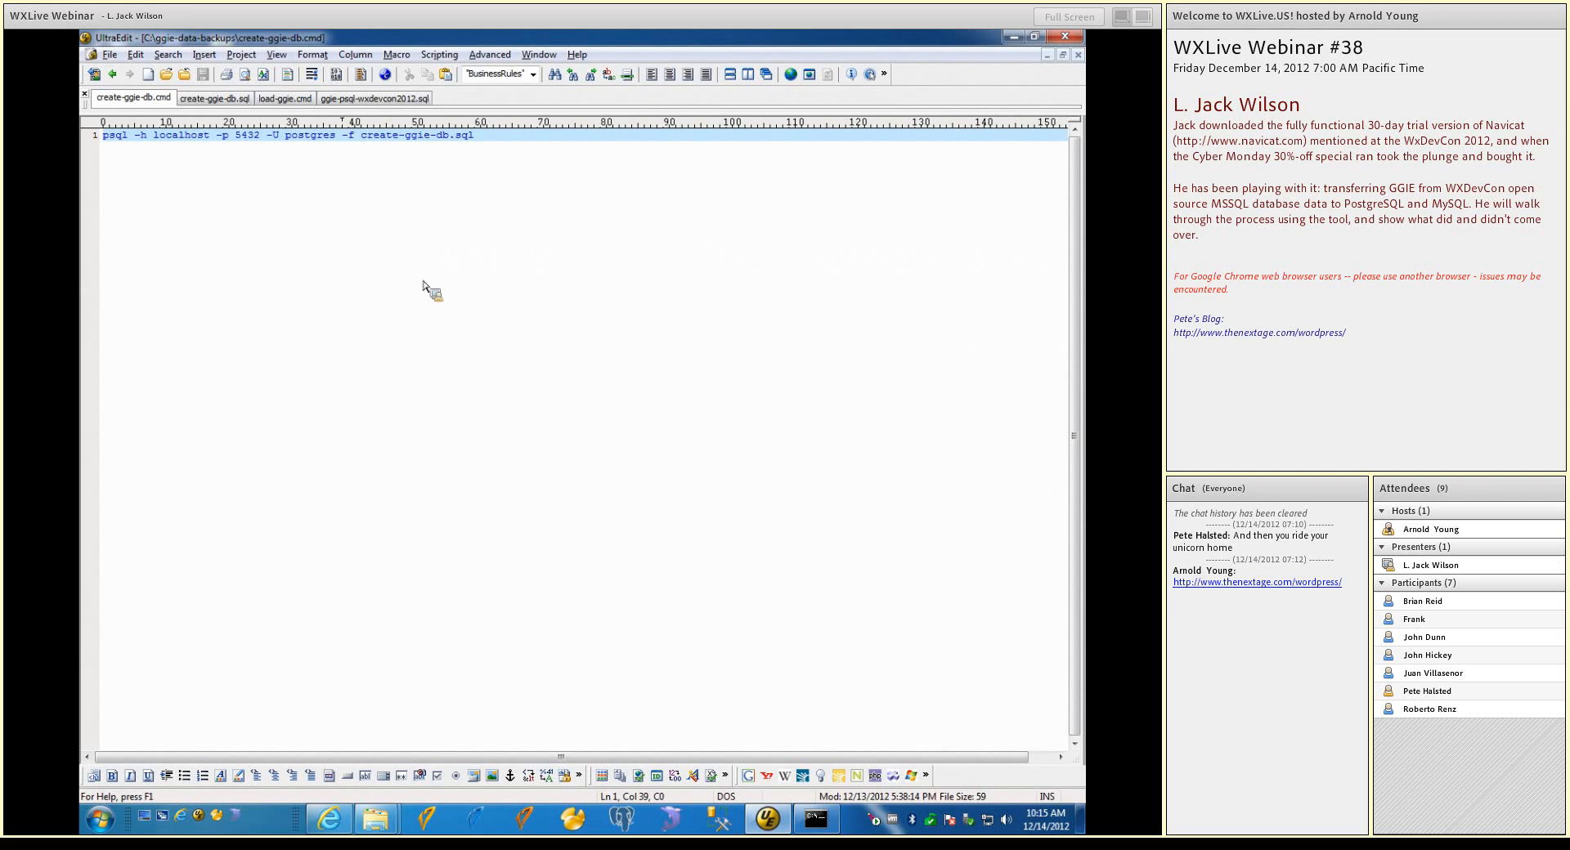
left_click(217, 102)
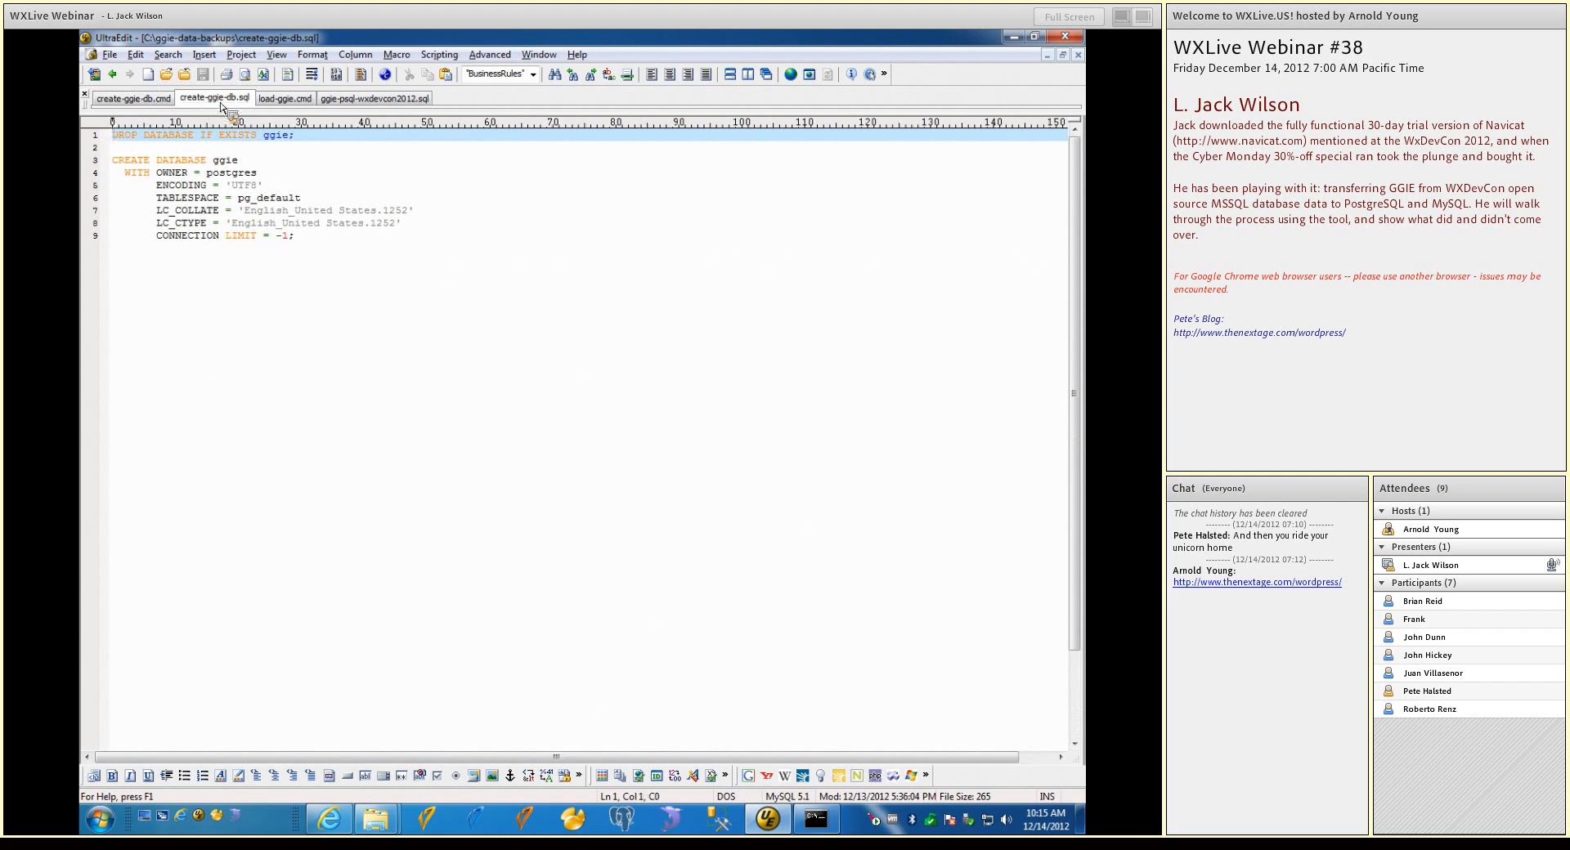
left_click(279, 104)
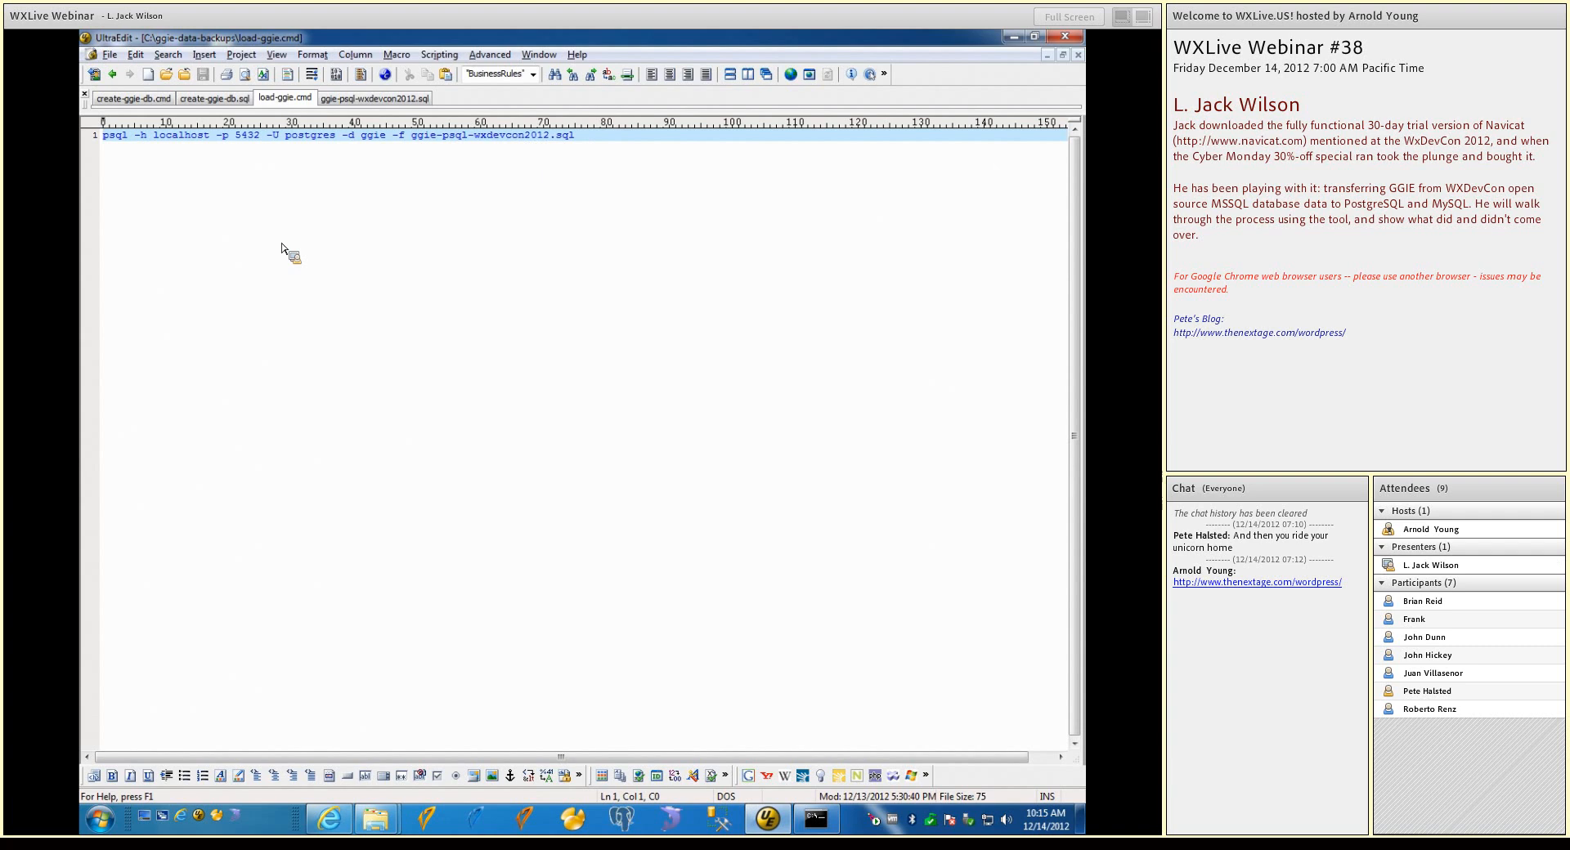
Launch pgAdmin III, connect to the PostgreSQL 9.2 server and expand the public schema of its ggie database
left_click(626, 818)
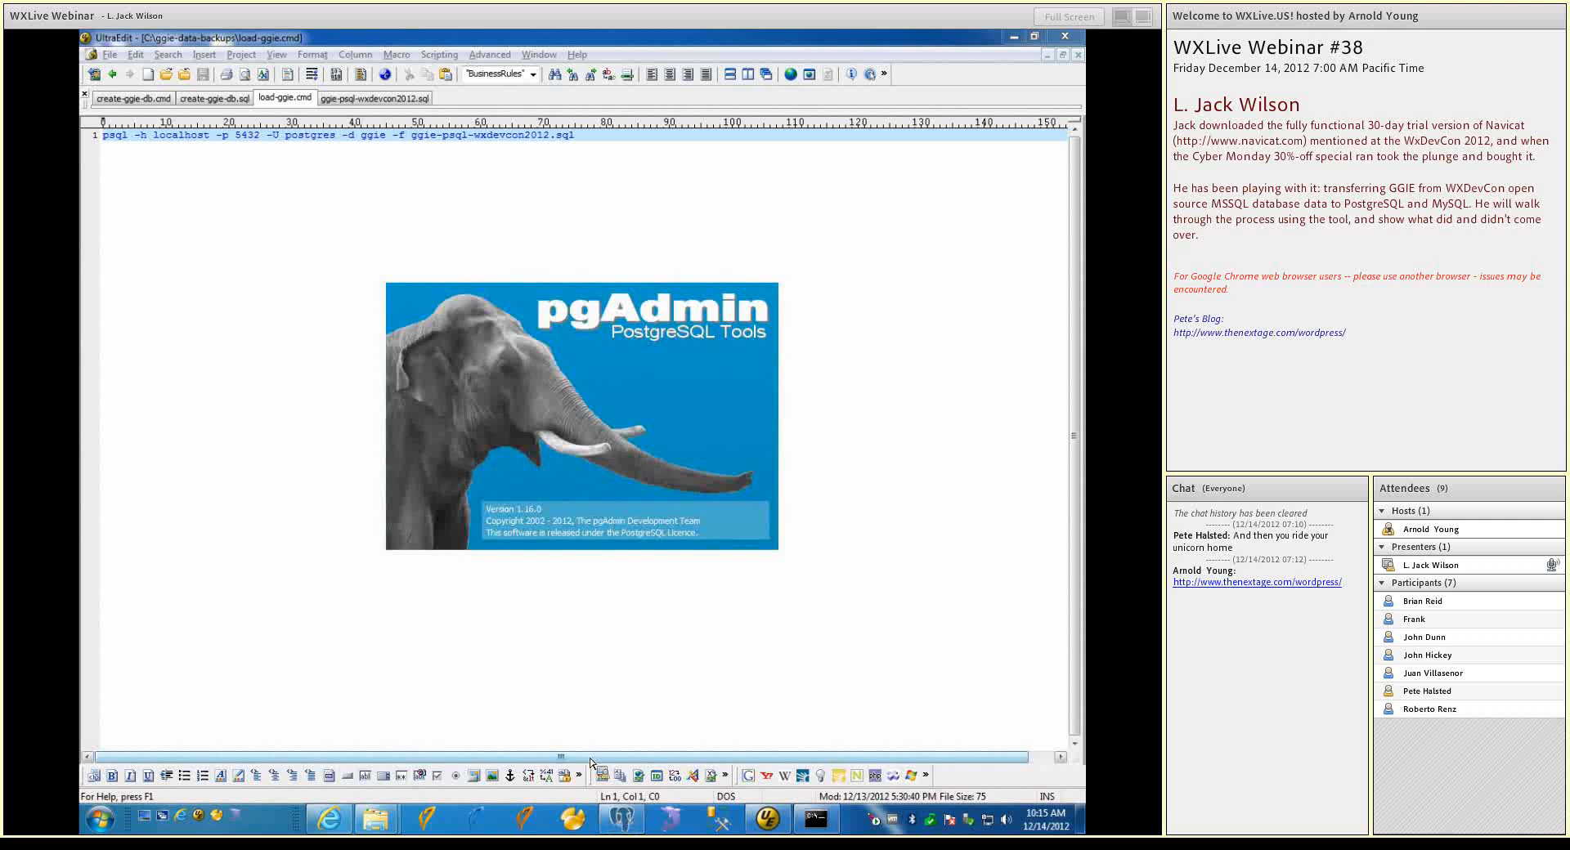
double_click(147, 143)
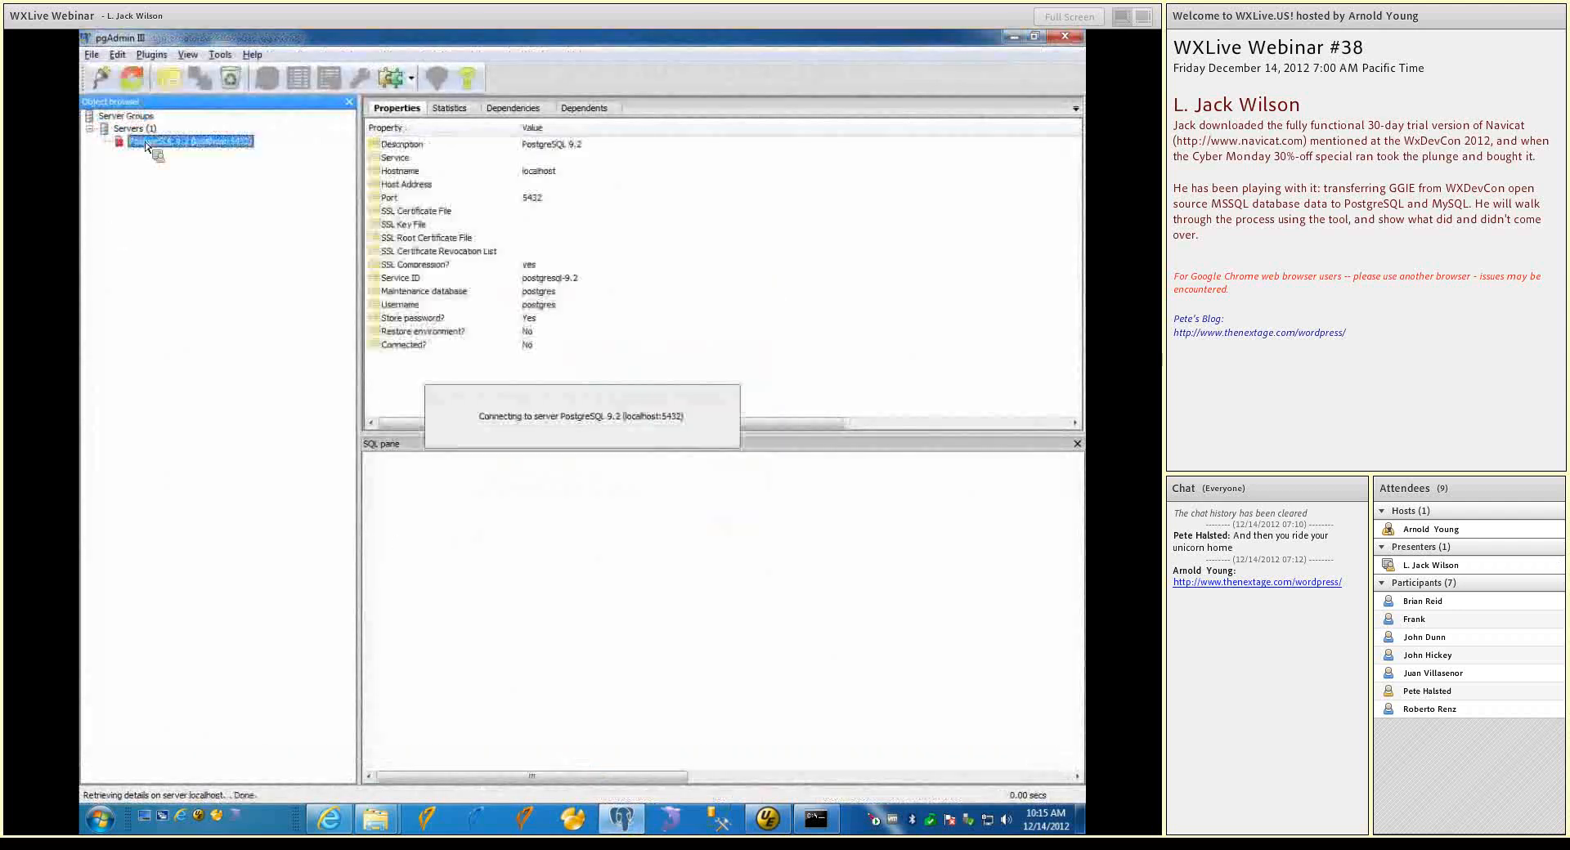
double_click(132, 155)
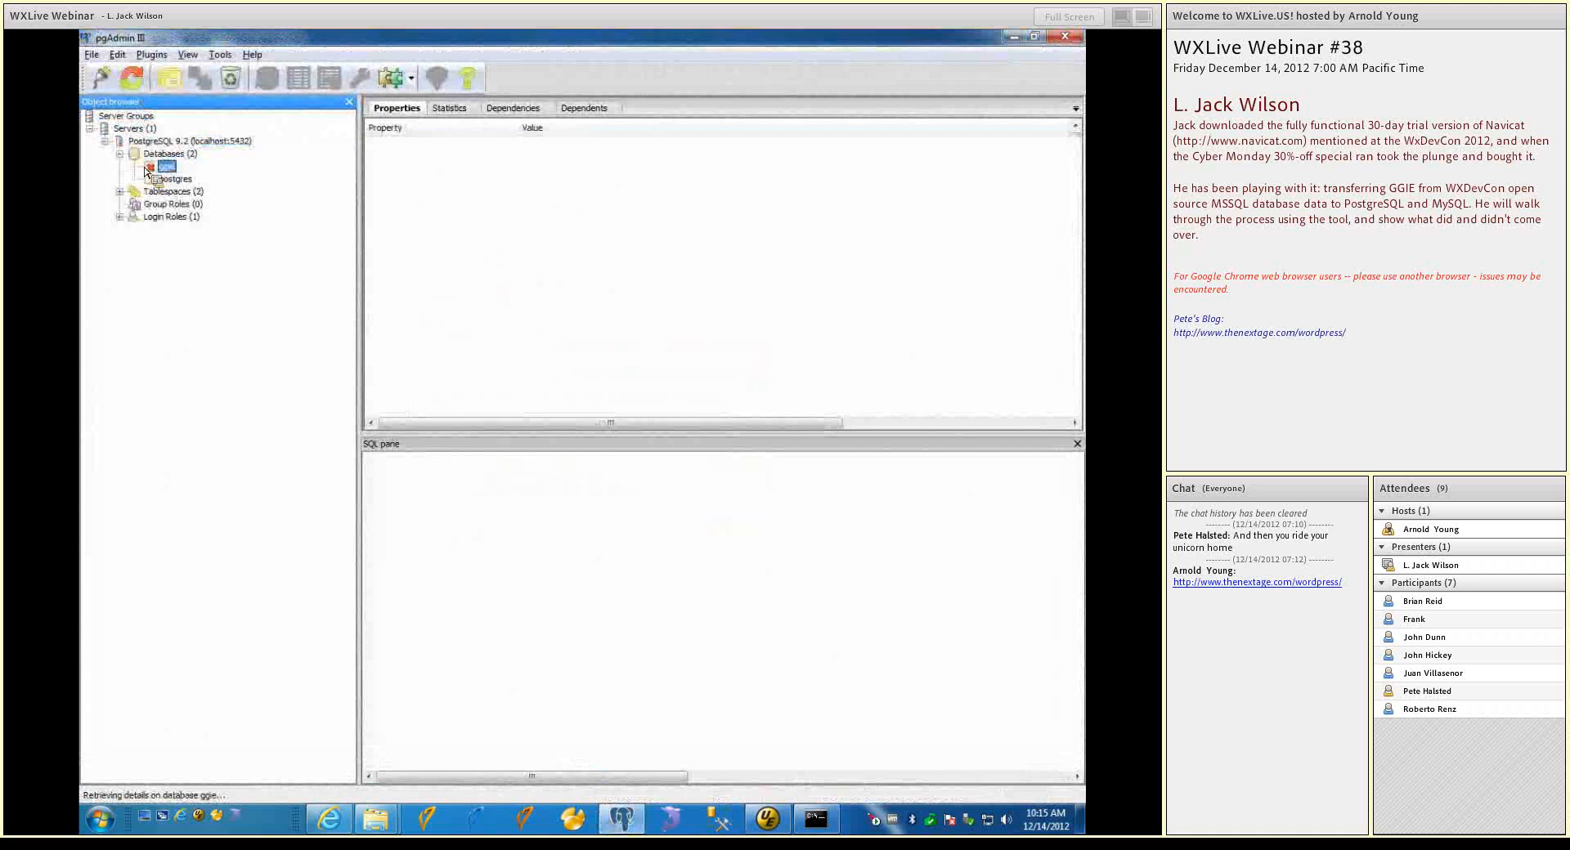
double_click(160, 166)
left_click(151, 204)
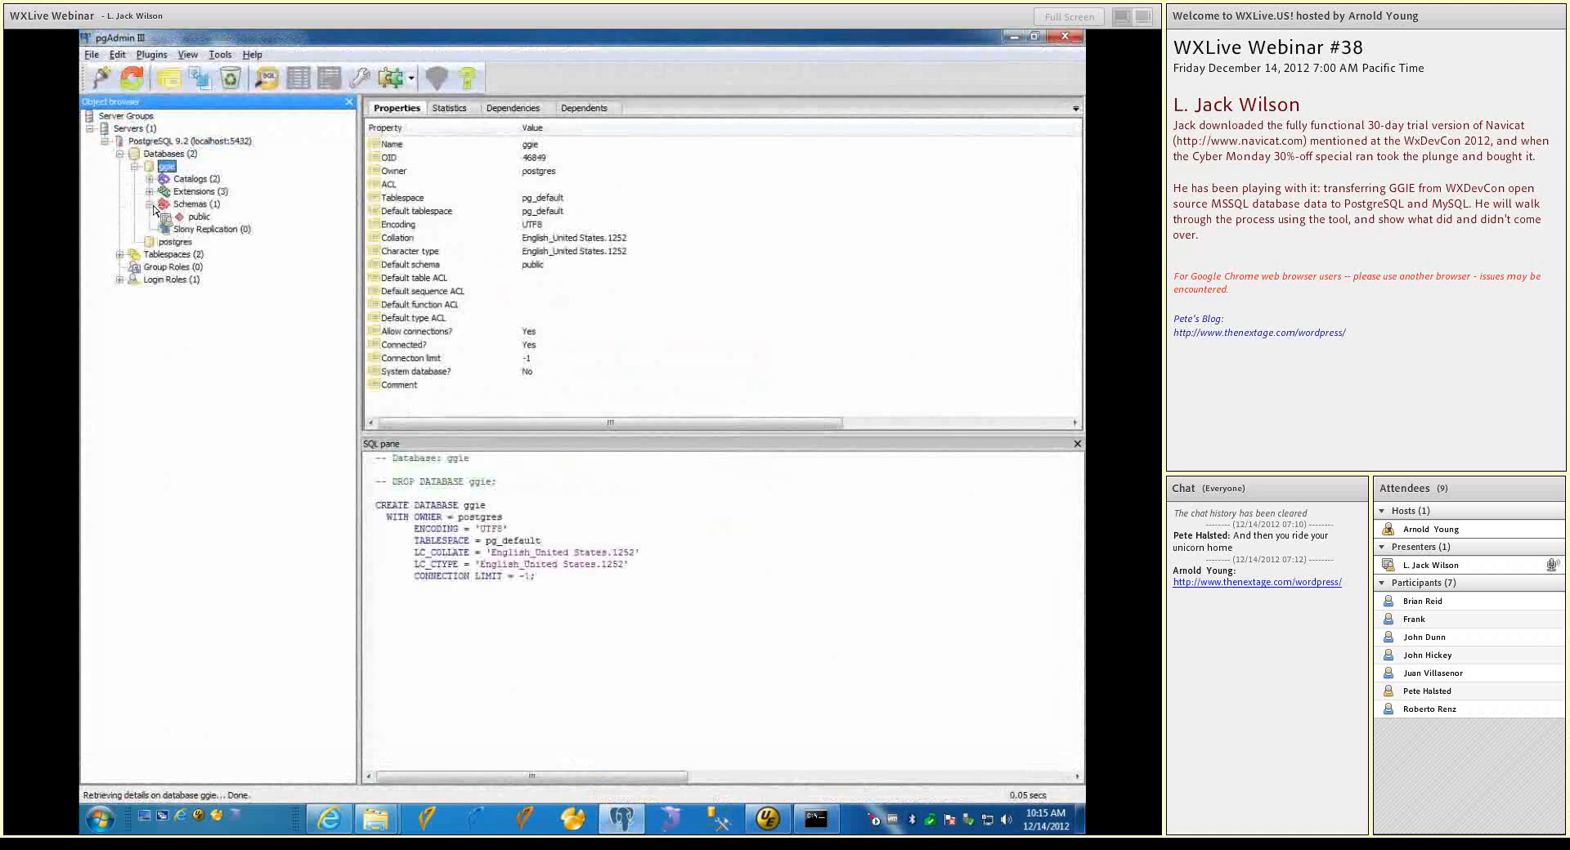
left_click(164, 217)
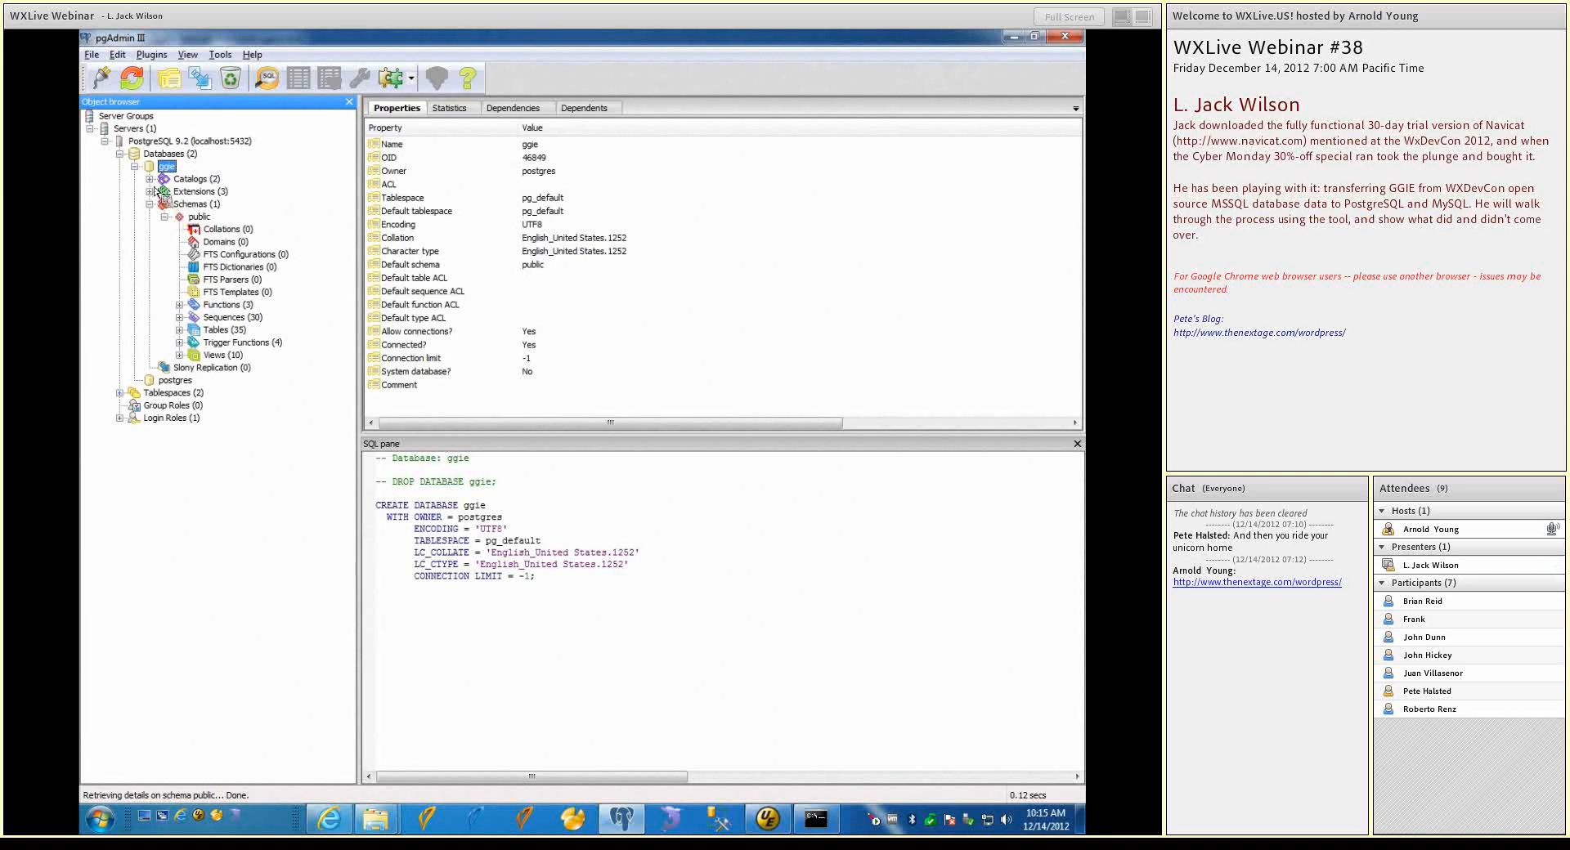
Refresh the database list and drop the ggie database from the PostgreSQL 9.2 server, confirming the deletion
left_click(135, 166)
right_click(158, 167)
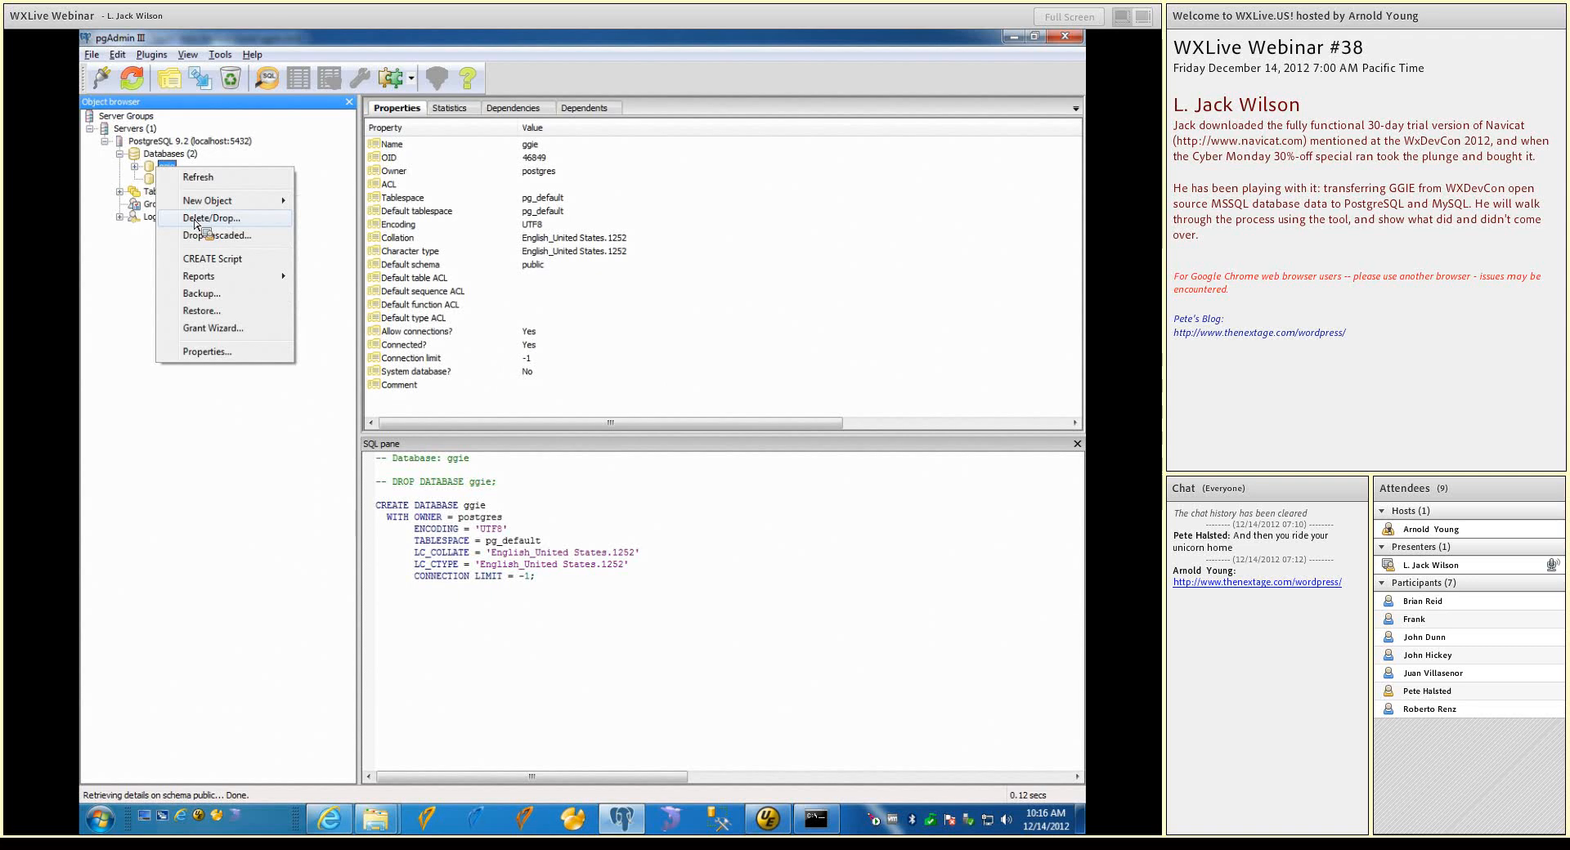
key("Escape")
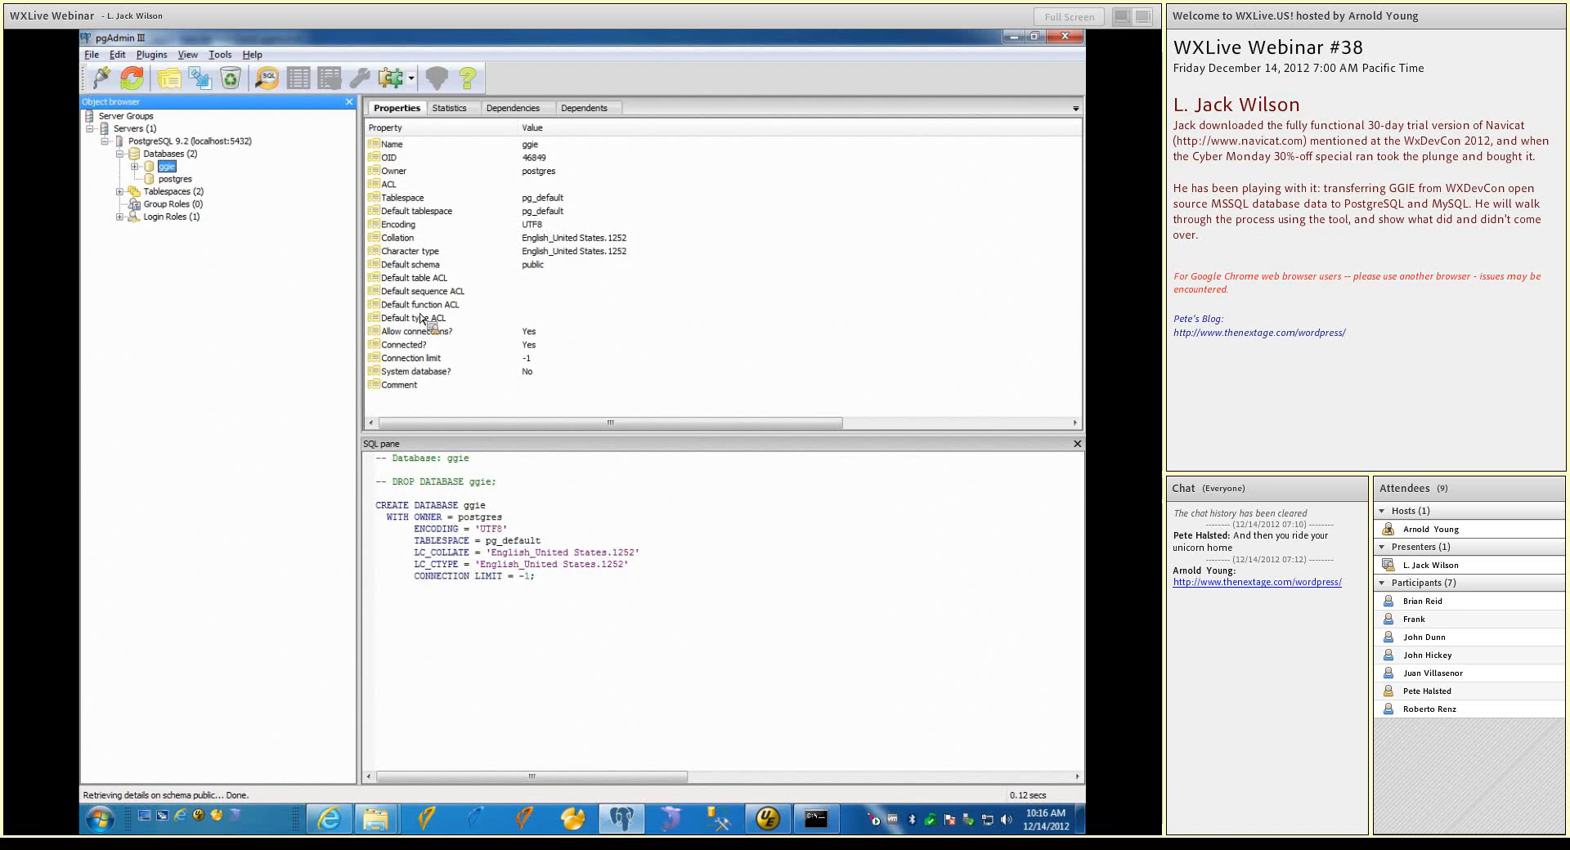
right_click(180, 158)
key("Escape")
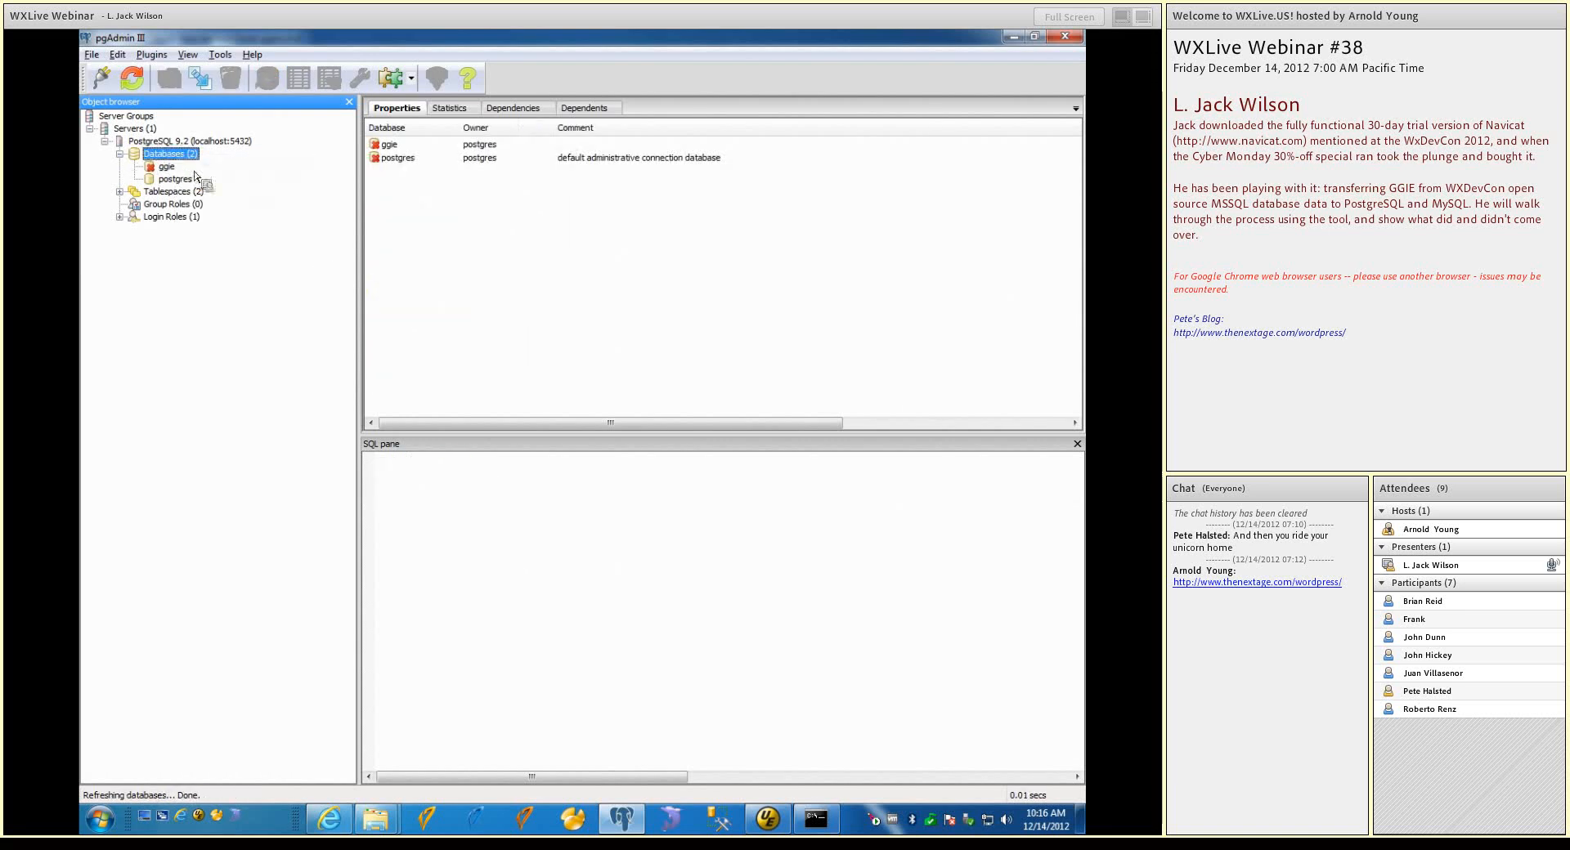
right_click(167, 168)
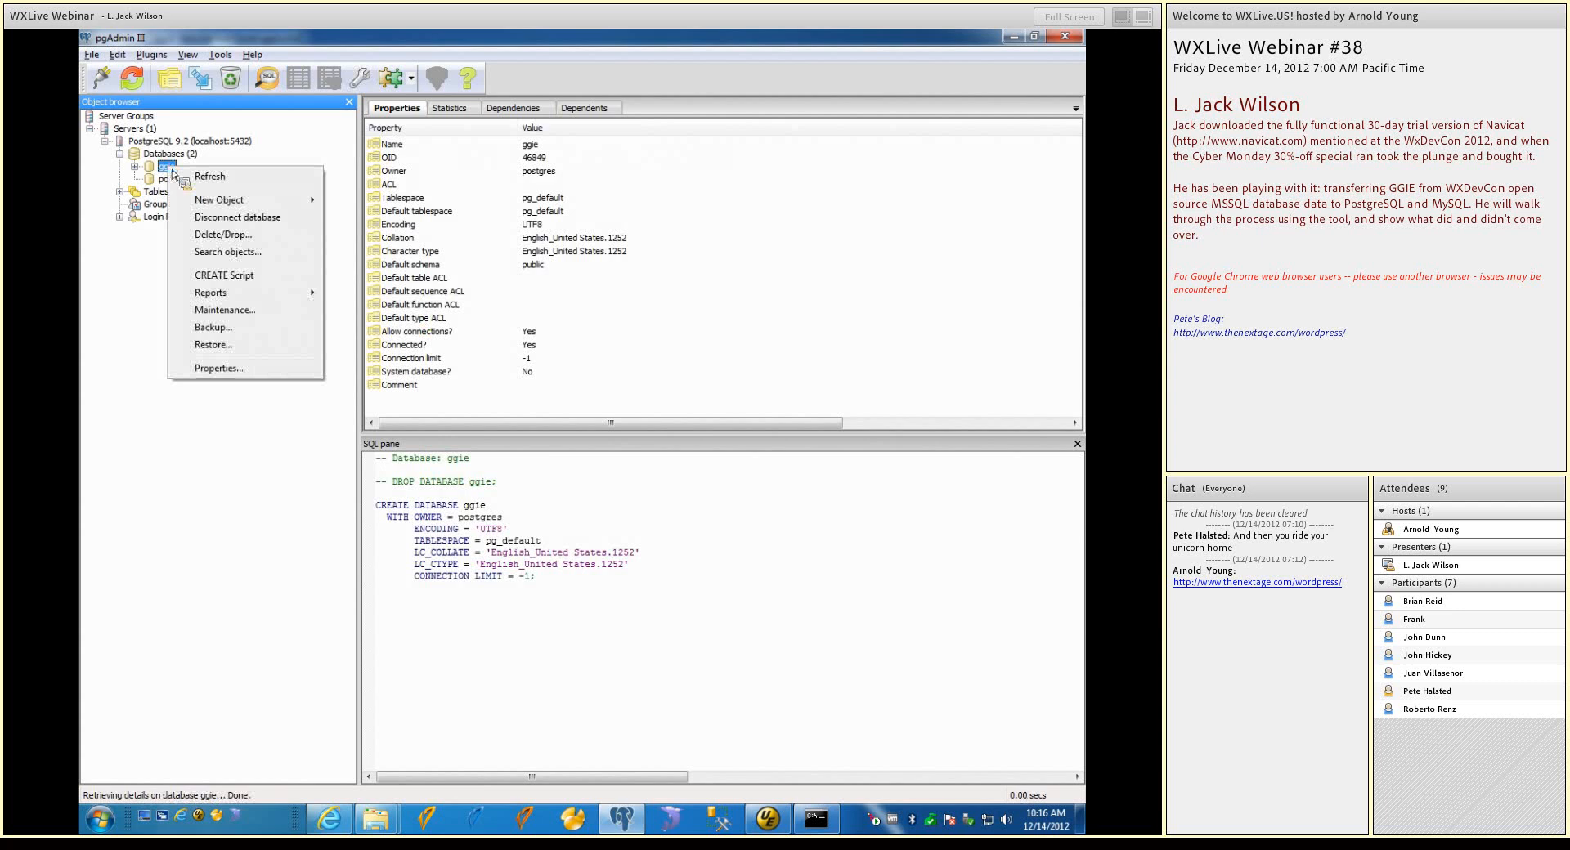
left_click(209, 235)
left_click(601, 478)
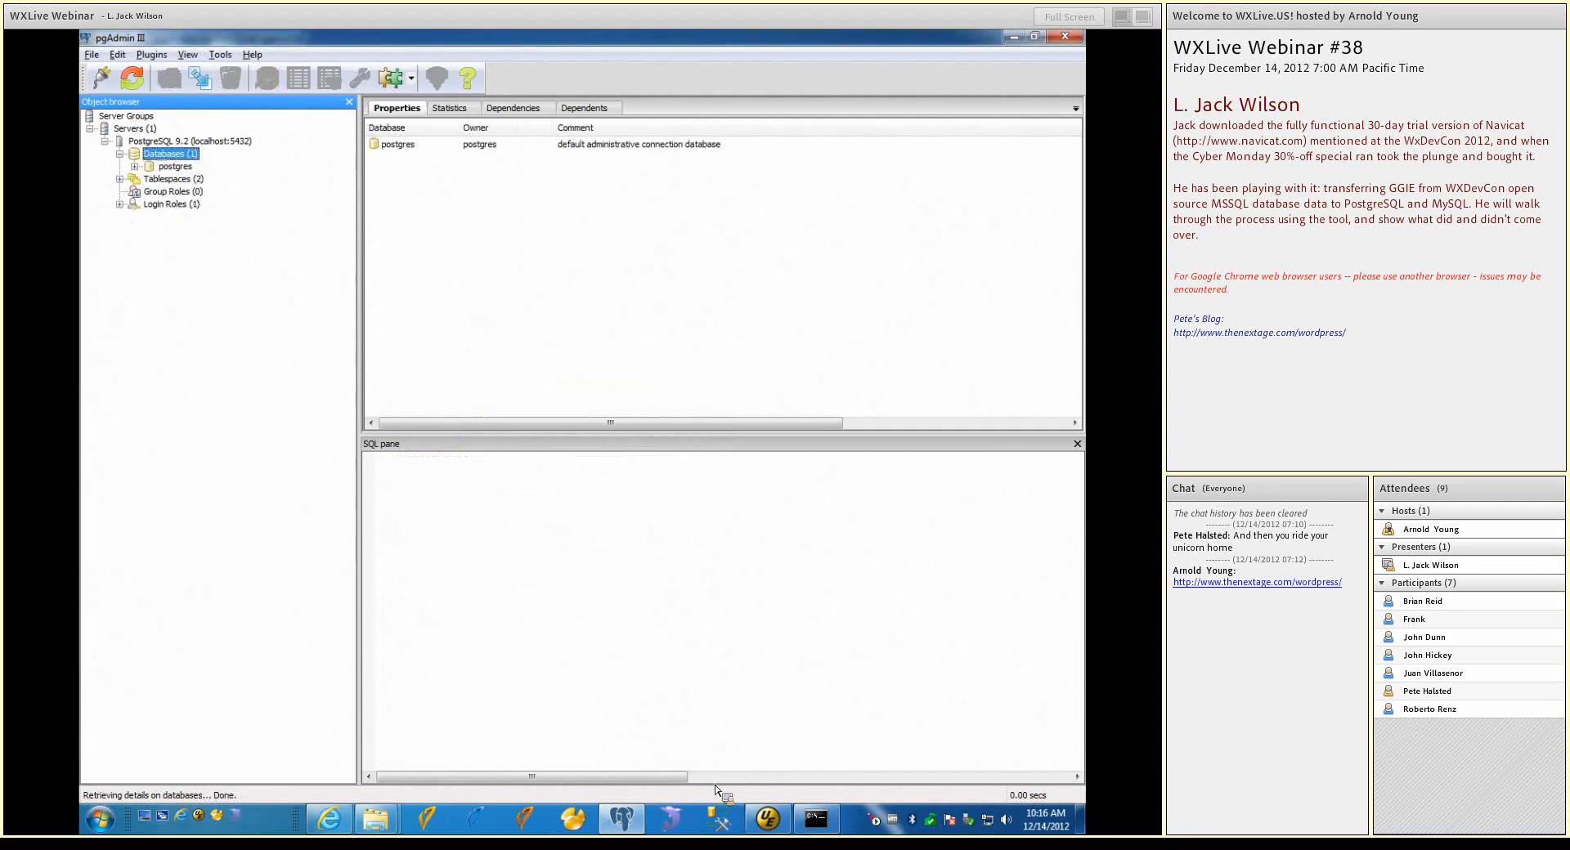
Check the scripts in the ggie-data-backups folder, and run create-ggie-db.cmd in the Command Prompt to recreate the ggie database
left_click(807, 827)
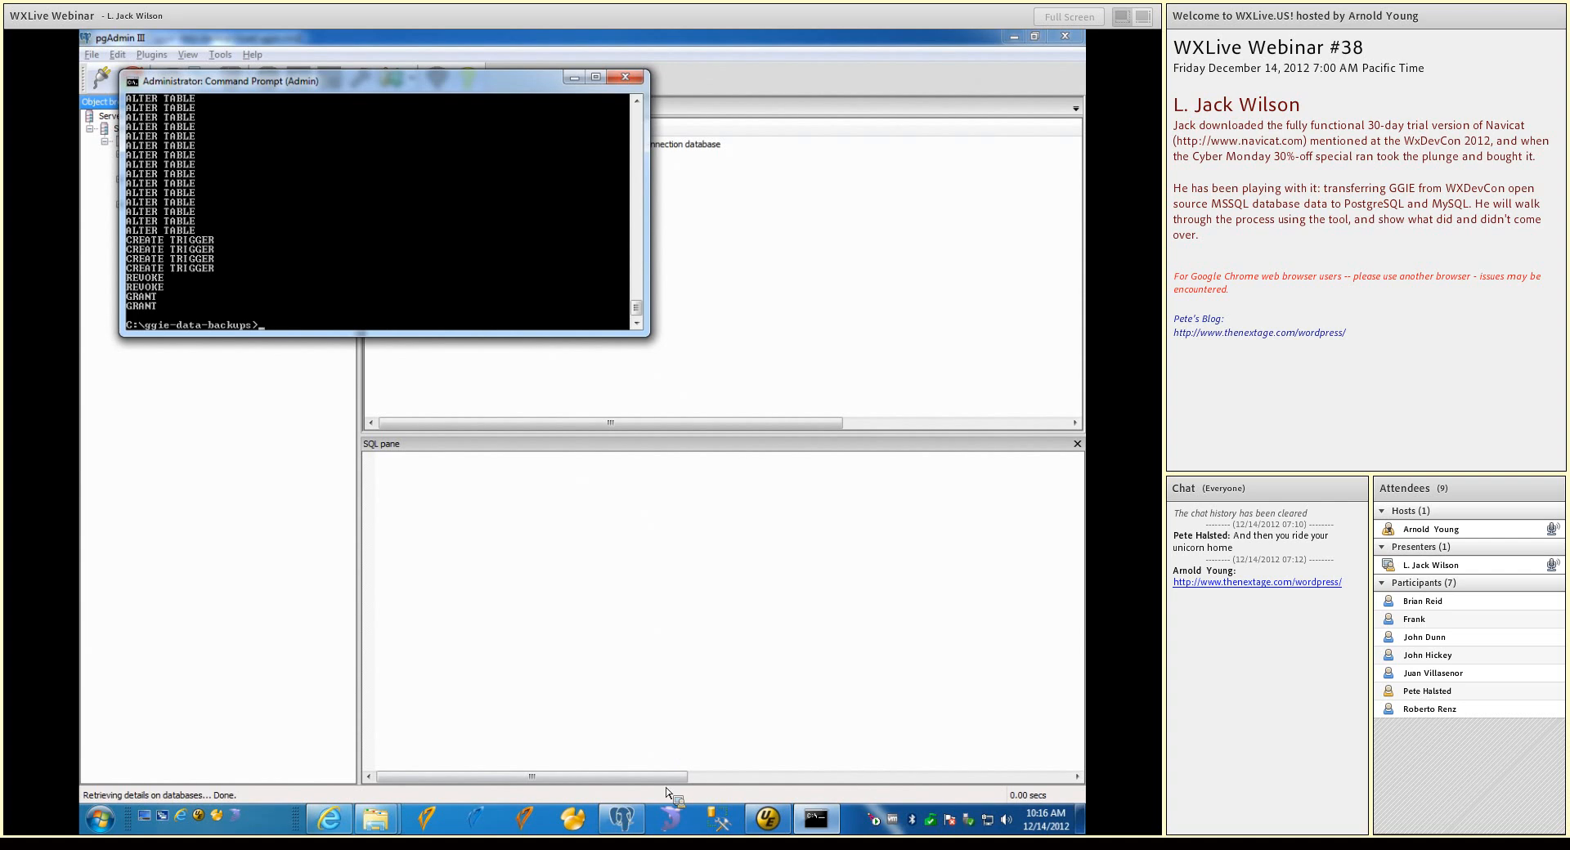
mouse_move(375, 818)
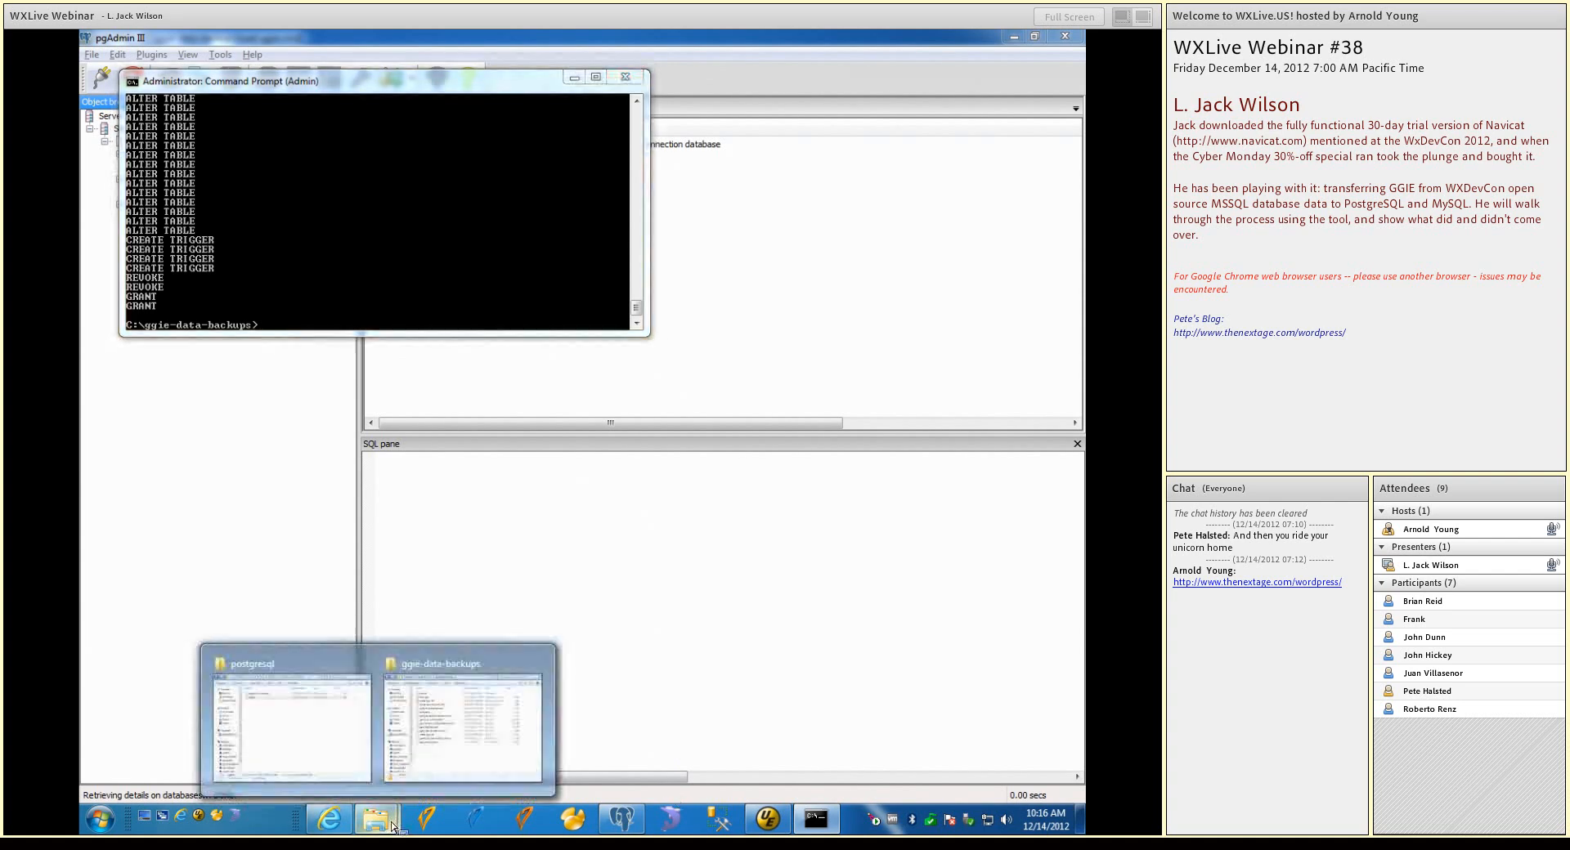
left_click(443, 773)
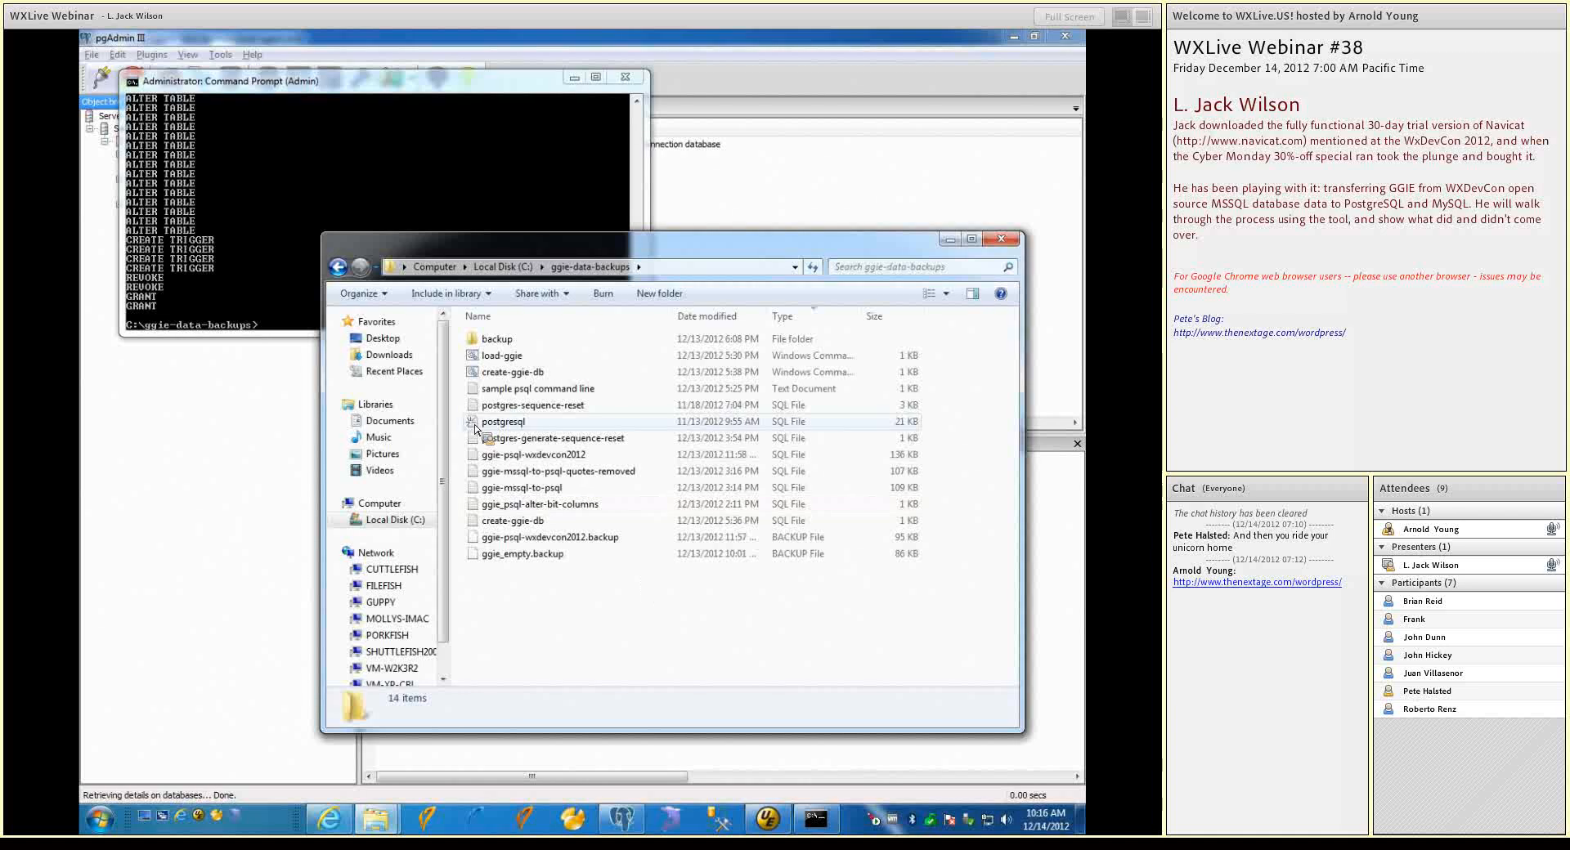
left_click_drag(475, 427, 477, 387)
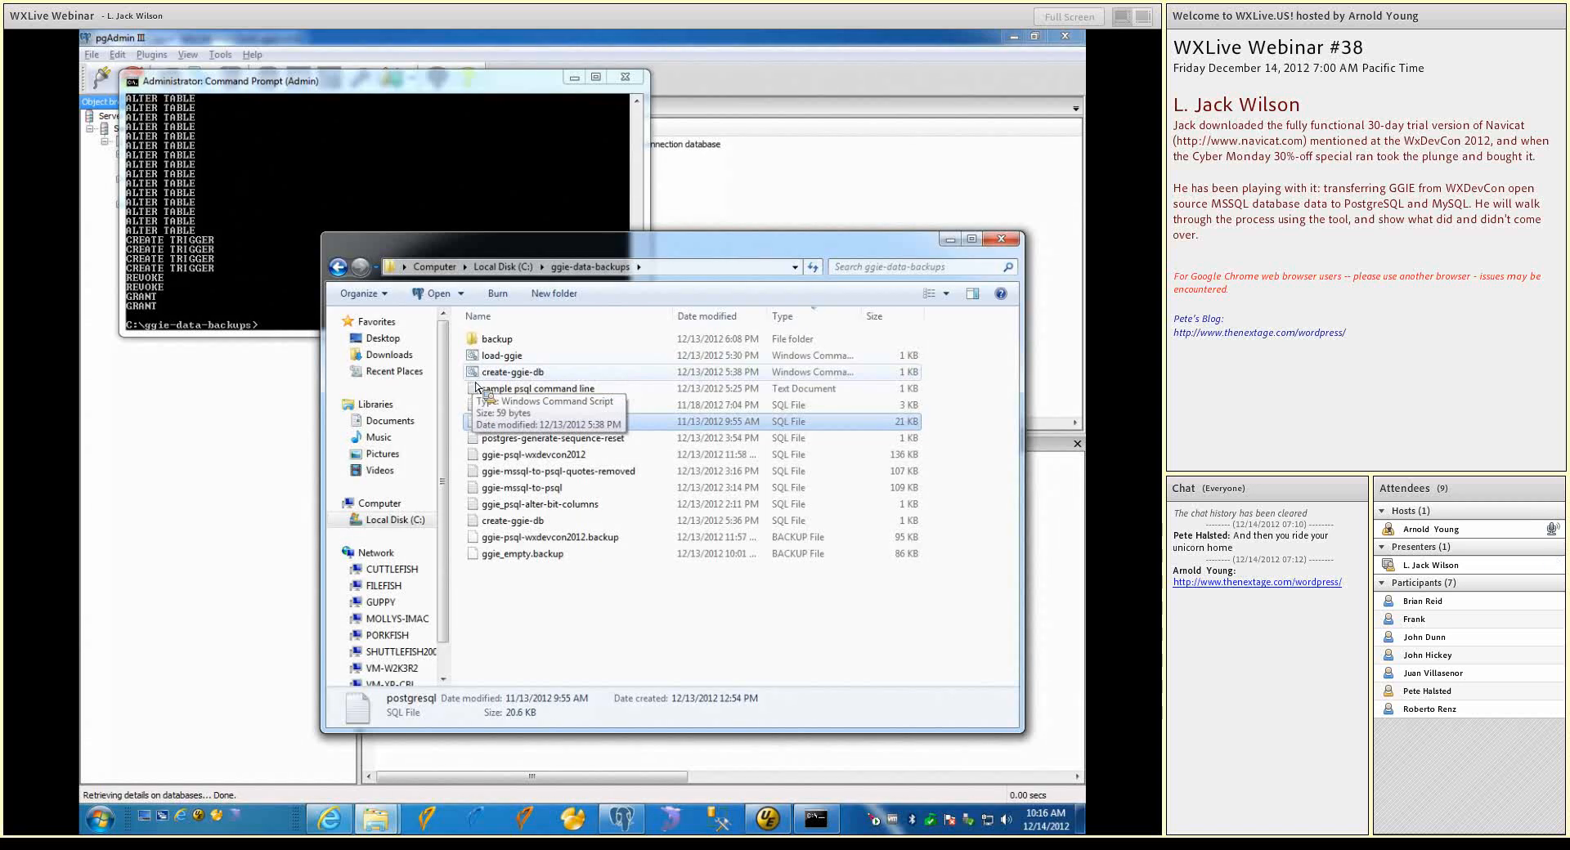
left_click(774, 212)
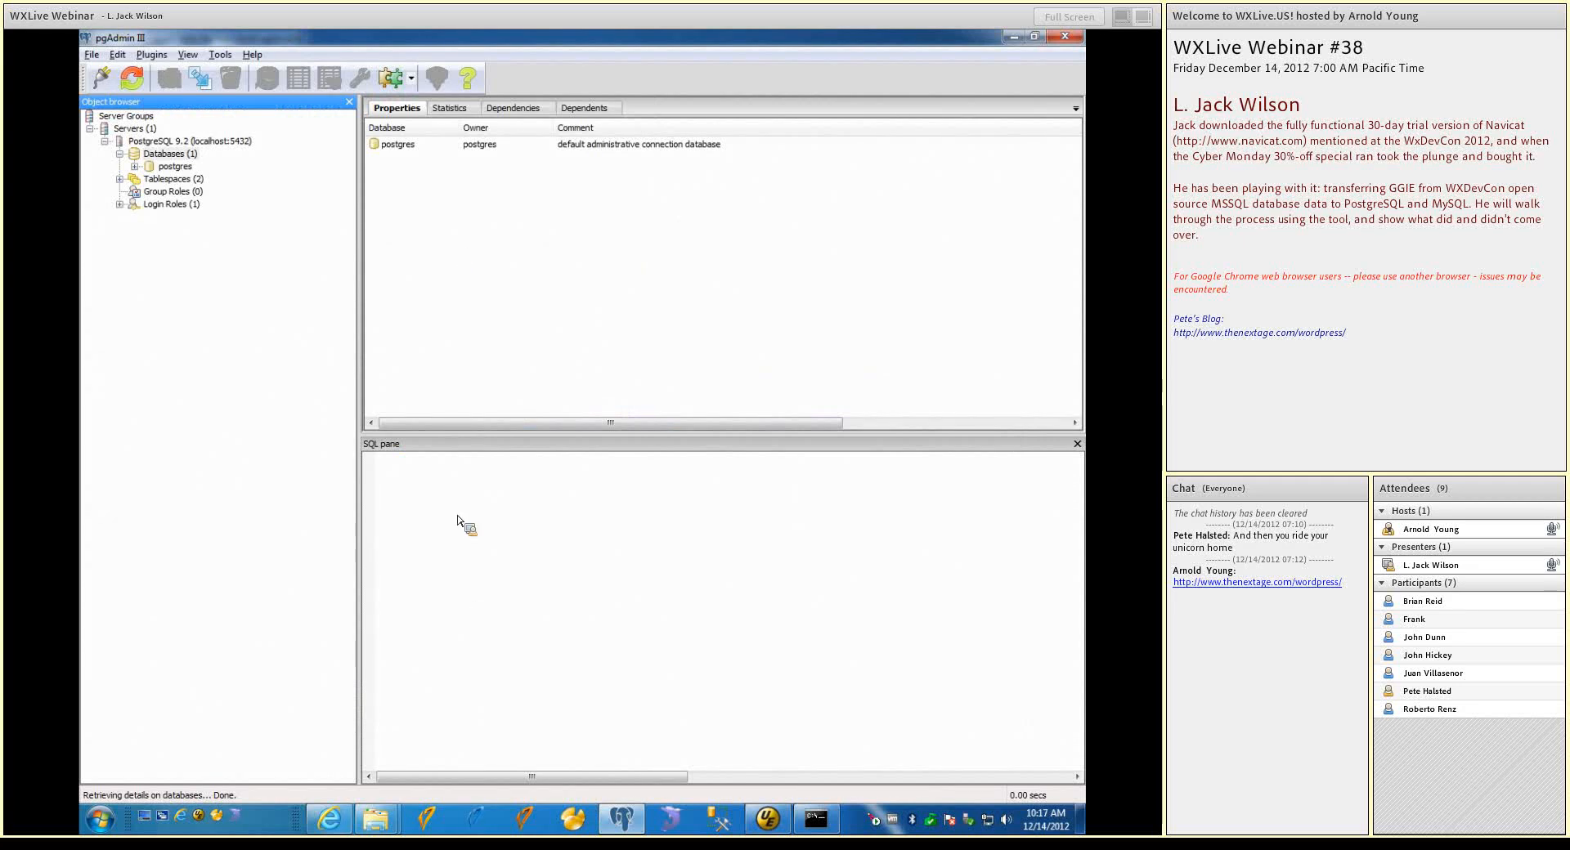
left_click(815, 818)
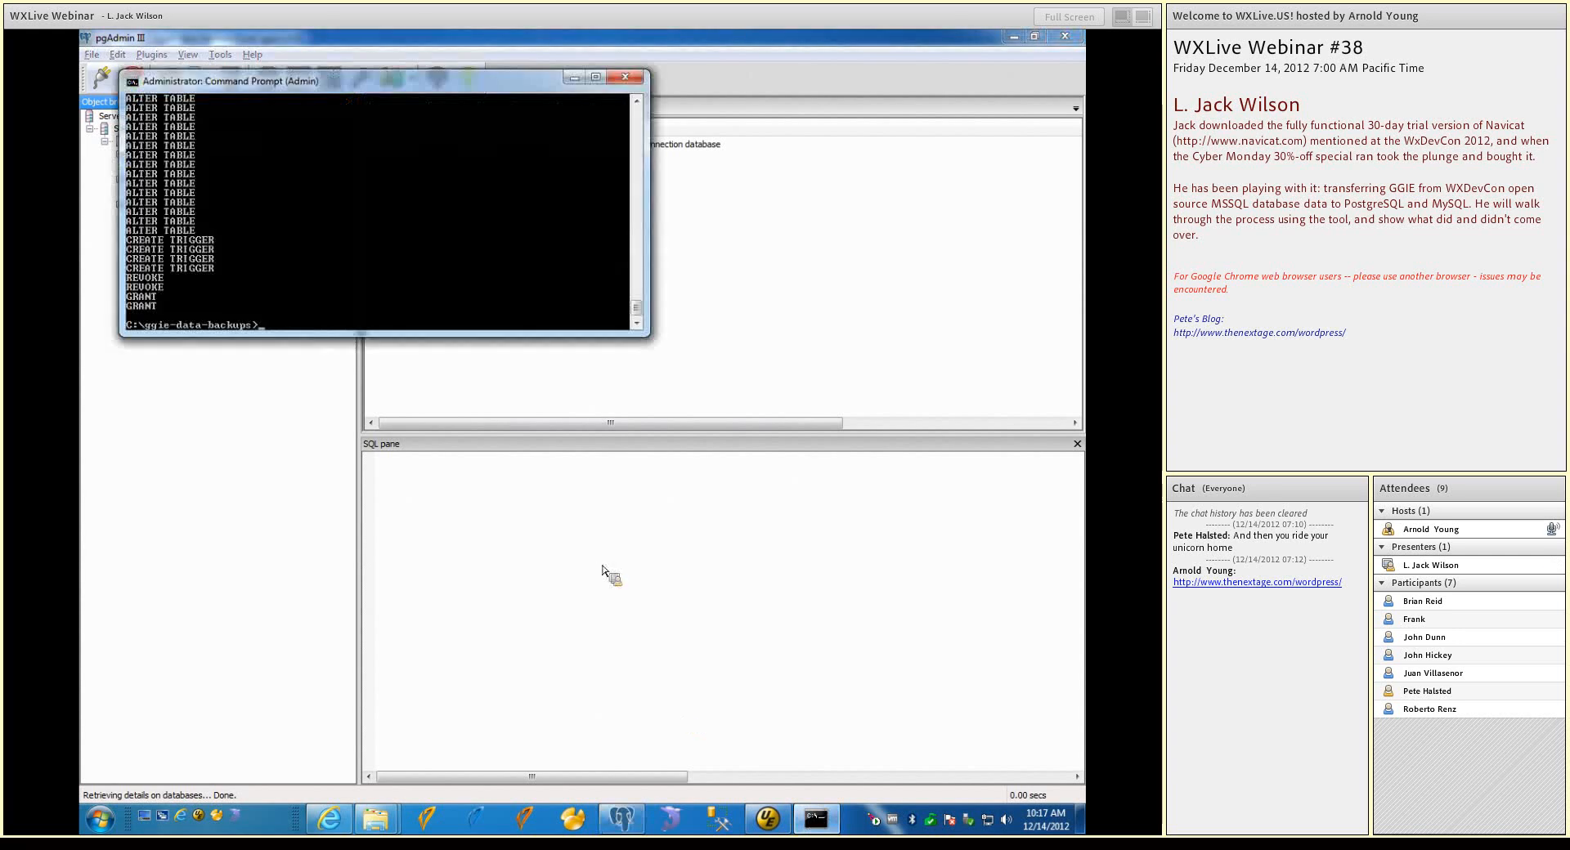
type("cre")
key("Tab")
key("Return")
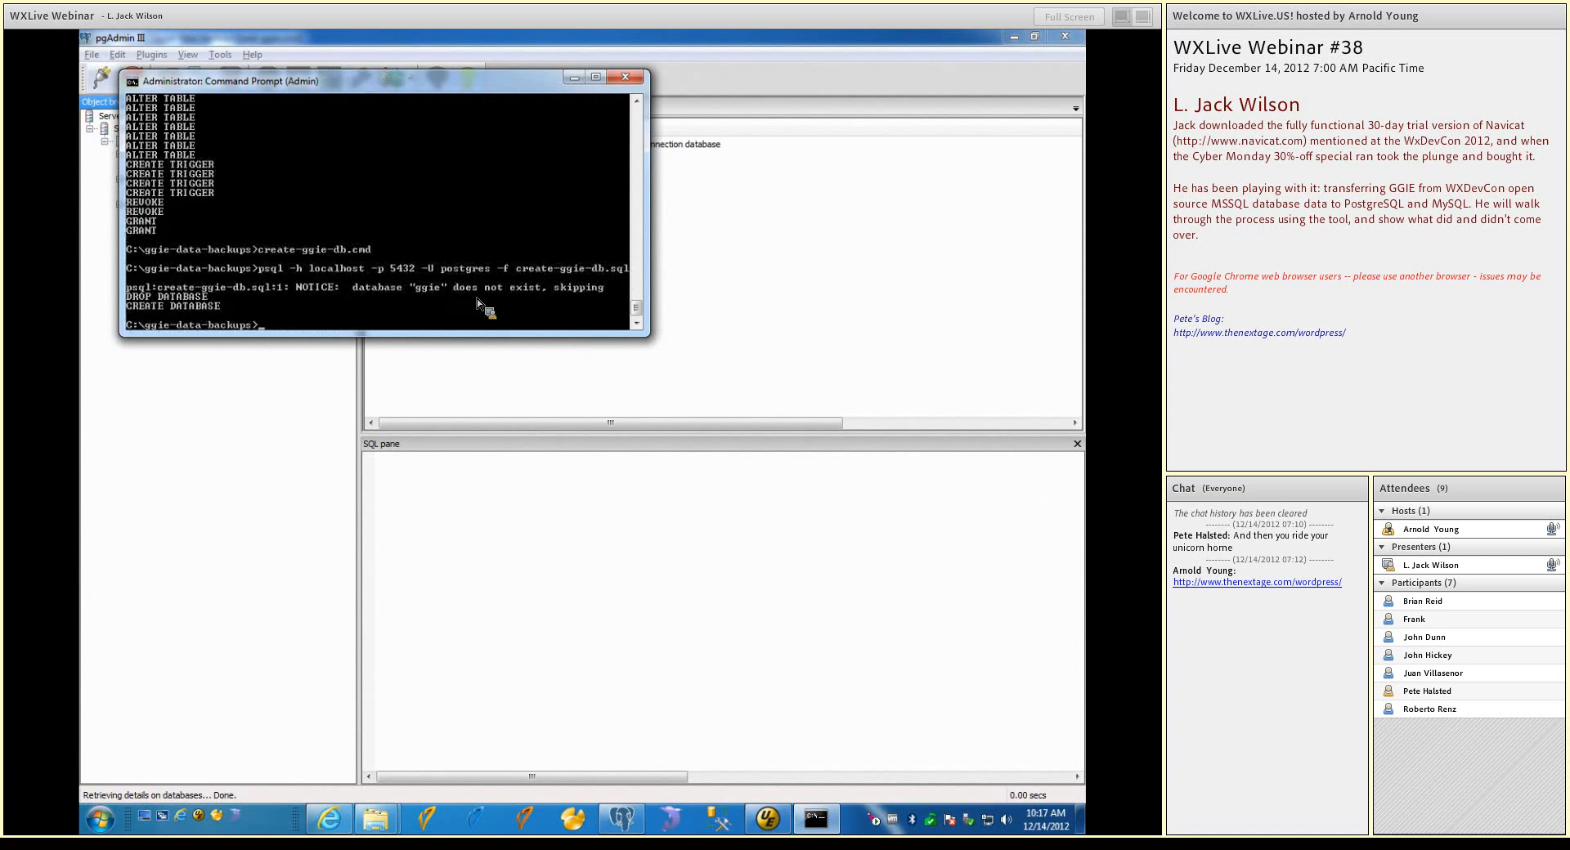
Switch back to pgAdmin III, refresh the PostgreSQL 9.2 server and expand its list of databases
left_click(628, 353)
left_click(230, 145)
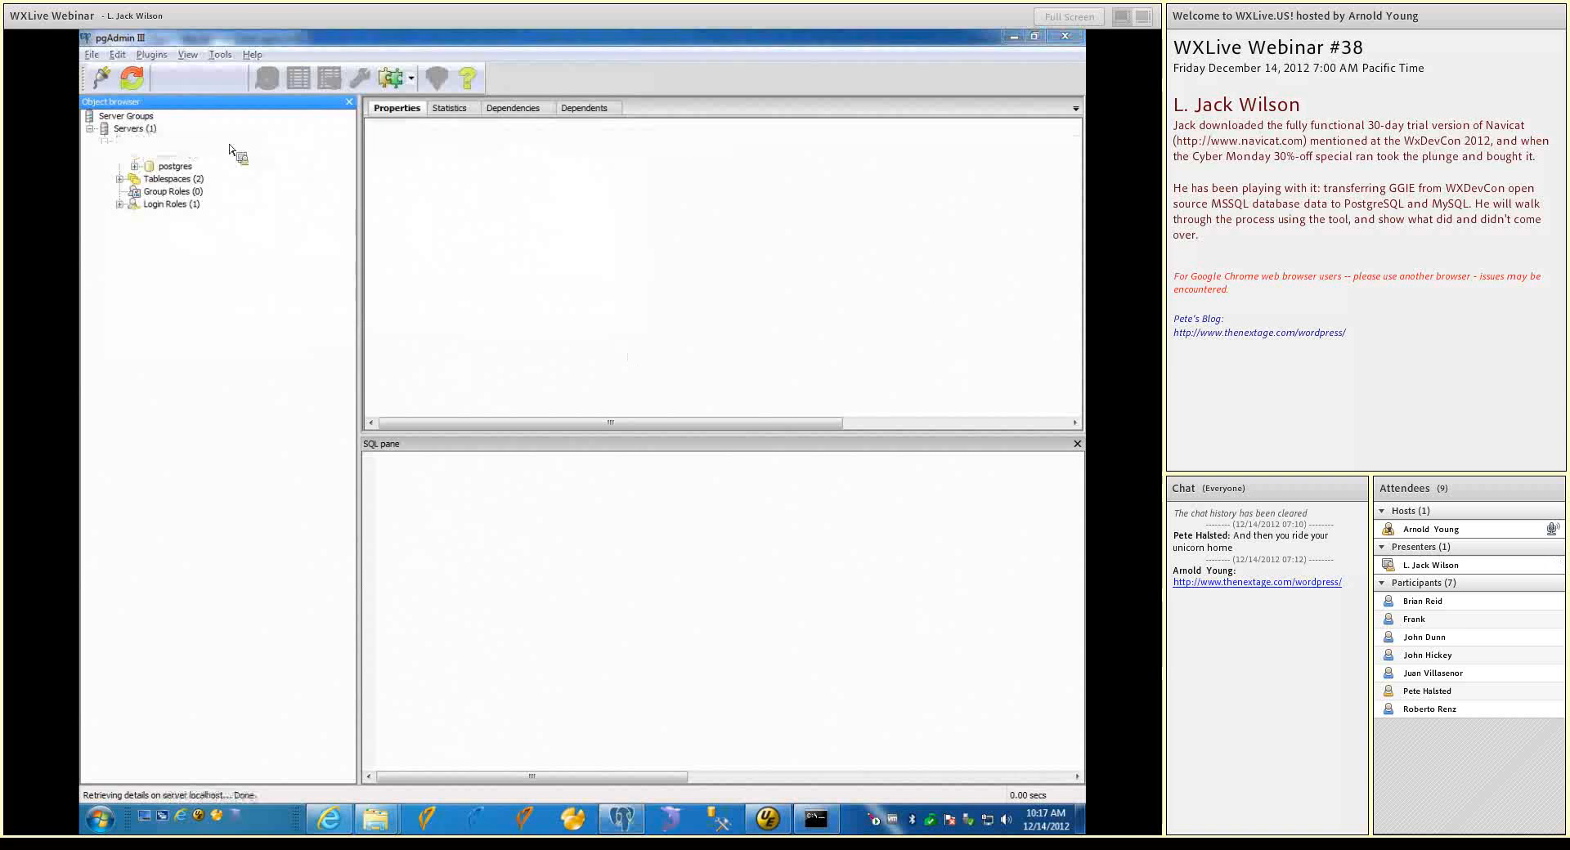
right_click(231, 146)
left_click(239, 161)
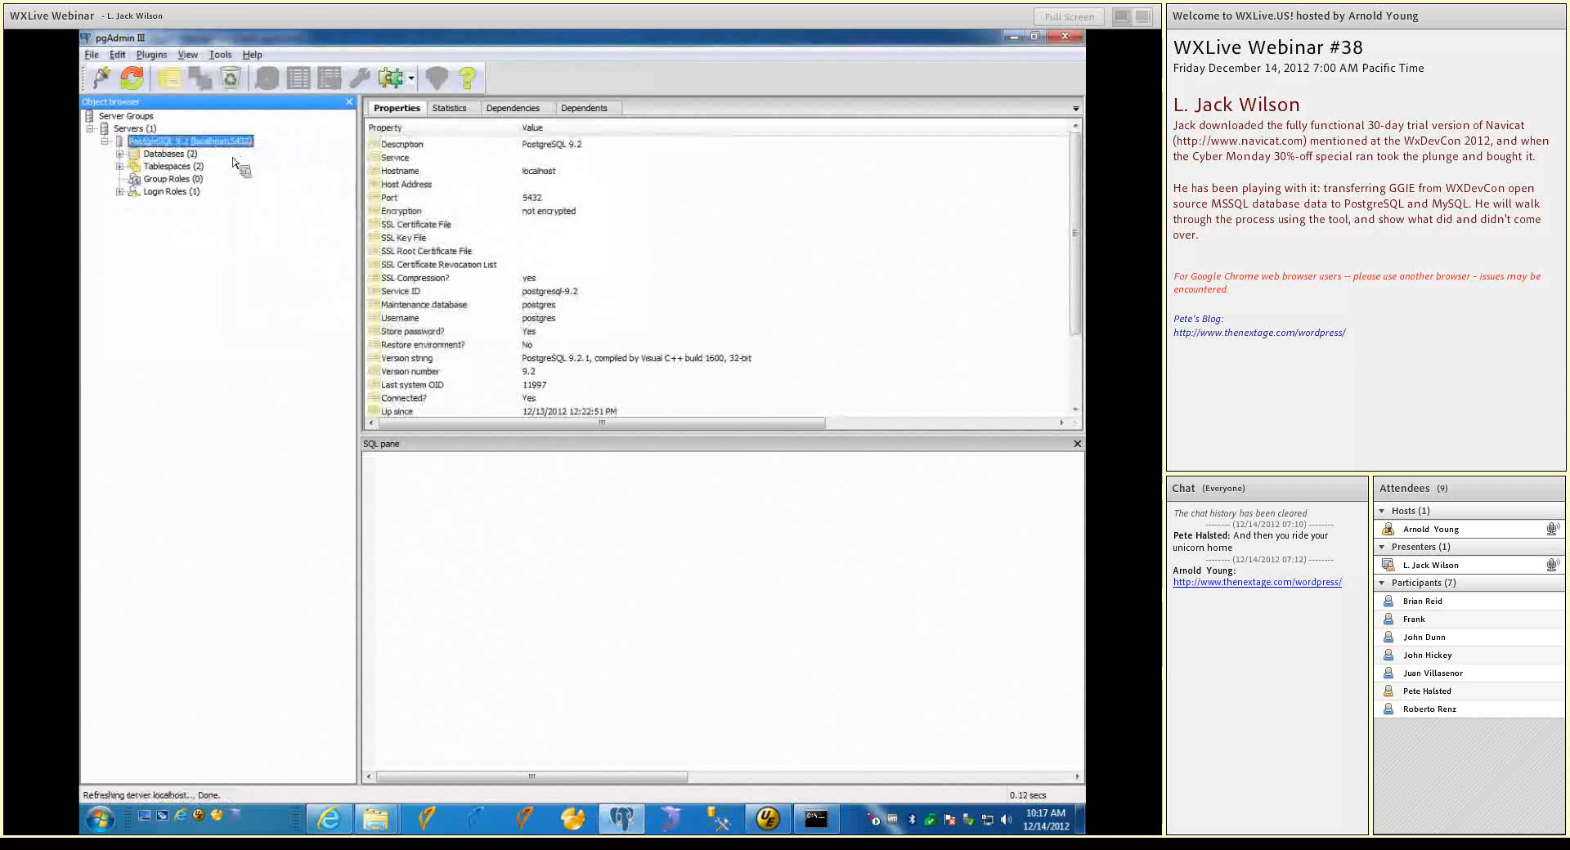
left_click(172, 155)
double_click(132, 153)
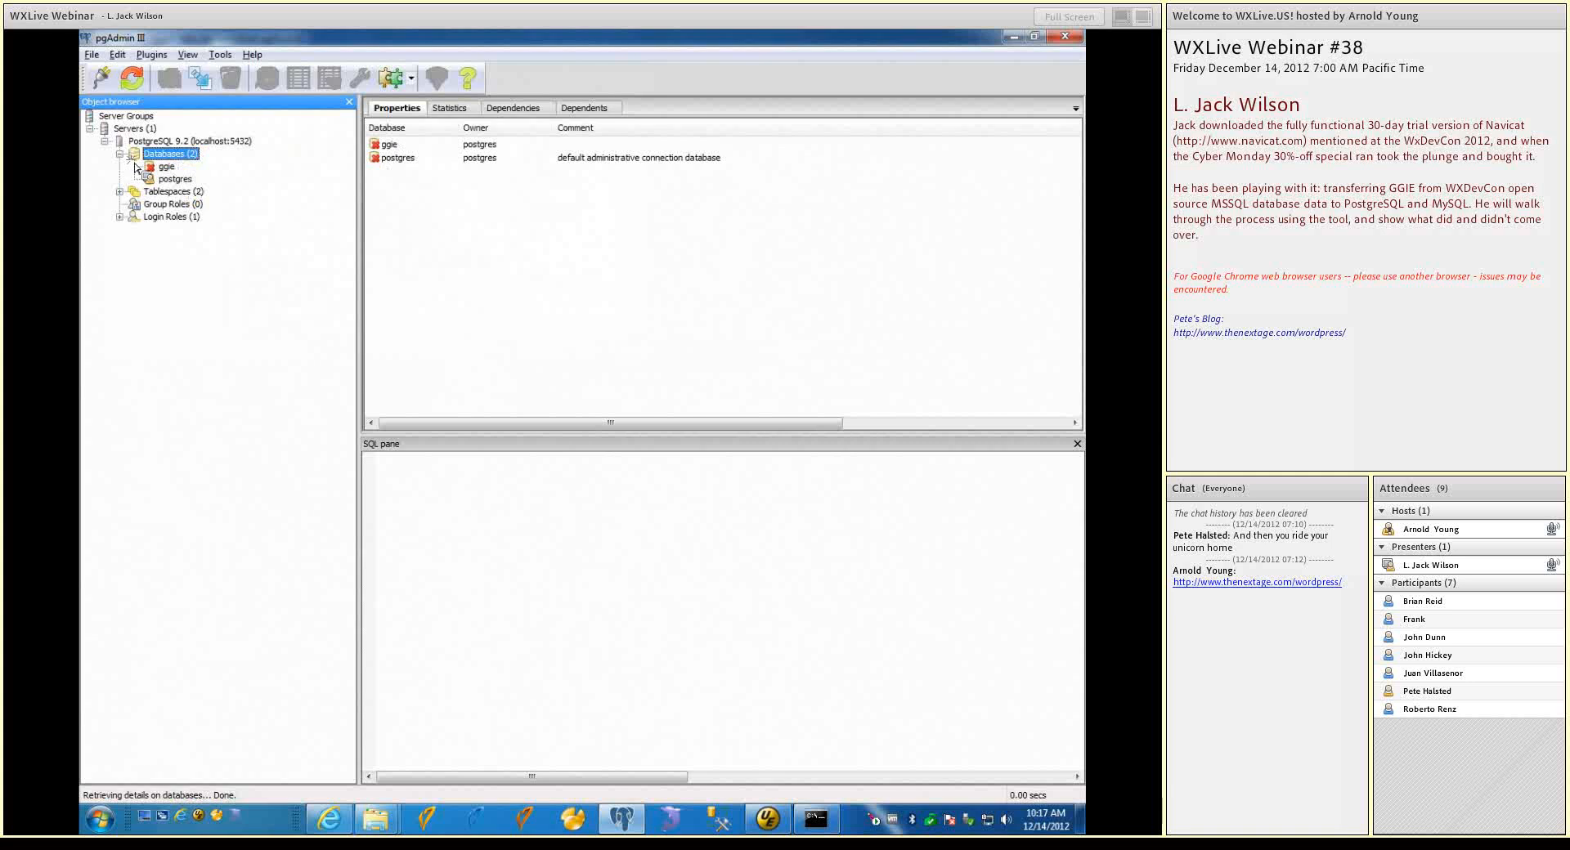
Expand the ggie database and its public schema to check which objects it contains
left_click(136, 167)
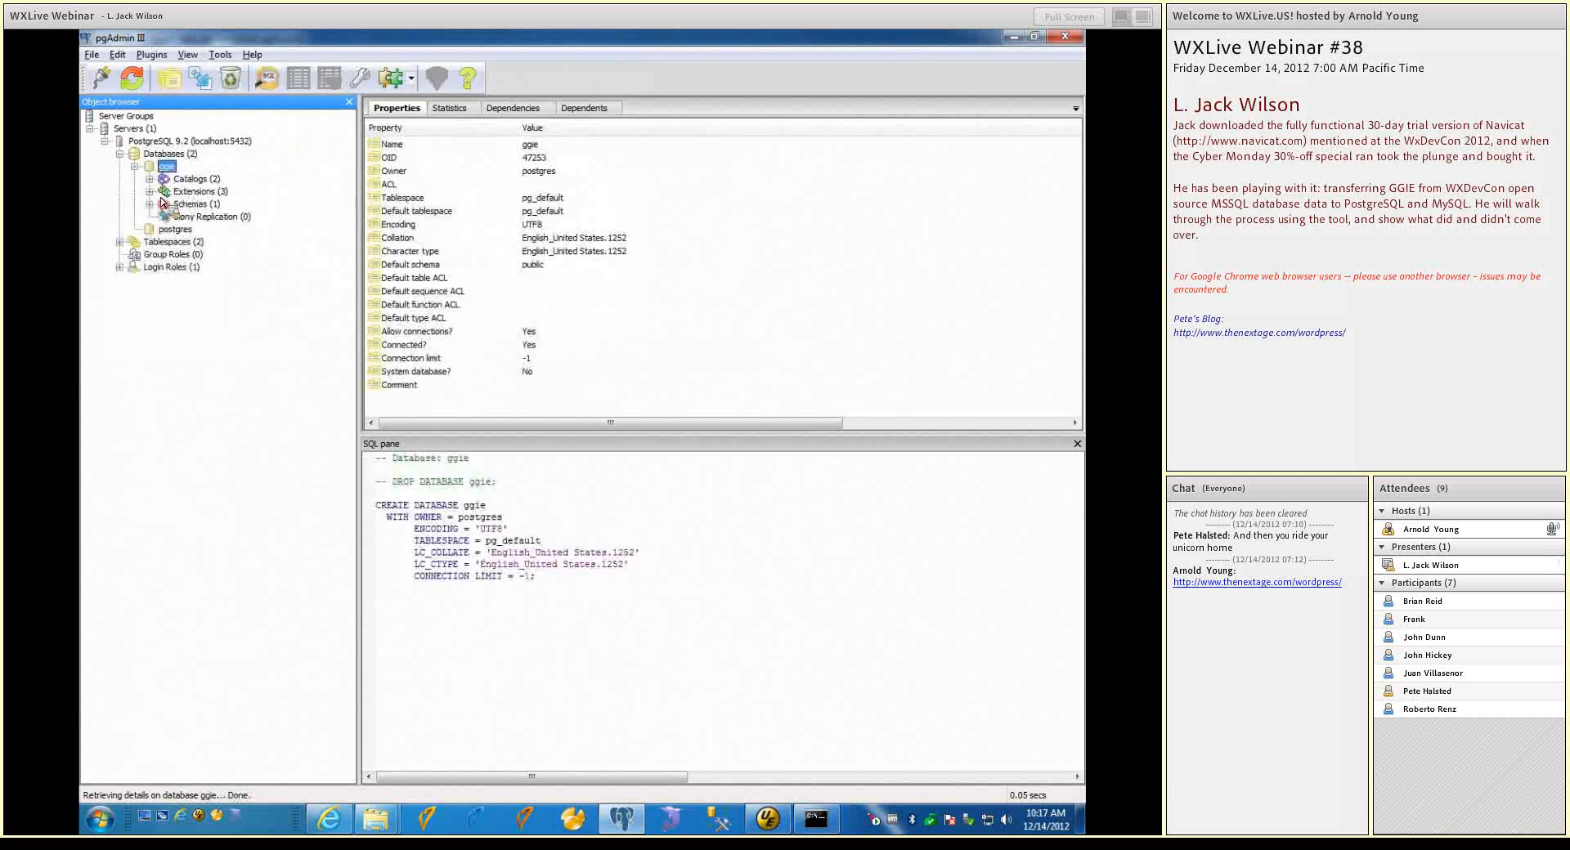
left_click(150, 204)
left_click(165, 218)
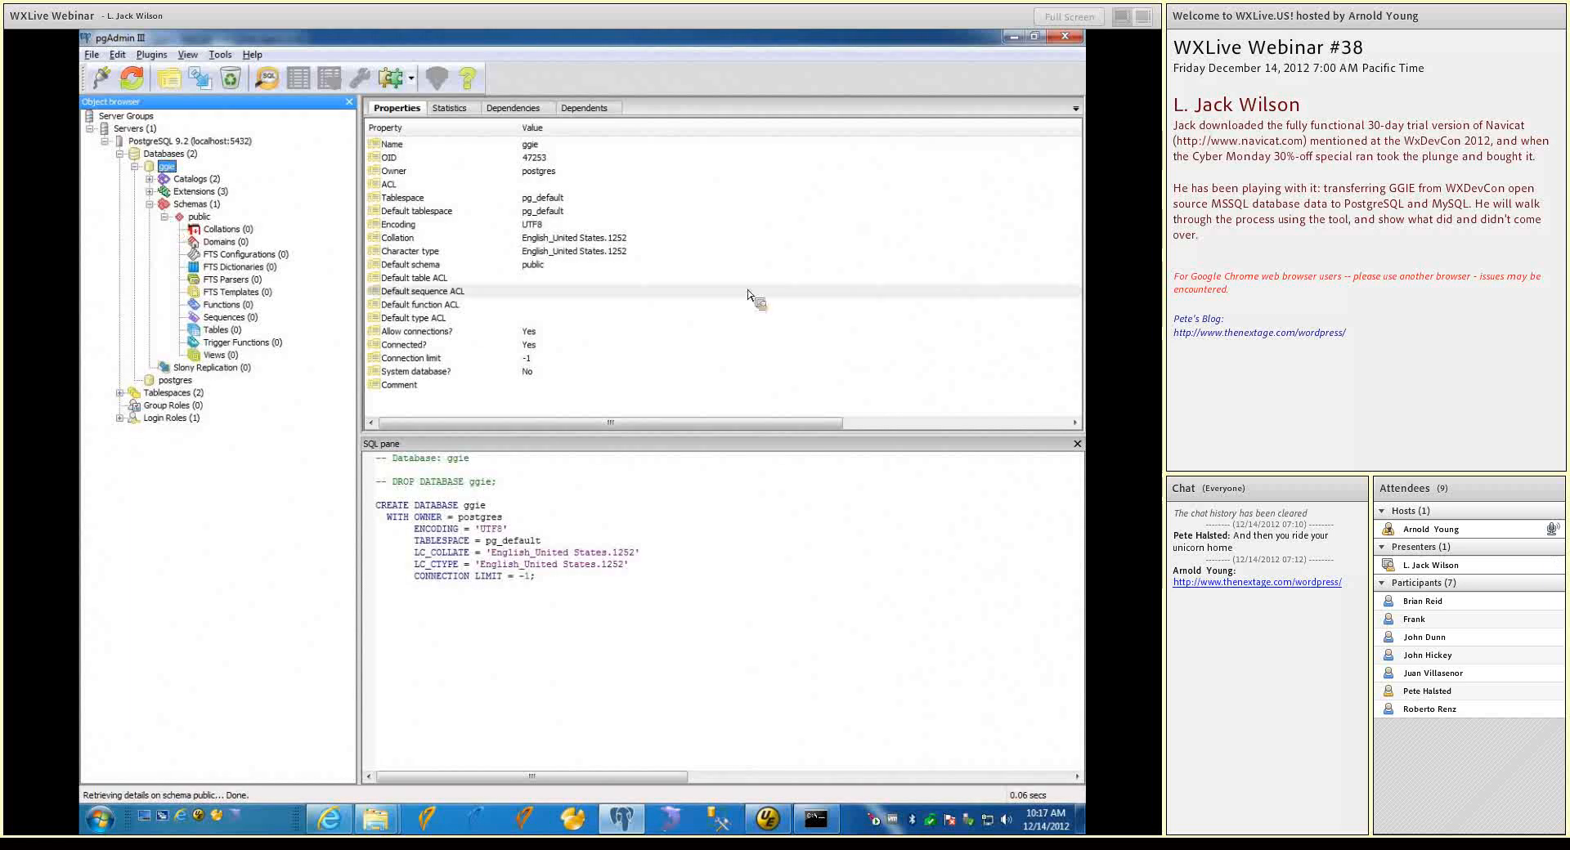
left_click(747, 292)
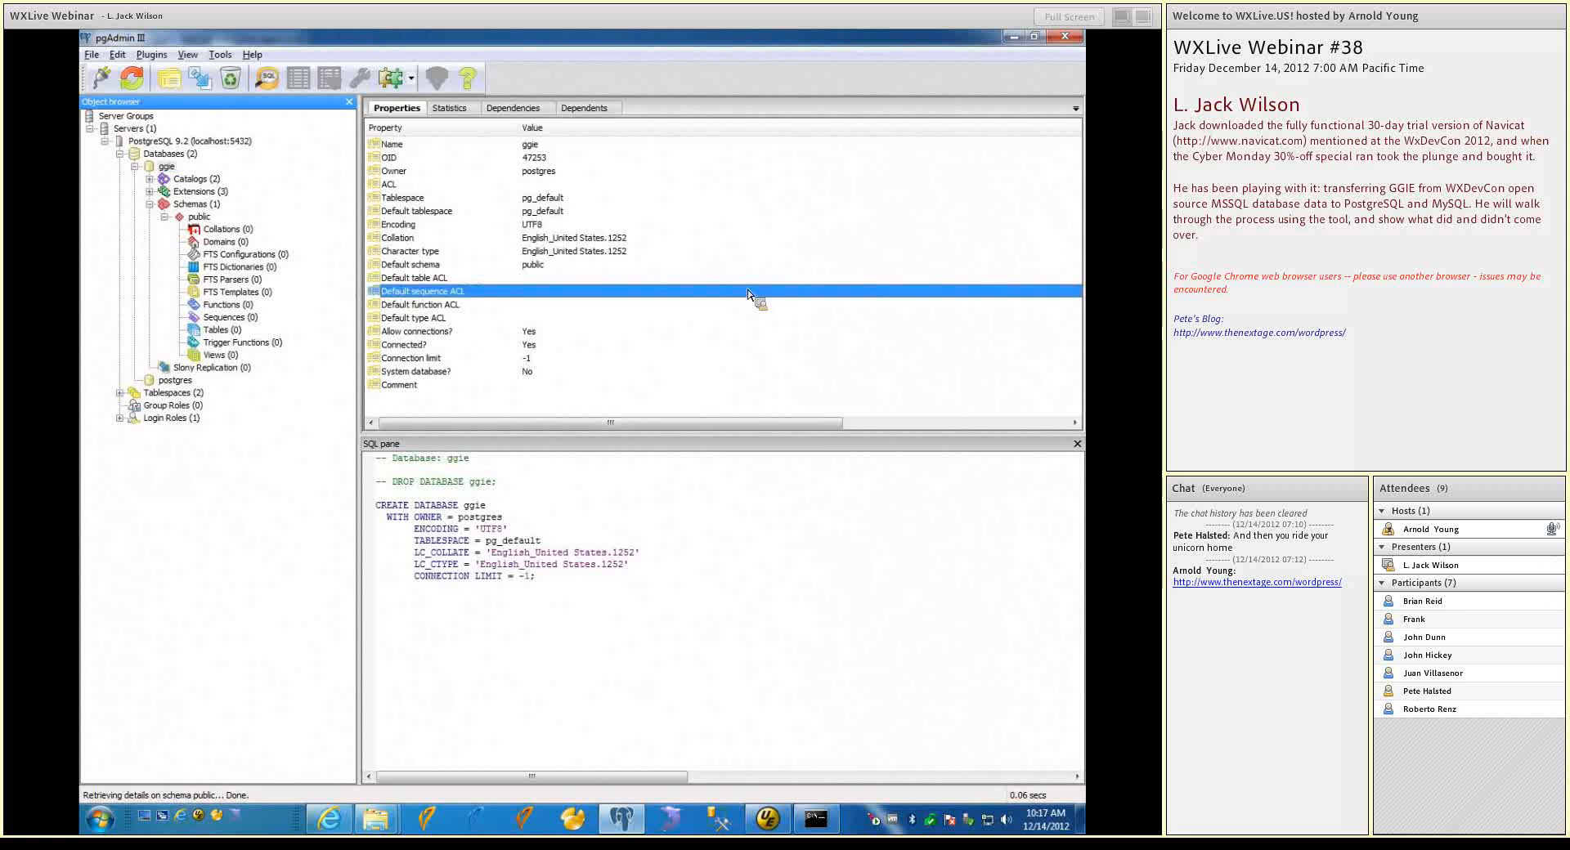
Open an SQL query window for the ggie database and load postgresql.sql from the ggie-data-backups folder
left_click(270, 82)
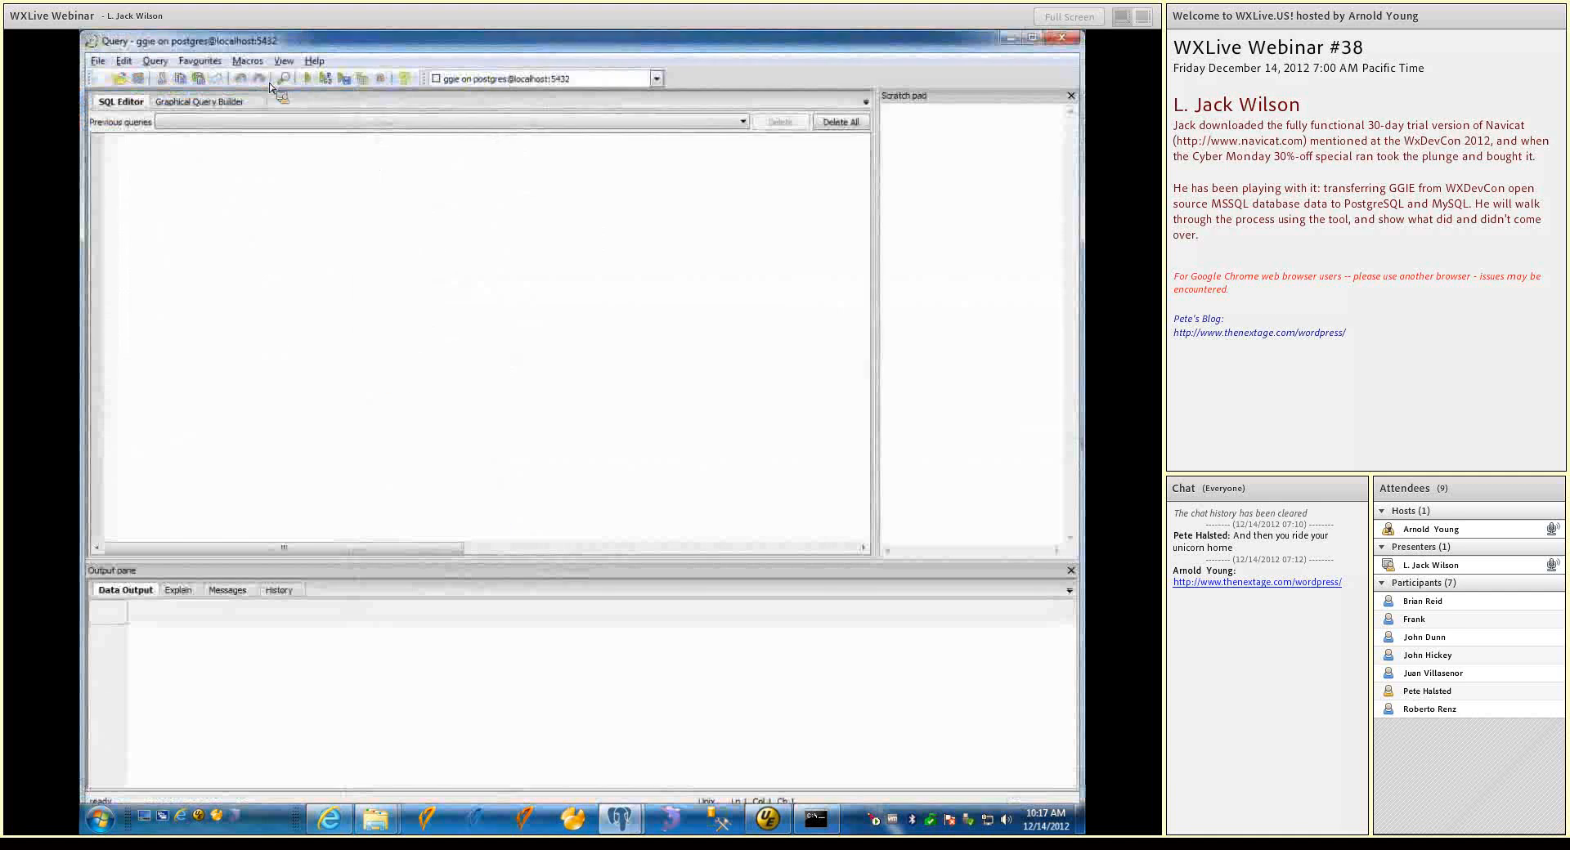
left_click(125, 80)
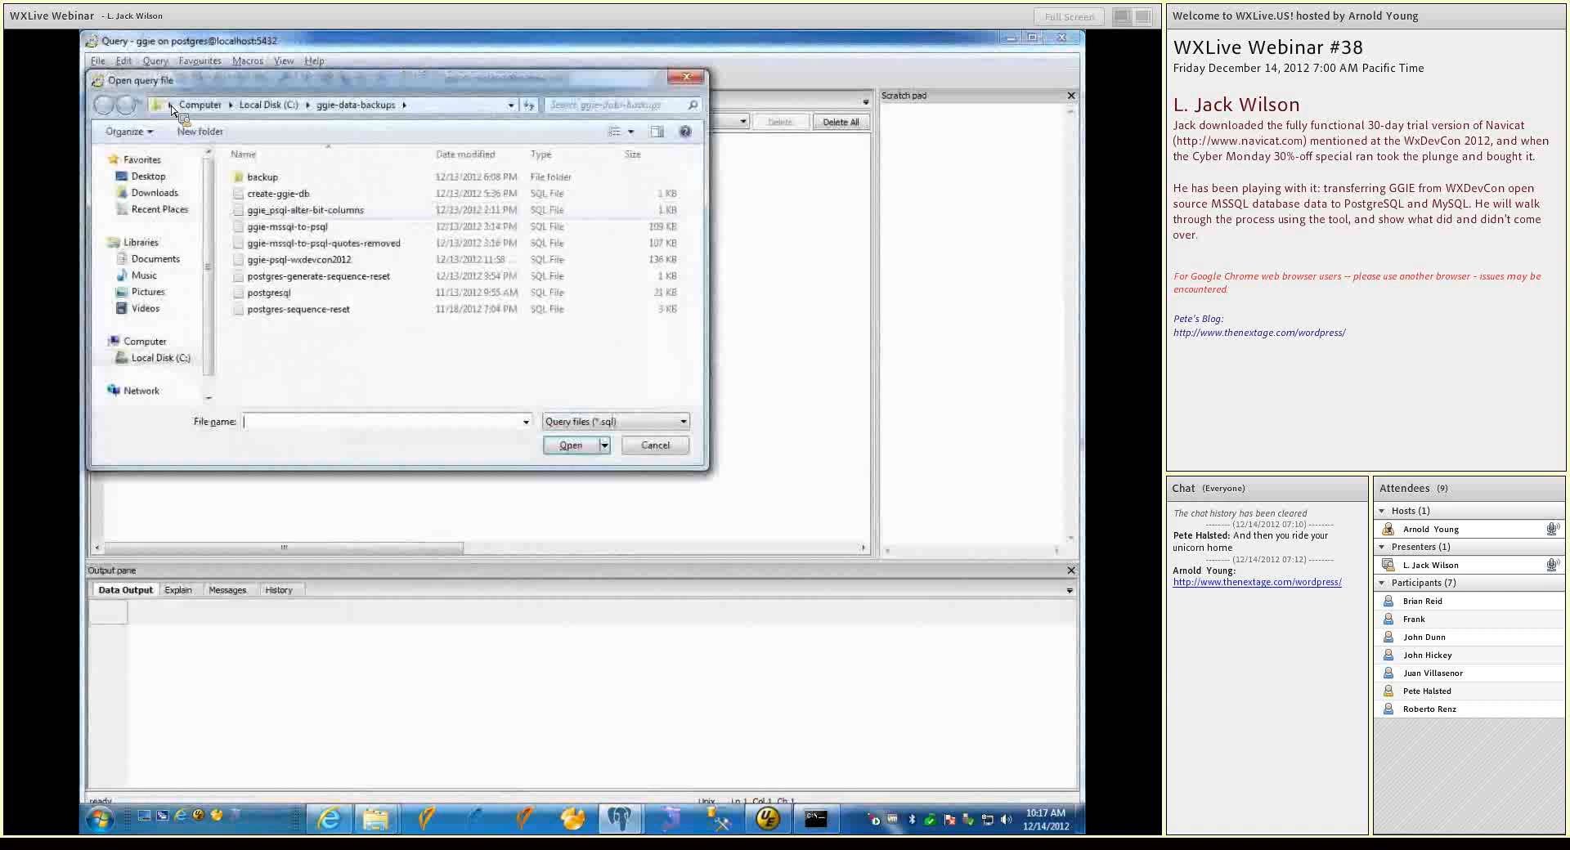
left_click(258, 294)
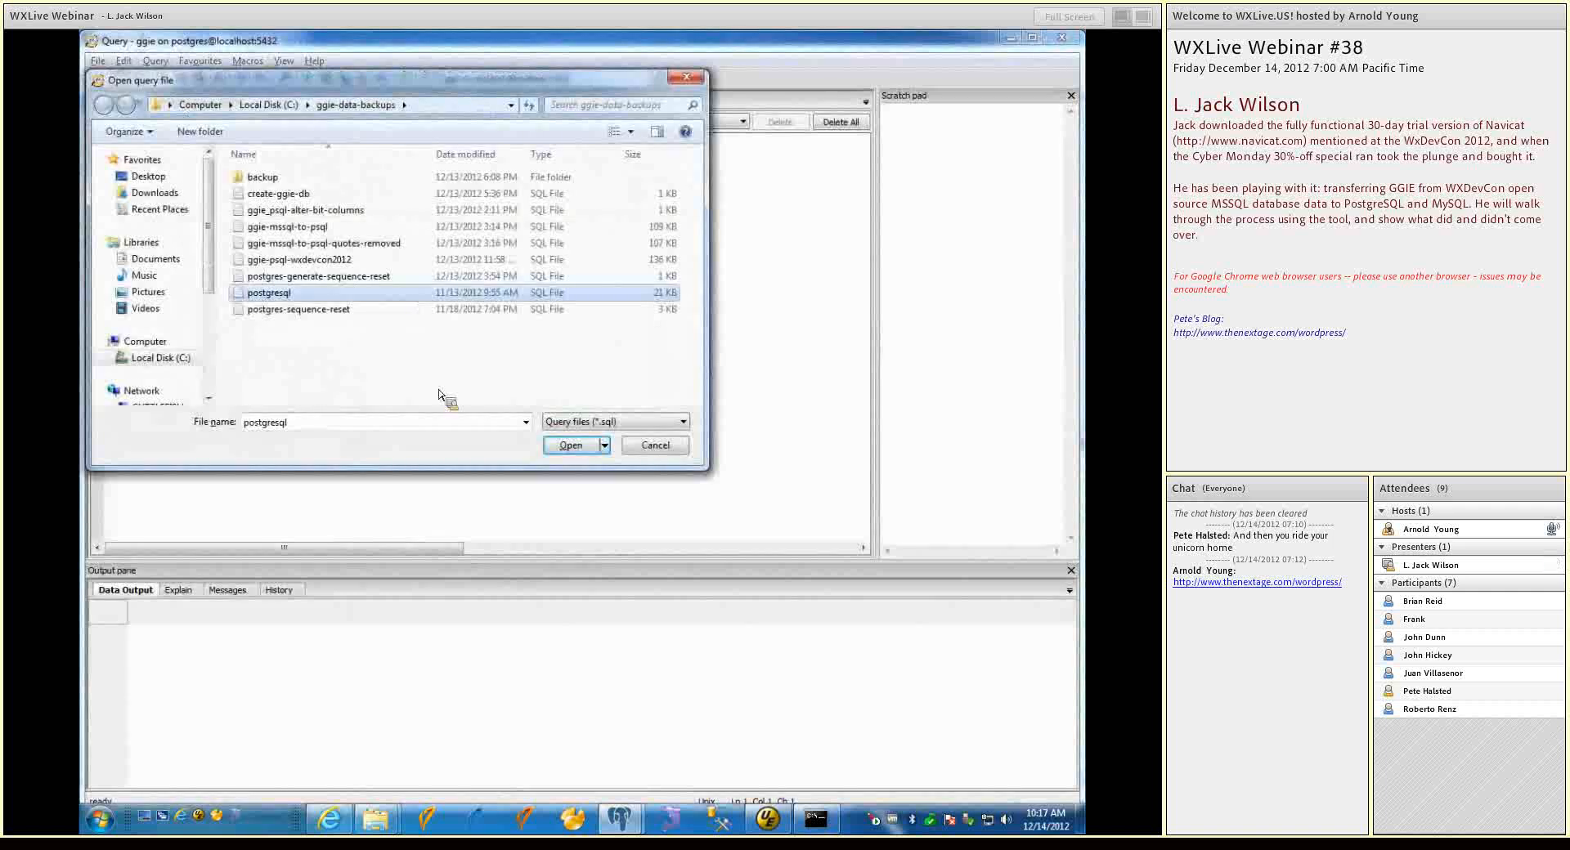
left_click(571, 446)
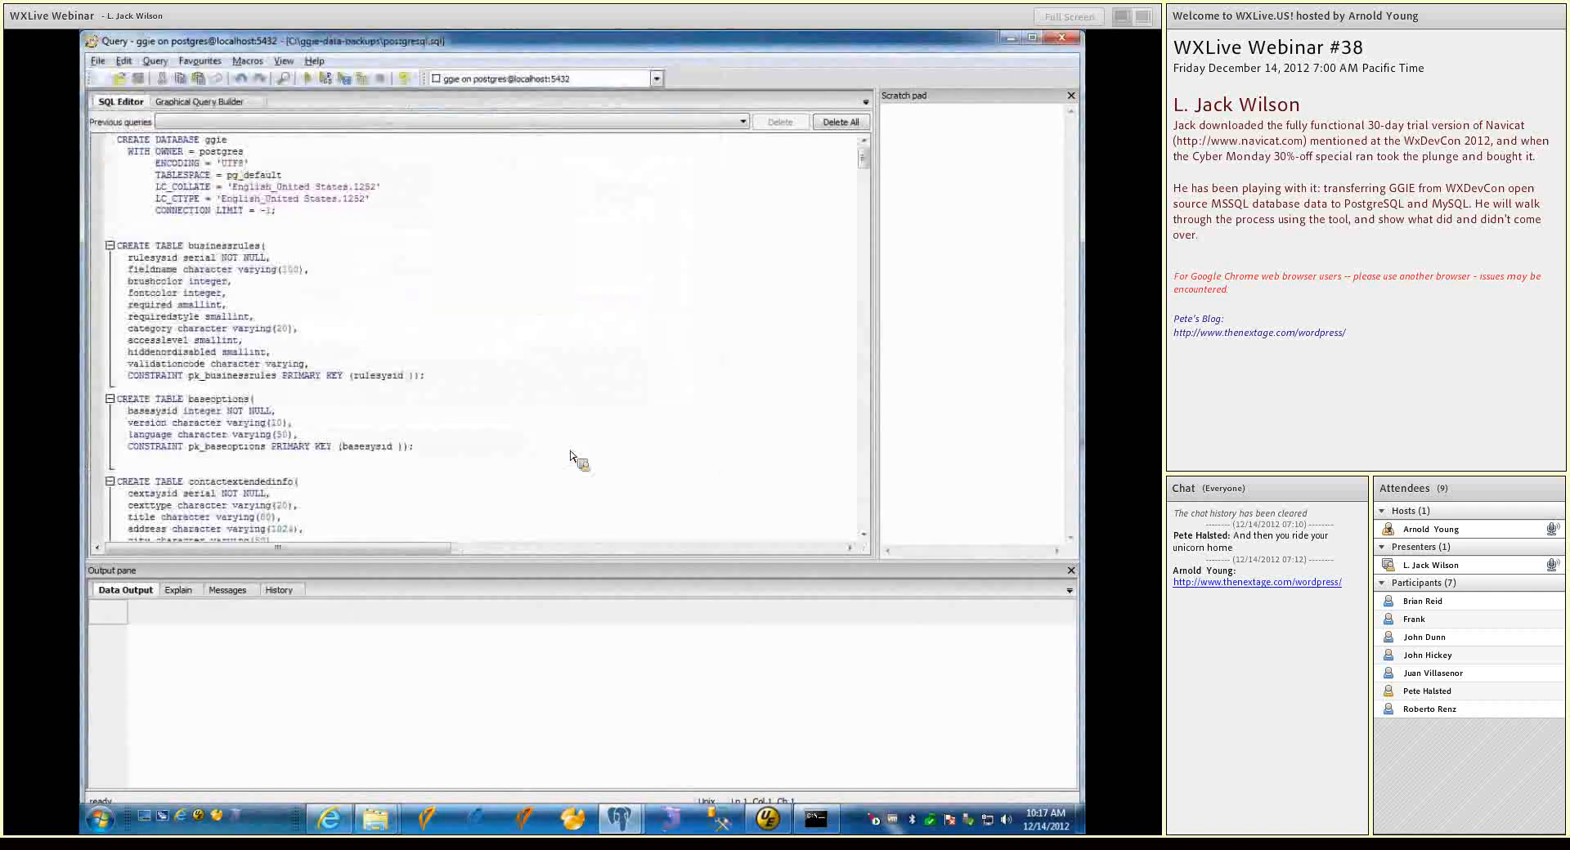
Delete the CREATE DATABASE ggie statement and the blank lines before the businessrules table definition
left_click(279, 212, "shift")
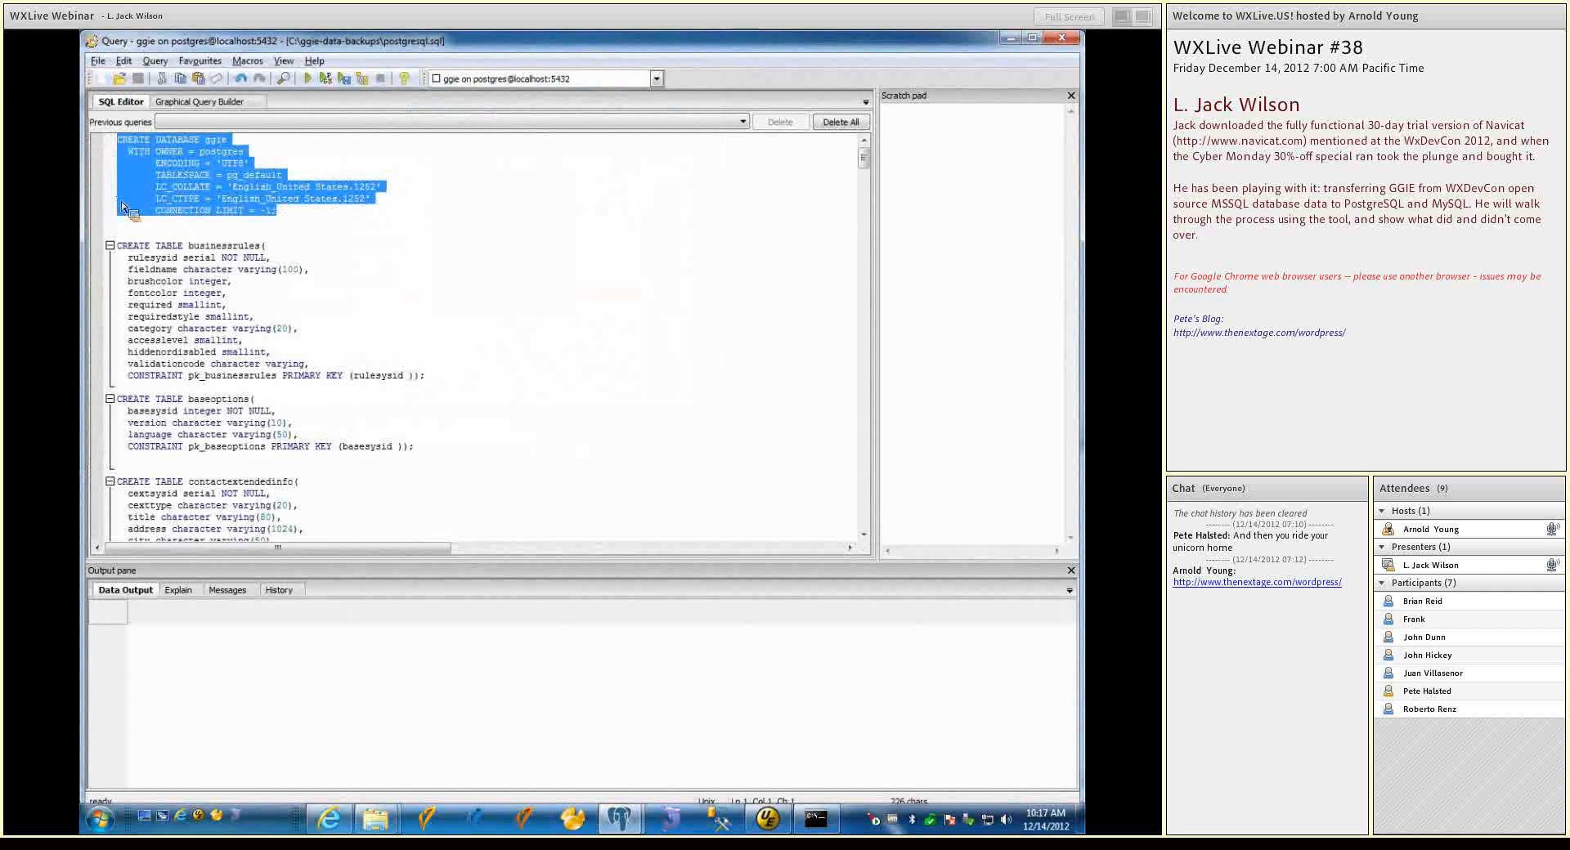
key("Delete")
key("Delete")
key("Delete")
key("Delete")
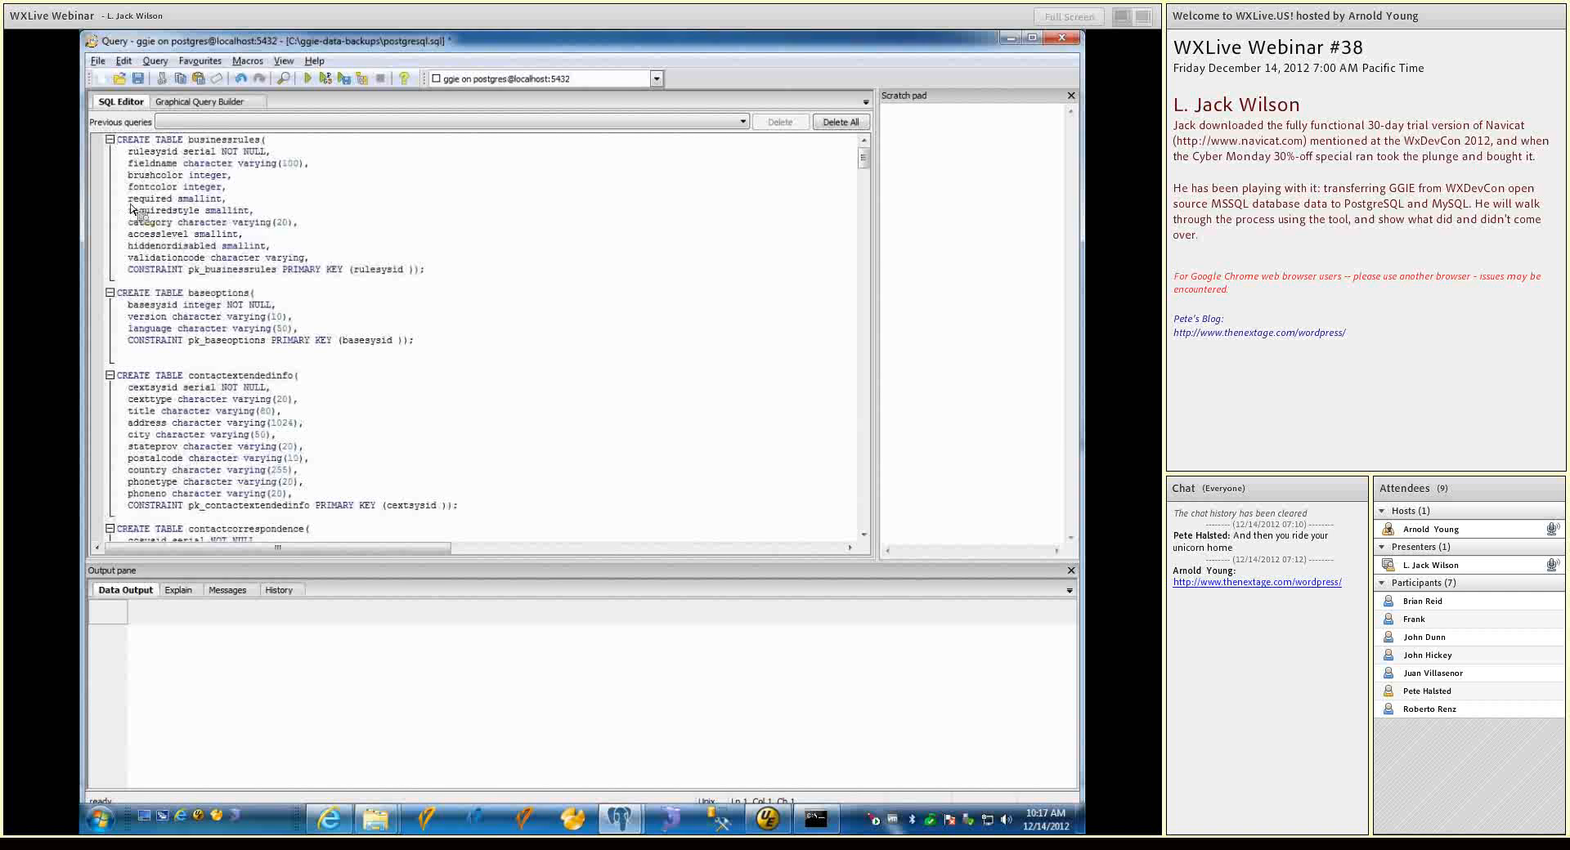
Execute the table creation script on ggie, and close the query window without saving the changes to postgresql.sql
key("F5")
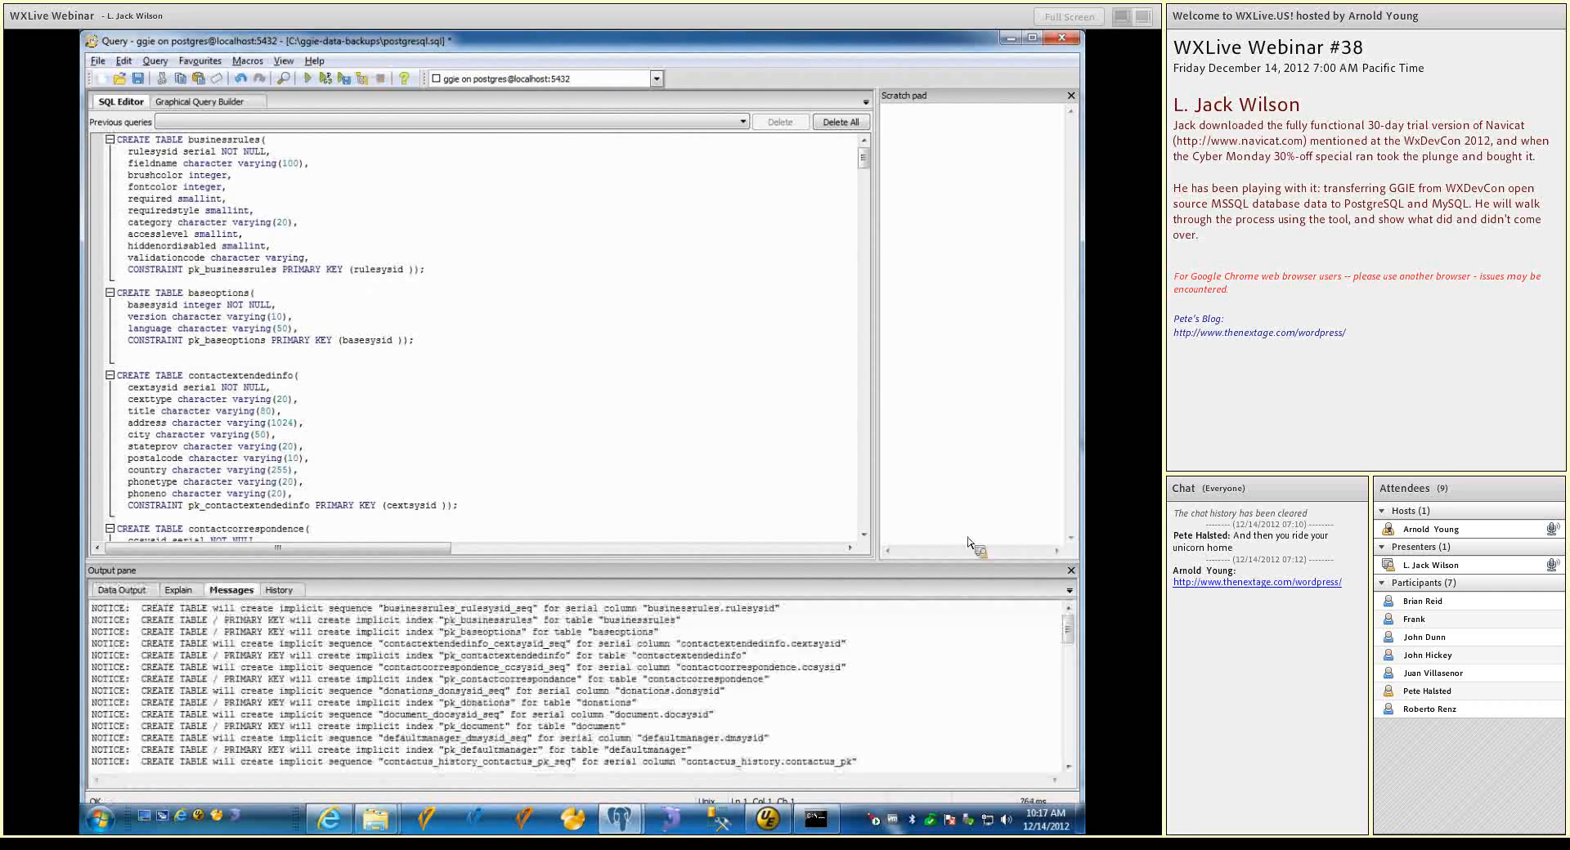
left_click_drag(1073, 635, 1078, 736)
left_click(1063, 39)
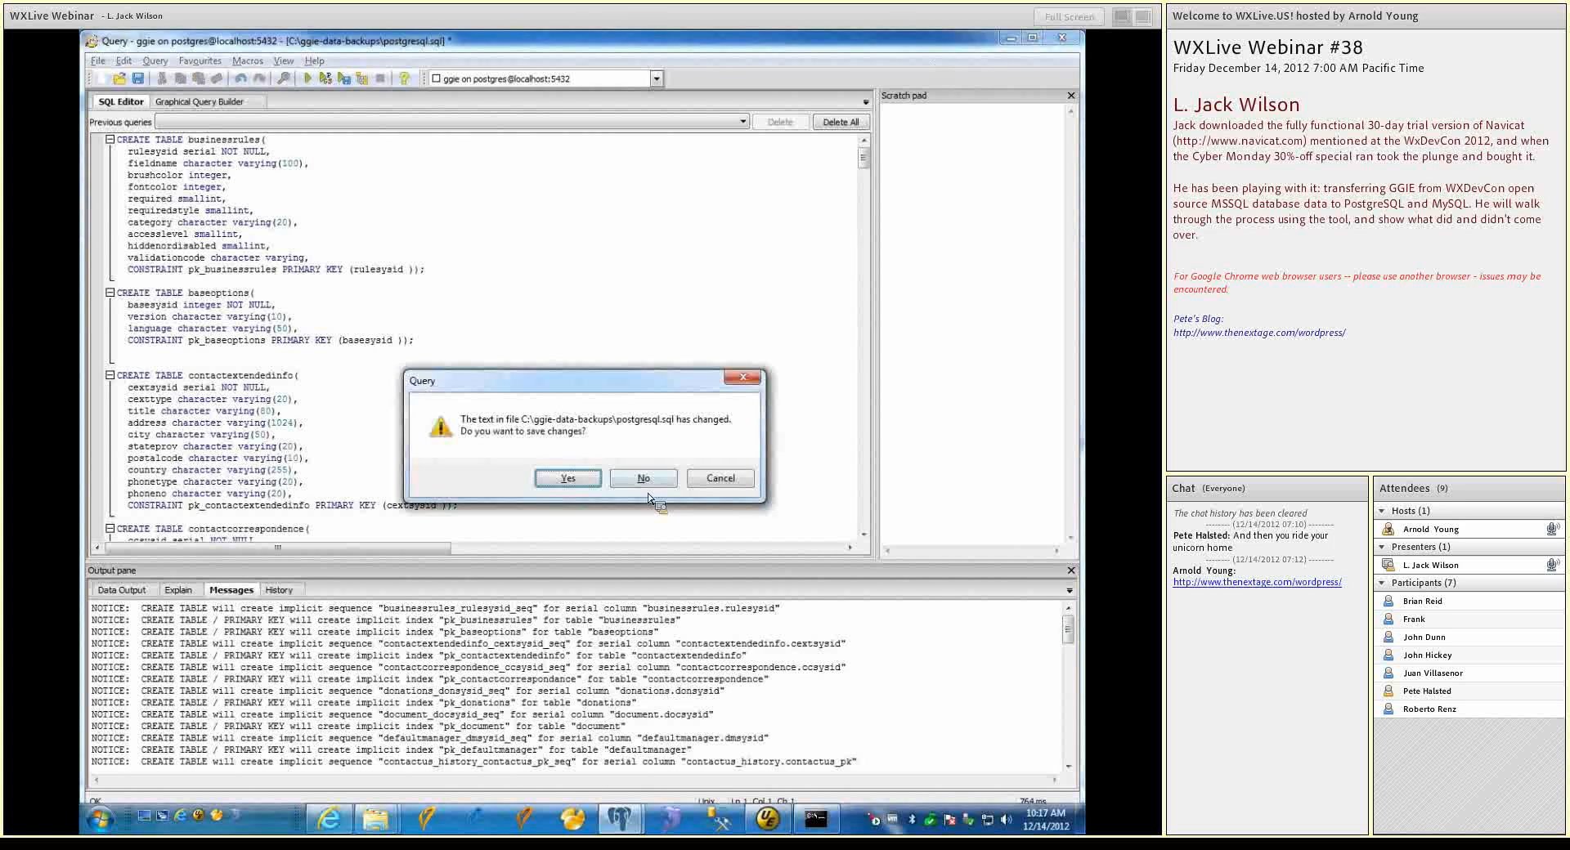
left_click(646, 481)
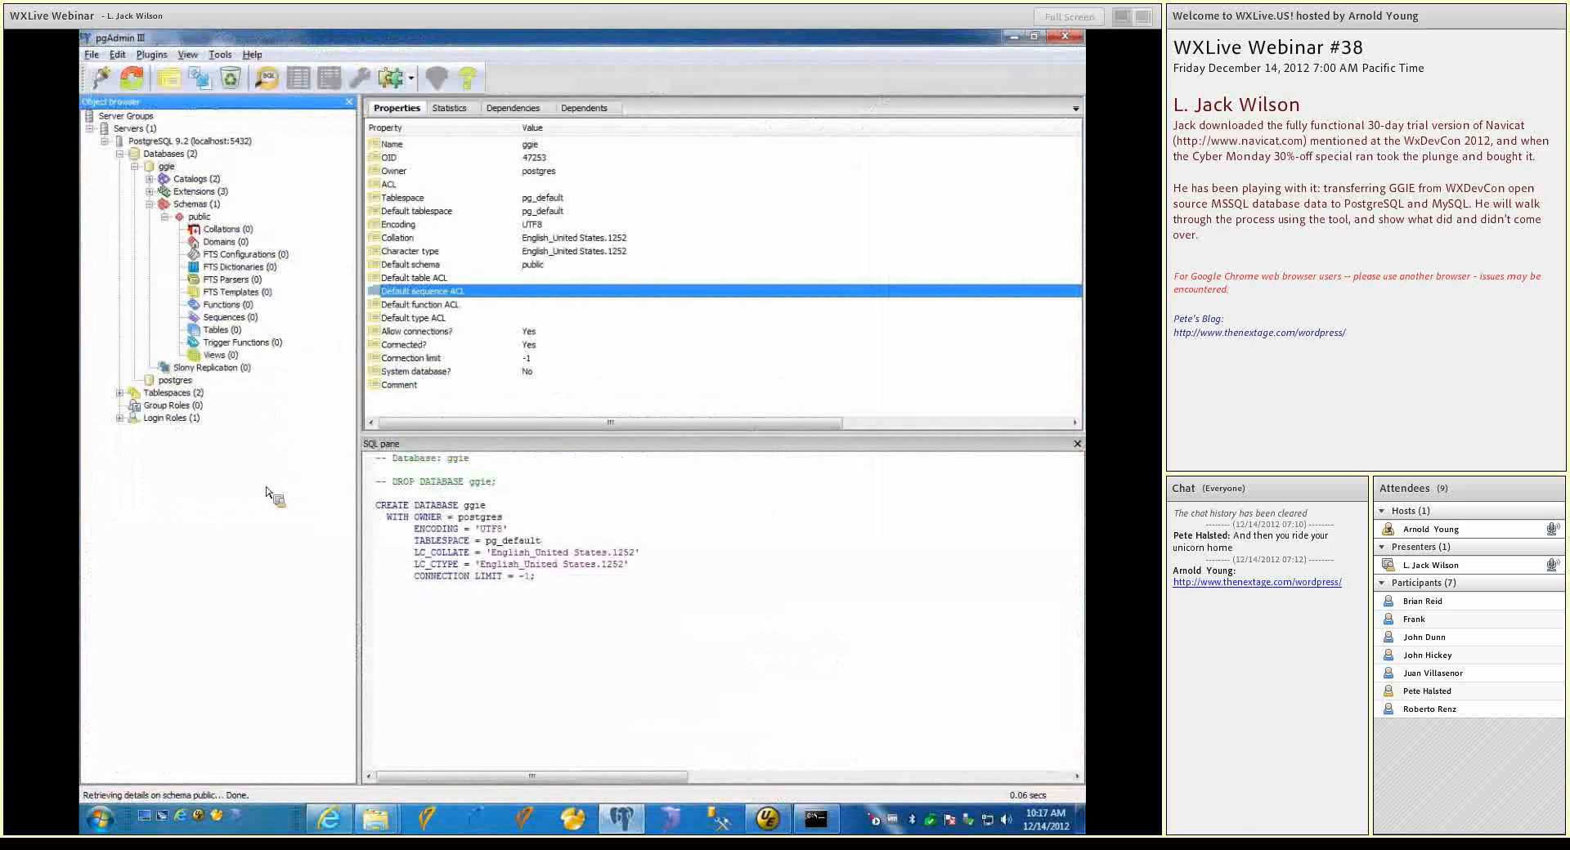
Refresh the ggie database and expand its public schema down to the list of tables
right_click(167, 167)
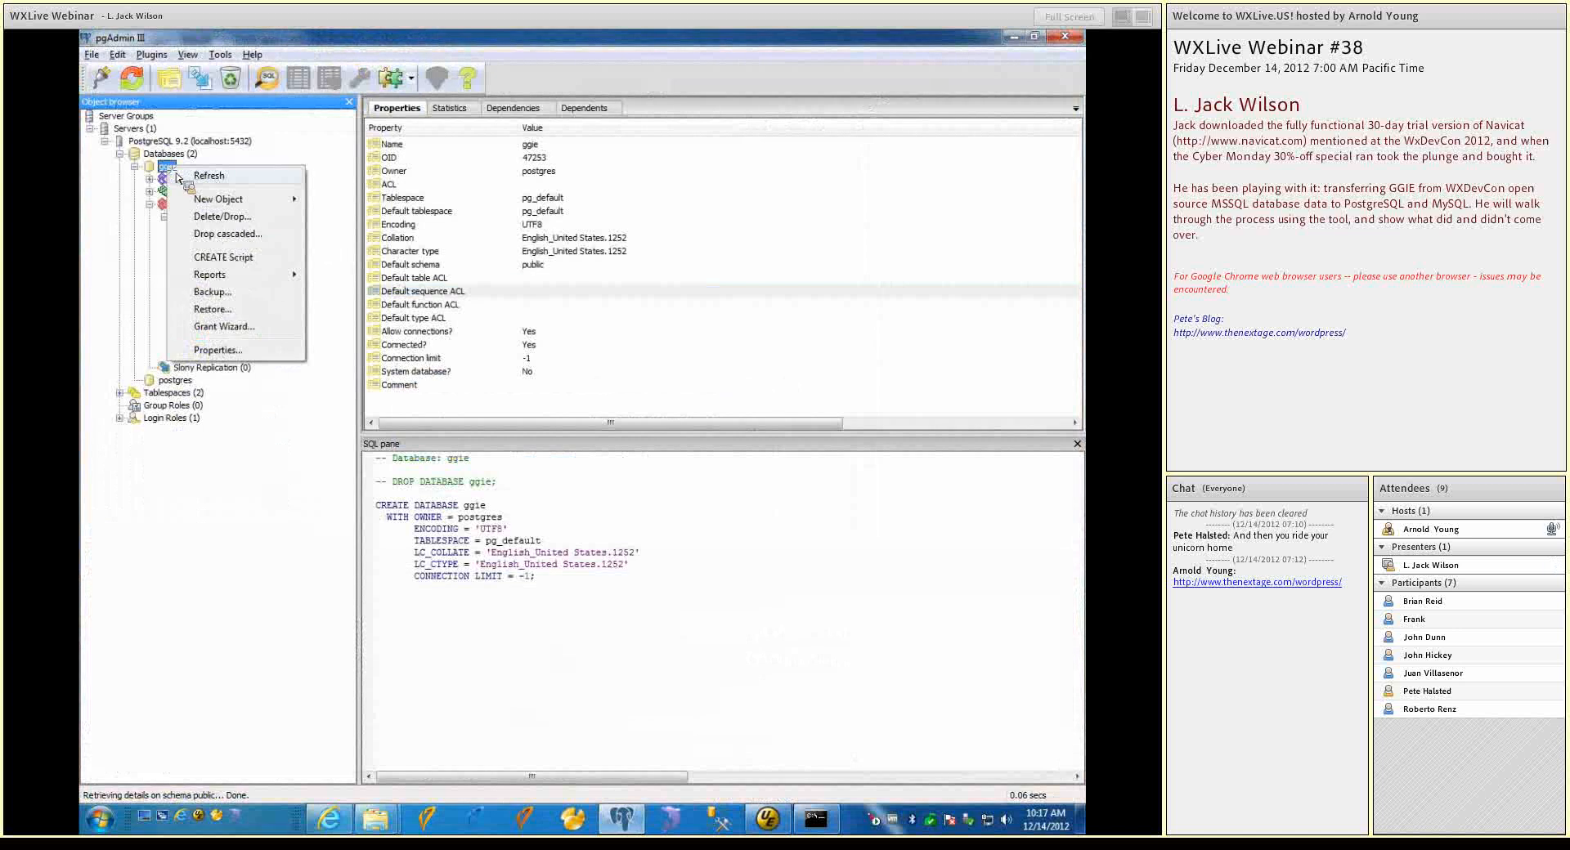
left_click(179, 180)
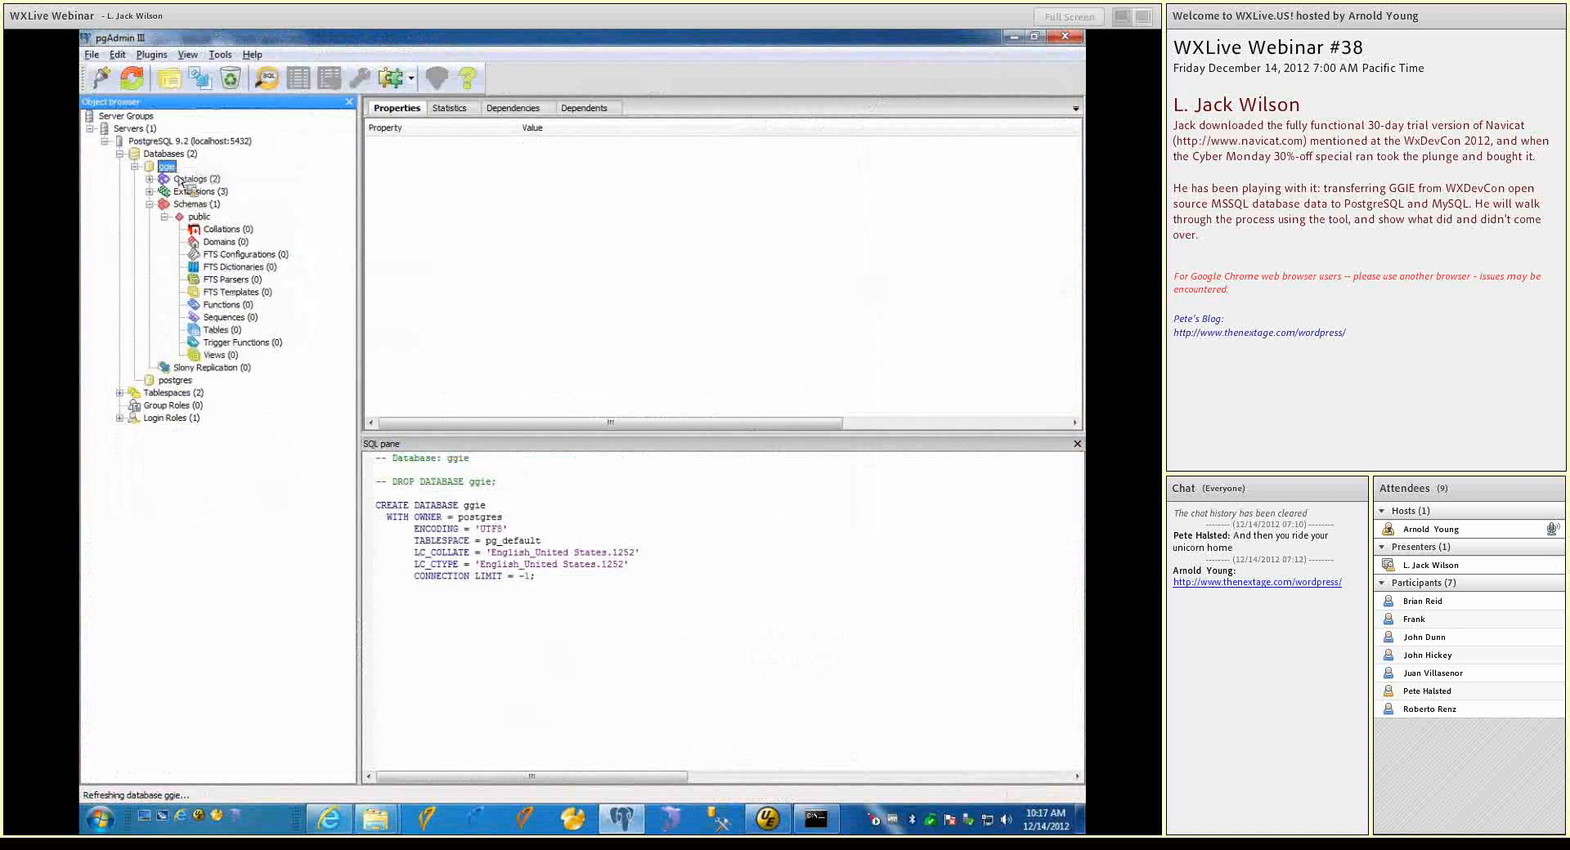
left_click(150, 203)
left_click(164, 217)
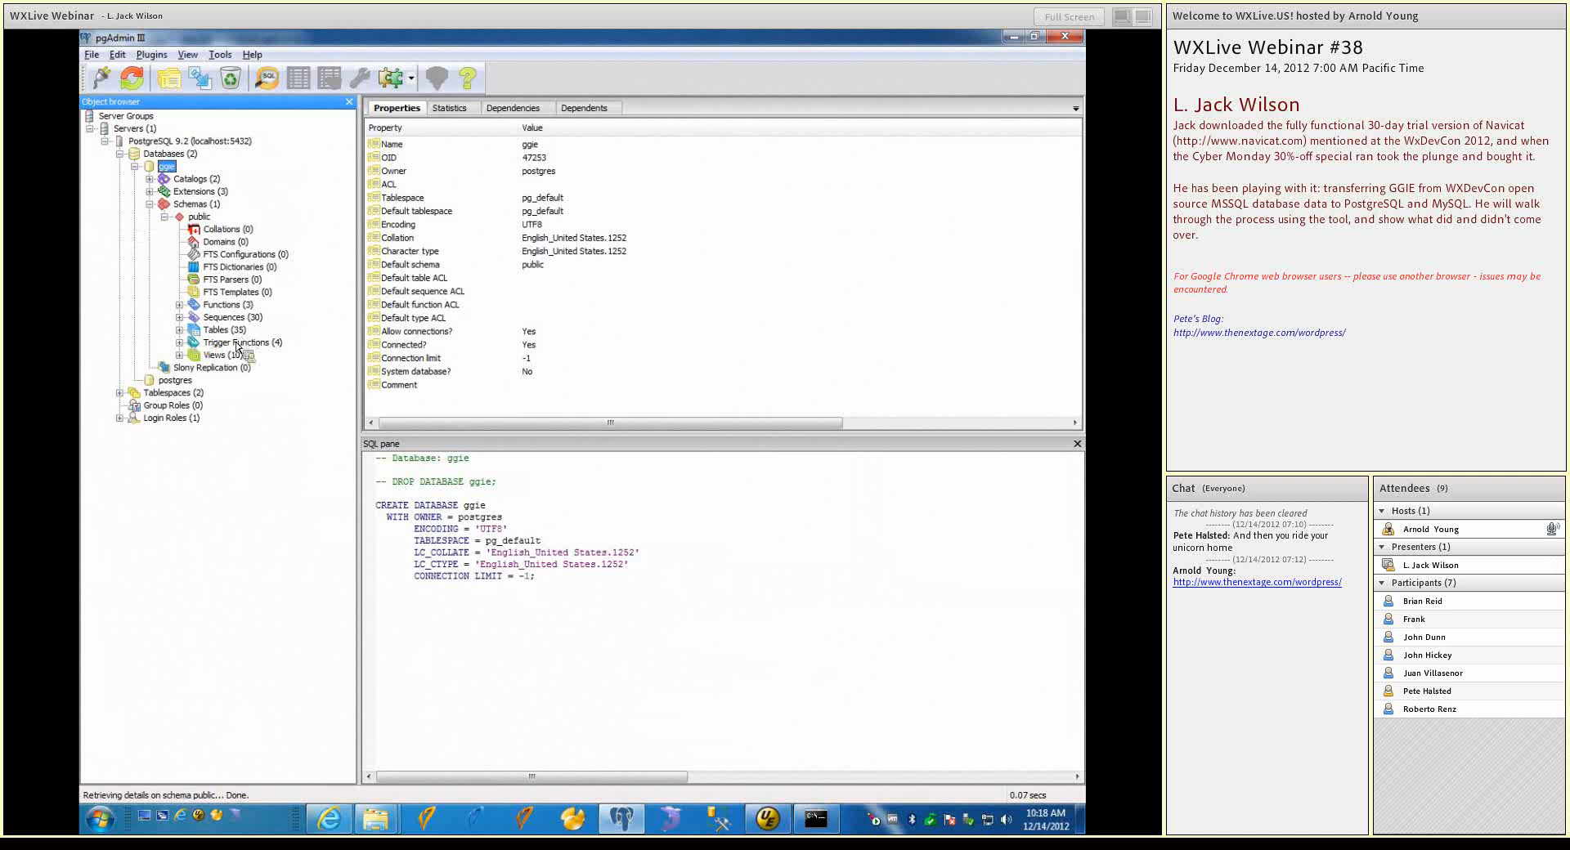
left_click(179, 330)
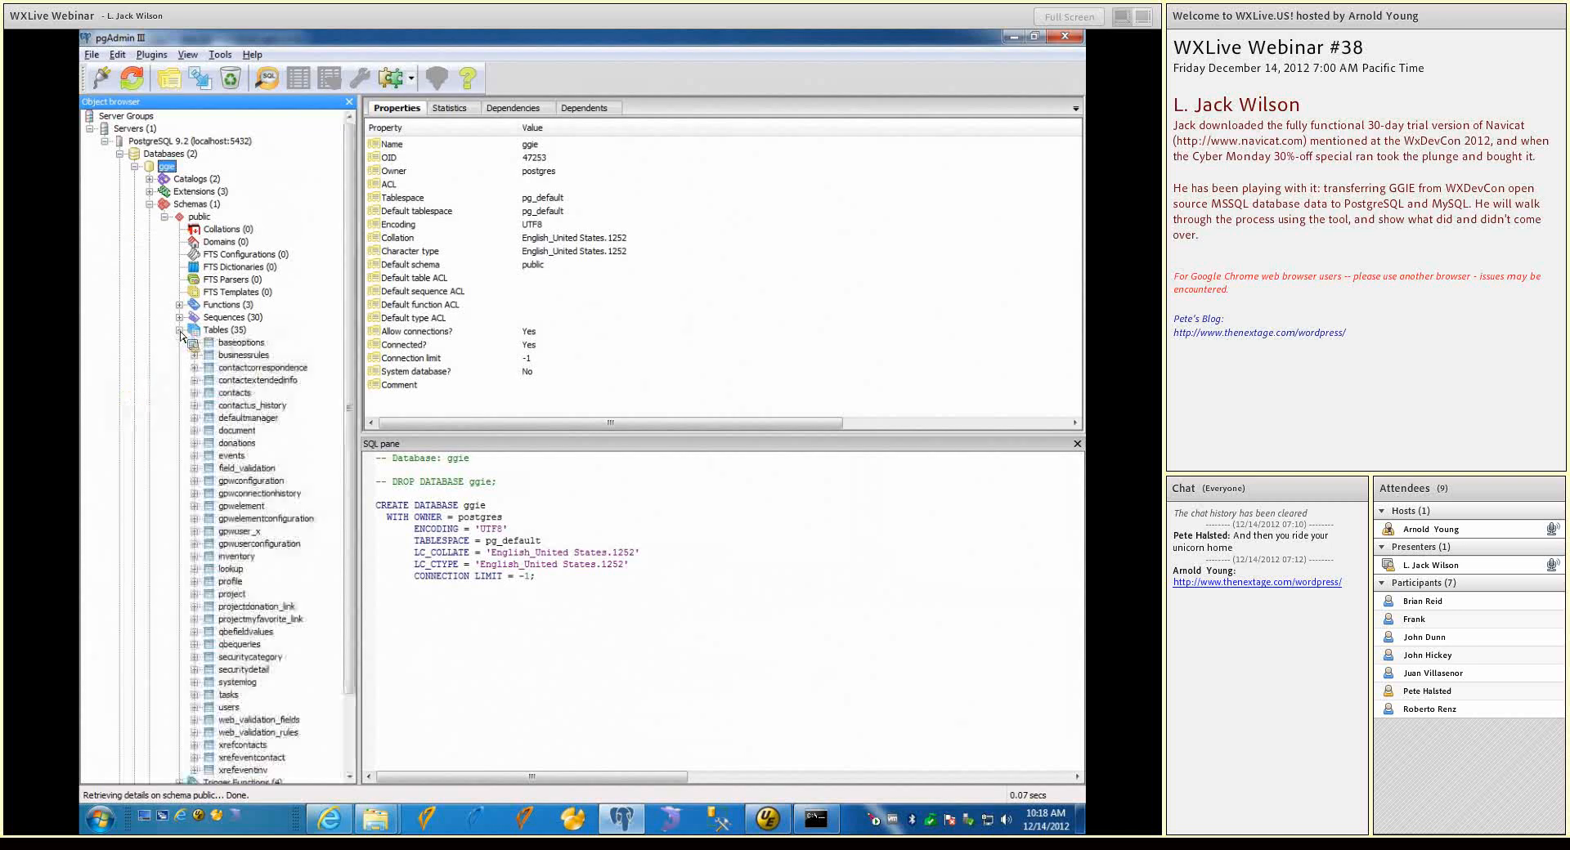
View the data of the contacts table, and close both the data view and pgAdmin III
left_click(235, 392)
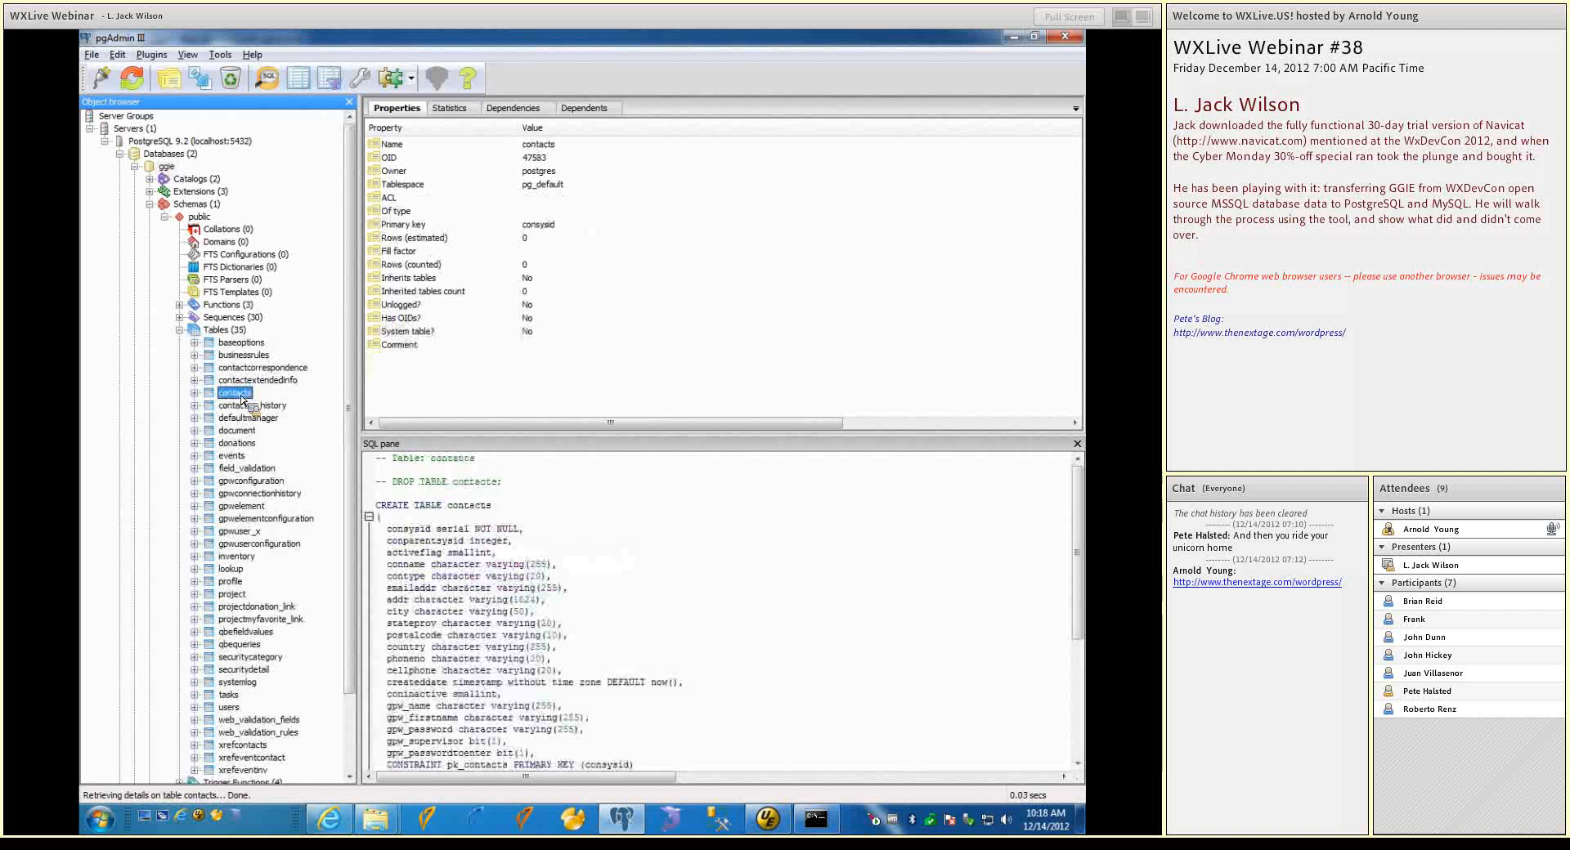
right_click(256, 396)
mouse_move(331, 605)
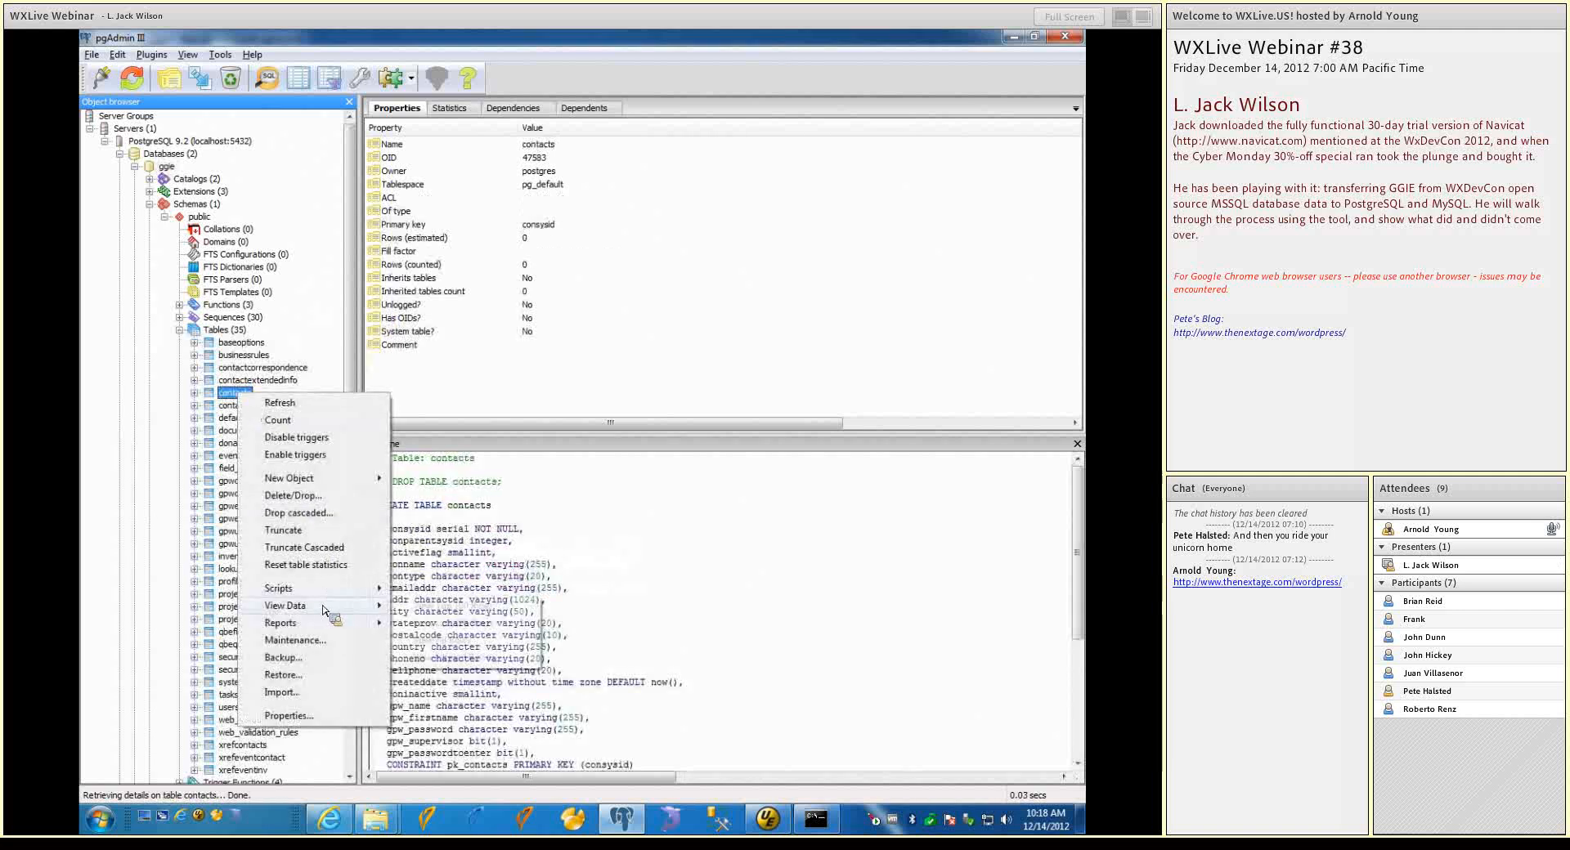
left_click(432, 606)
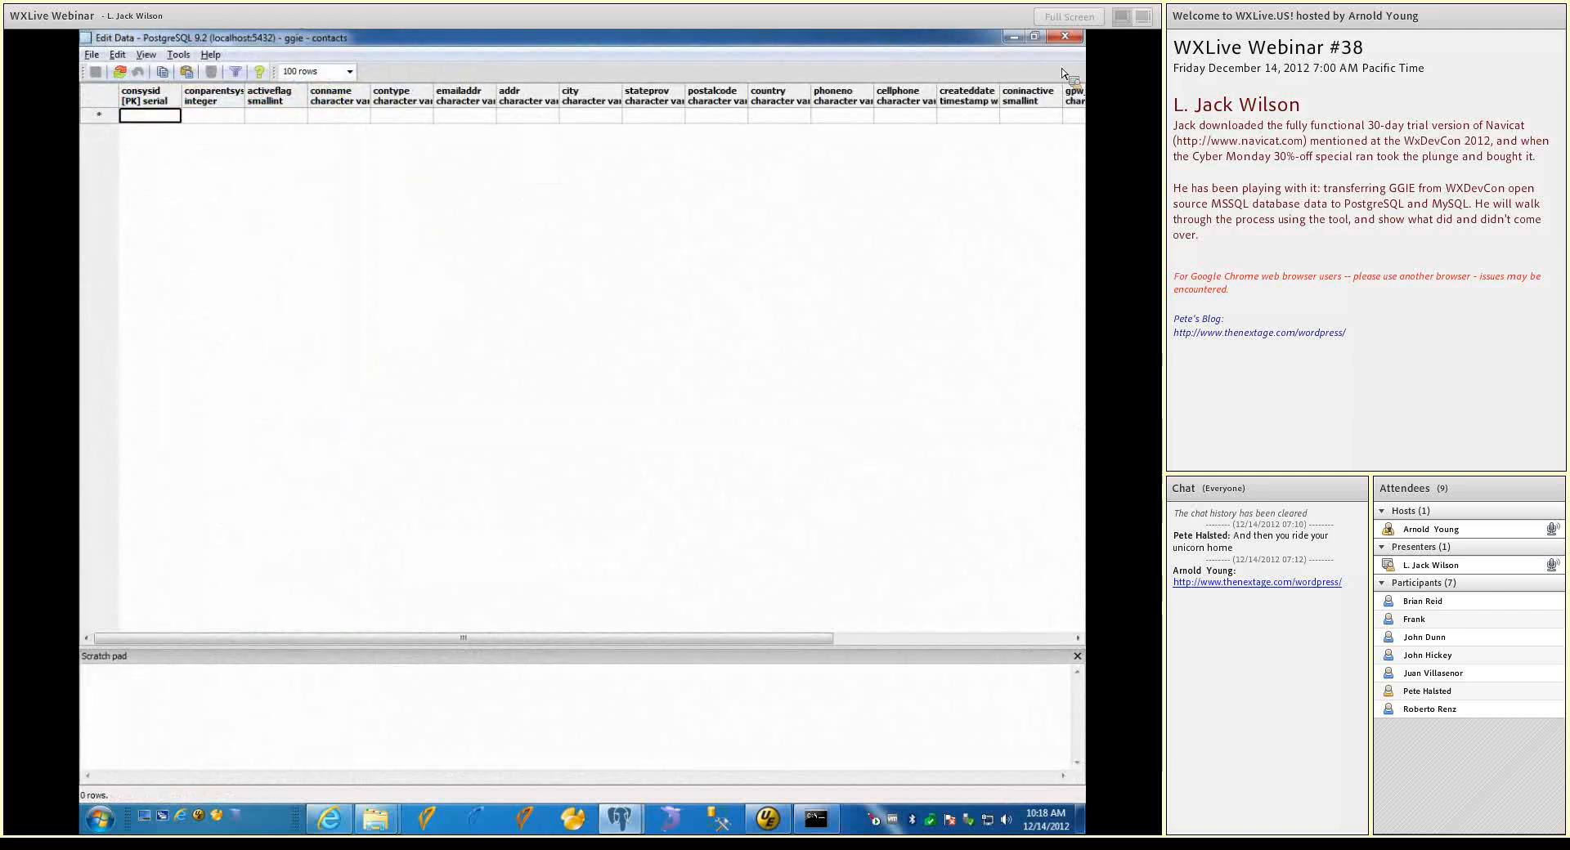
left_click(1064, 37)
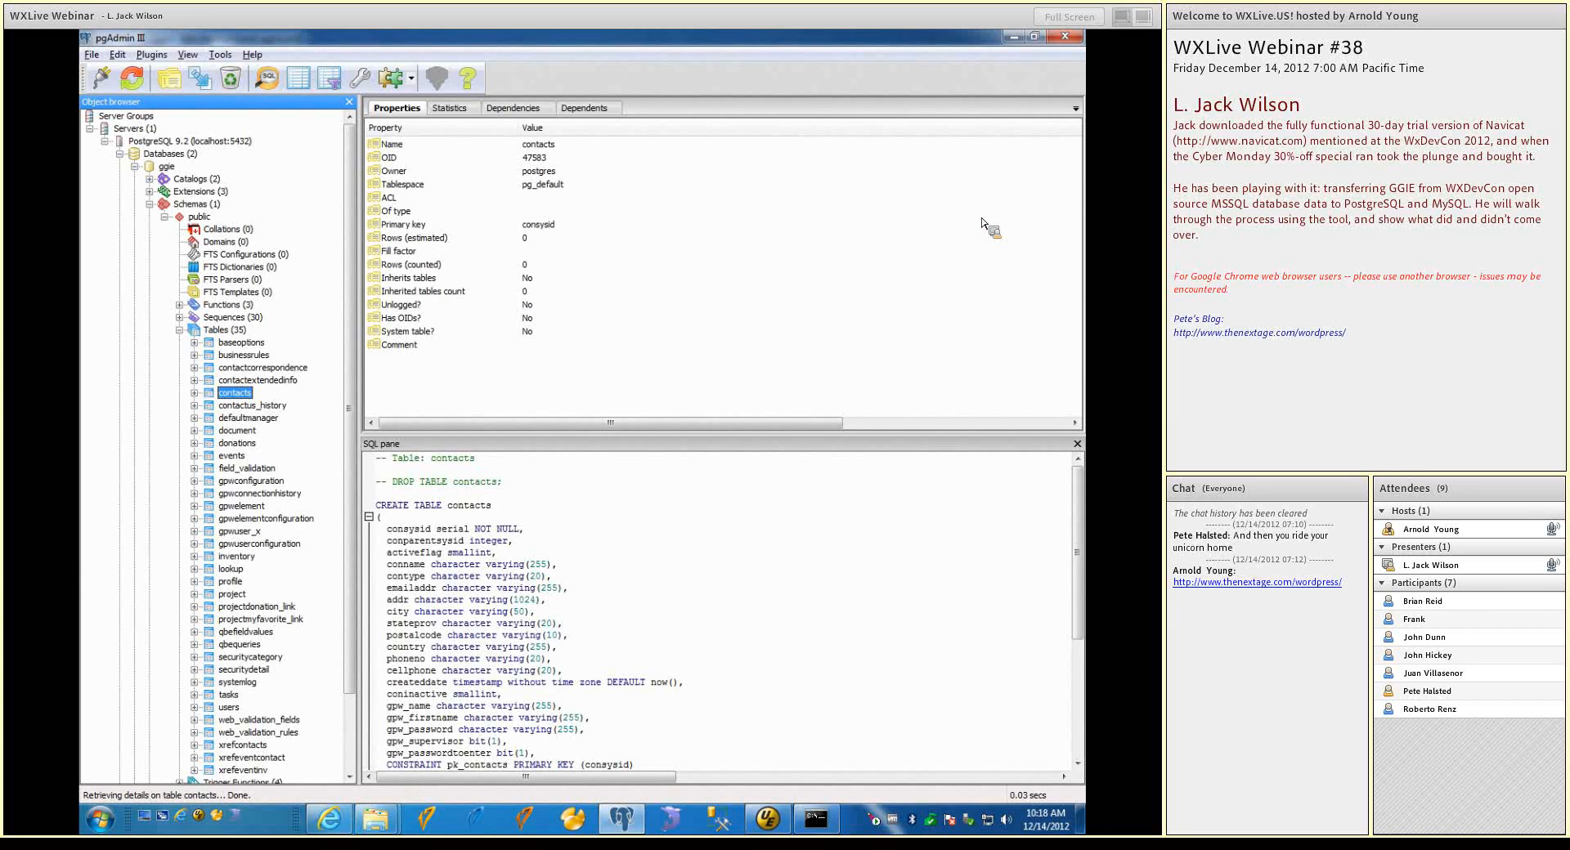
left_click(1065, 39)
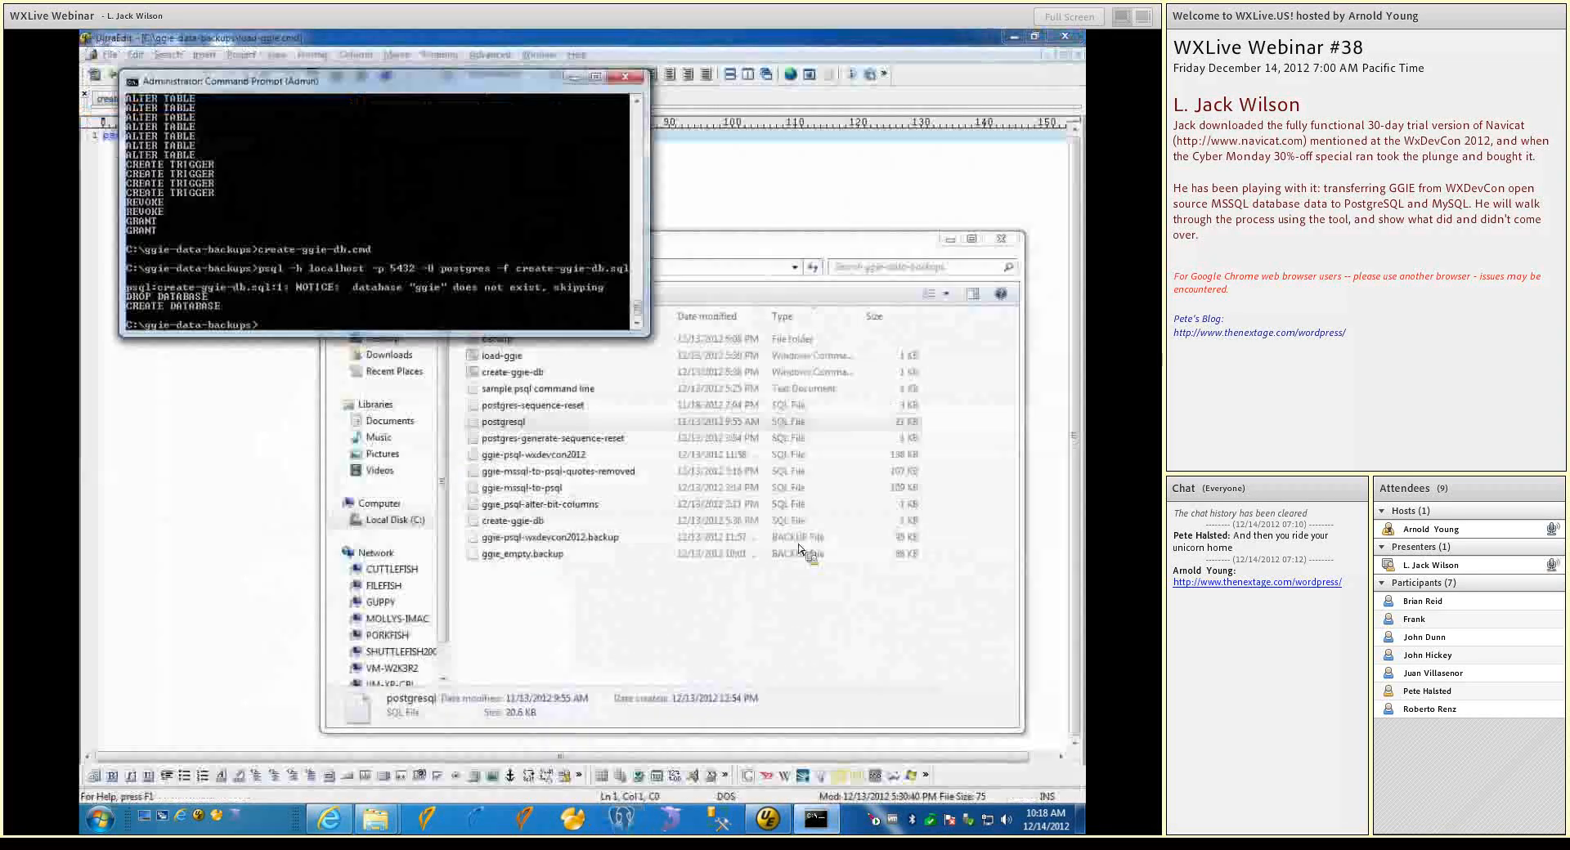
Switch to Navicat Premium, connect to ggie-psql and ggie-mssql, and select the dbo schema of the ggie-mssql database
left_click(577, 819)
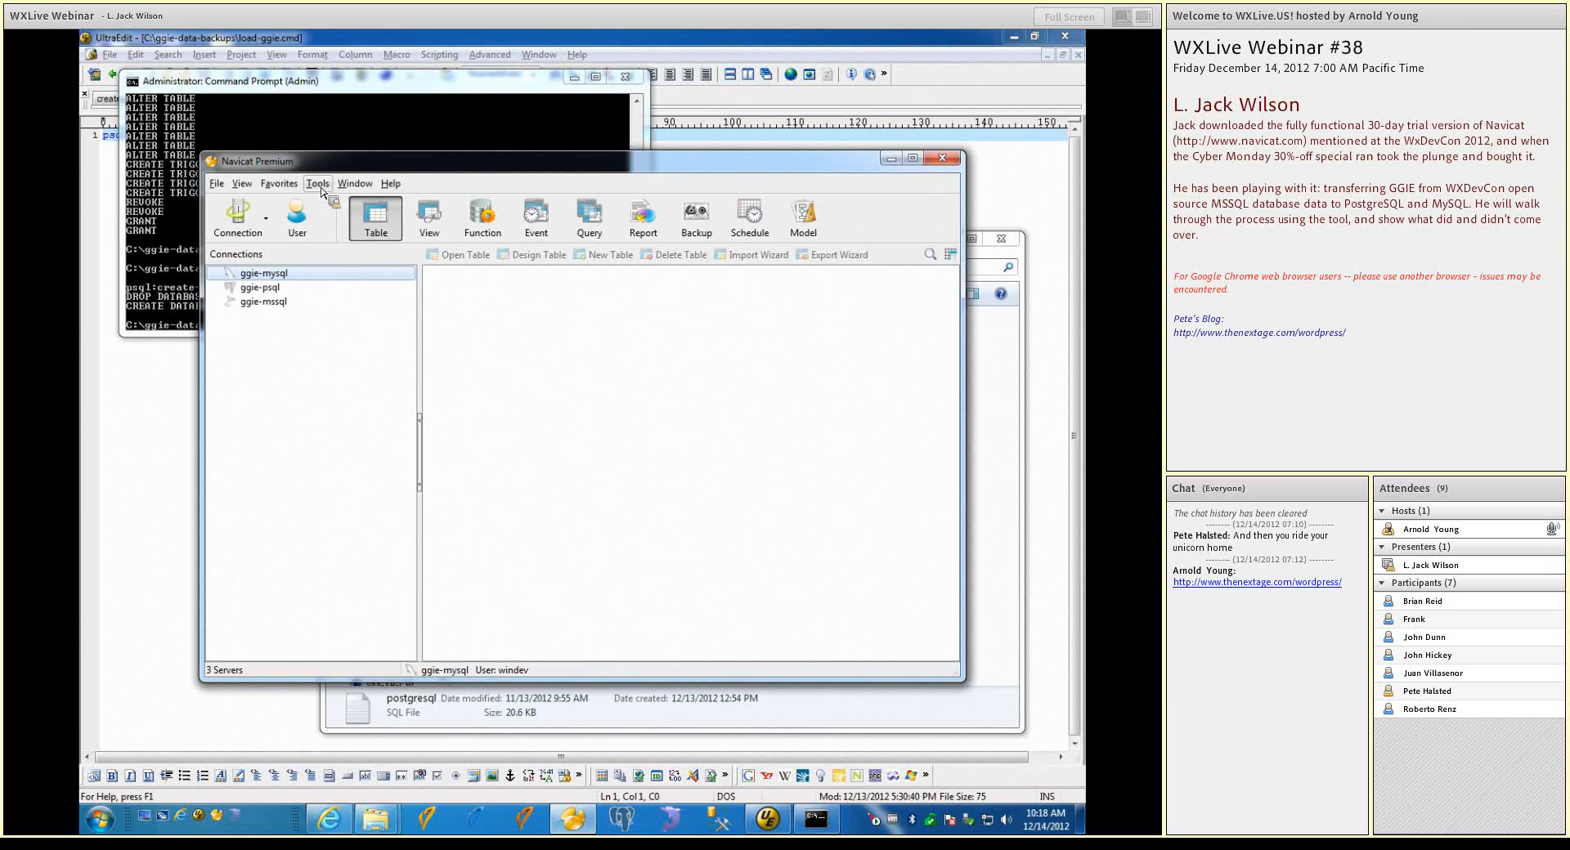
left_click(236, 290)
double_click(234, 292)
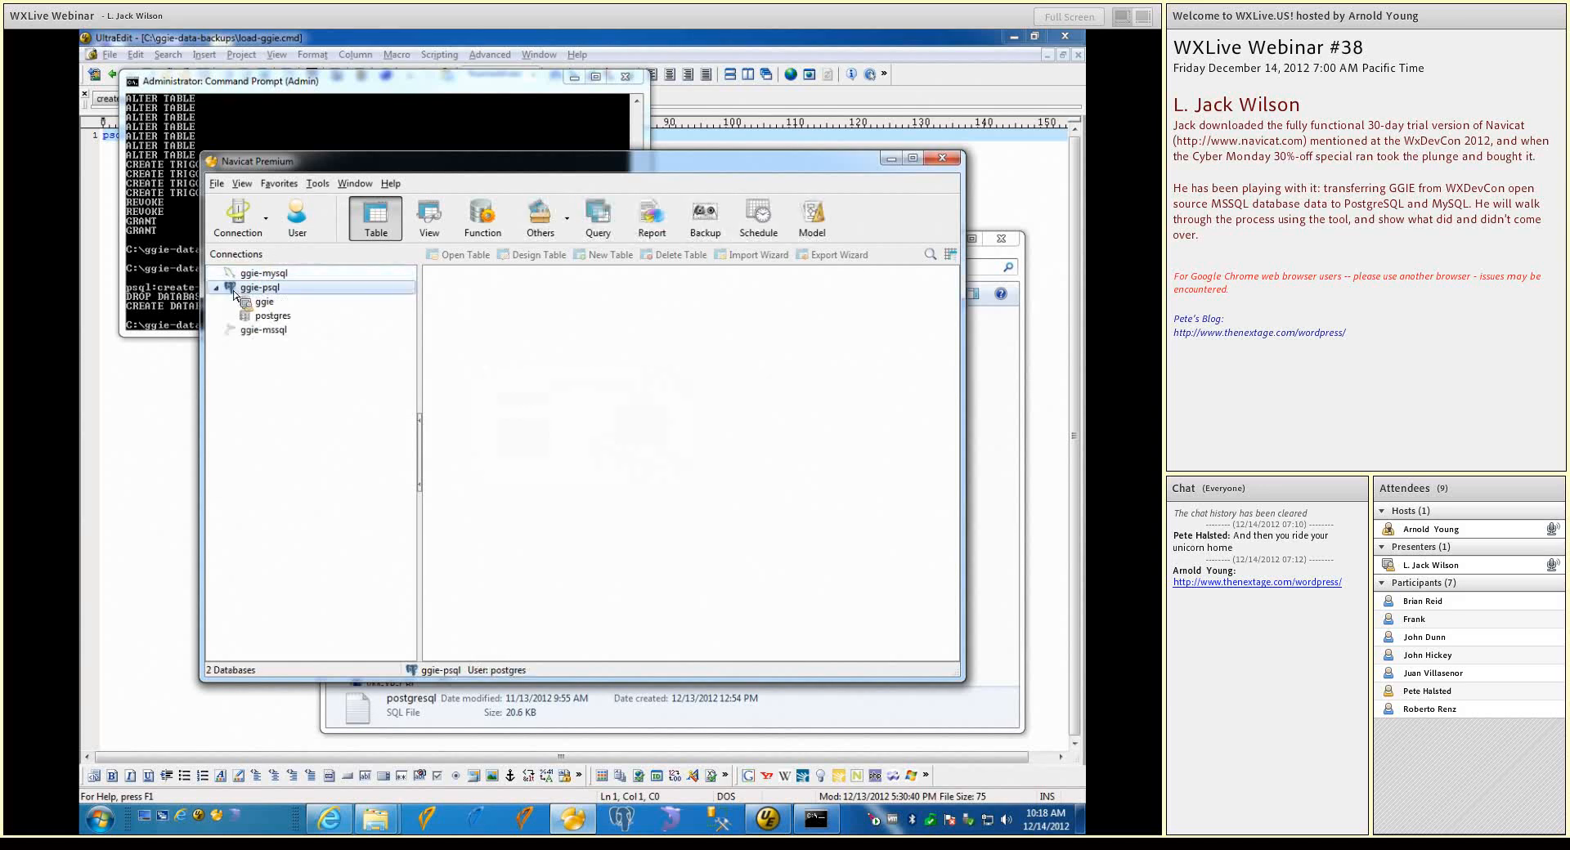
double_click(243, 331)
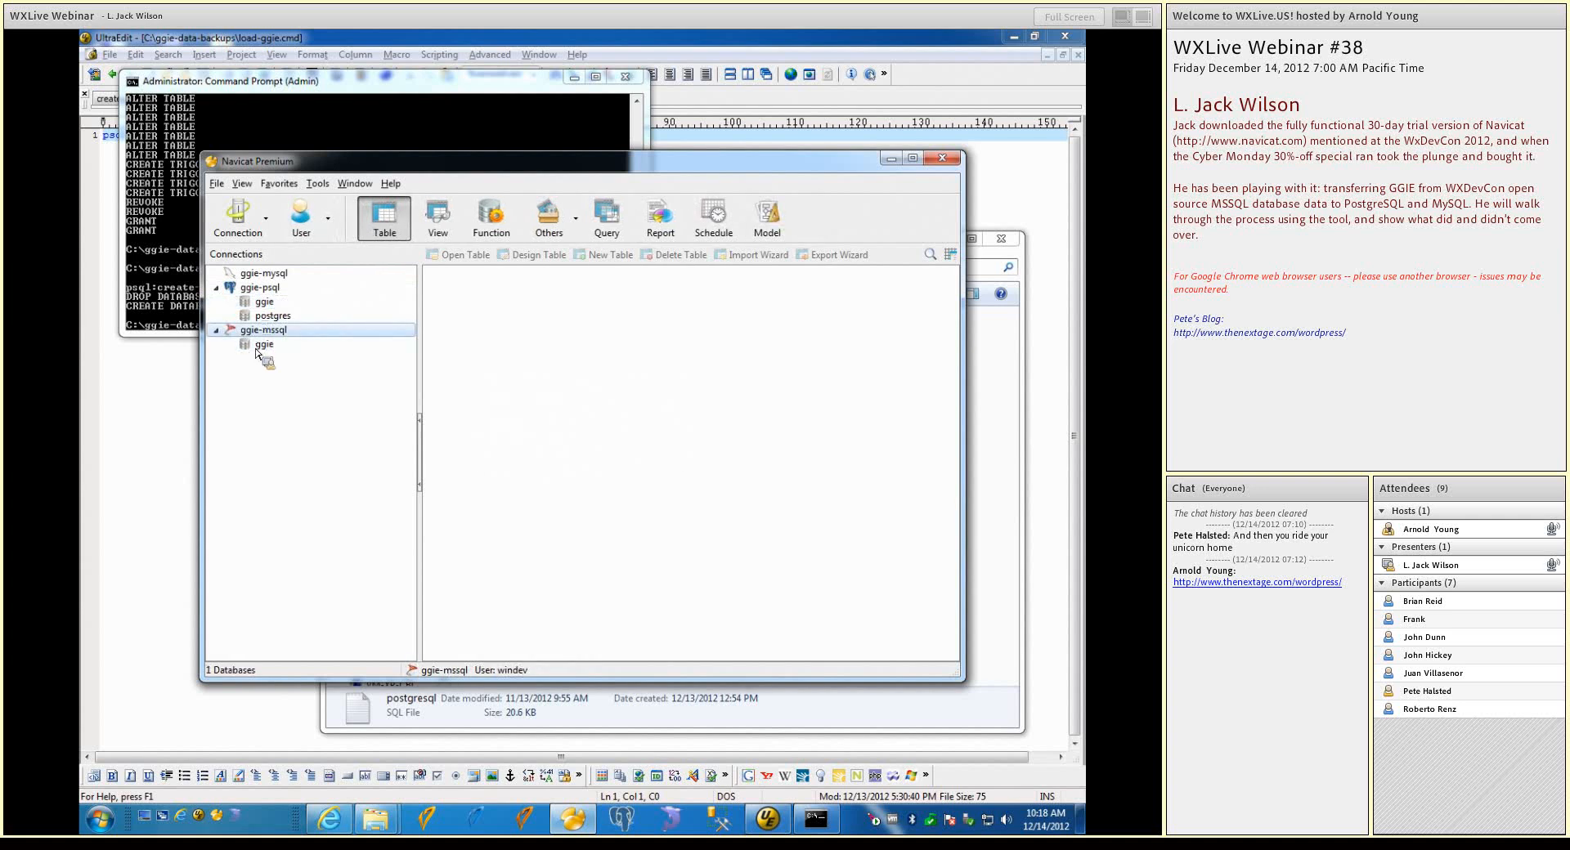
double_click(261, 345)
left_click(265, 361)
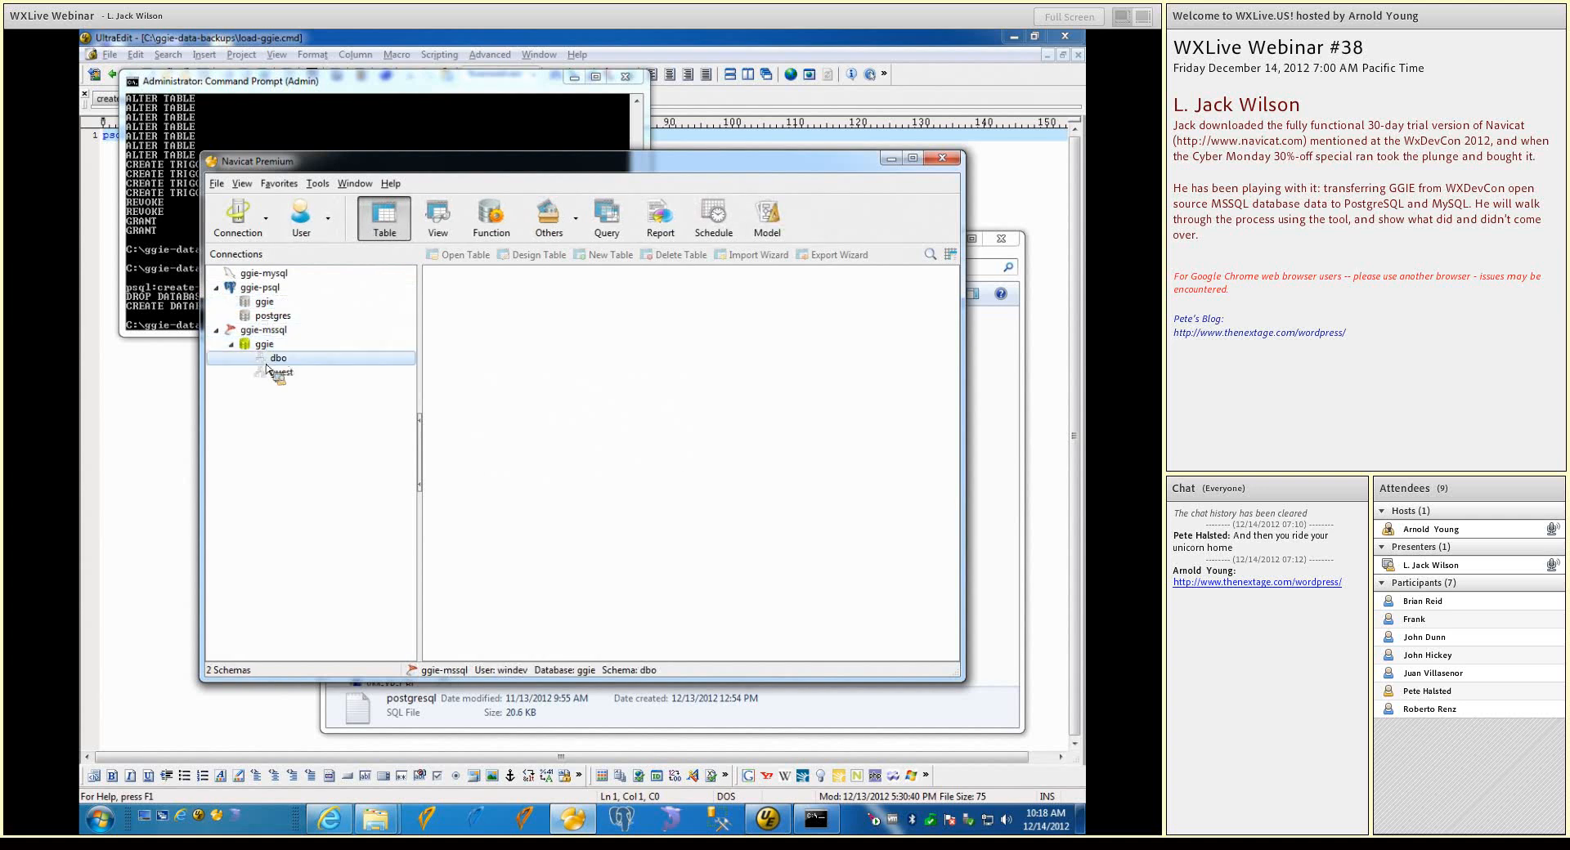
Start a Data Transfer and load the saved profile ggie_mssql_to_psql_sql_file
left_click(318, 184)
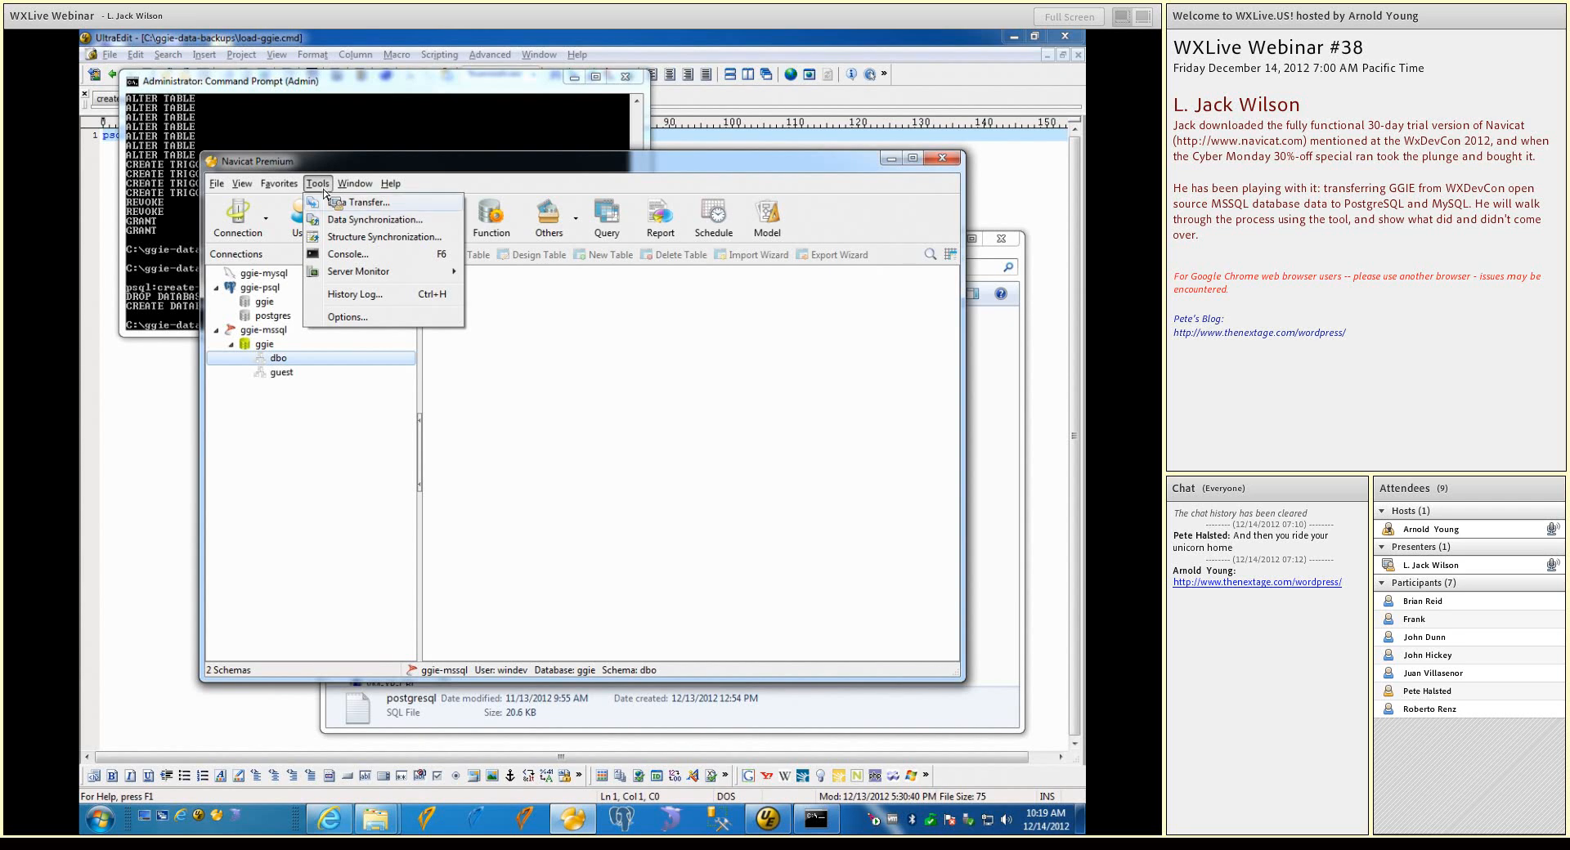
left_click(329, 204)
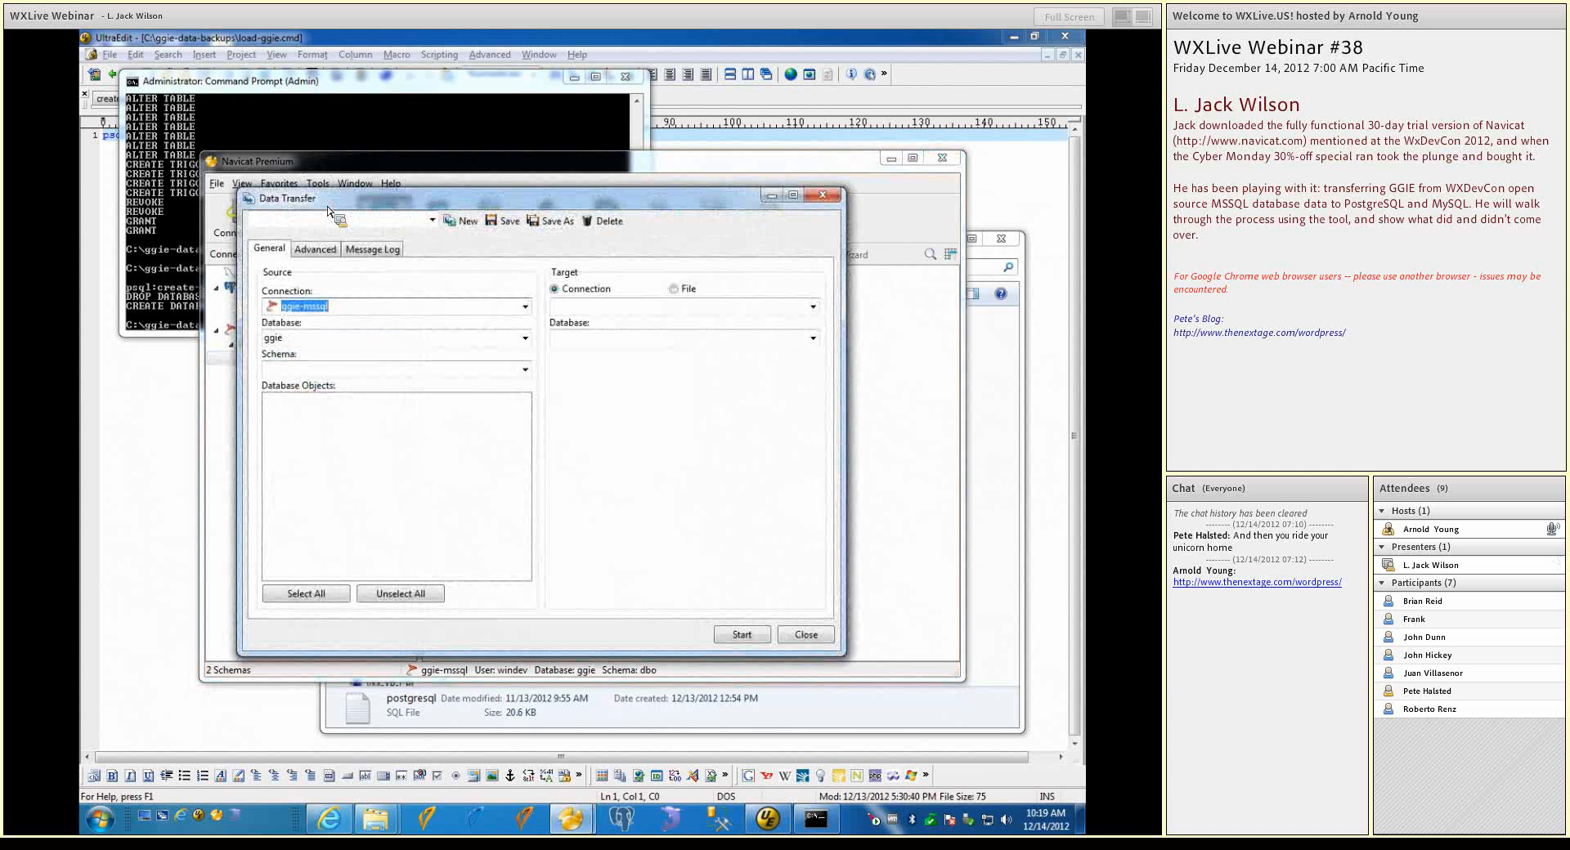
left_click(433, 220)
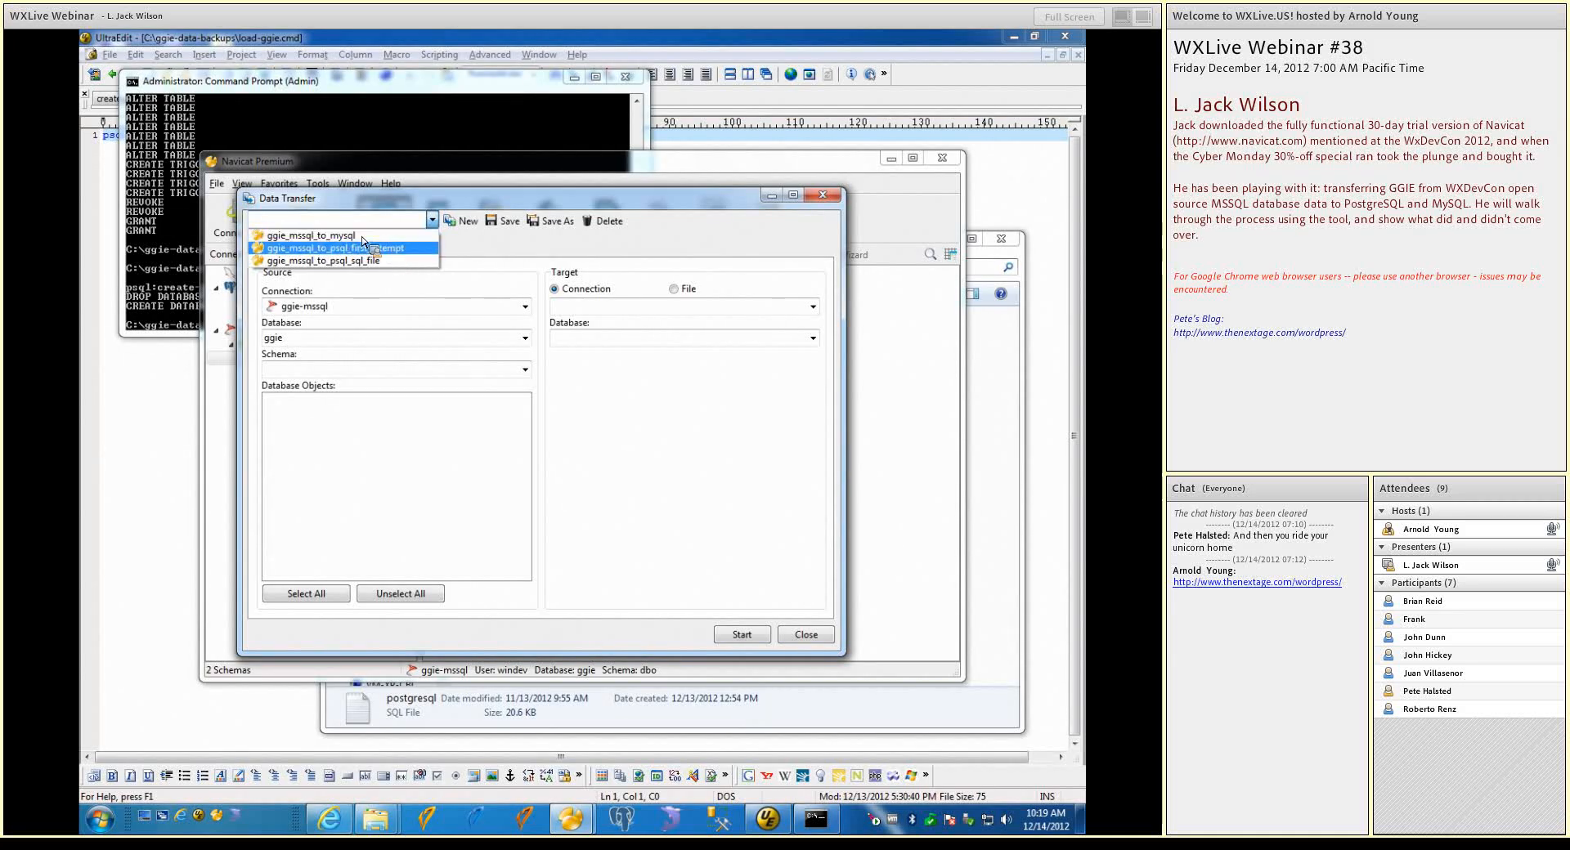
left_click(356, 262)
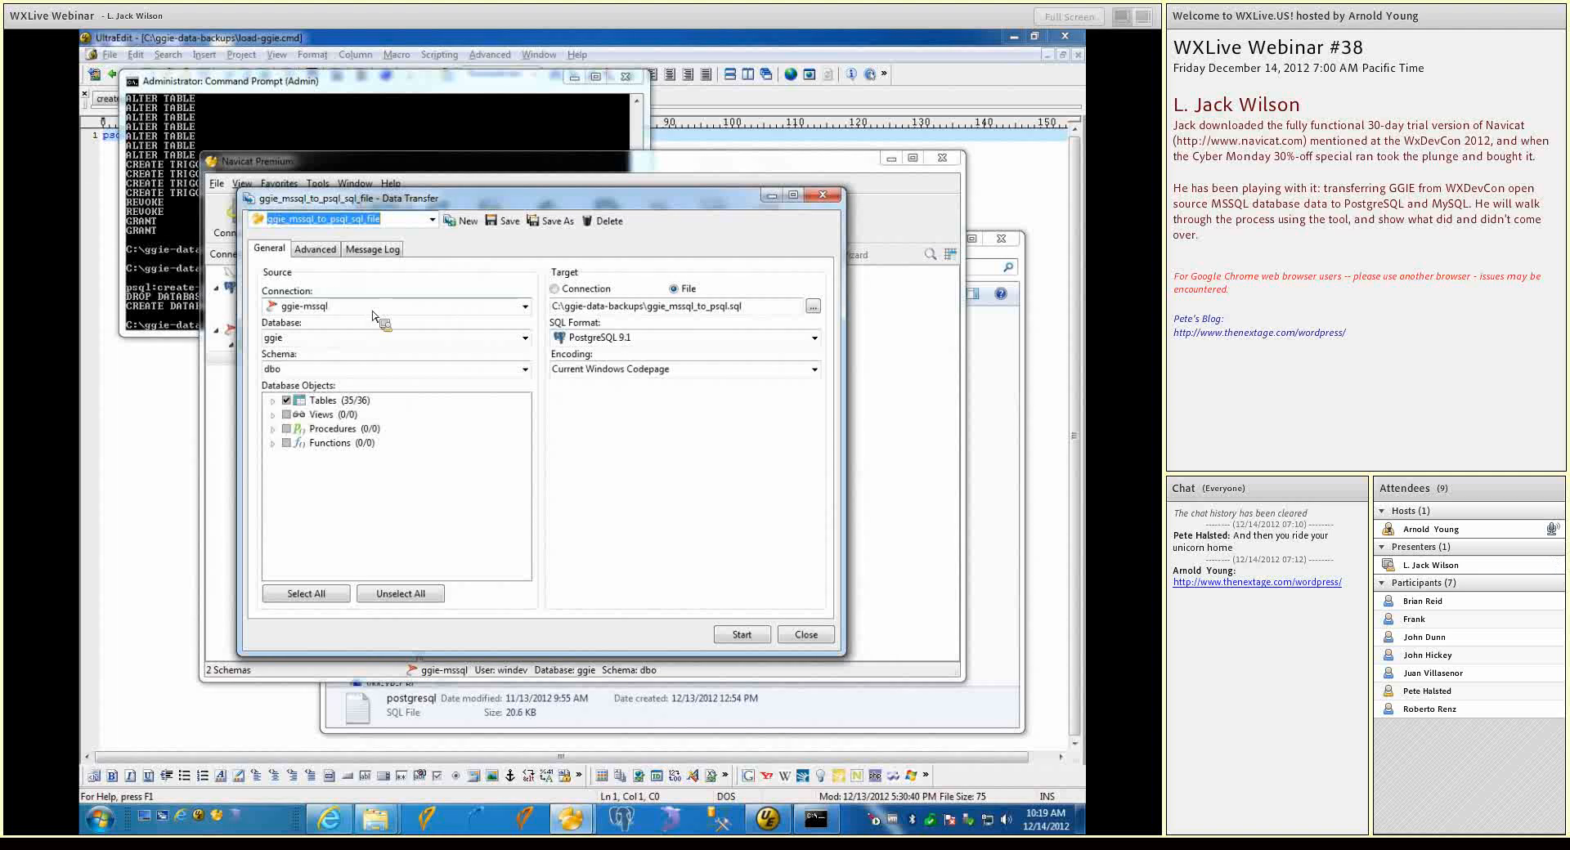
Review the tables selected for transfer and the available SQL formats, and show the advanced transfer options
left_click(275, 401)
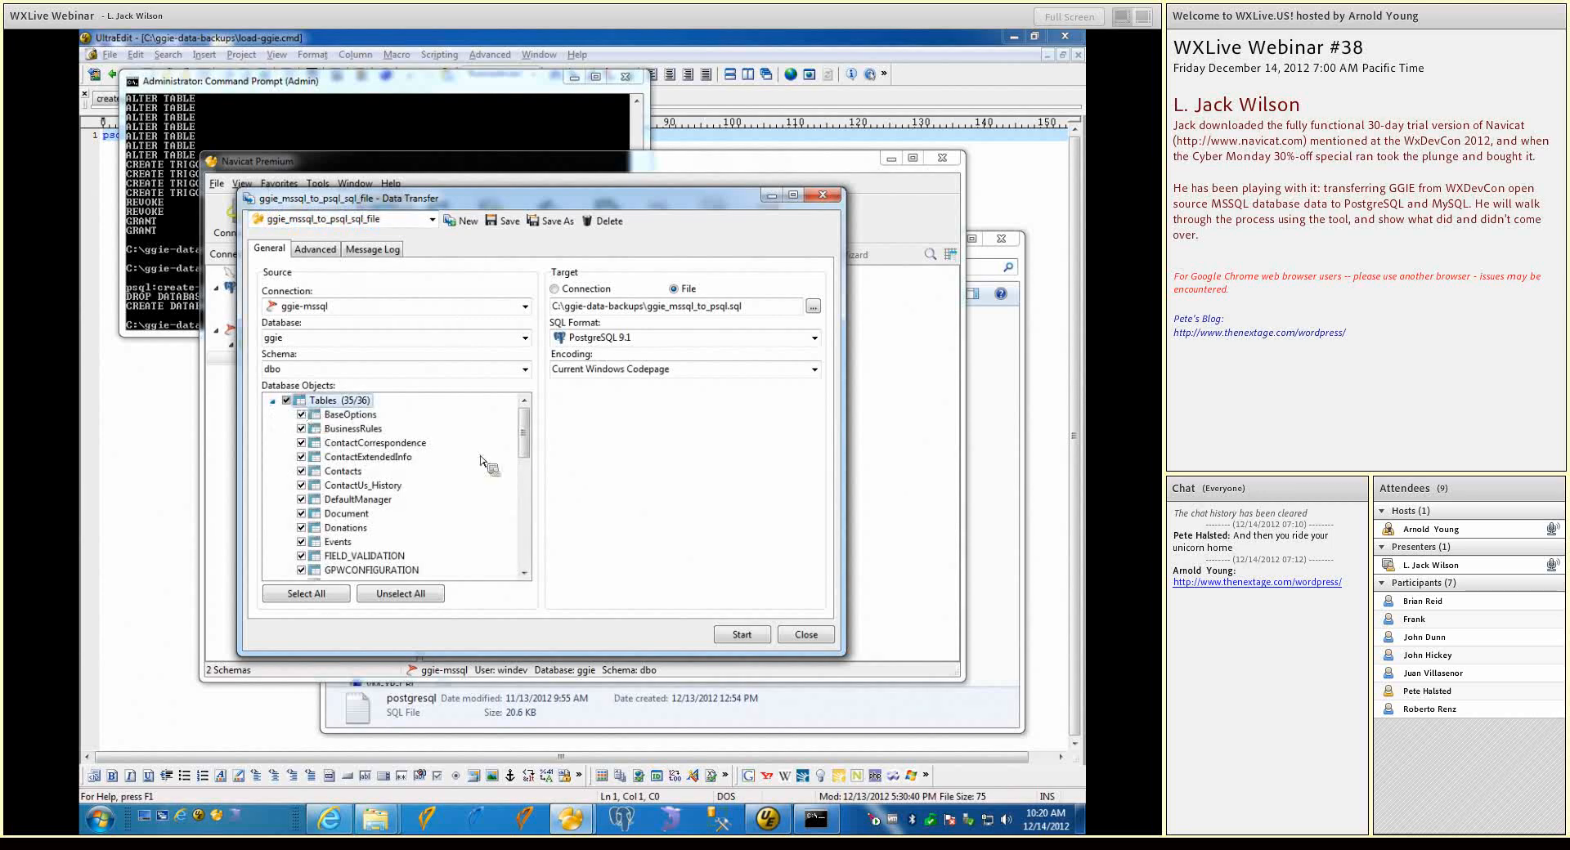
left_click_drag(524, 434, 518, 514)
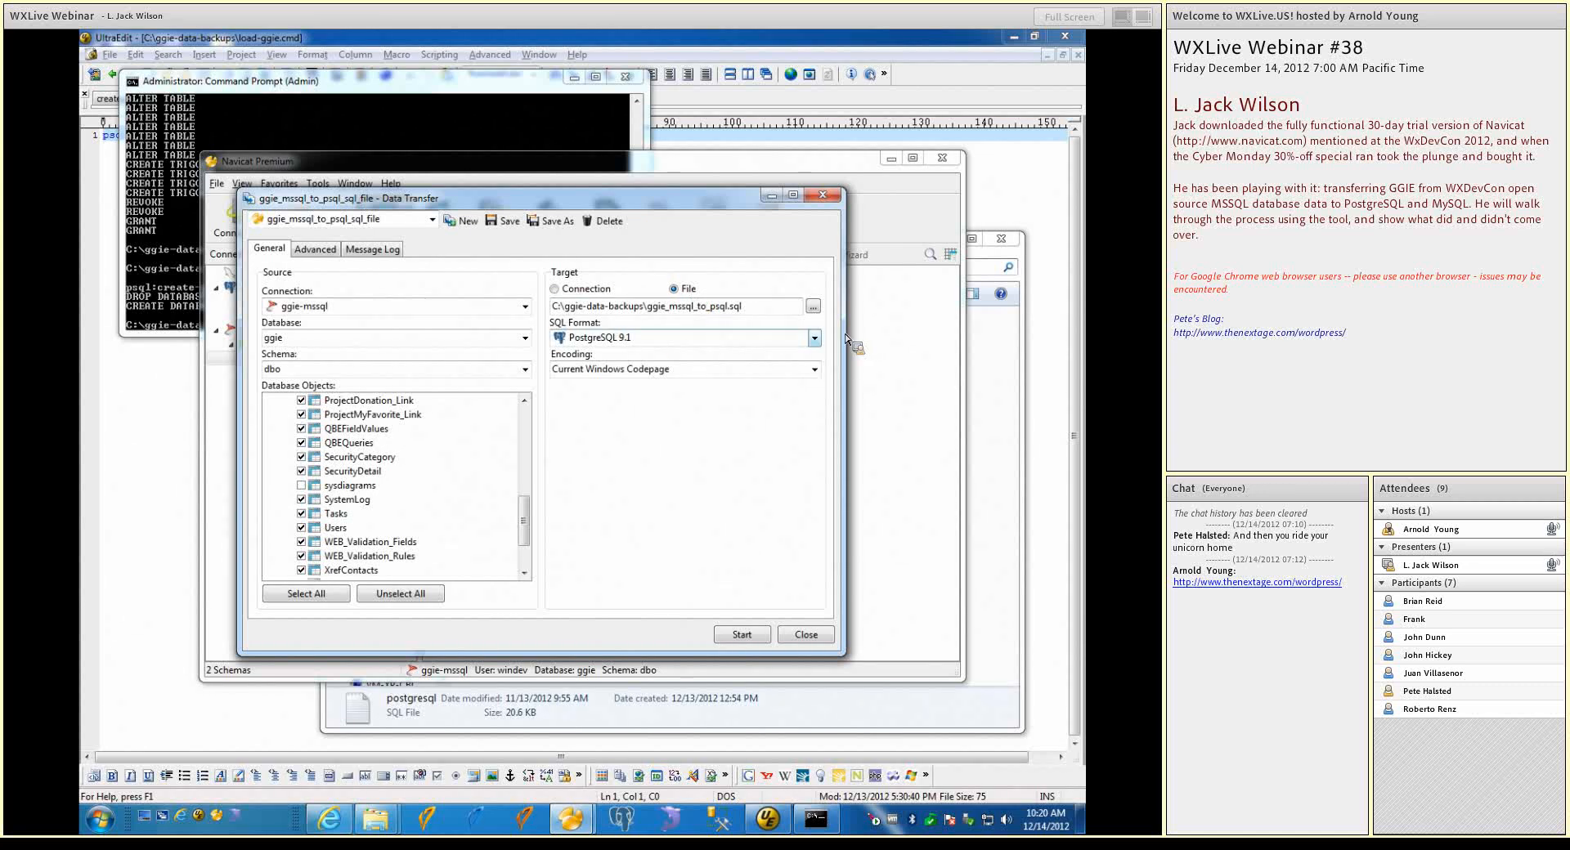
left_click(816, 339)
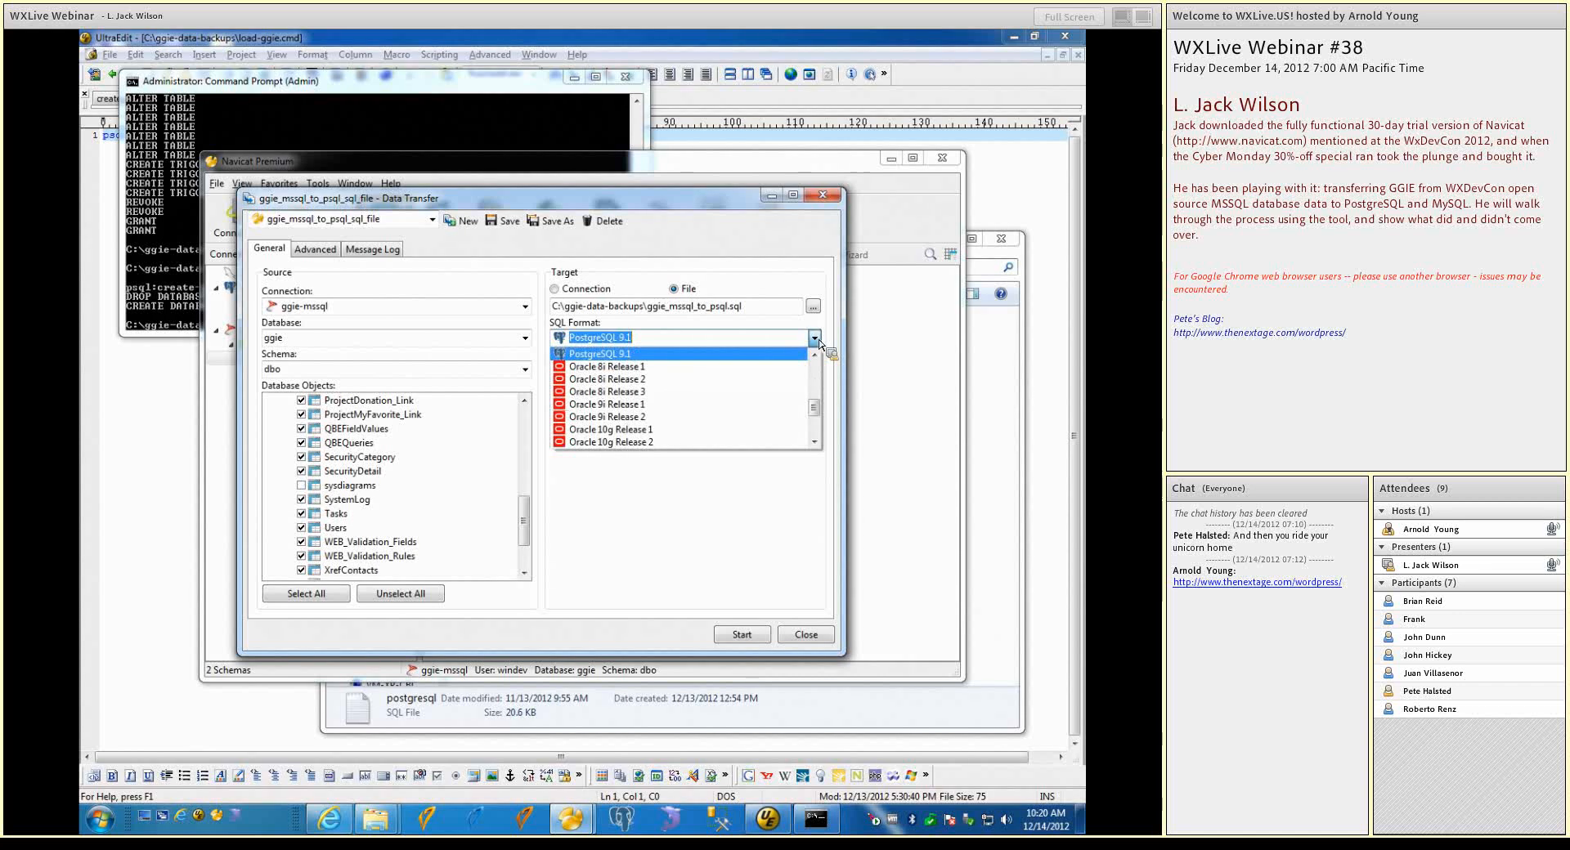
left_click(818, 343)
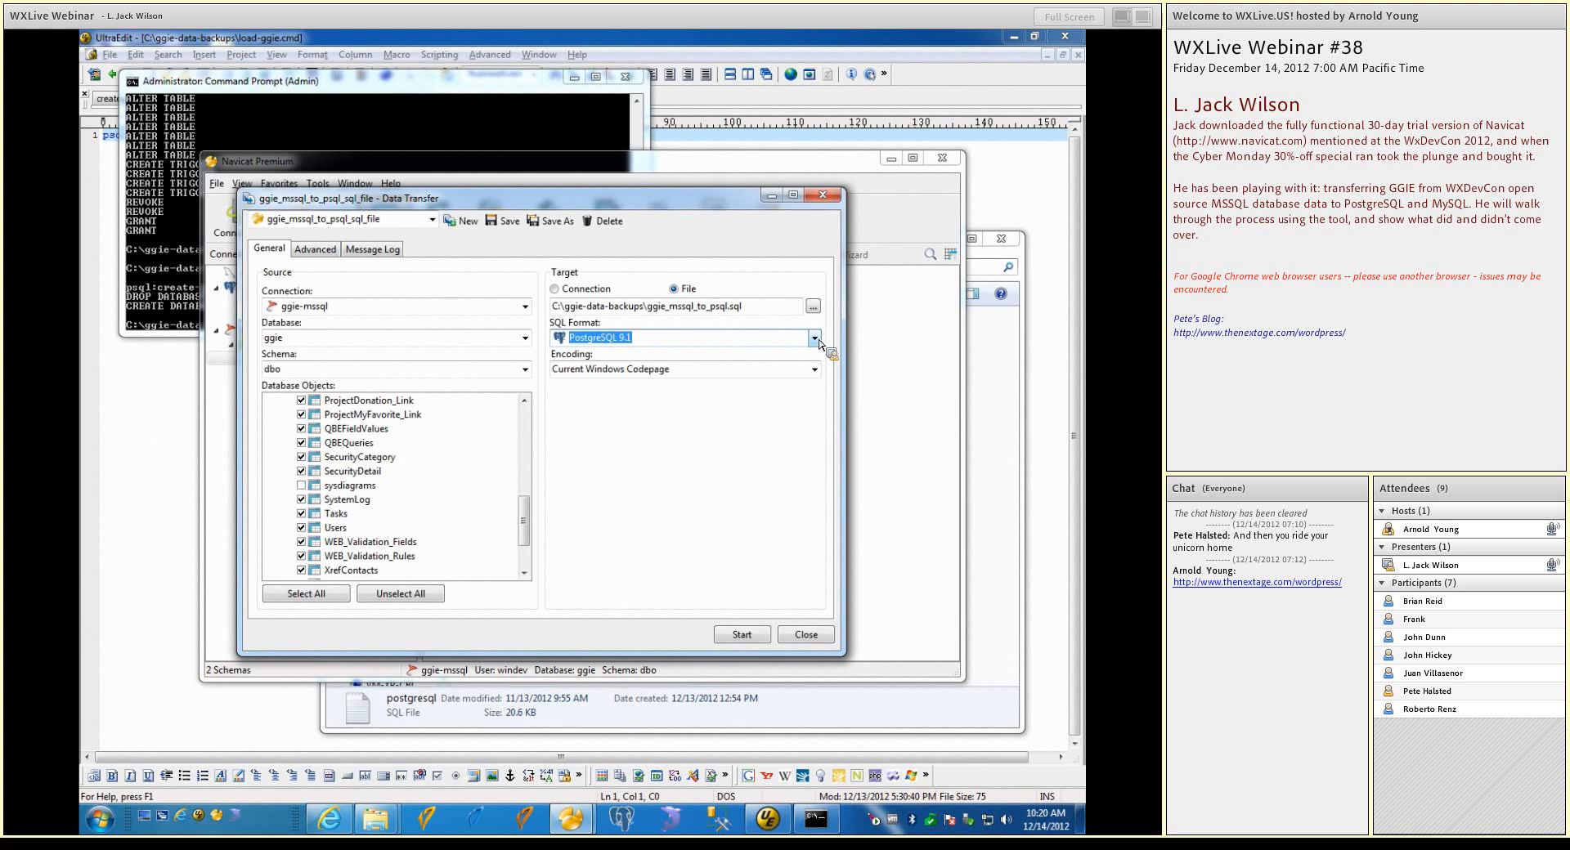
left_click(315, 249)
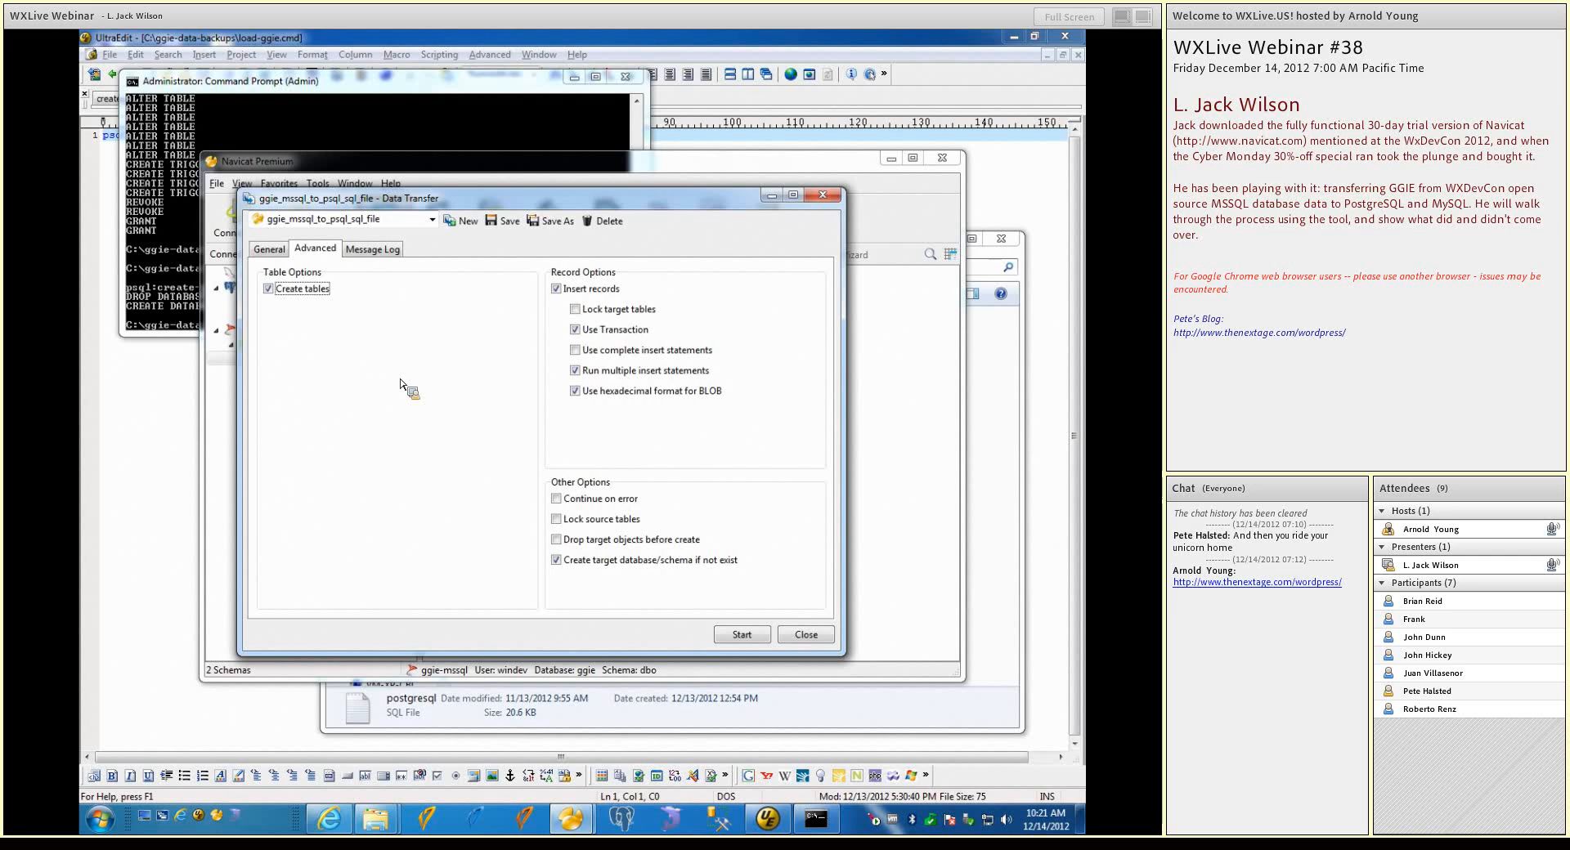
Turn off table creation in the transfer options and run the transfer of the ggie-mssql records to ggie_mssql_to_psql.sql
left_click(273, 292)
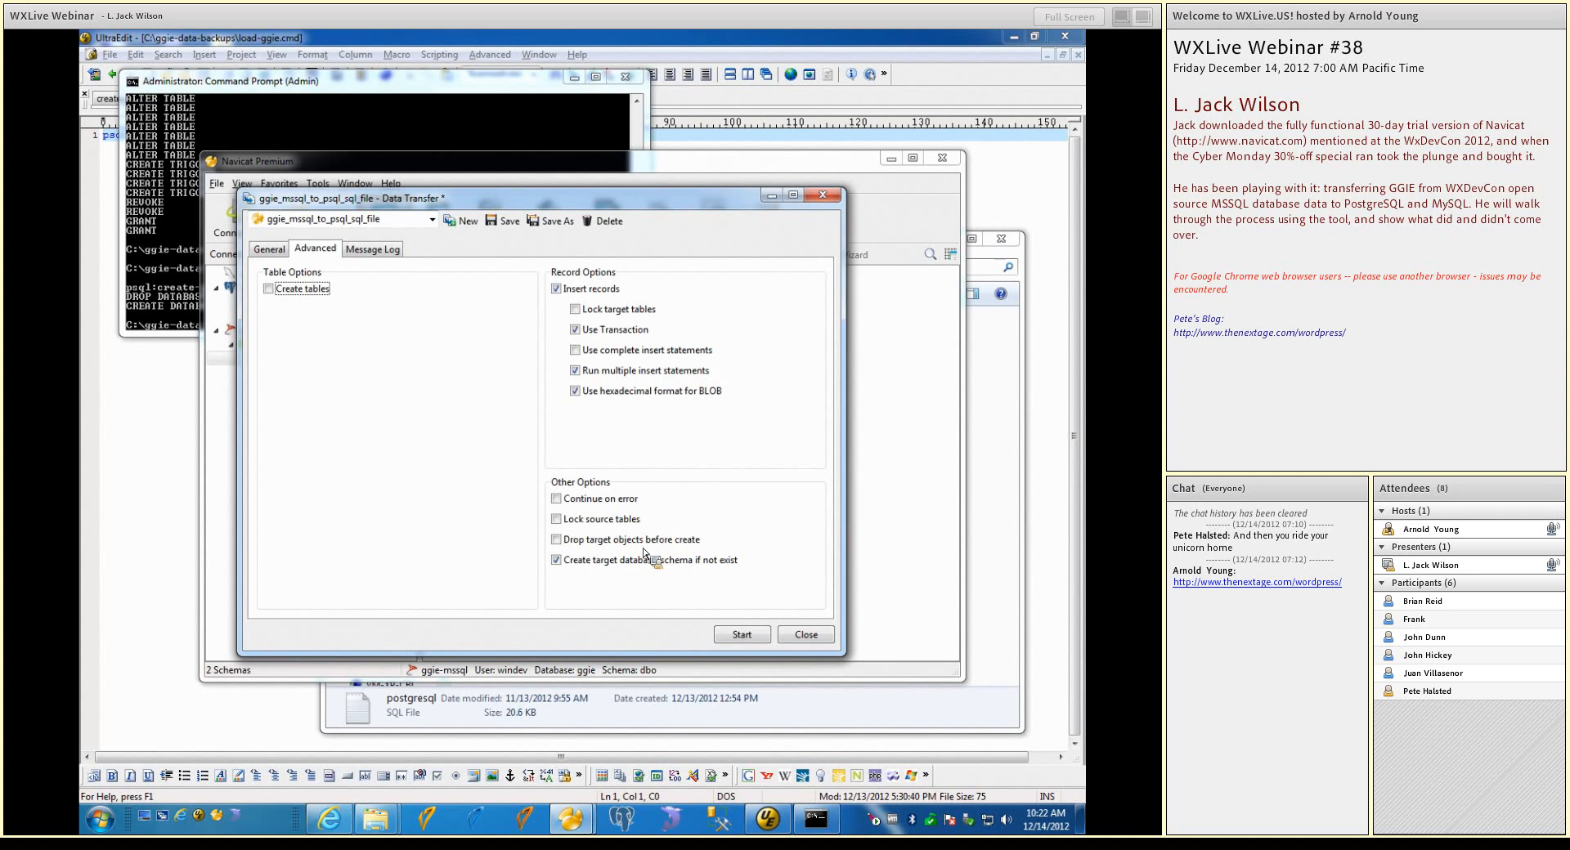
left_click(278, 252)
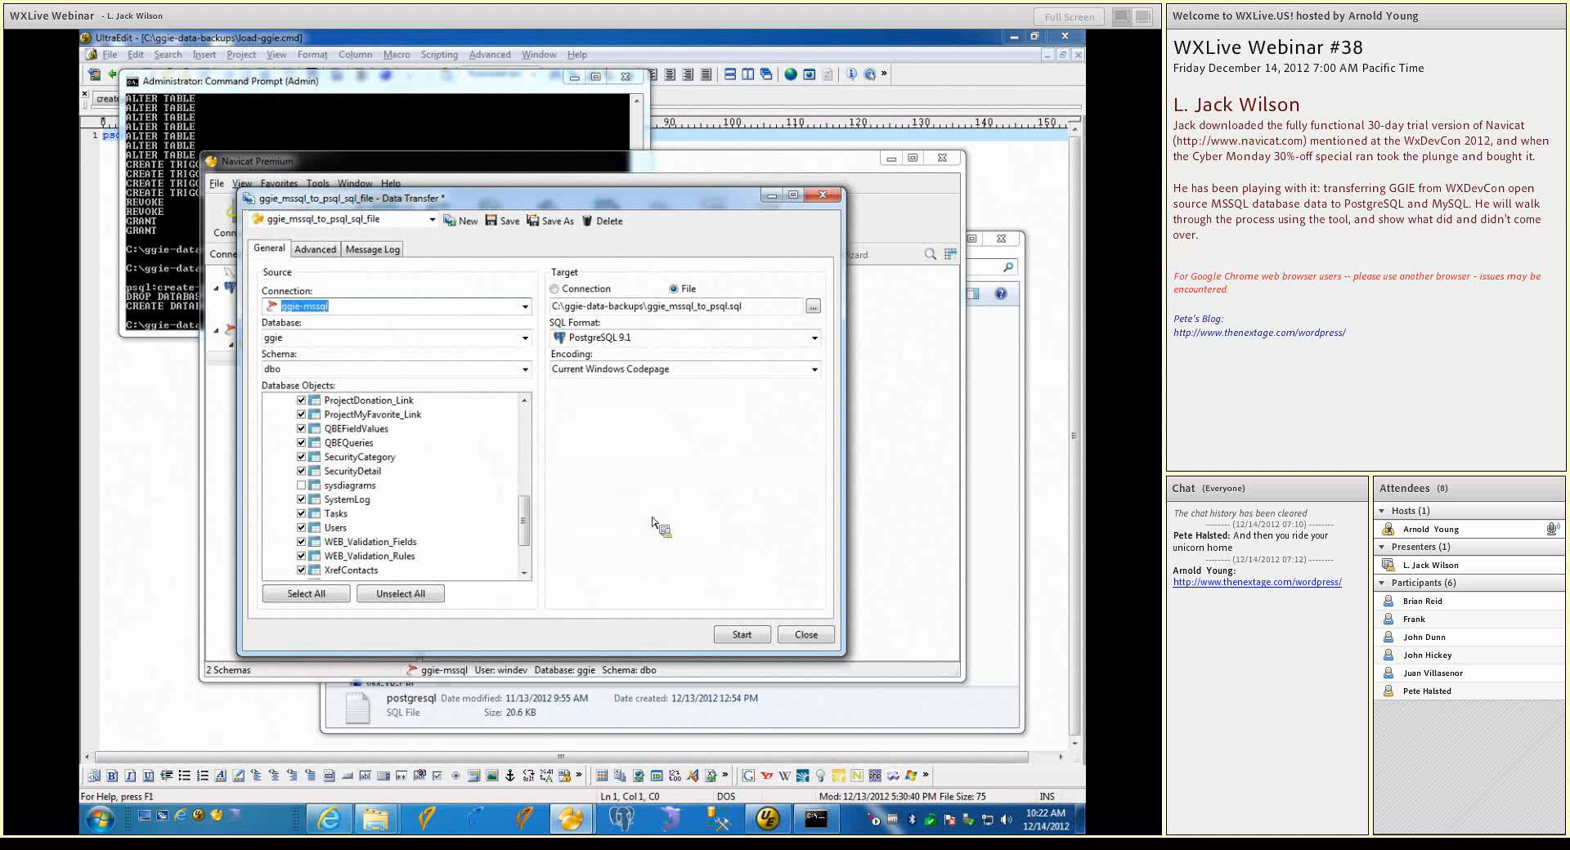
left_click(749, 638)
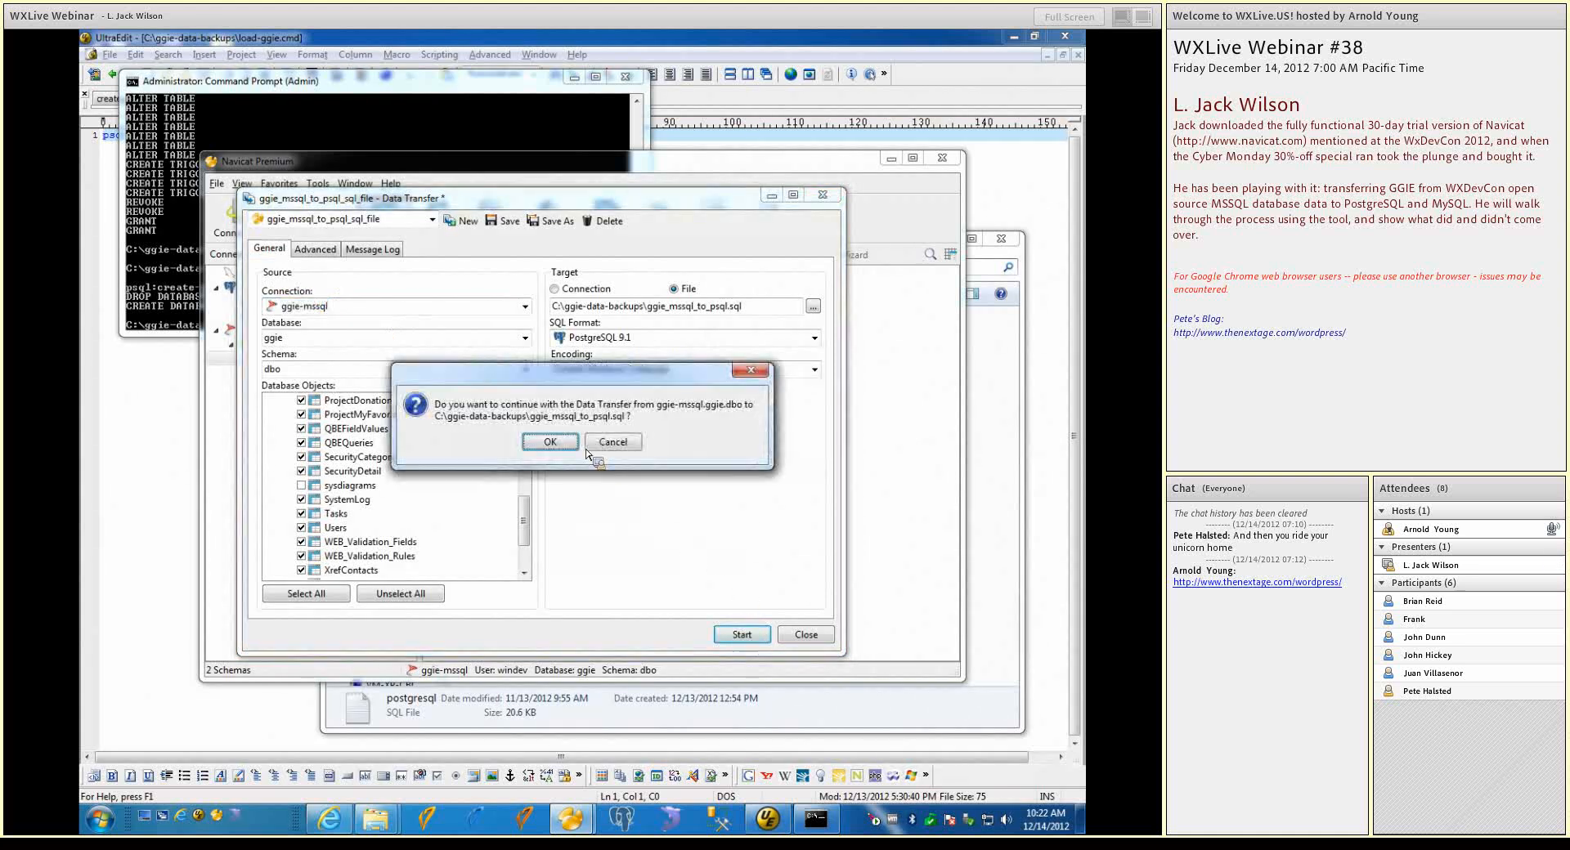
left_click(551, 442)
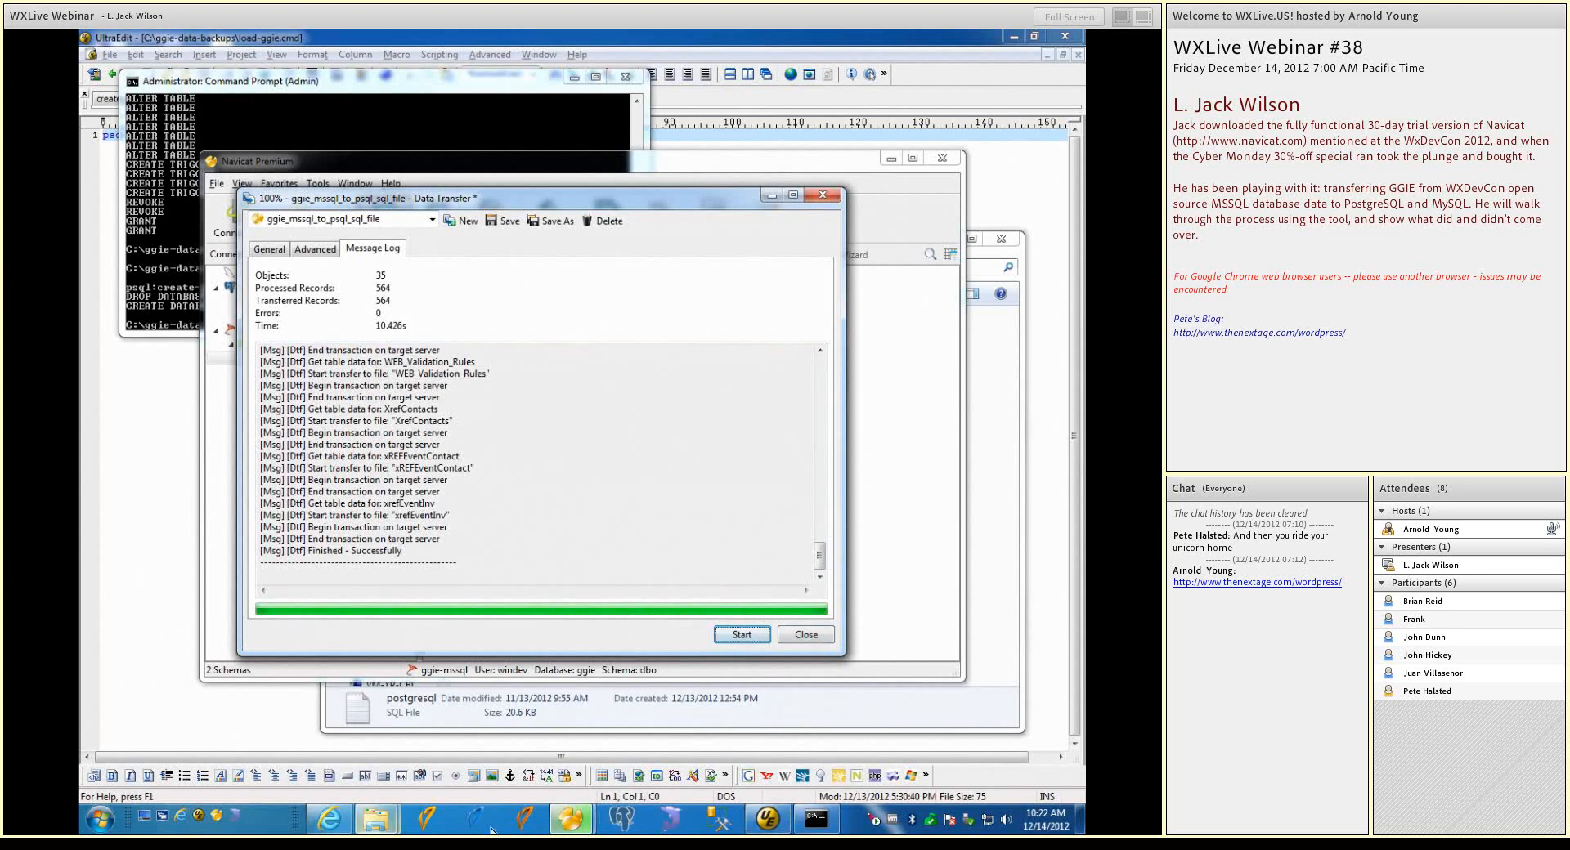
In the ggie-data-backups folder, sort the files by date modified, open ggie_mssql_to_psql.sql in UltraEdit and look through its first records
mouse_move(374, 829)
left_click(435, 728)
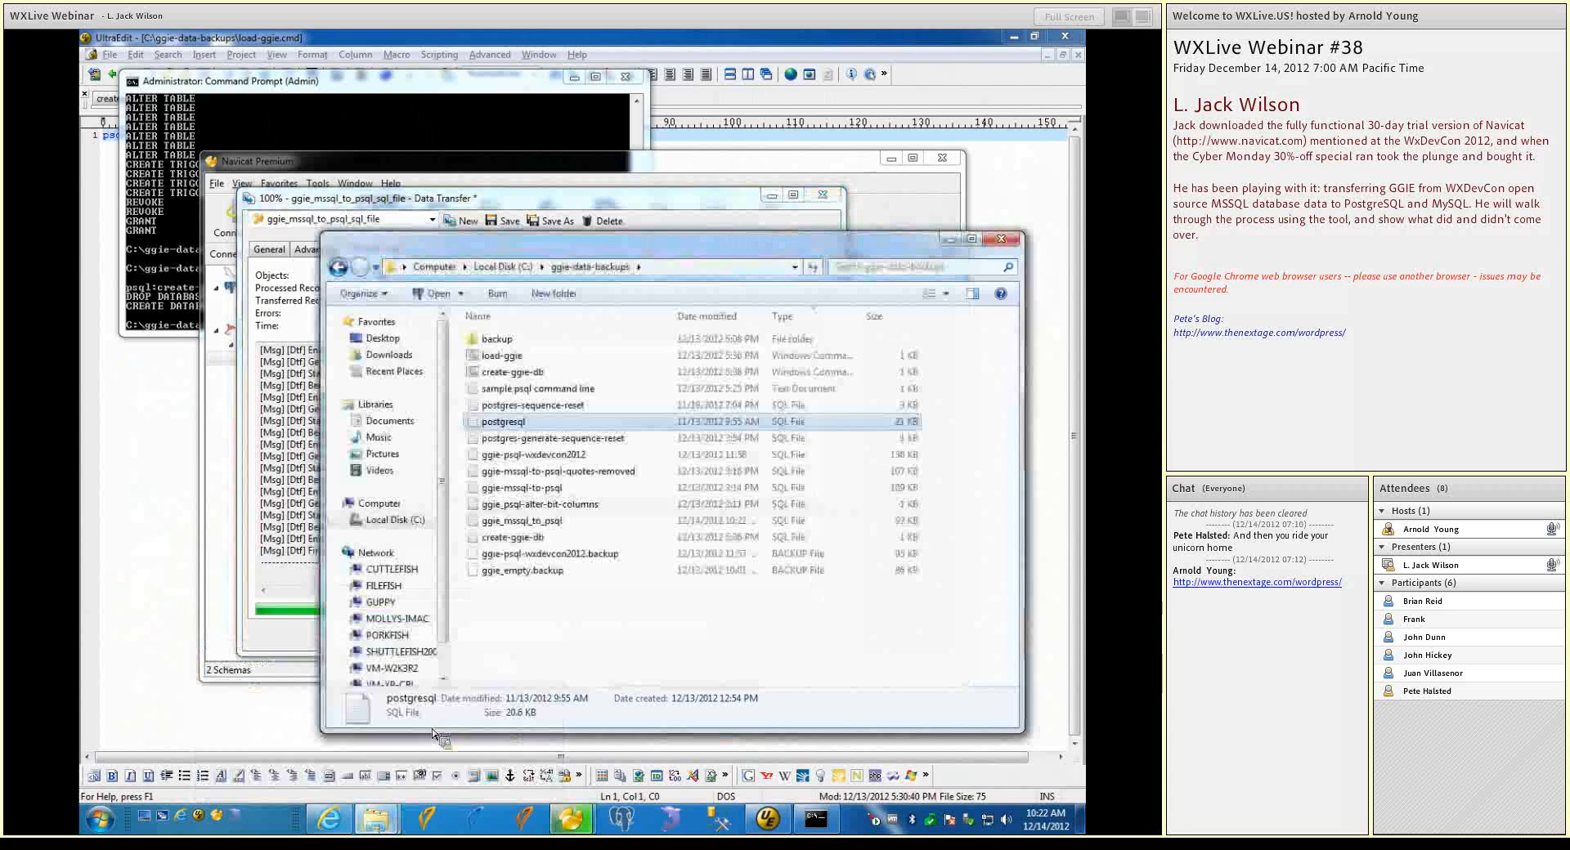
left_click(687, 320)
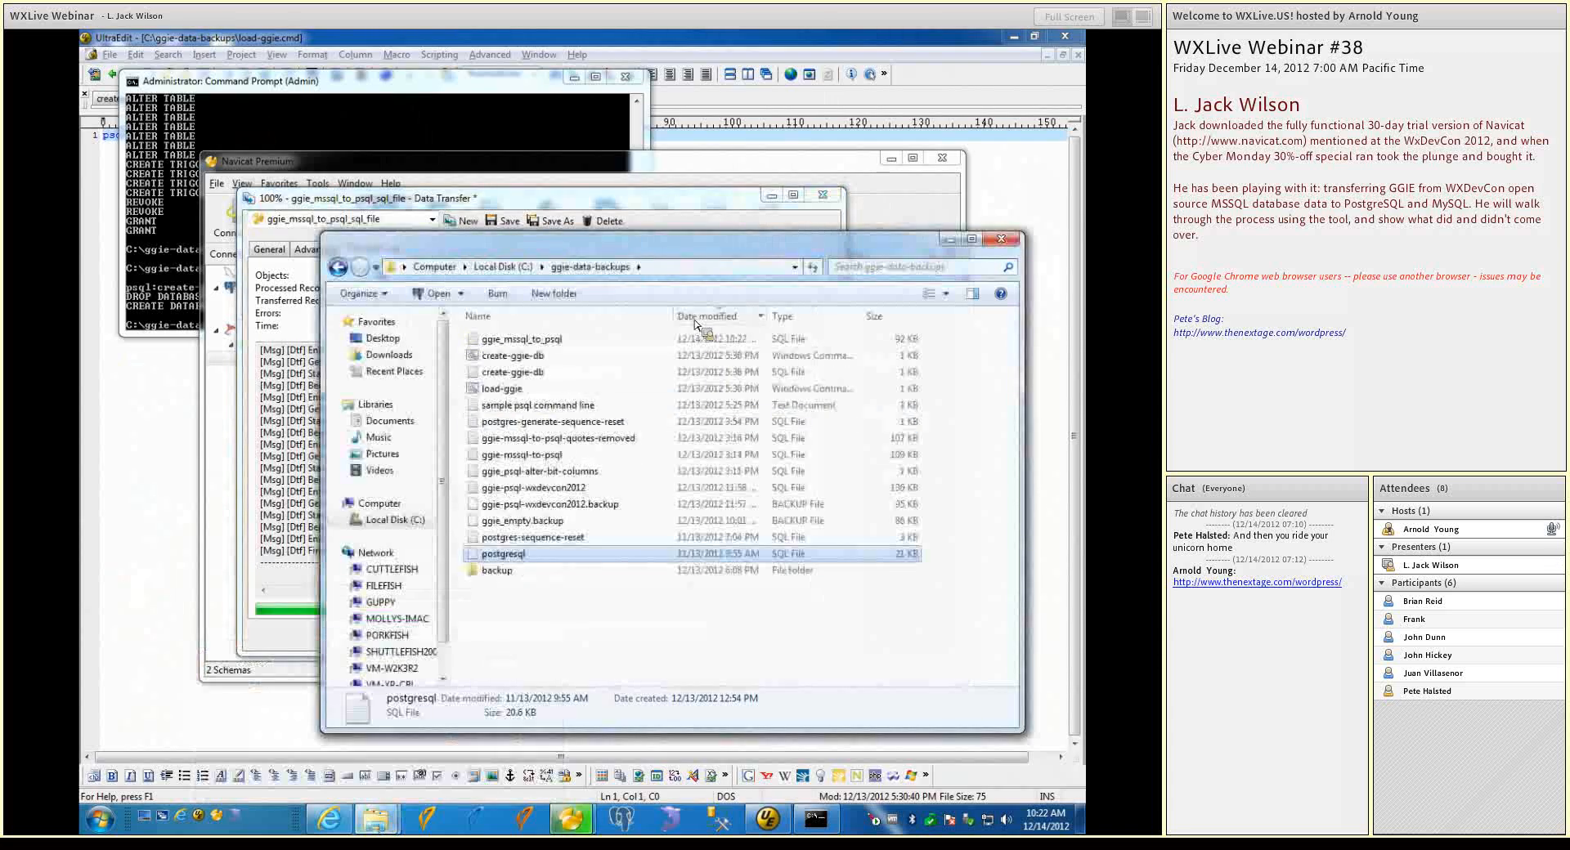
right_click(479, 346)
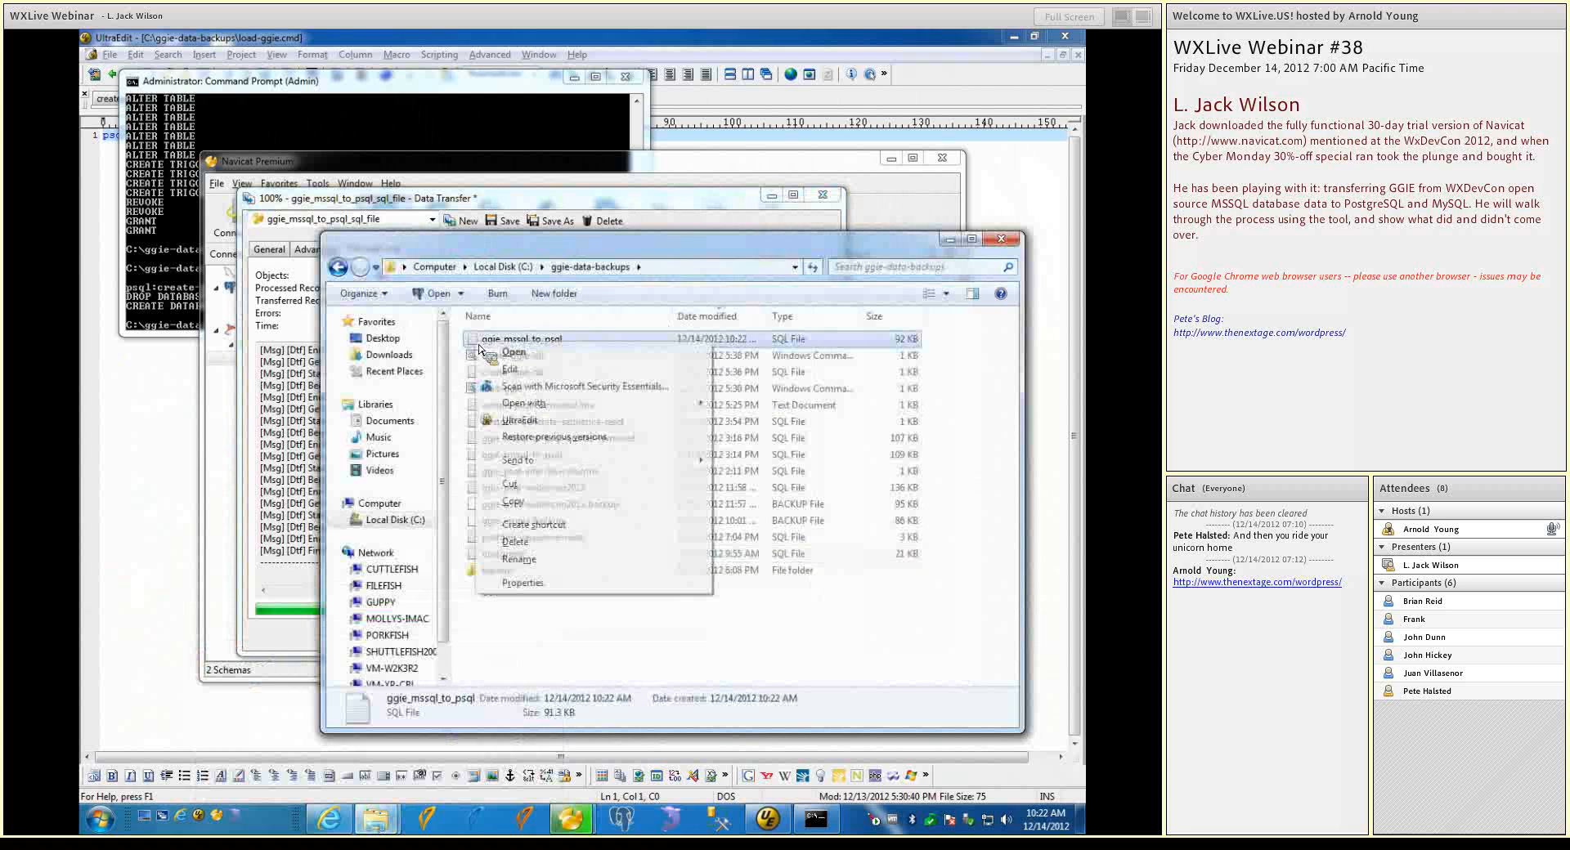
left_click(515, 421)
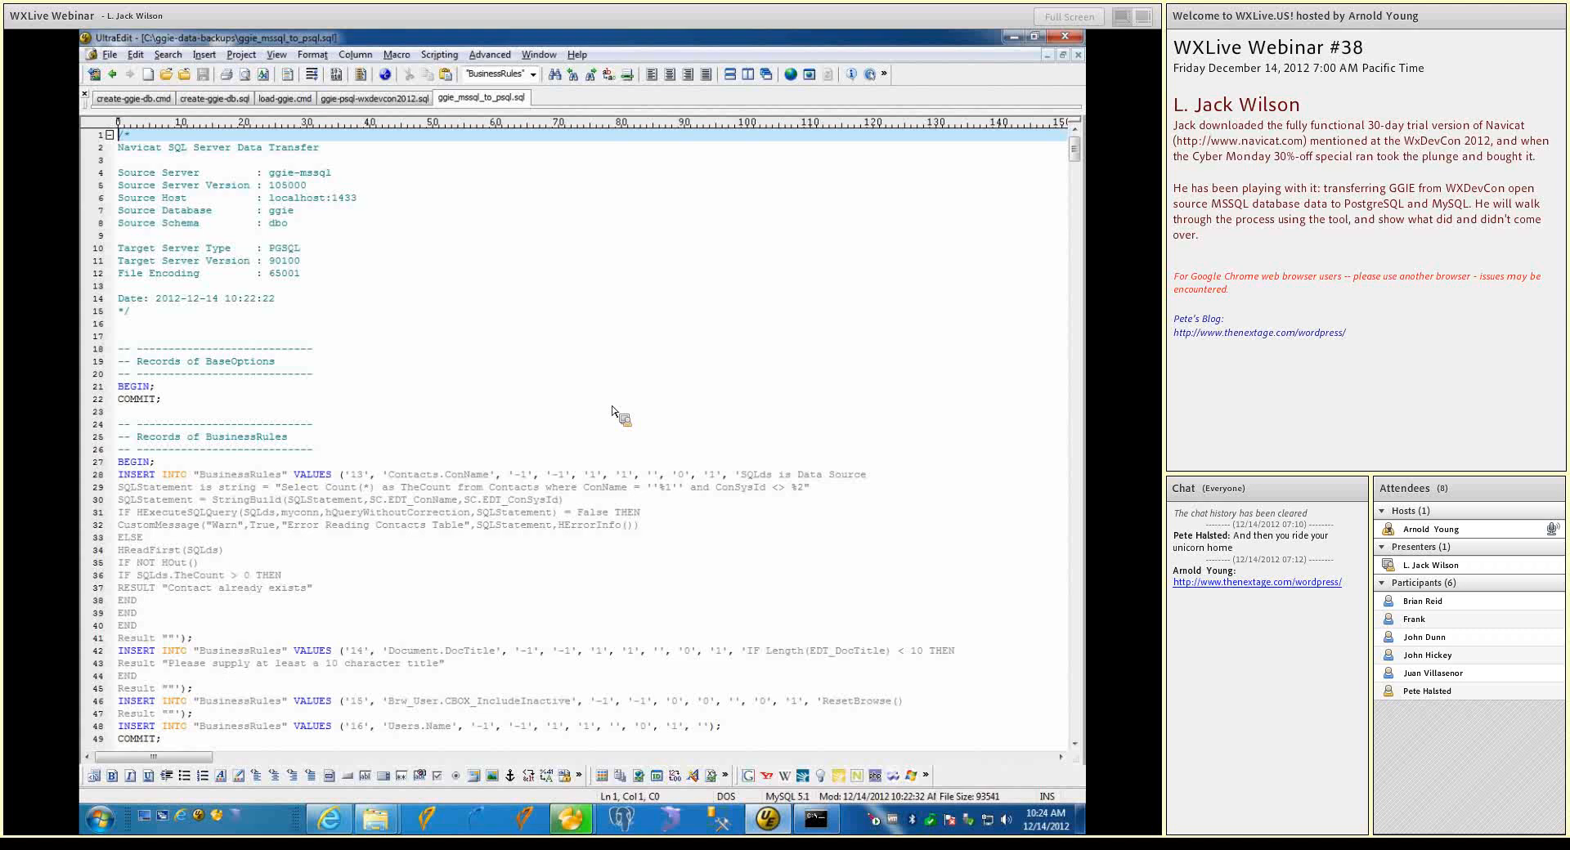
left_click(897, 504)
scroll(897, 505, "down", 4)
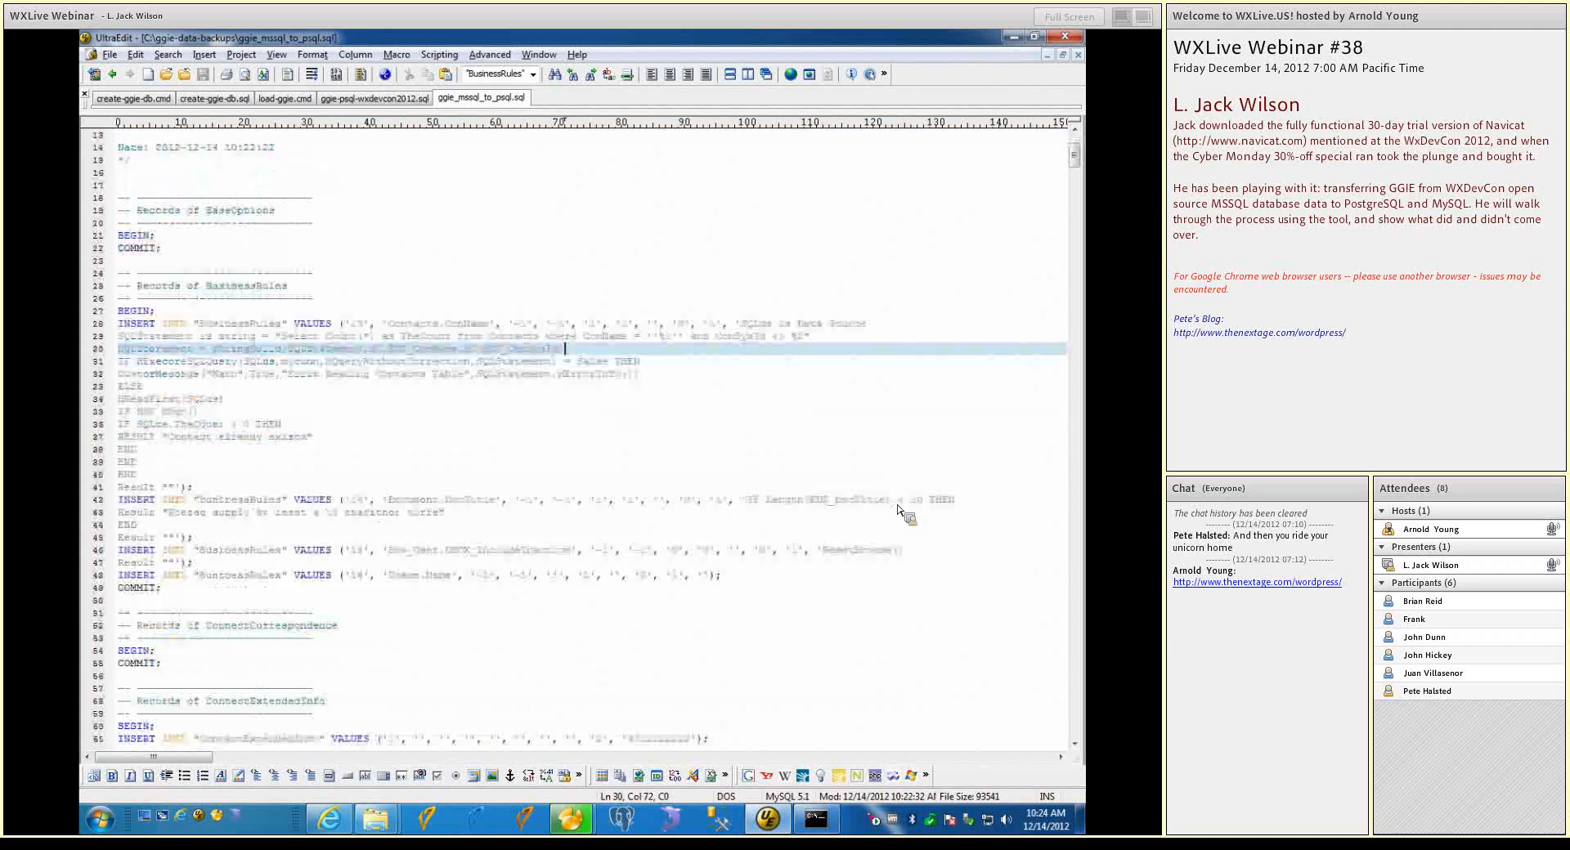
scroll(897, 505, "up", 3)
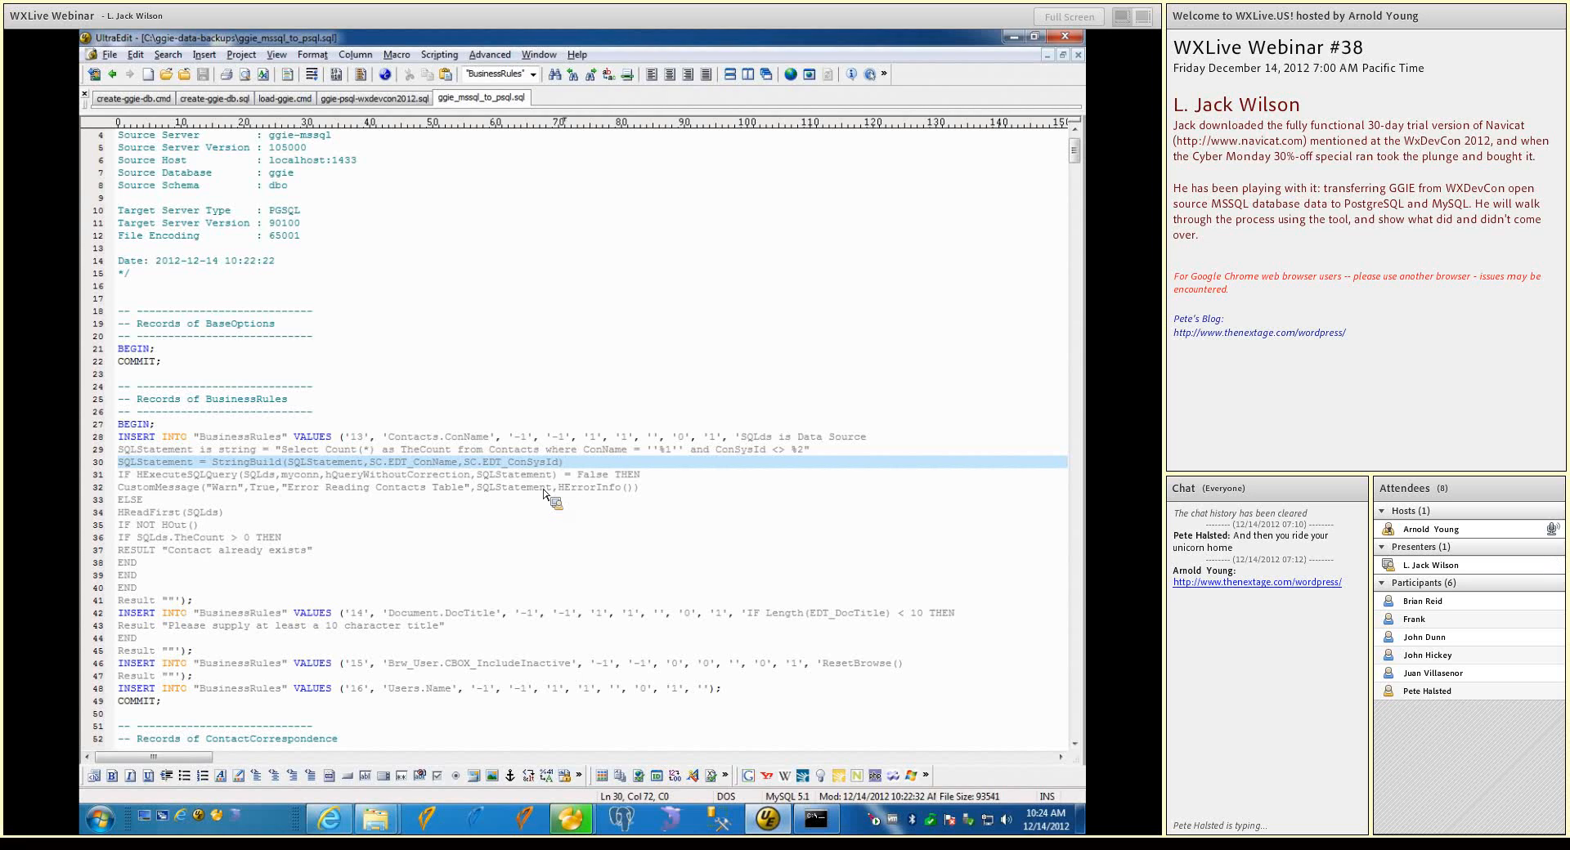
scroll(538, 474, "up", 1)
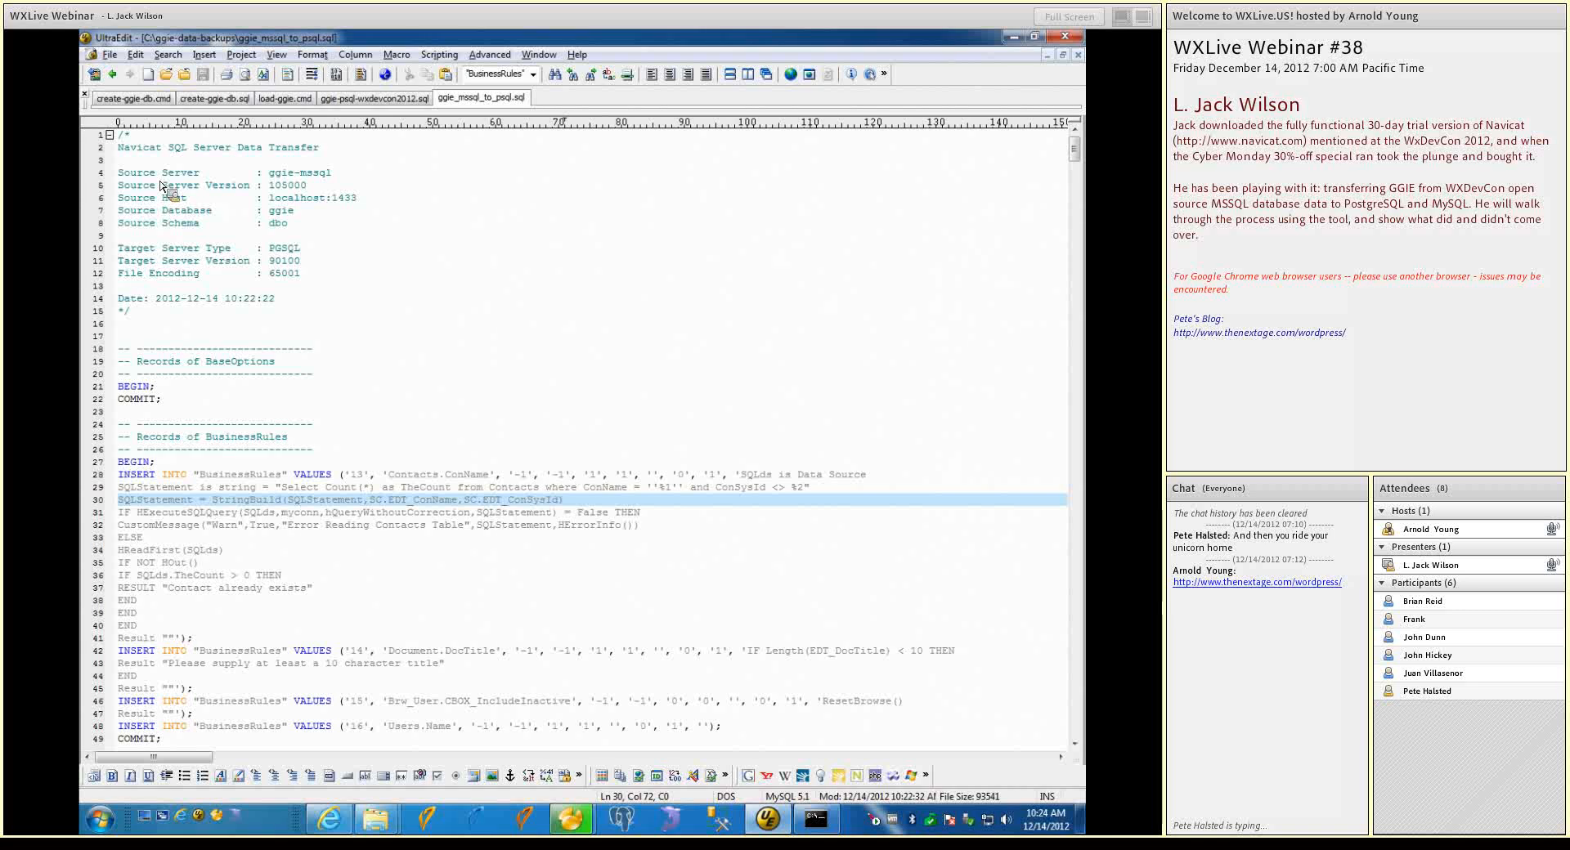
Try to remove all double quotes from the first 26 lines of the script, limiting the replacement to the selected text
left_click(122, 136)
key("shift+Down")
key("shift+Down")
key("shift+Down")
key("shift+Down")
key("shift+Down")
key("shift+Down")
left_click_drag(123, 136, 353, 453)
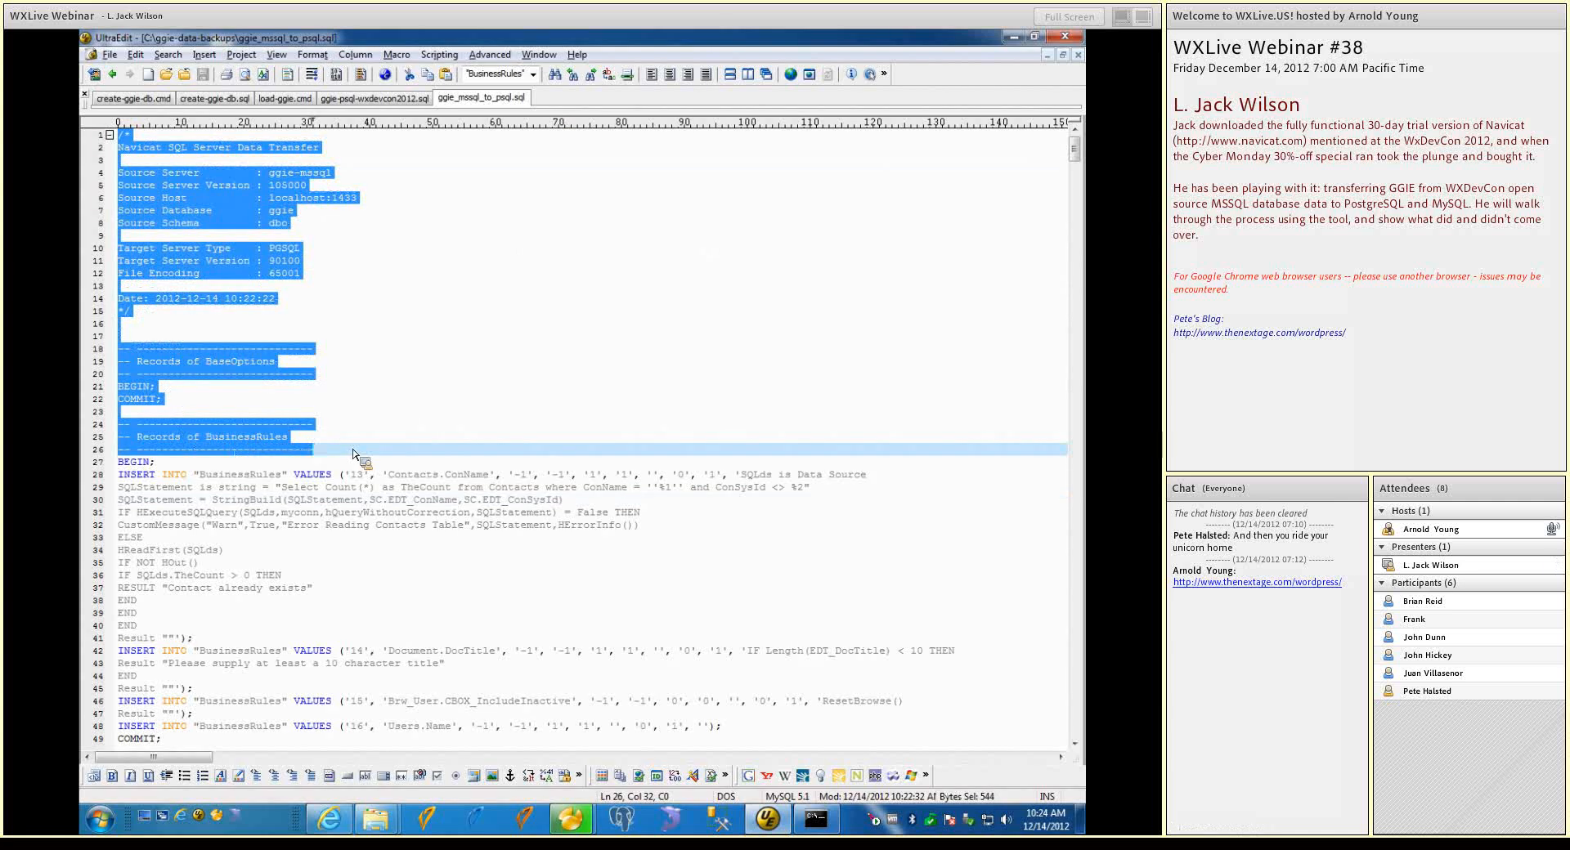
key("ctrl+r")
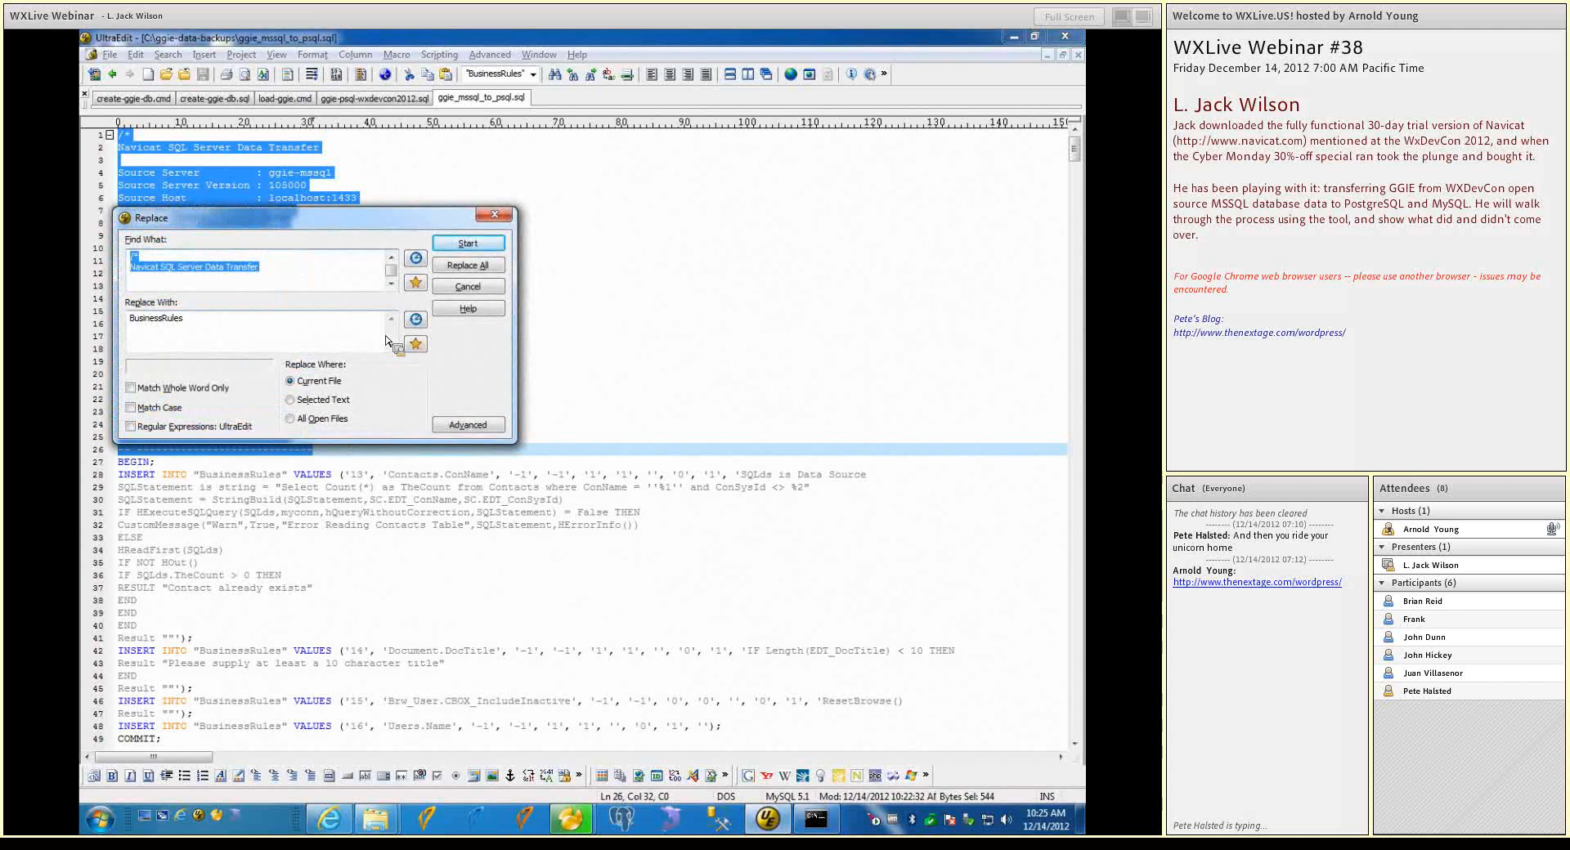
type("'")
key("Tab")
key("BackSpace")
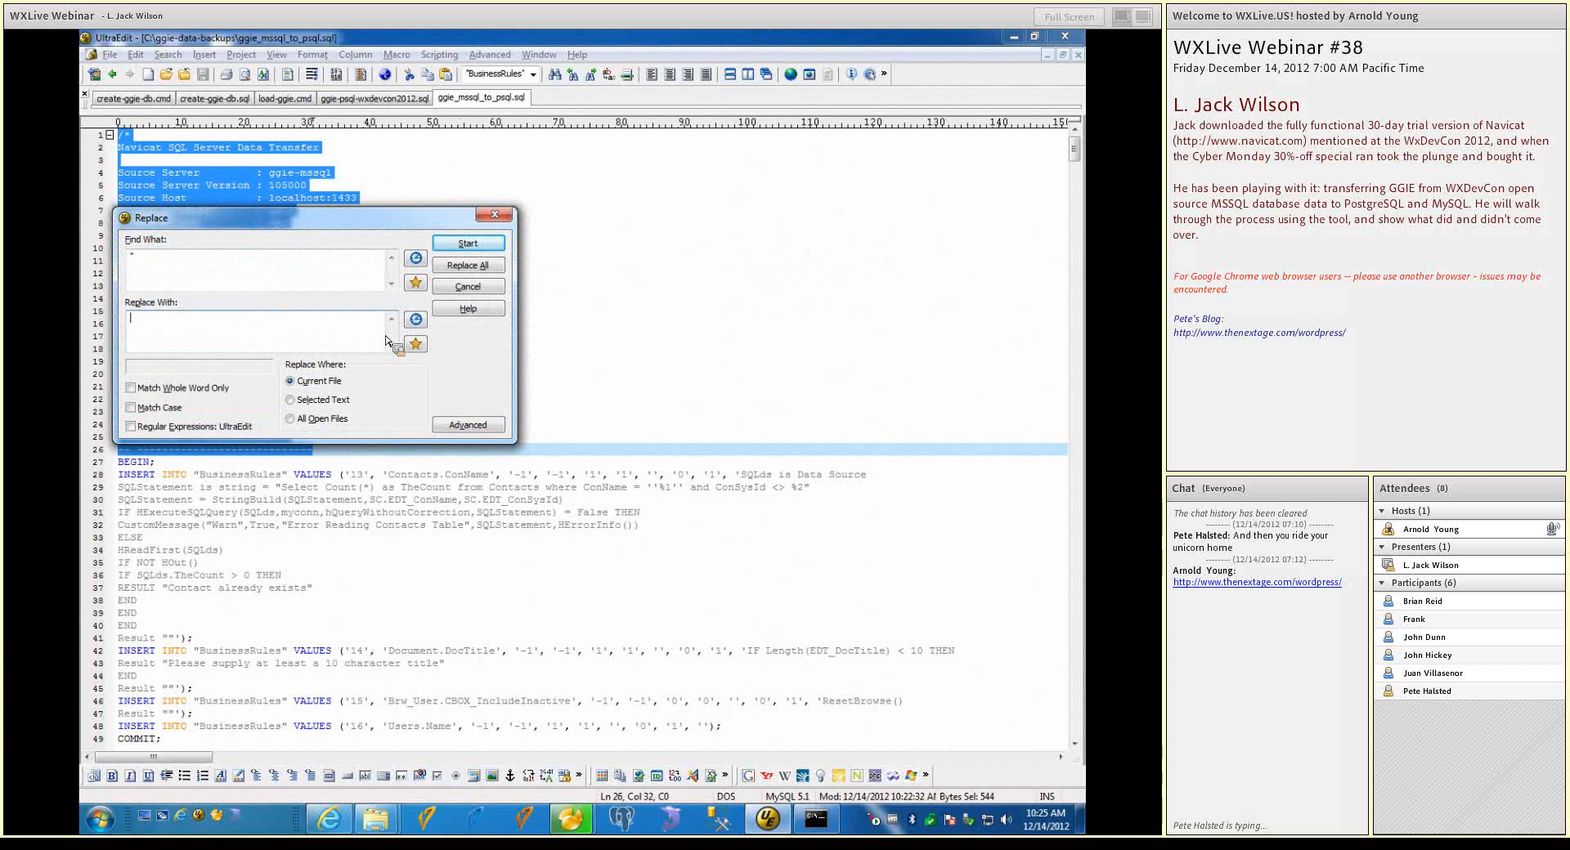
left_click(299, 402)
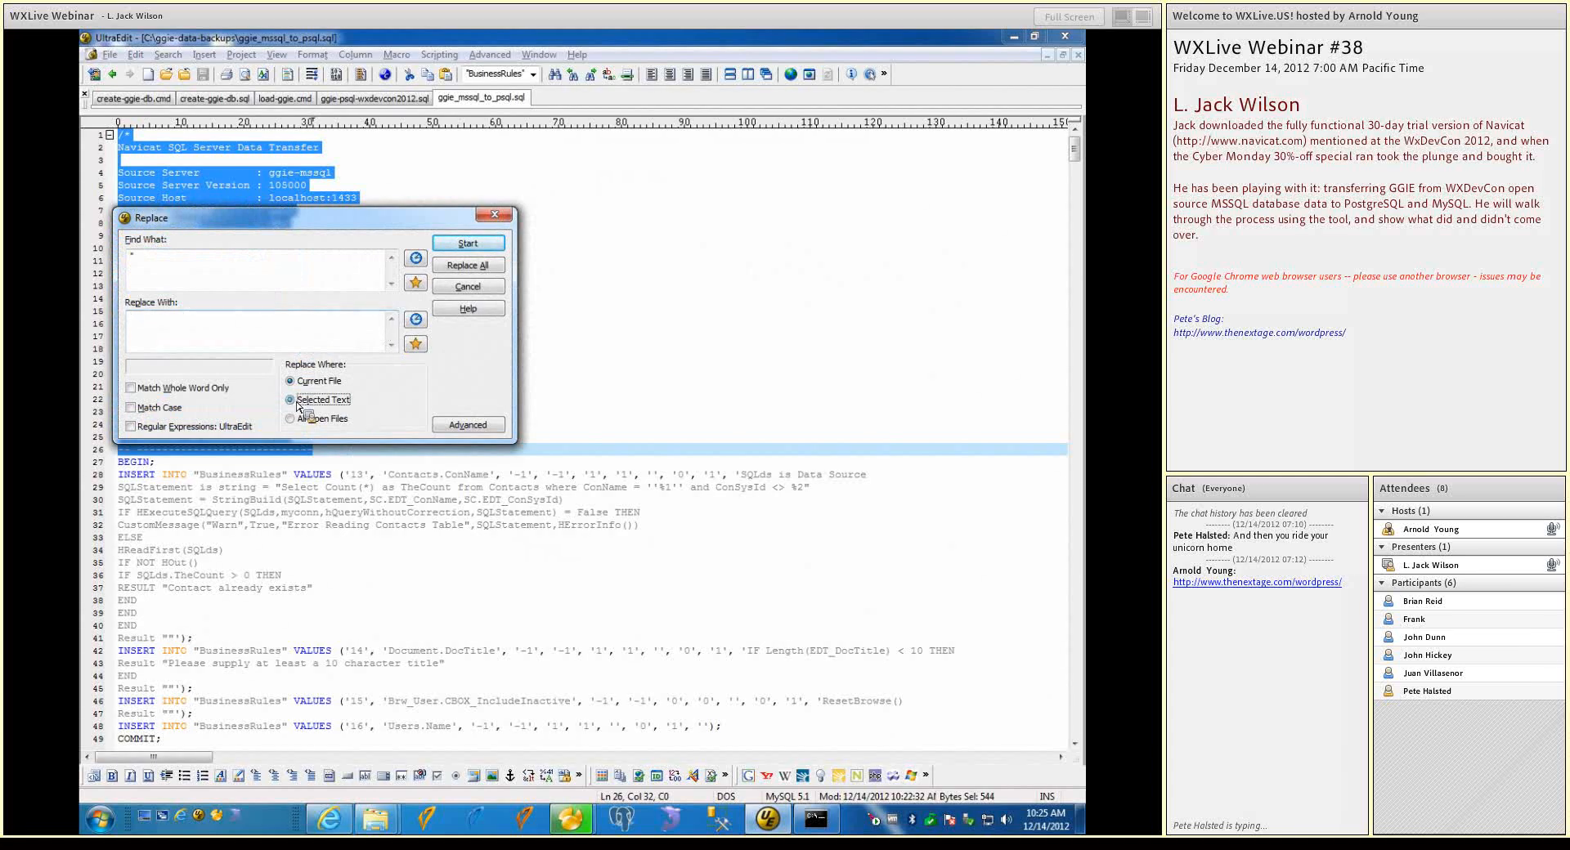
left_click(469, 246)
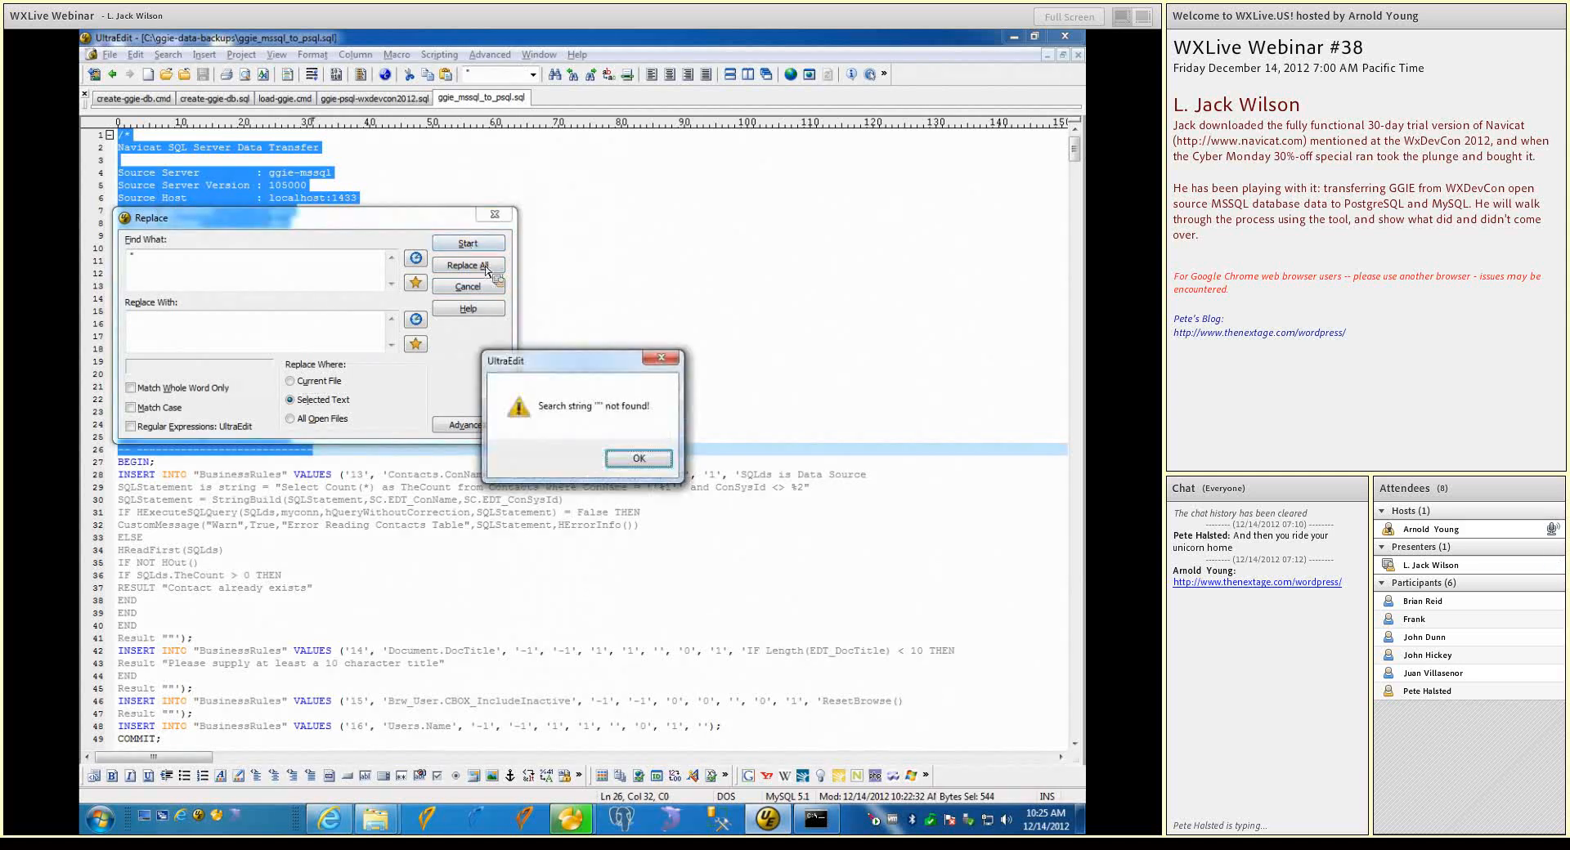
left_click(638, 455)
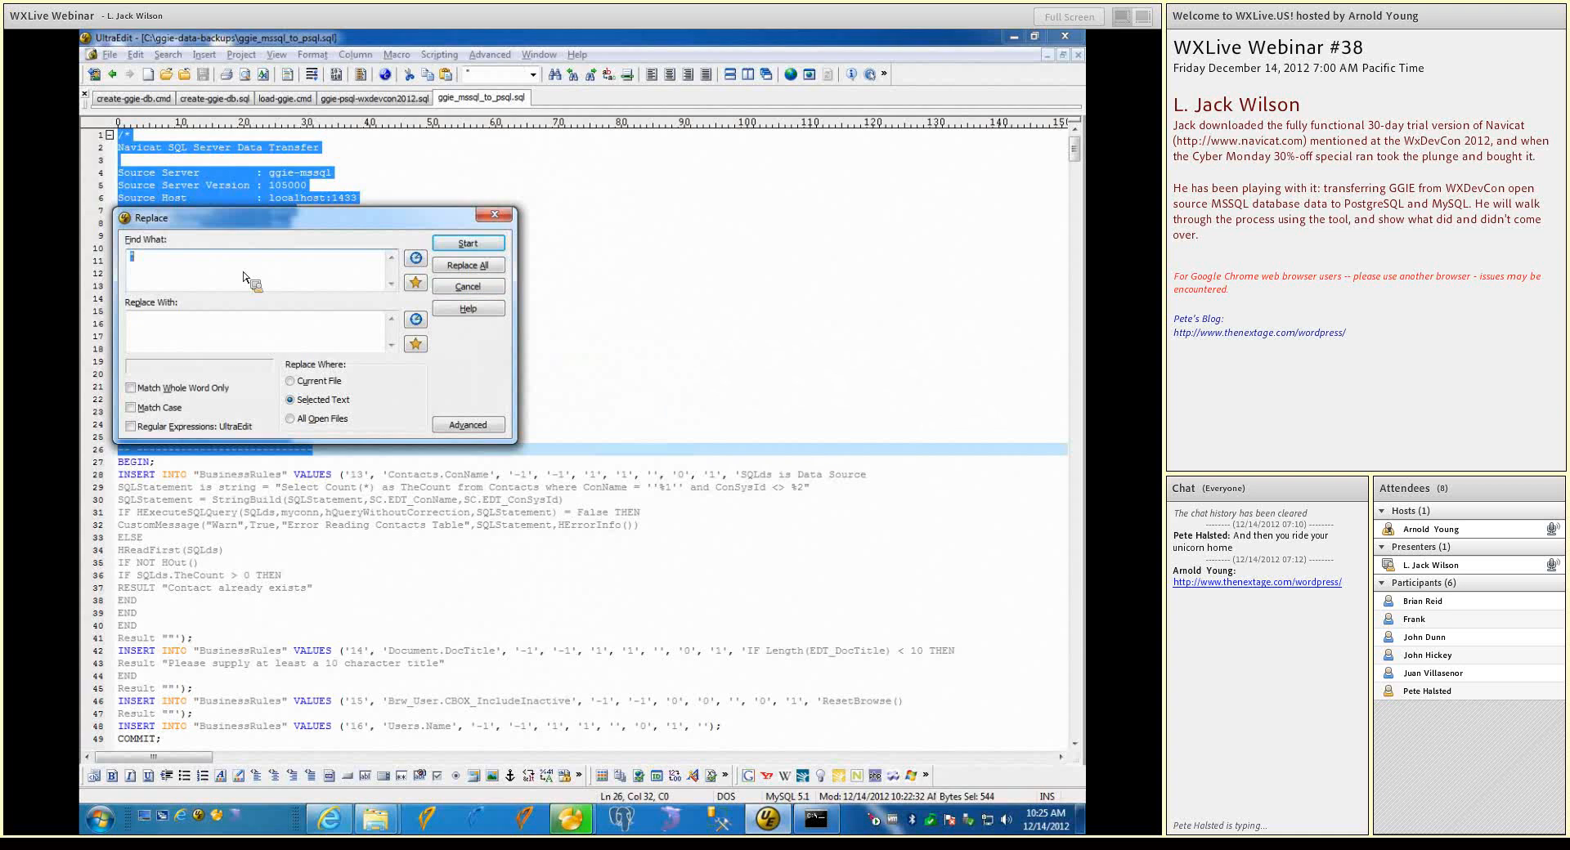
left_click(446, 287)
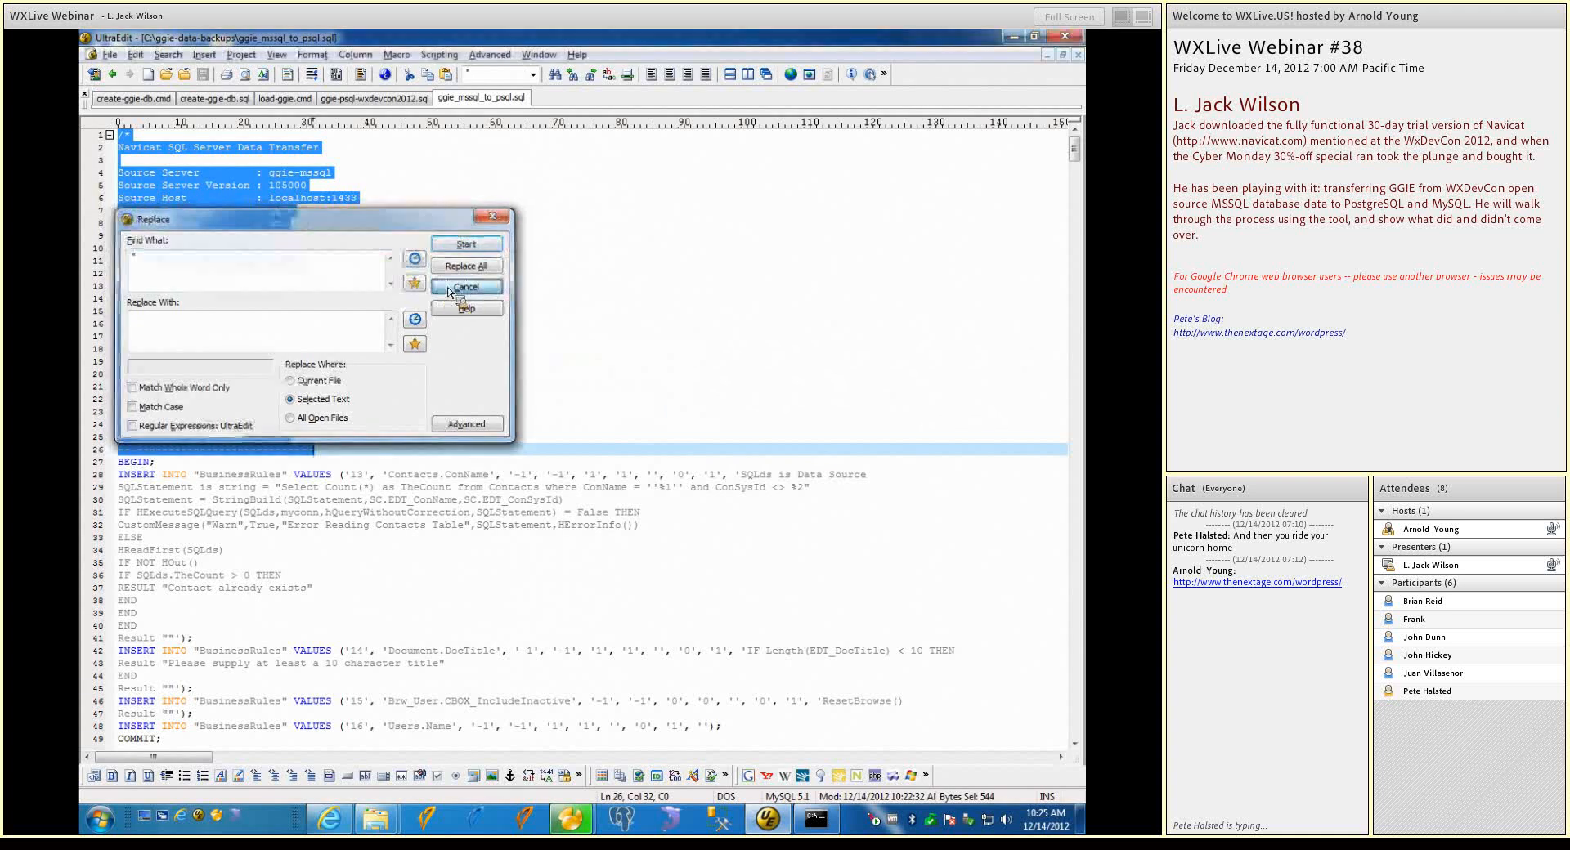
Replace every double quote with BusinessRules from the ContactCorrespondence records to the end of the file, and check the changed records
scroll(343, 642, "down", 4)
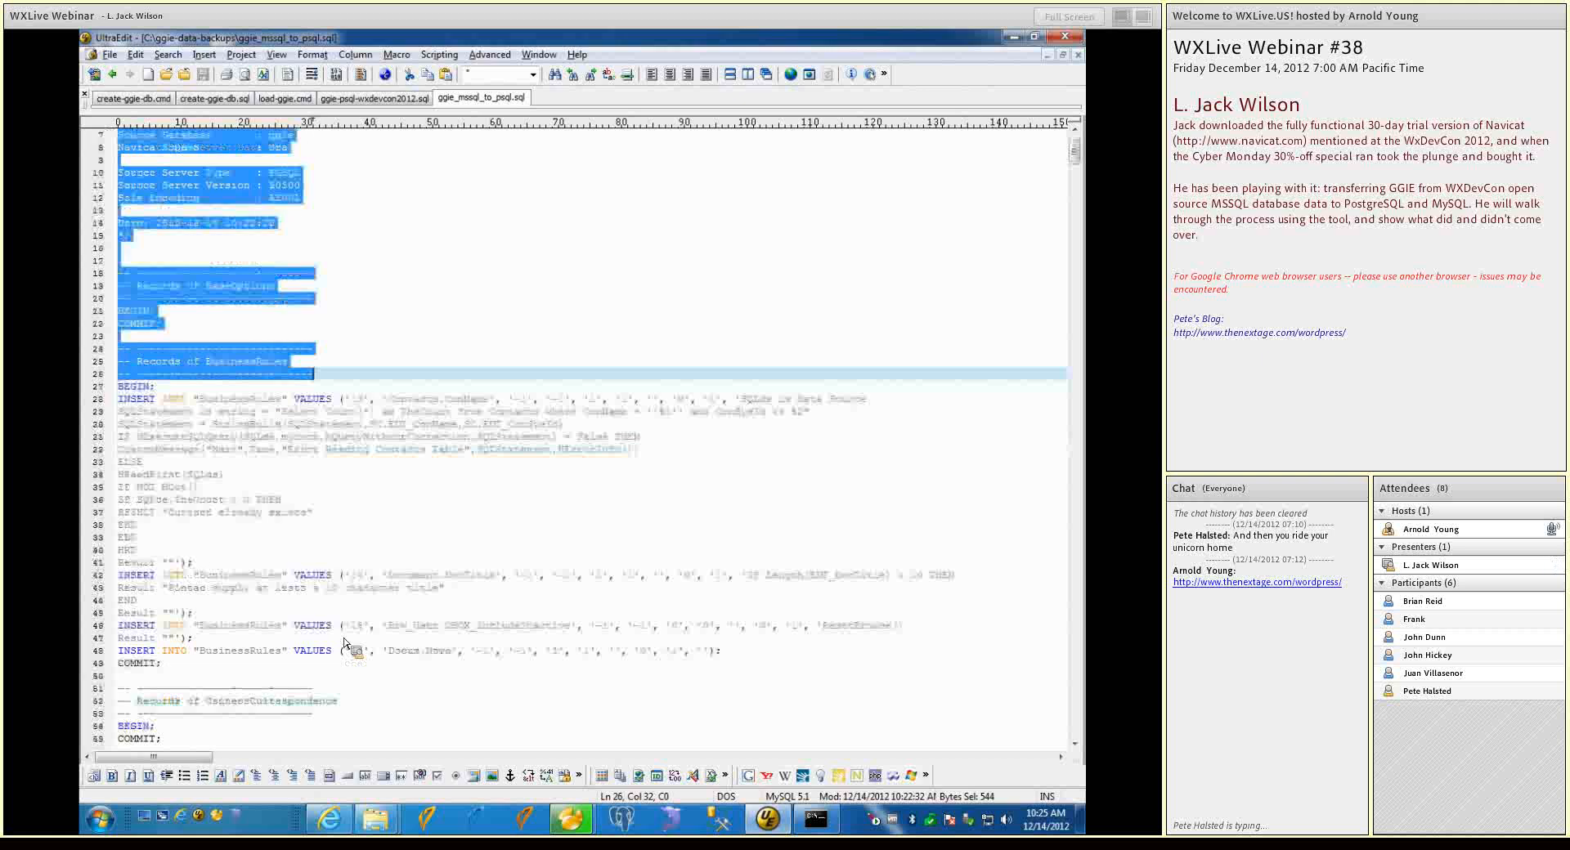
left_click(260, 615)
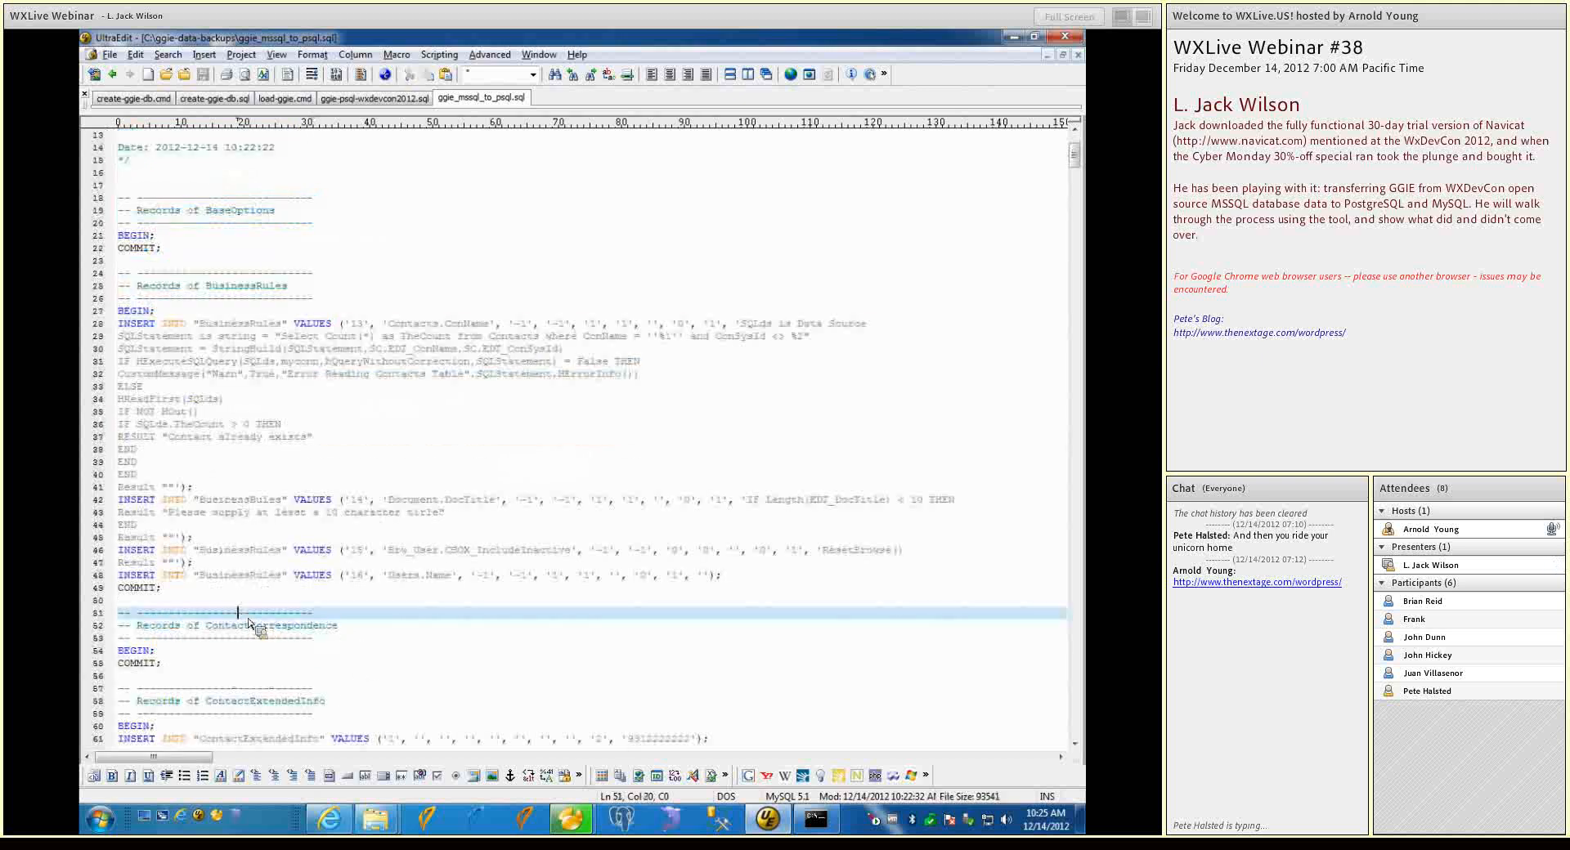
key("ctrl+shift+End")
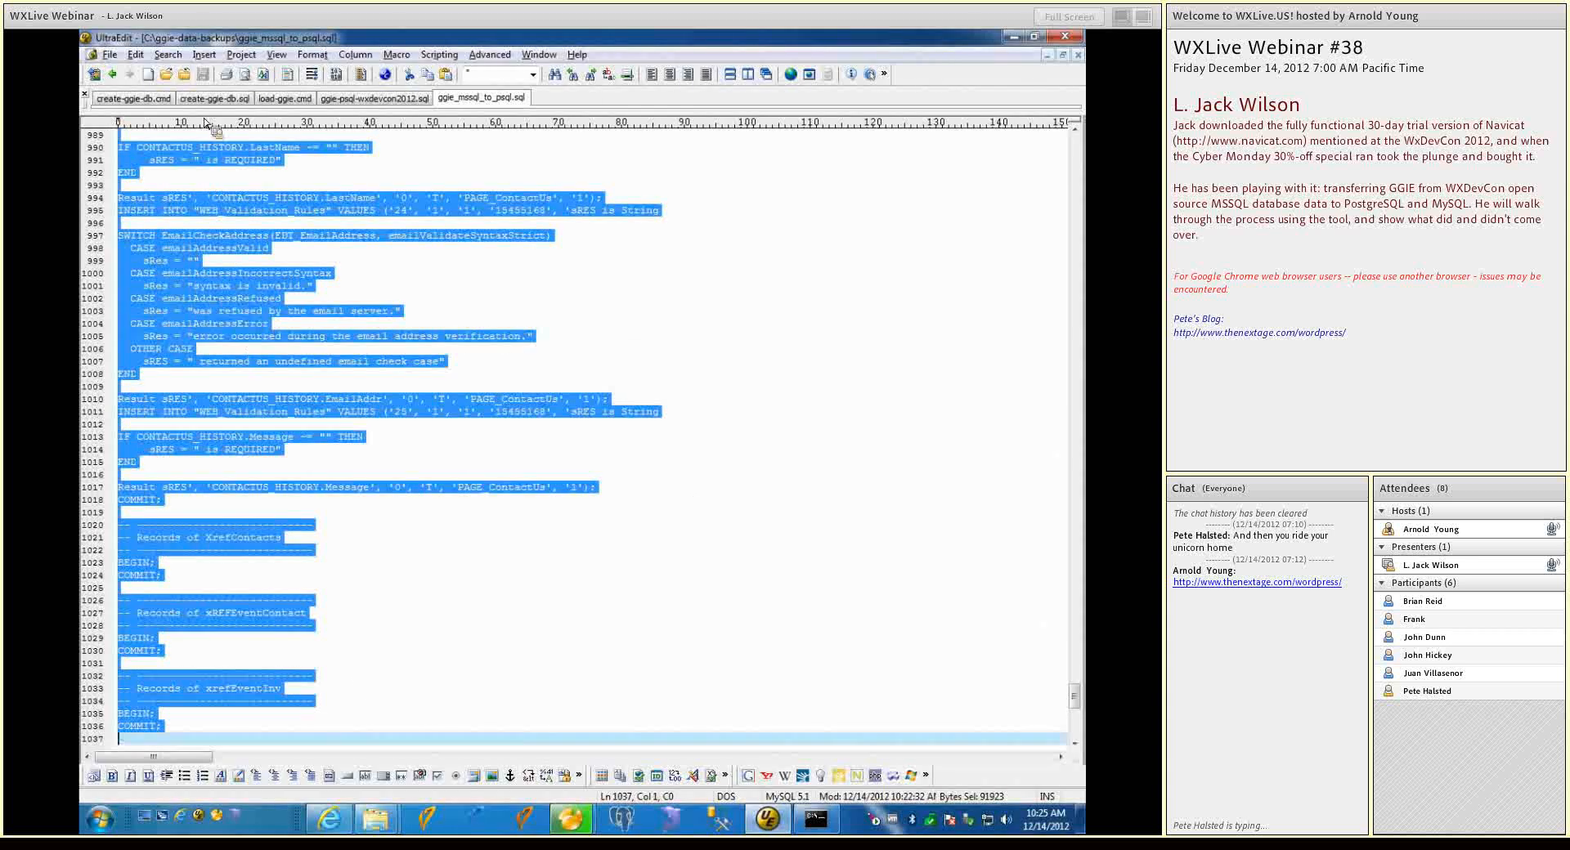
key("ctrl+r")
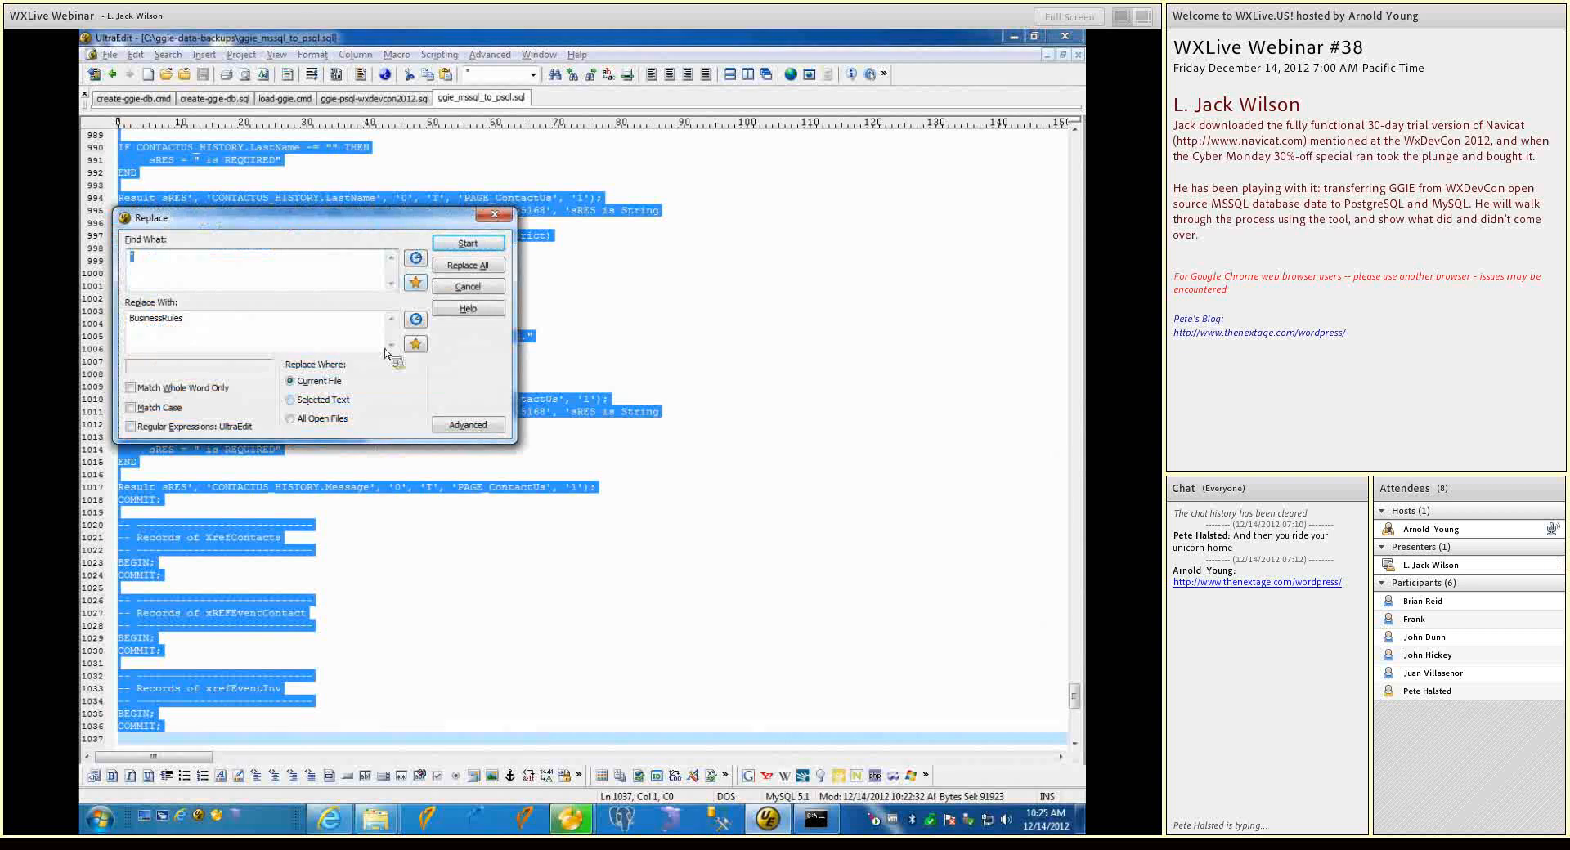
left_click(331, 400)
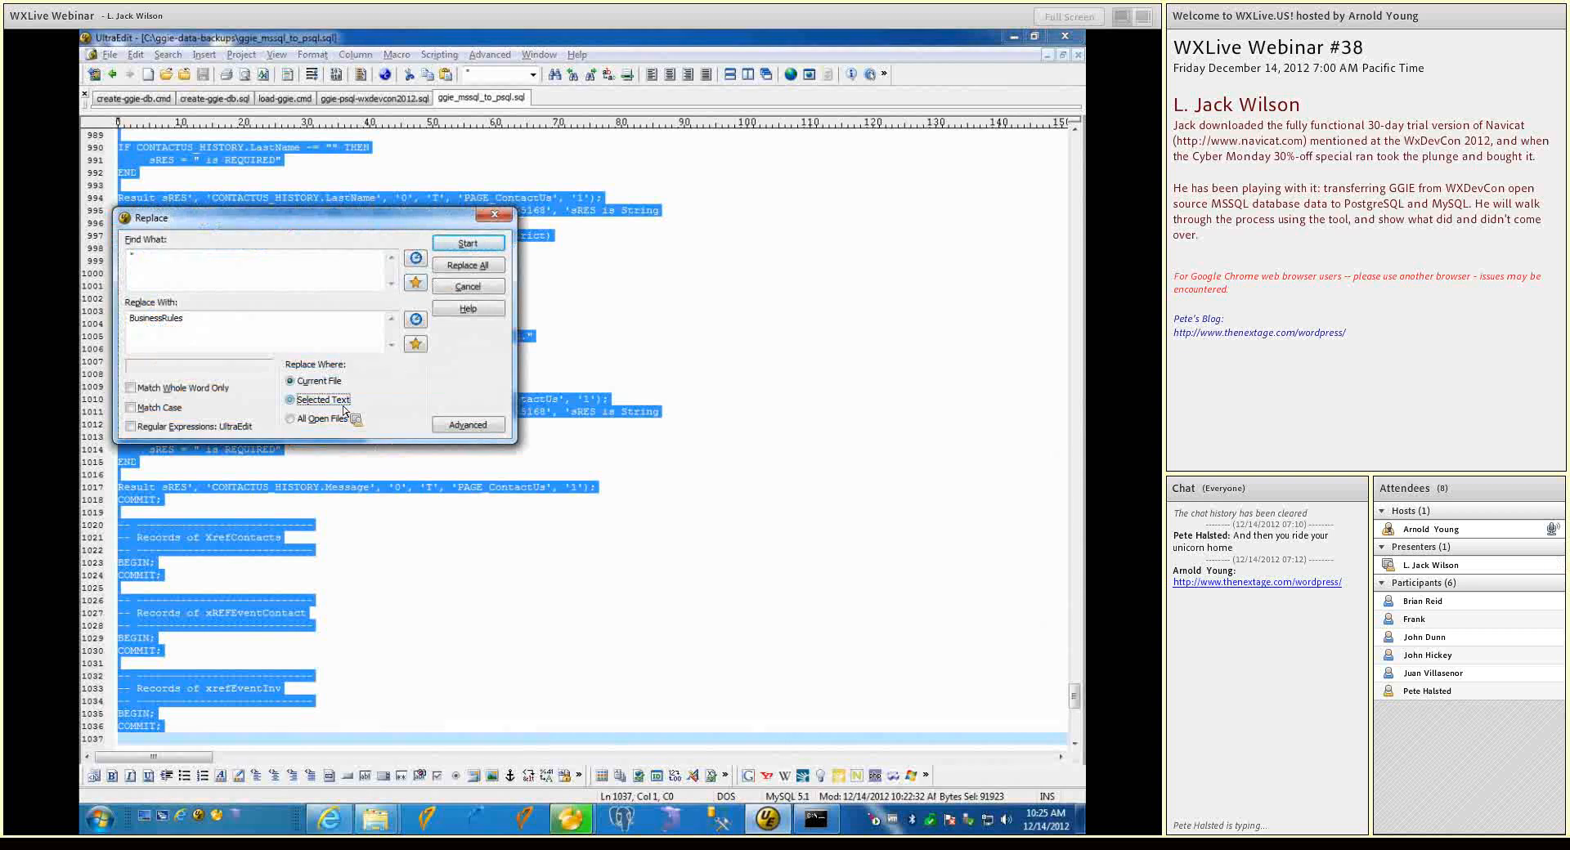
left_click(449, 268)
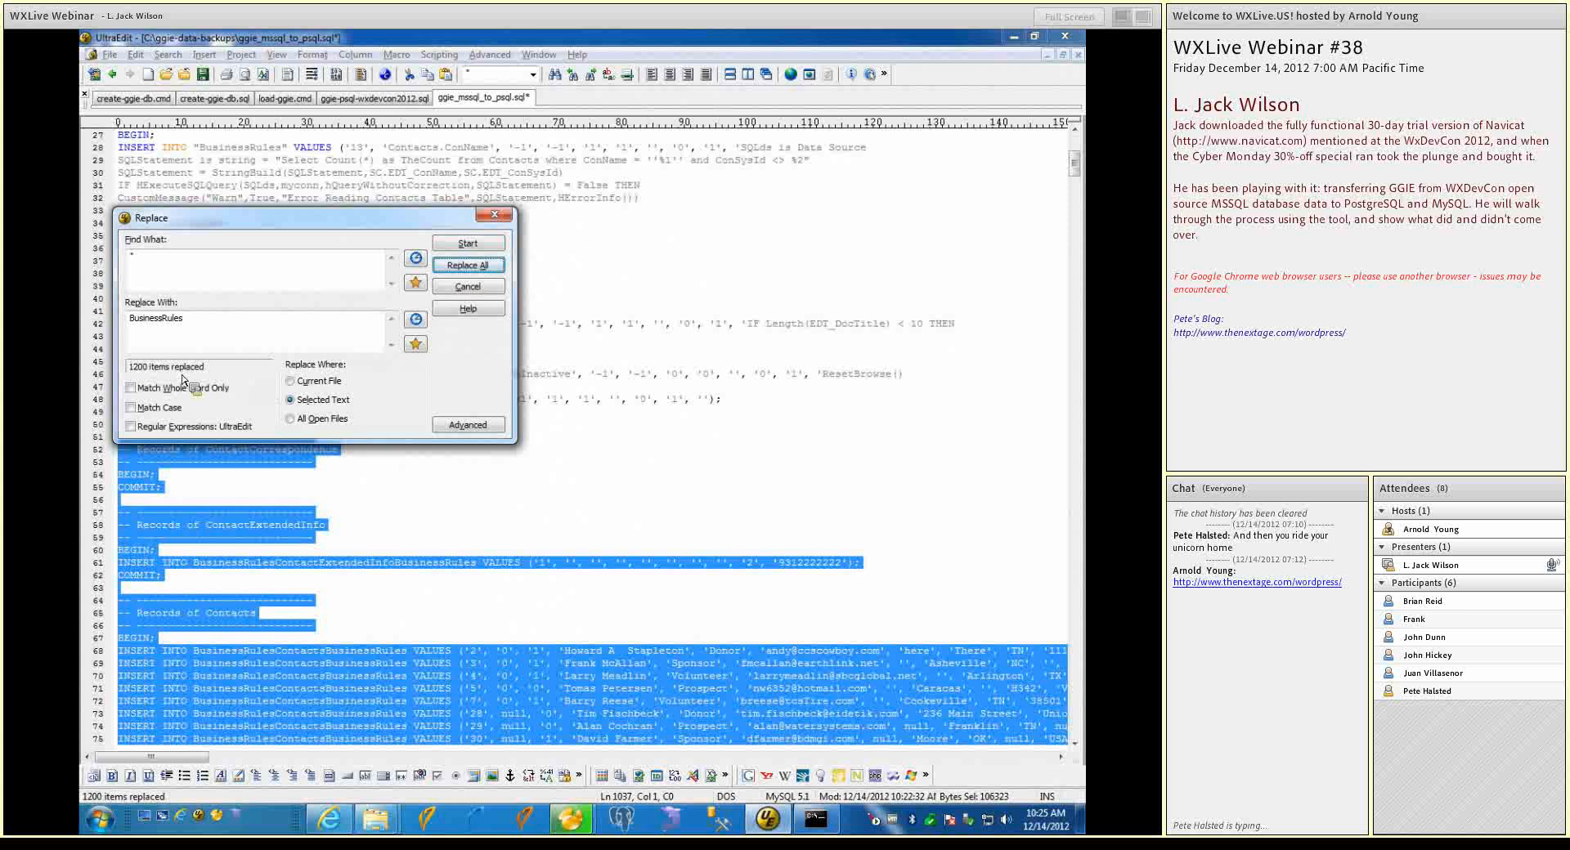
left_click(452, 294)
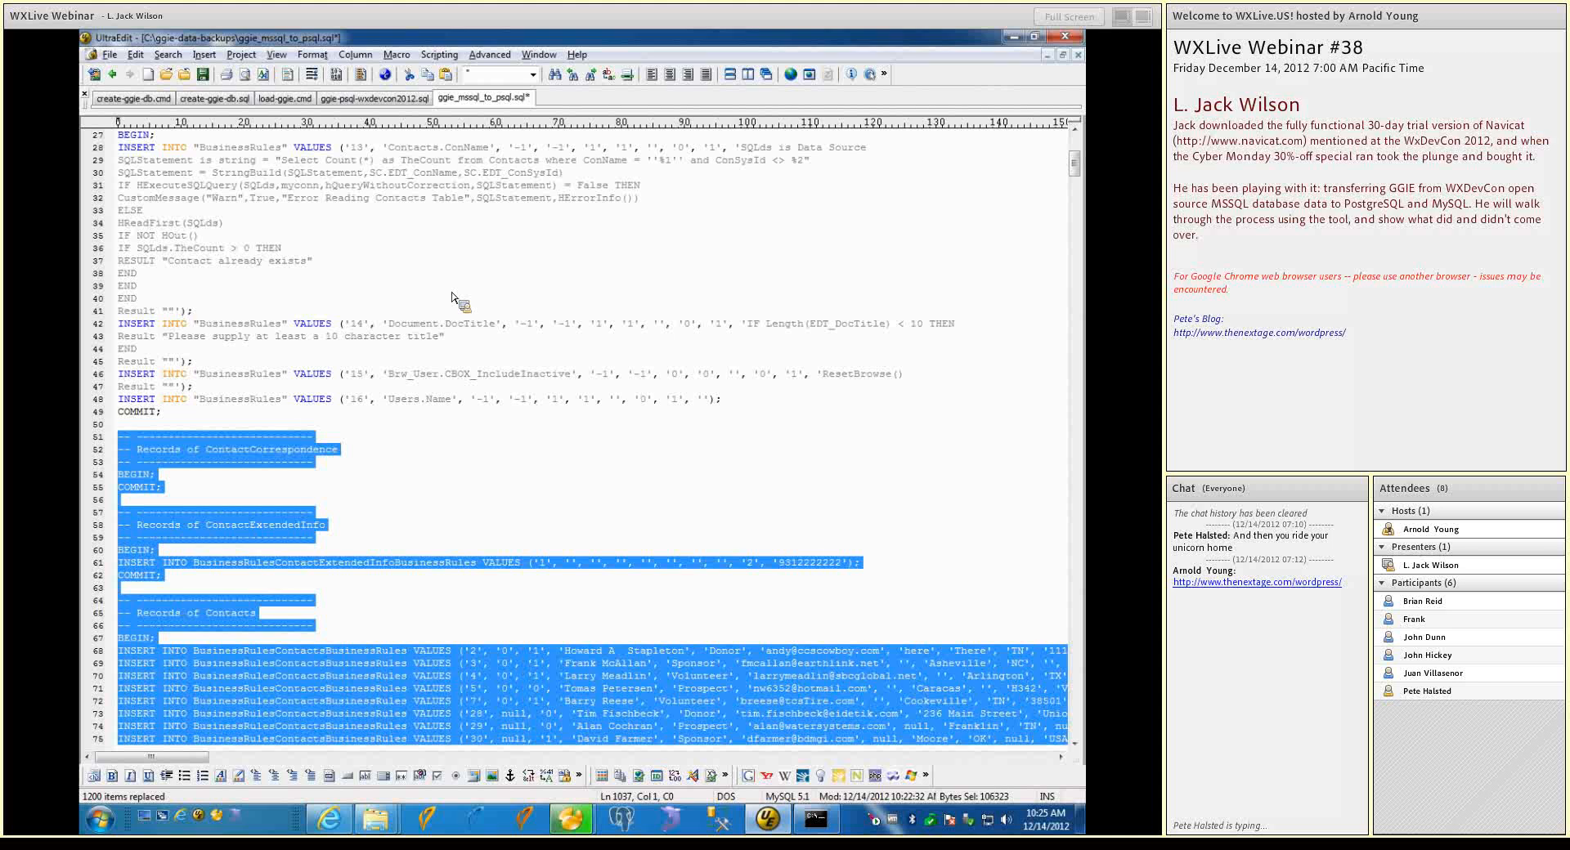
scroll(482, 331, "up", 2)
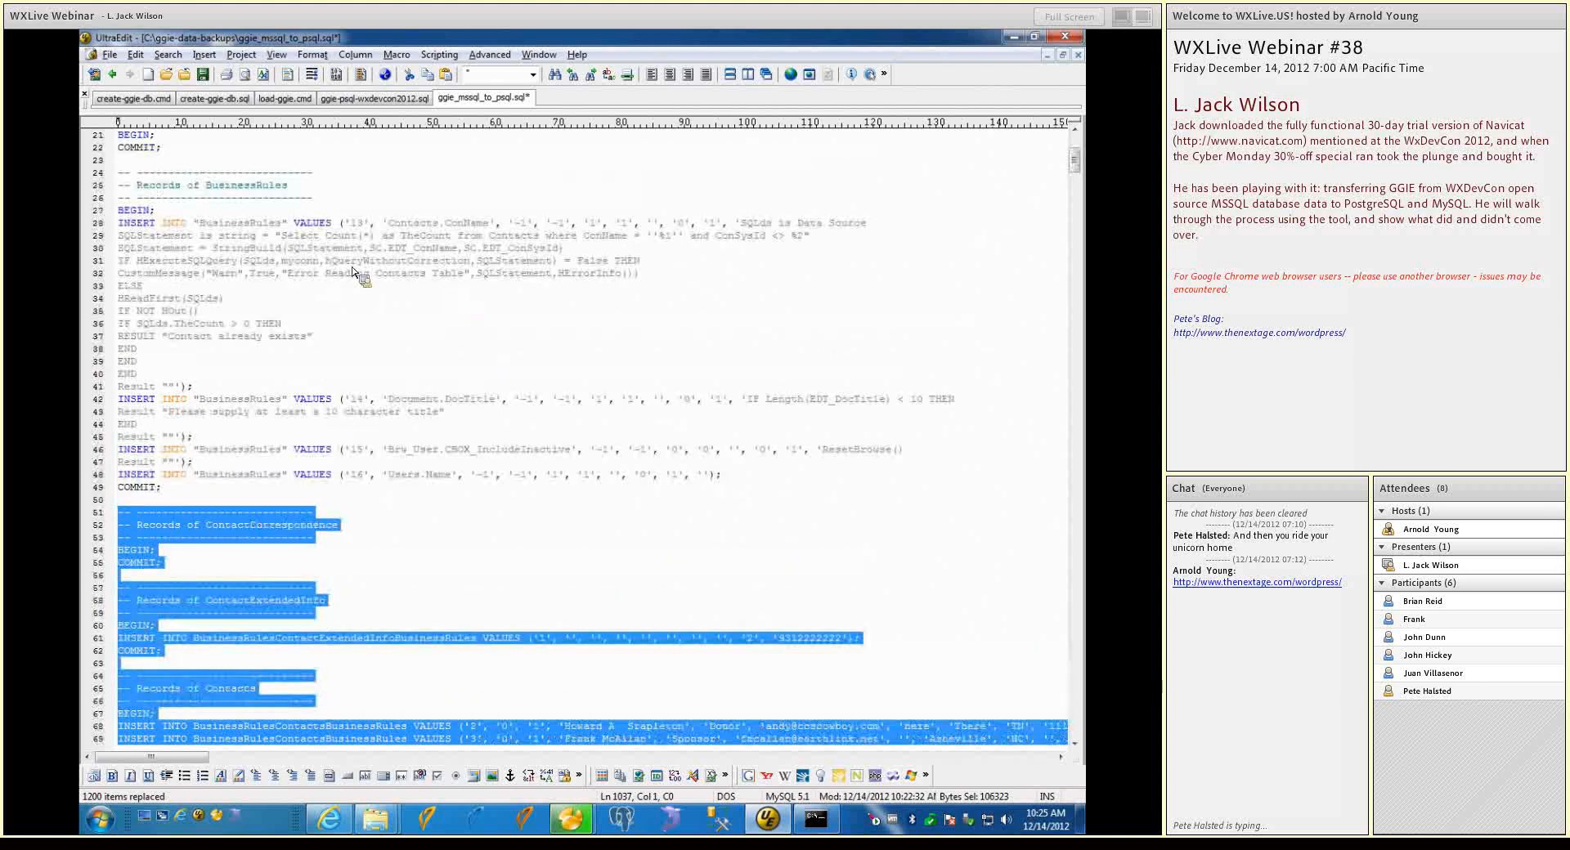
scroll(380, 569, "down", 1)
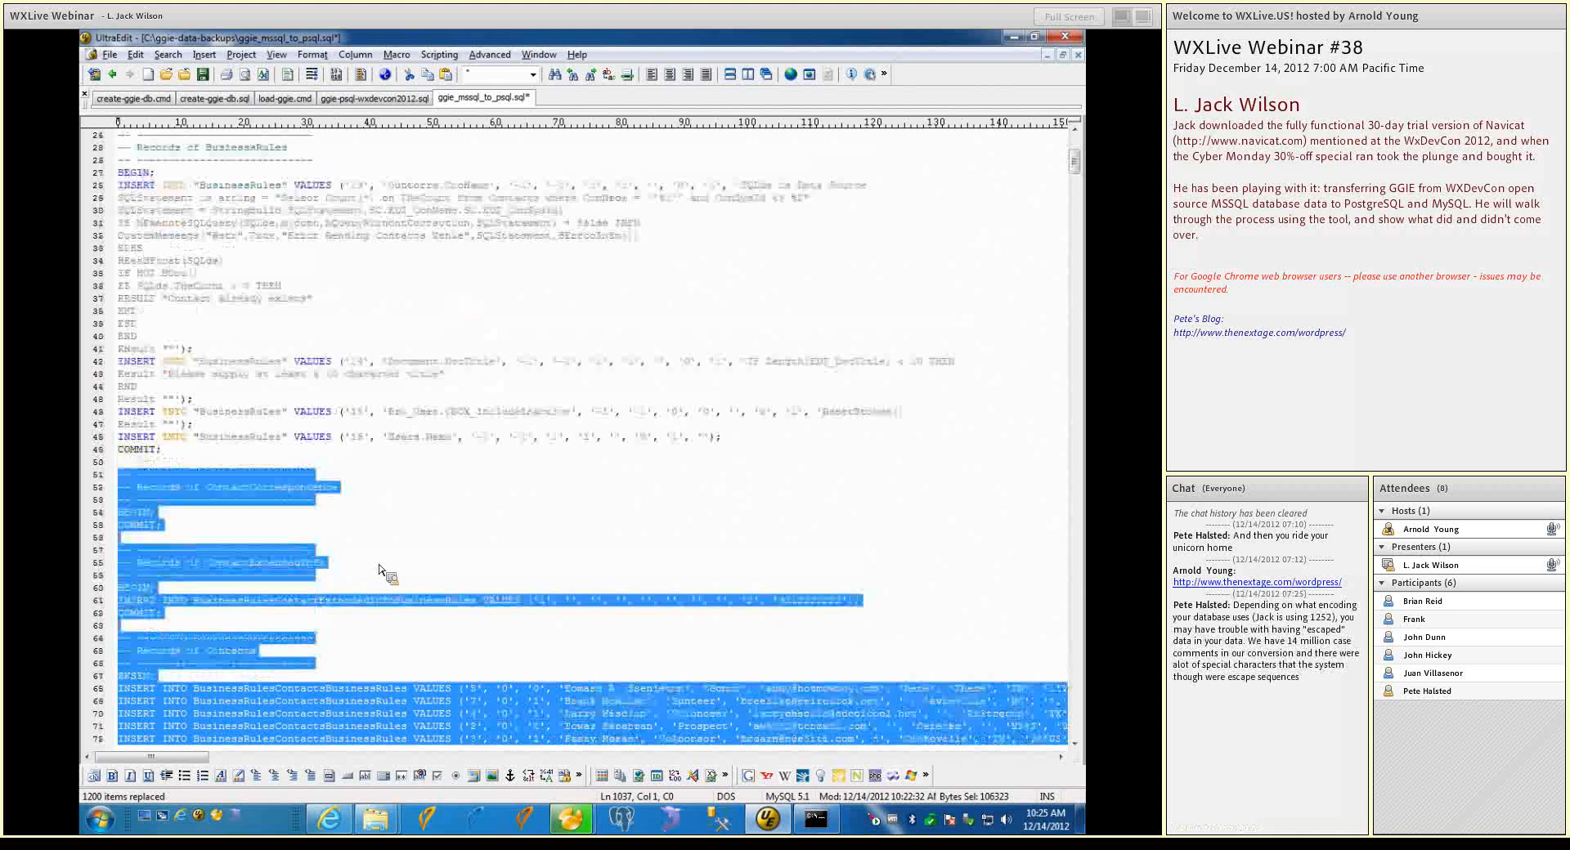
scroll(380, 570, "down", 2)
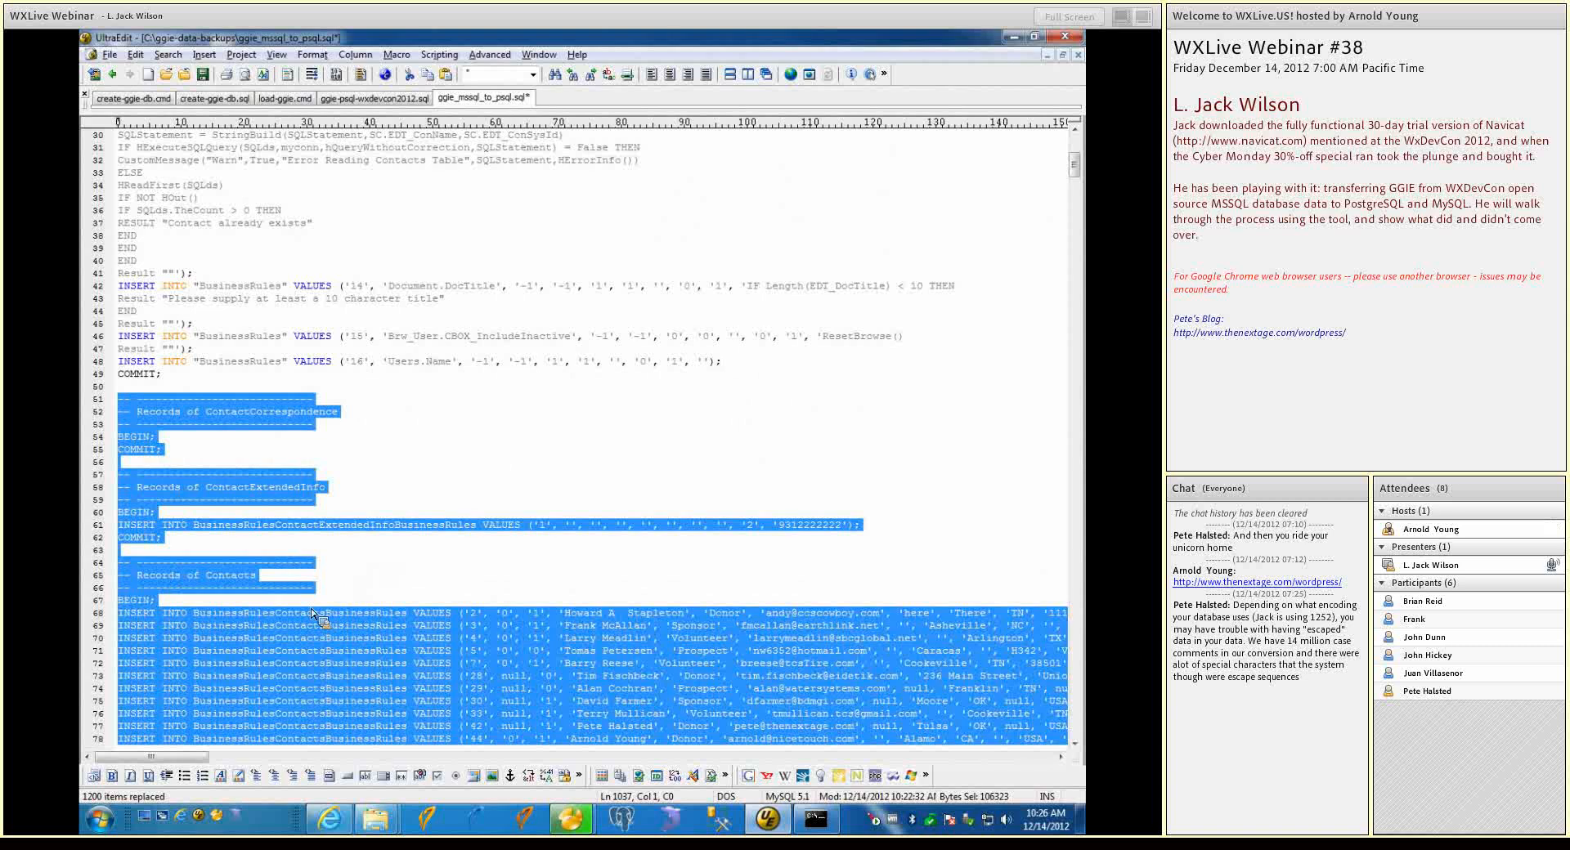
left_click(239, 366)
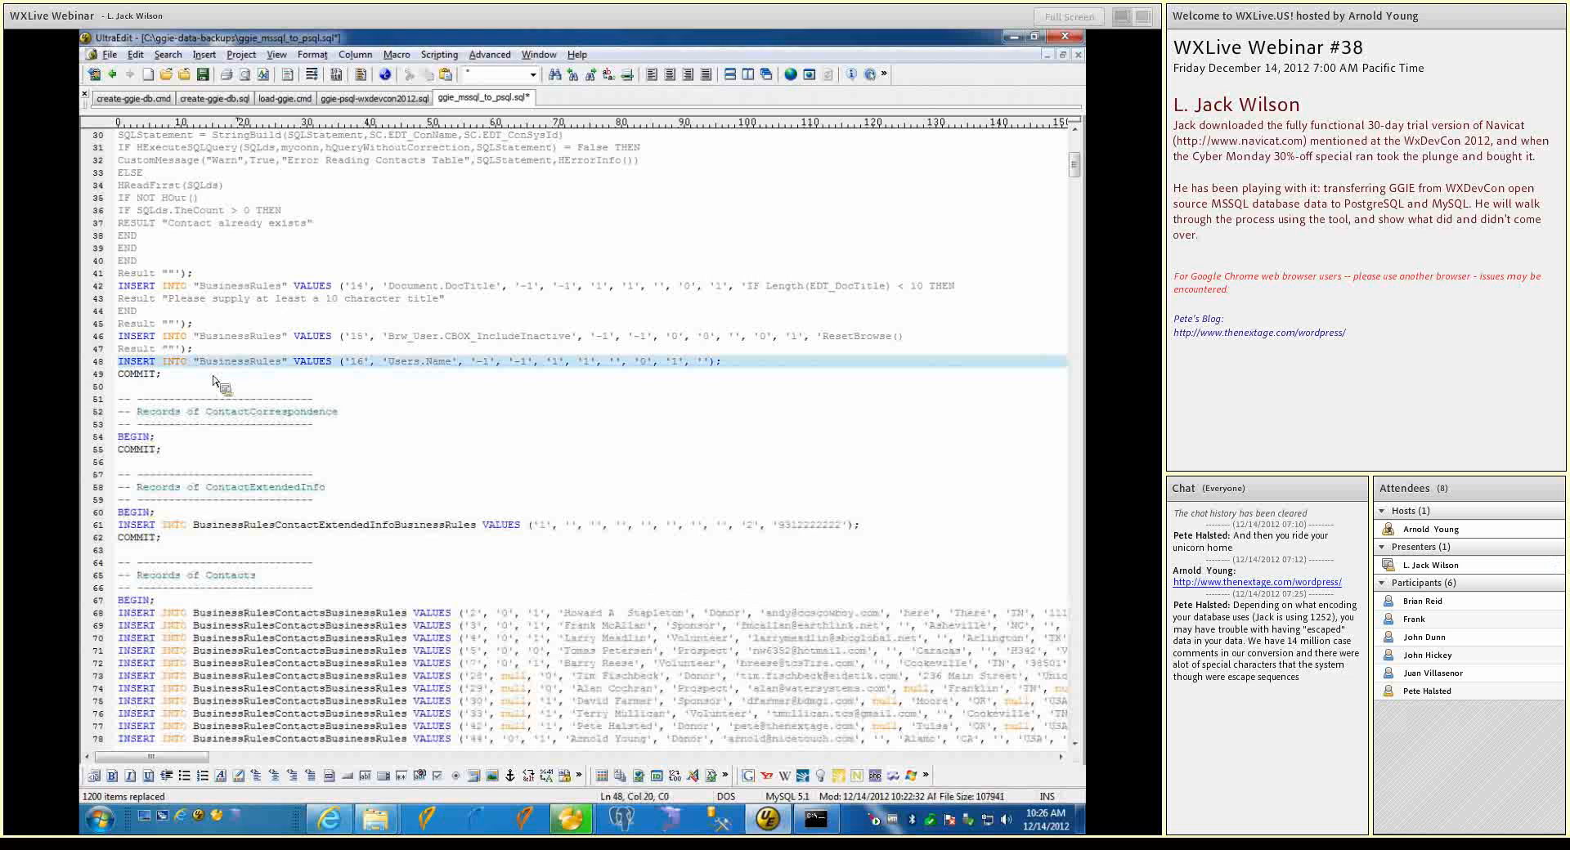
Replace the quoted "BusinessRules" with BusinessRules without quotes within the BusinessRules records block, from its BEGIN to its COMMIT
scroll(211, 384, "up", 2)
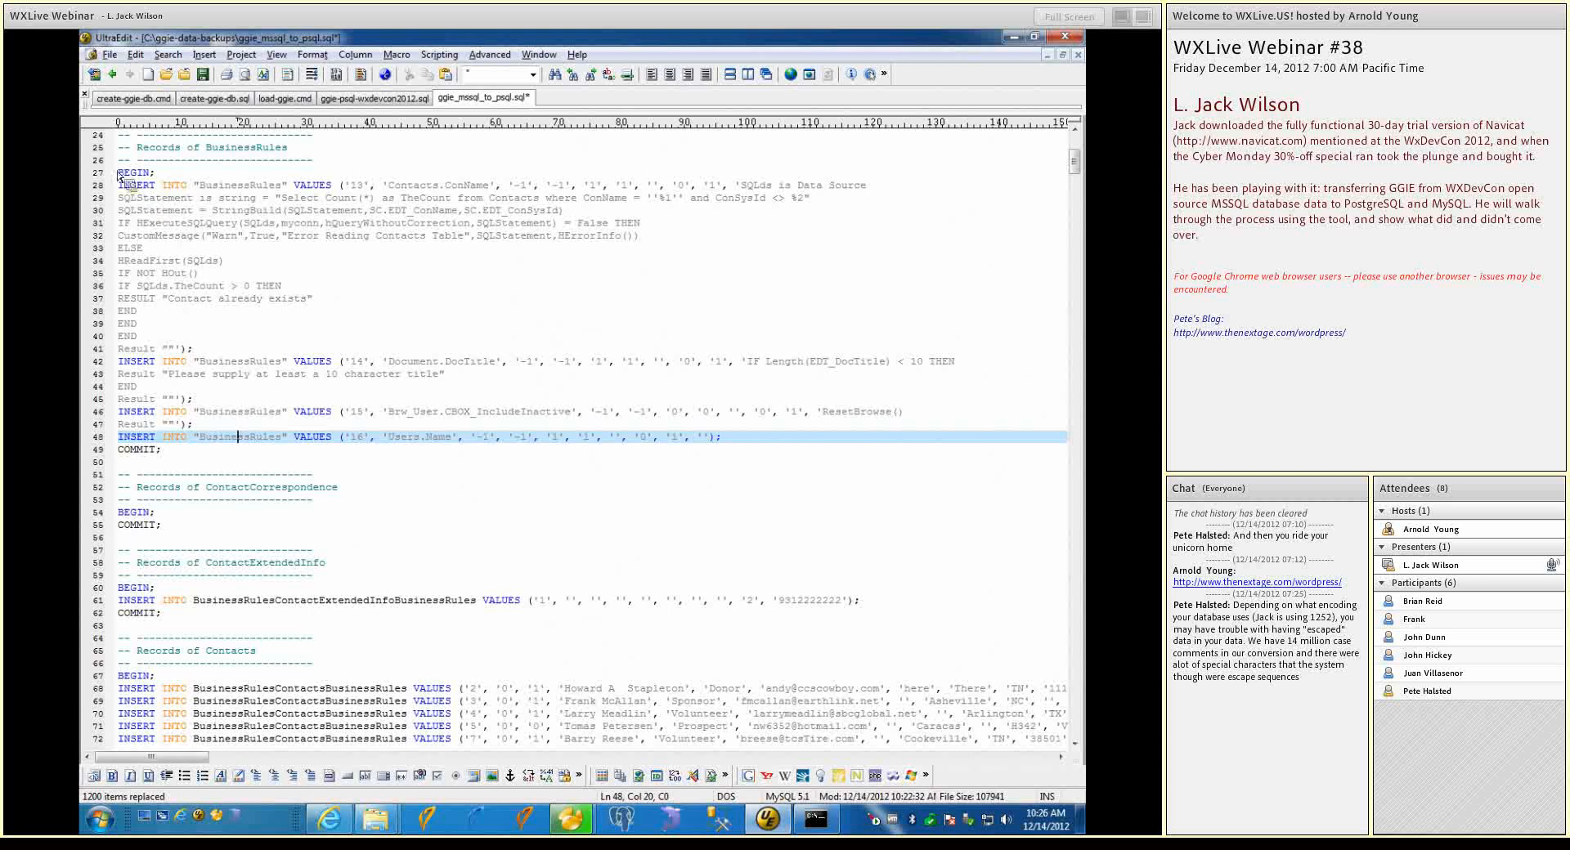
left_click_drag(118, 173, 168, 286)
key("shift+Down")
key("shift+Down")
key("shift+Down")
key("shift+Down")
key("shift+Down")
key("shift+Down")
key("shift+Down")
key("shift+Down")
key("shift+Down")
key("shift+Down")
key("shift+Down")
key("shift+Down")
key("shift+Down")
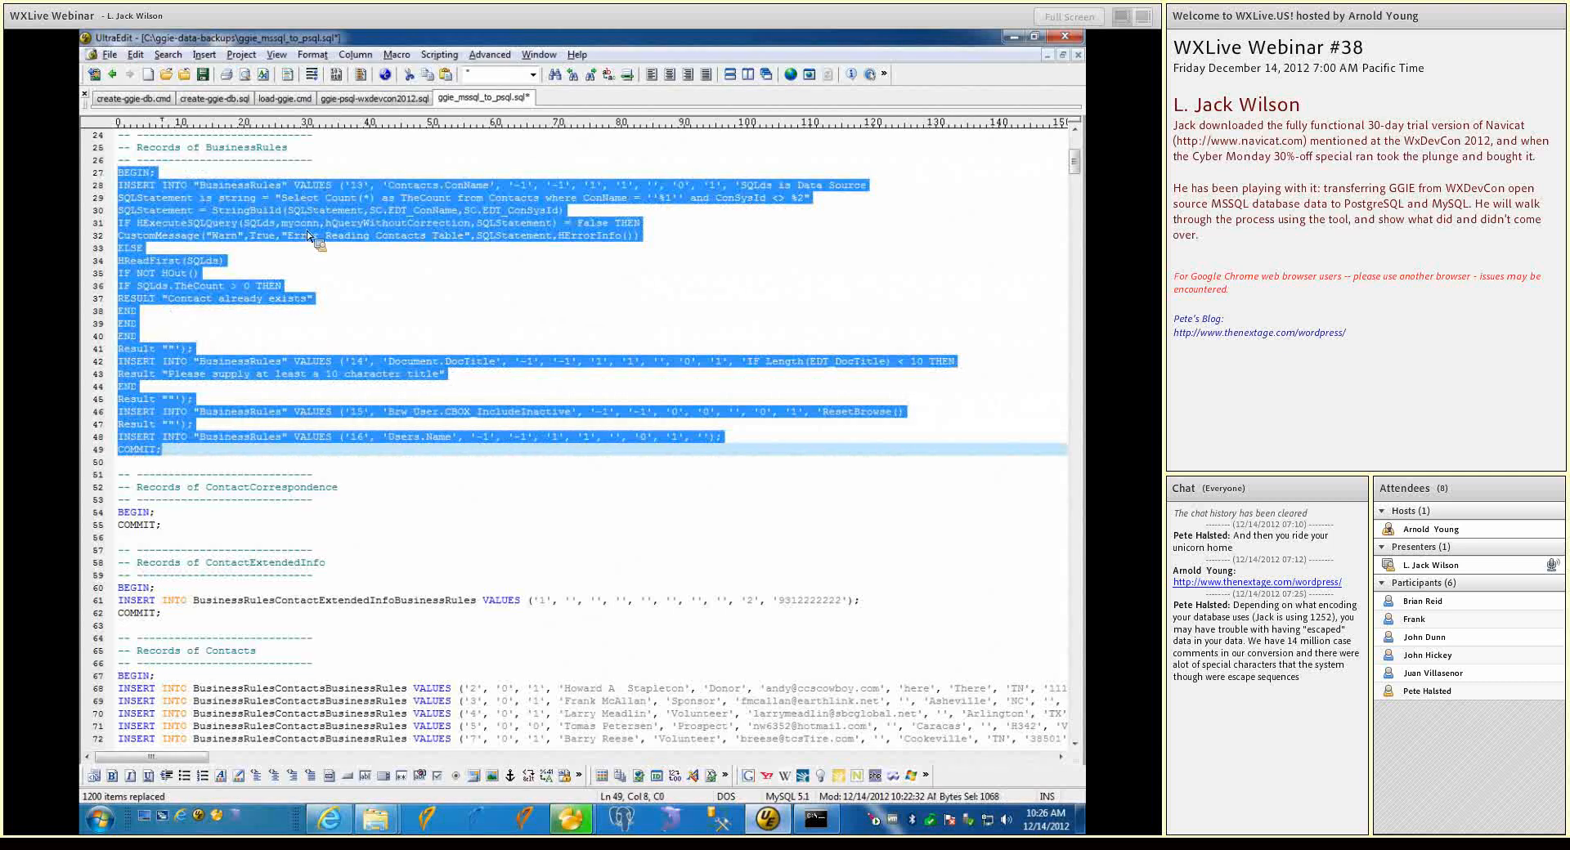
key("ctrl+r")
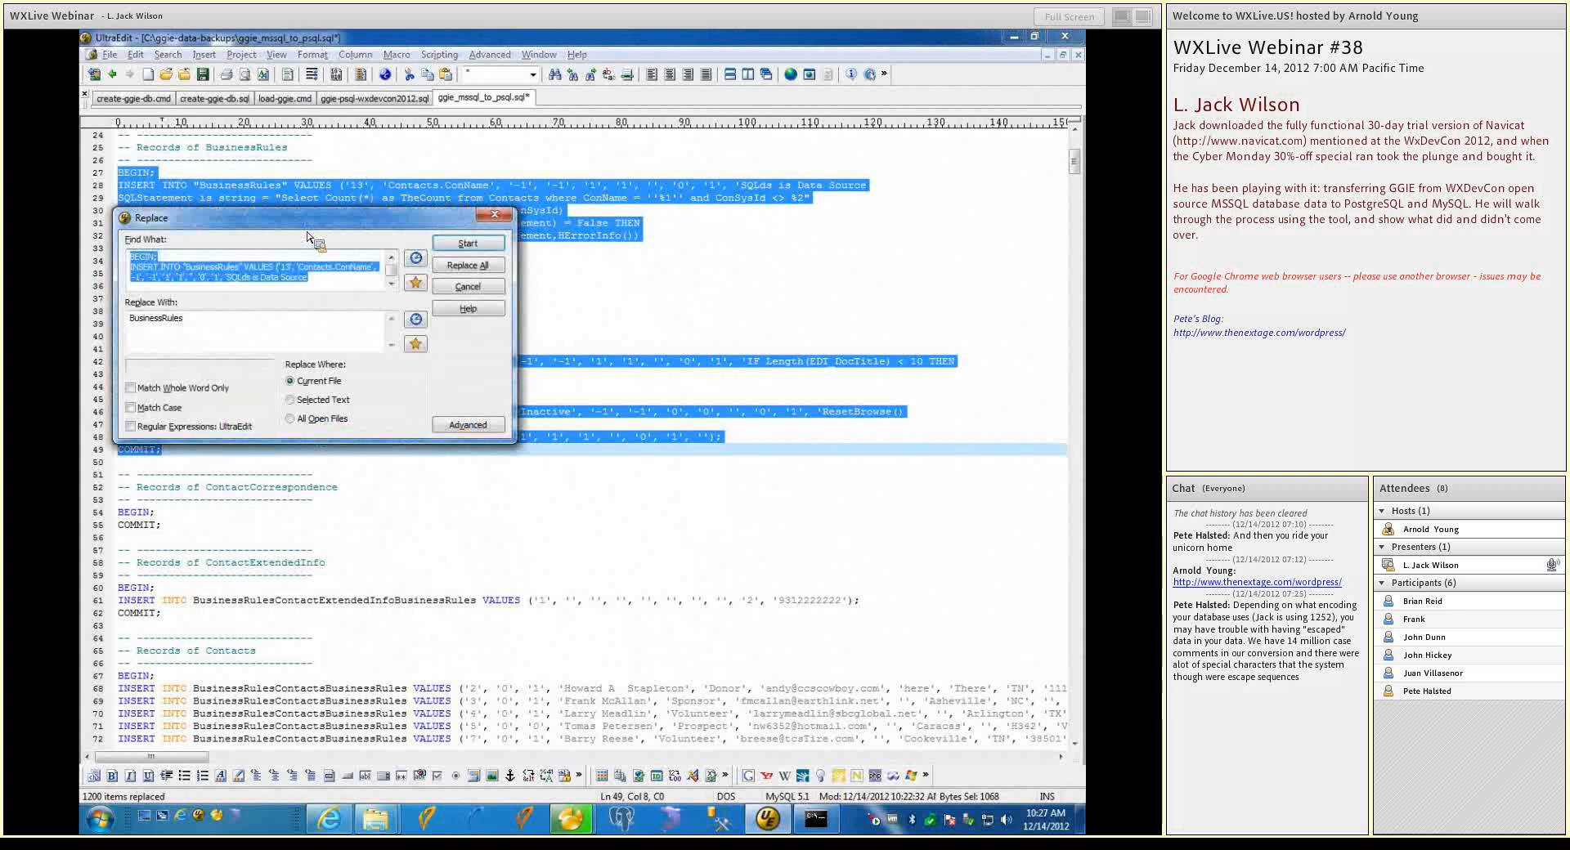
type("\"Busi")
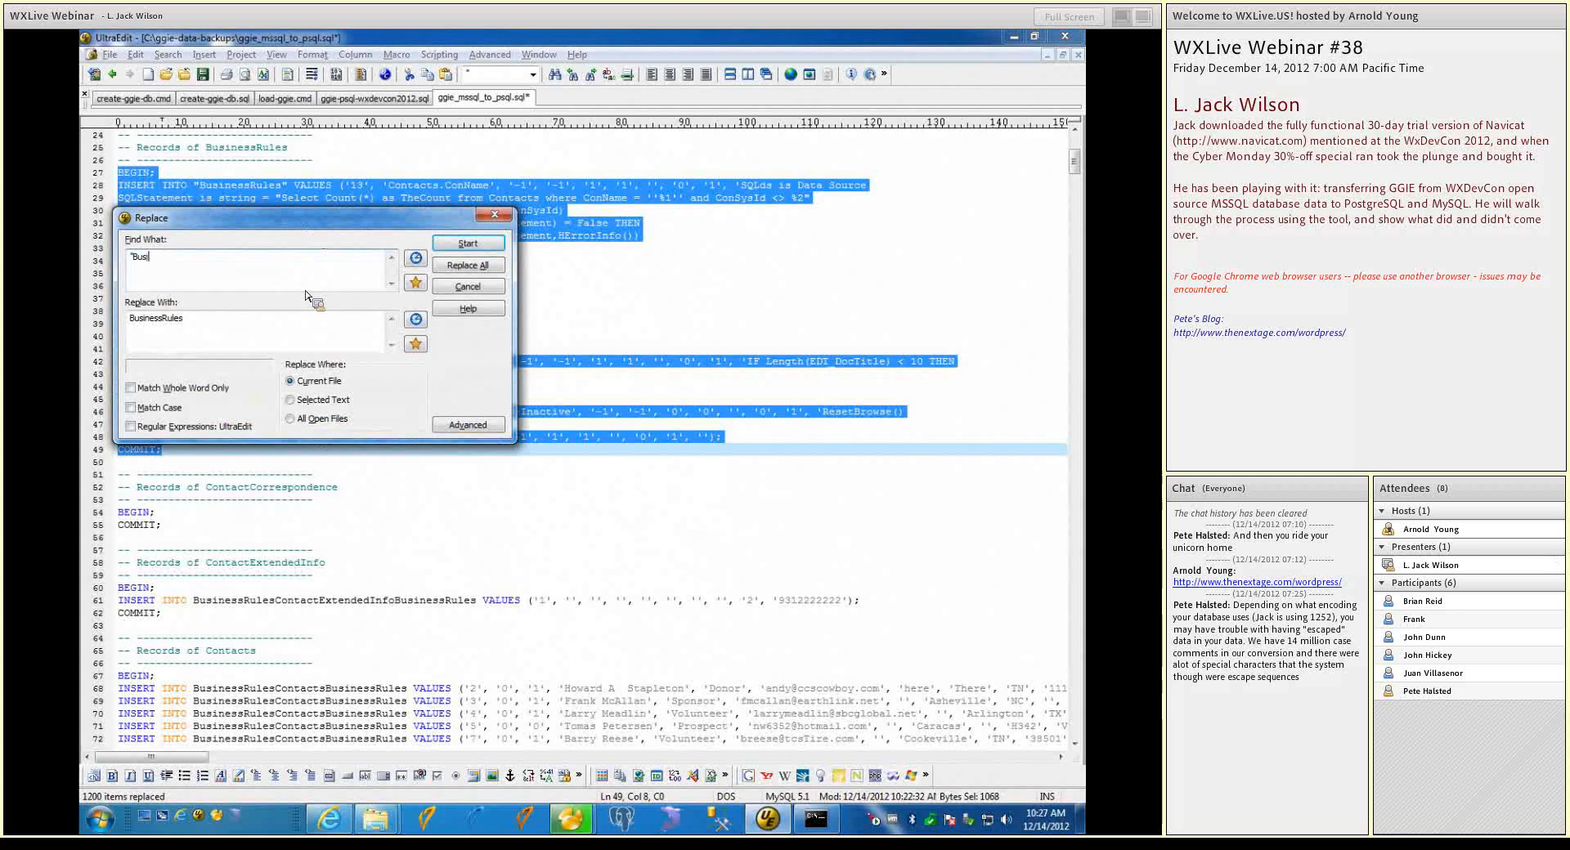
type("nessRules\"")
key("ctrl+a")
key("Tab")
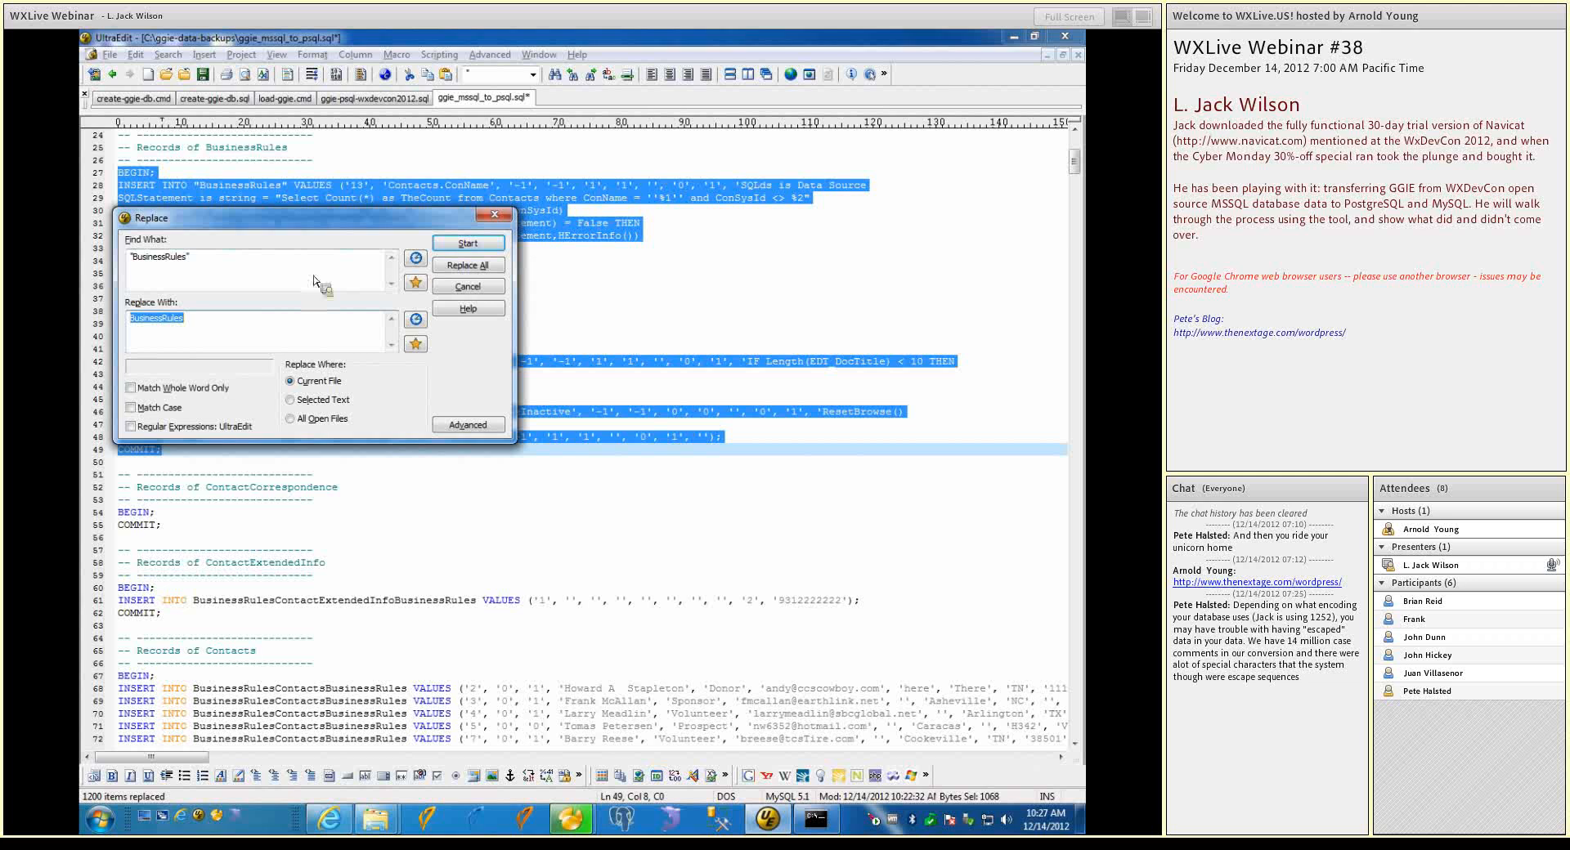
left_click(296, 404)
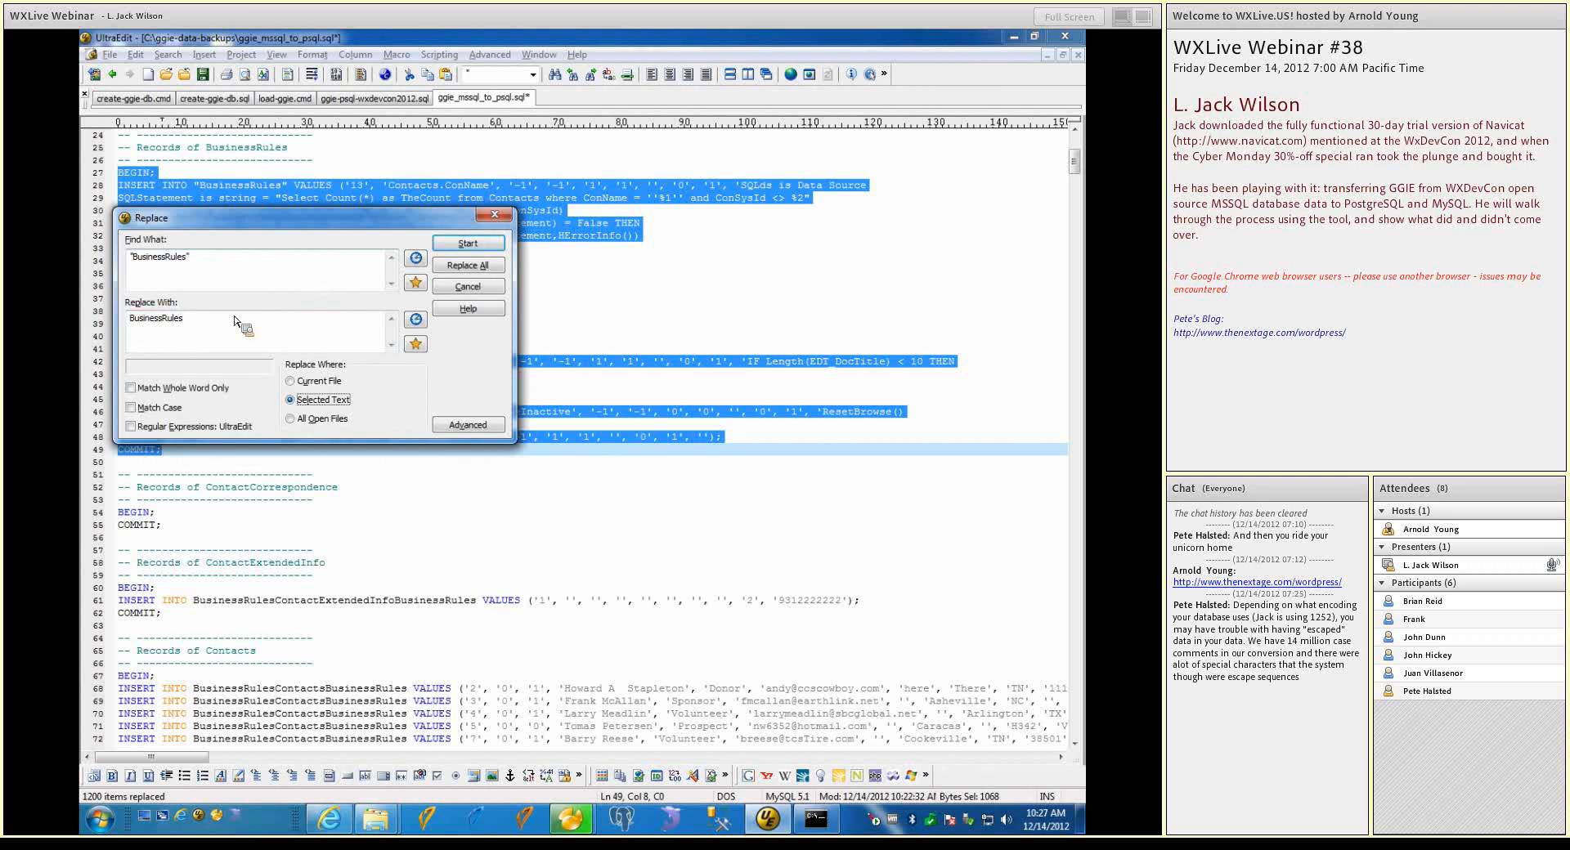
left_click(479, 271)
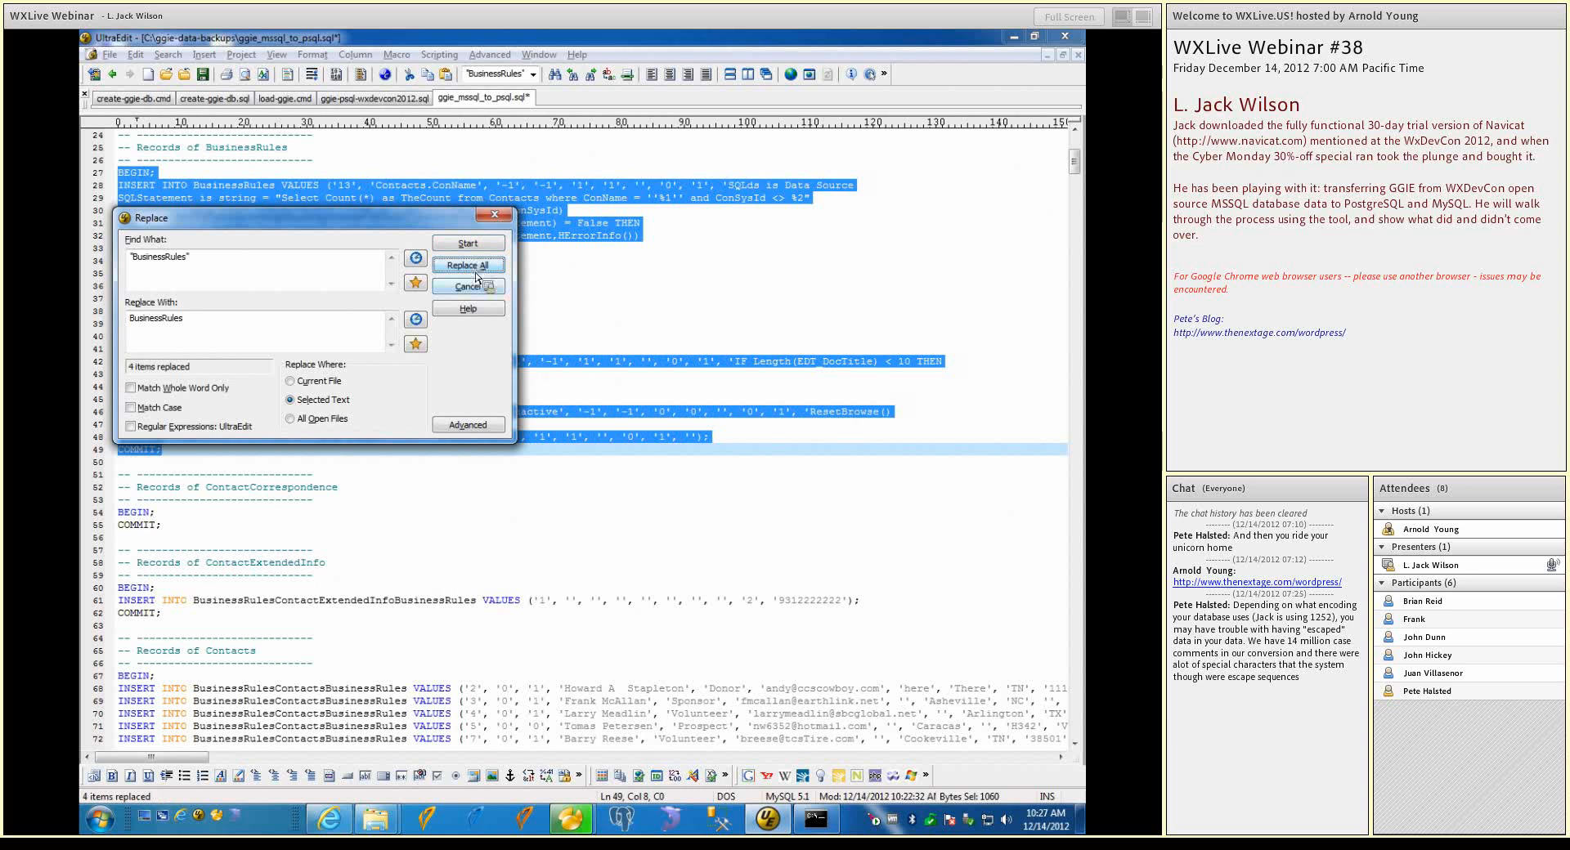
left_click(470, 286)
left_click(474, 288)
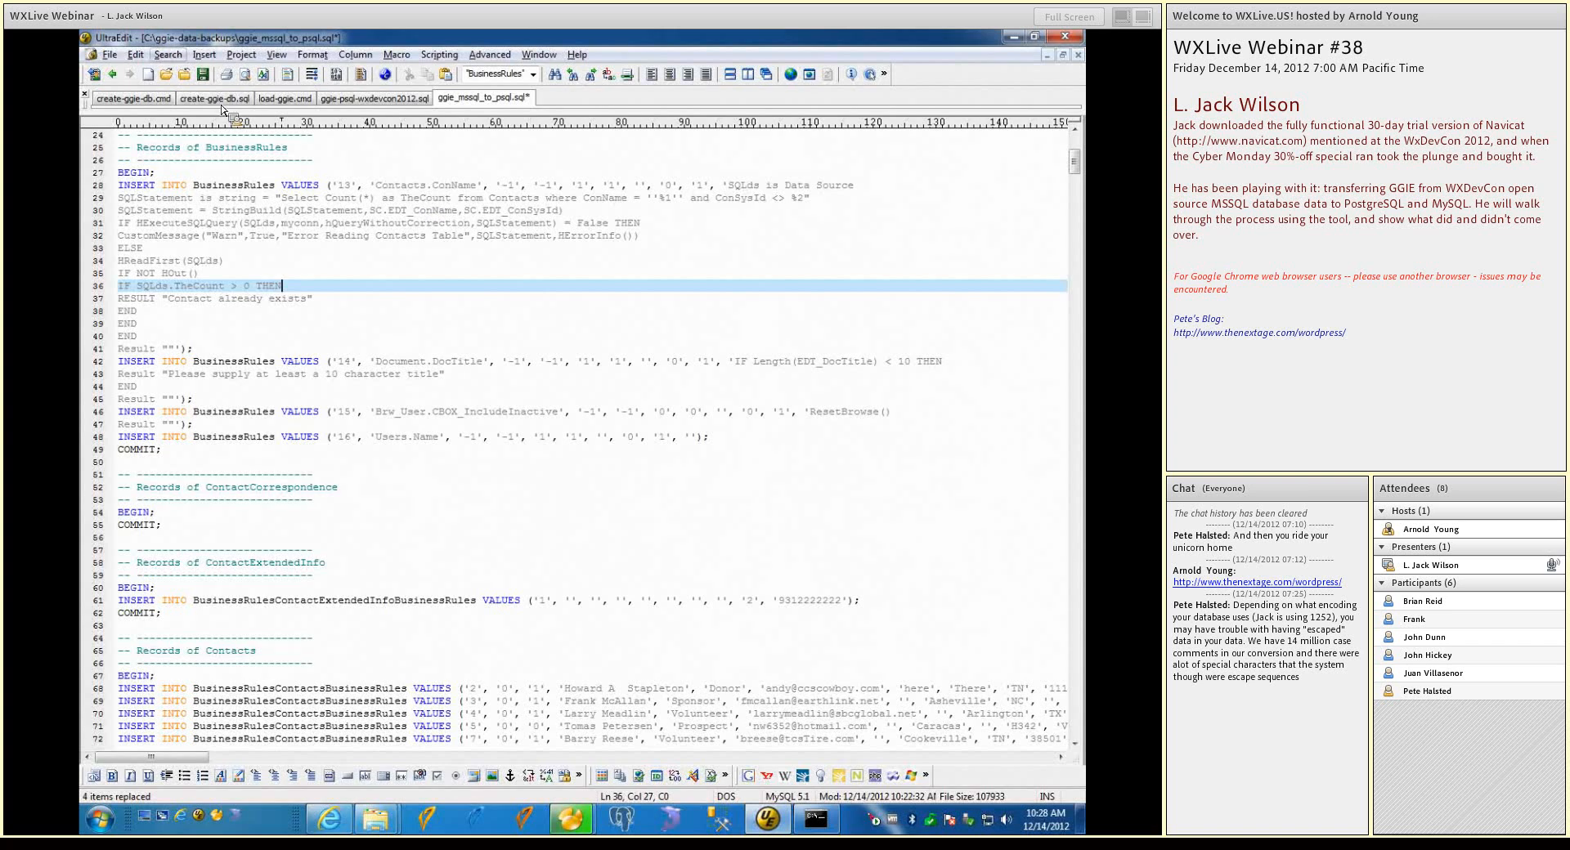
Save the edited script as ggie-mssql-to-psql-quotes-removed in the ggie-data-backups folder, overwriting the existing file
left_click(108, 54)
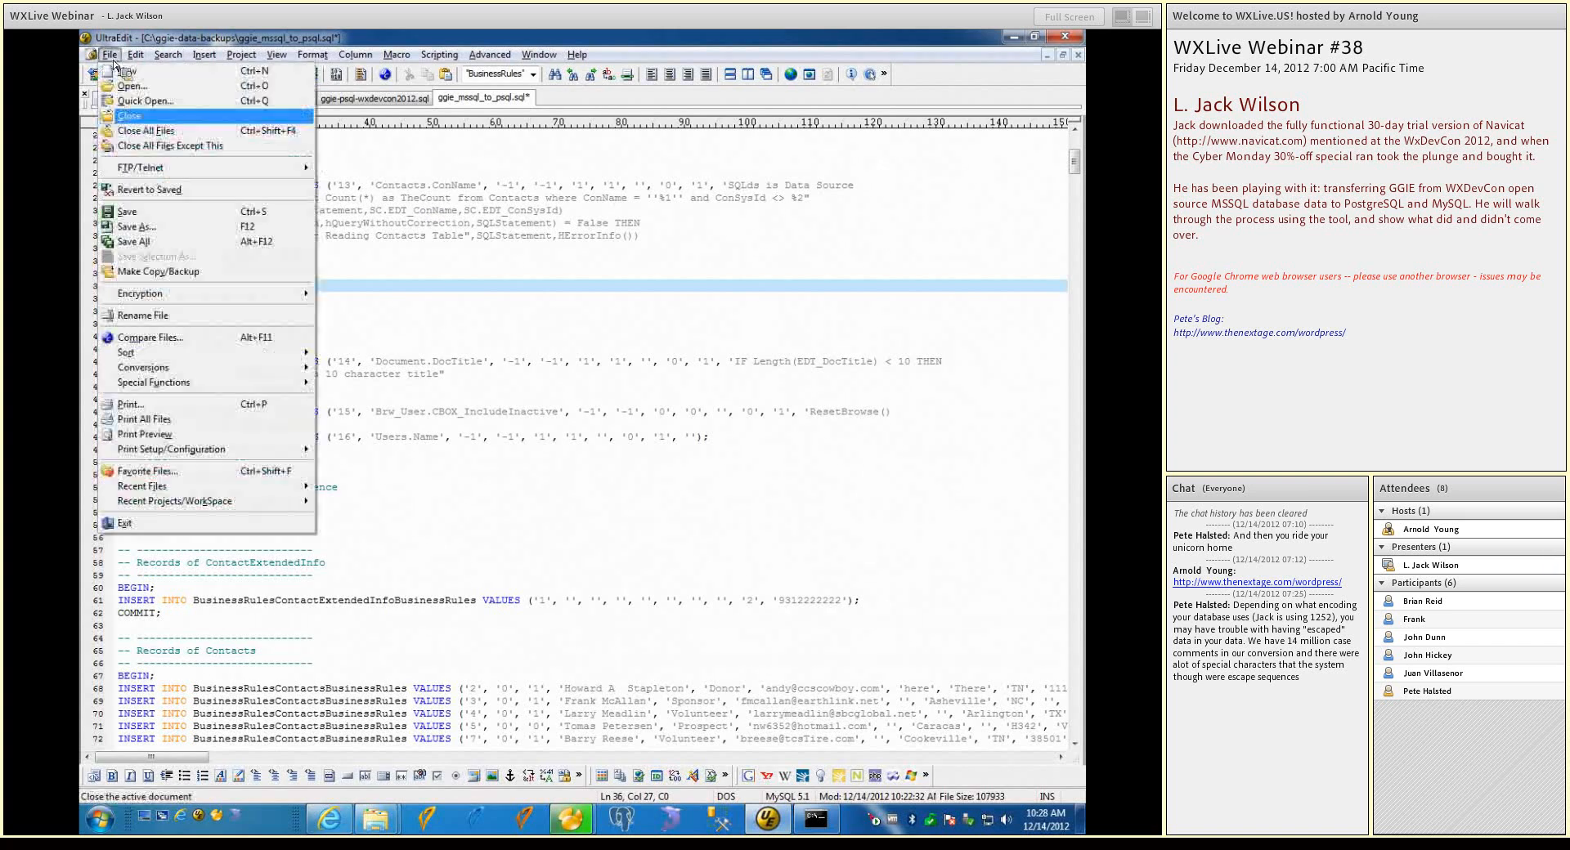
left_click(158, 227)
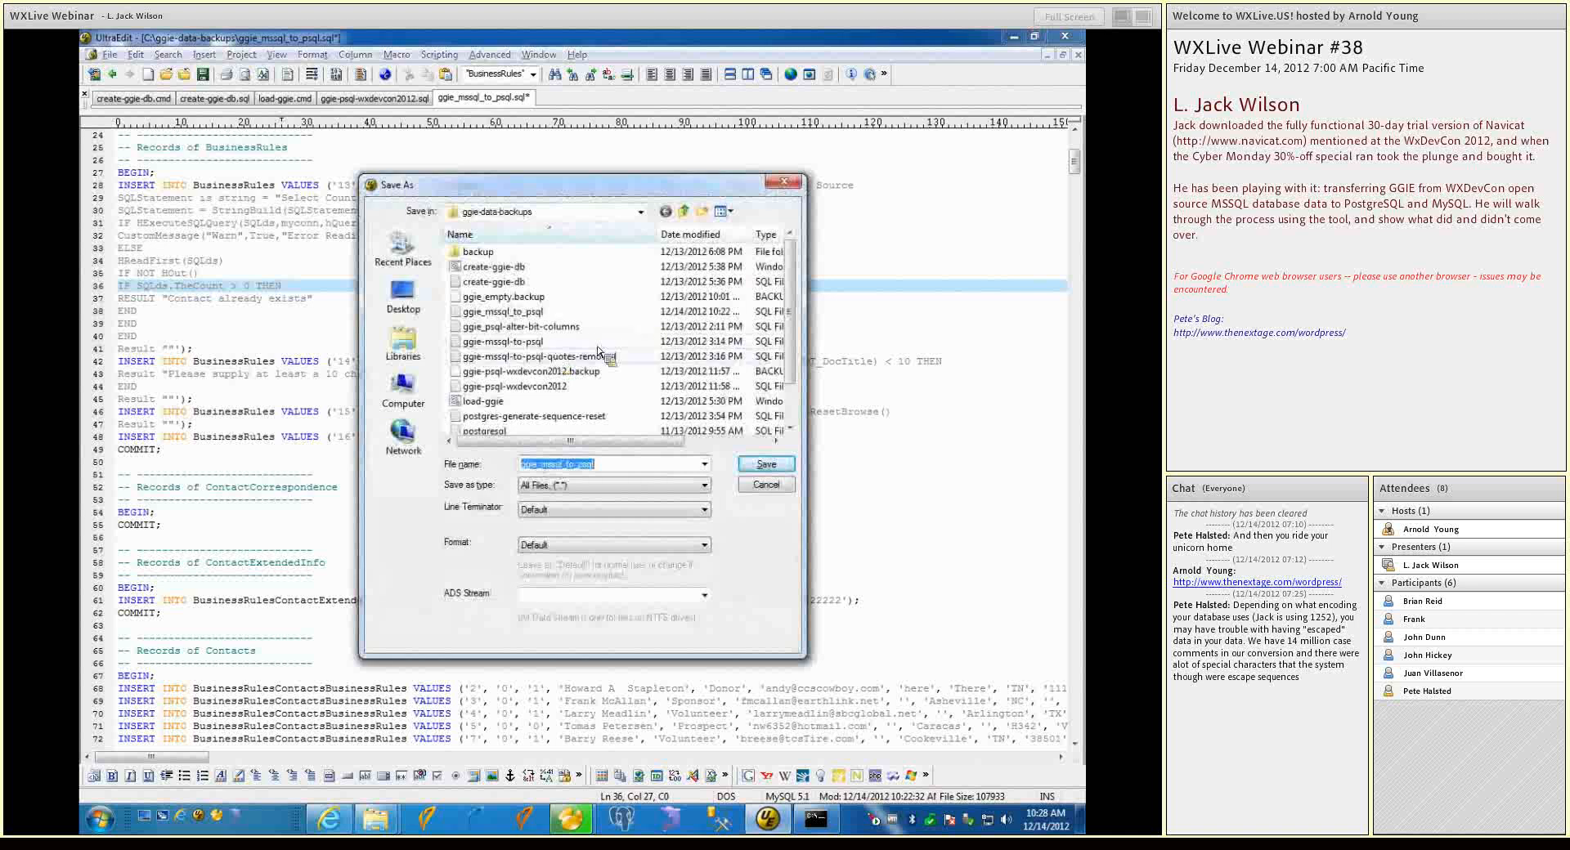
left_click(551, 359)
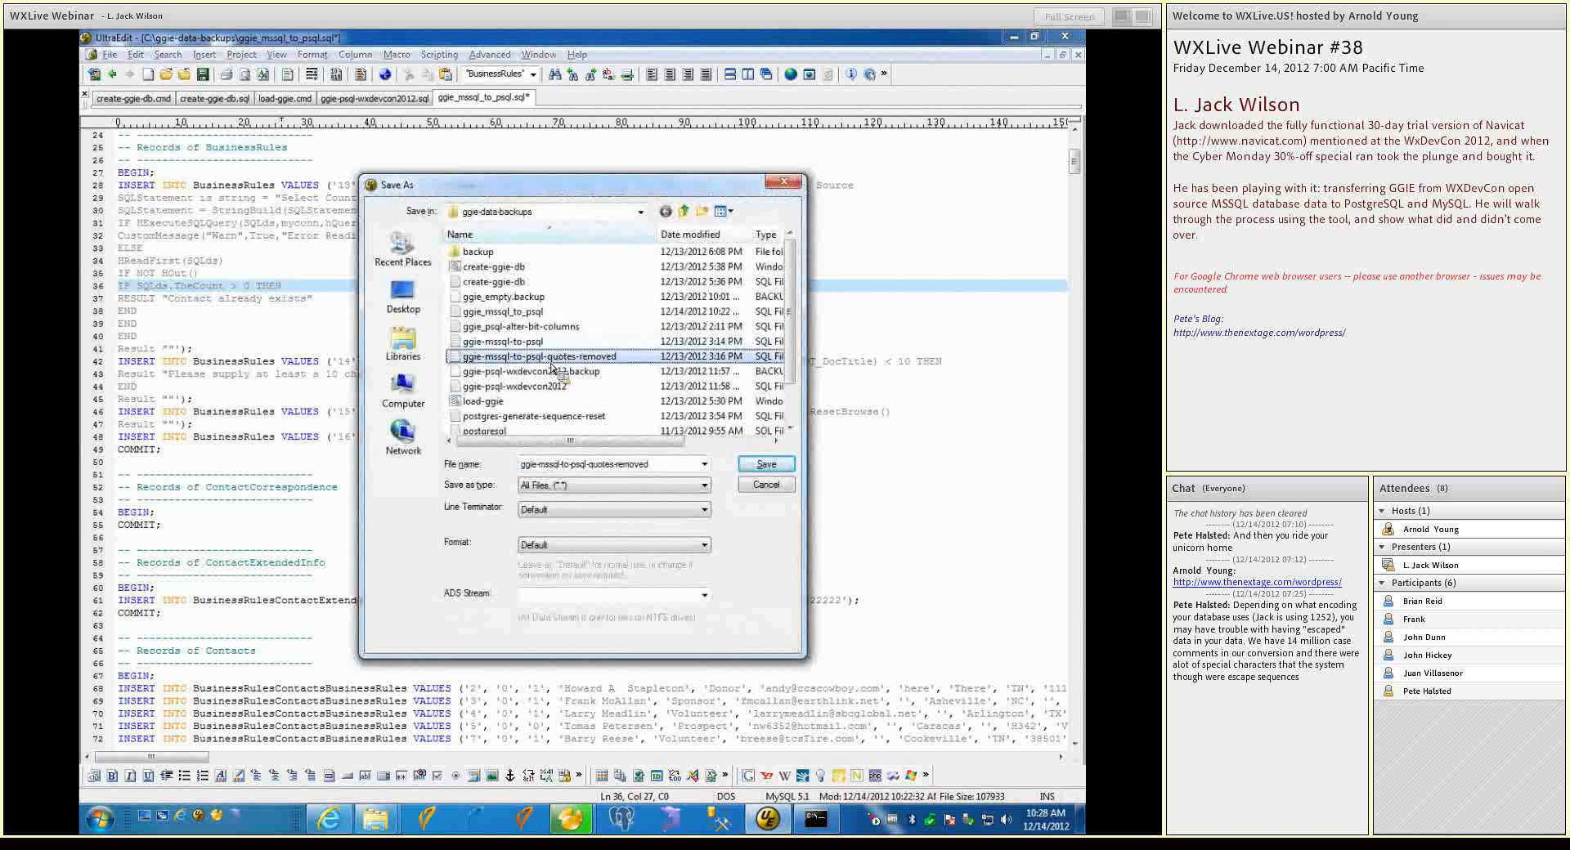
left_click(761, 464)
left_click(644, 430)
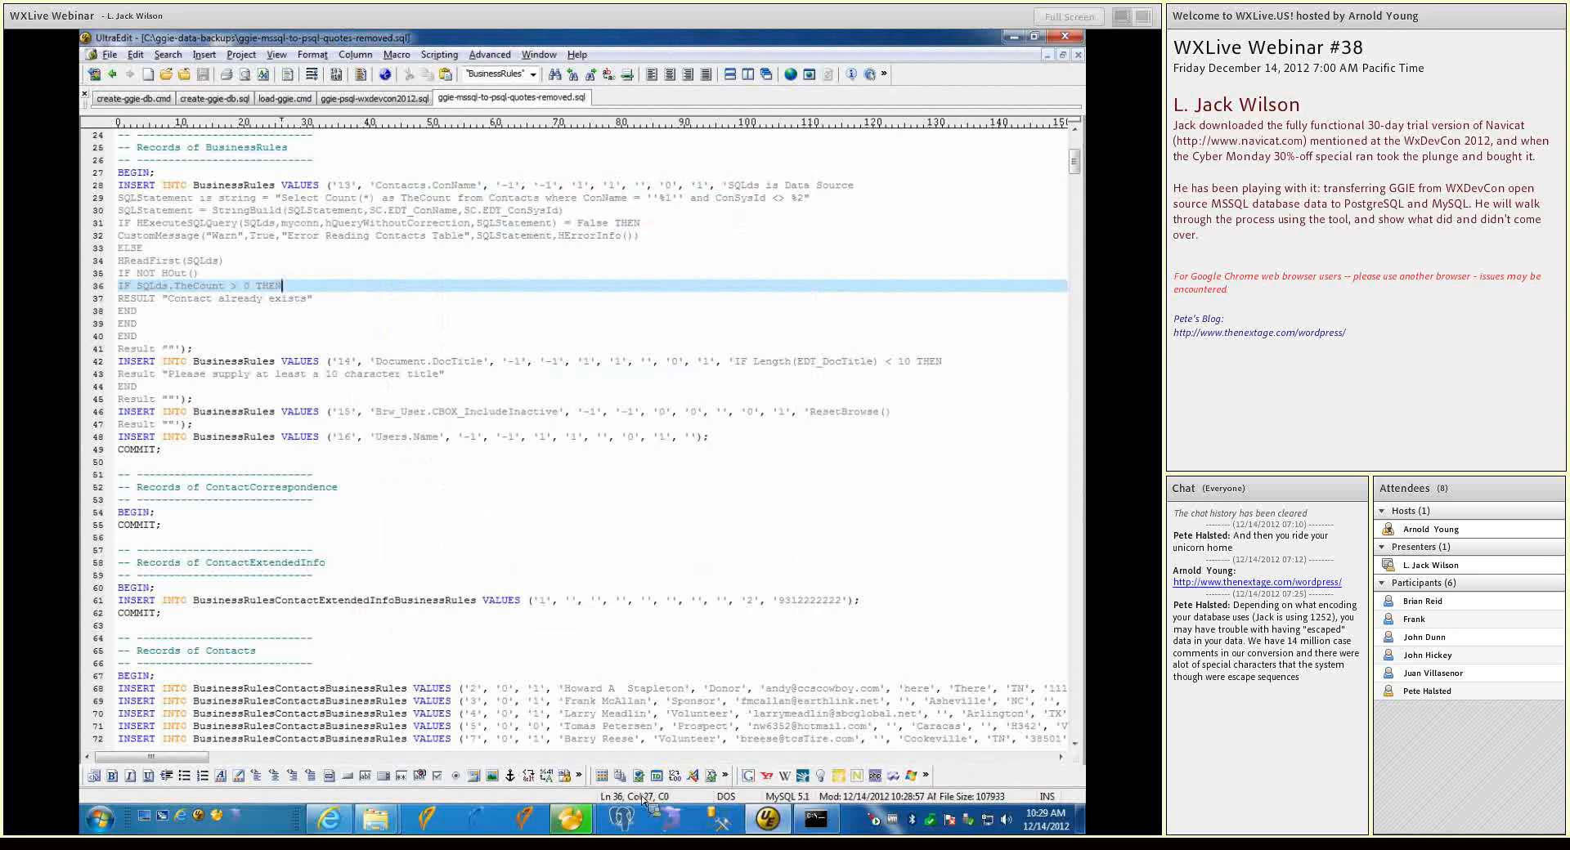
Switch to Navicat's Data Transfer window and close it, saving the changes to the ggie_mssql_to_psql_sql_file profile
mouse_move(581, 826)
mouse_move(510, 775)
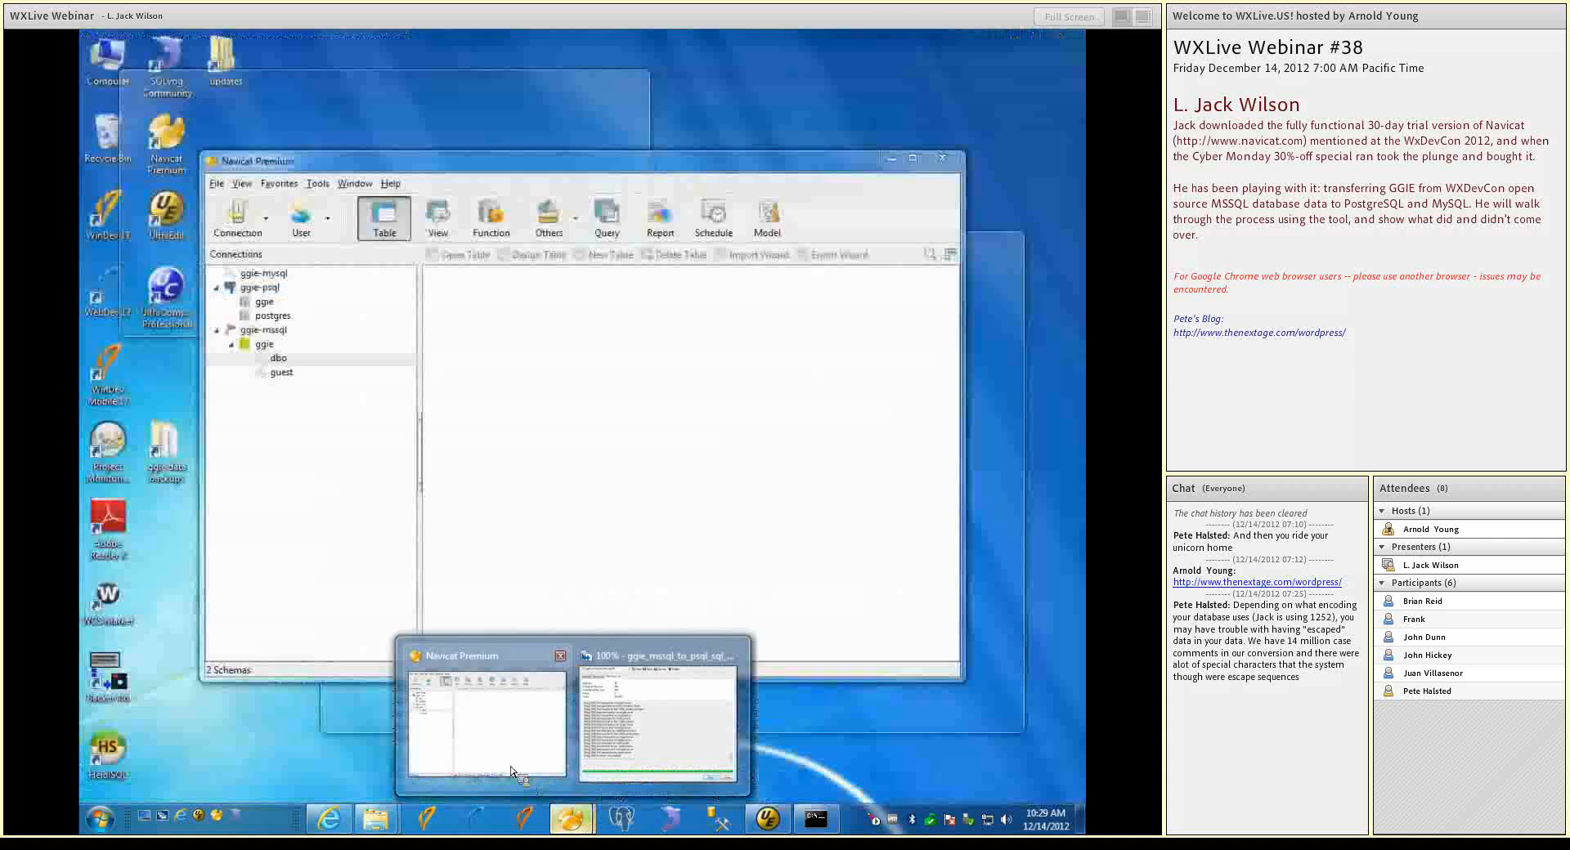
left_click(658, 719)
left_click(805, 635)
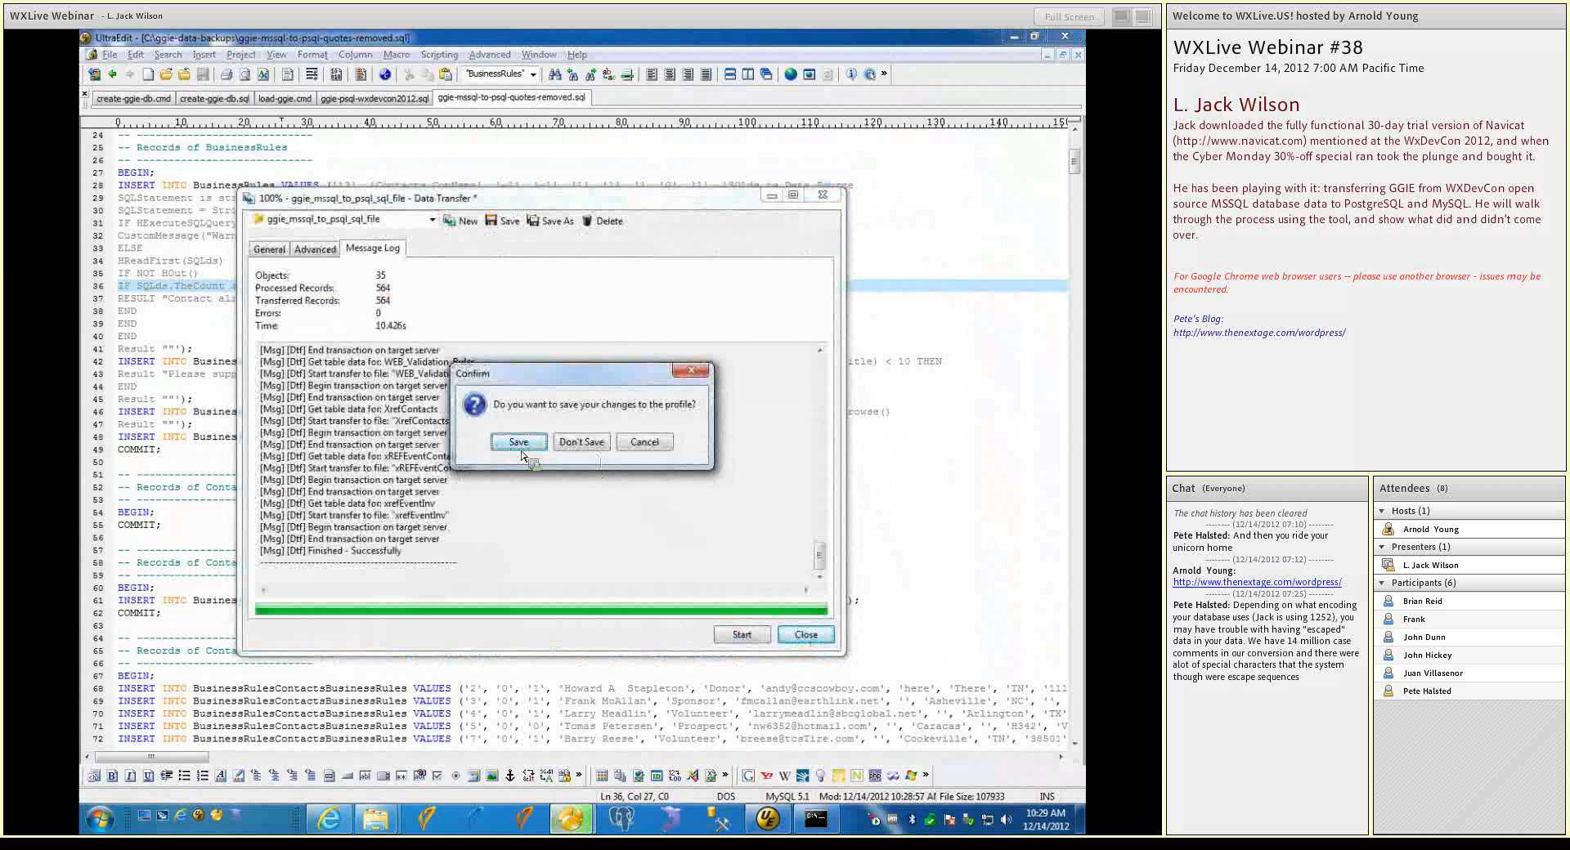
left_click(511, 449)
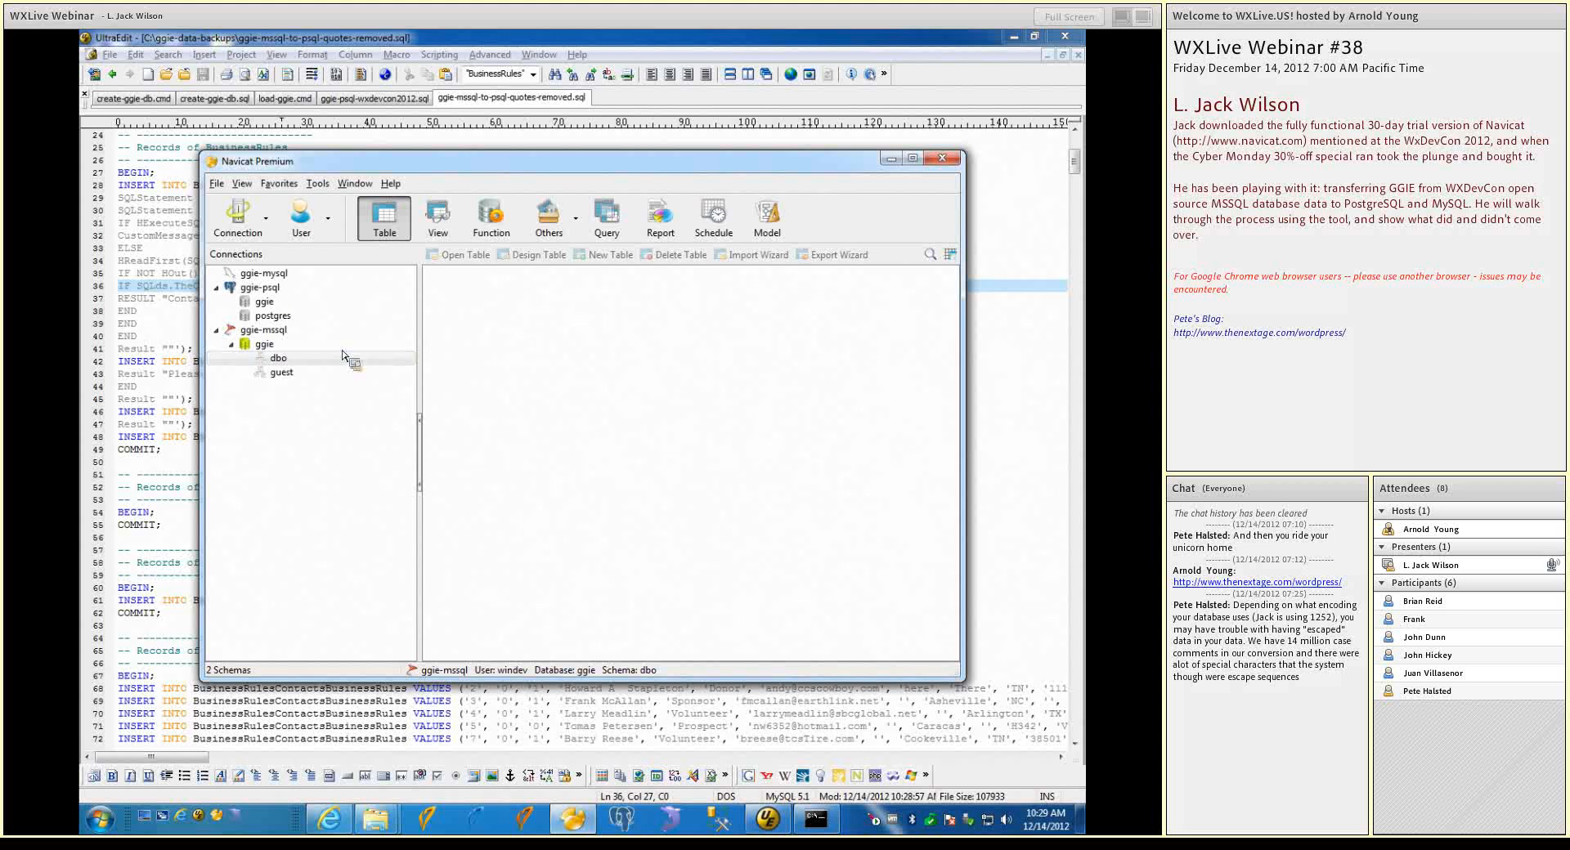
Open the ggie database of the ggie-psql connection and expand the tables of its public schema
double_click(251, 304)
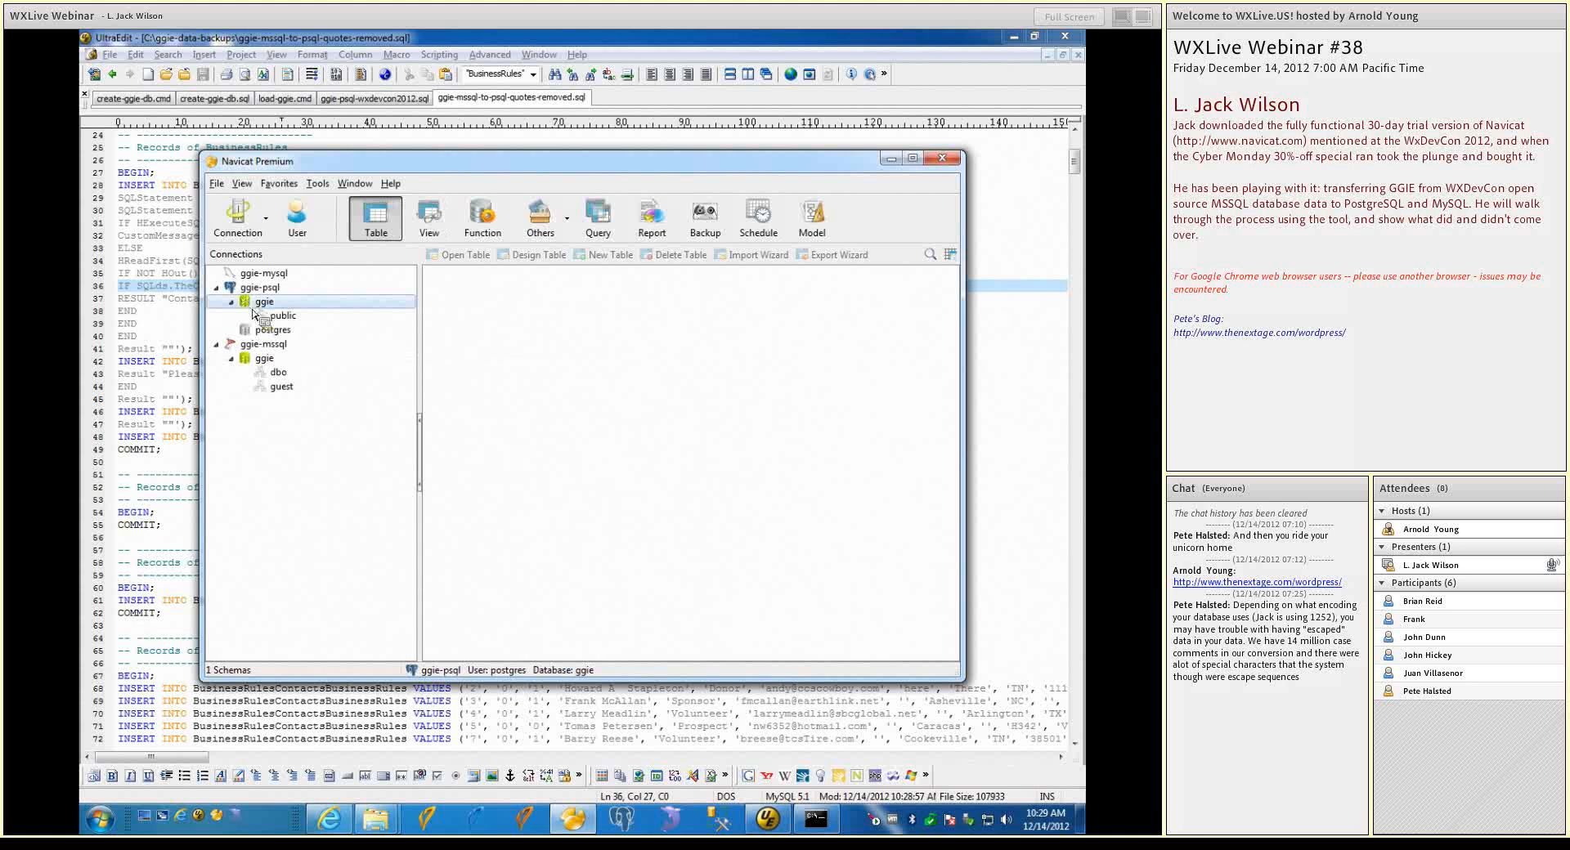
double_click(280, 315)
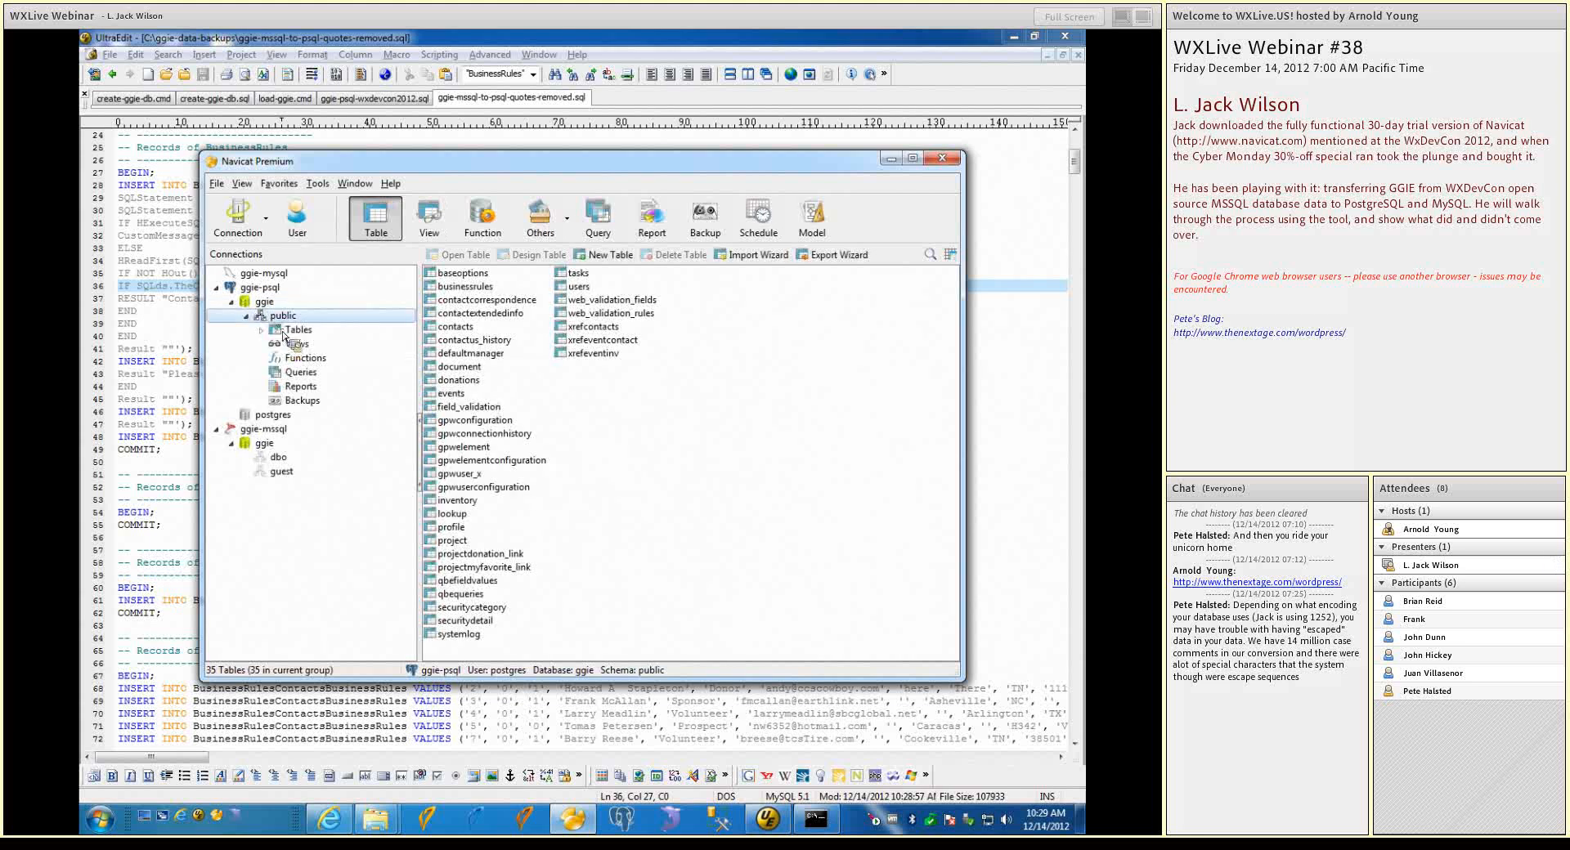
left_click(288, 329)
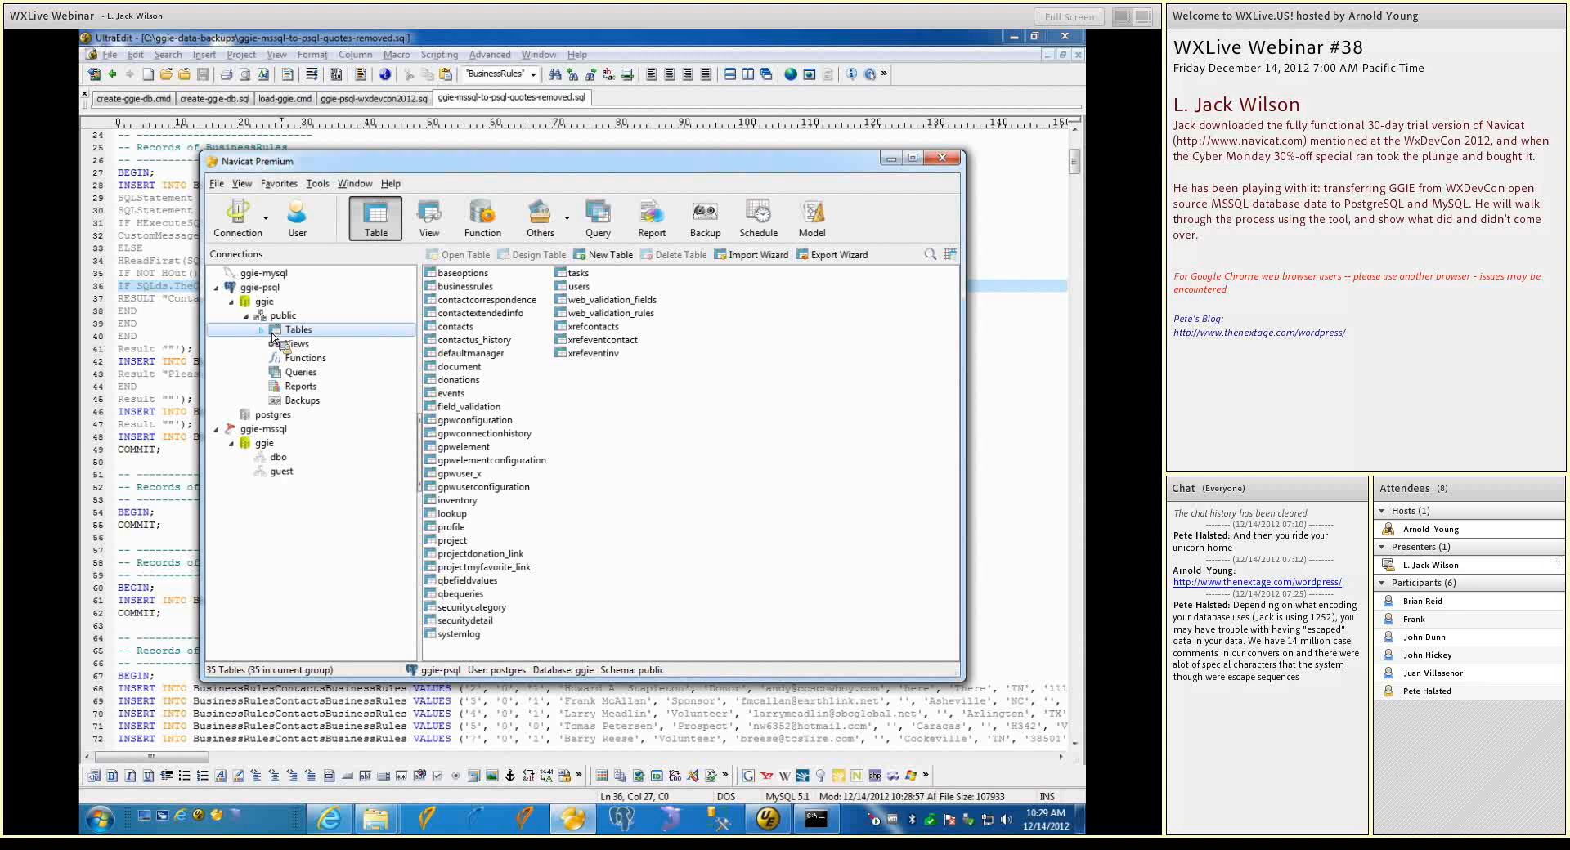
double_click(272, 333)
left_click(346, 287)
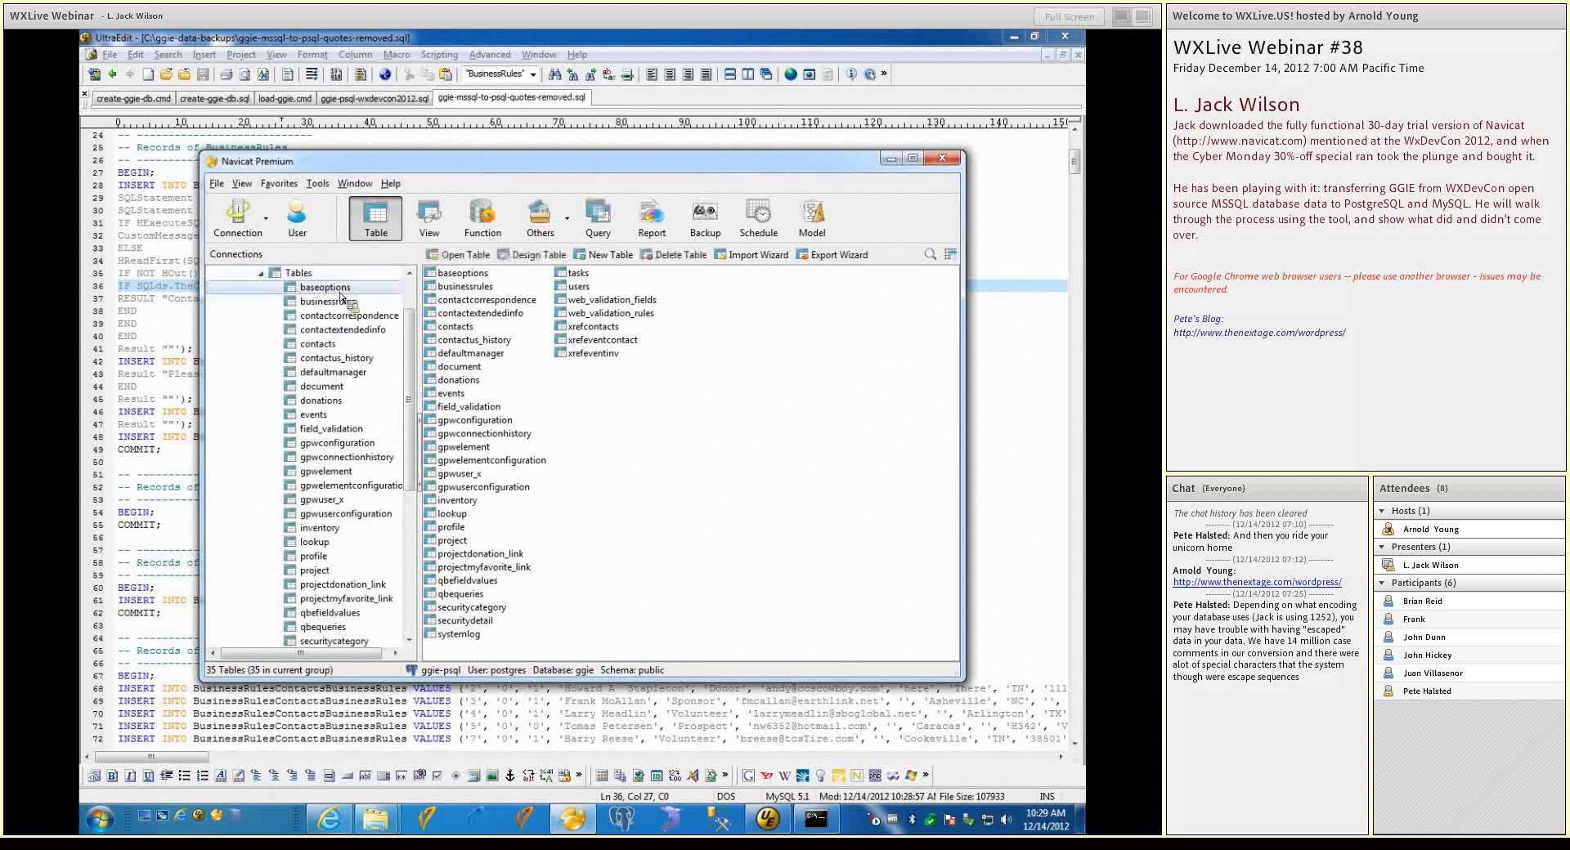
Create a new query on the ggie-psql public schema and load ggie-mssql-to-psql-quotes-removed into it
left_click(599, 233)
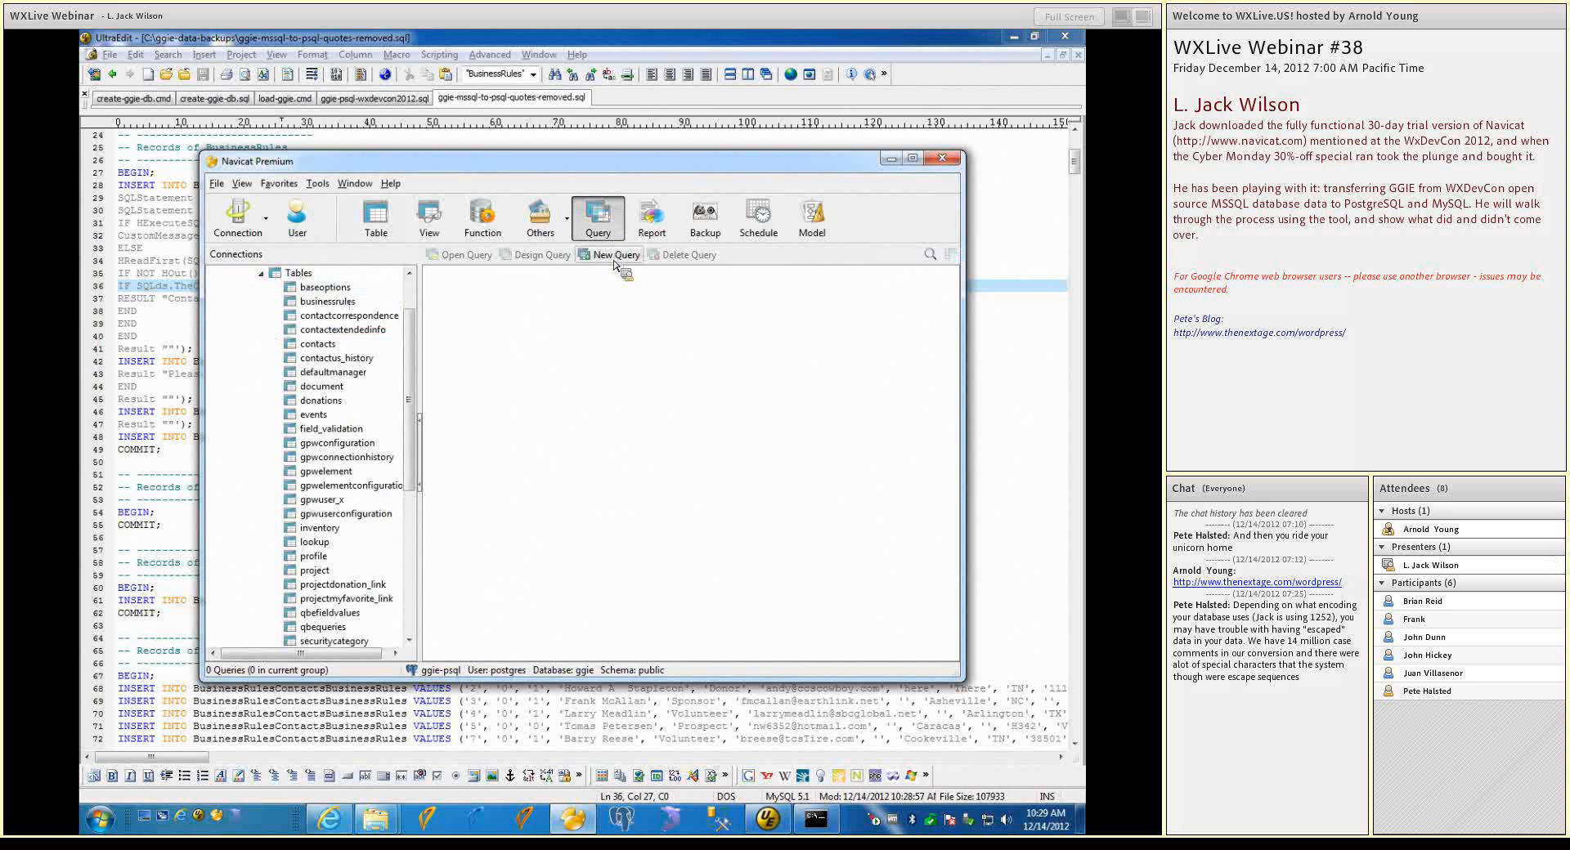
left_click(613, 258)
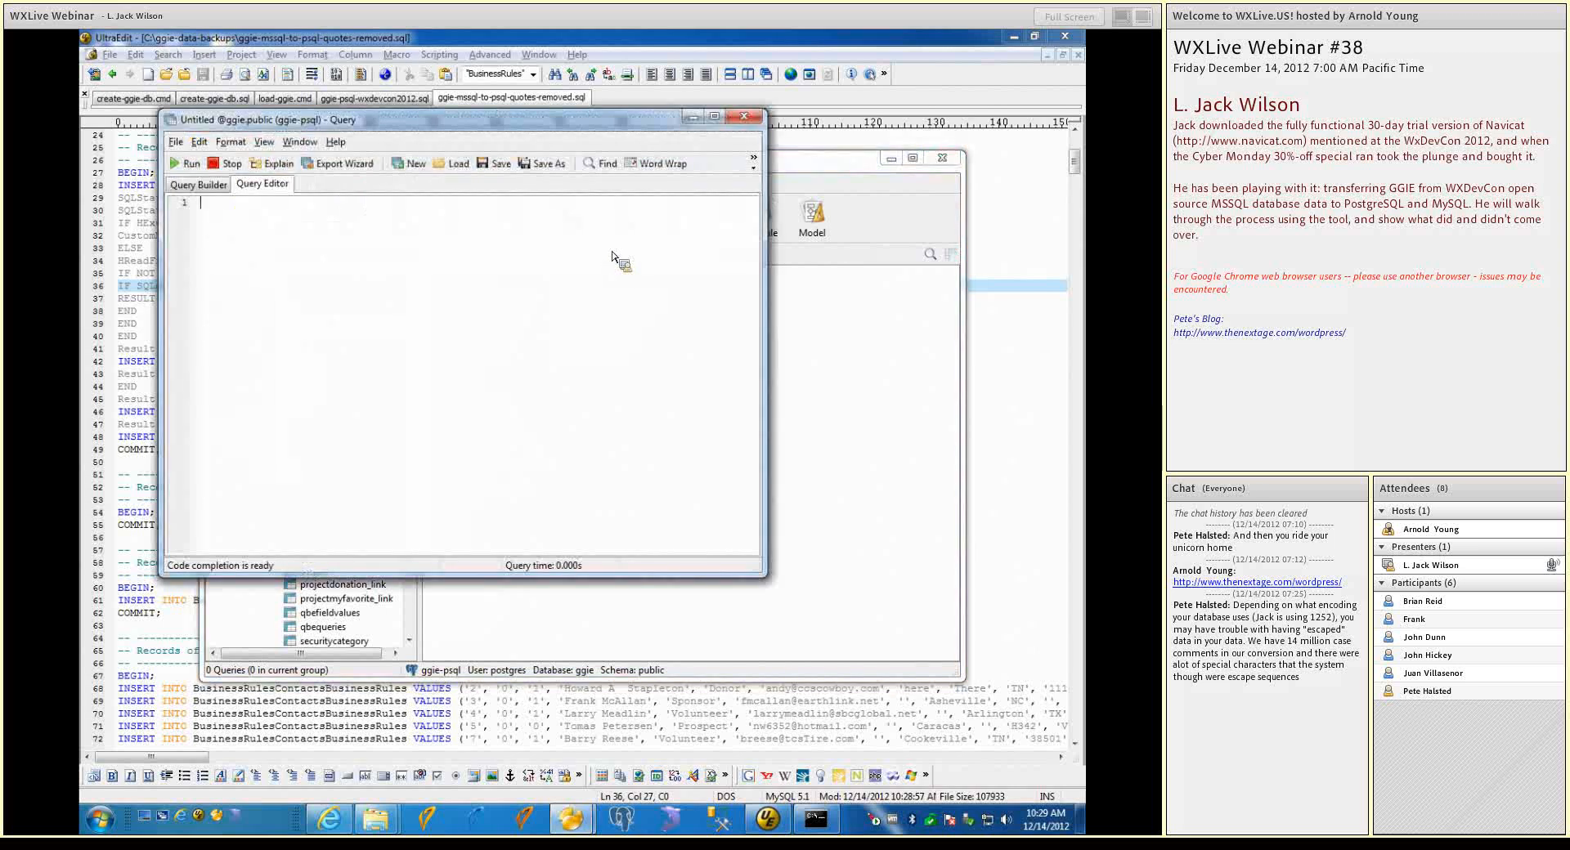
left_click(459, 168)
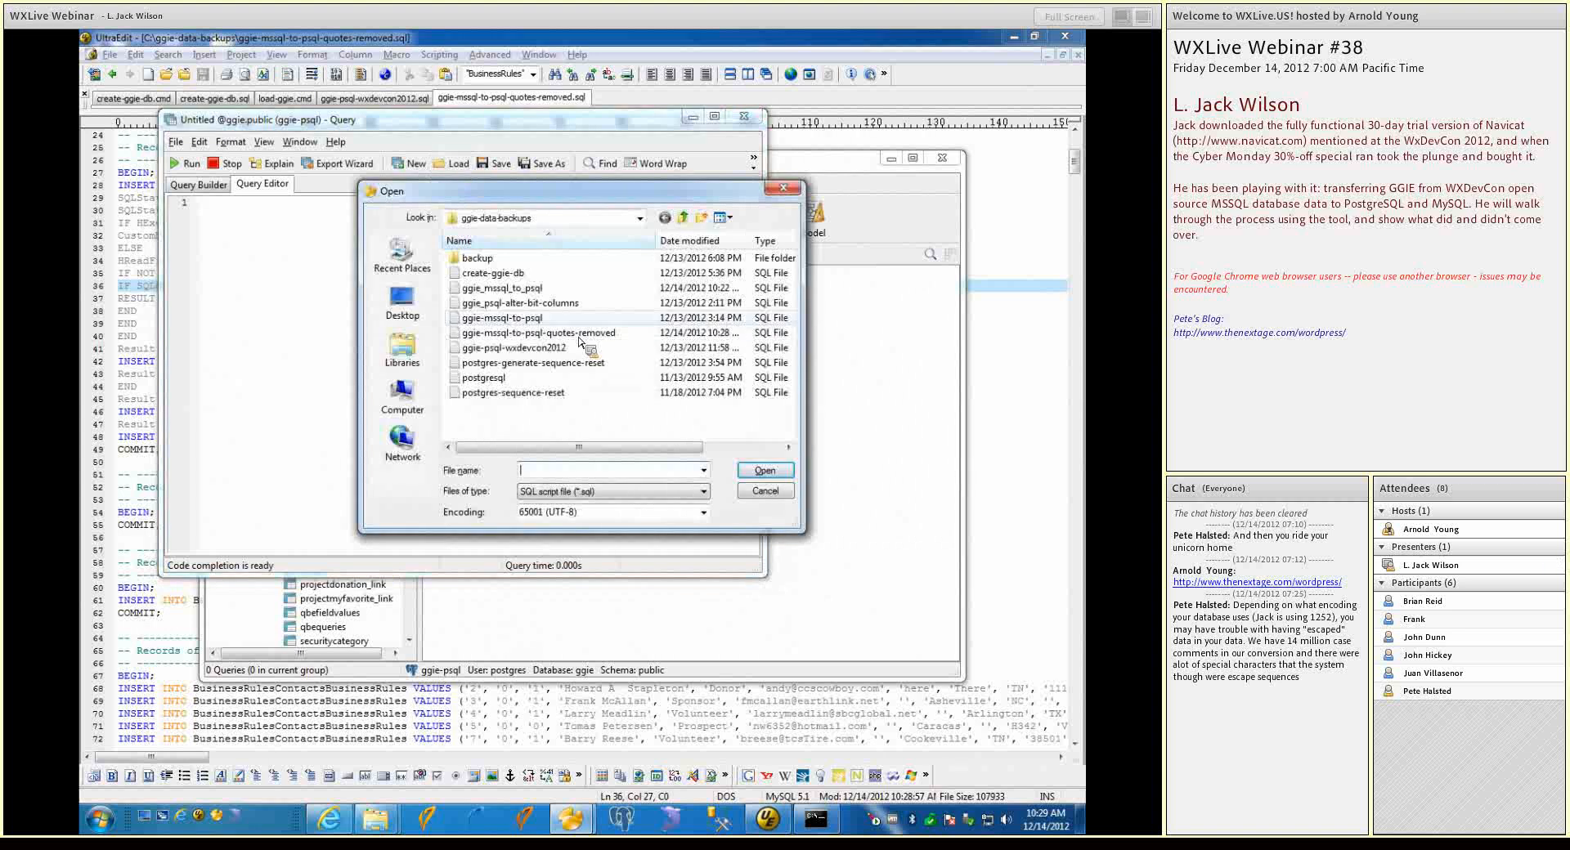
left_click(460, 333)
left_click(763, 471)
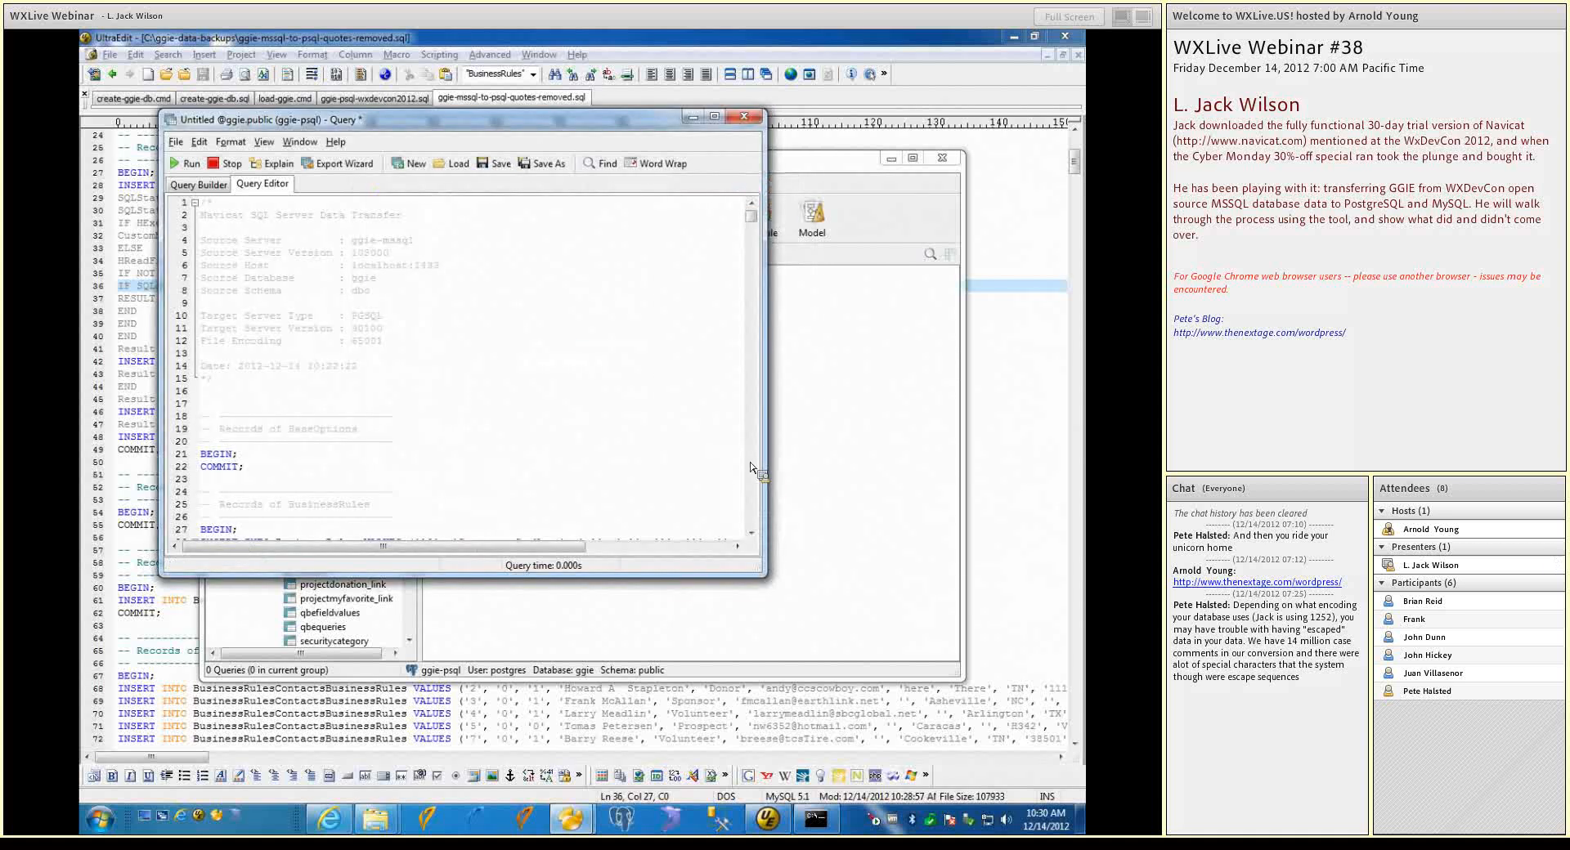
Run the loaded script, look through its message output and close the query window
left_click(185, 165)
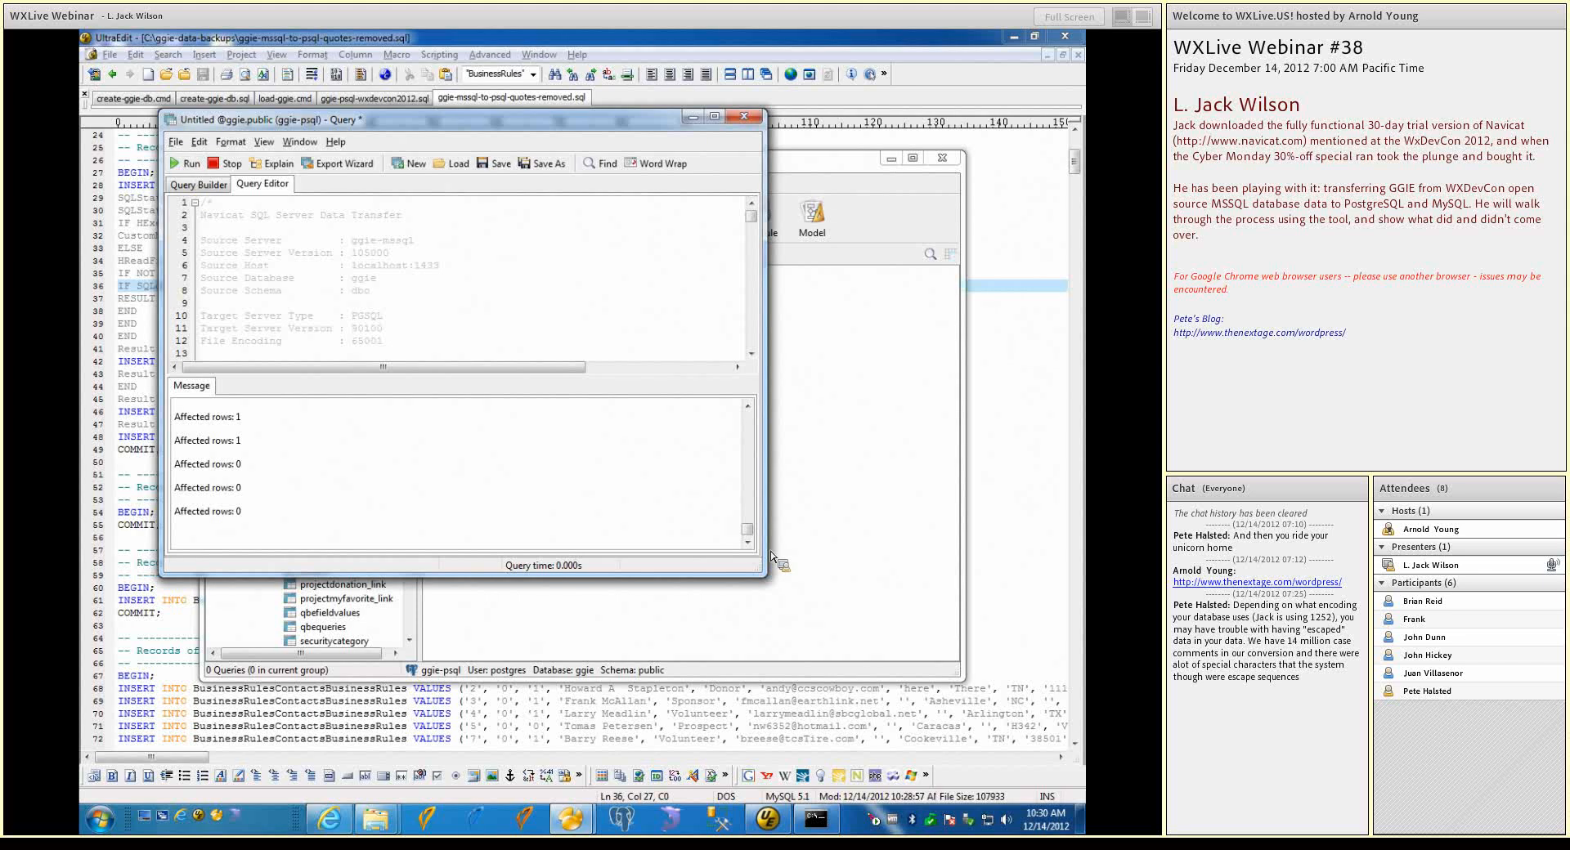
mouse_move(749, 529)
left_mouse_down()
mouse_move(745, 495)
mouse_move(749, 529)
left_mouse_up()
mouse_move(747, 529)
left_mouse_down()
mouse_move(745, 441)
mouse_move(742, 532)
left_mouse_up()
left_click(742, 117)
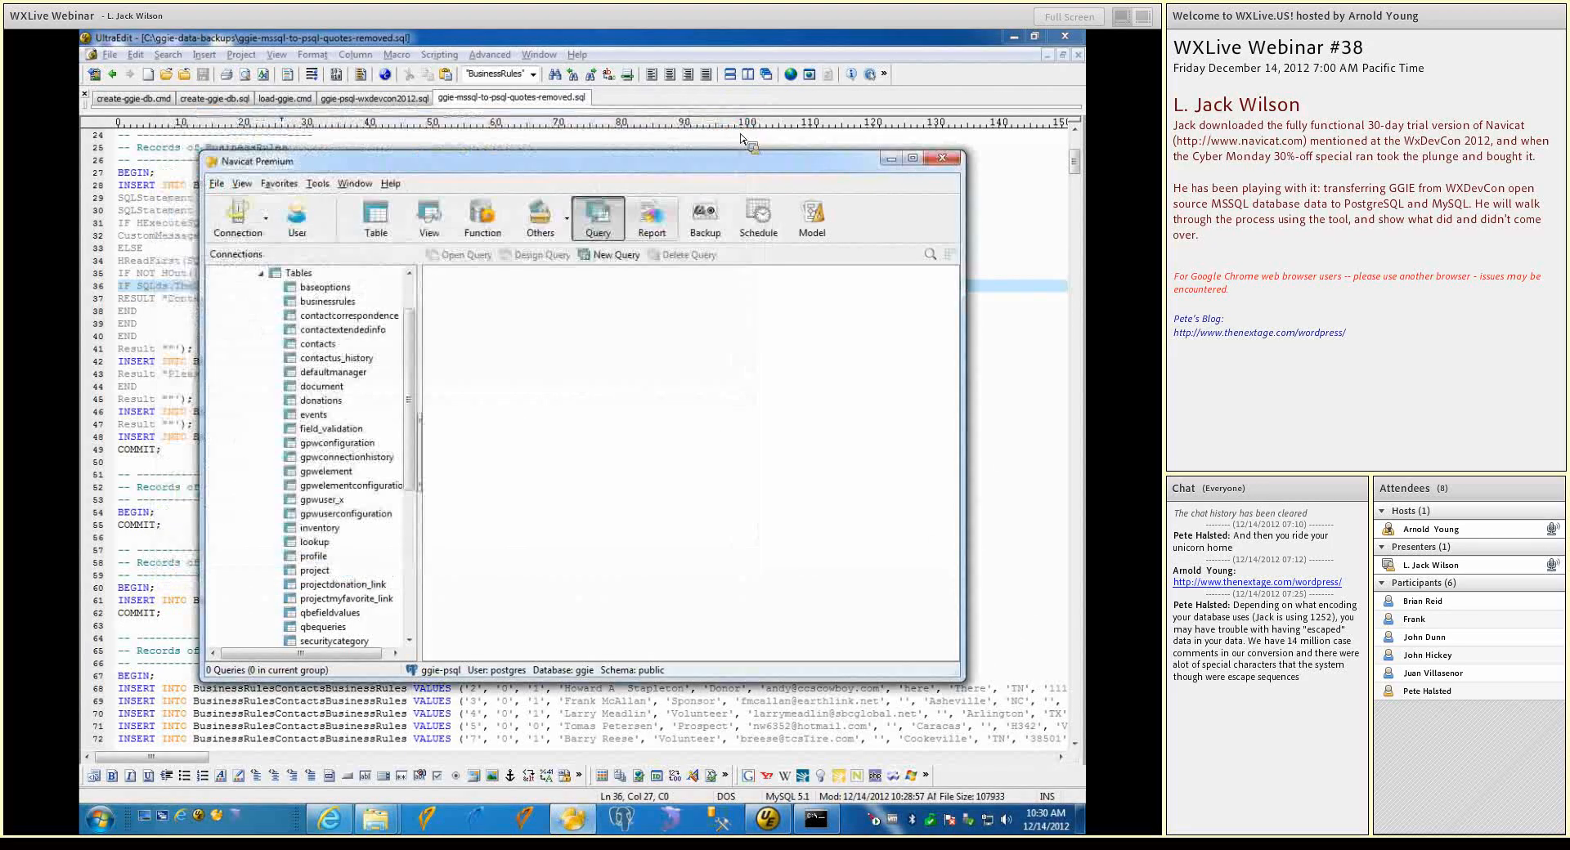
Collapse the table list of the public schema and refresh the ggie database under ggie-psql
scroll(409, 327, "up", 2)
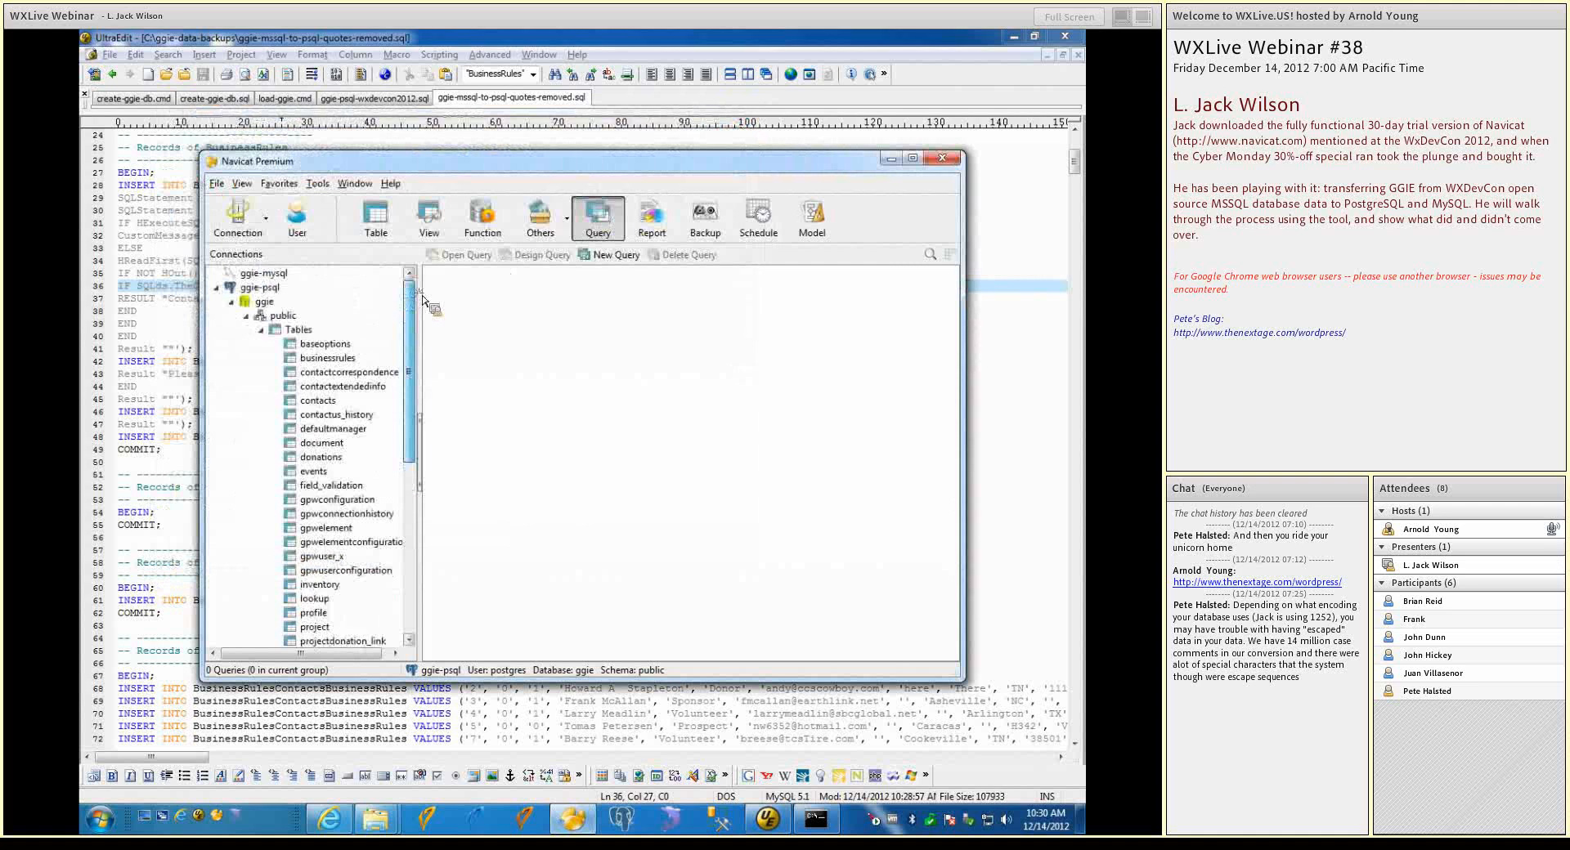
left_click(261, 331)
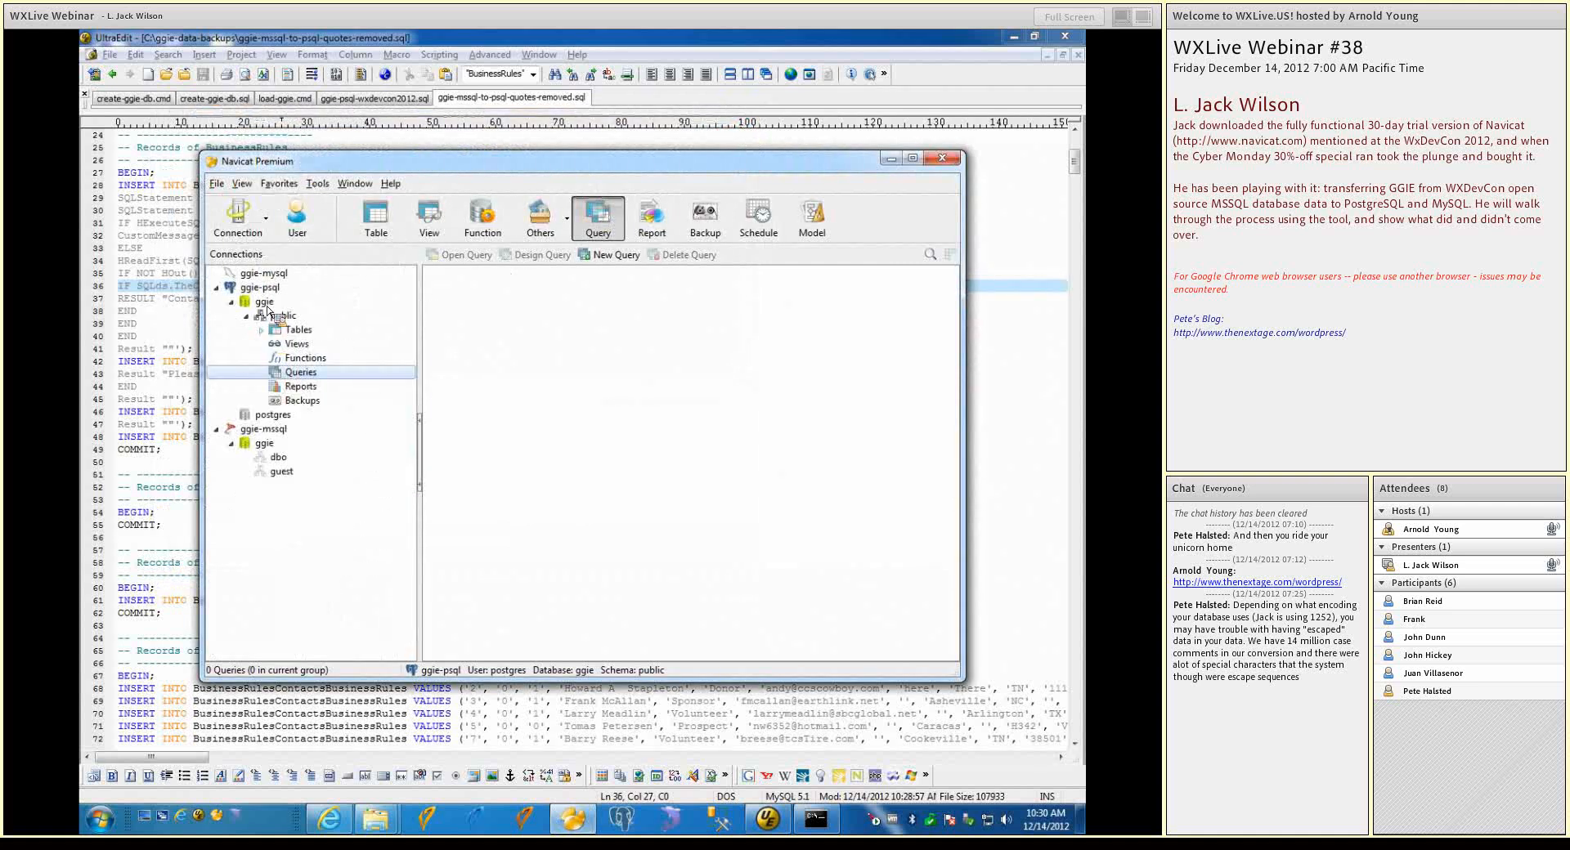
right_click(262, 302)
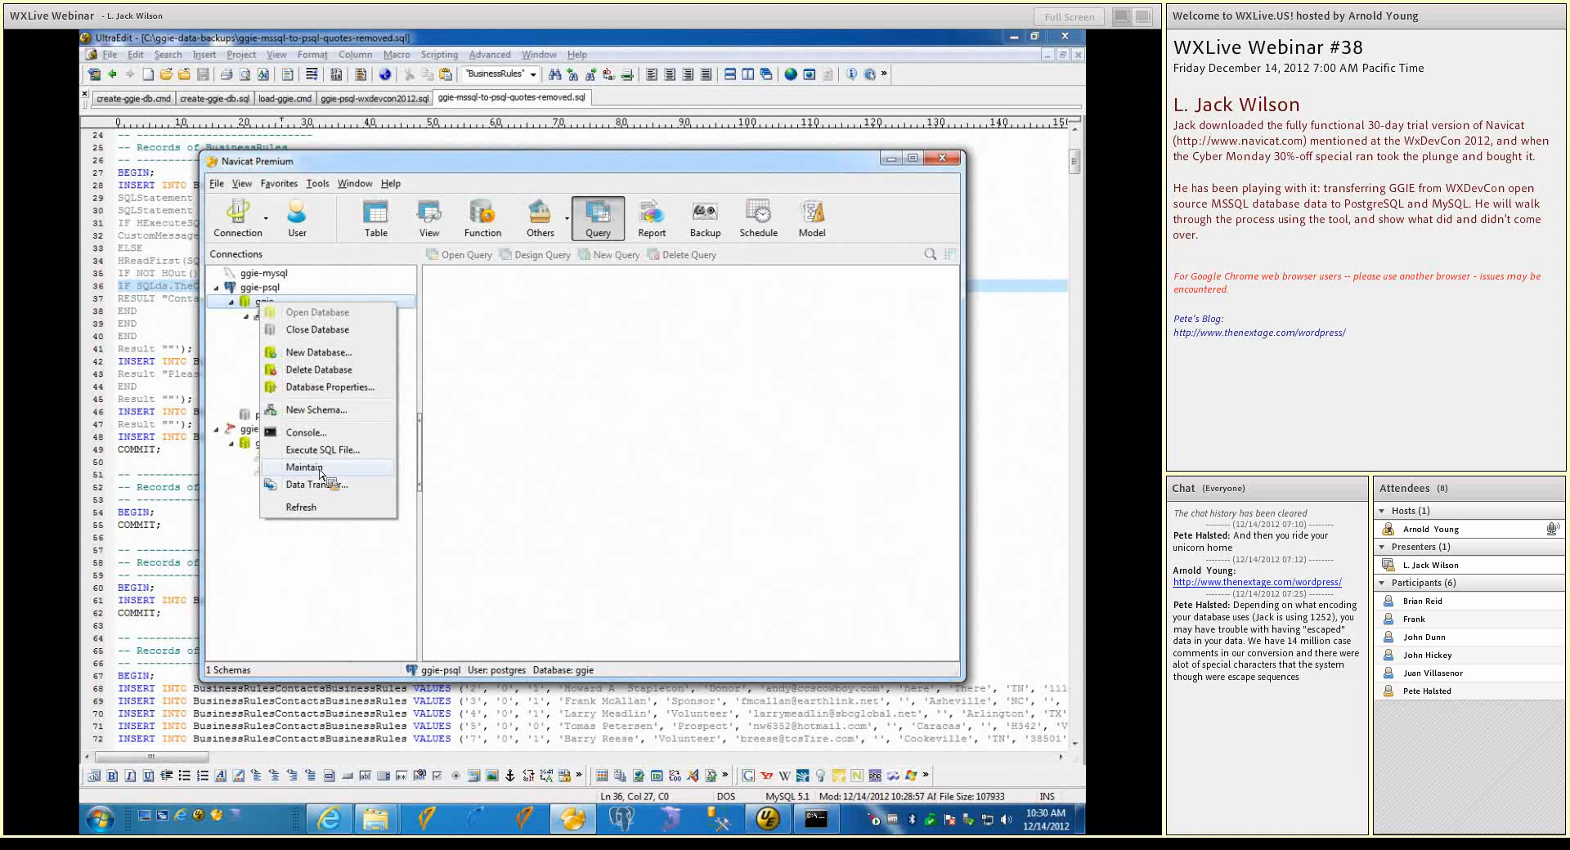
left_click(310, 508)
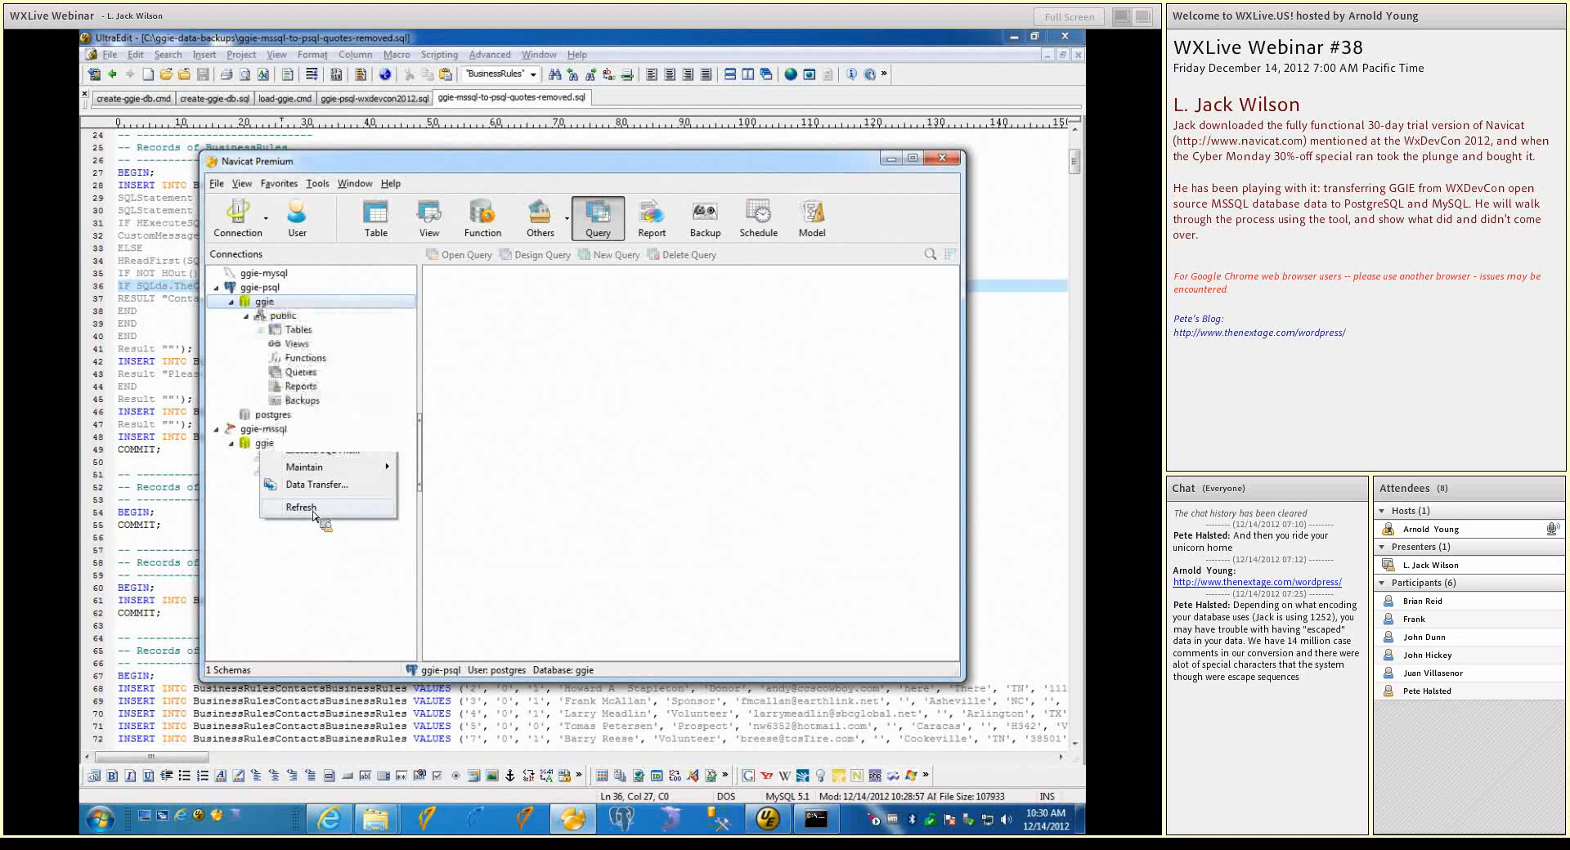
Close and reopen the ggie database under ggie-psql, and list the tables of its public schema
right_click(271, 309)
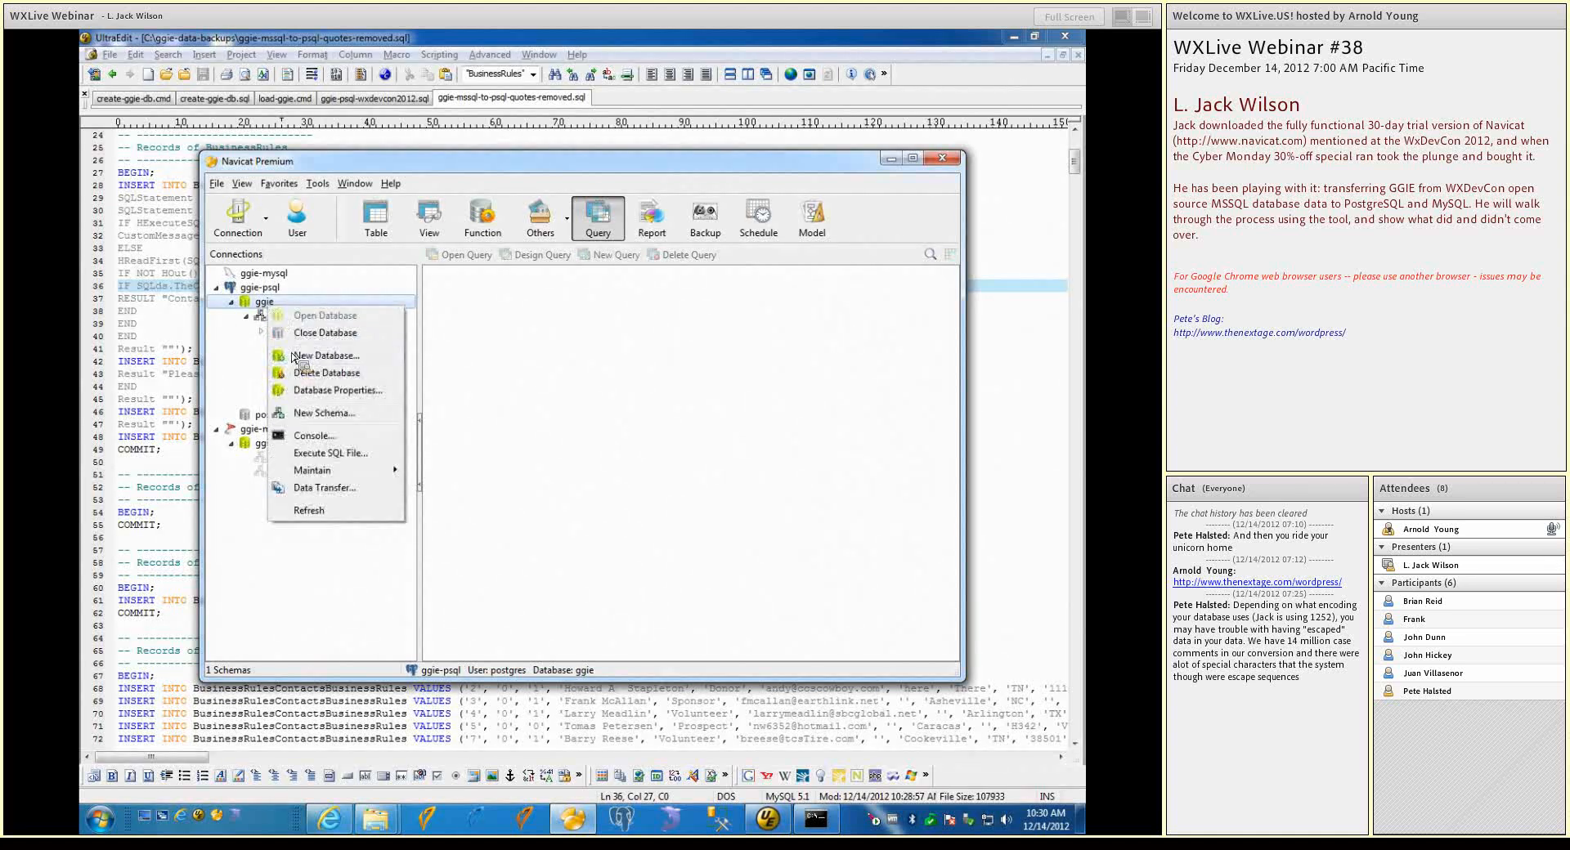
left_click(298, 333)
double_click(263, 301)
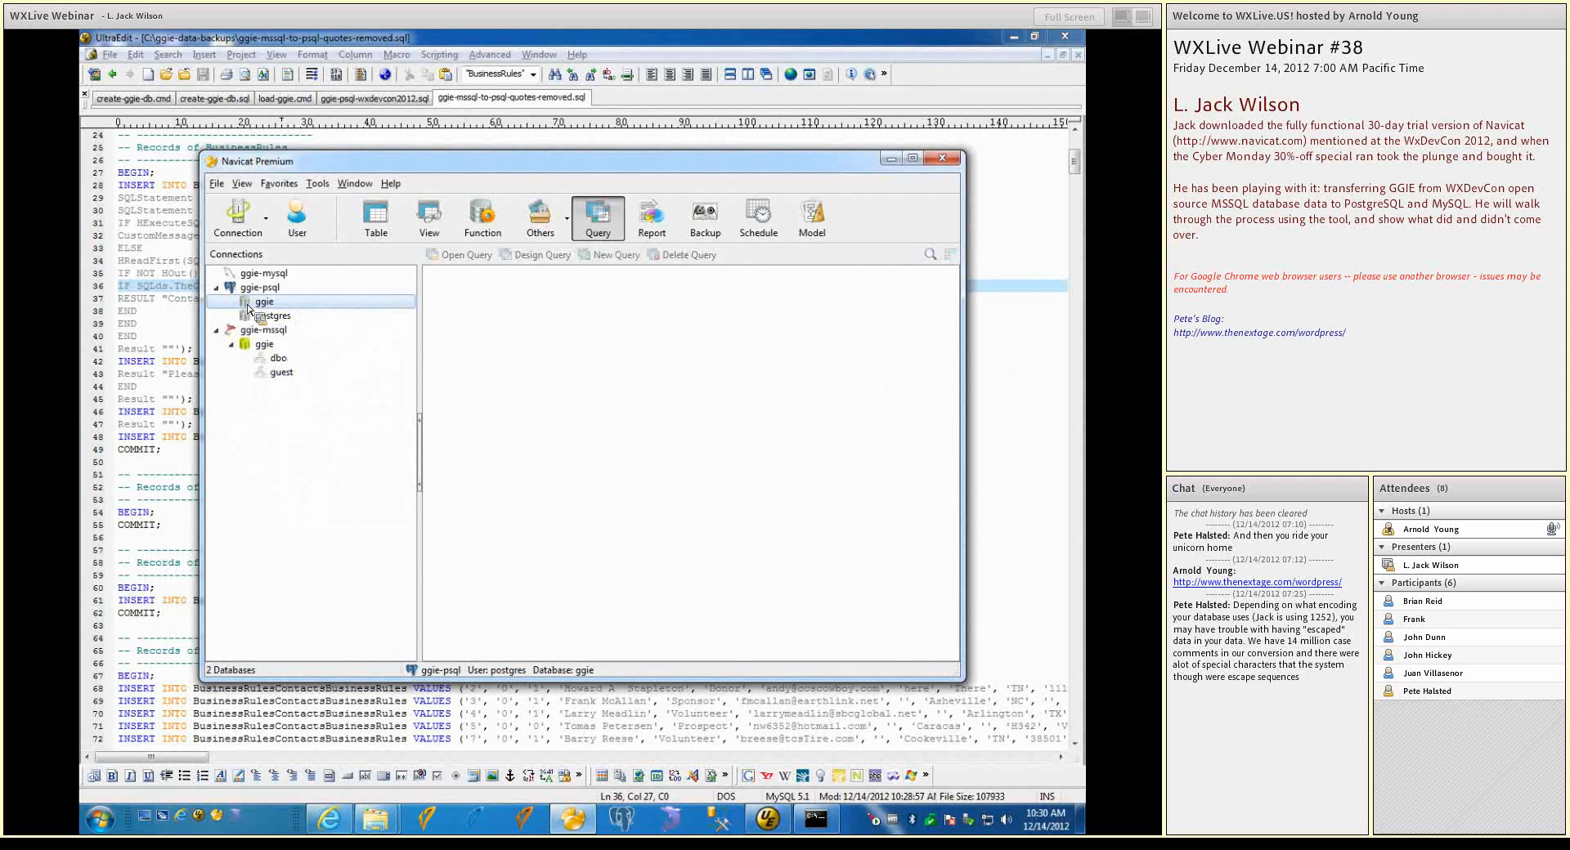
double_click(275, 318)
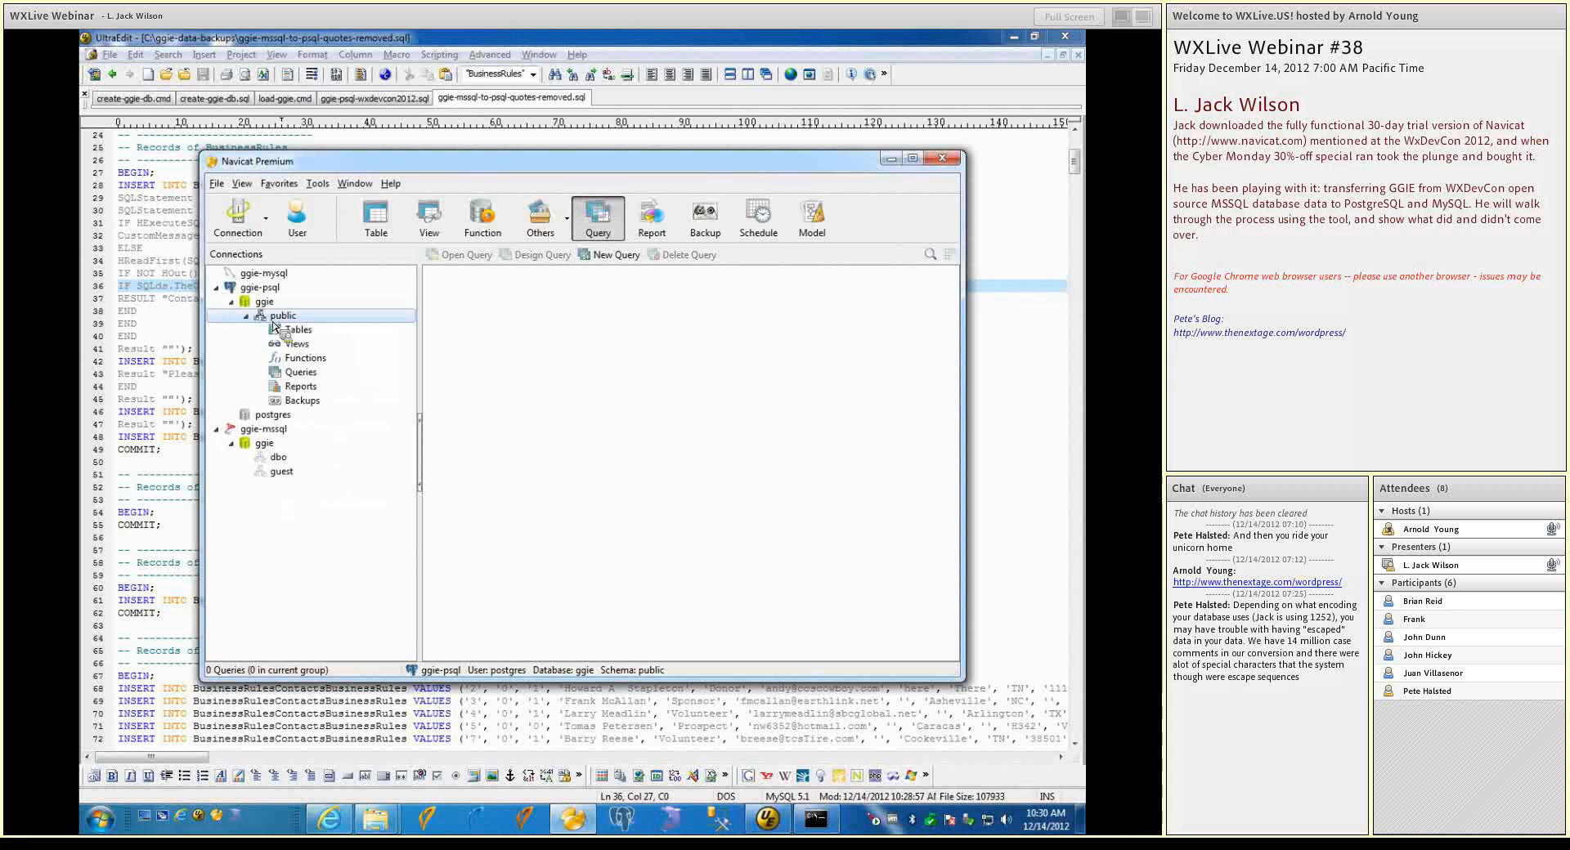
left_click(281, 333)
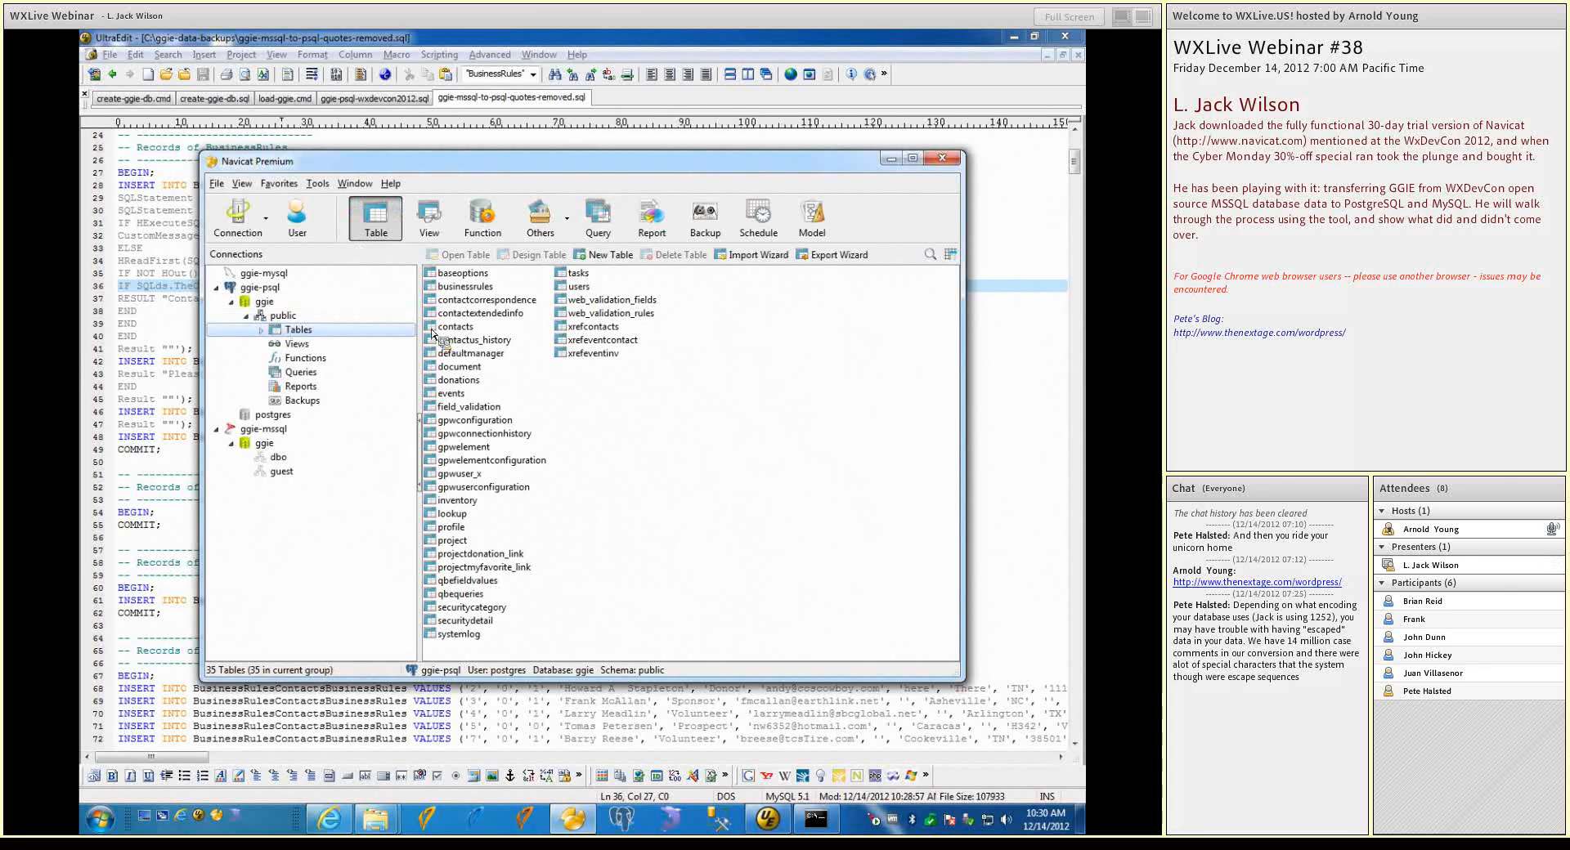
Open the businessrules table to check its imported records, and close it again
right_click(439, 287)
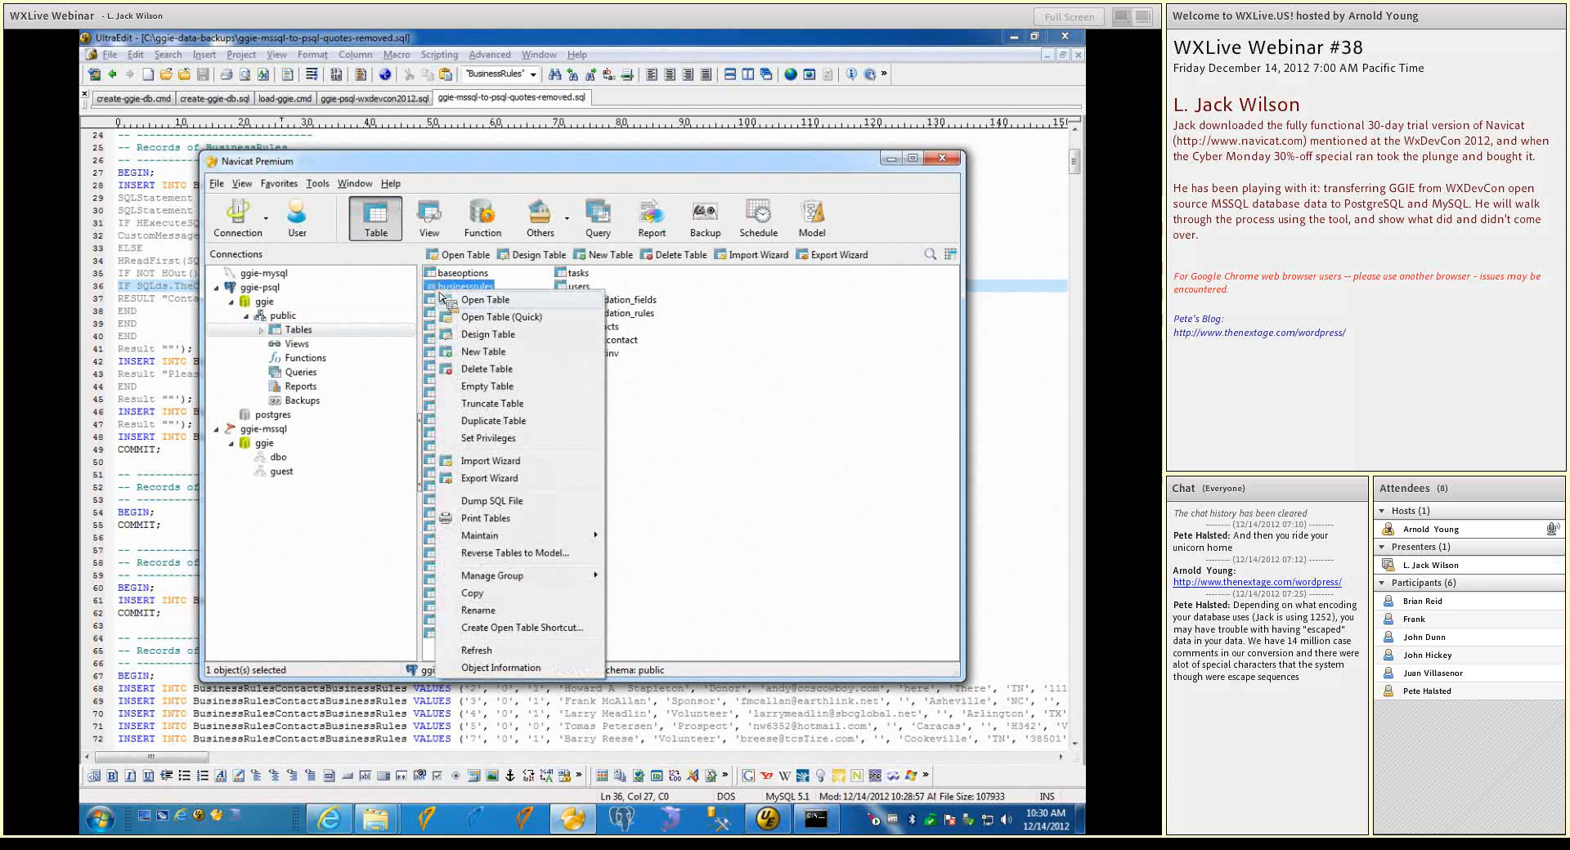
left_click(478, 300)
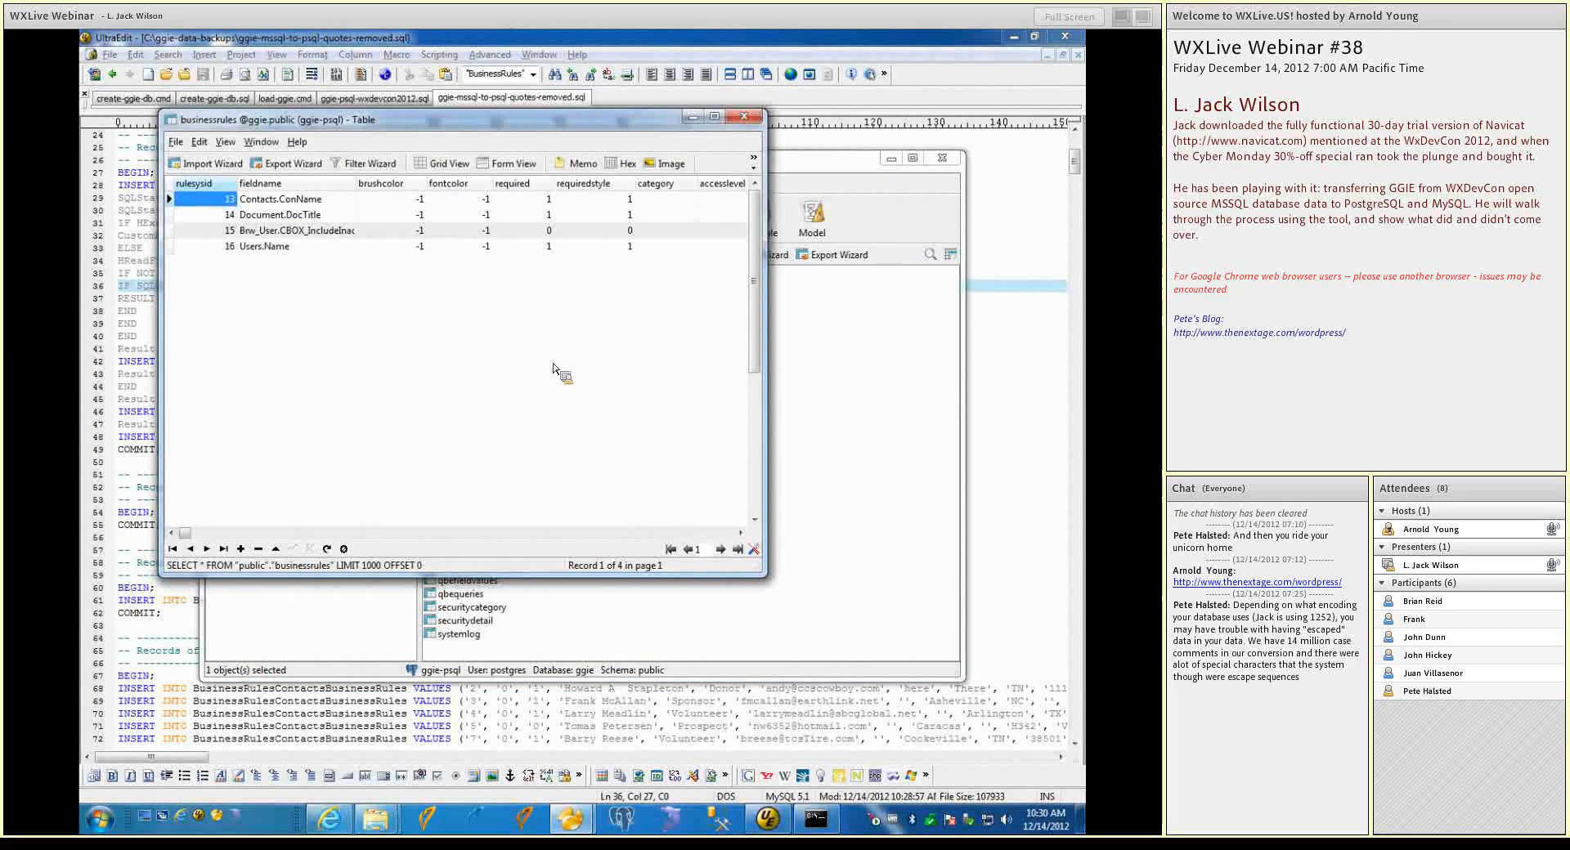
left_click(744, 116)
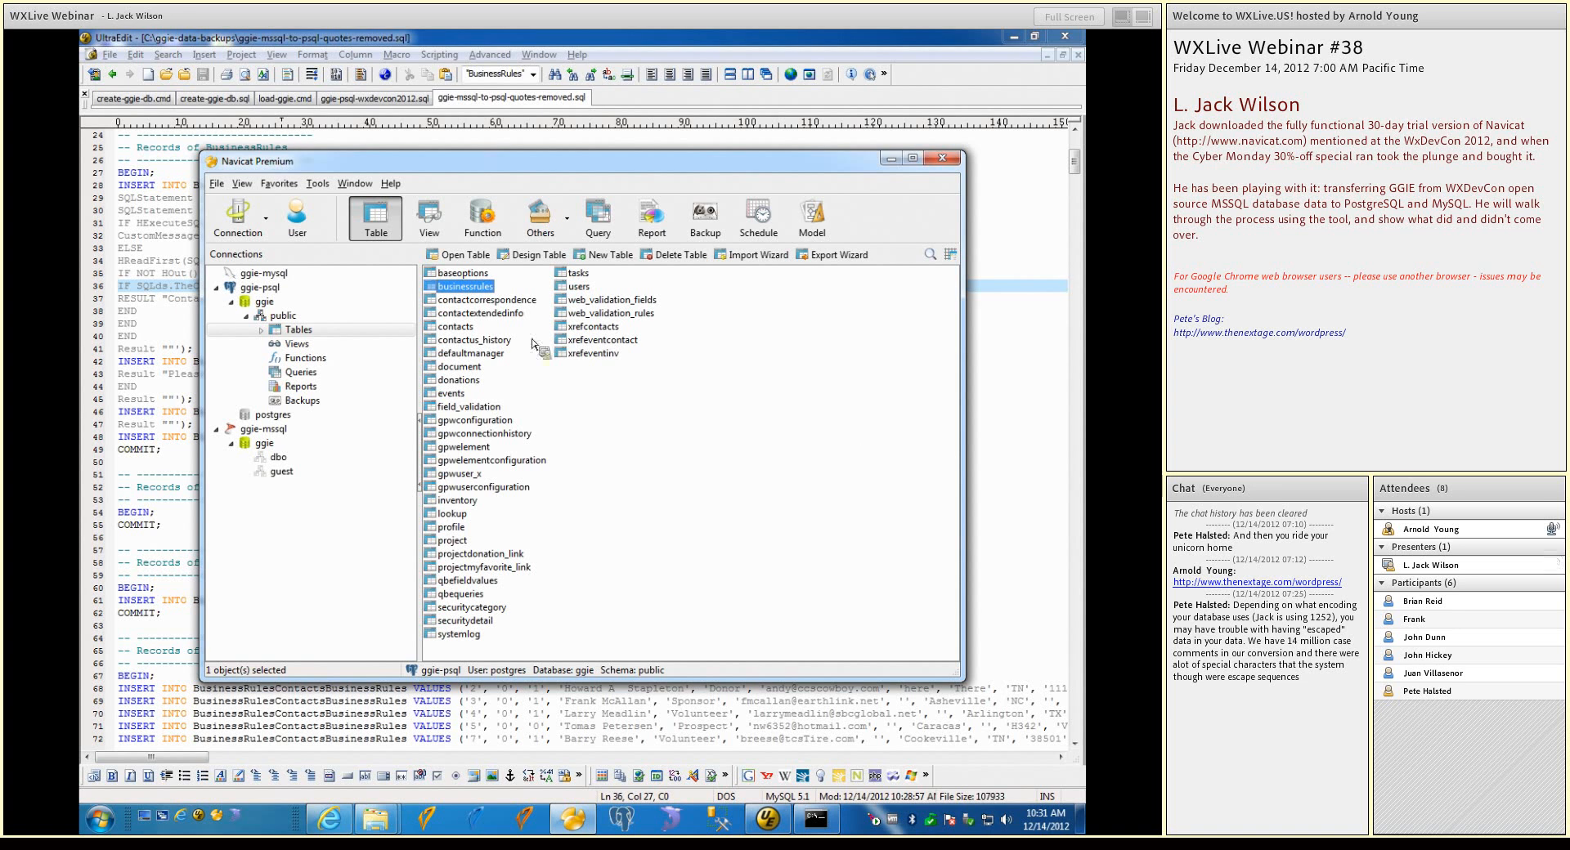
Open the contacts table in design view, examine its field types down to the last field, and close the designer
left_click(455, 327)
right_click(456, 331)
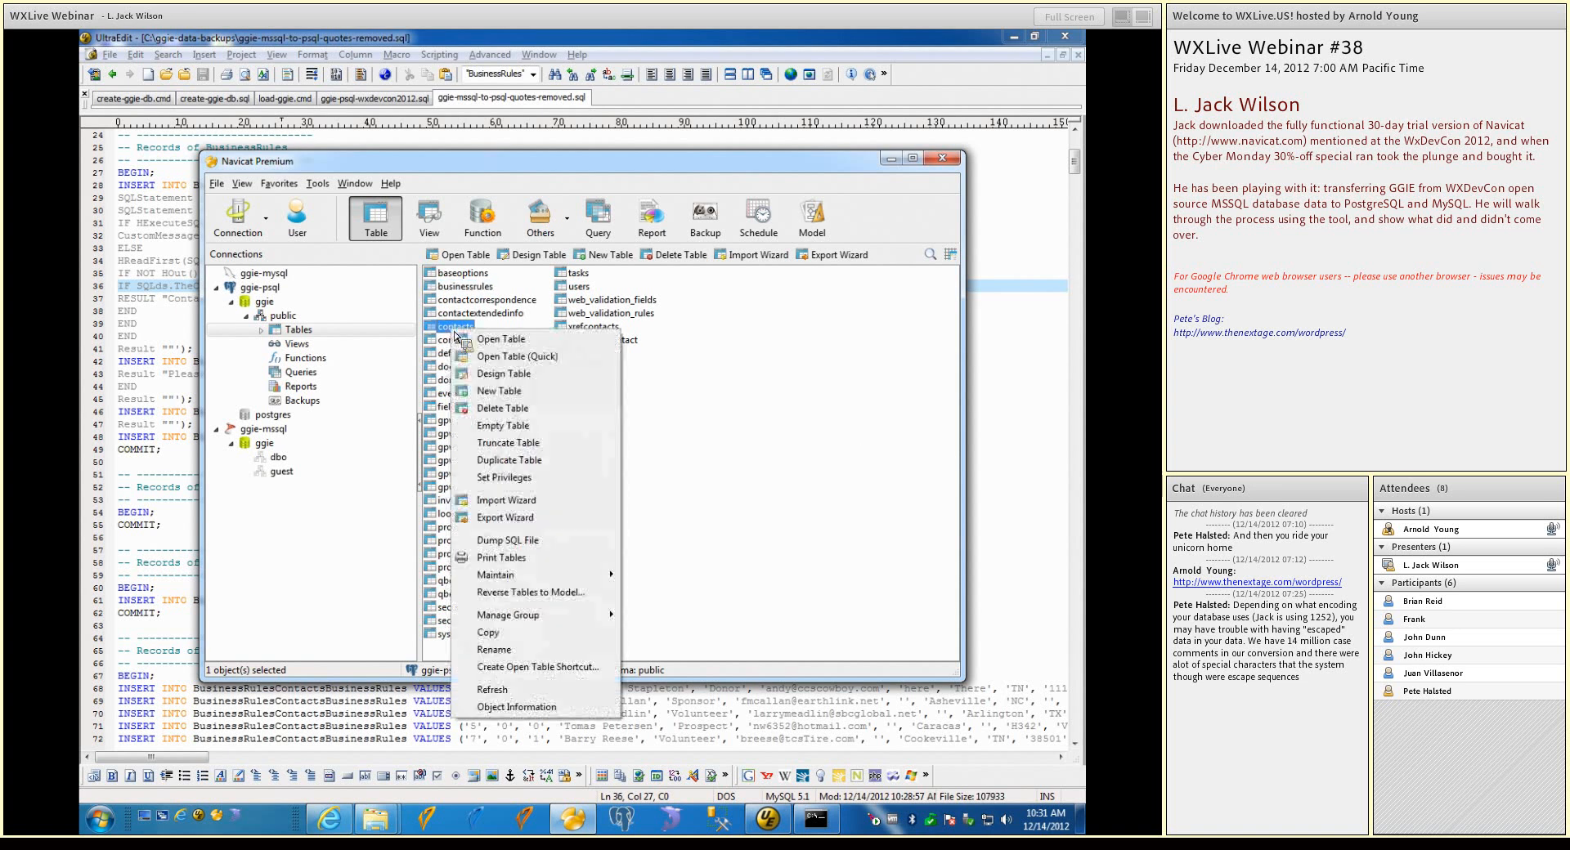
left_click(499, 378)
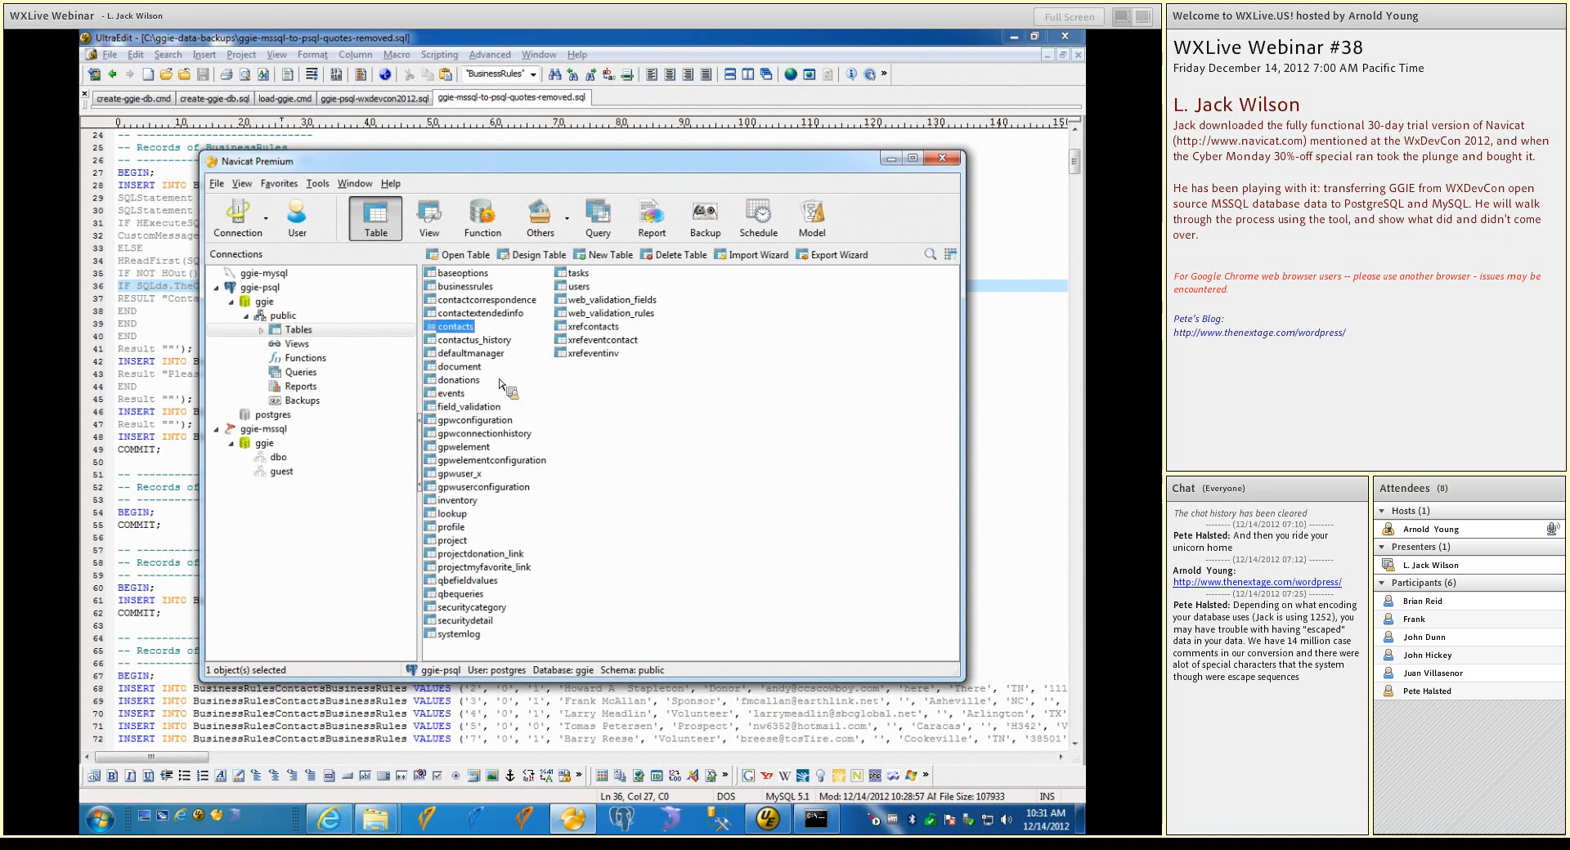
left_click_drag(808, 305, 842, 462)
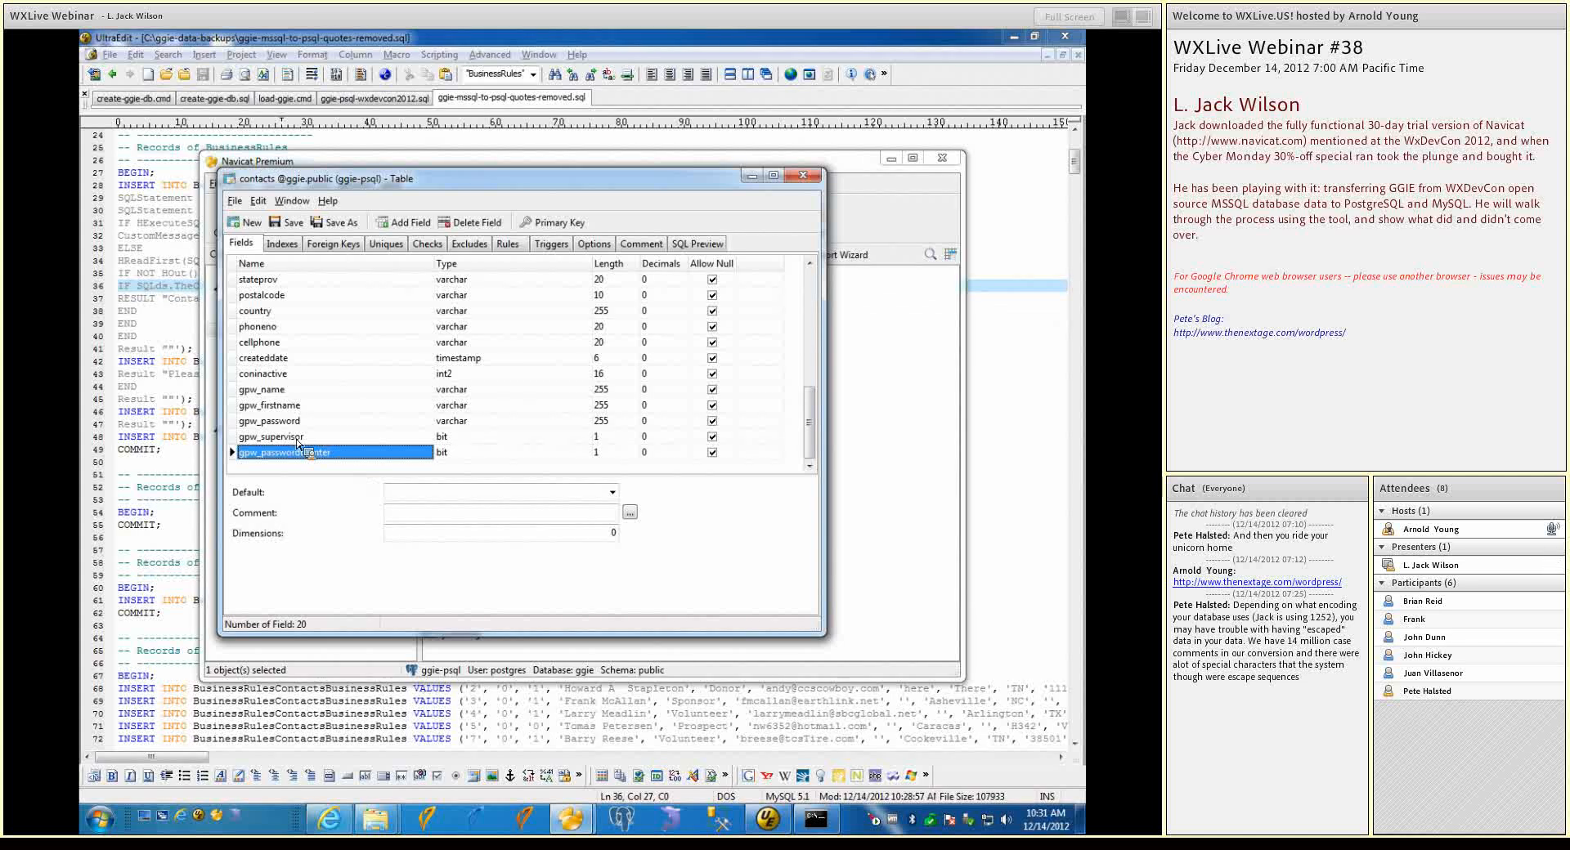
left_click(803, 176)
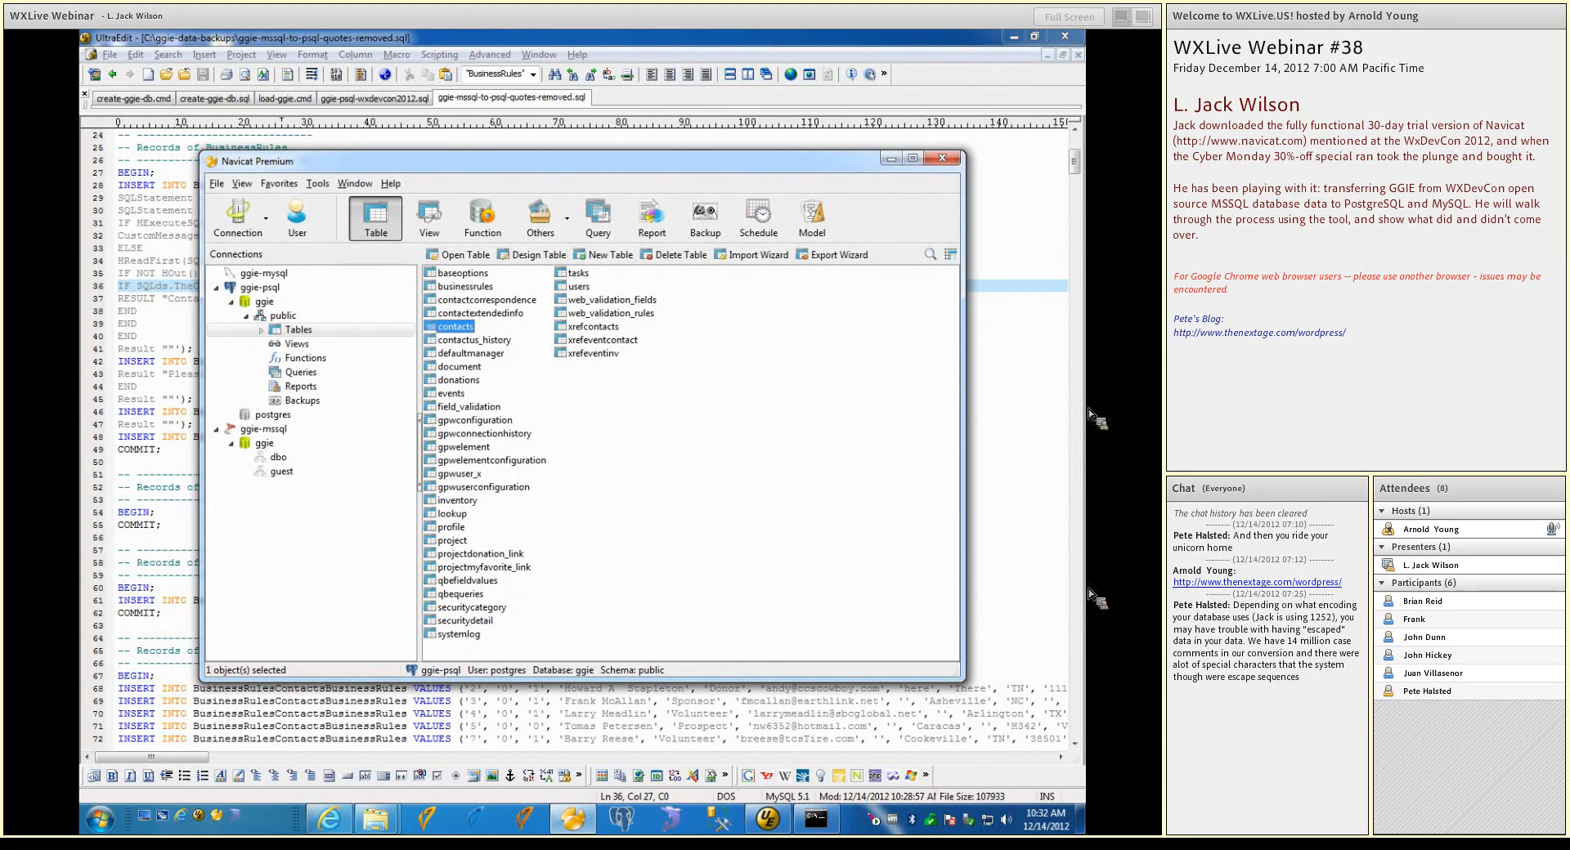
Switch to UltraEdit, open ggie_psql-alter-bit-columns.sql, and examine its ALTER TABLE statements through to the line ends
left_click(767, 817)
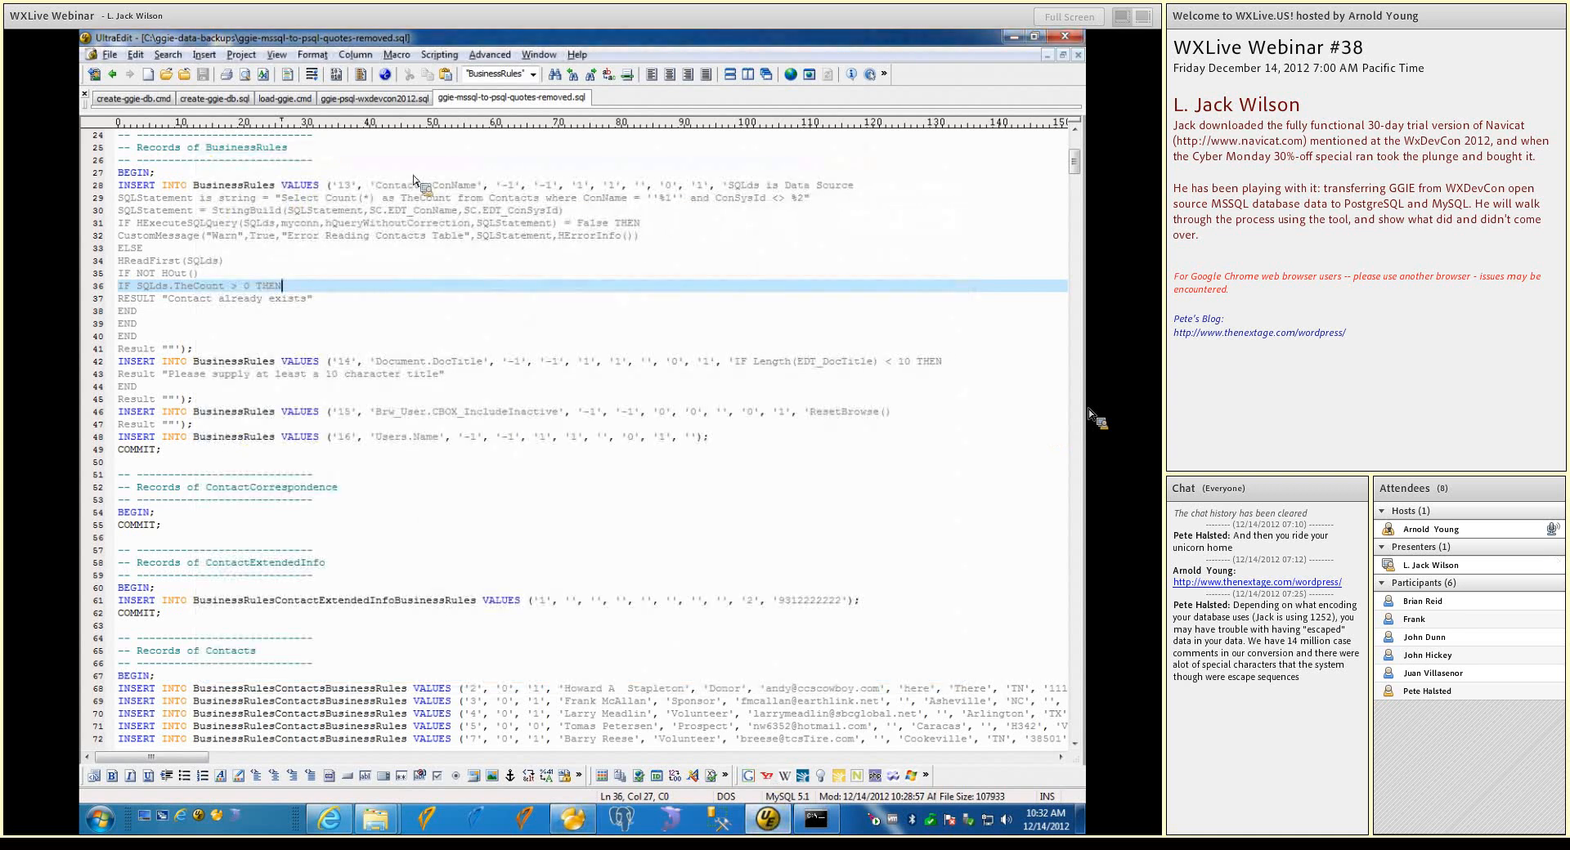
left_click(166, 74)
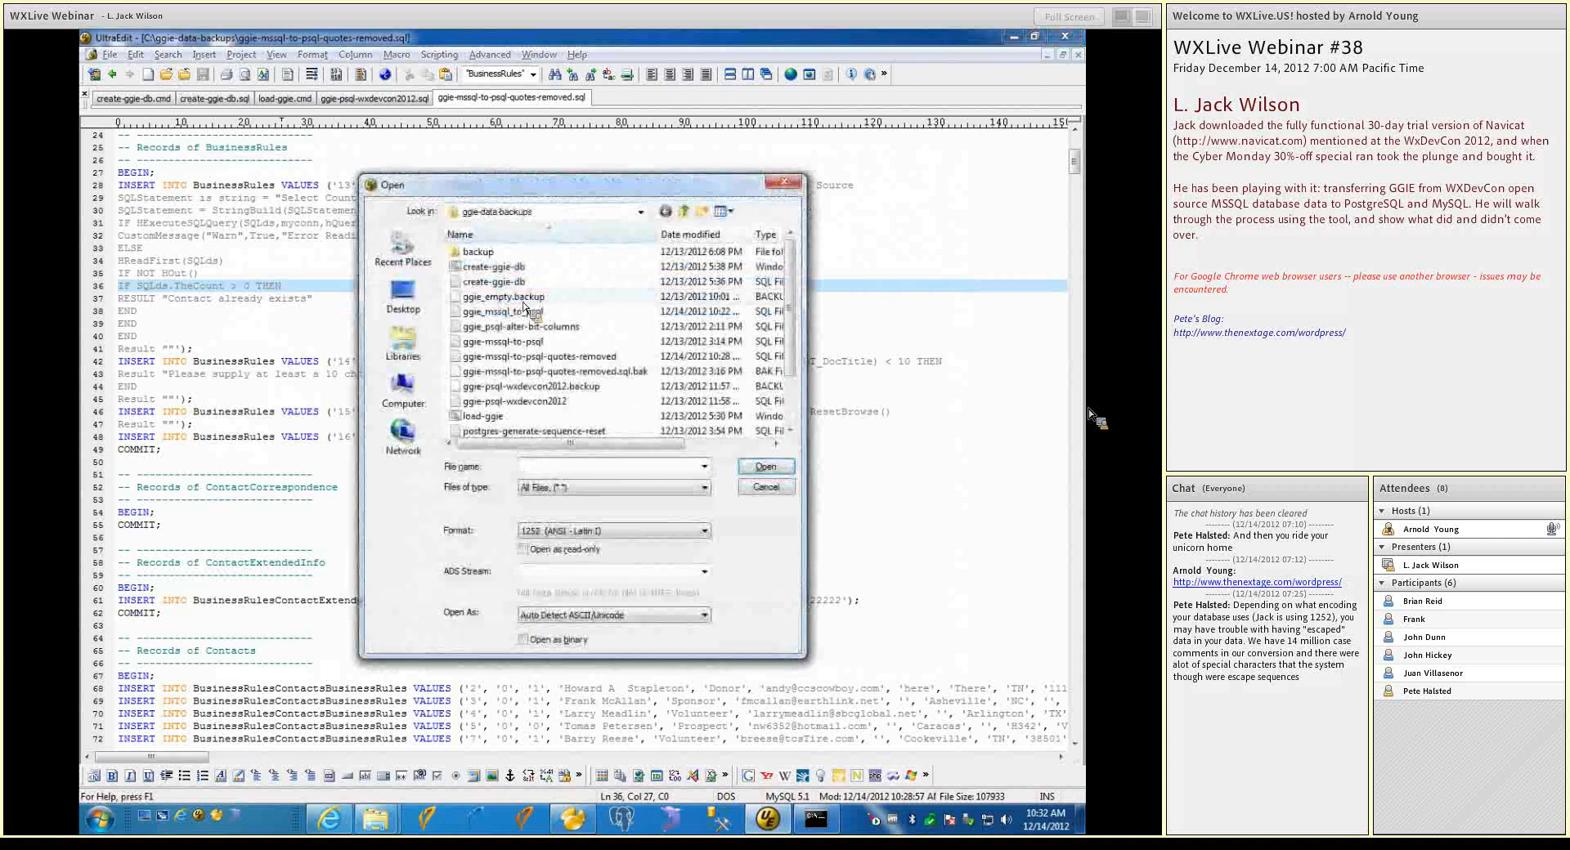
left_click(471, 328)
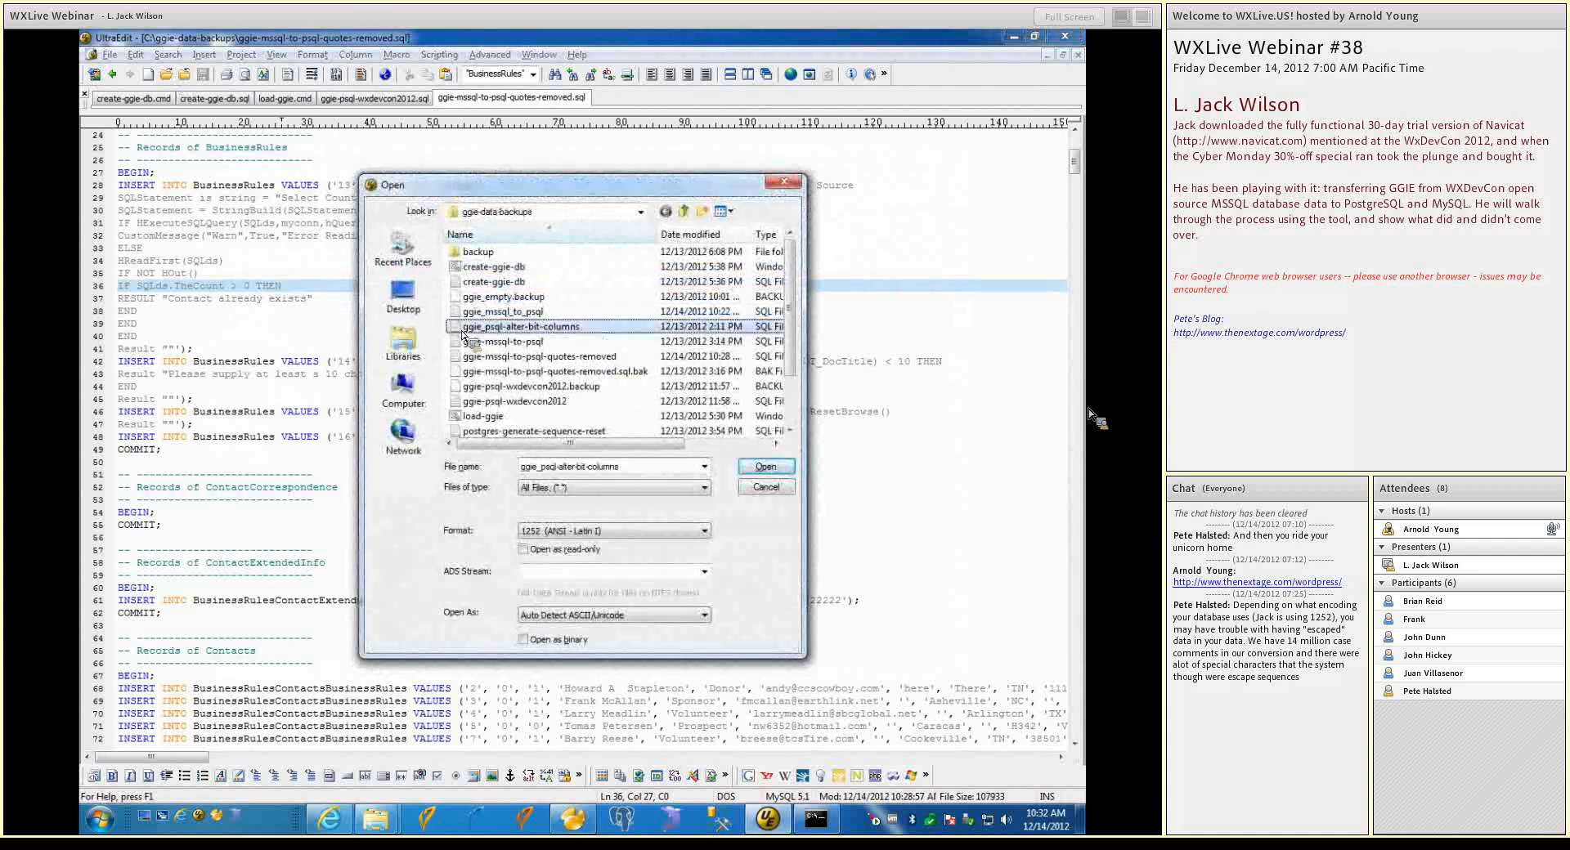
left_click(764, 467)
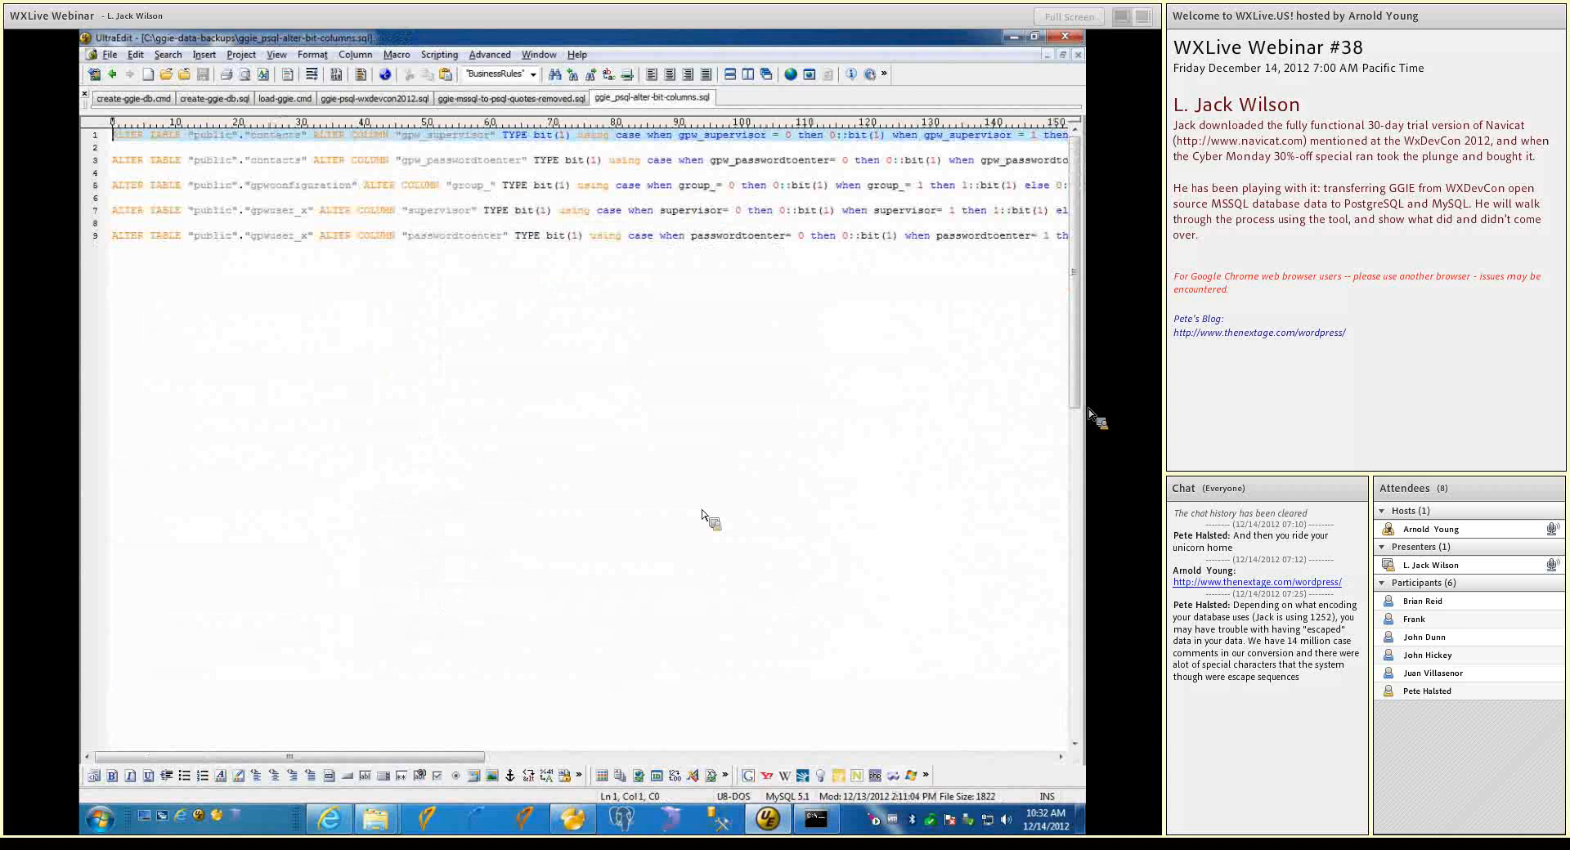
mouse_move(477, 761)
left_mouse_down()
mouse_move(559, 759)
mouse_move(471, 757)
left_mouse_up()
left_click_drag(455, 763, 533, 757)
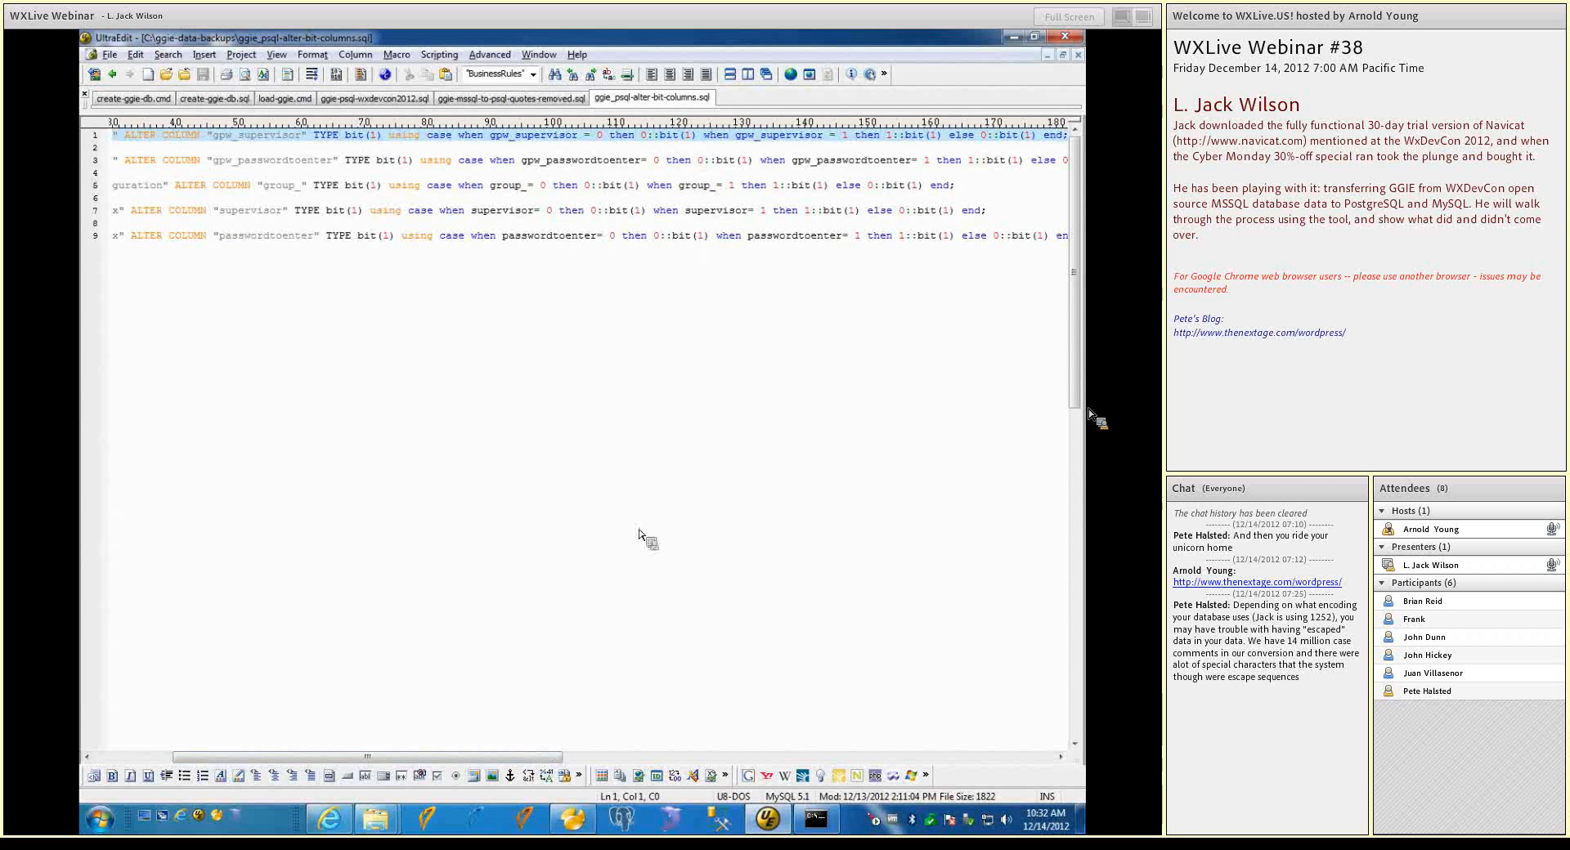
left_click_drag(522, 757, 593, 759)
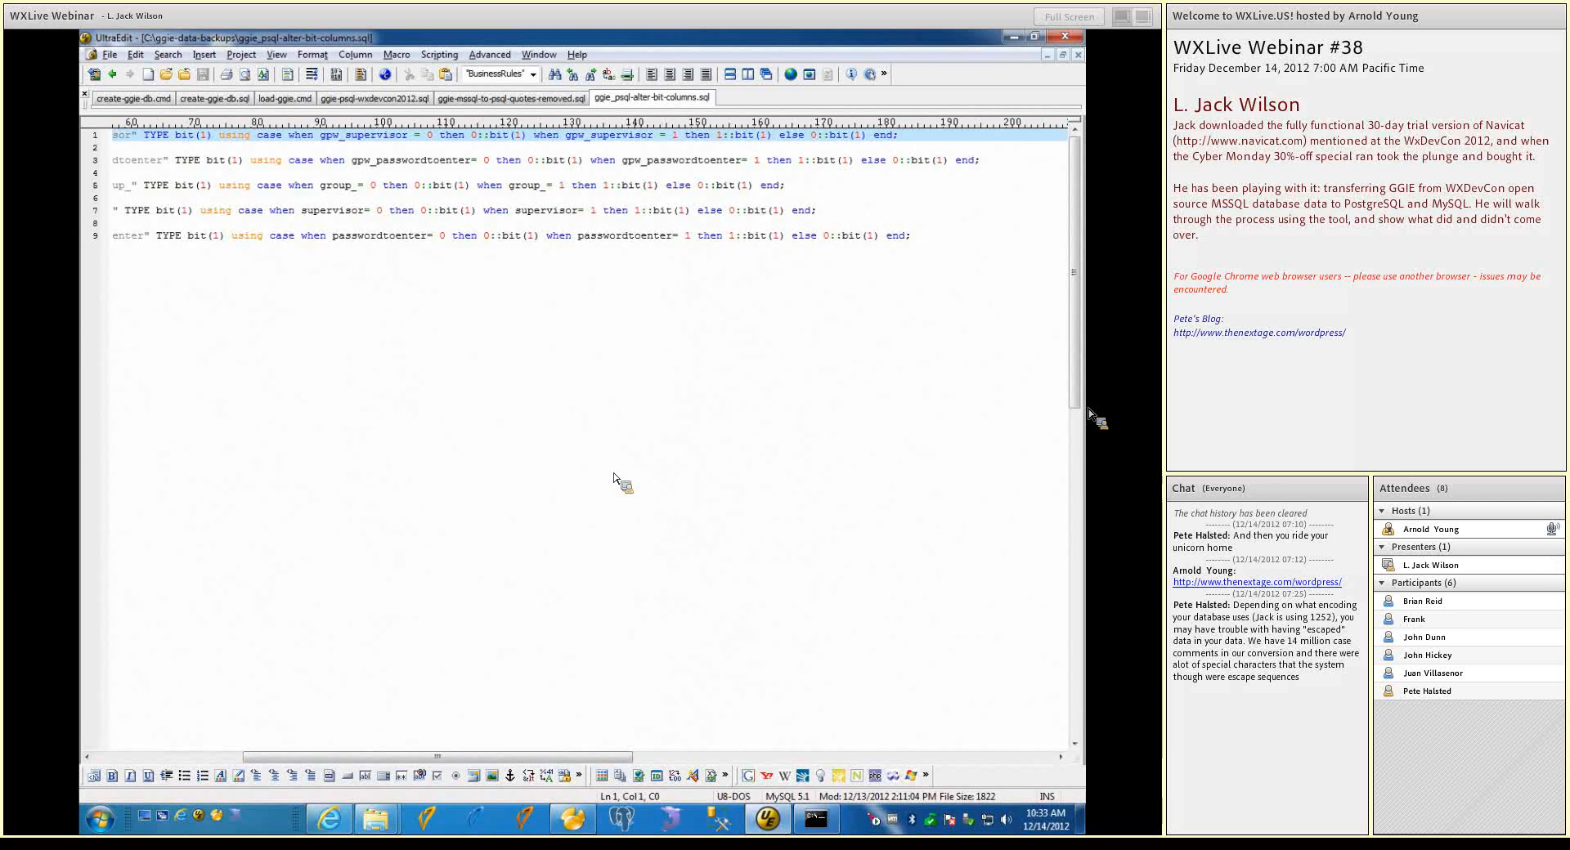
left_click_drag(585, 756, 377, 758)
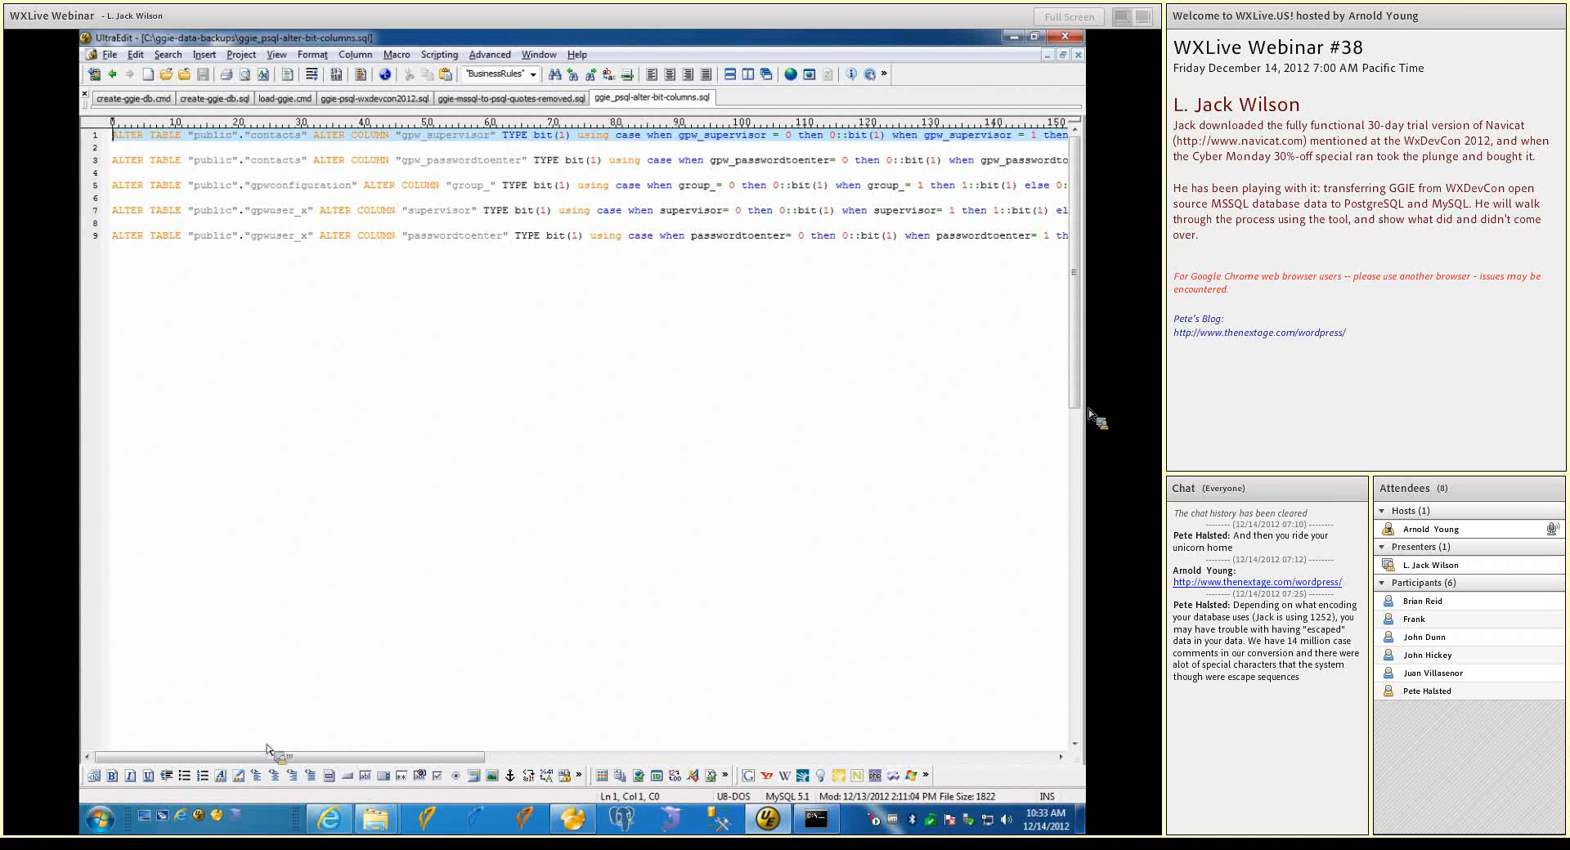
mouse_move(387, 826)
left_click(166, 73)
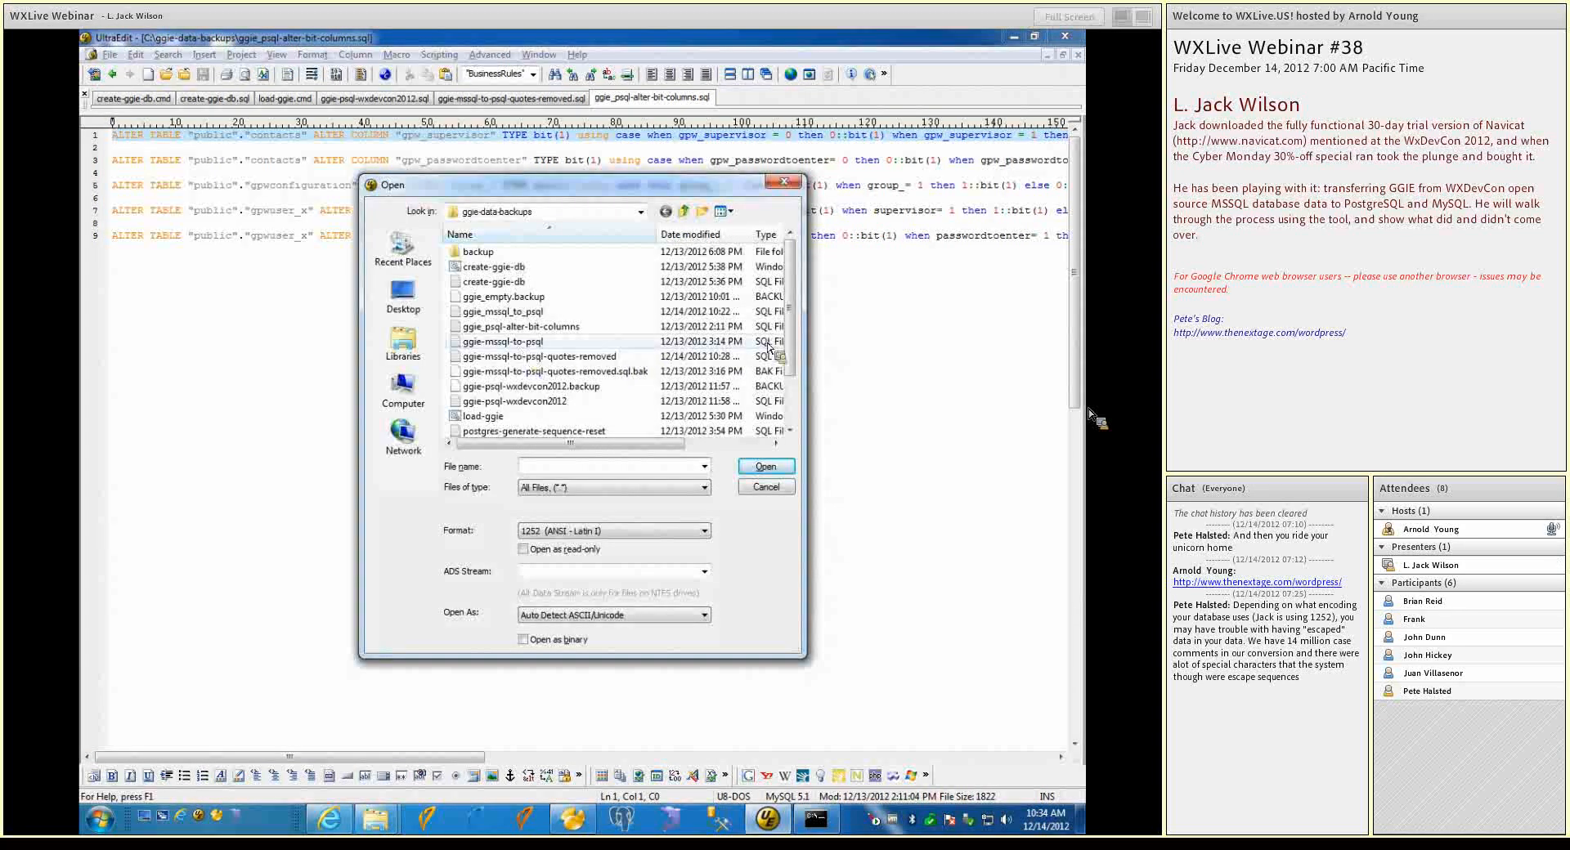
scroll(794, 346, "down", 2)
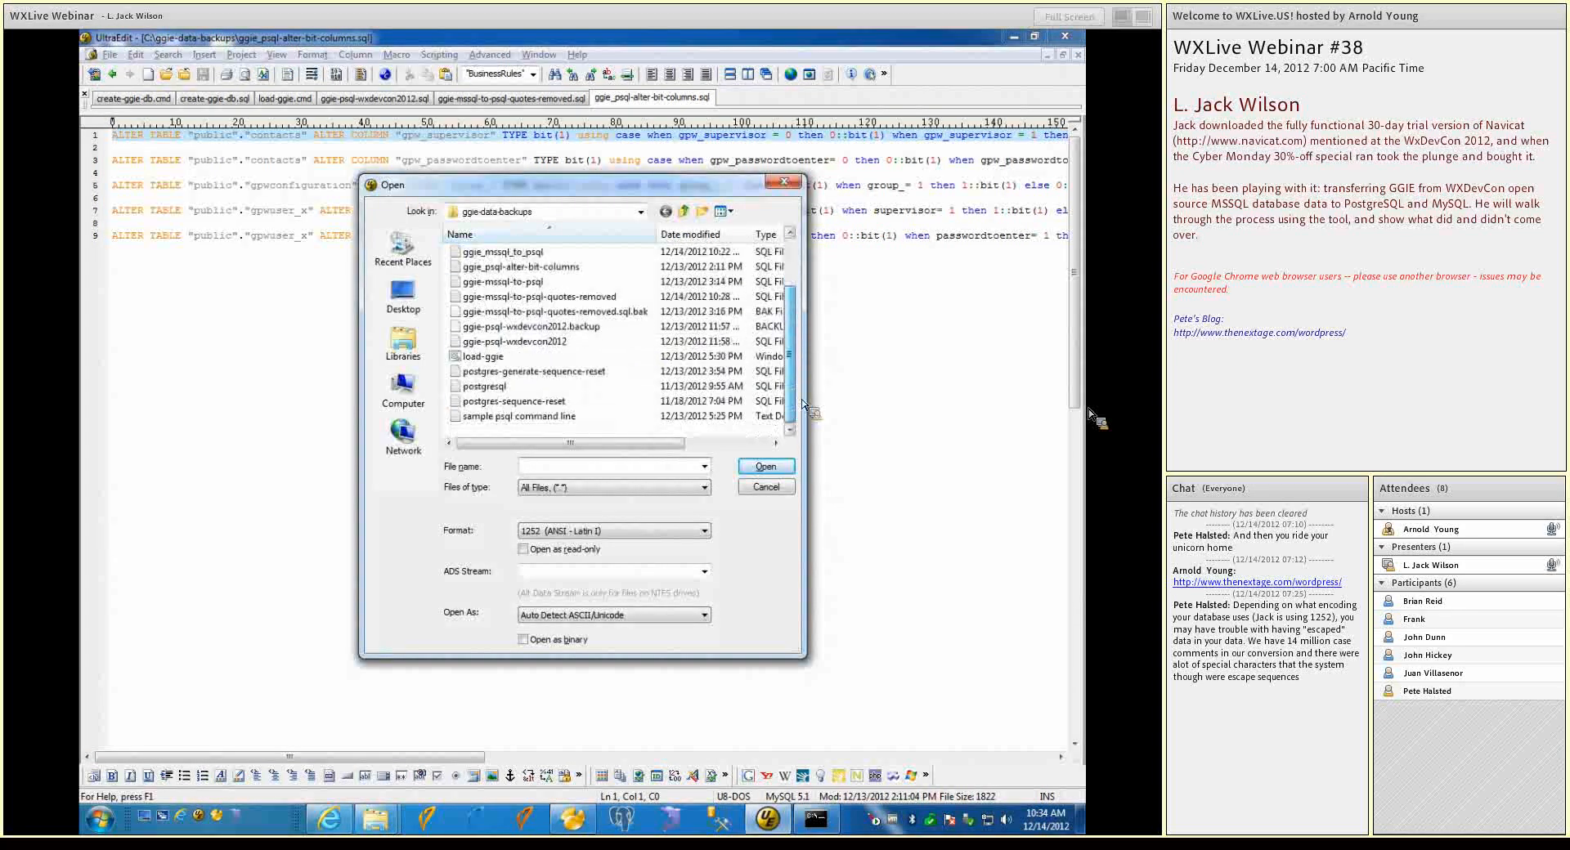
left_click(556, 372)
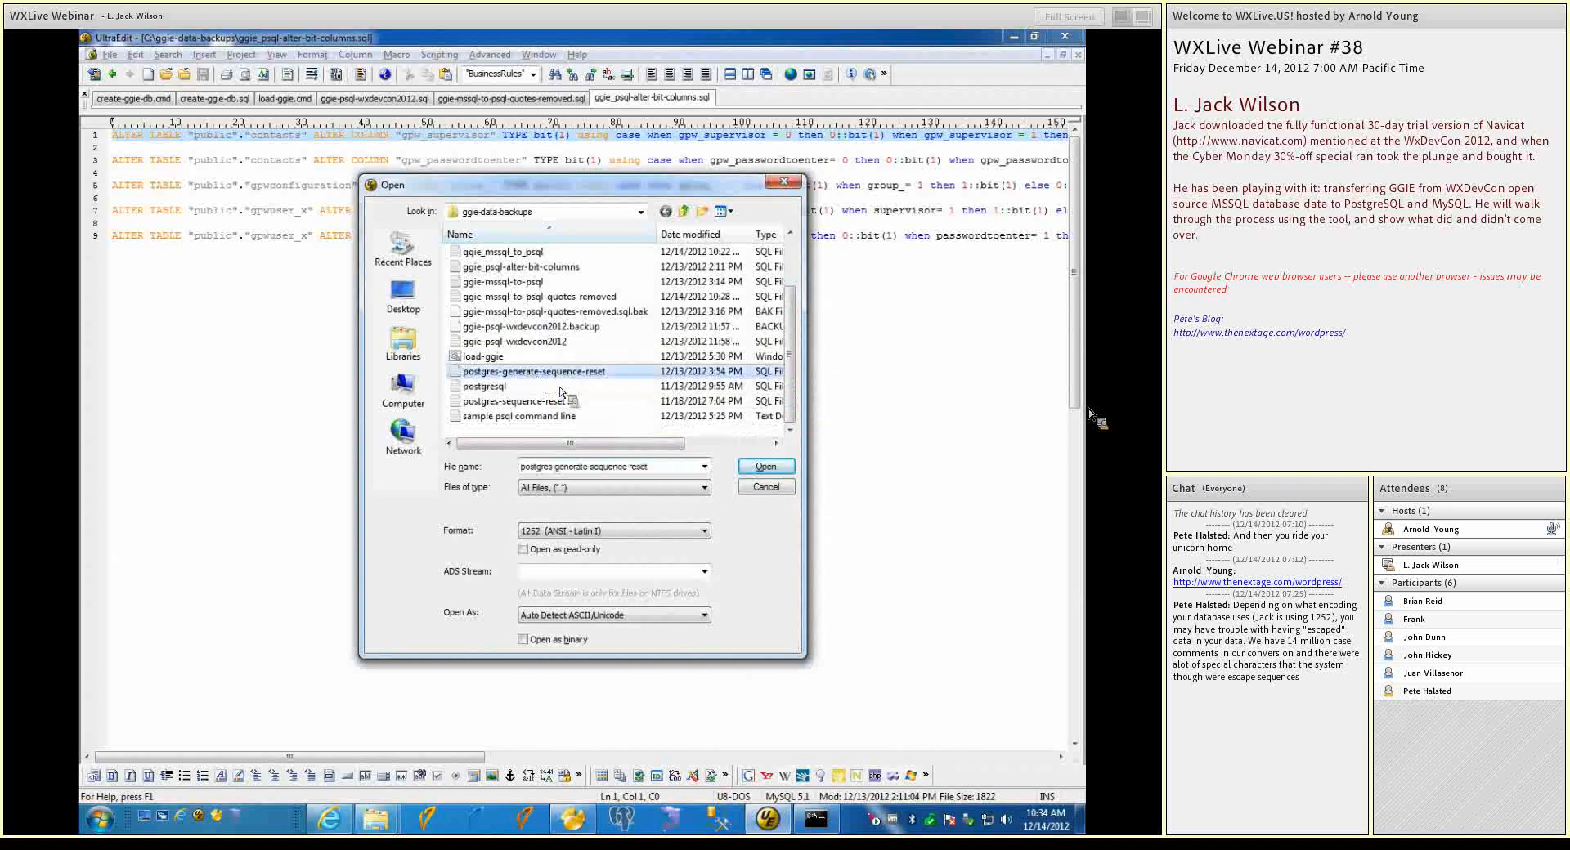
left_click(771, 474)
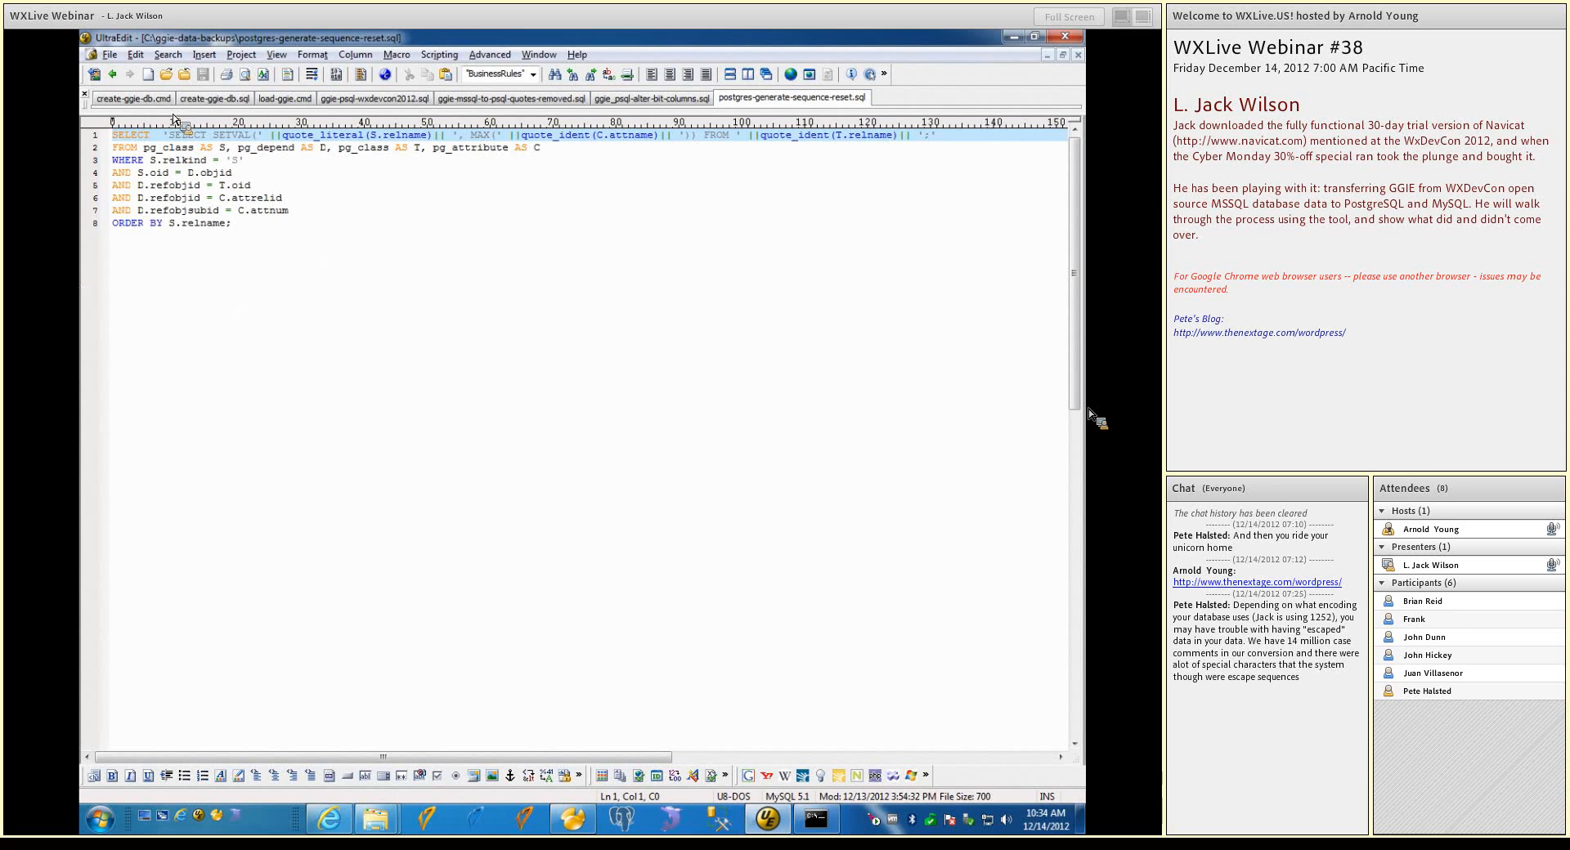
left_click(149, 76)
type("http://wiki.postgresql.org/wiki/Fixing_Sequences")
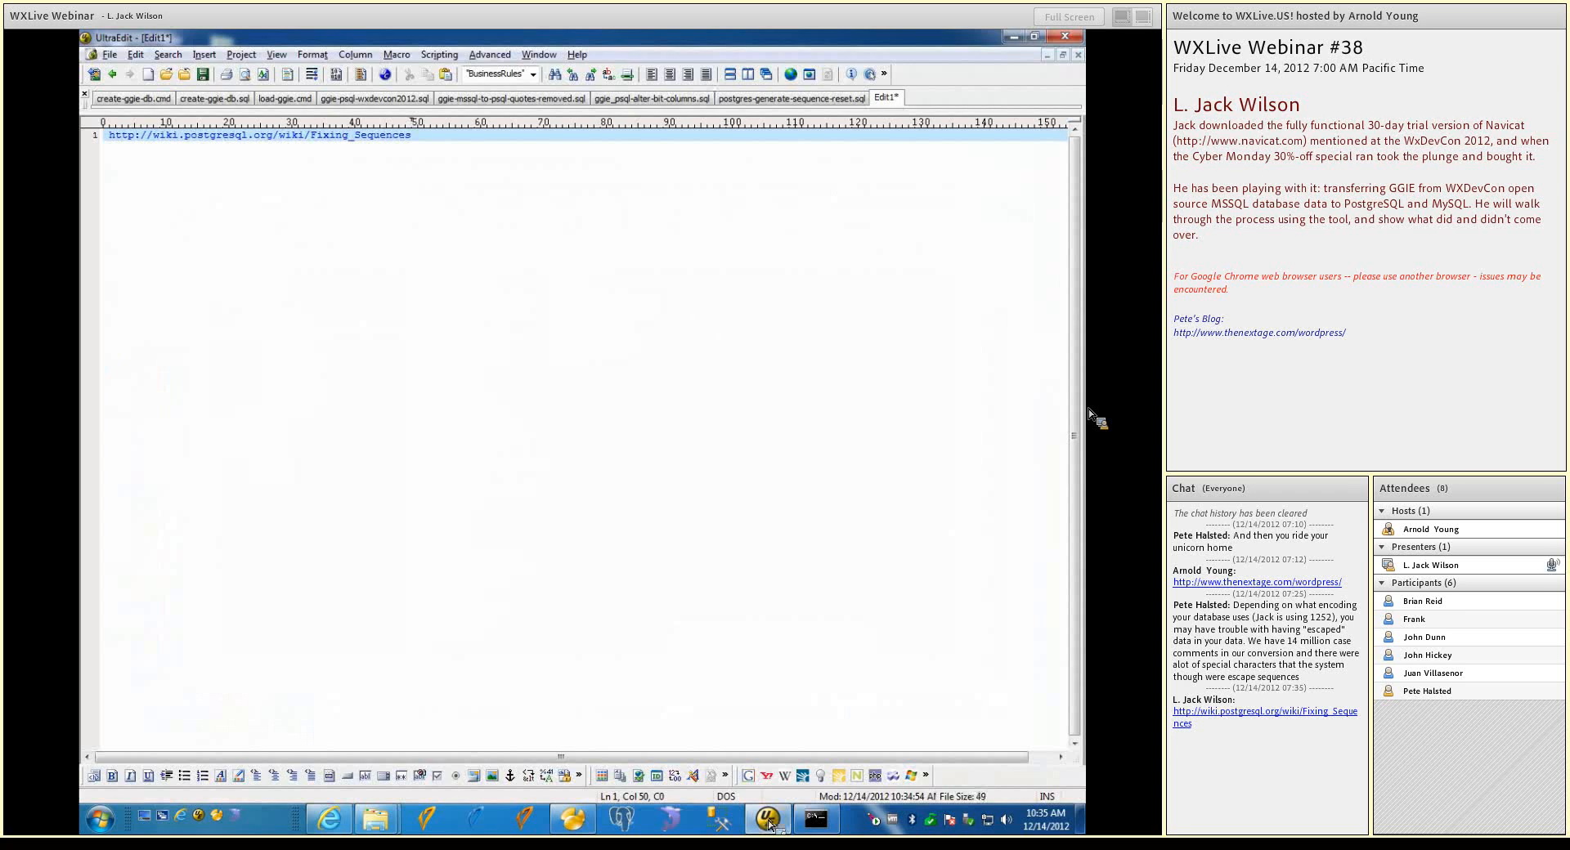
Copy the whole query from postgres-generate-sequence-reset.sql into a new Navicat query on the public schema of ggie-psql
left_click(834, 98)
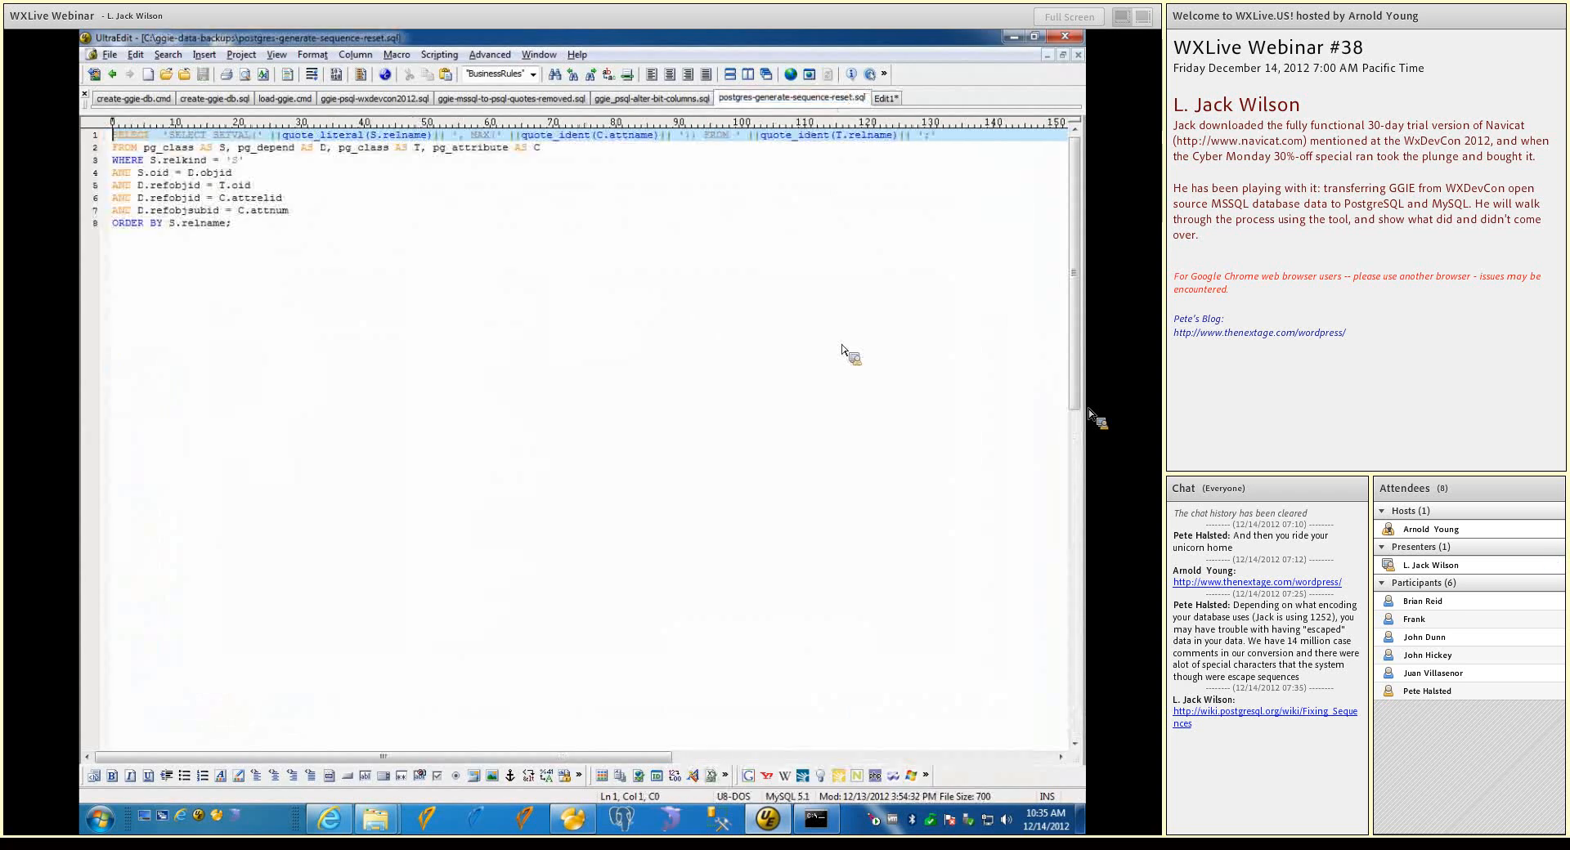
left_click_drag(247, 224, 85, 137)
key("ctrl+c")
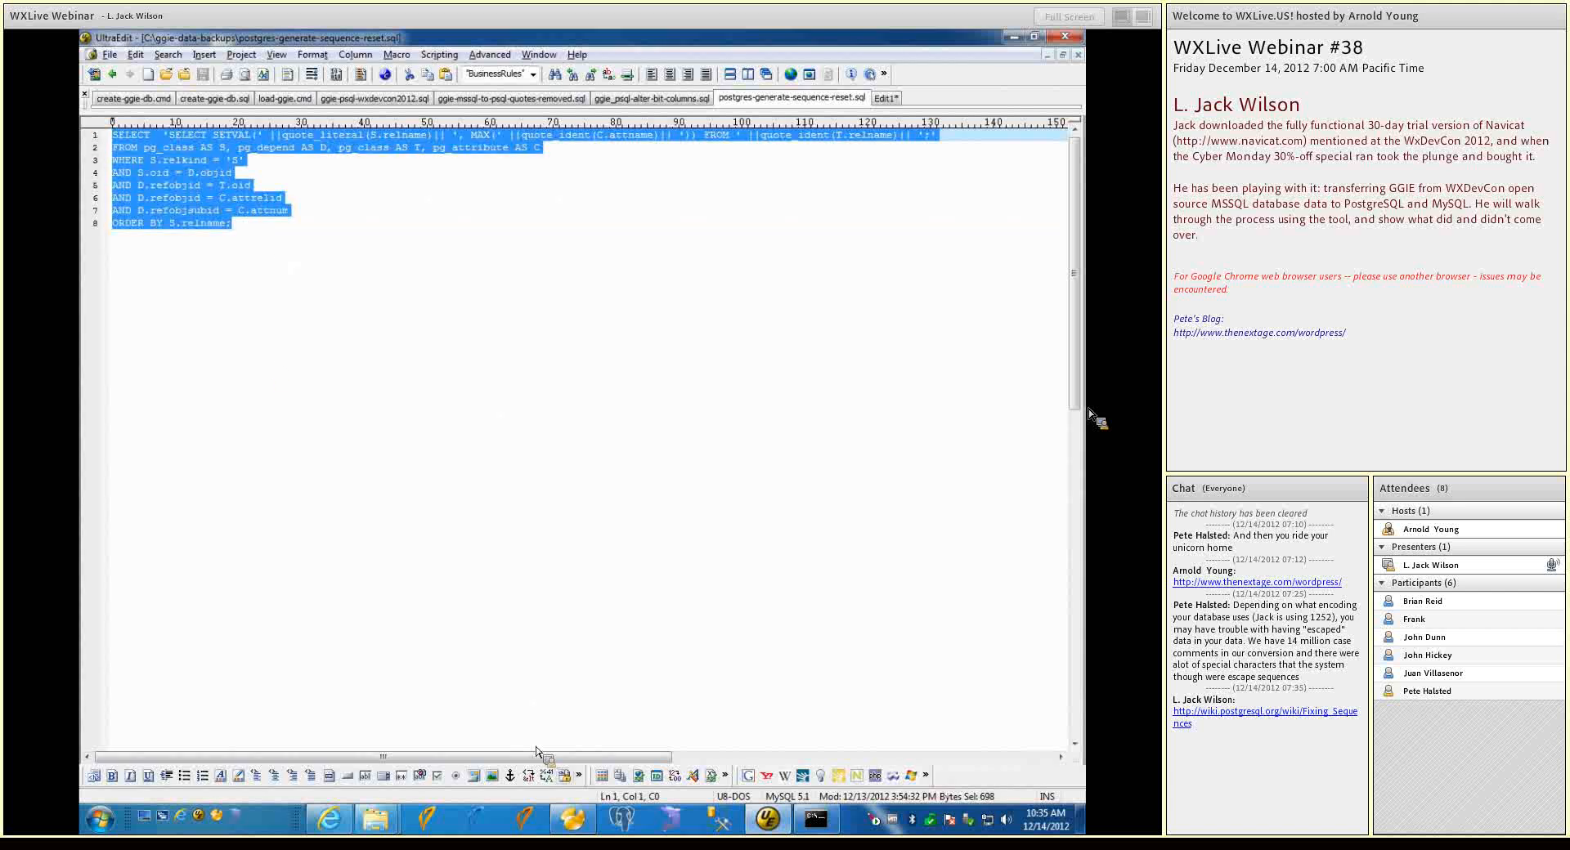
left_click(583, 818)
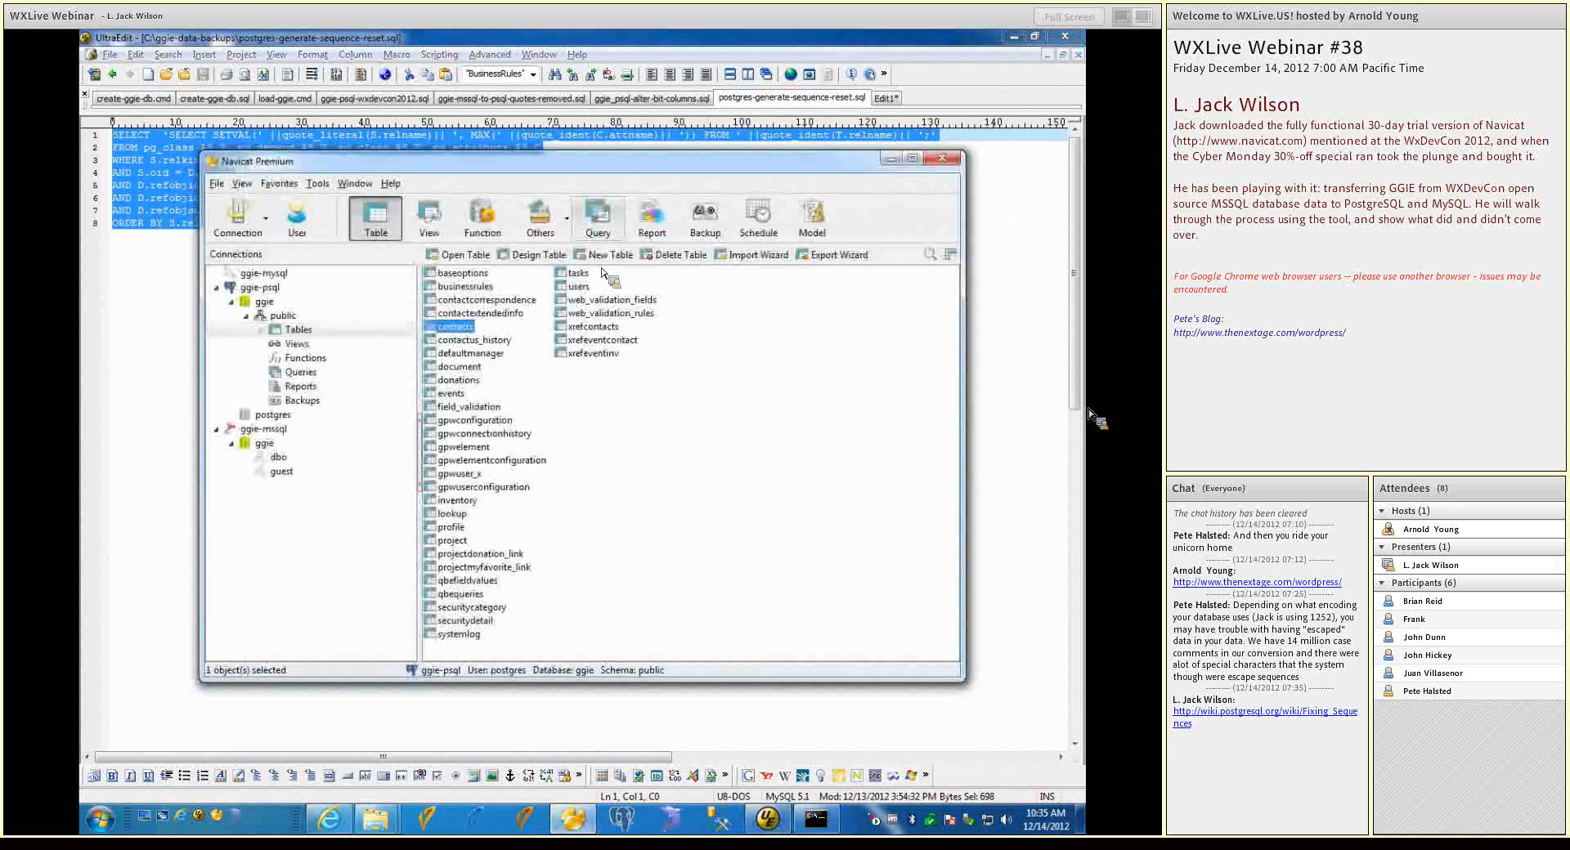
left_click(599, 232)
left_click(603, 260)
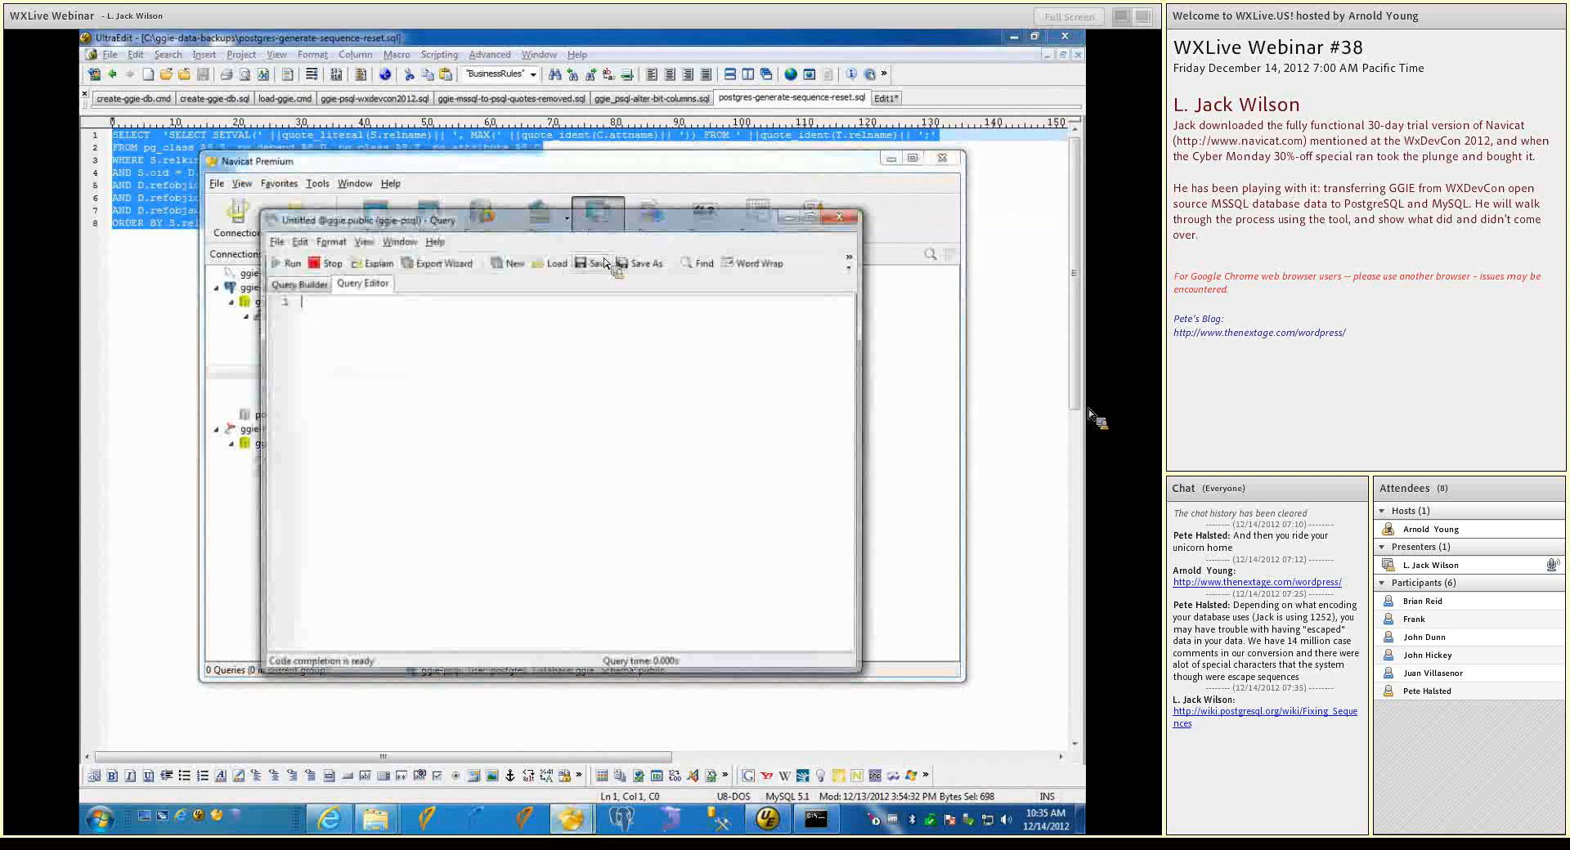
left_click(582, 346)
key("ctrl+v")
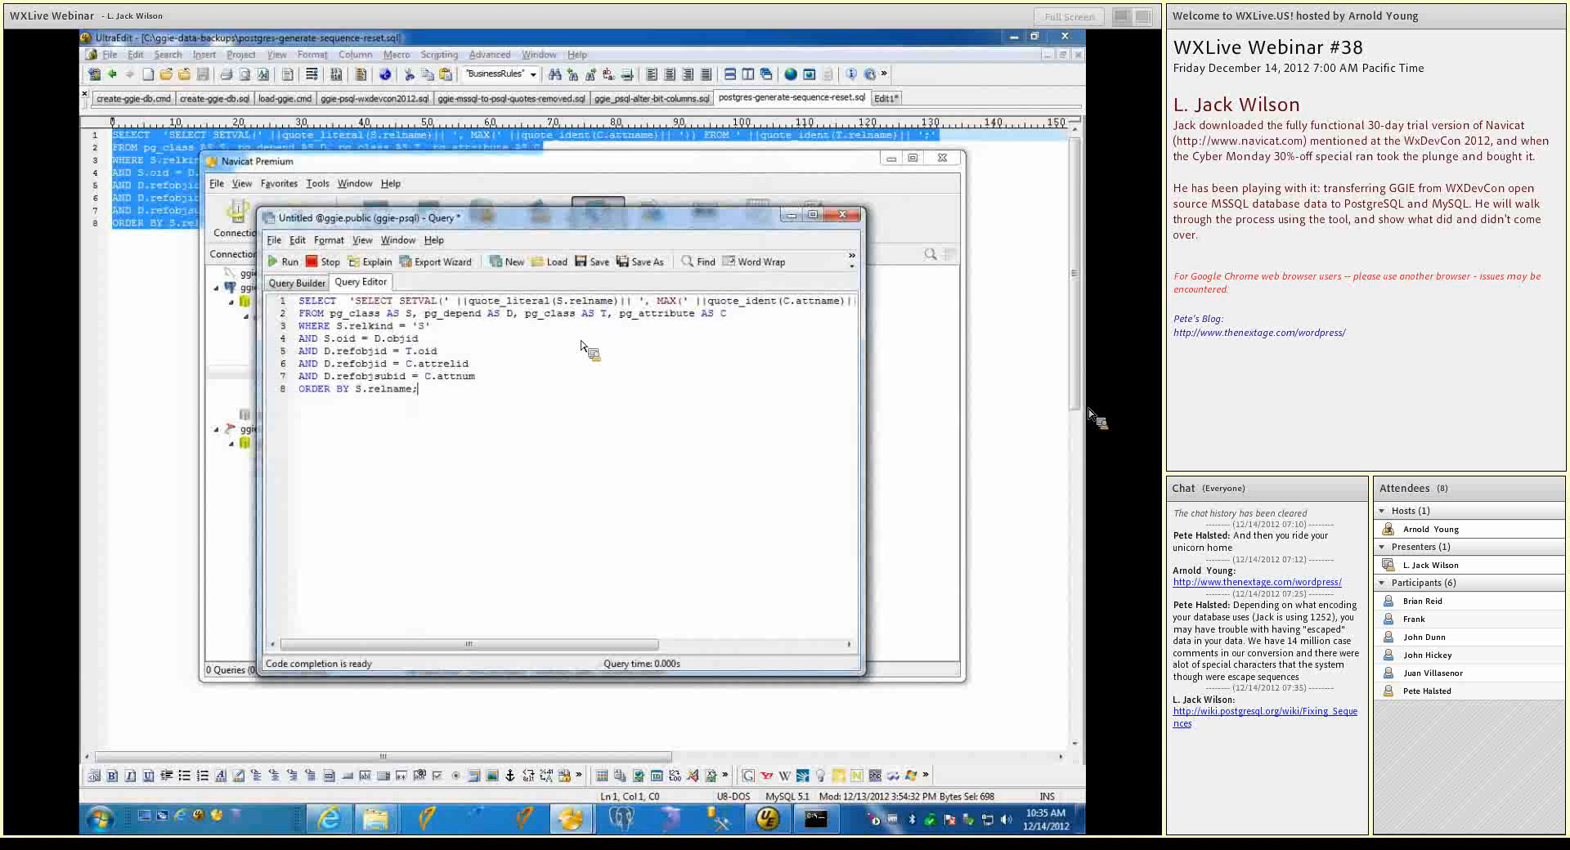
Run the sequence-reset query and widen its result column to fit the full generated statements
left_click(283, 262)
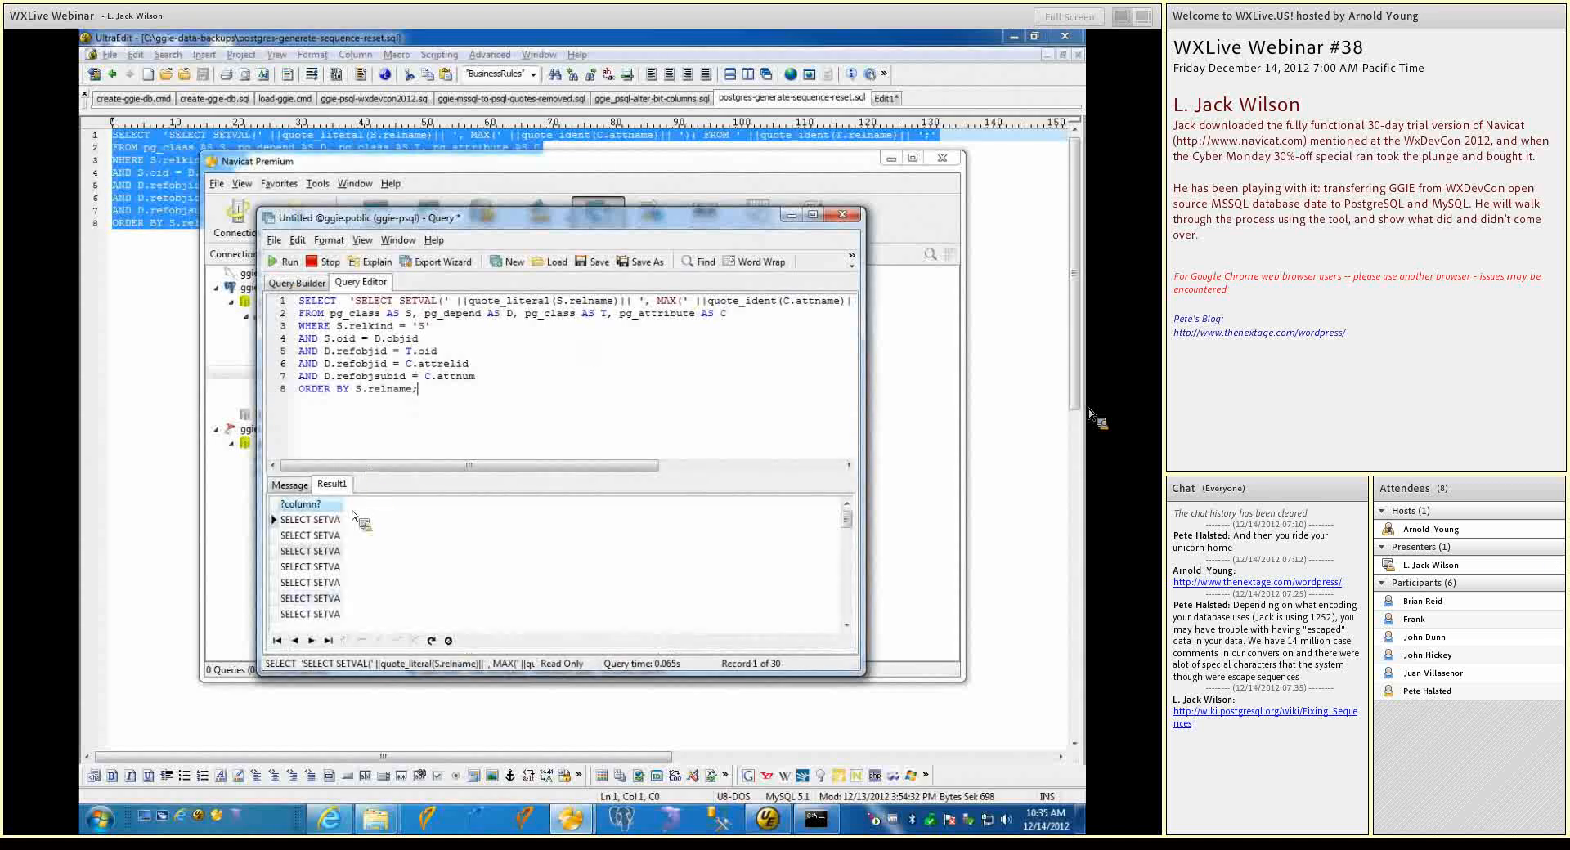
left_click(345, 519)
left_click_drag(342, 504, 727, 507)
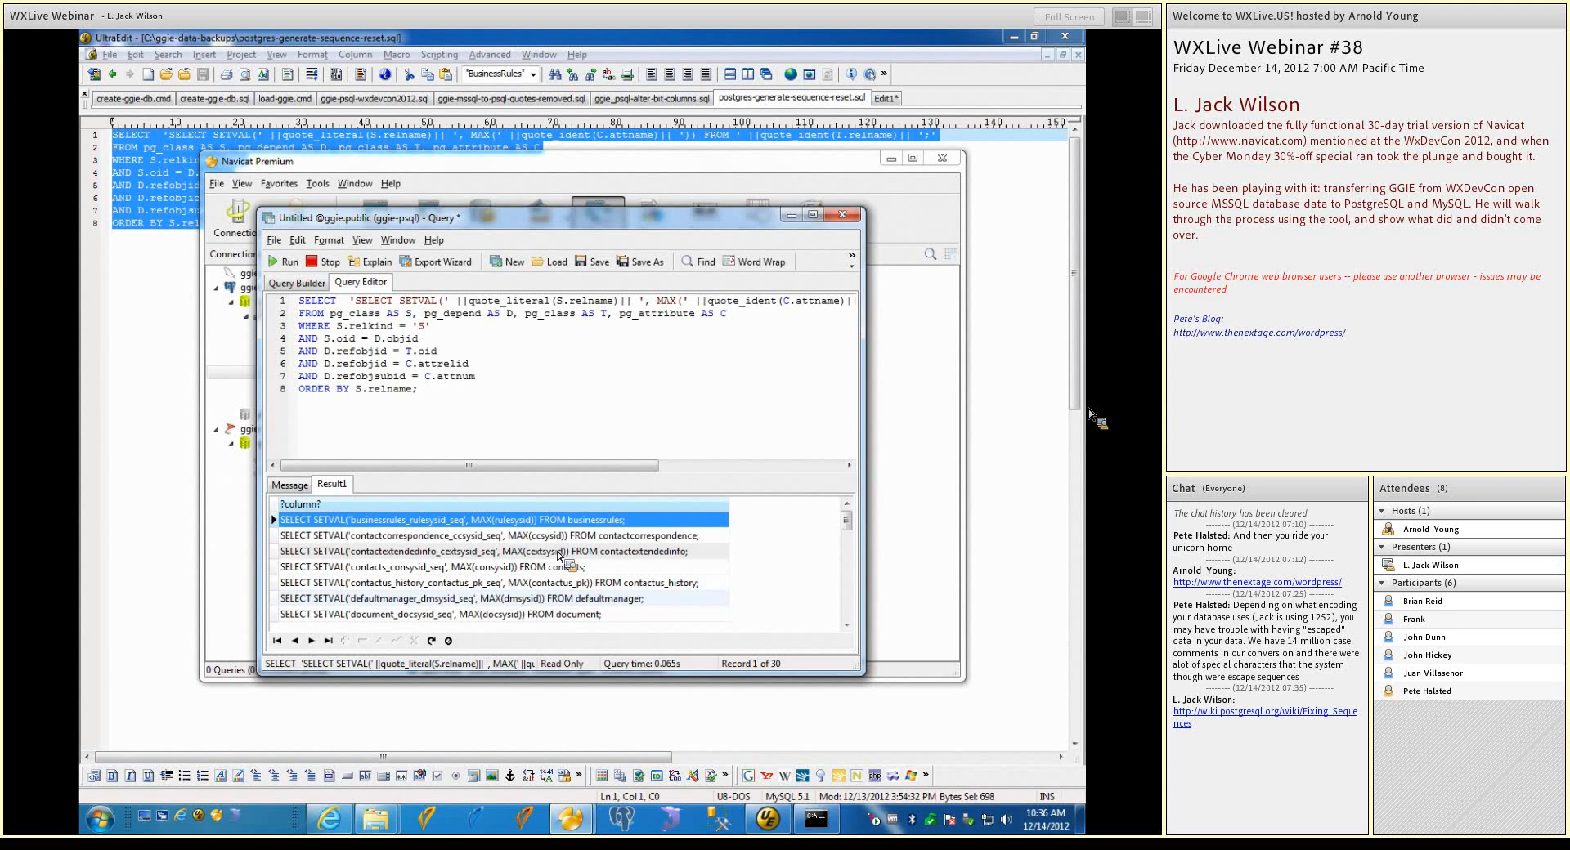
Copy all generated SELECT SETVAL rows from the query result and paste them into a new UltraEdit document
key("ctrl+a")
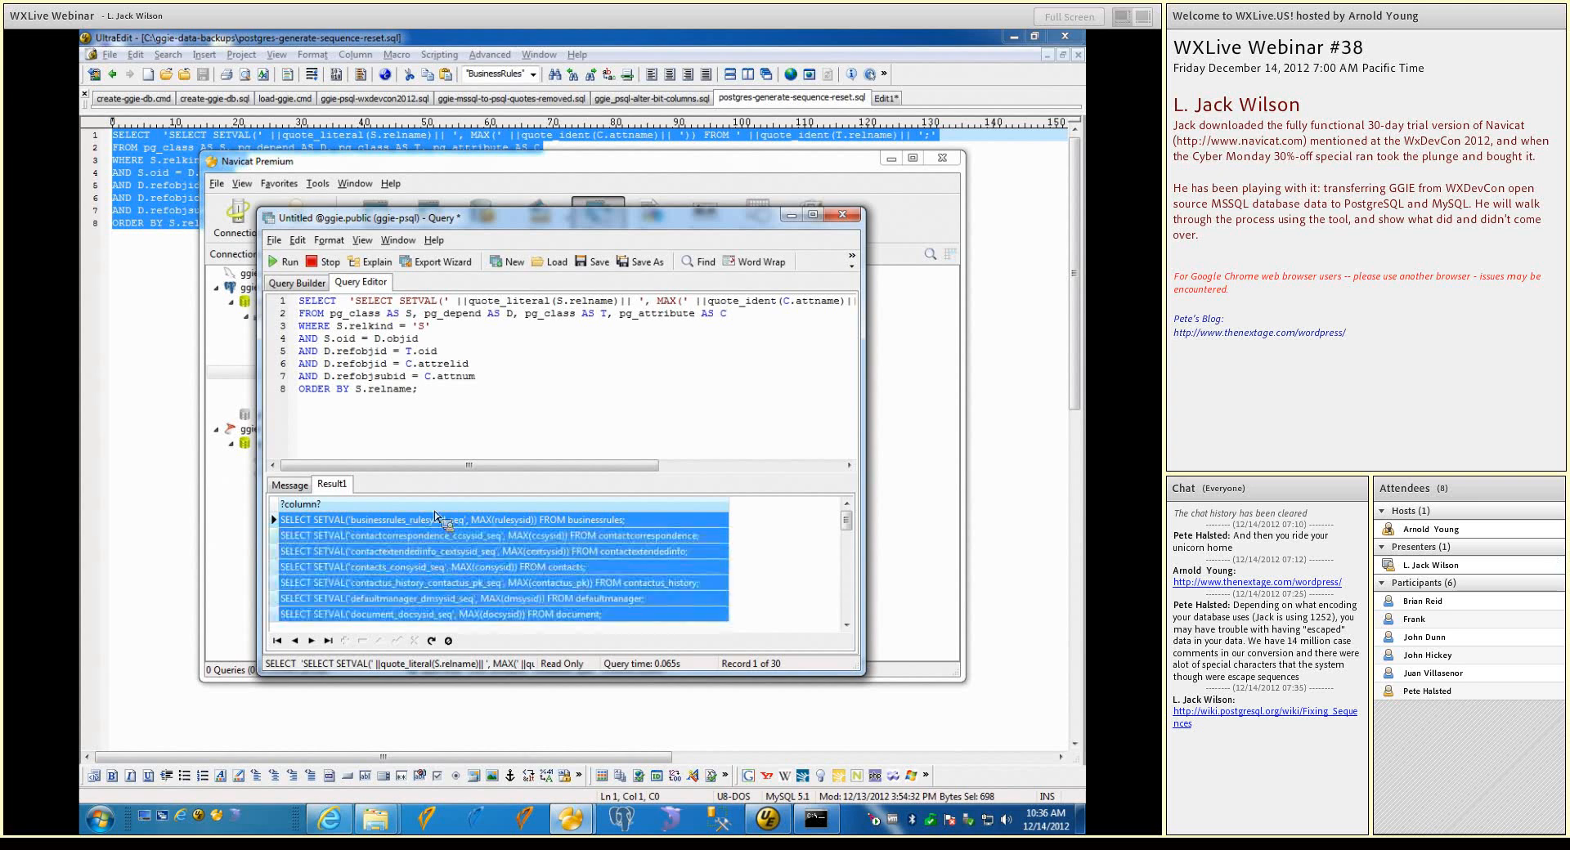
right_click(436, 515)
left_click(467, 583)
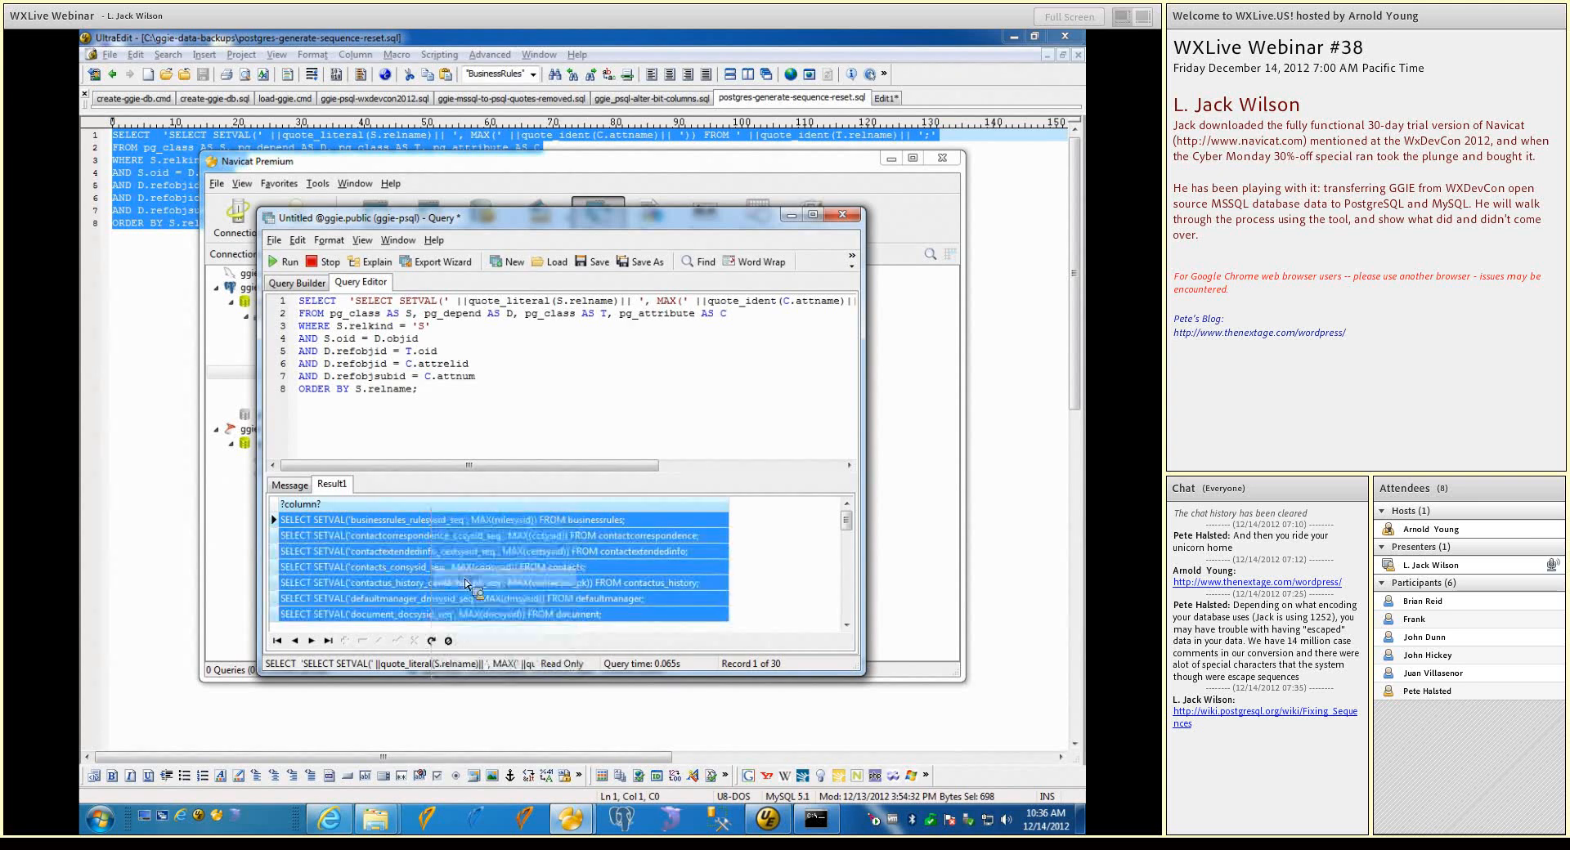
left_click(148, 75)
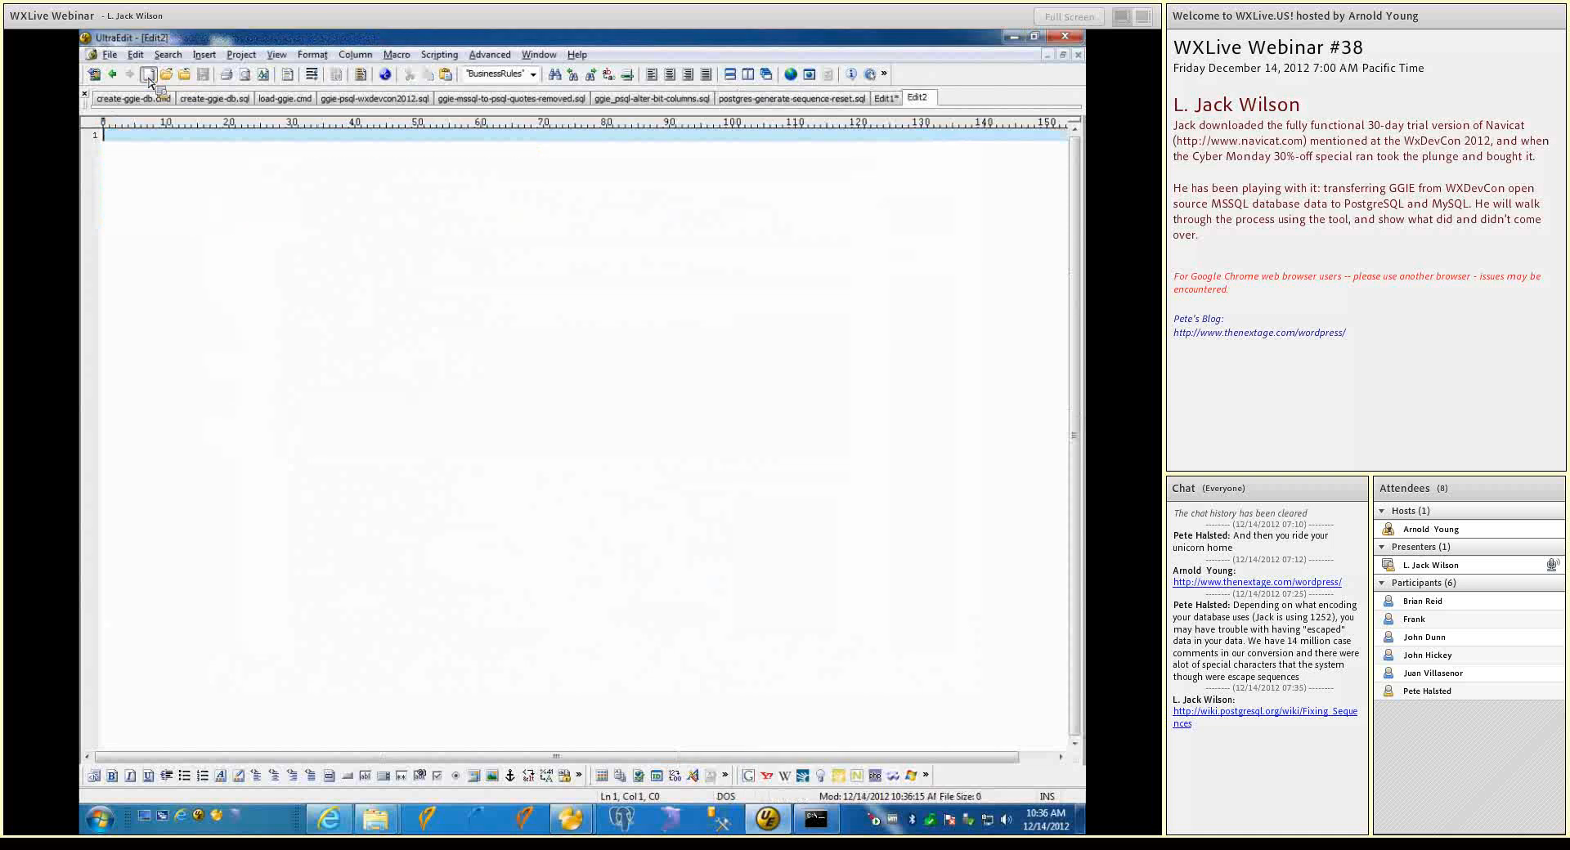
key("ctrl+v")
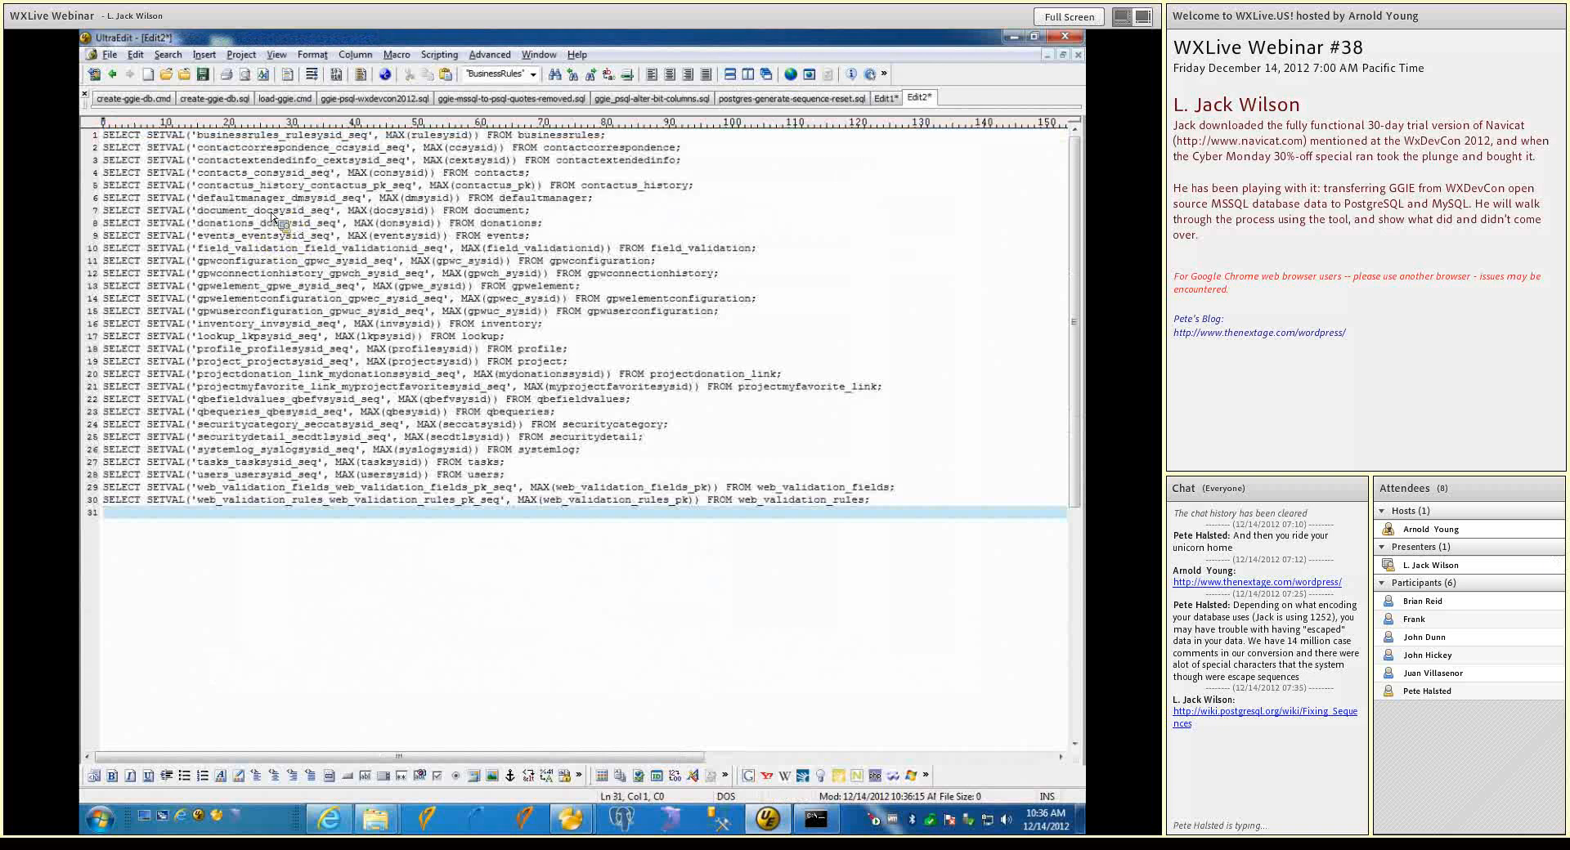
Replace the text of the Navicat query with all the SELECT SETVAL statements from the new UltraEdit document, and run it
left_click(578, 211)
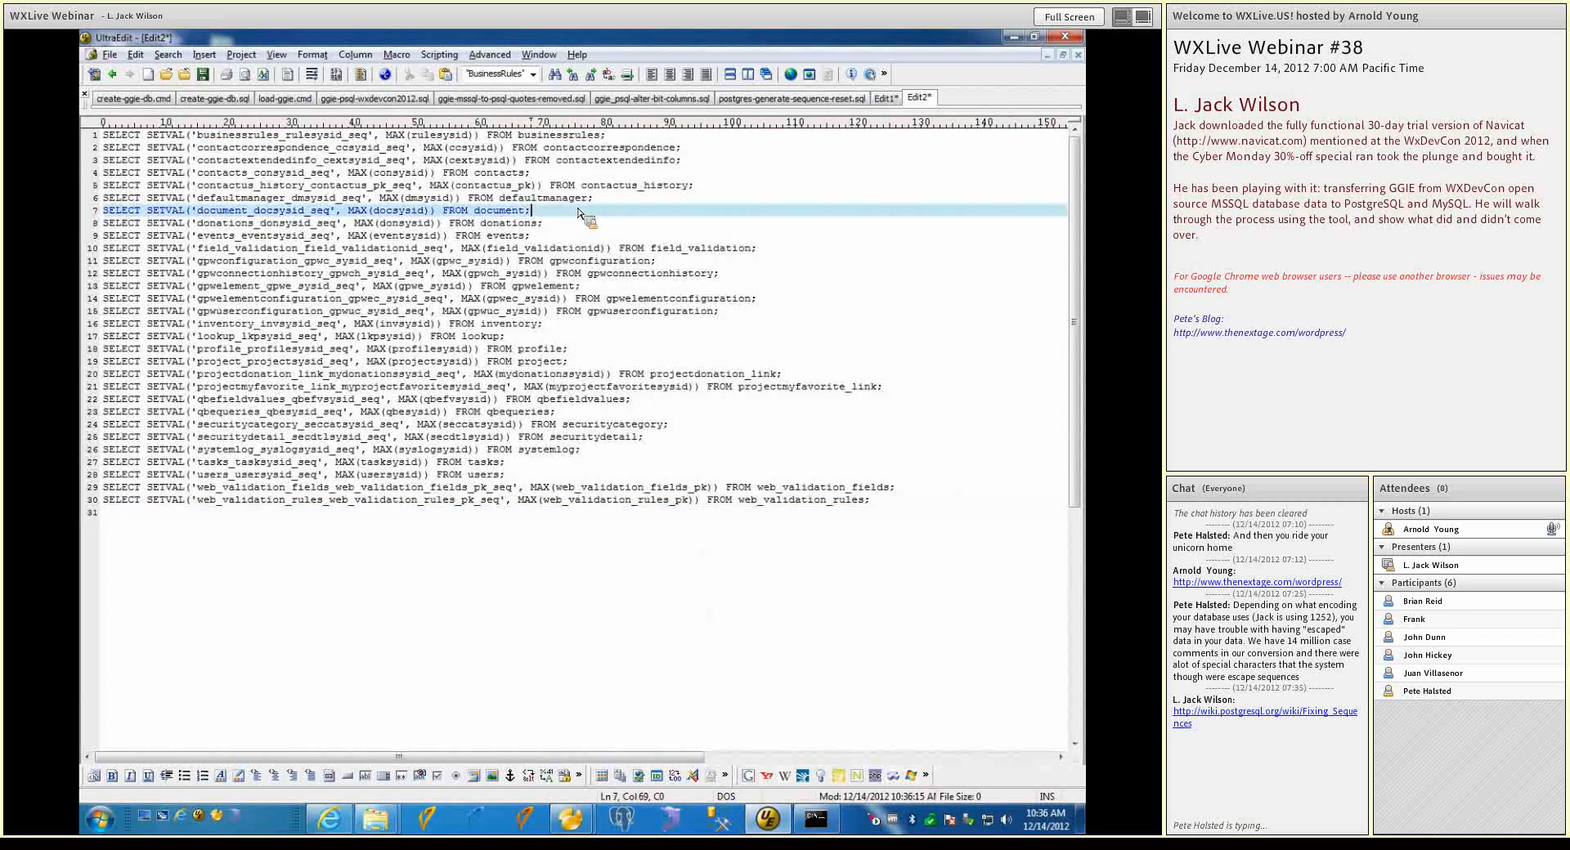
key("ctrl+a")
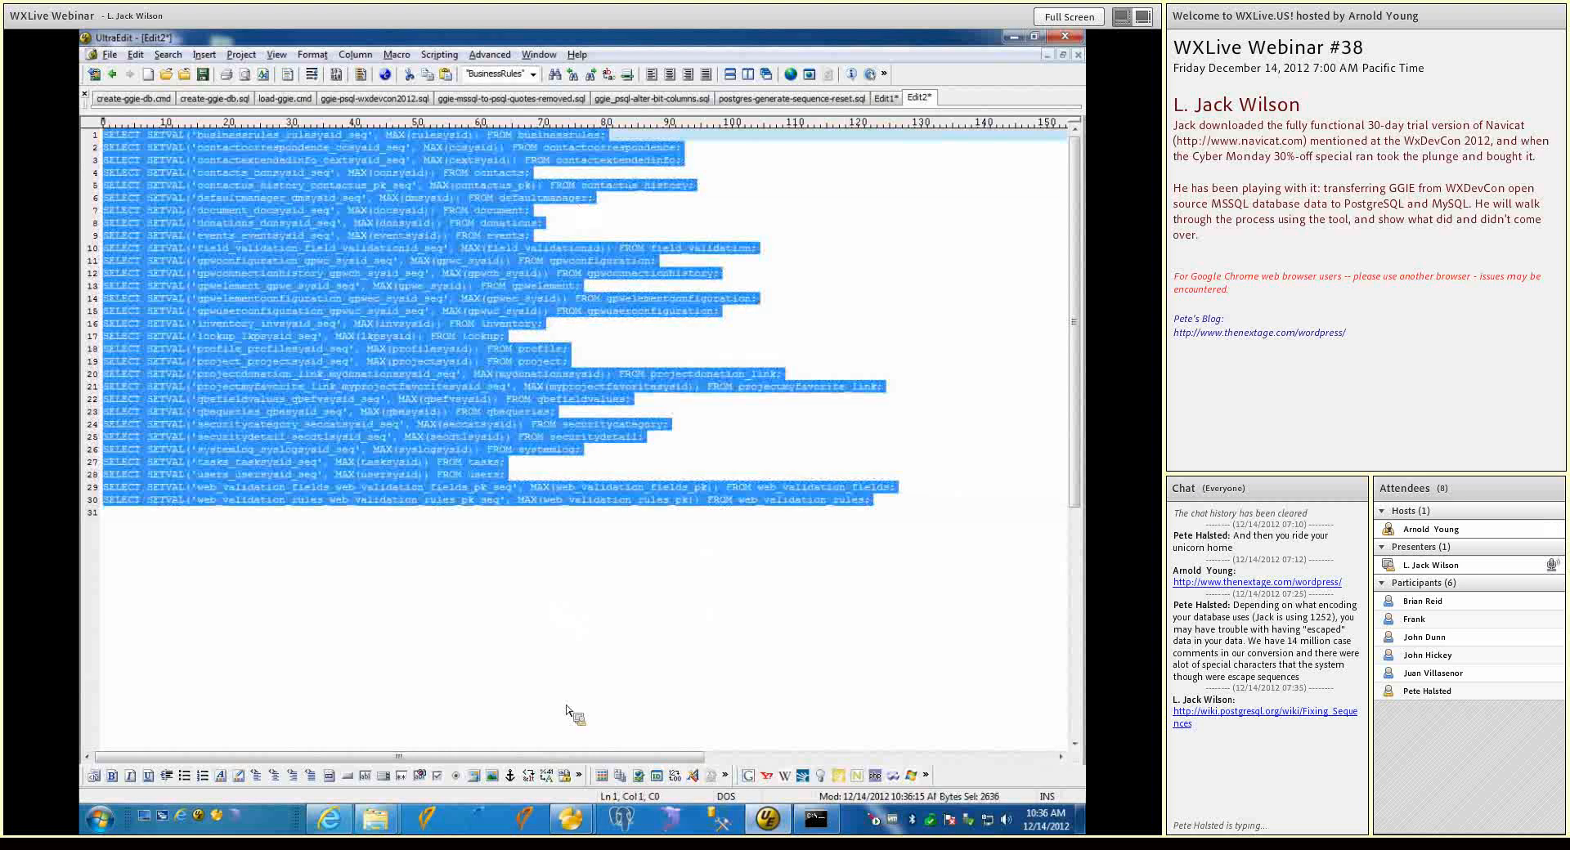
mouse_move(575, 826)
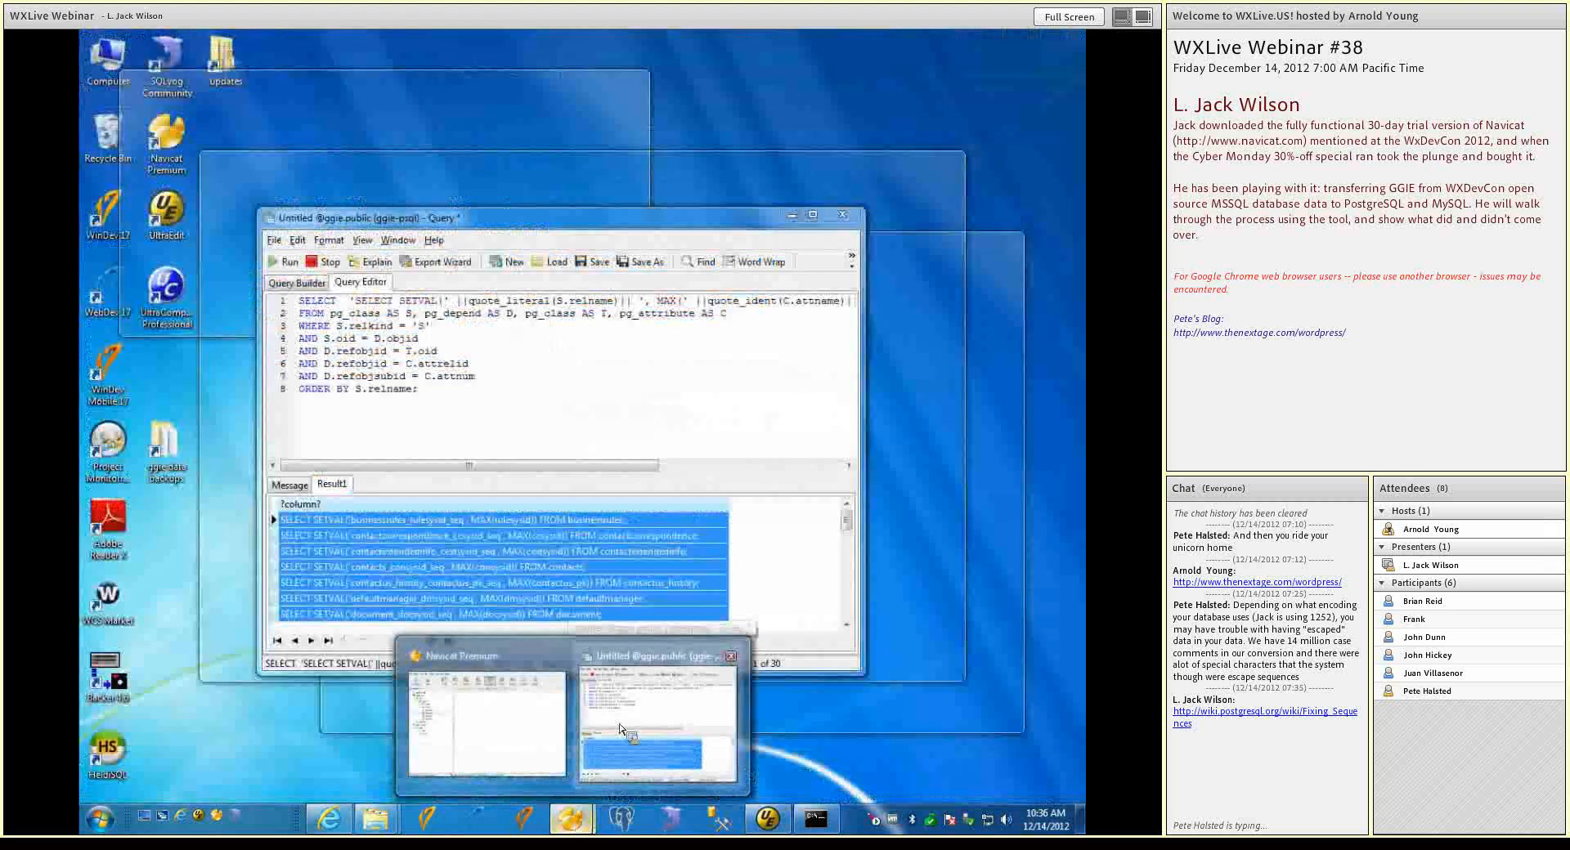
left_click(619, 730)
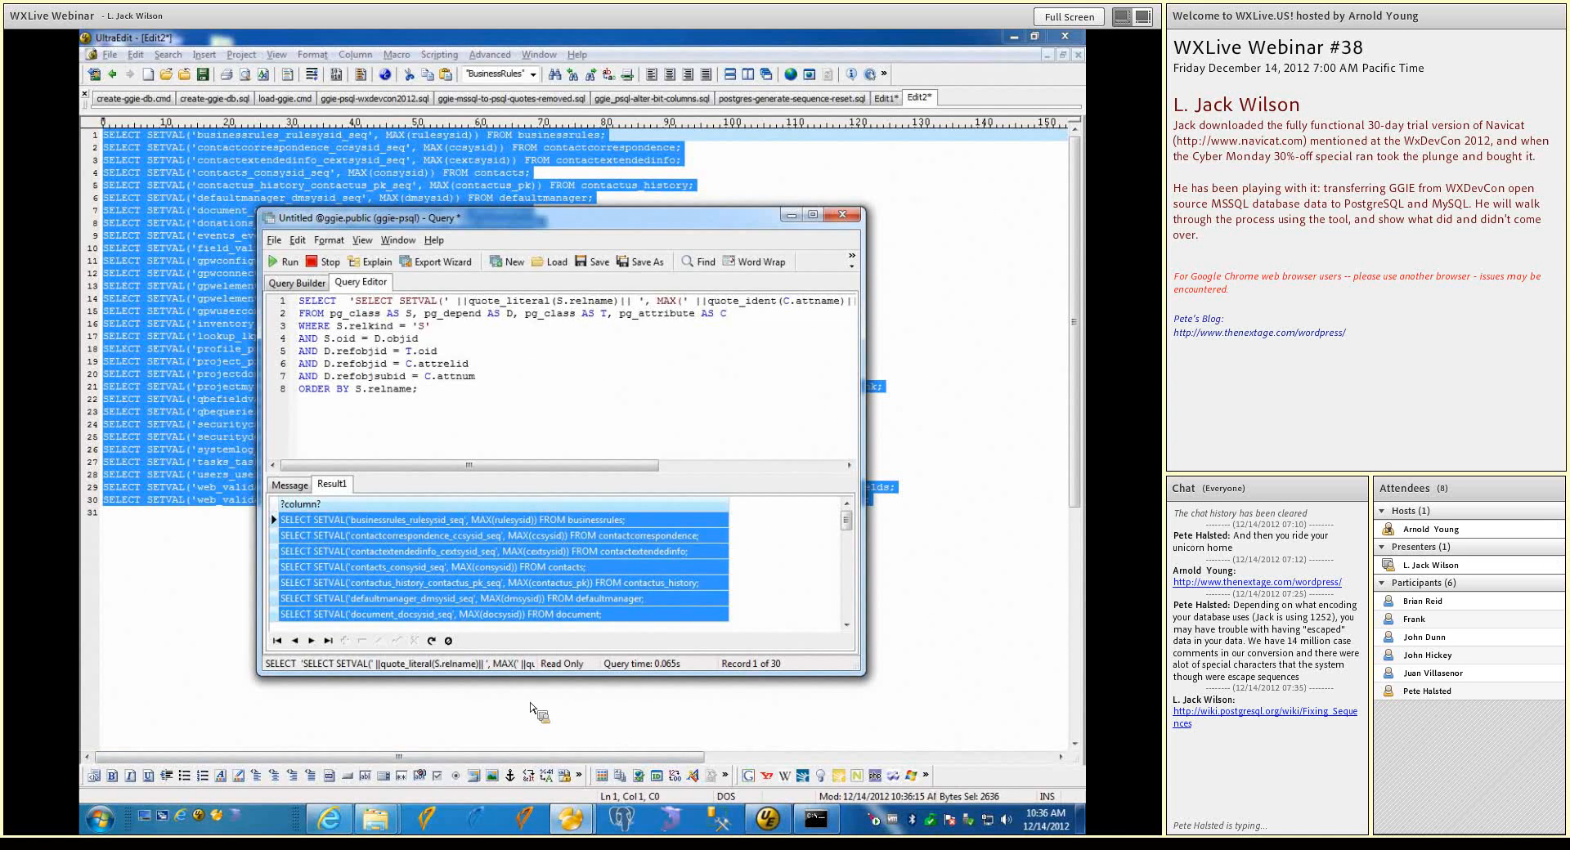
key("ctrl+a")
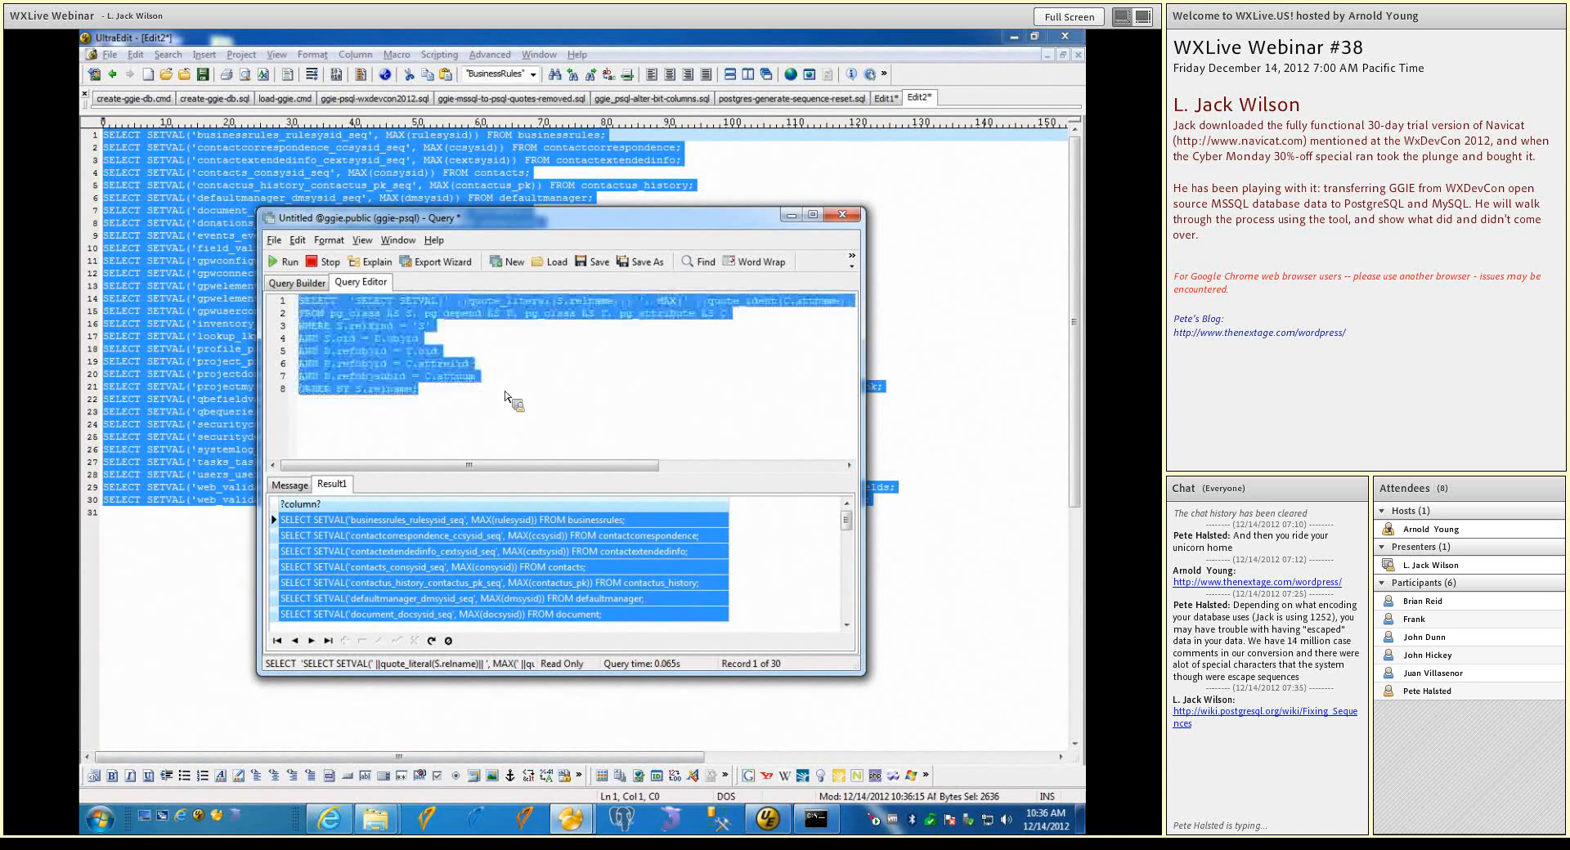
key("ctrl+v")
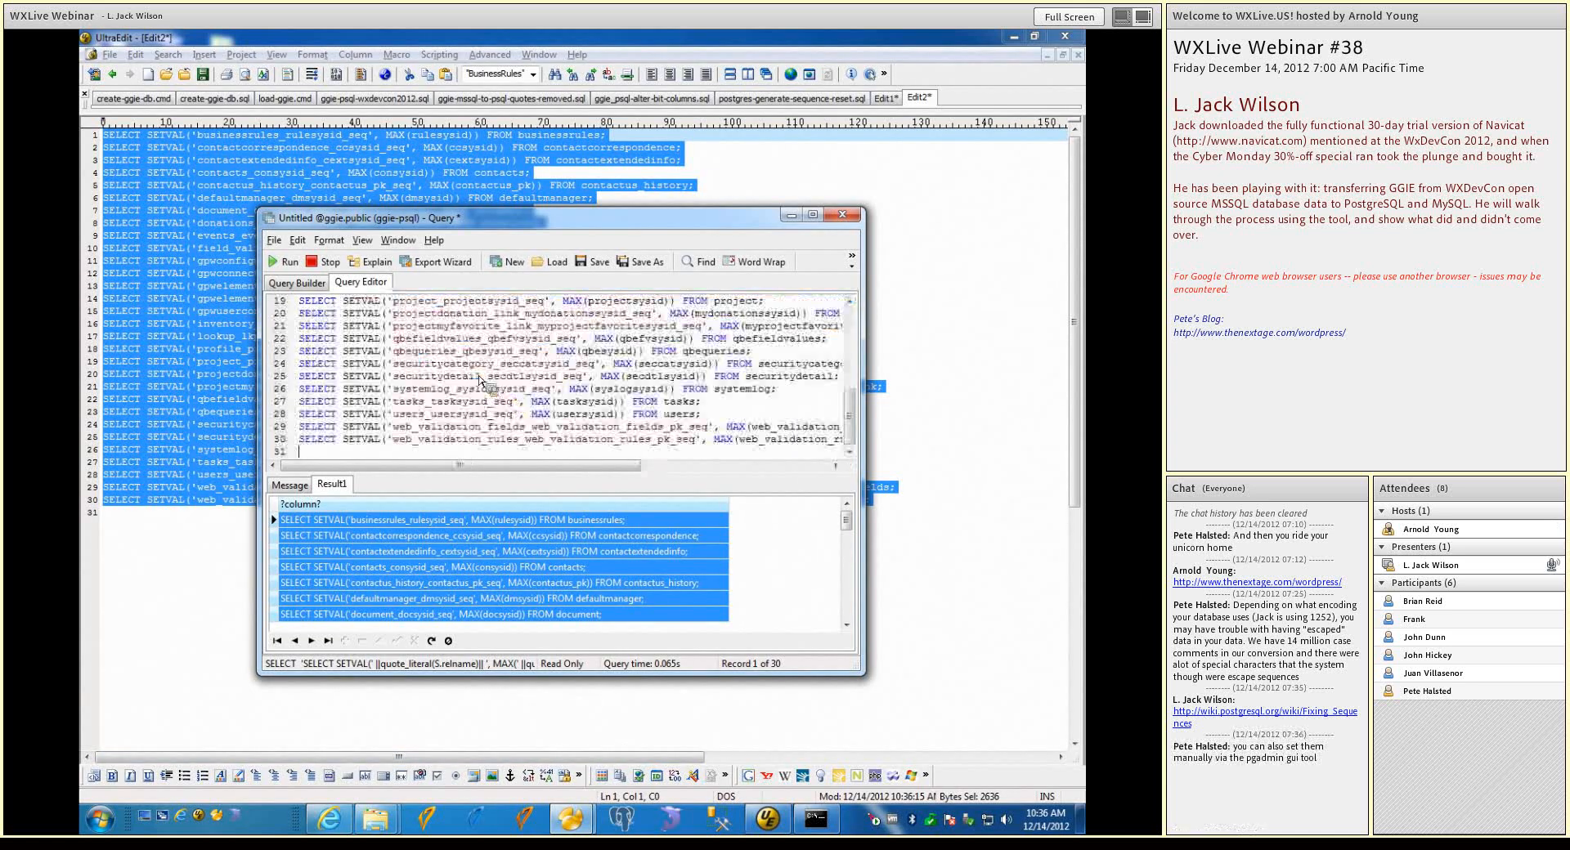
left_click(285, 262)
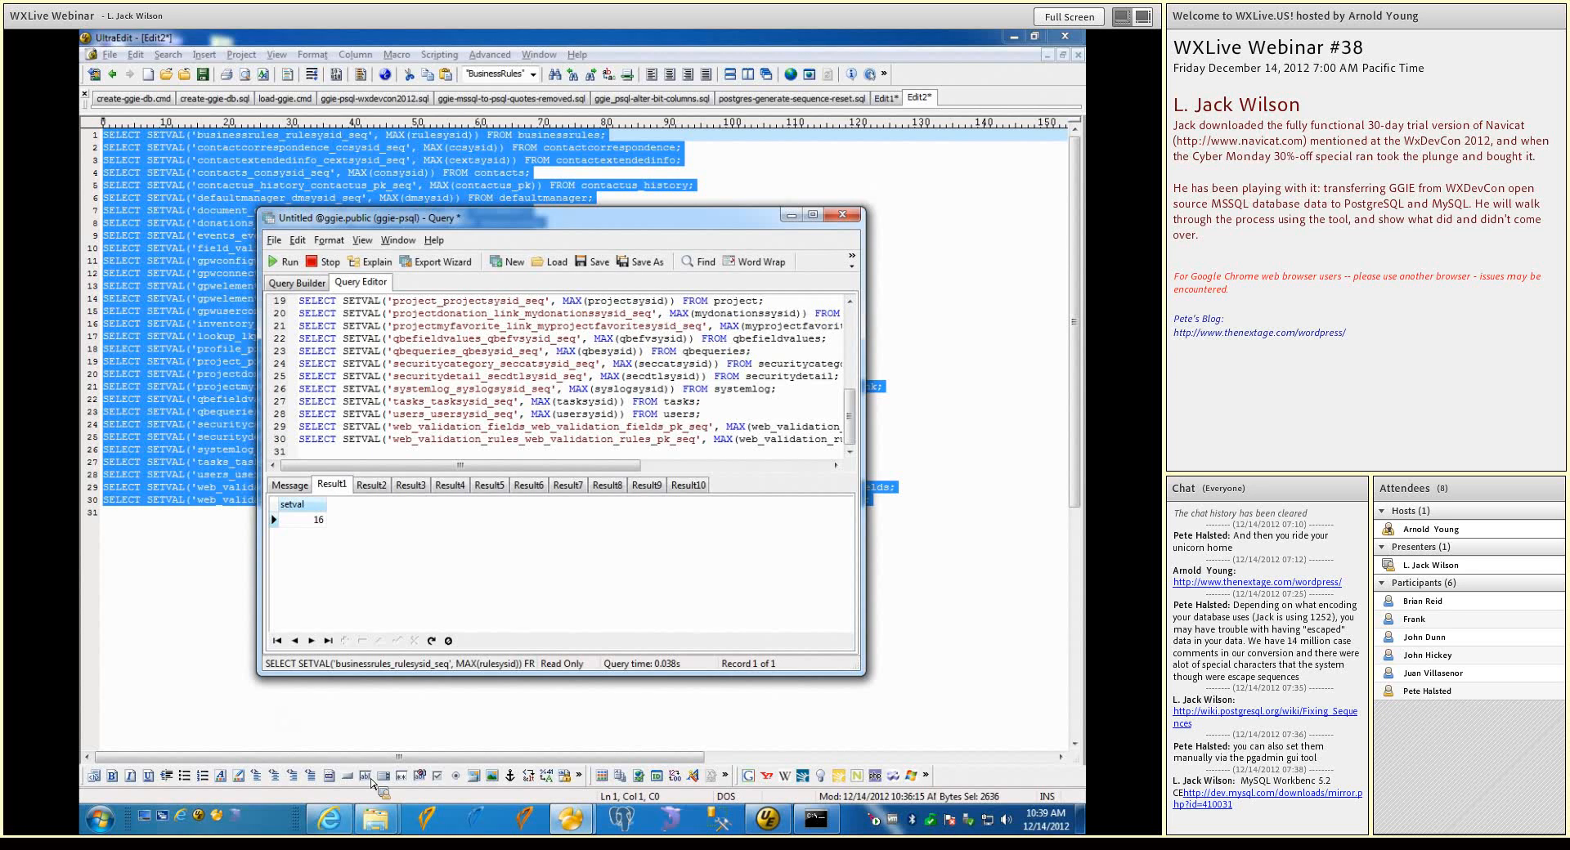
Return to the main Navicat window and open the Data Transfer tool
mouse_move(571, 818)
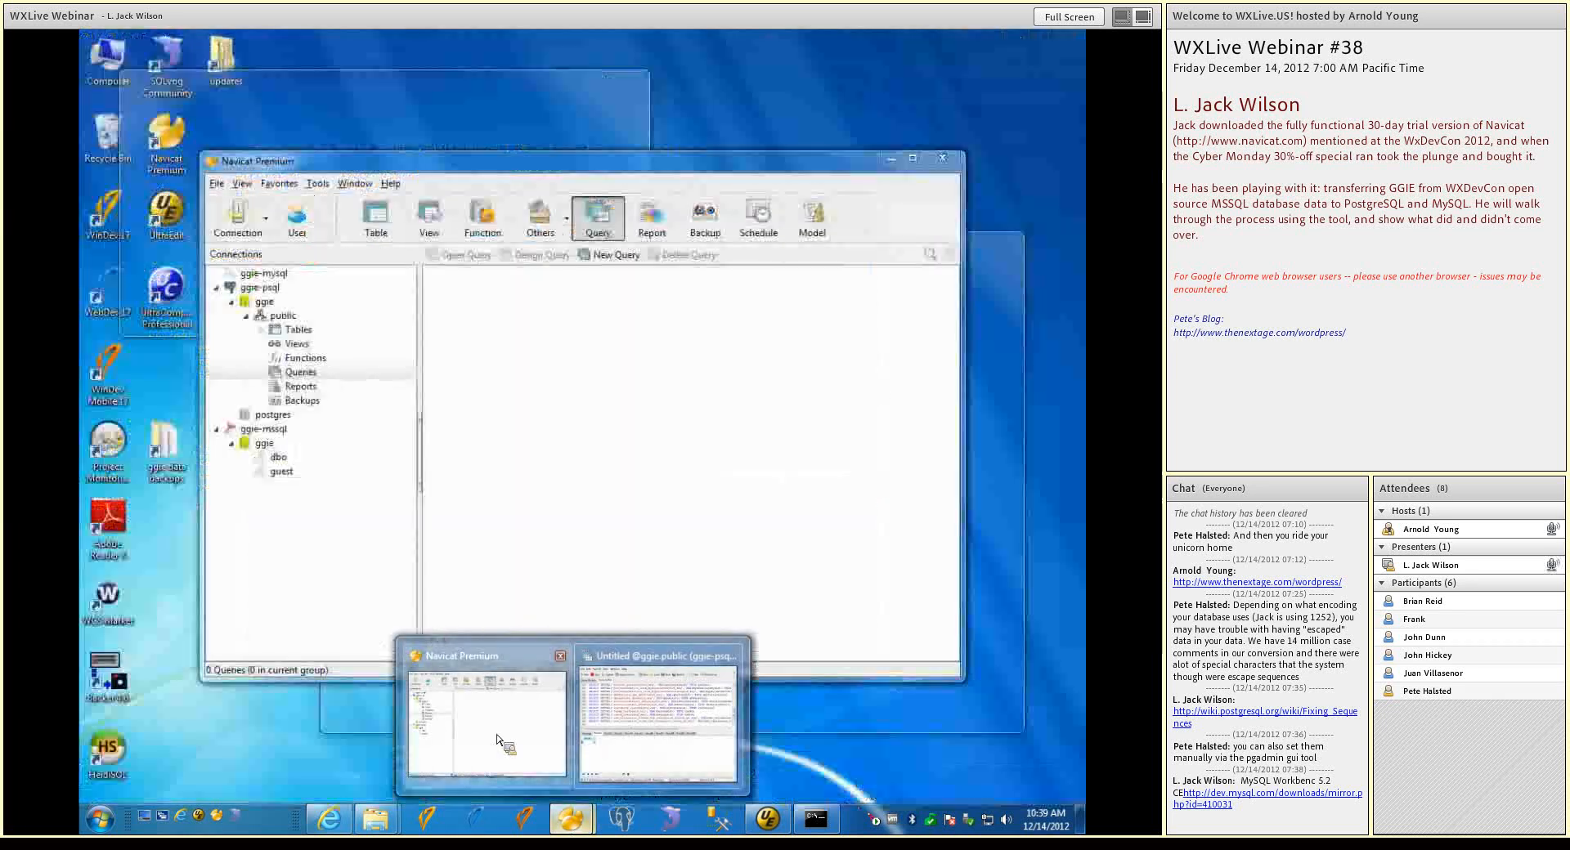
left_click(497, 740)
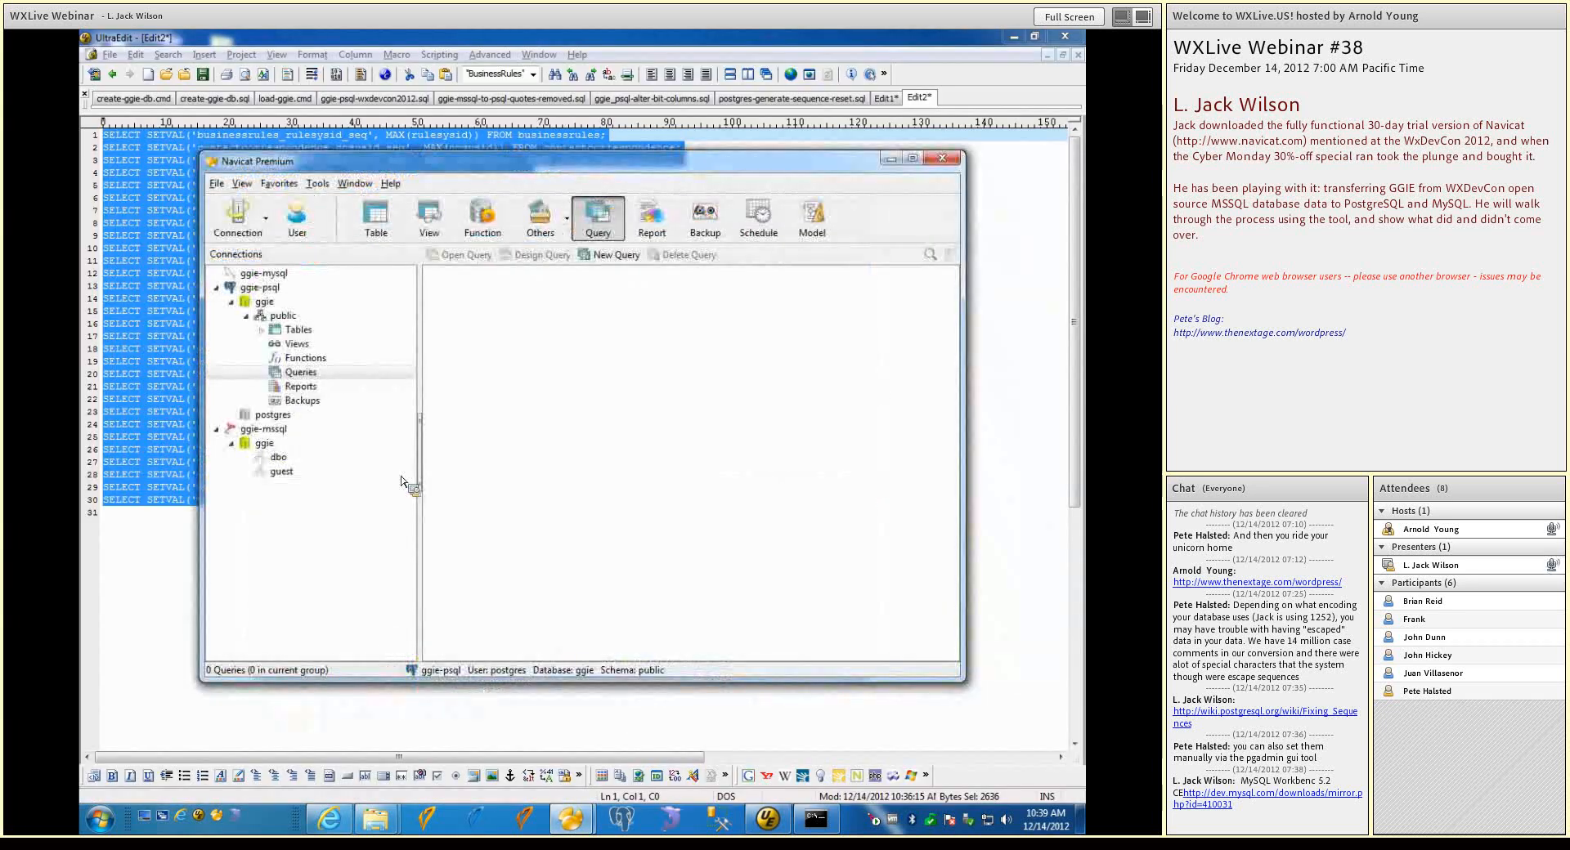
left_click_drag(402, 482, 340, 256)
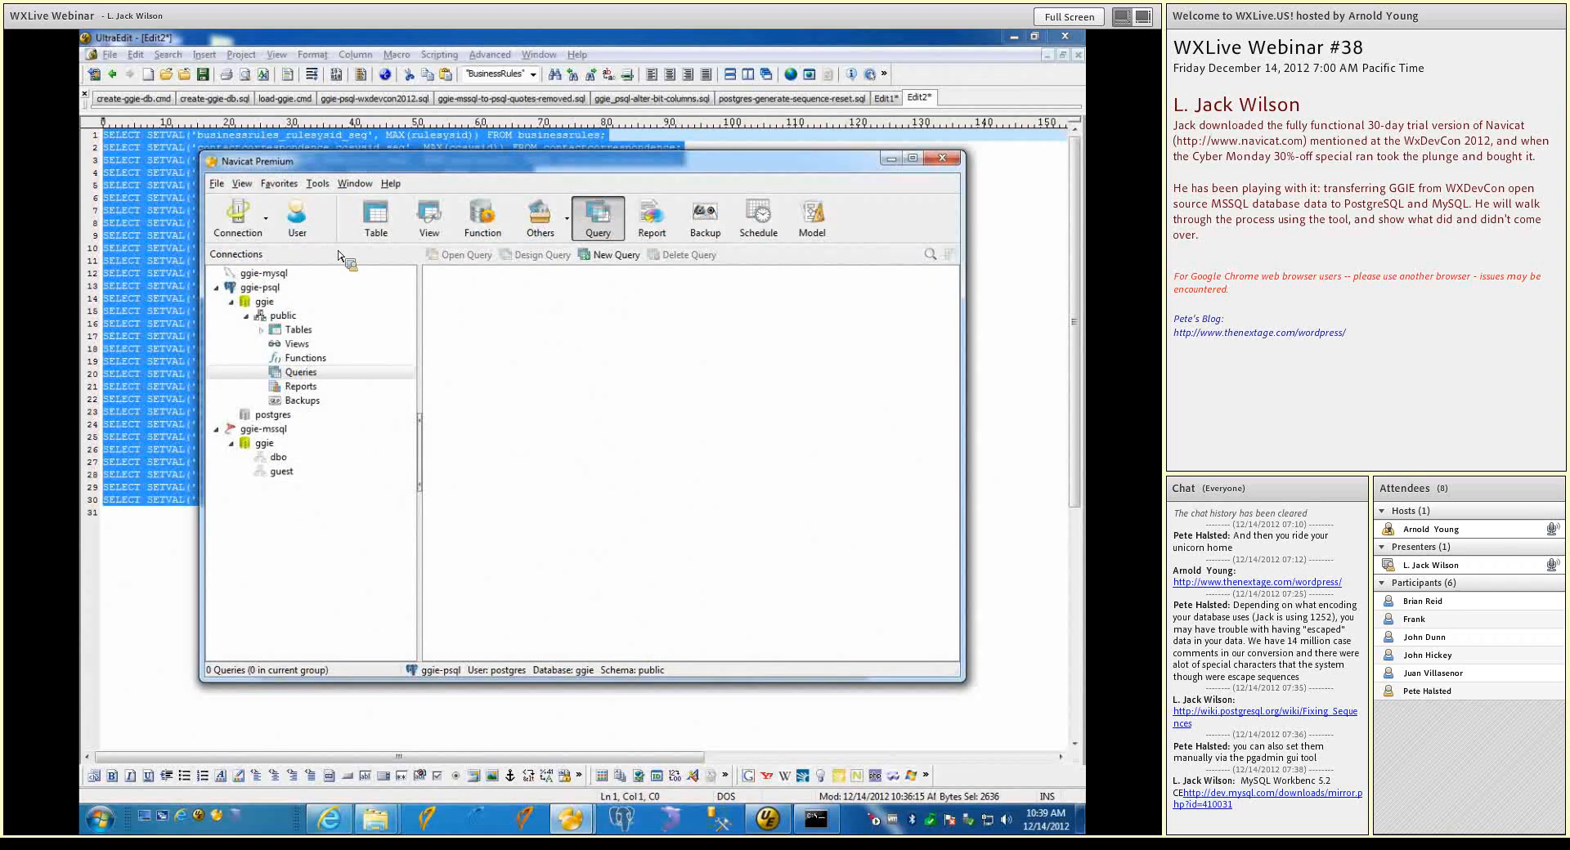
left_click(321, 186)
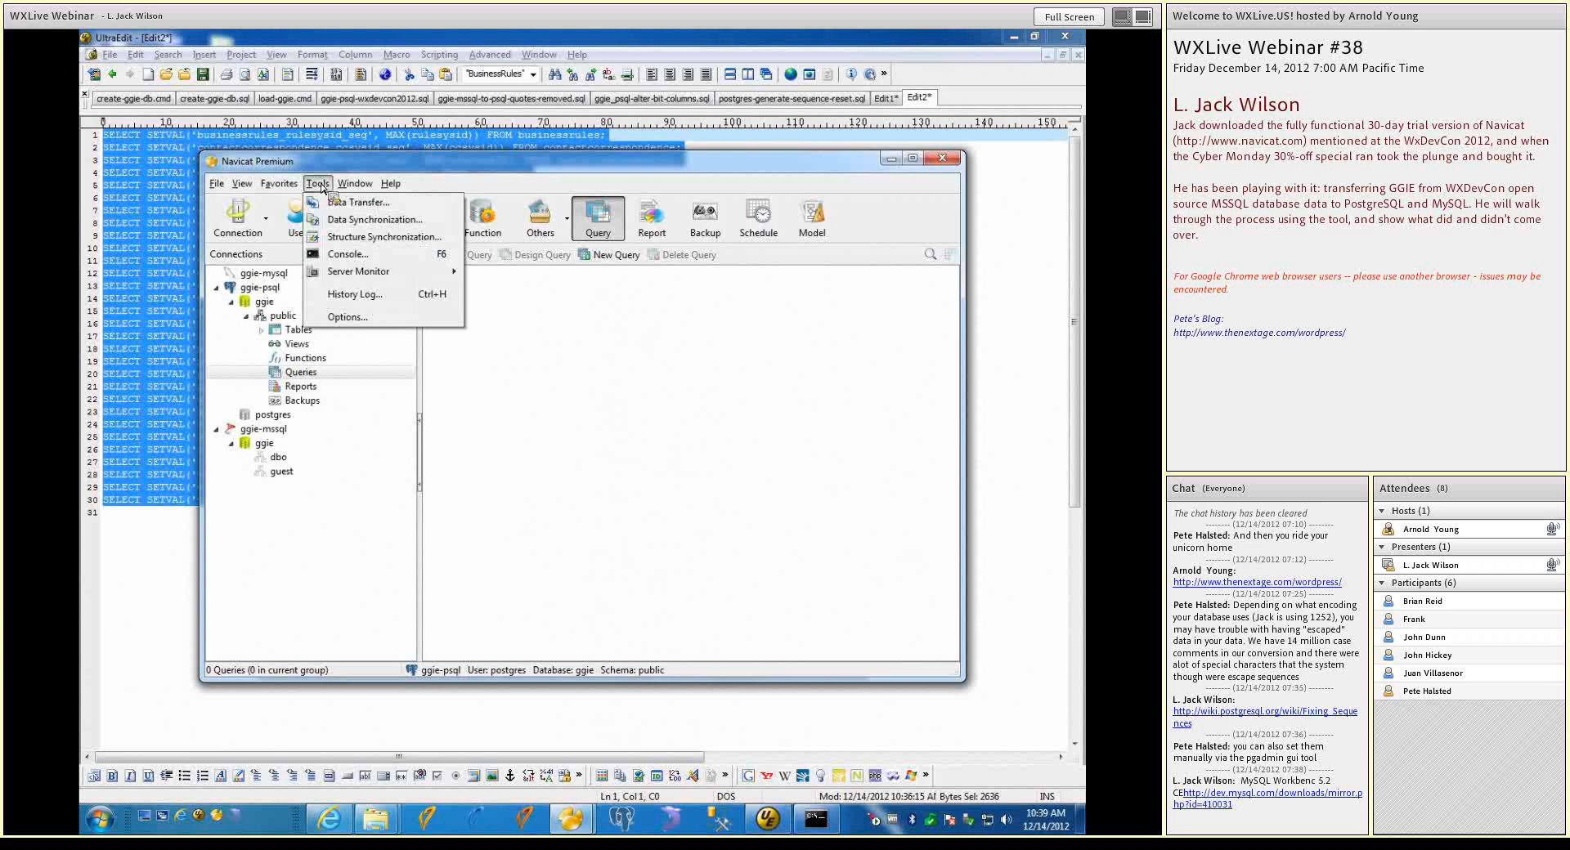
left_click(335, 202)
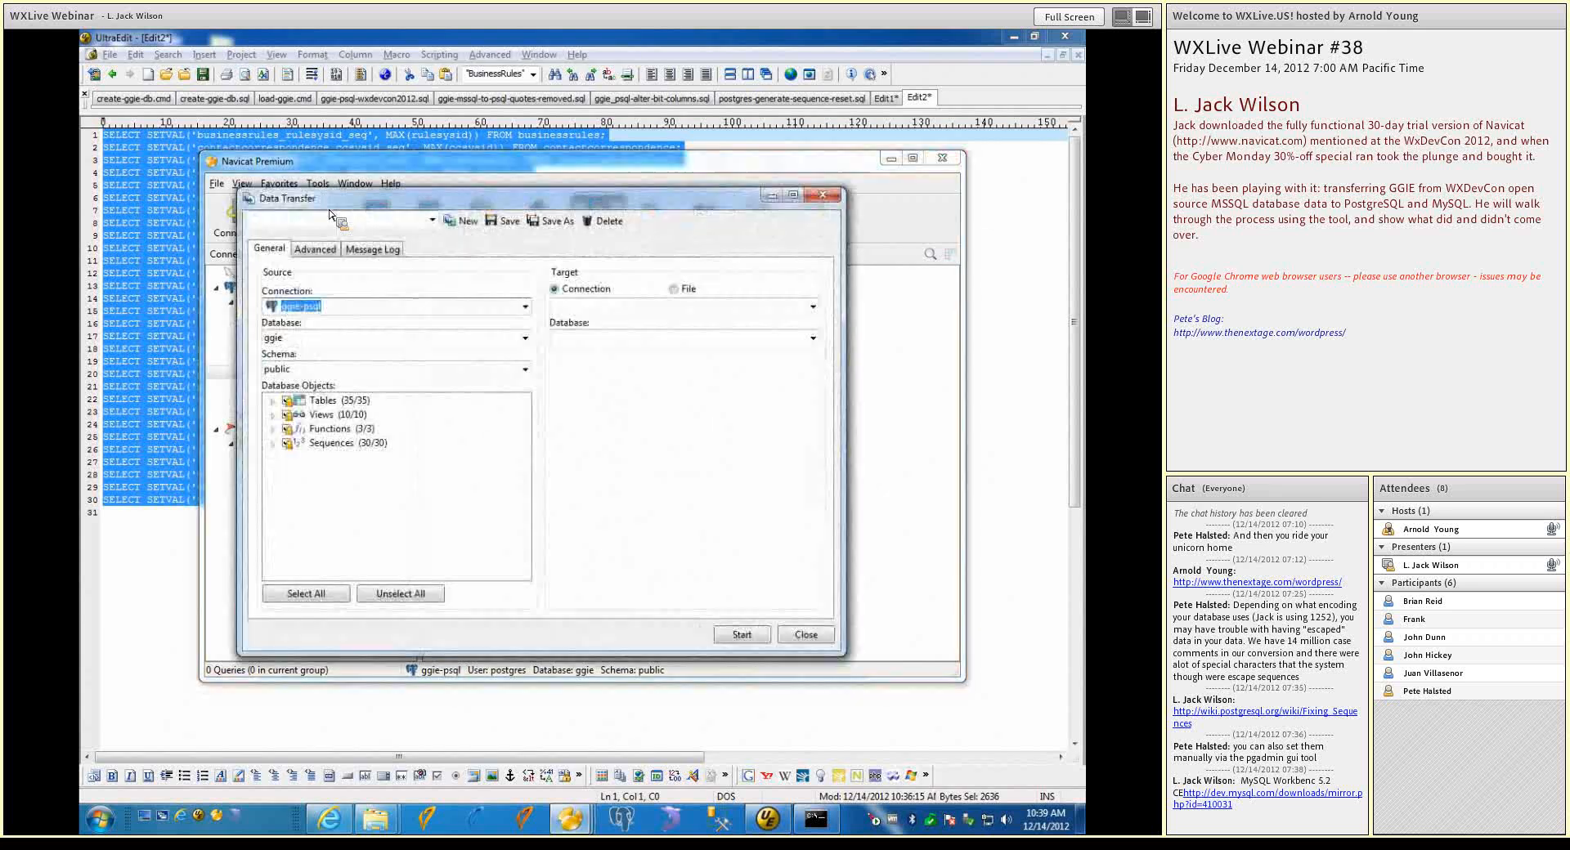
Try to load the saved ggie_mssql_to_mysql transfer profile, and close the Data Transfer tool
left_click(435, 221)
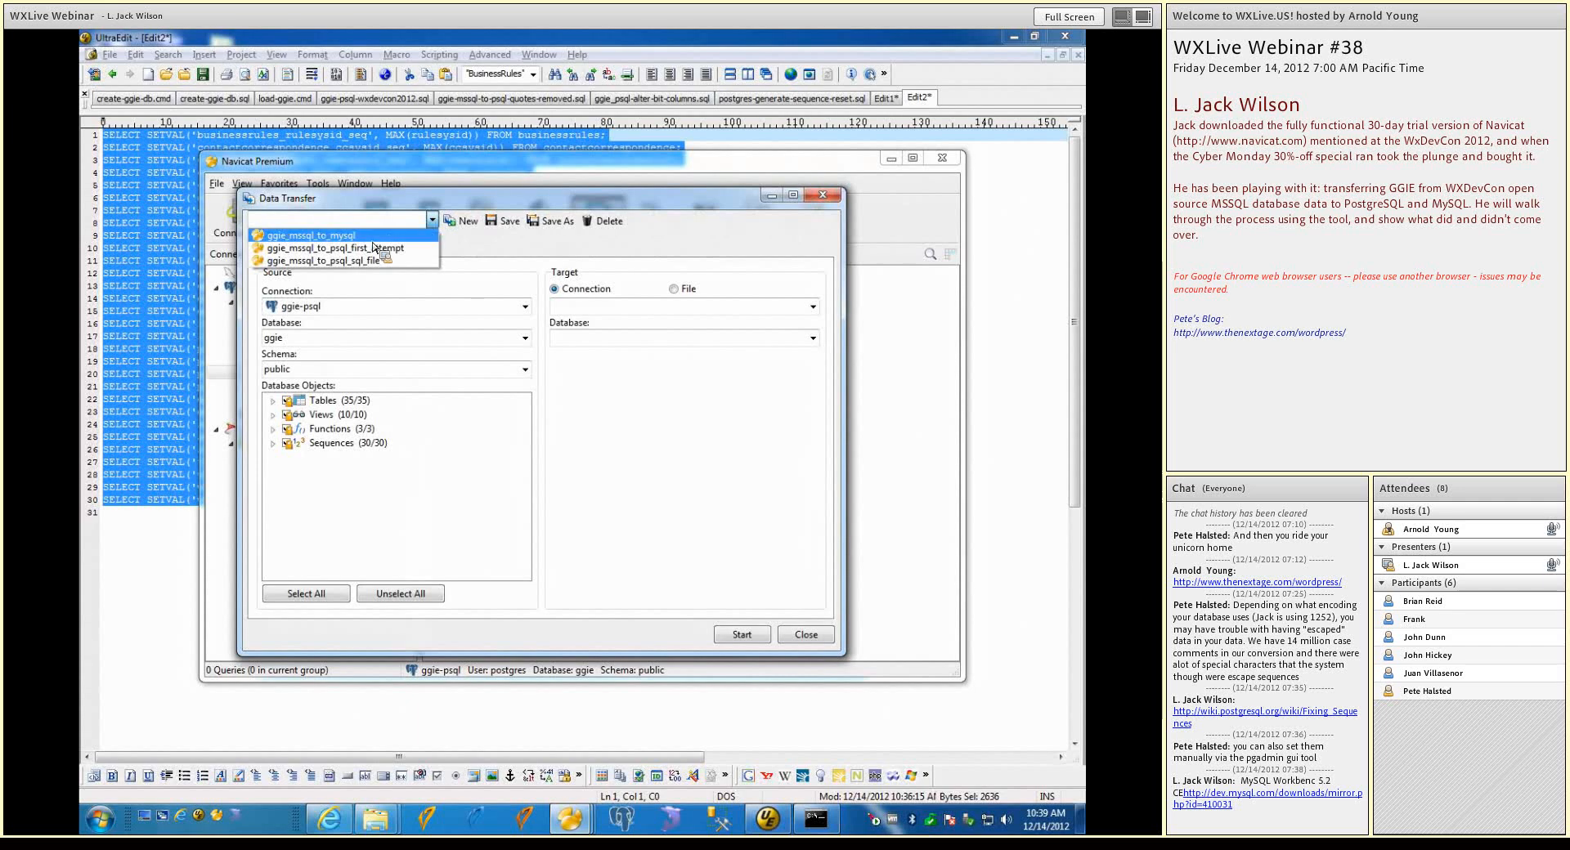
left_click(373, 241)
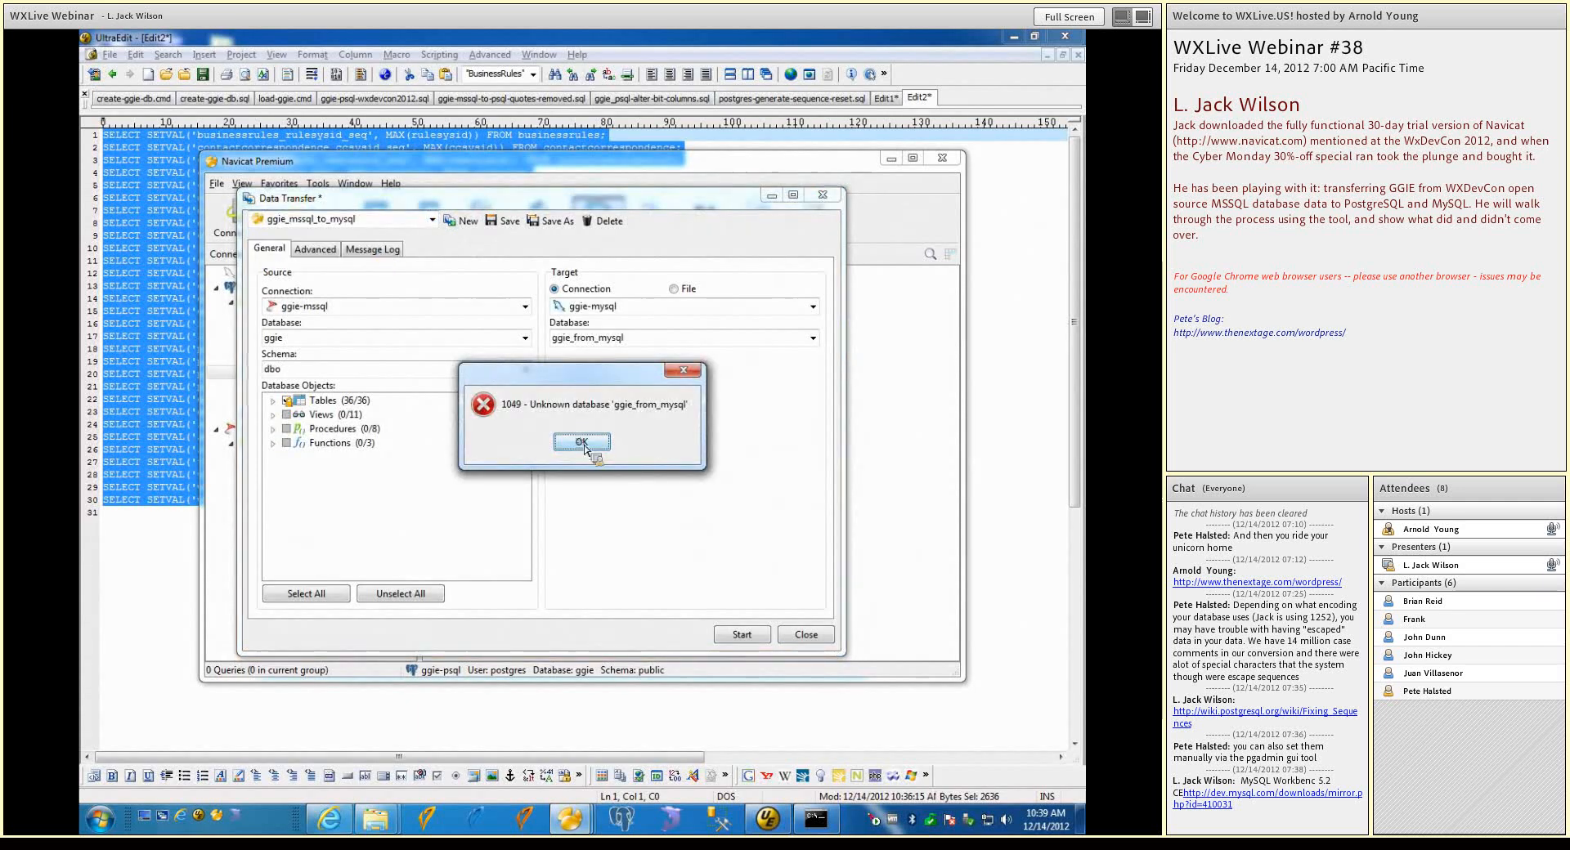
left_click(582, 443)
left_click(811, 640)
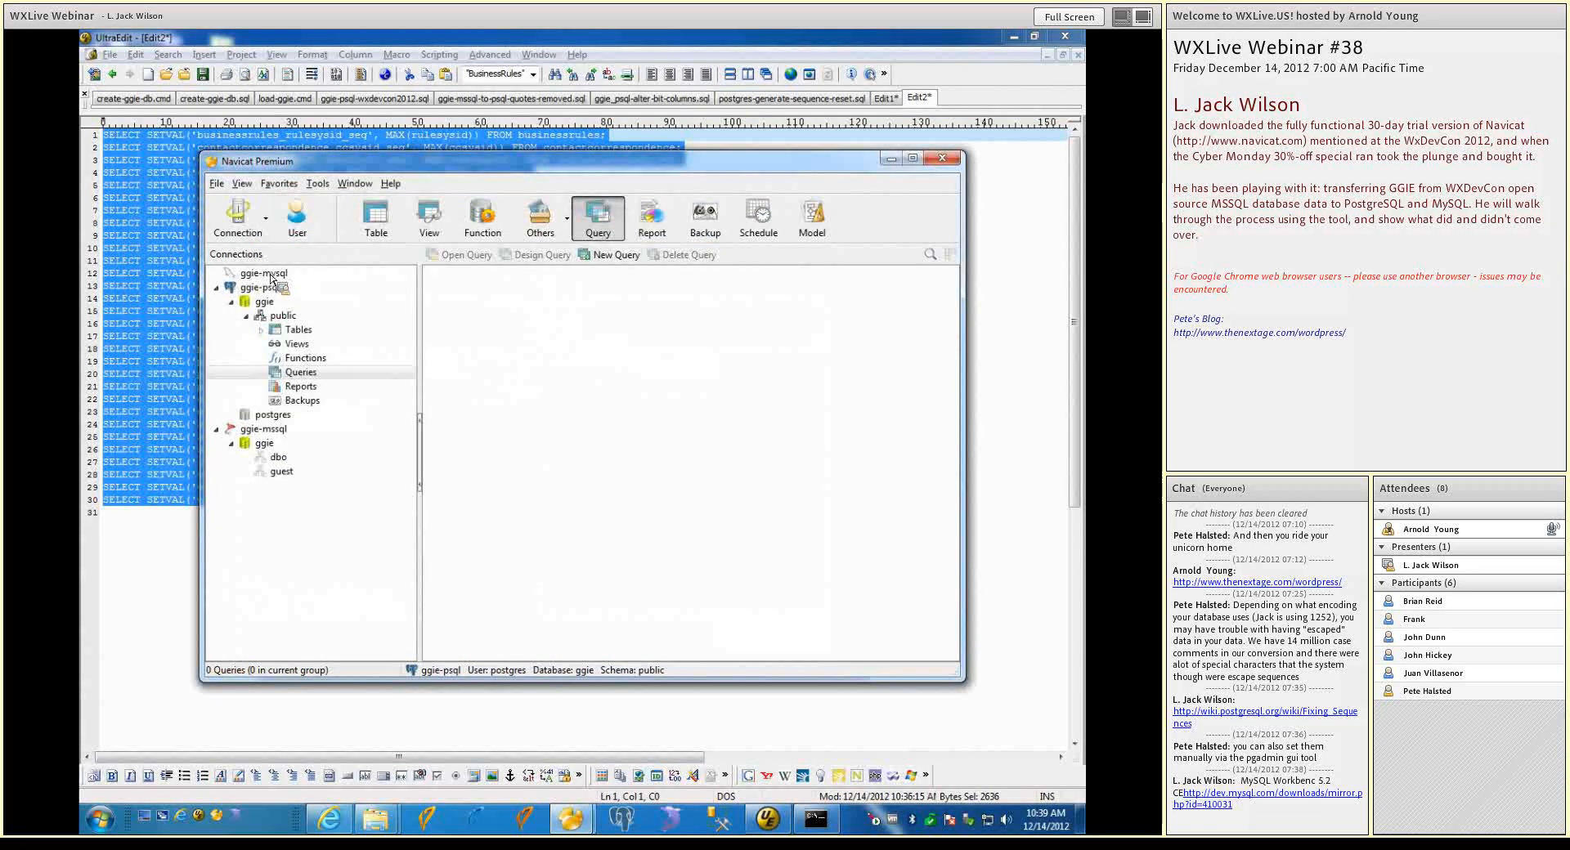
Open the ggie-mysql connection and create a new database named ggie_from_mssql in it
double_click(265, 274)
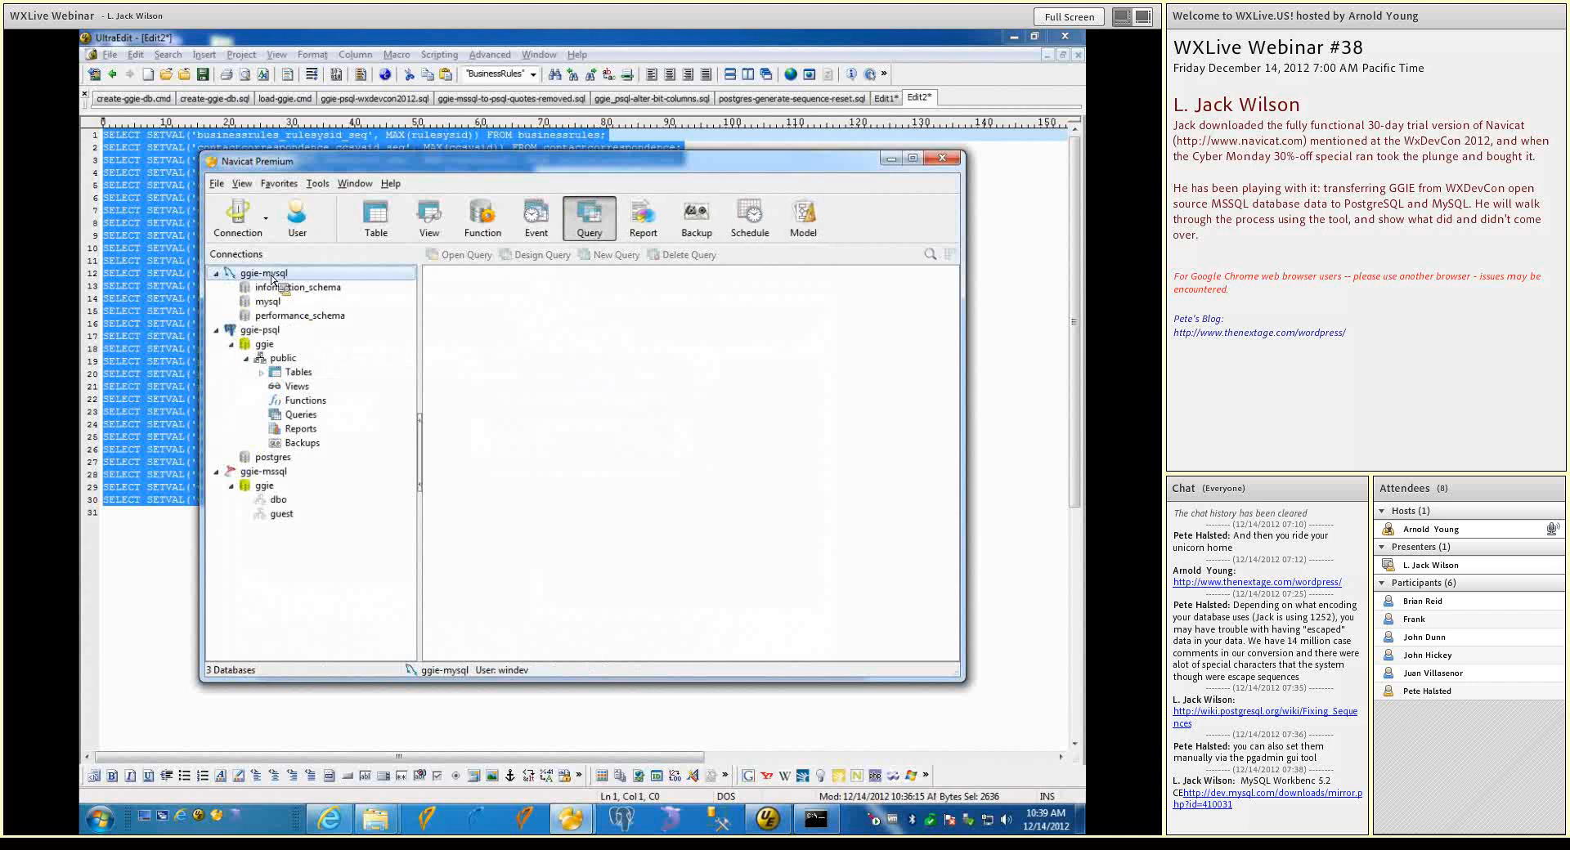
right_click(270, 278)
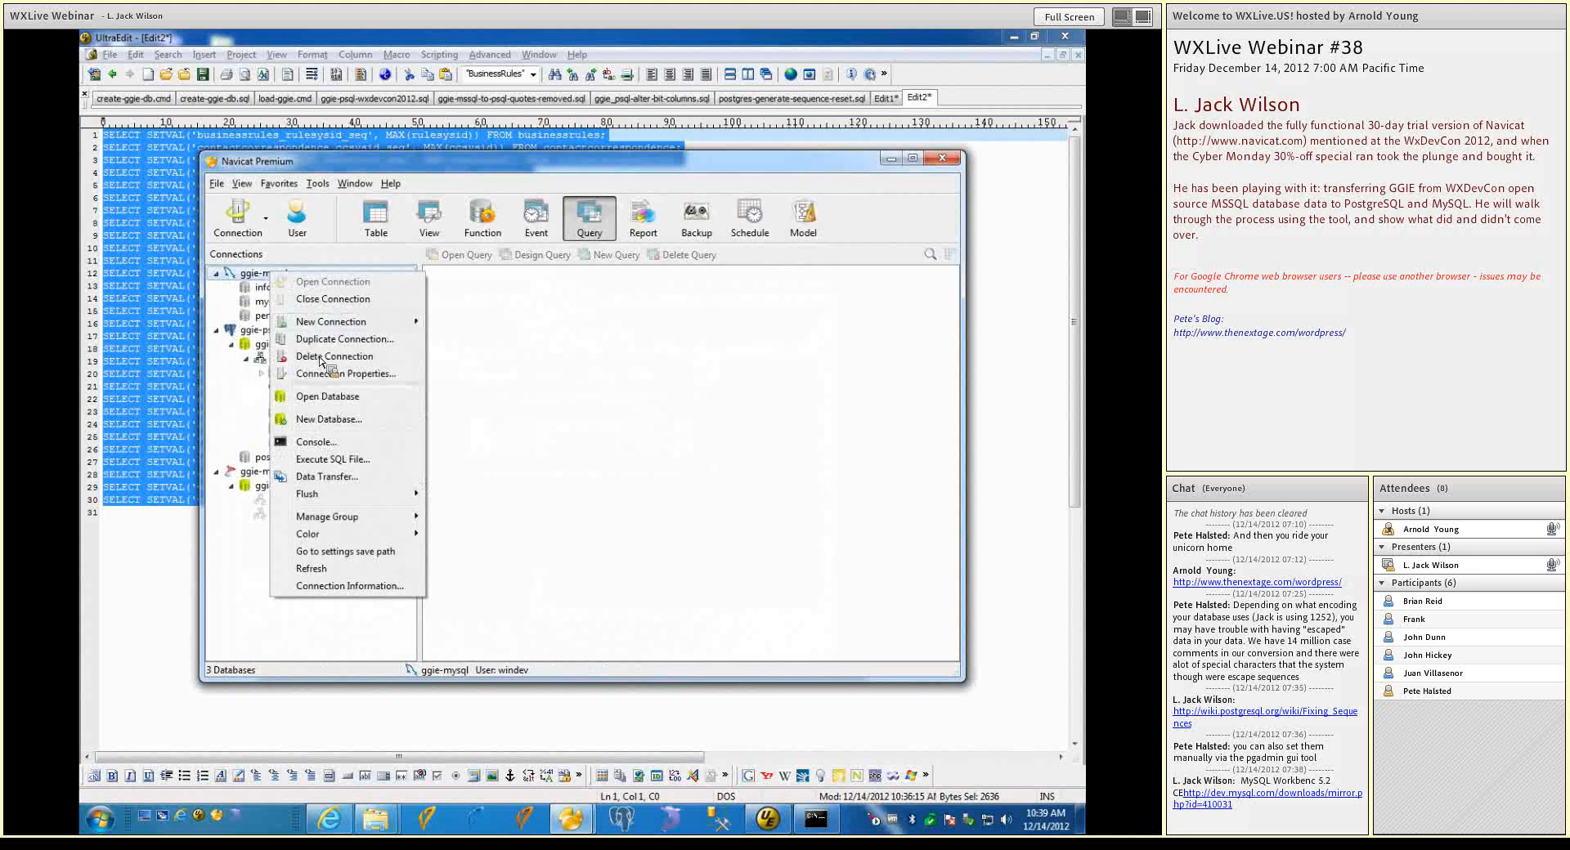
left_click(331, 420)
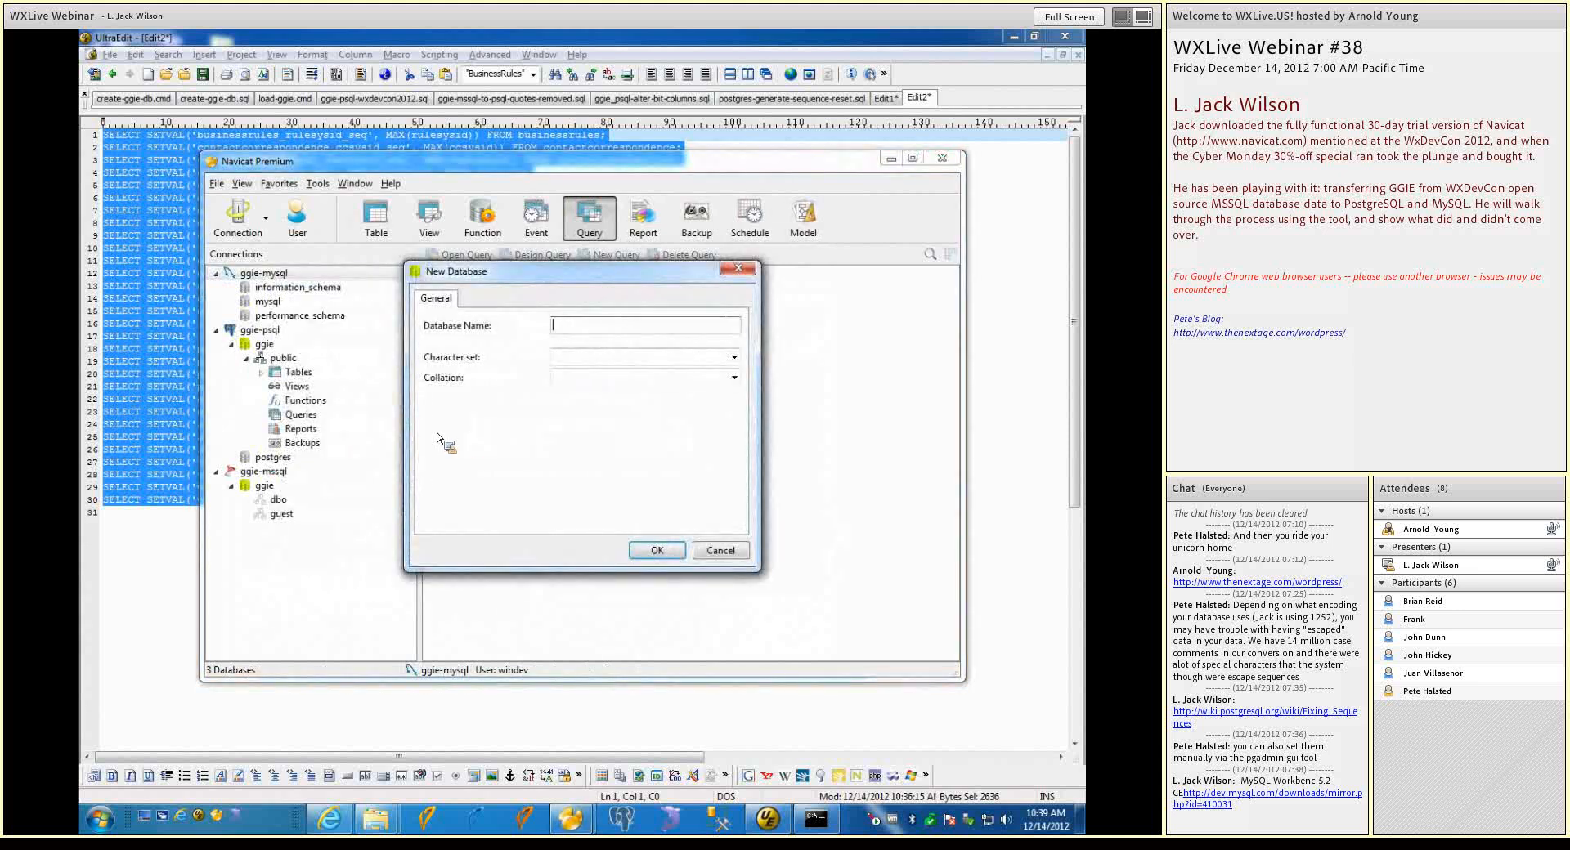
type("ggie_from_mssql")
left_click(672, 553)
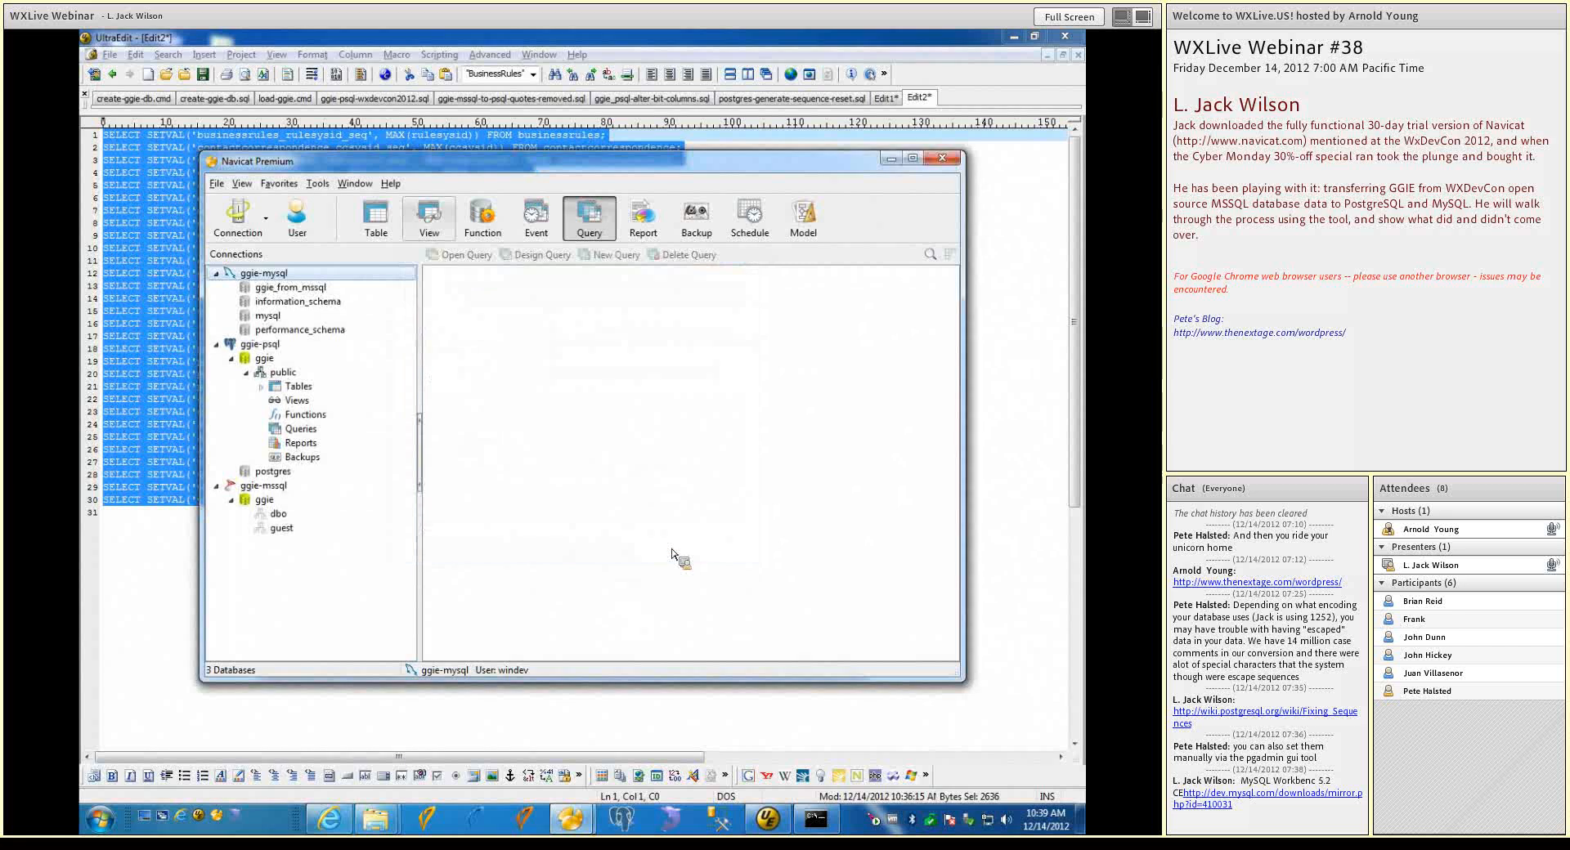
Try the ggie_mssql_to_mysql transfer profile again, check which target databases it offers, and close Data Transfer
left_click(330, 188)
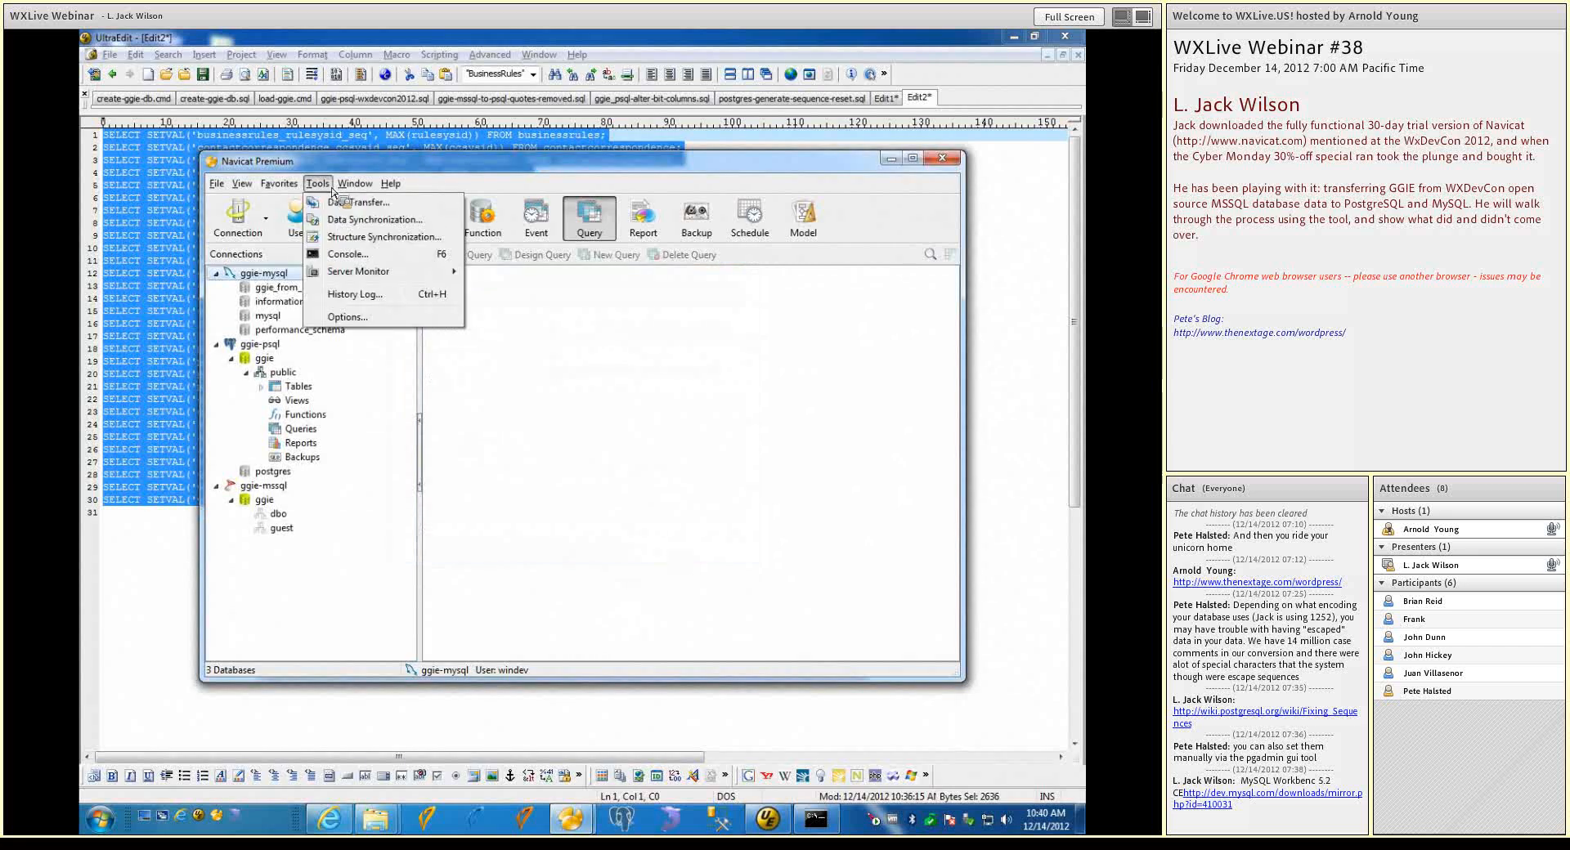
left_click(341, 204)
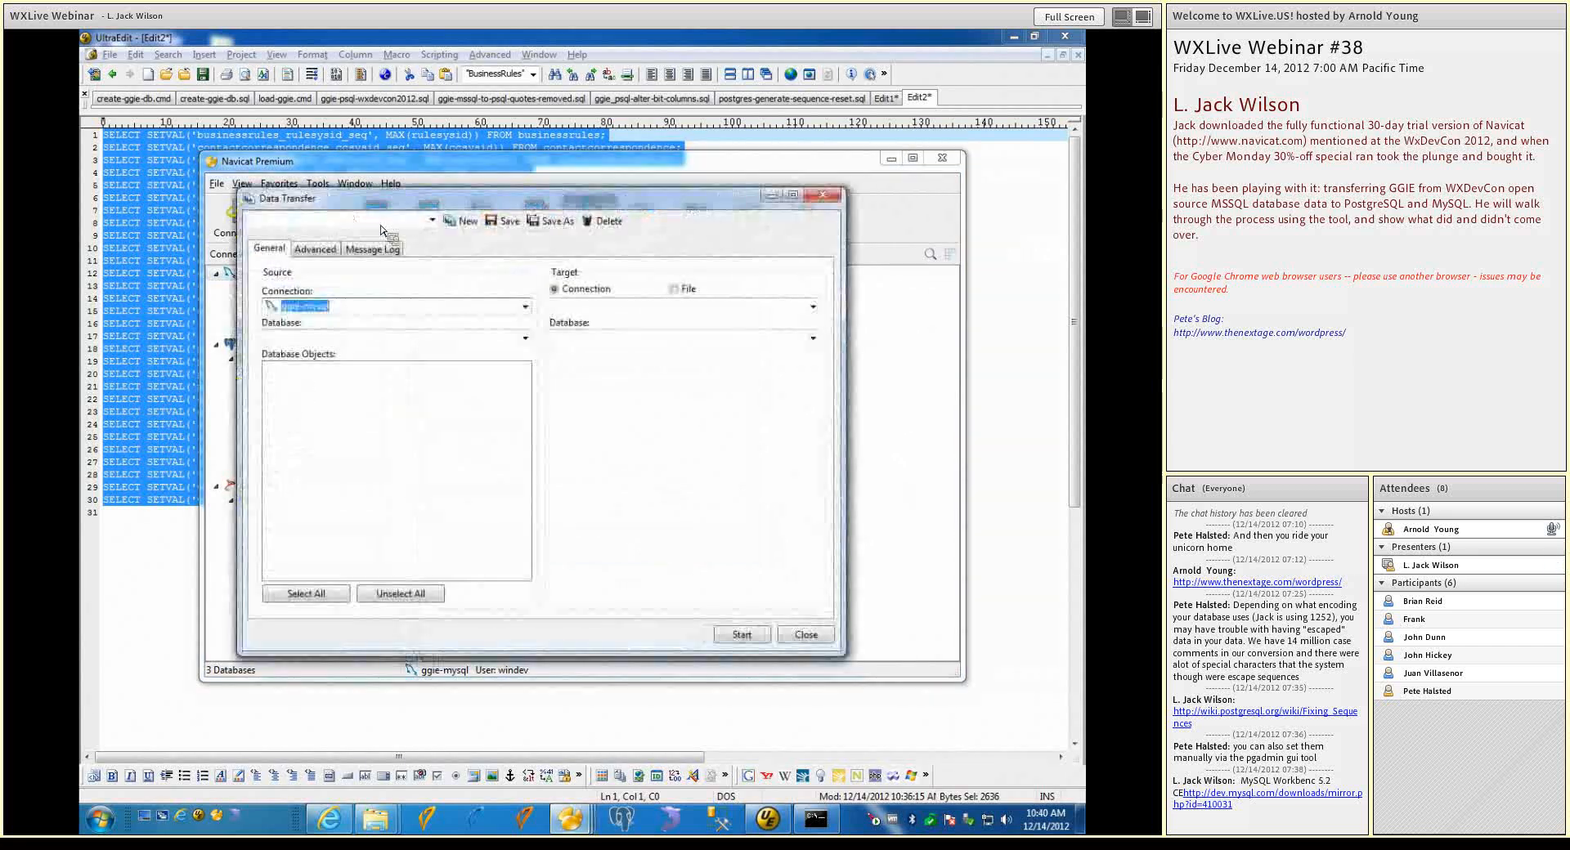
left_click(431, 220)
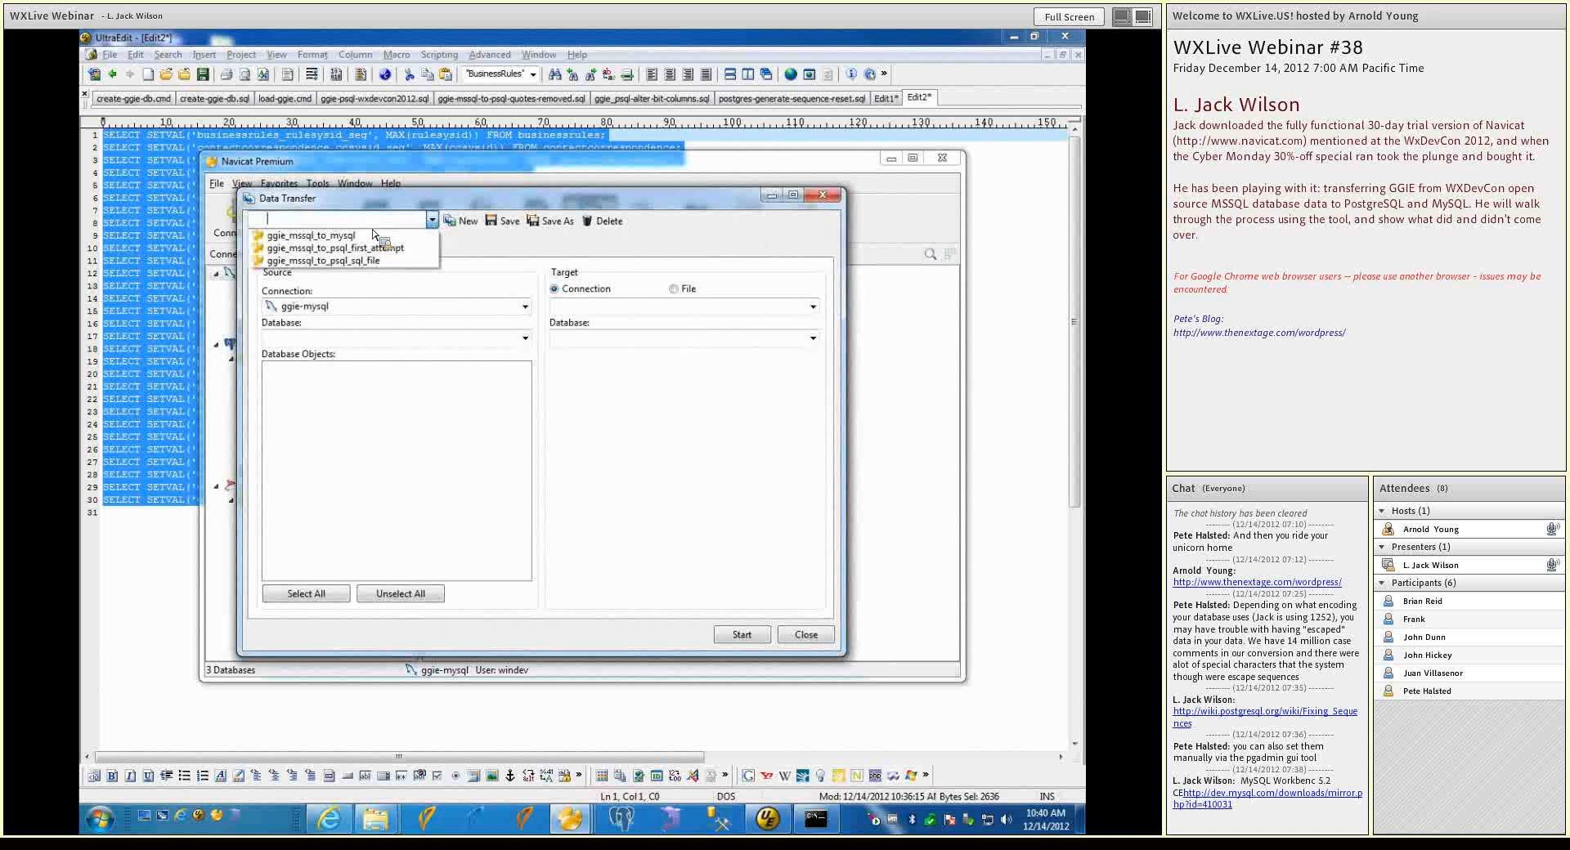
left_click(367, 237)
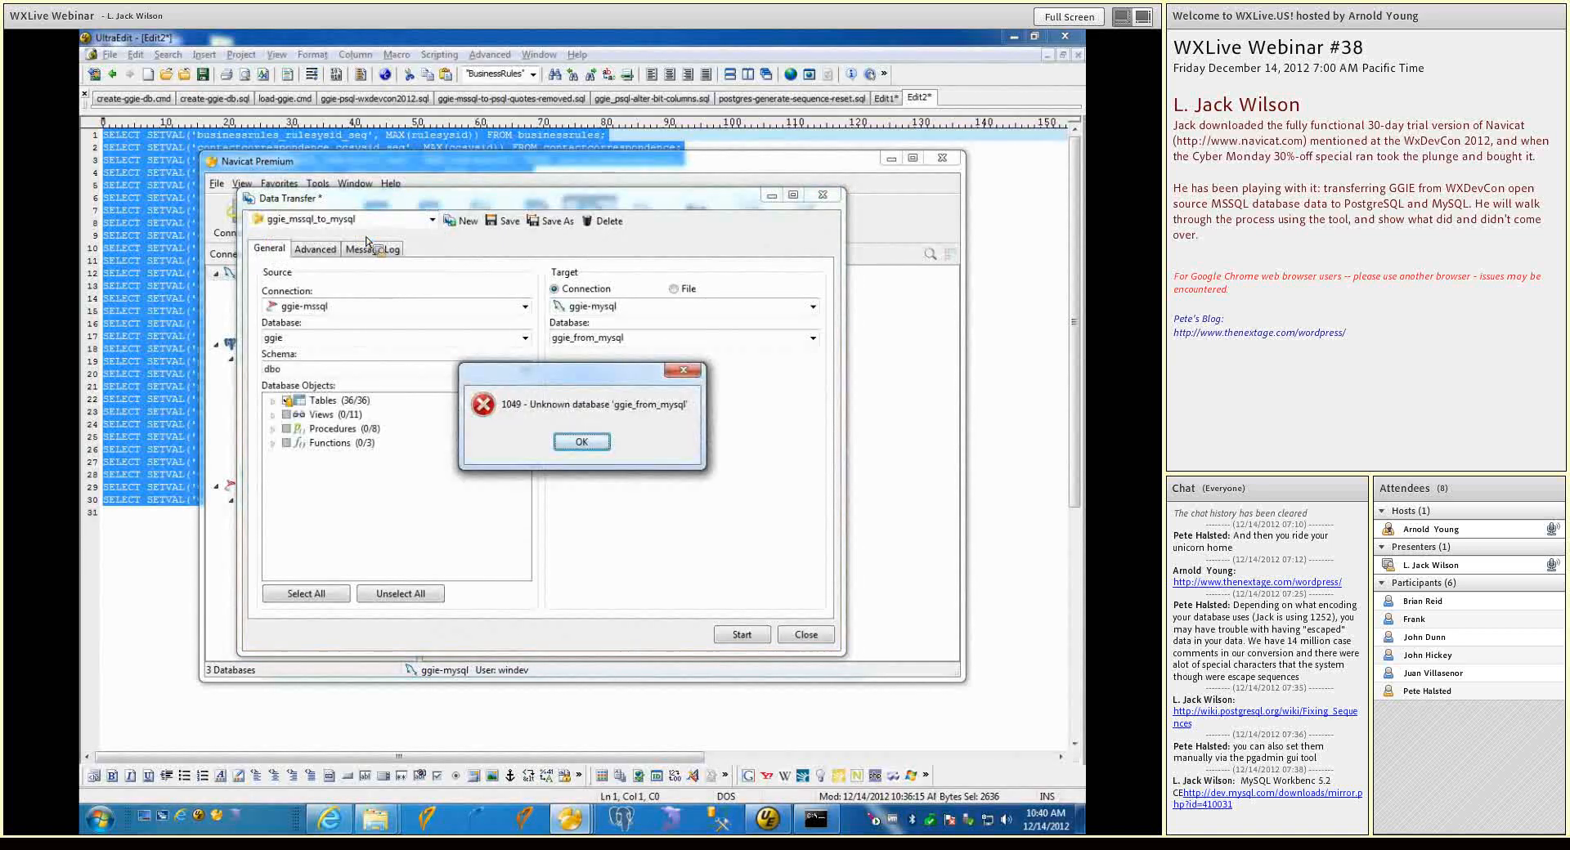
left_click(581, 443)
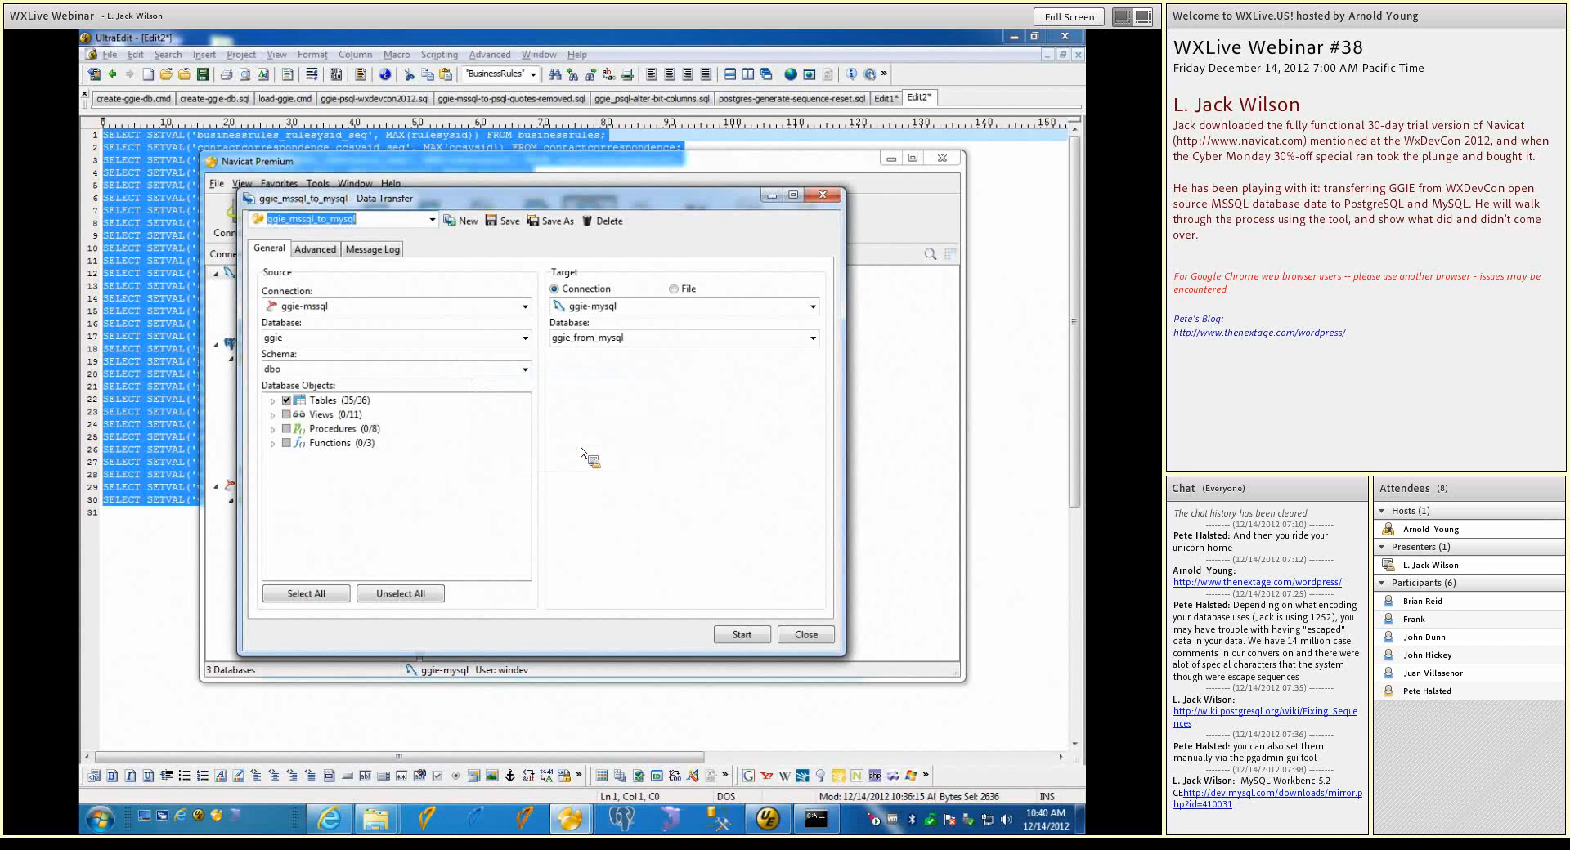
left_click(813, 337)
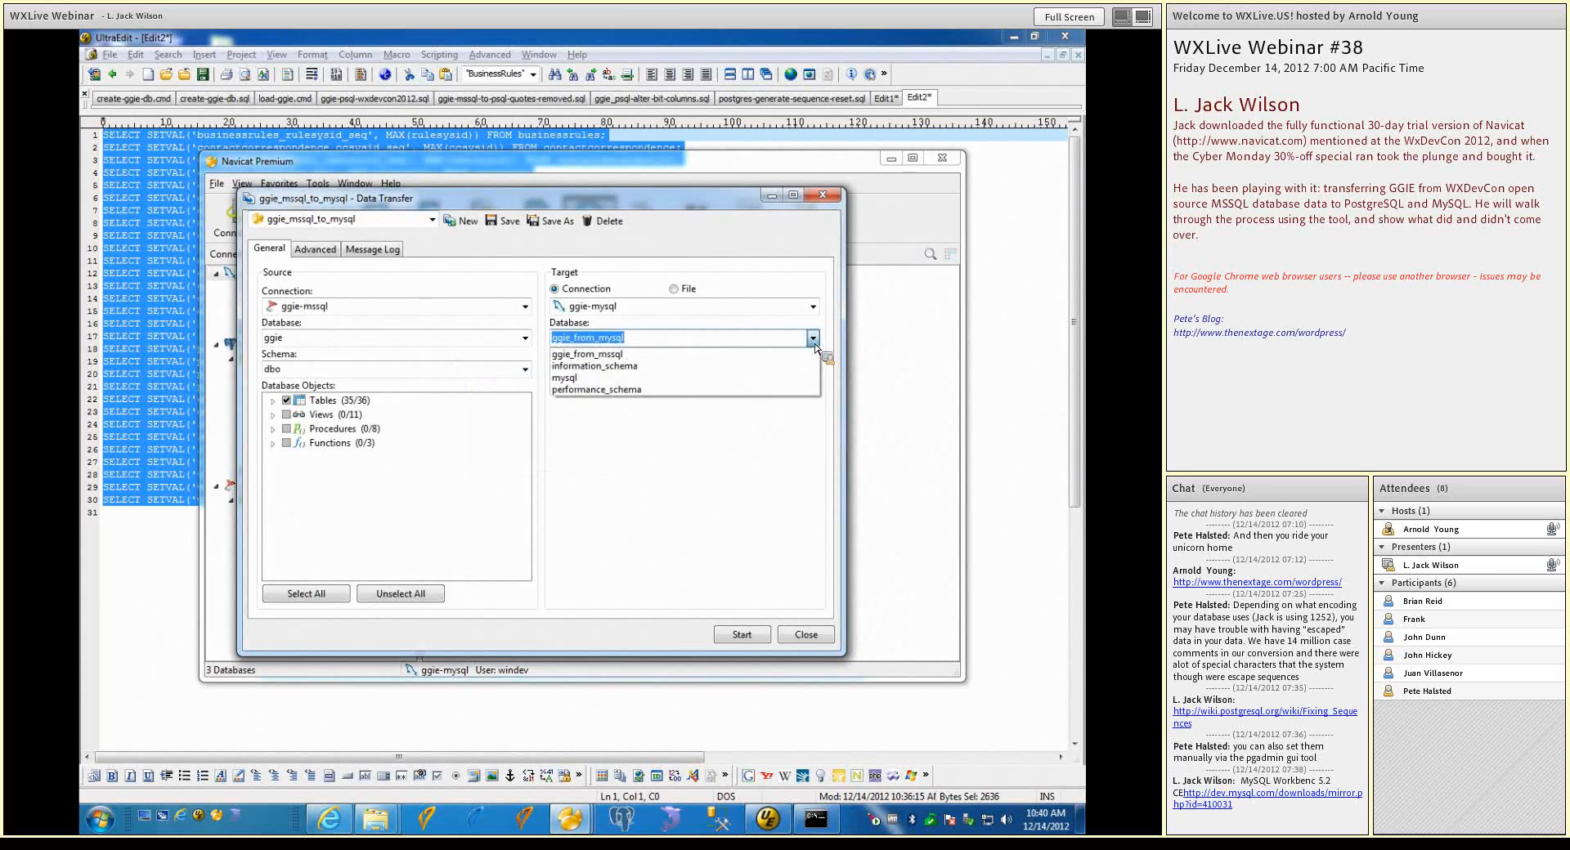
left_click(813, 342)
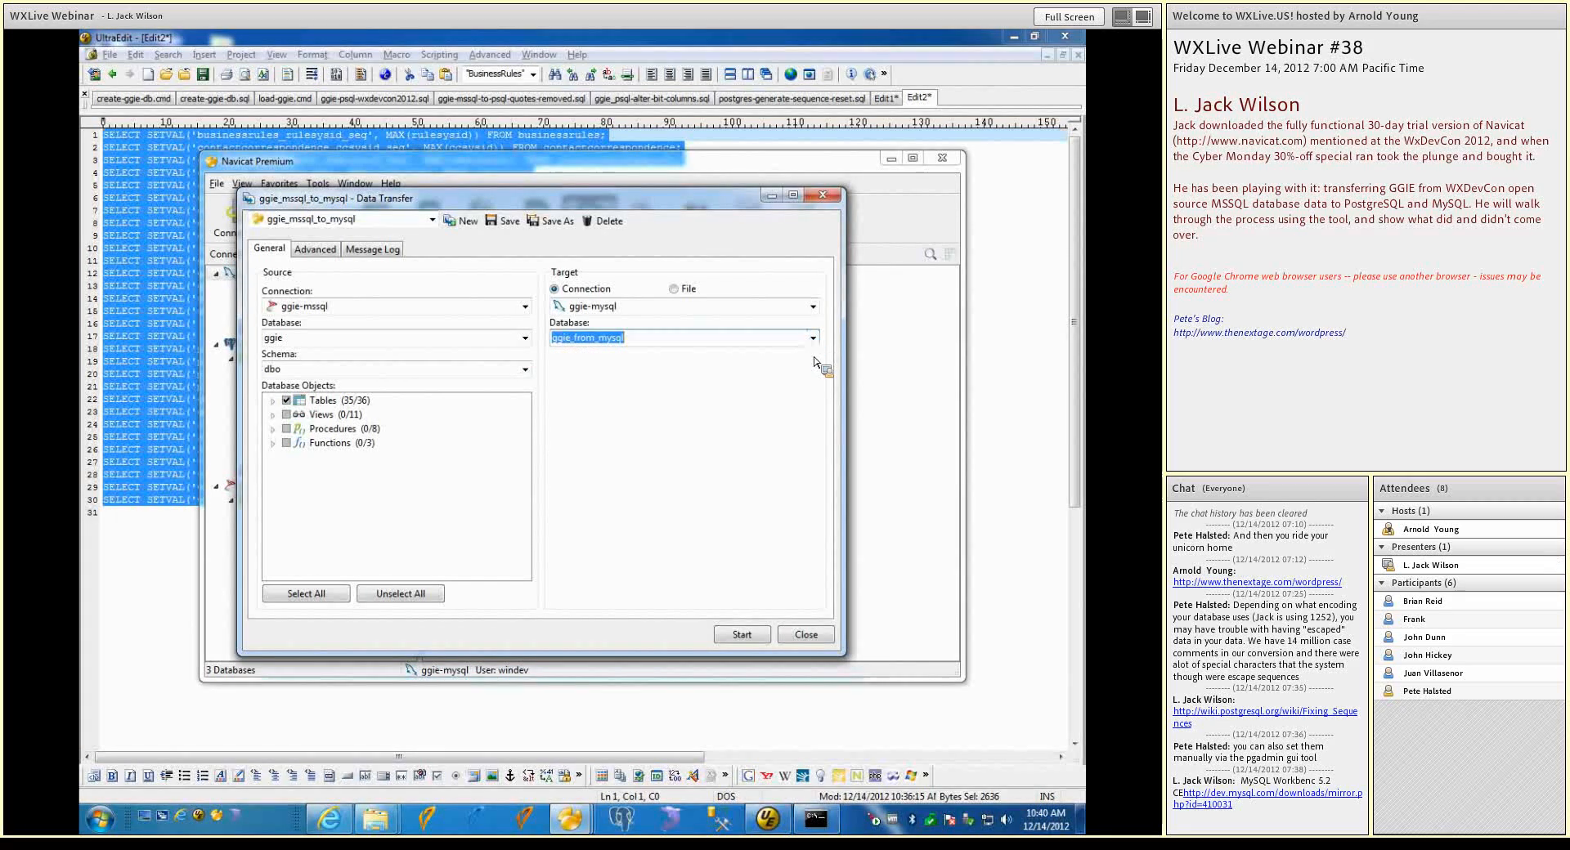
left_click(805, 636)
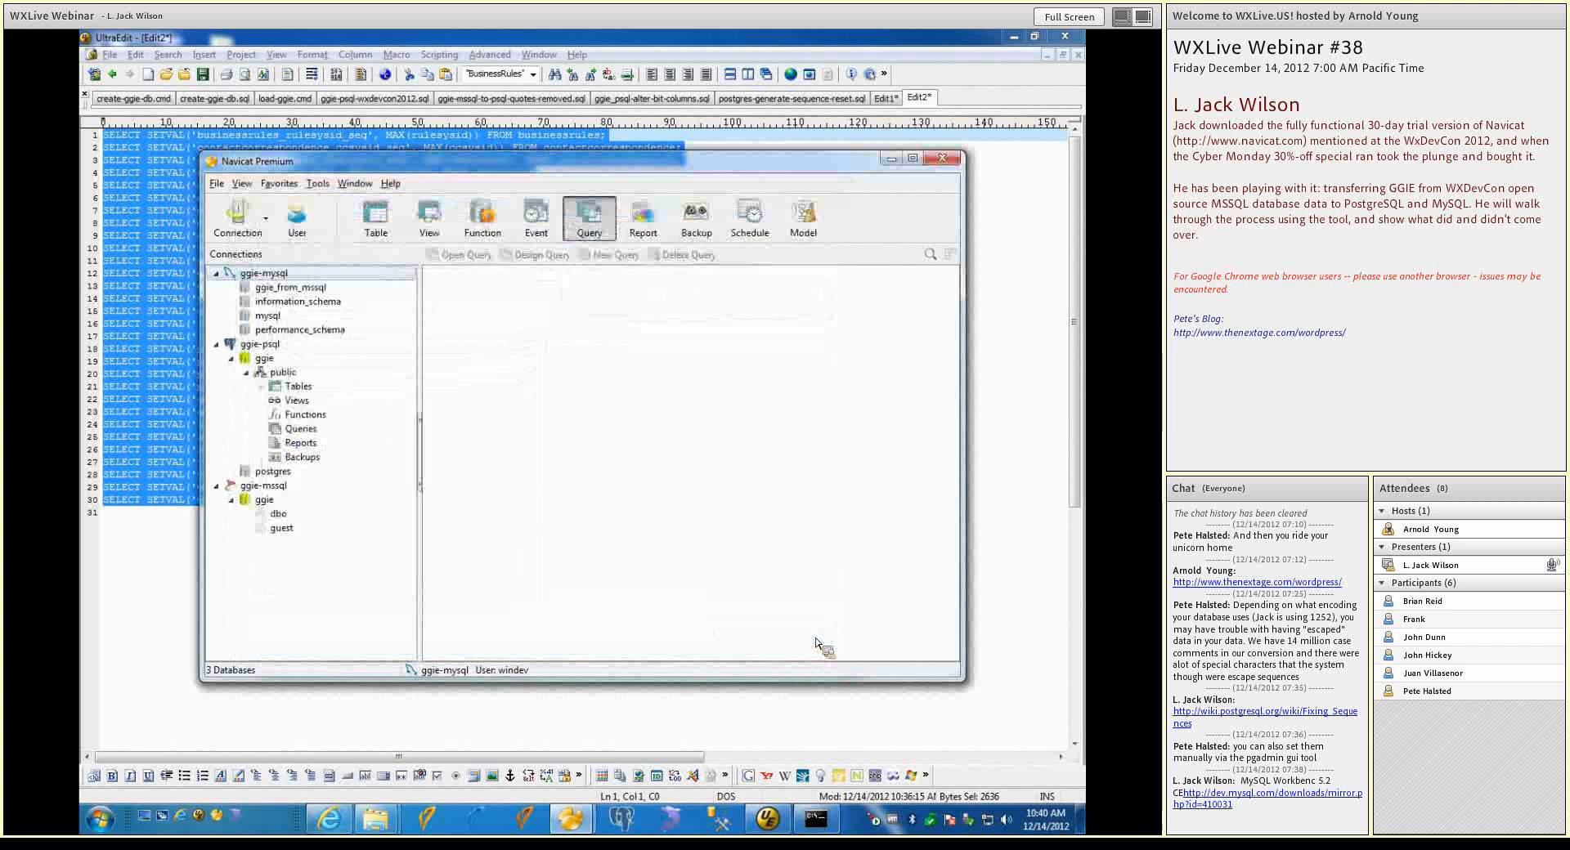
Check the character set and collation of the ggie_from_mssql database in its properties
left_click(311, 293)
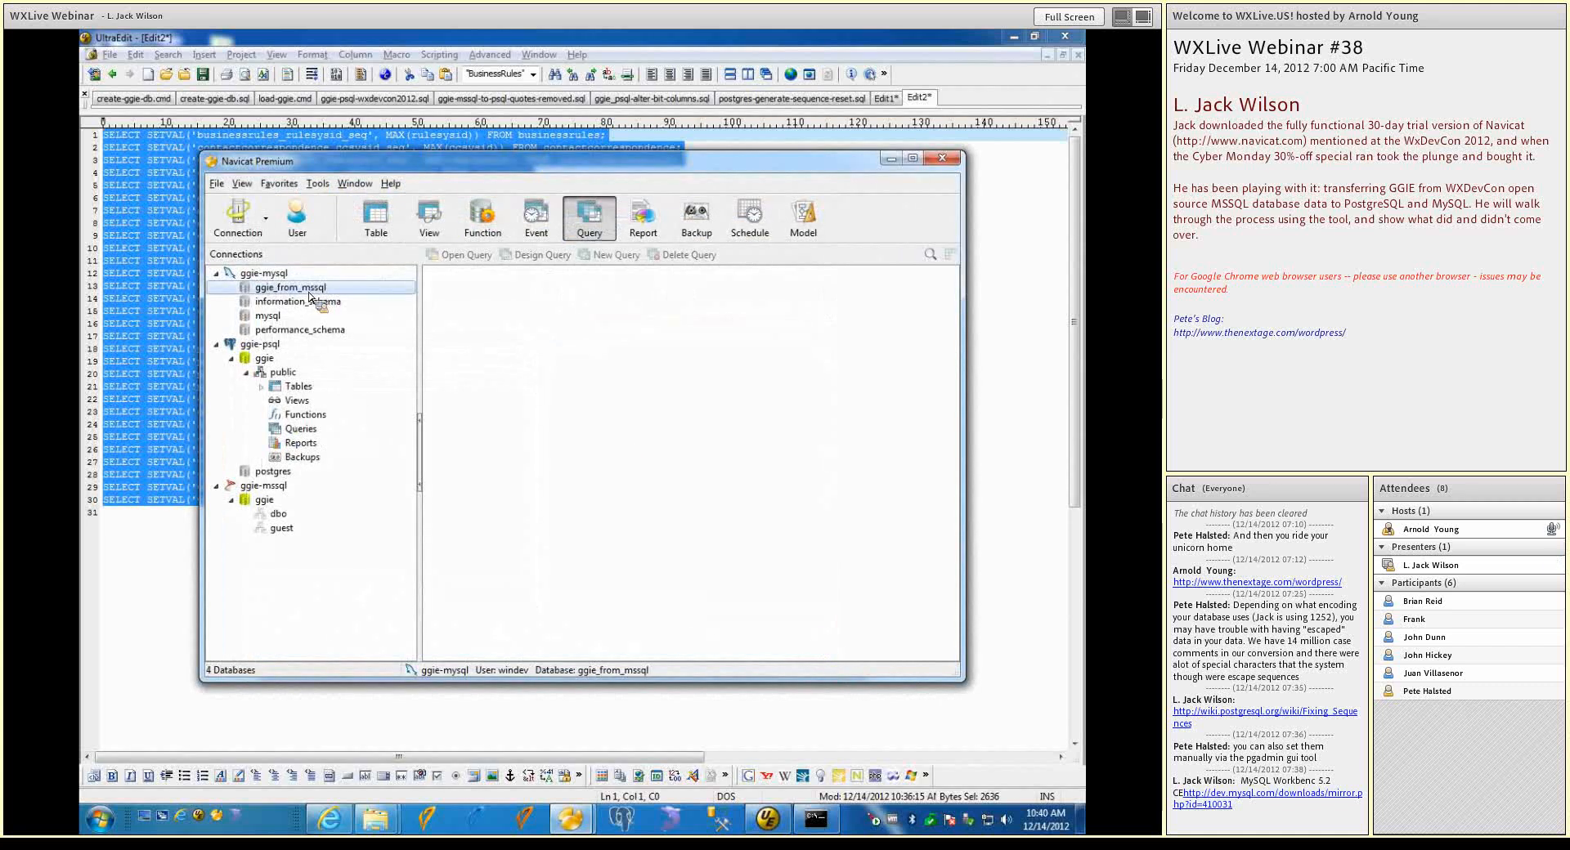
right_click(311, 298)
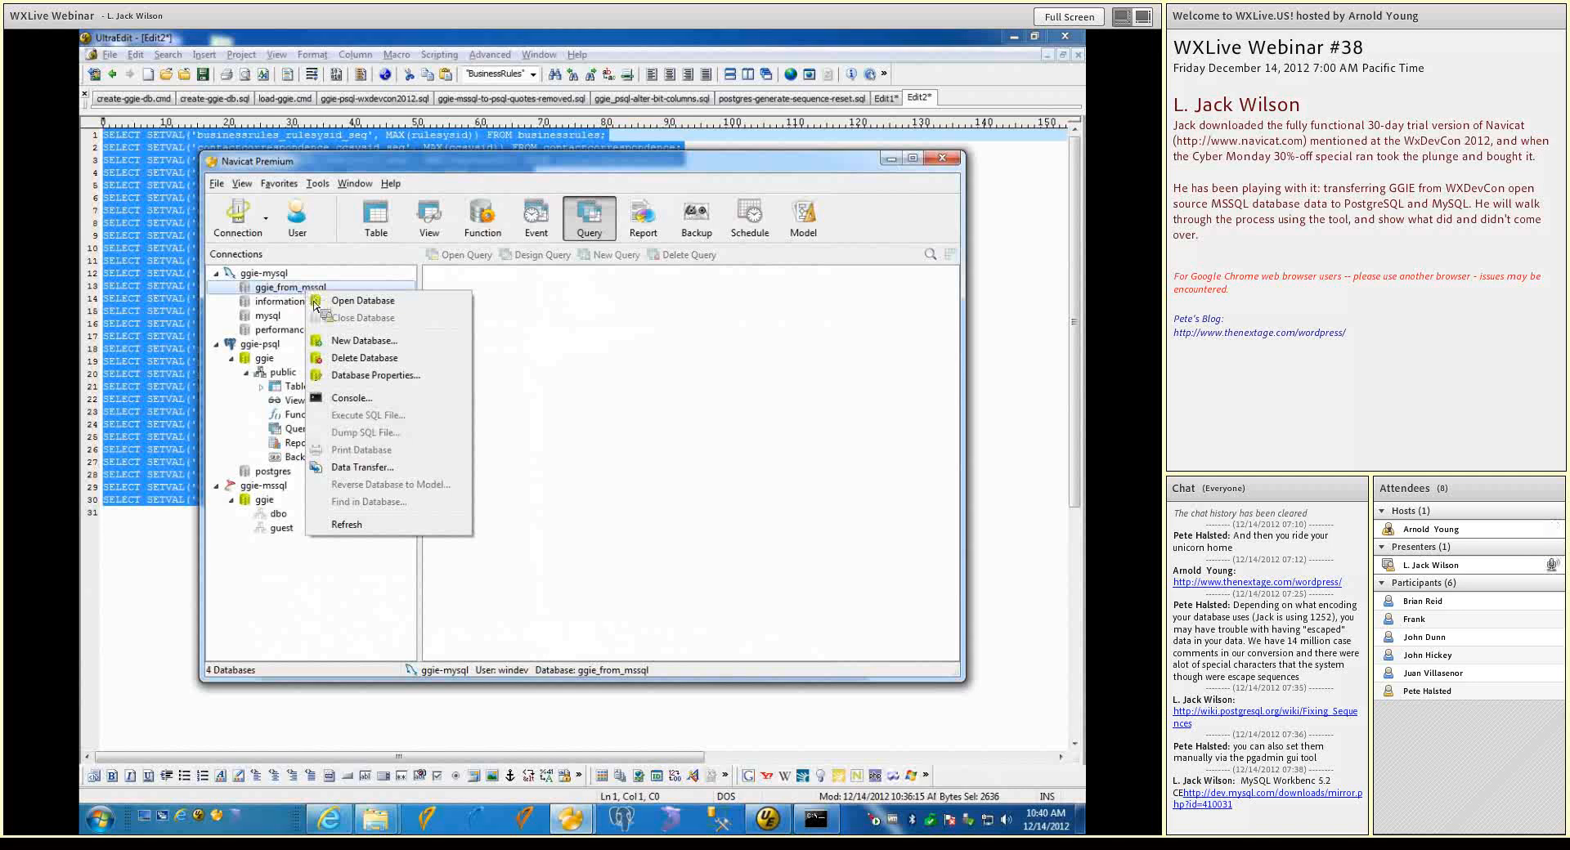
left_click(354, 375)
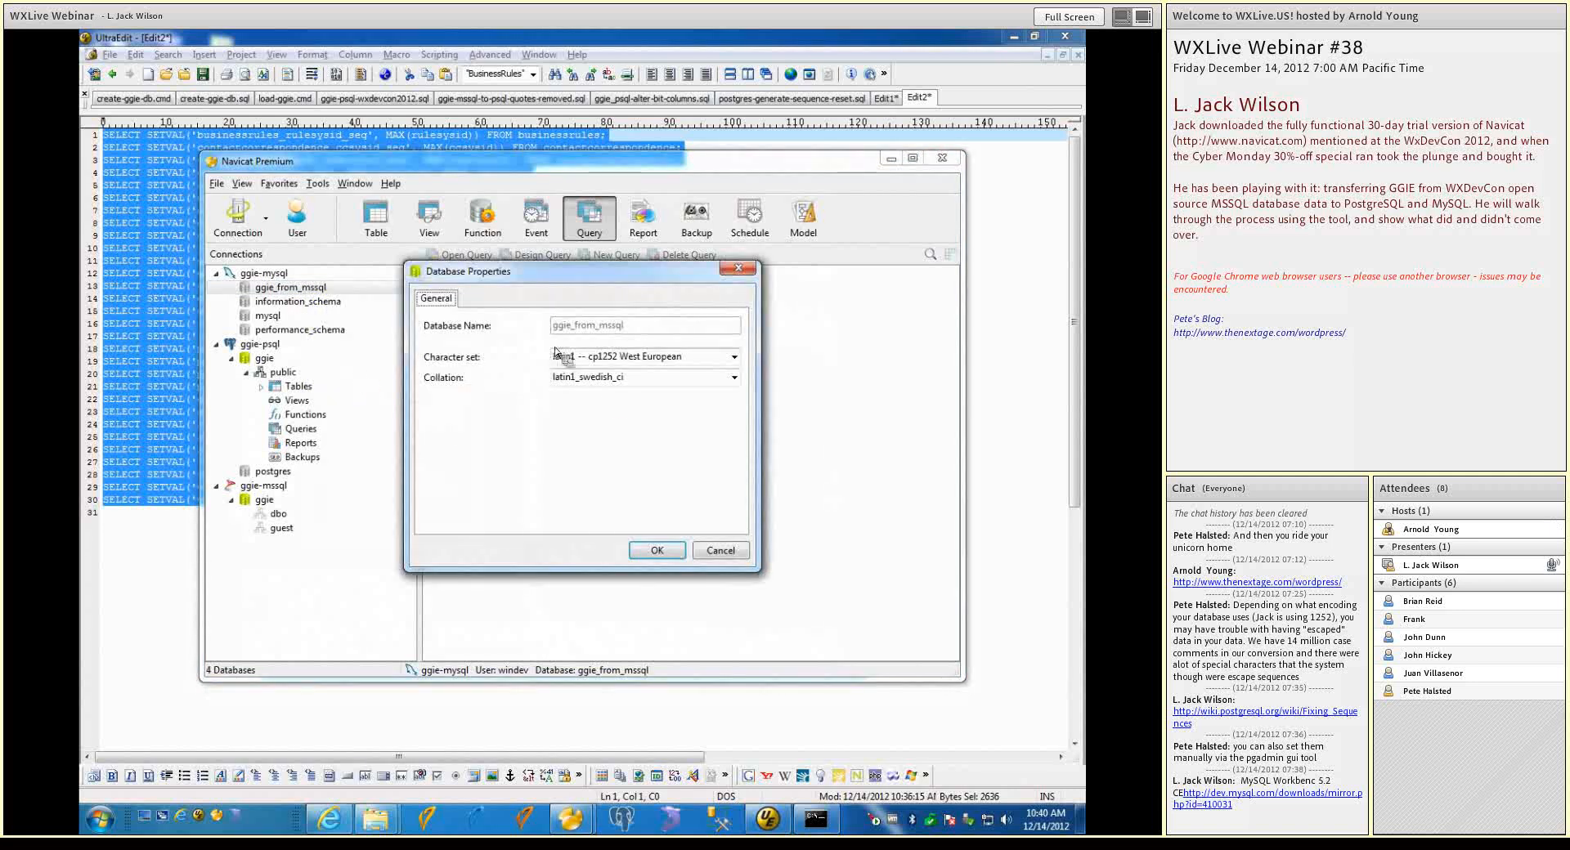
left_click(720, 550)
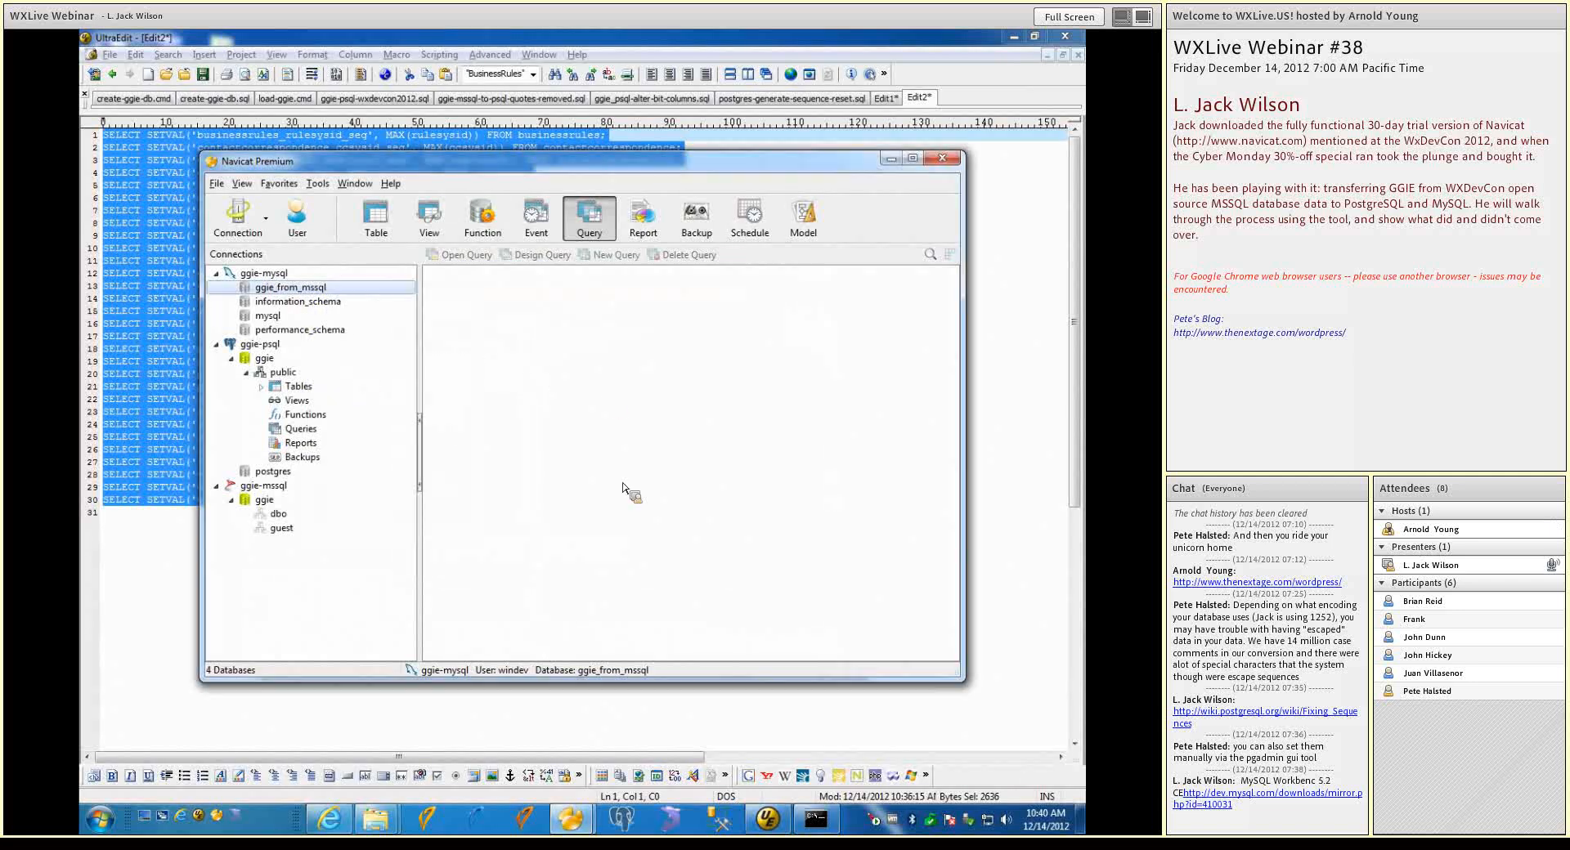
Delete the ggie_from_mssql database from the ggie-mysql connection
right_click(270, 292)
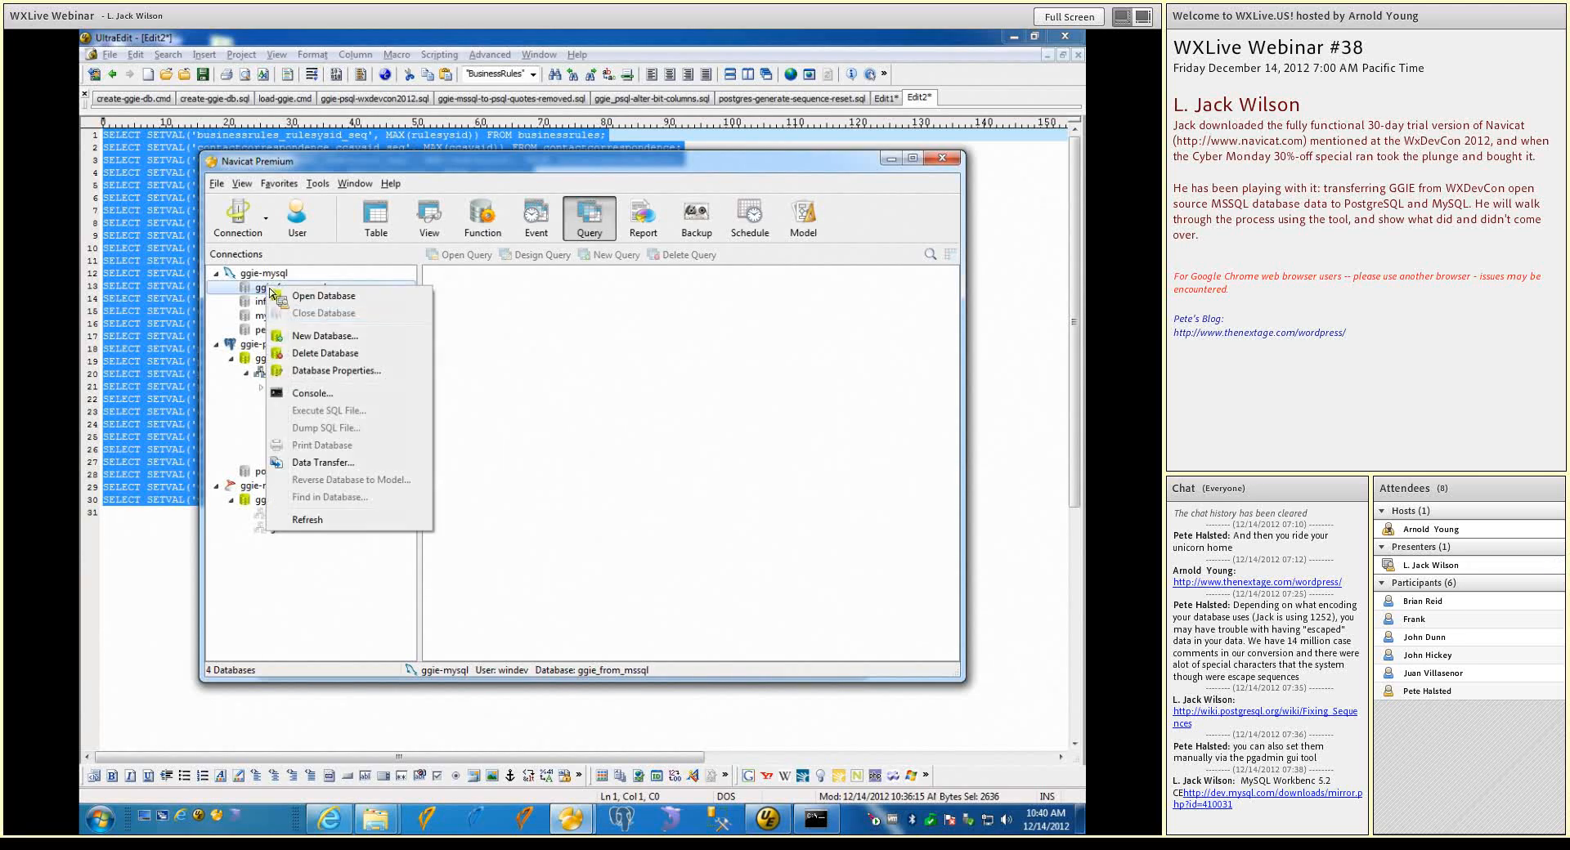
left_click(323, 354)
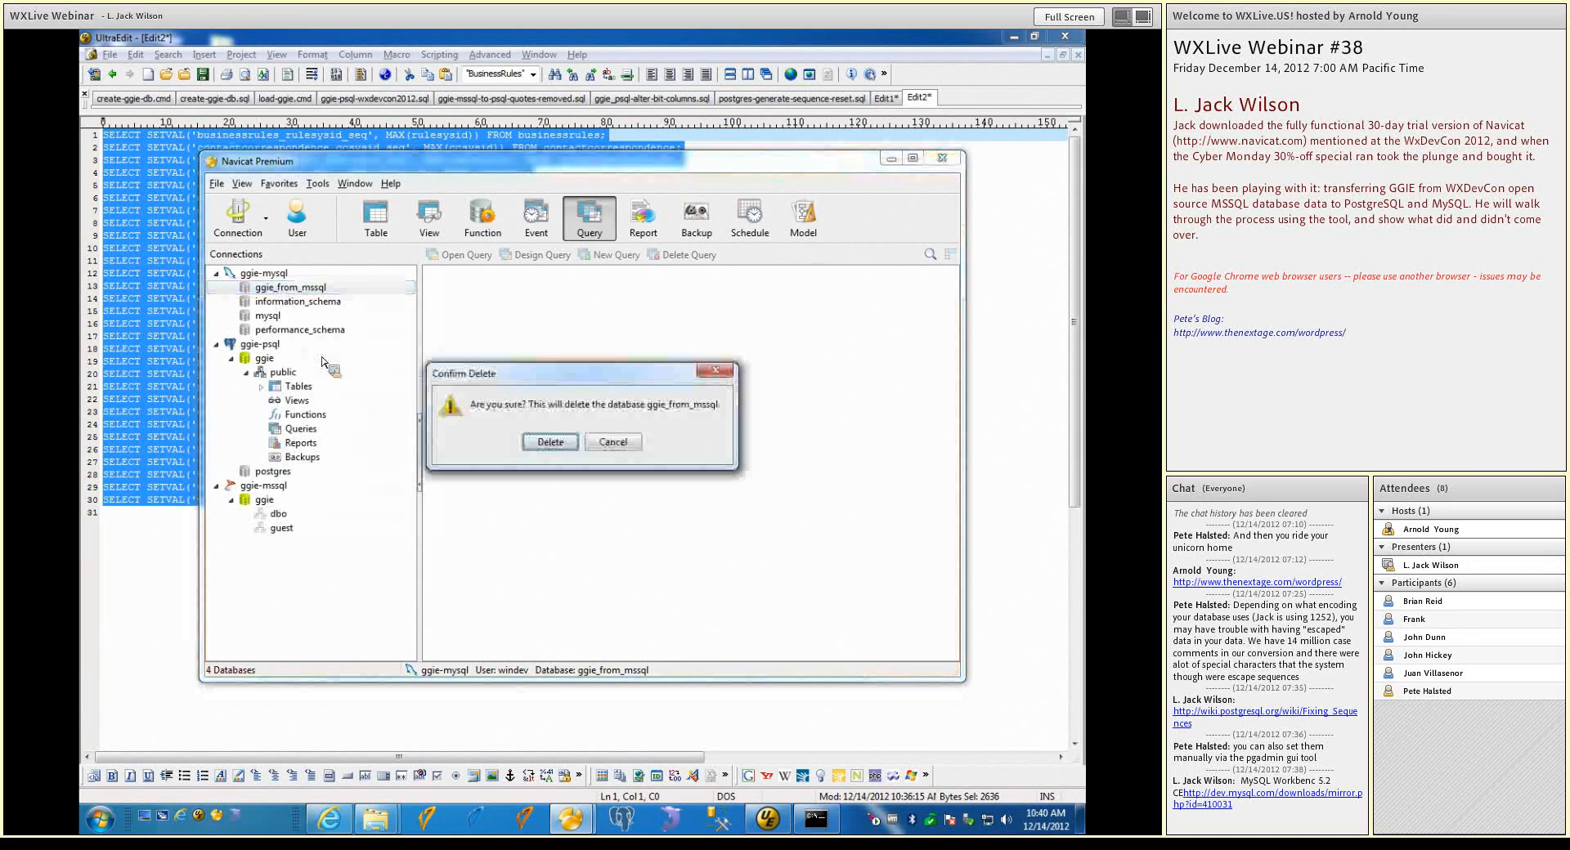
left_click(572, 446)
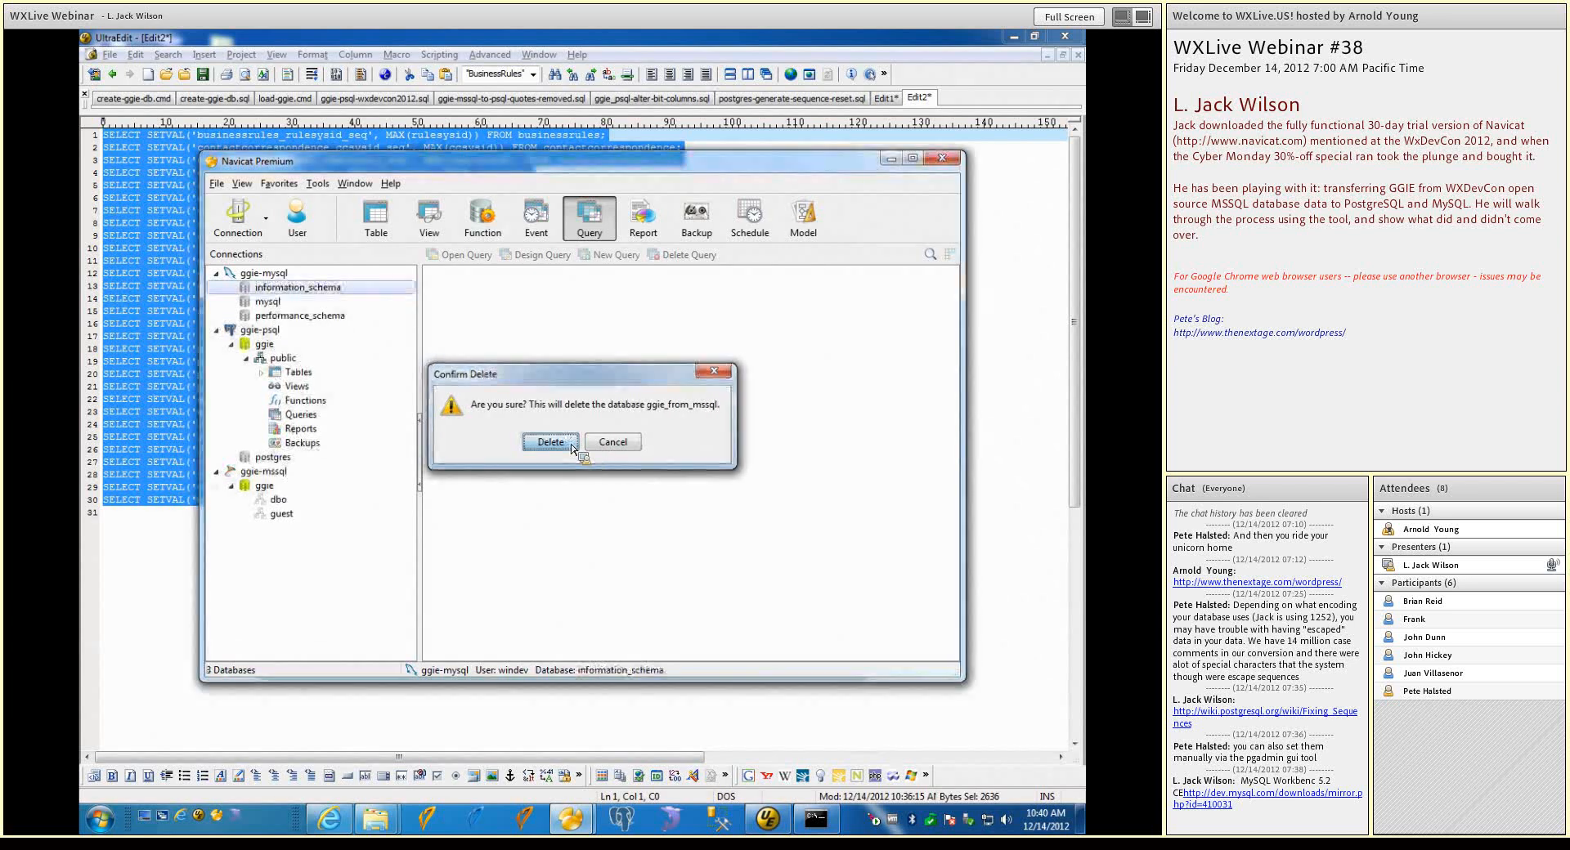
Create a new database named ggie_from_mysql in the ggie-mysql connection, leaving character set and collation empty
right_click(278, 278)
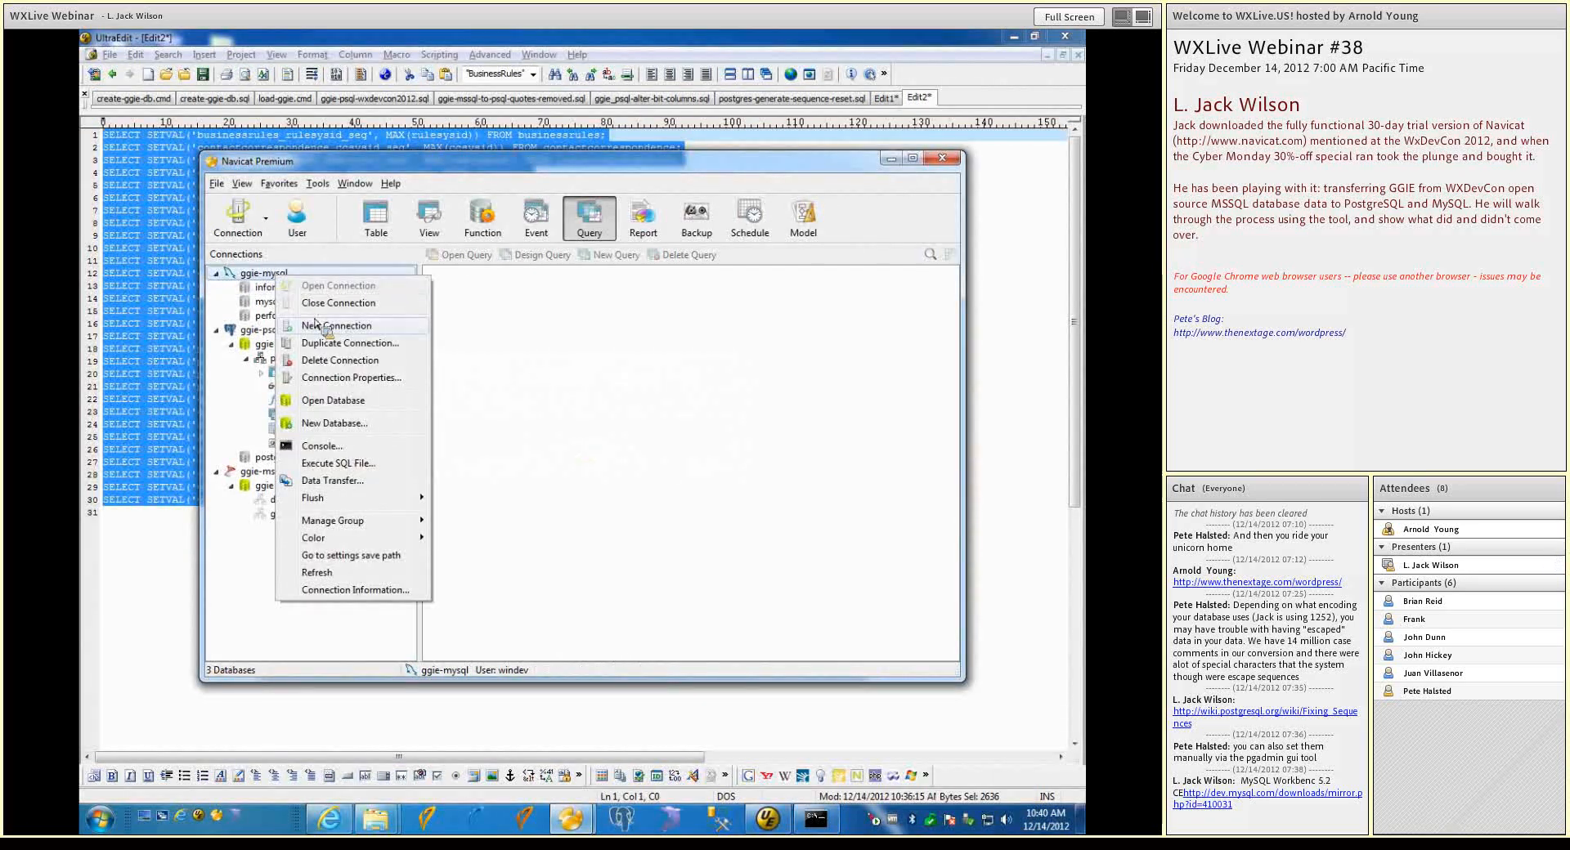
mouse_move(318, 328)
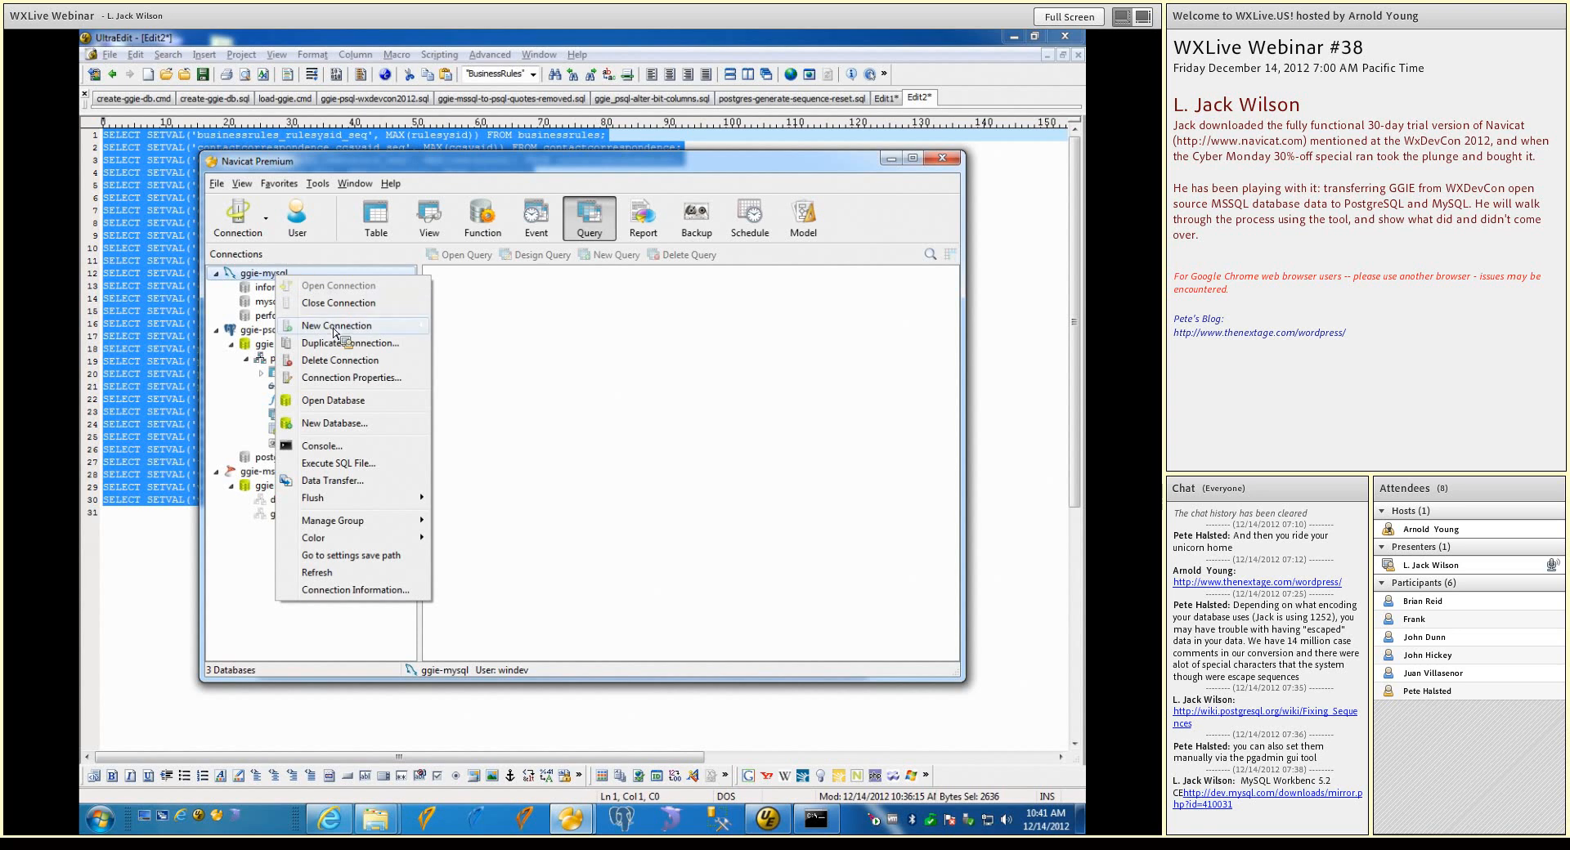
left_click(350, 424)
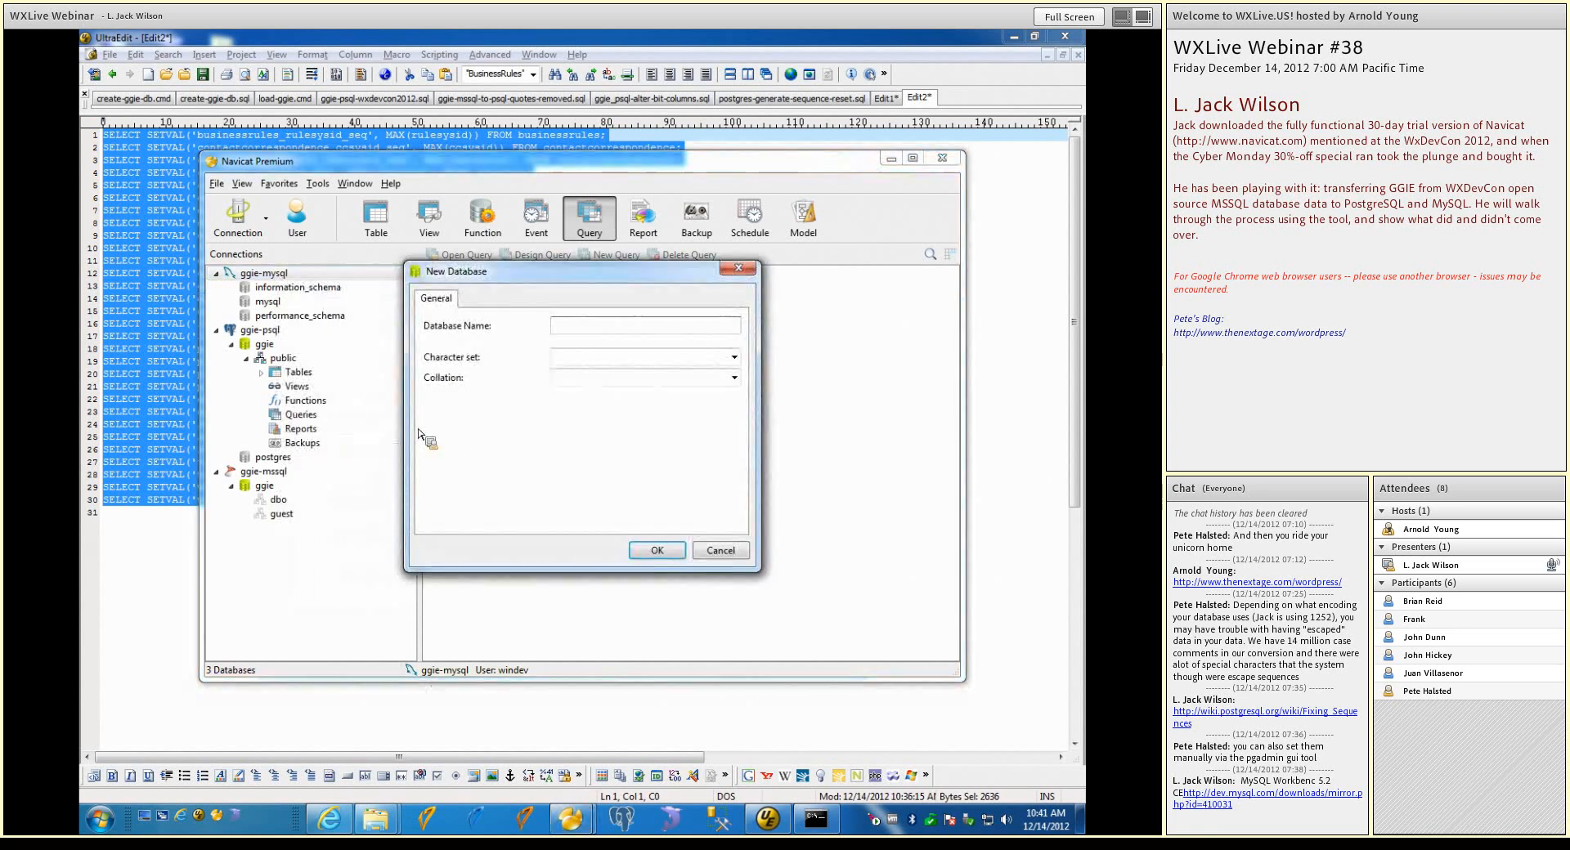
type("ggie_from_mysql")
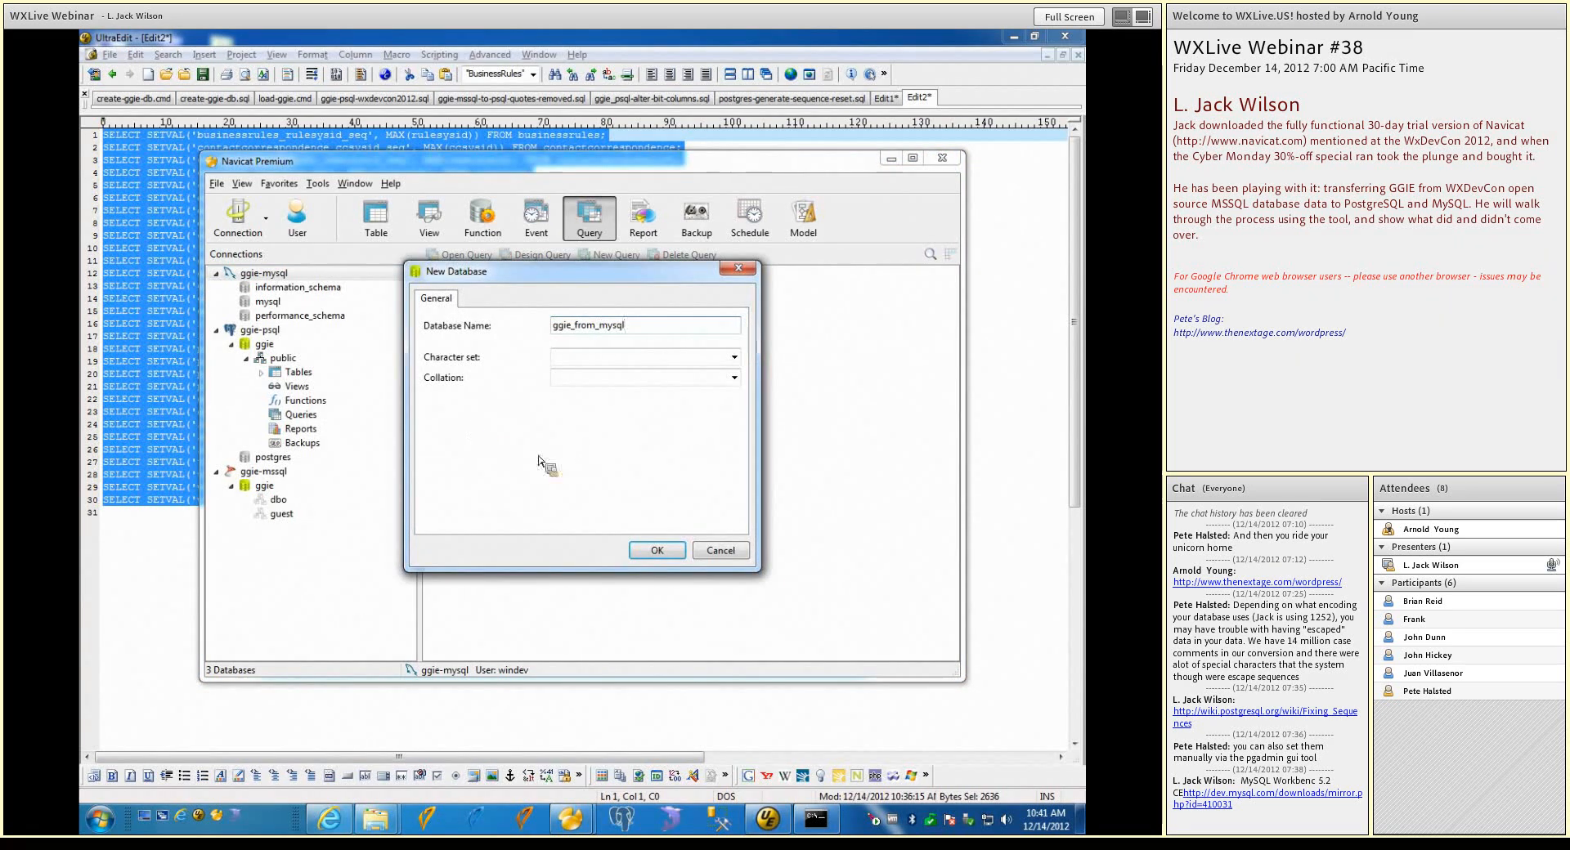
left_click(657, 551)
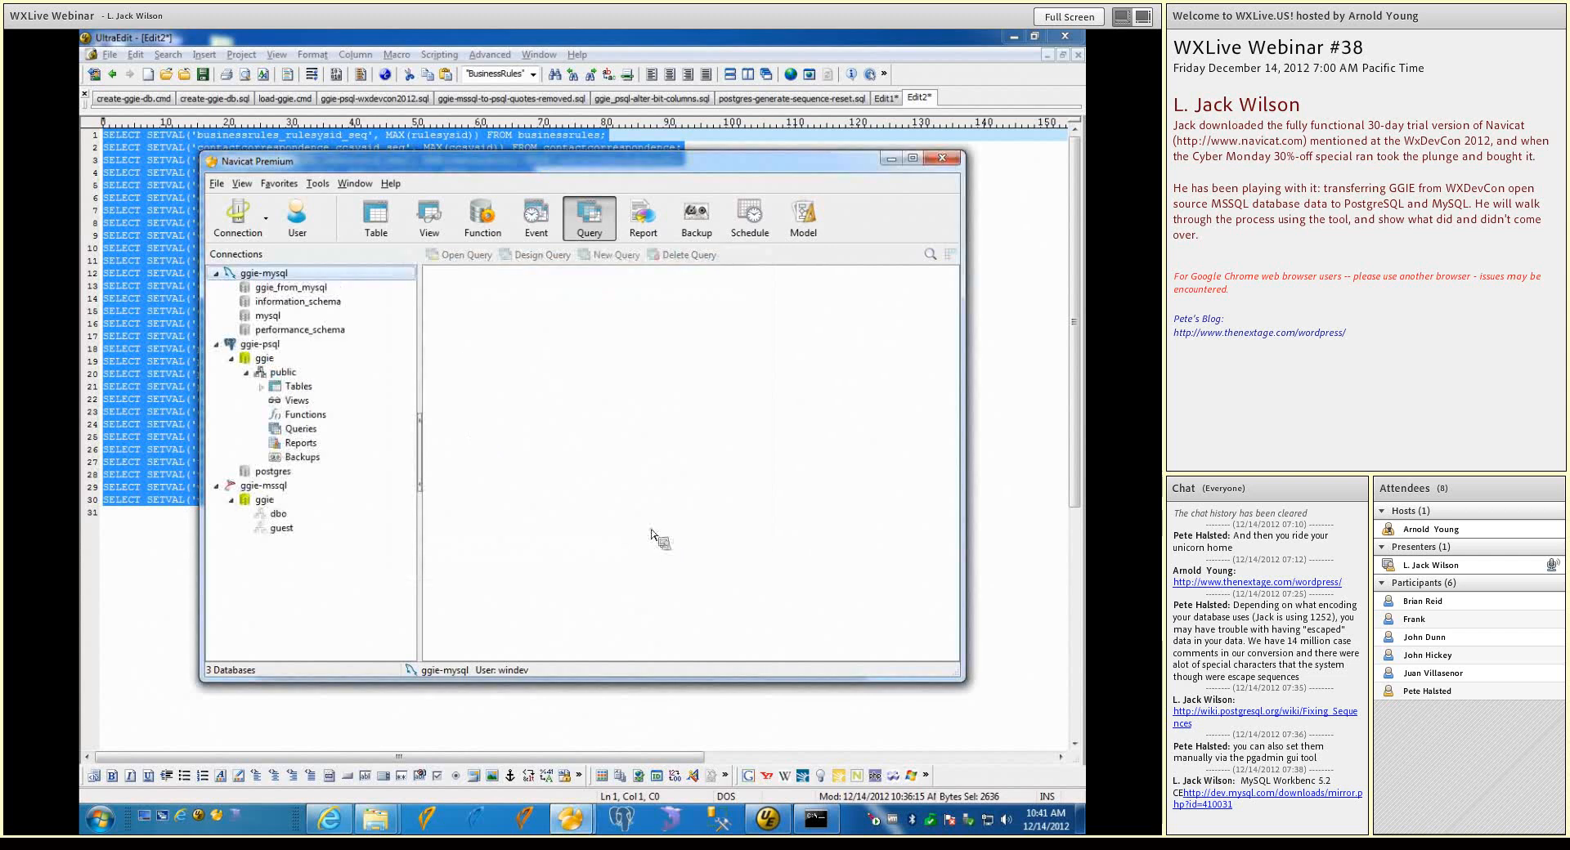
Load the saved ggie_mssql_to_mysql profile in Data Transfer and review which source tables are selected
left_click(317, 183)
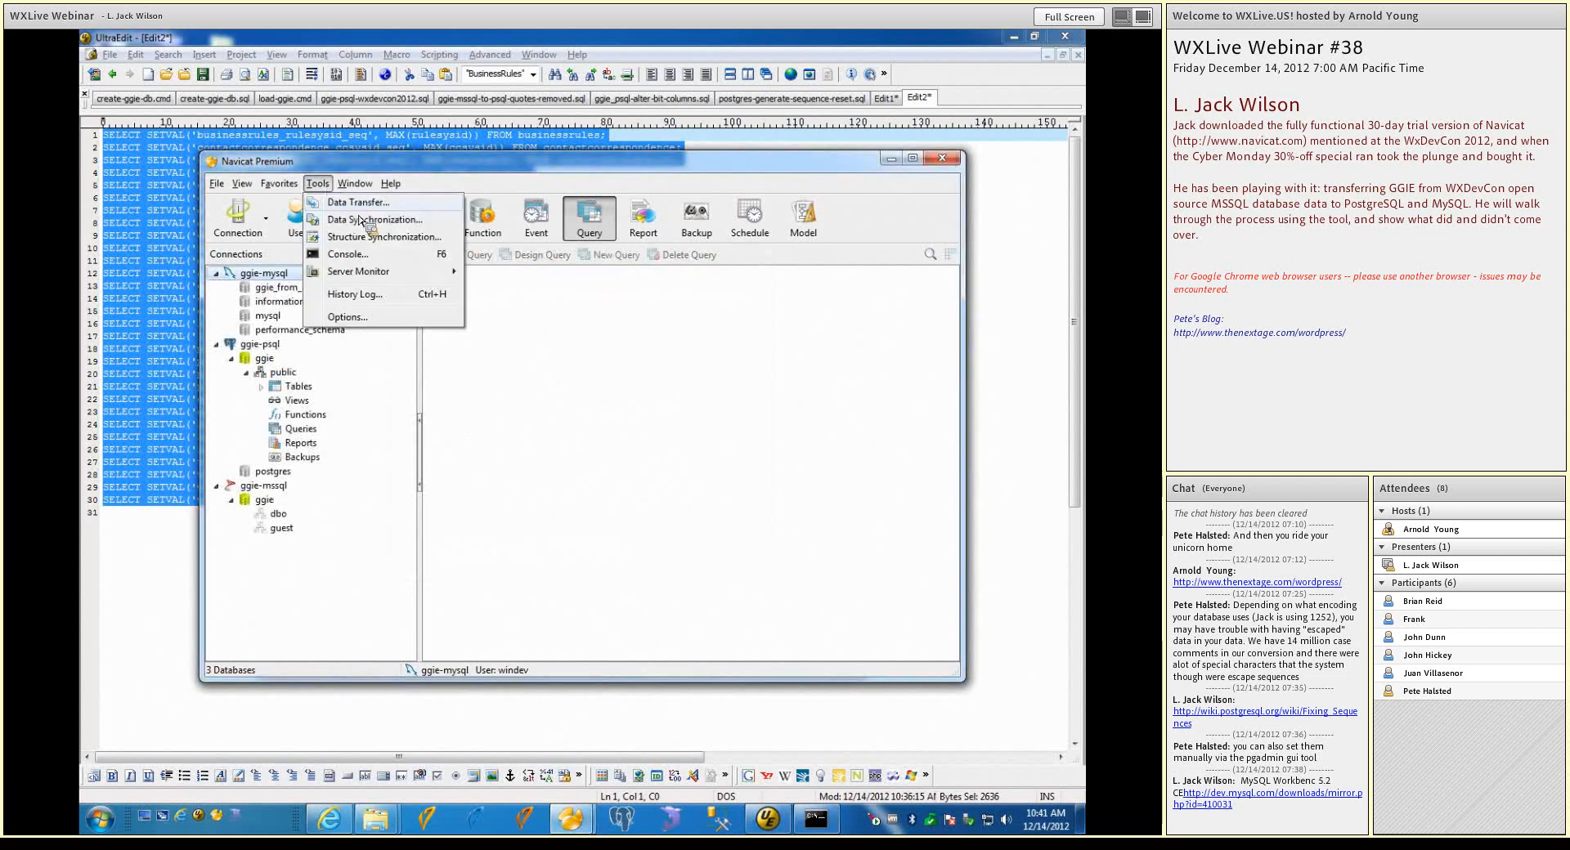
left_click(357, 202)
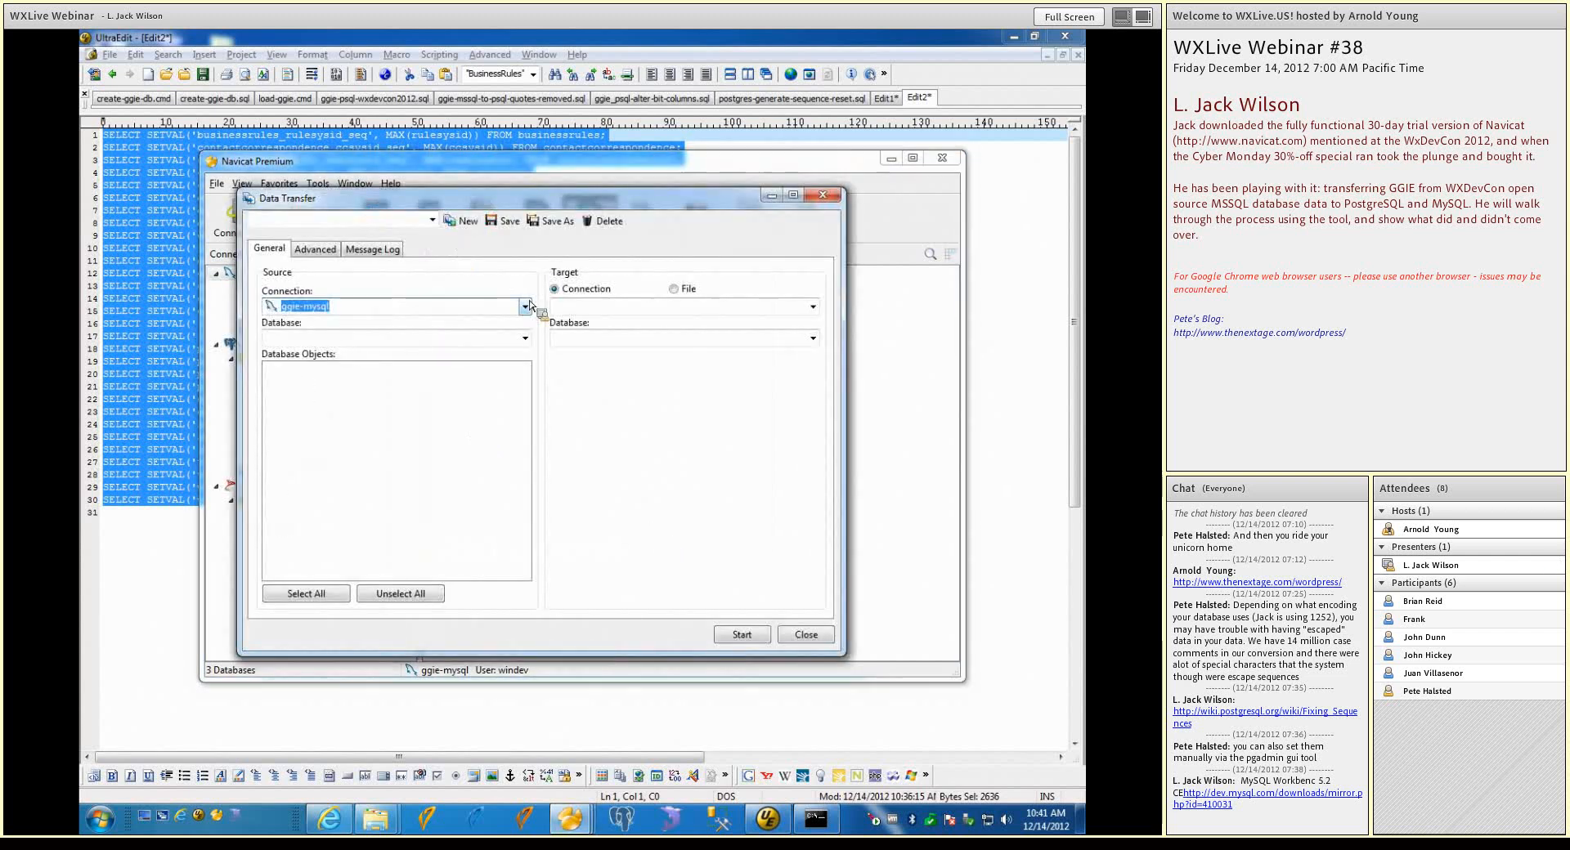
left_click(432, 221)
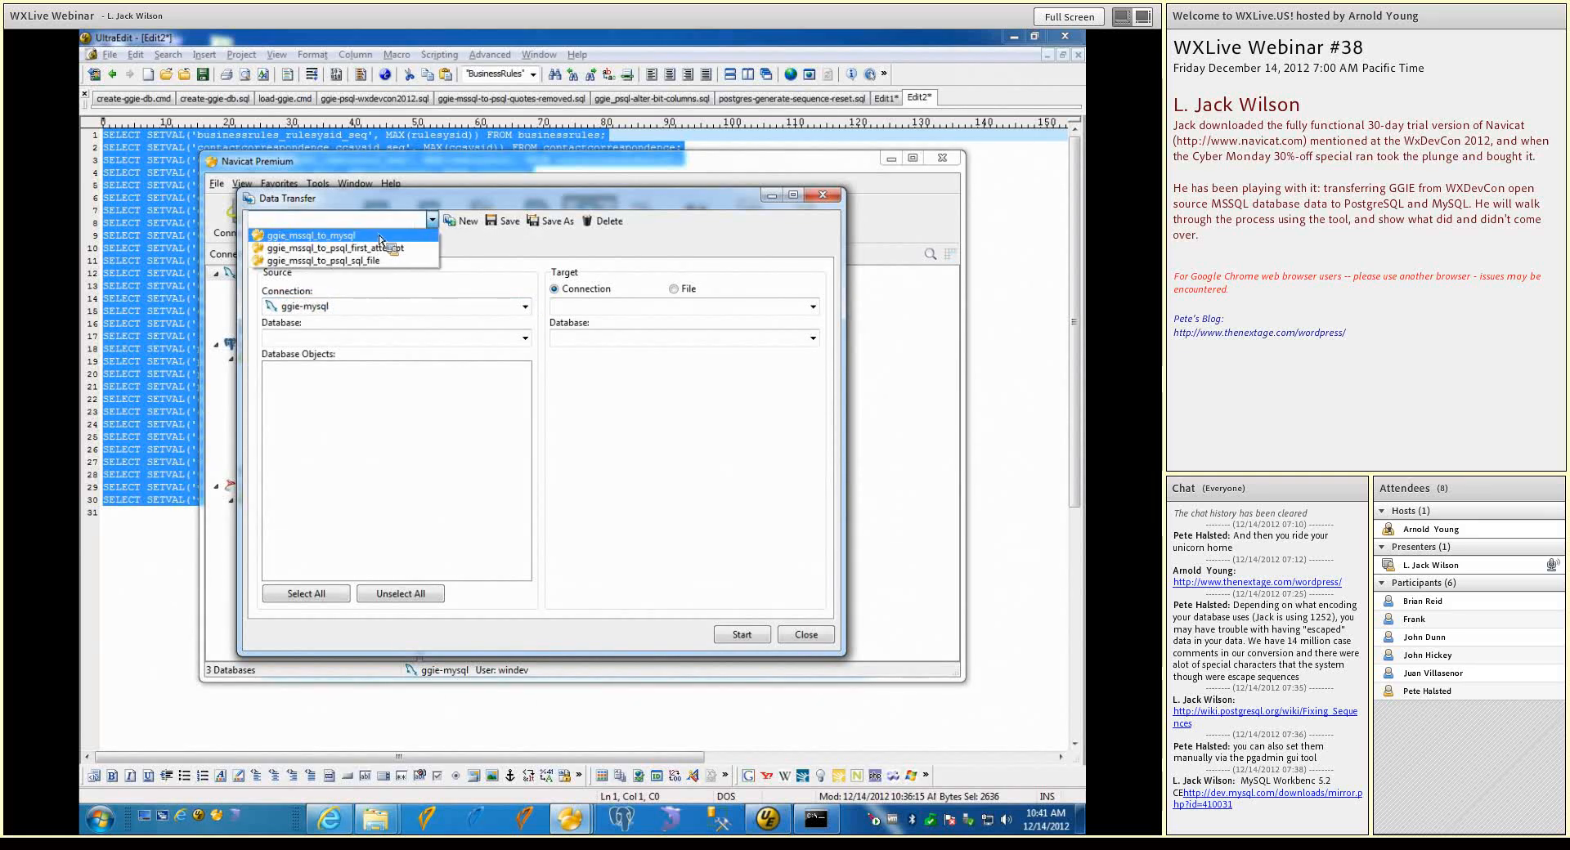
left_click(379, 239)
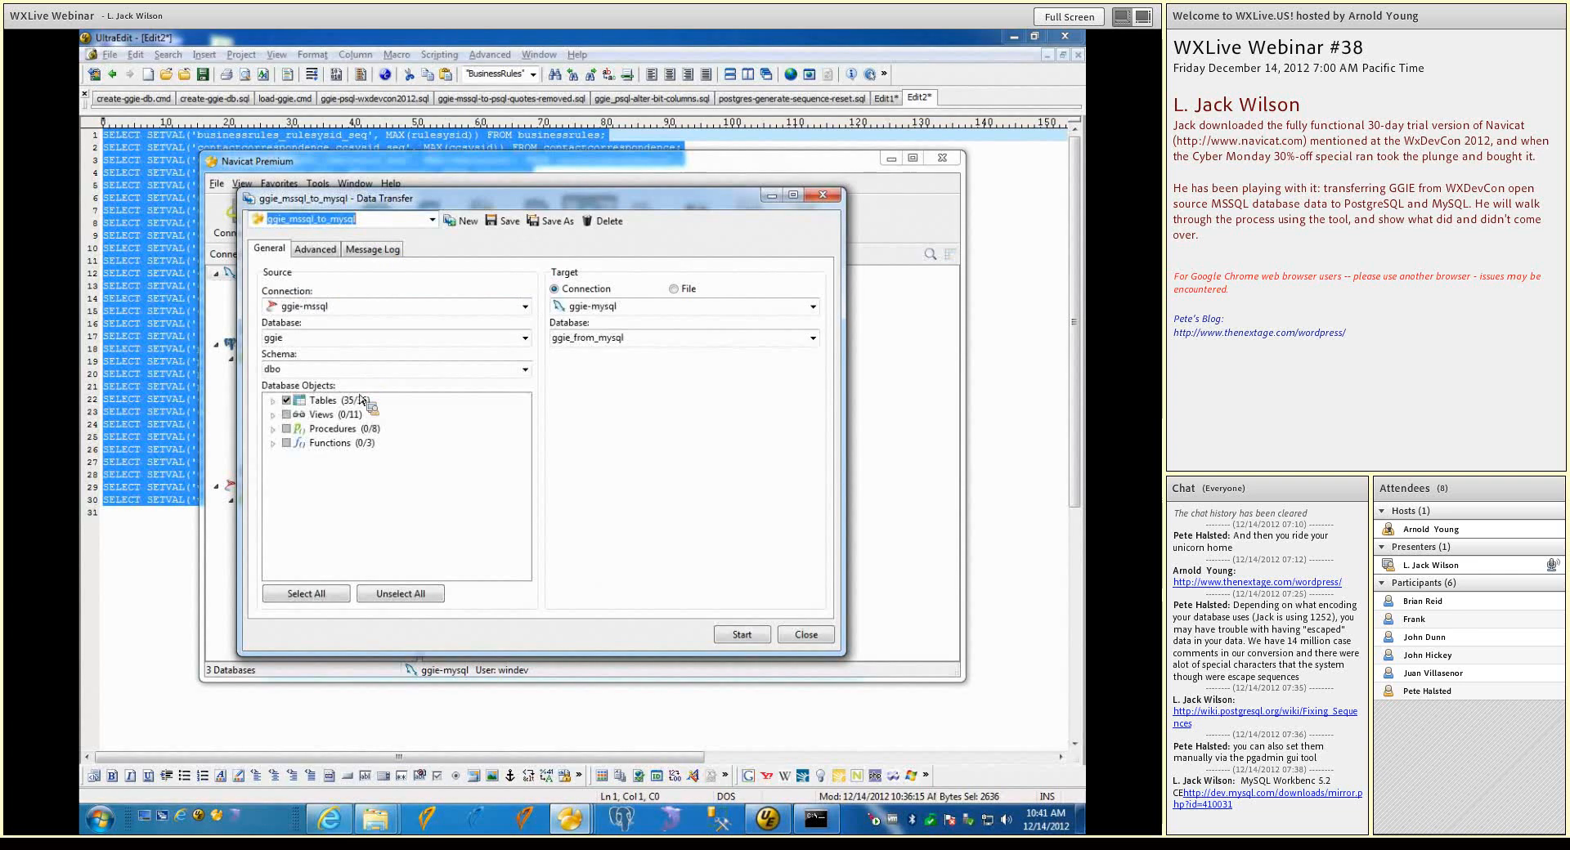
left_click(272, 401)
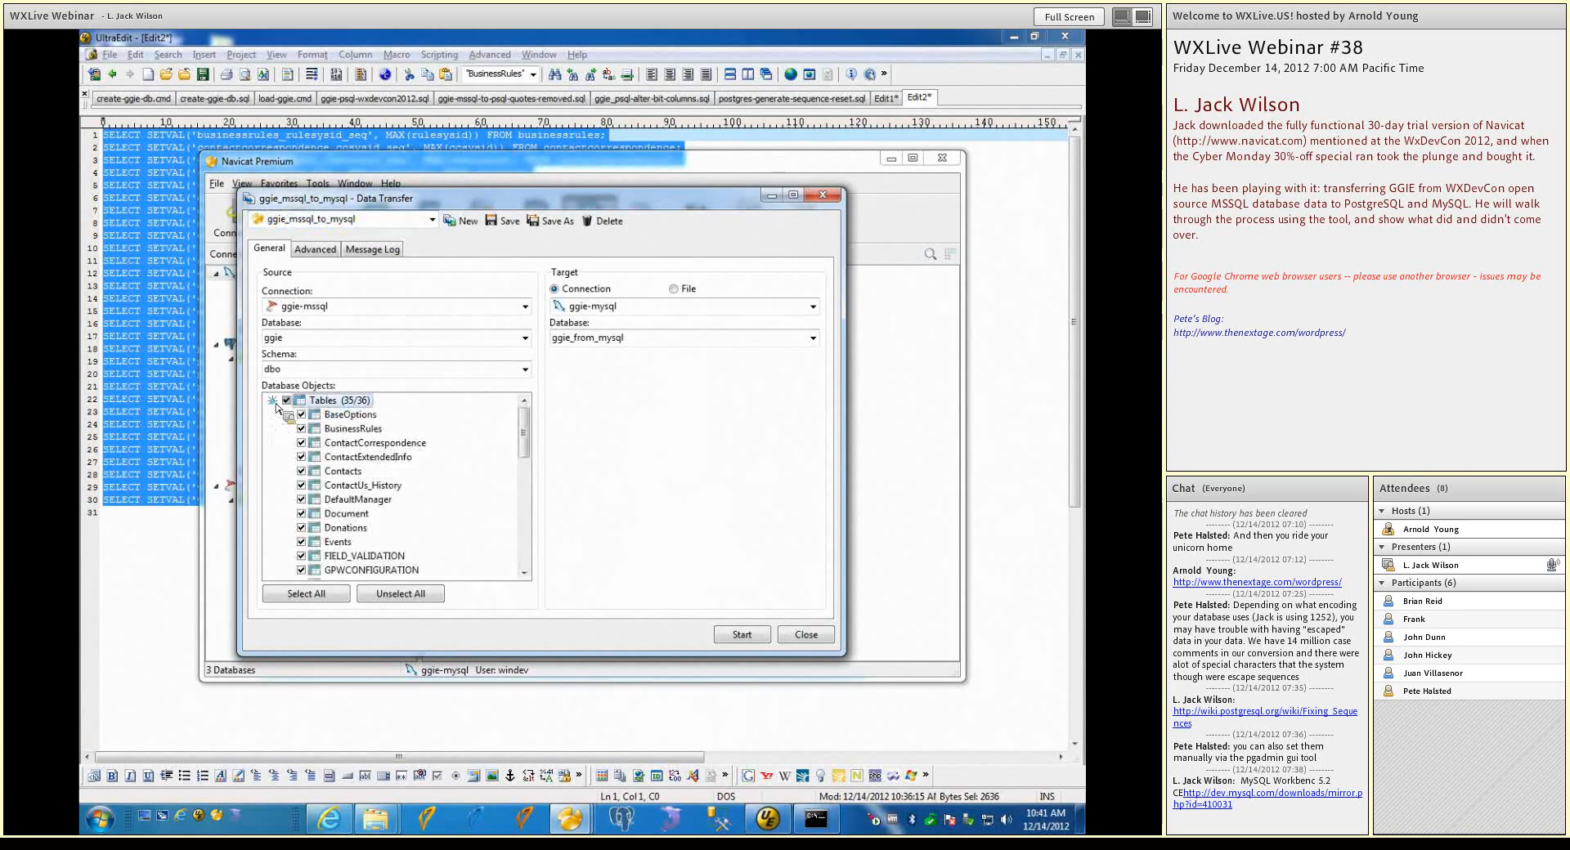
left_click_drag(526, 442, 530, 515)
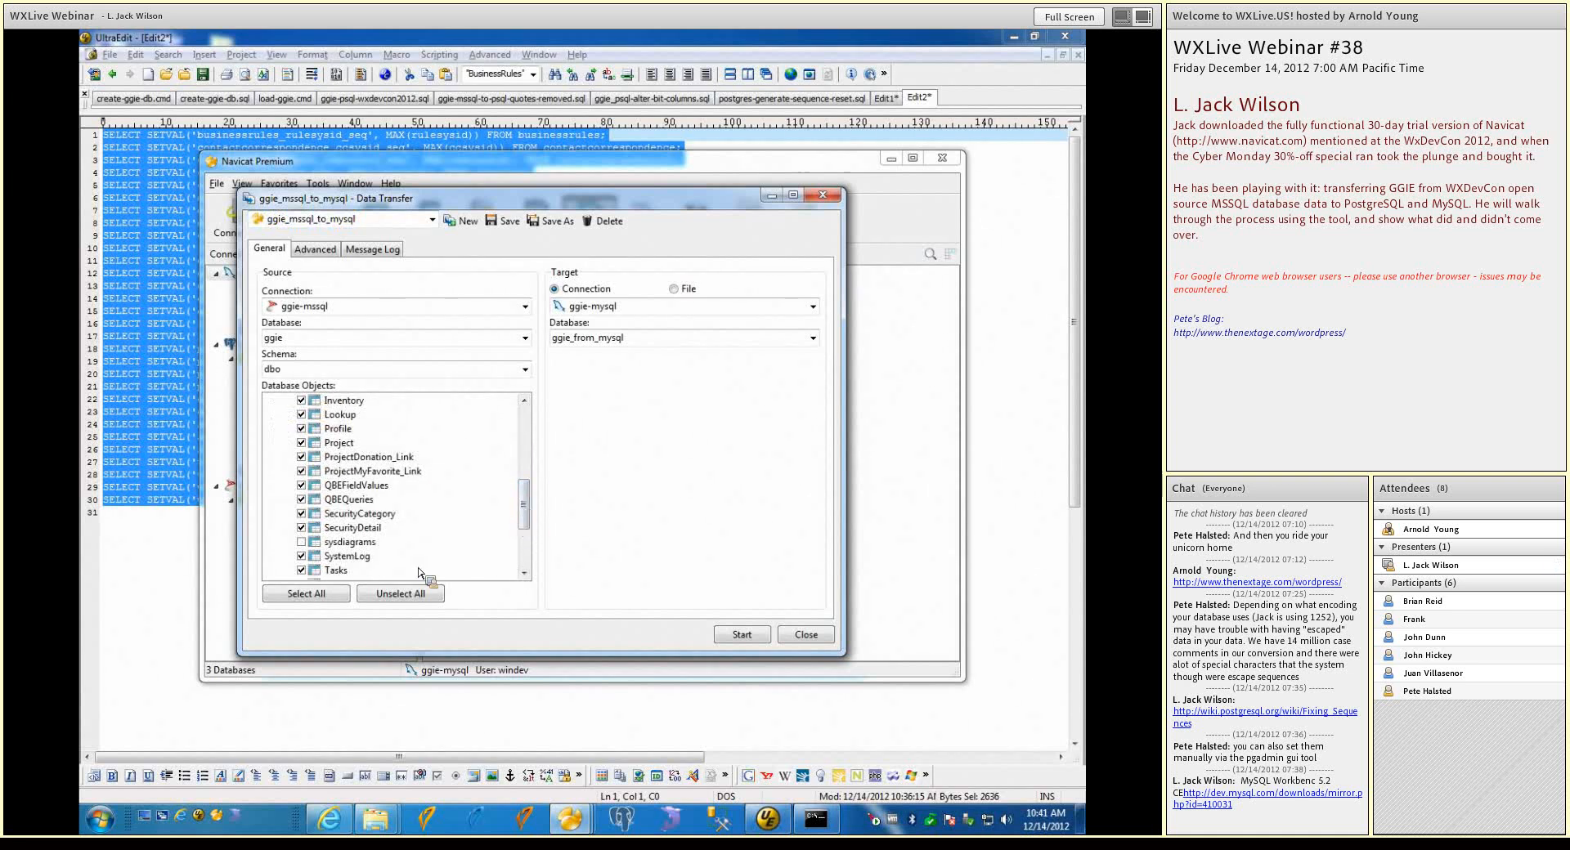
Turn off Create tables and Drop target objects before create in the advanced transfer options
left_click(314, 249)
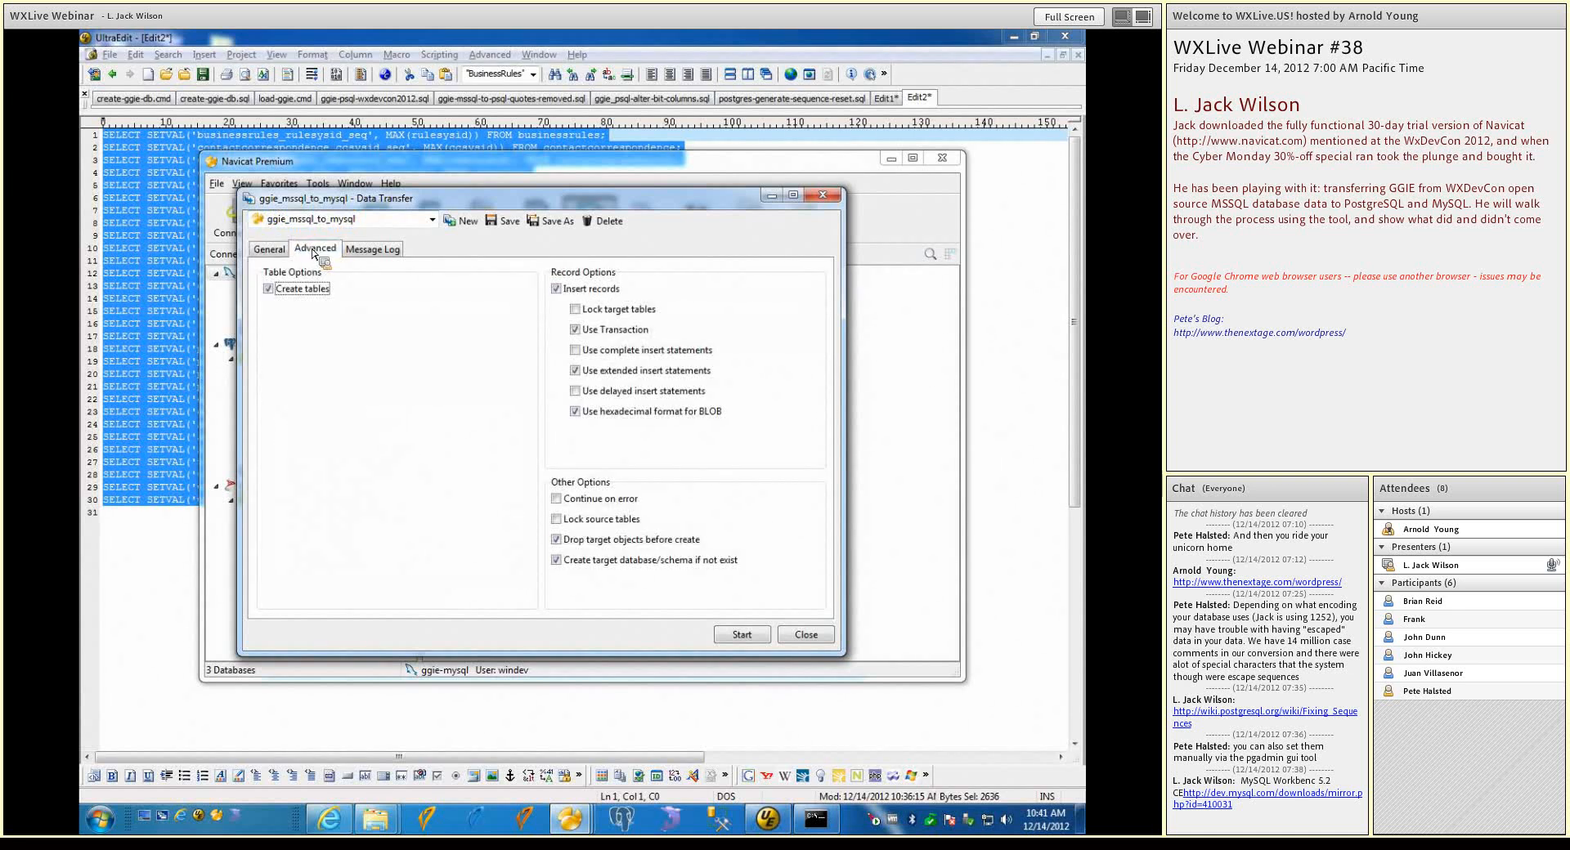
left_click(270, 290)
left_click(557, 540)
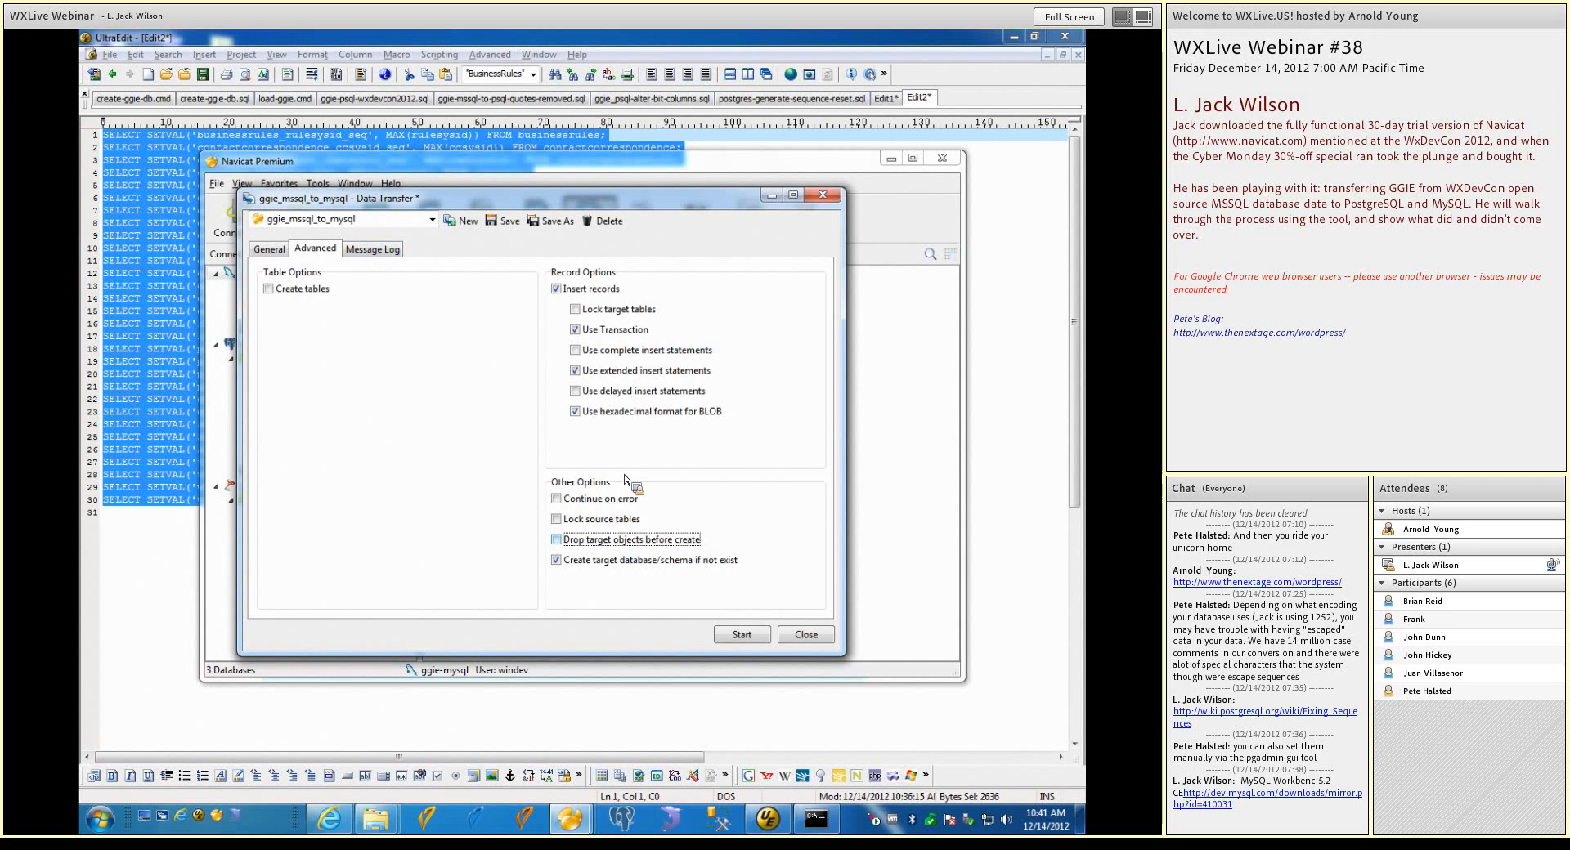
Try to run the ggie_mssql_to_mysql transfer into ggie_from_mysql with table creation turned off
left_click(403, 254)
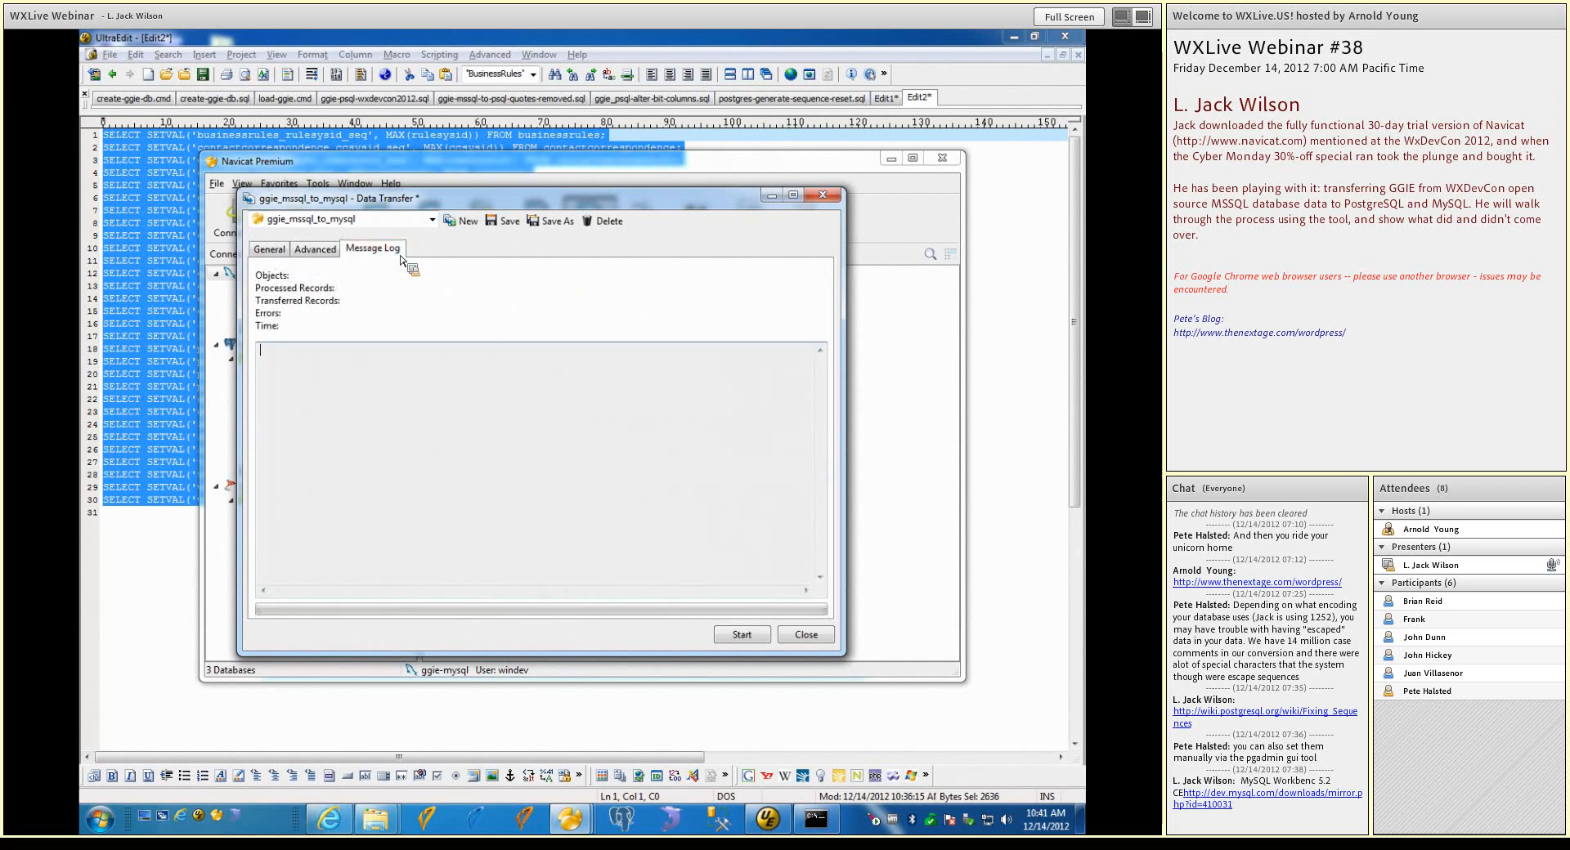
left_click(279, 257)
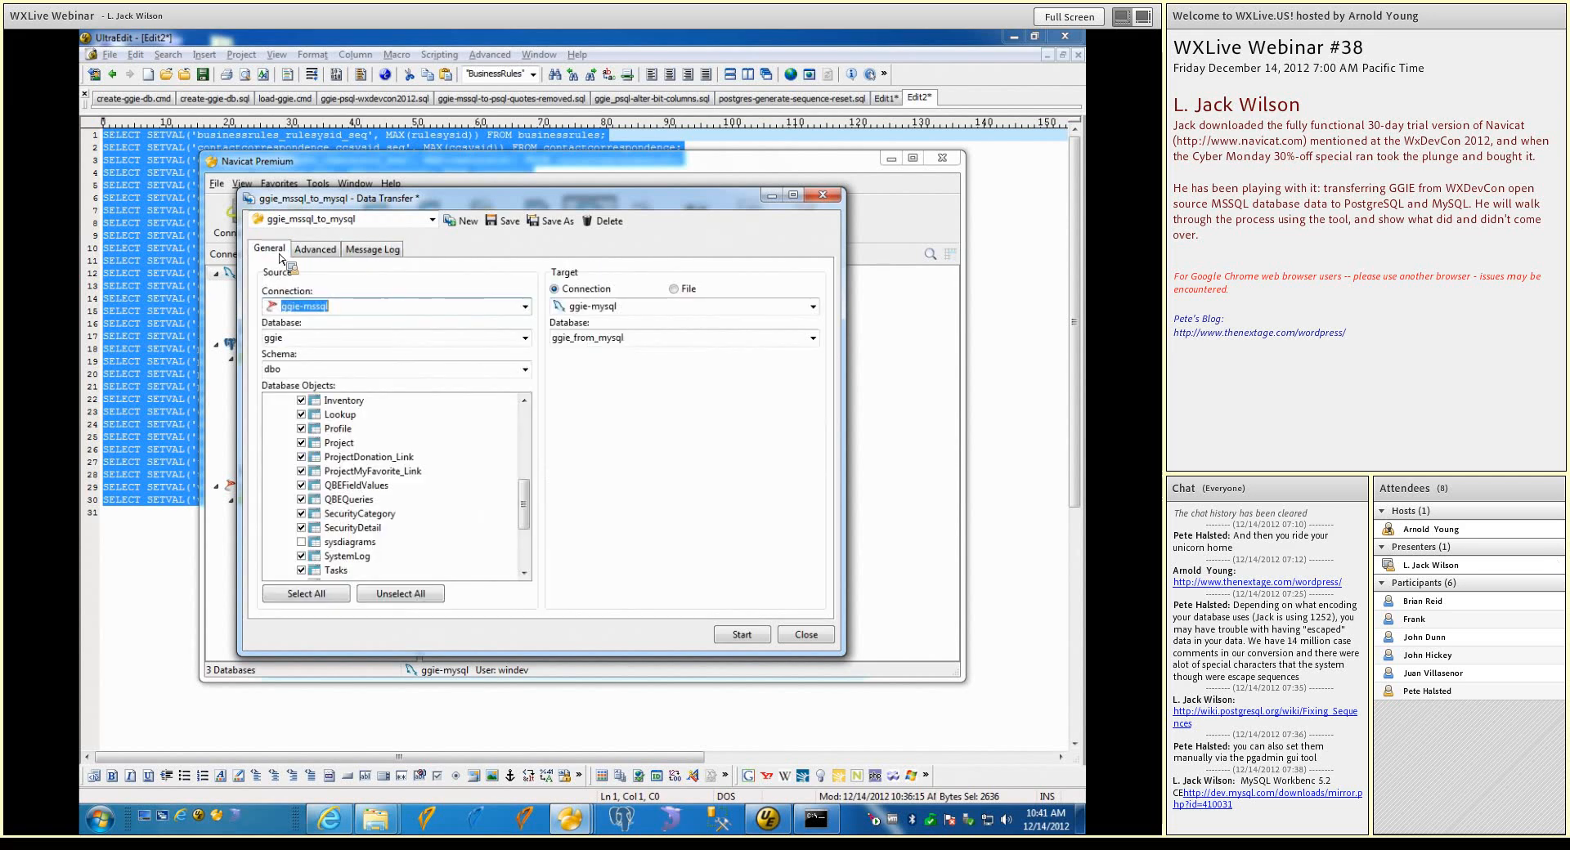
left_click(741, 635)
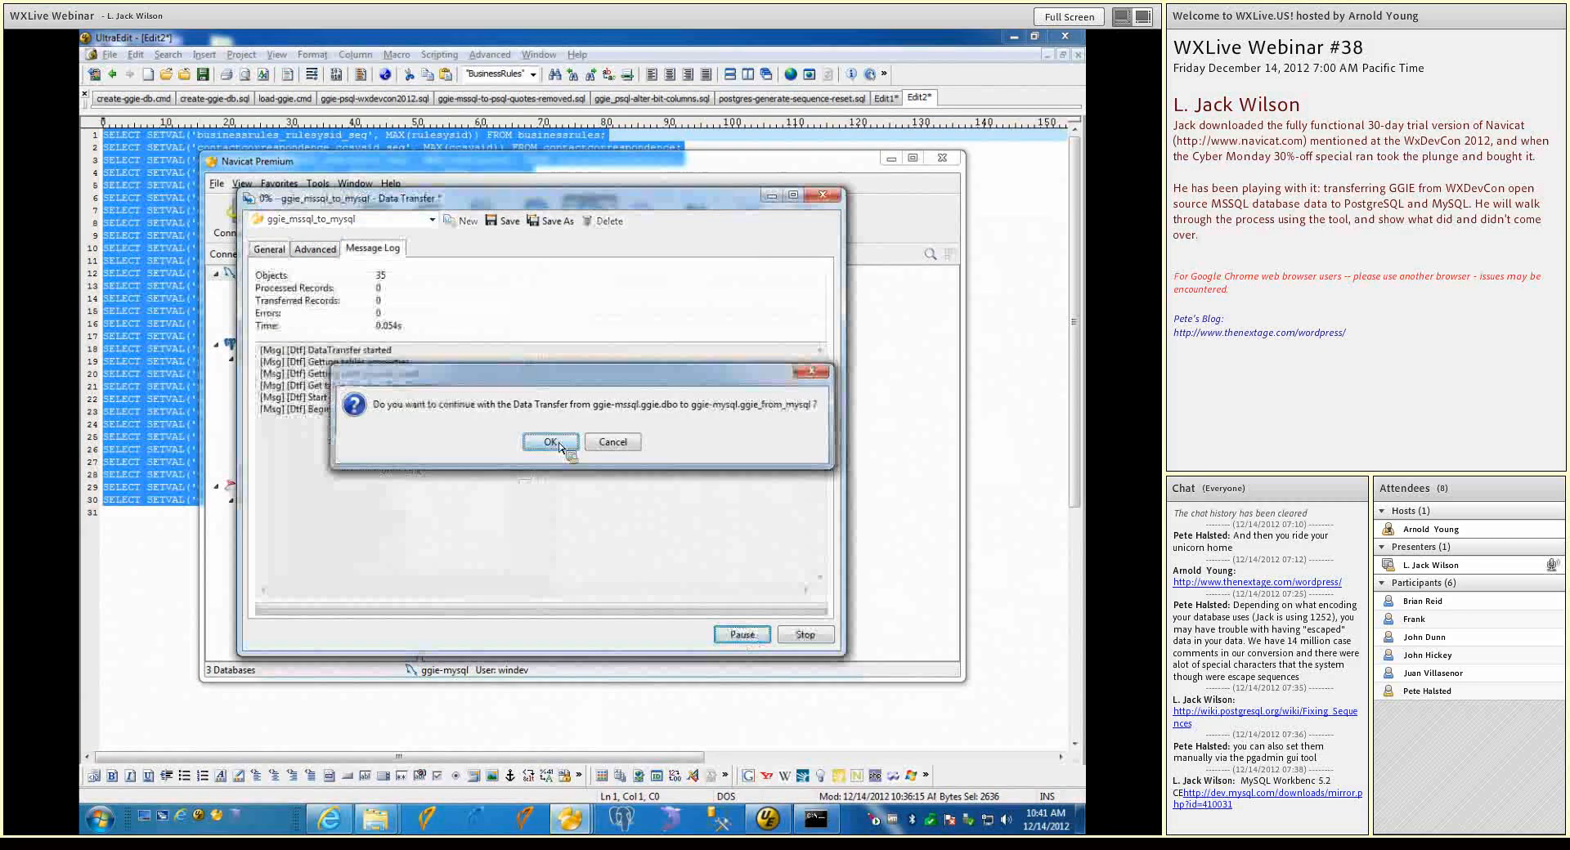
left_click(550, 443)
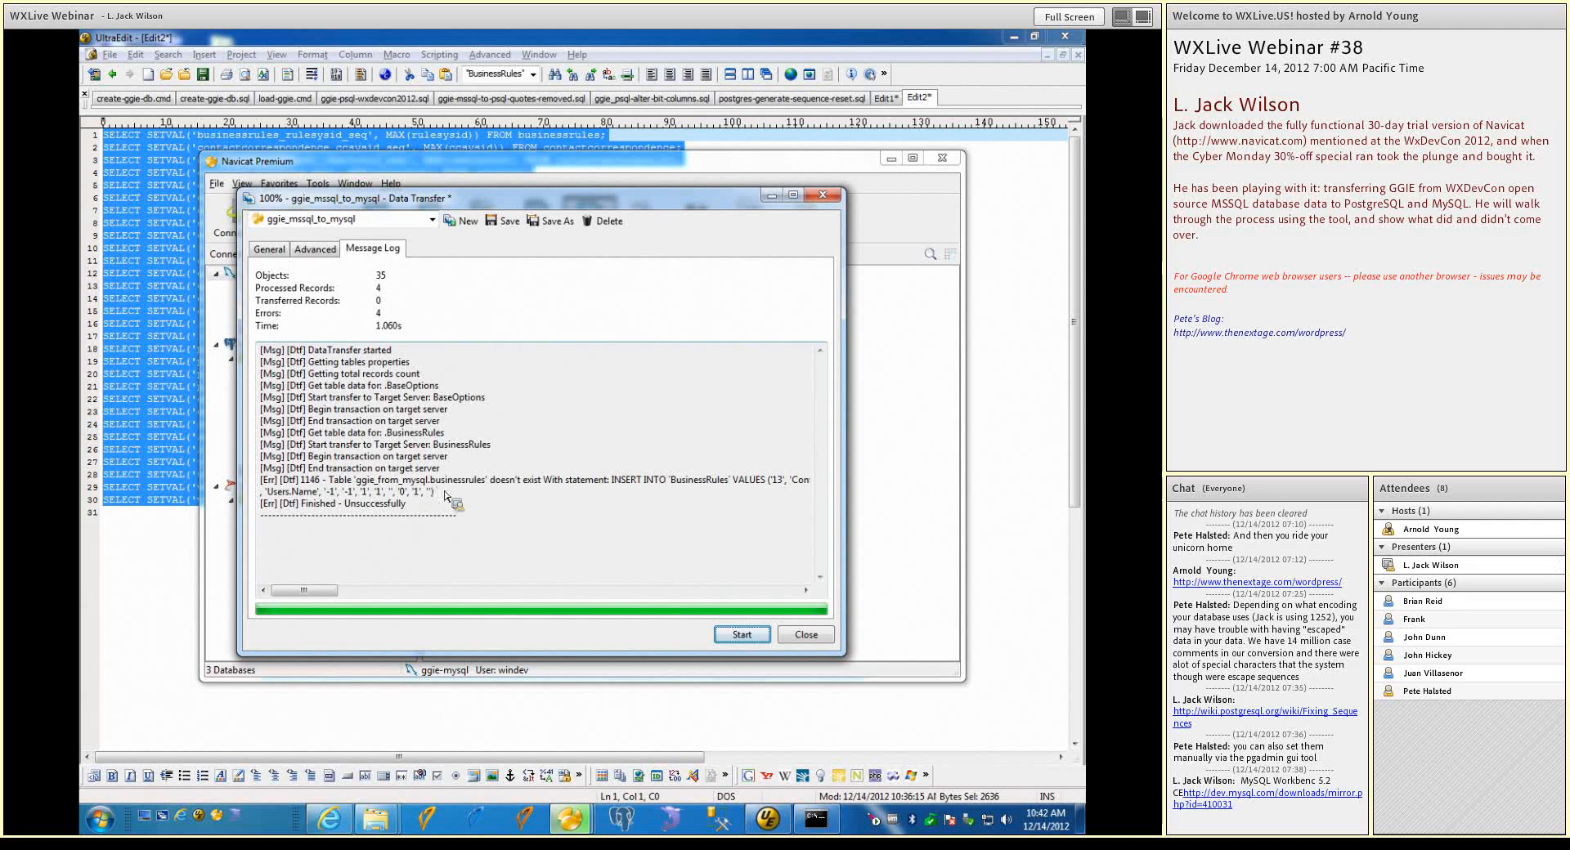
left_click(806, 641)
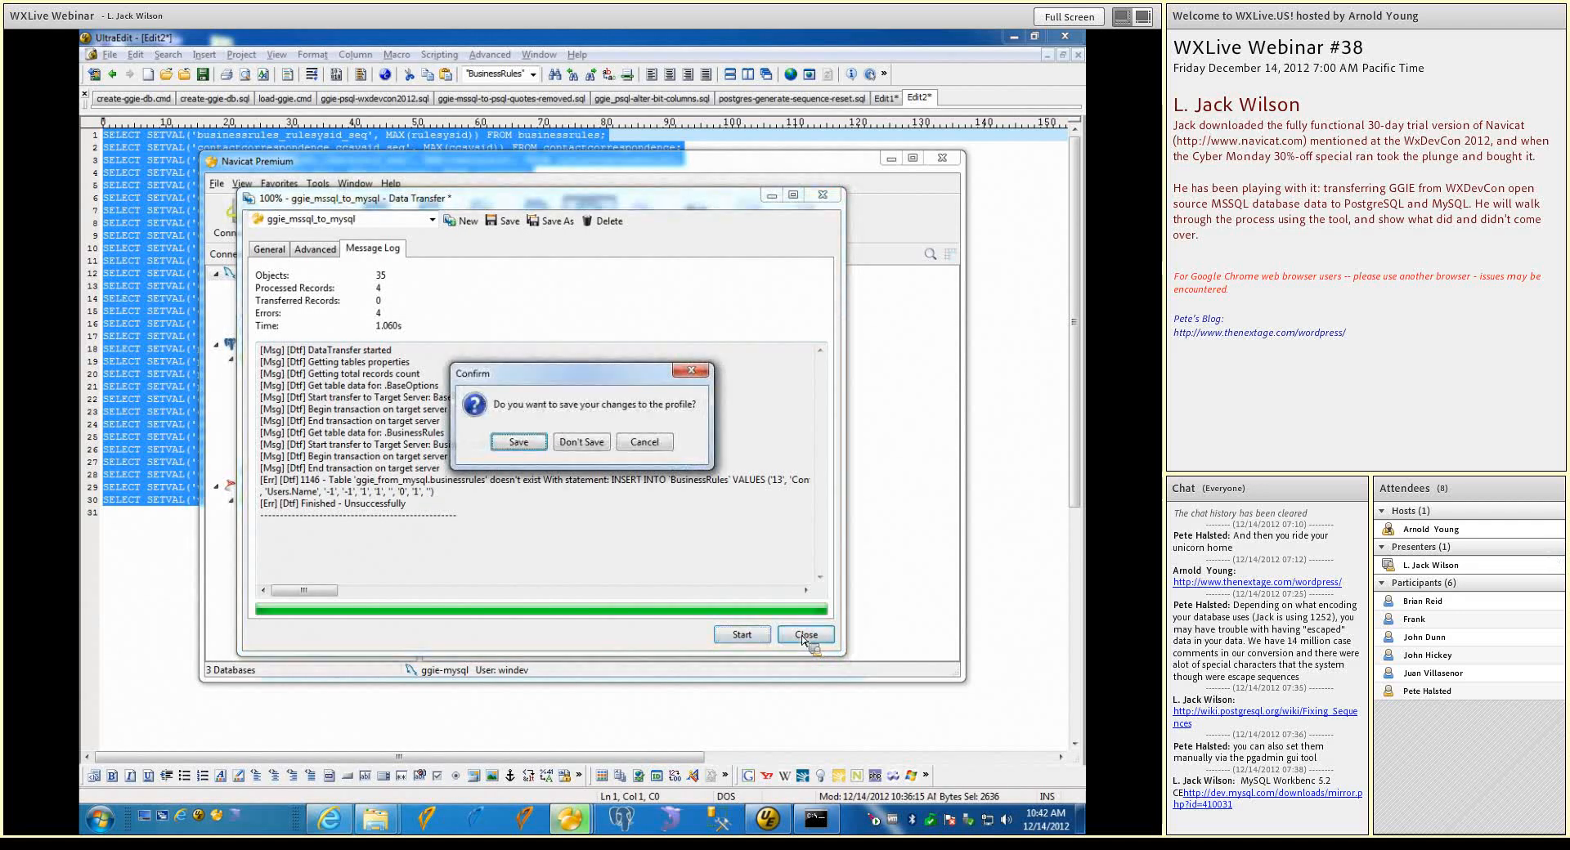
left_click(621, 438)
Turn on Create tables in the advanced options and run the transfer from ggie-mssql into ggie_from_mysql
left_click(315, 249)
left_click(279, 291)
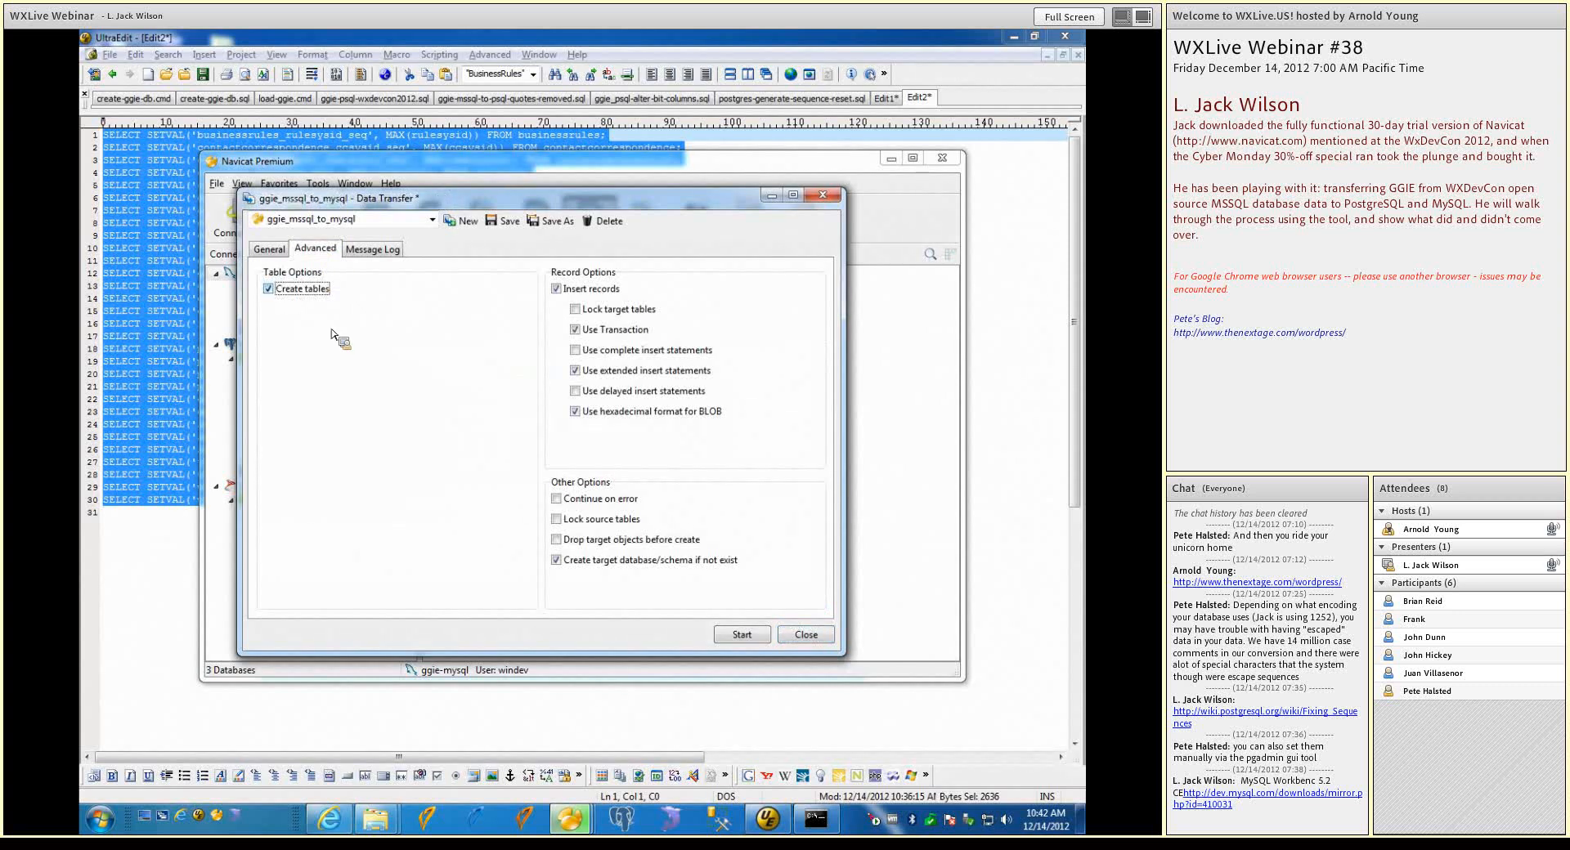
left_click(751, 642)
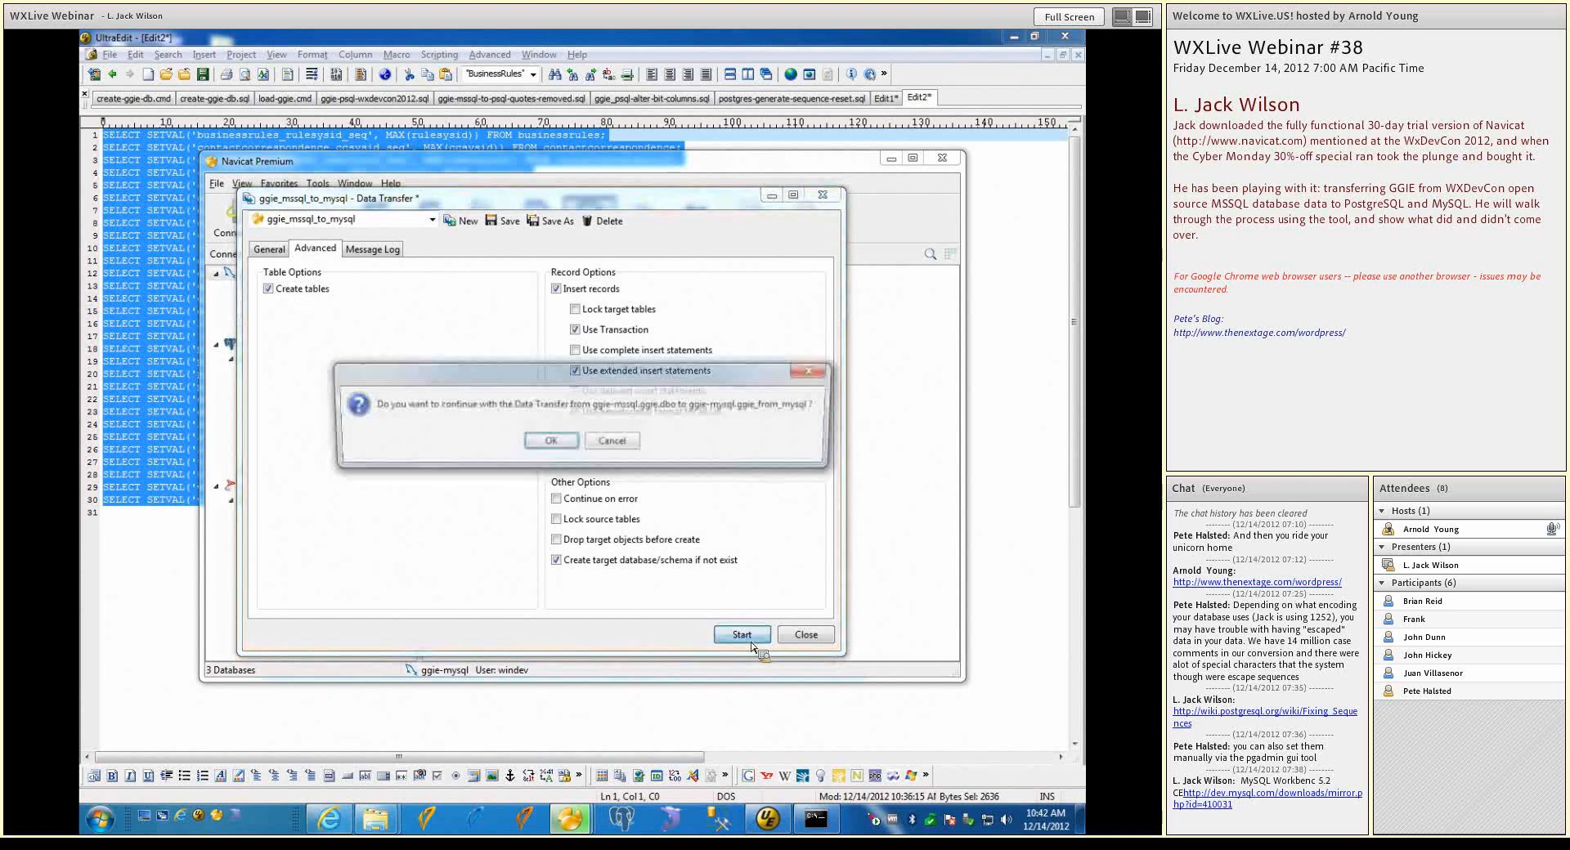
left_click(552, 443)
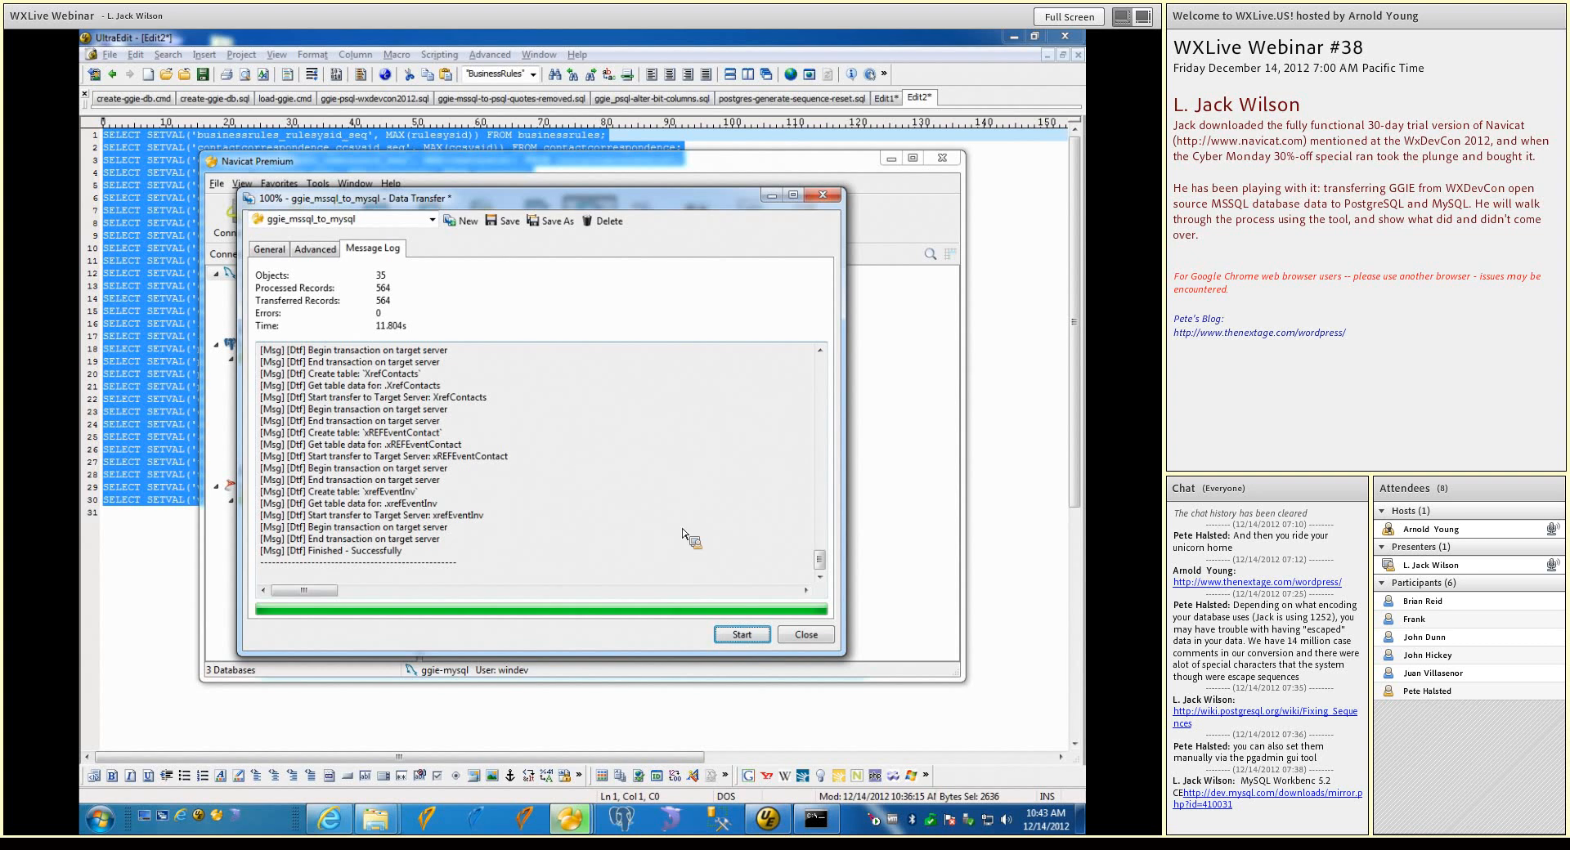
Review the general and advanced transfer options, and close Data Transfer without saving the profile changes
left_click(315, 248)
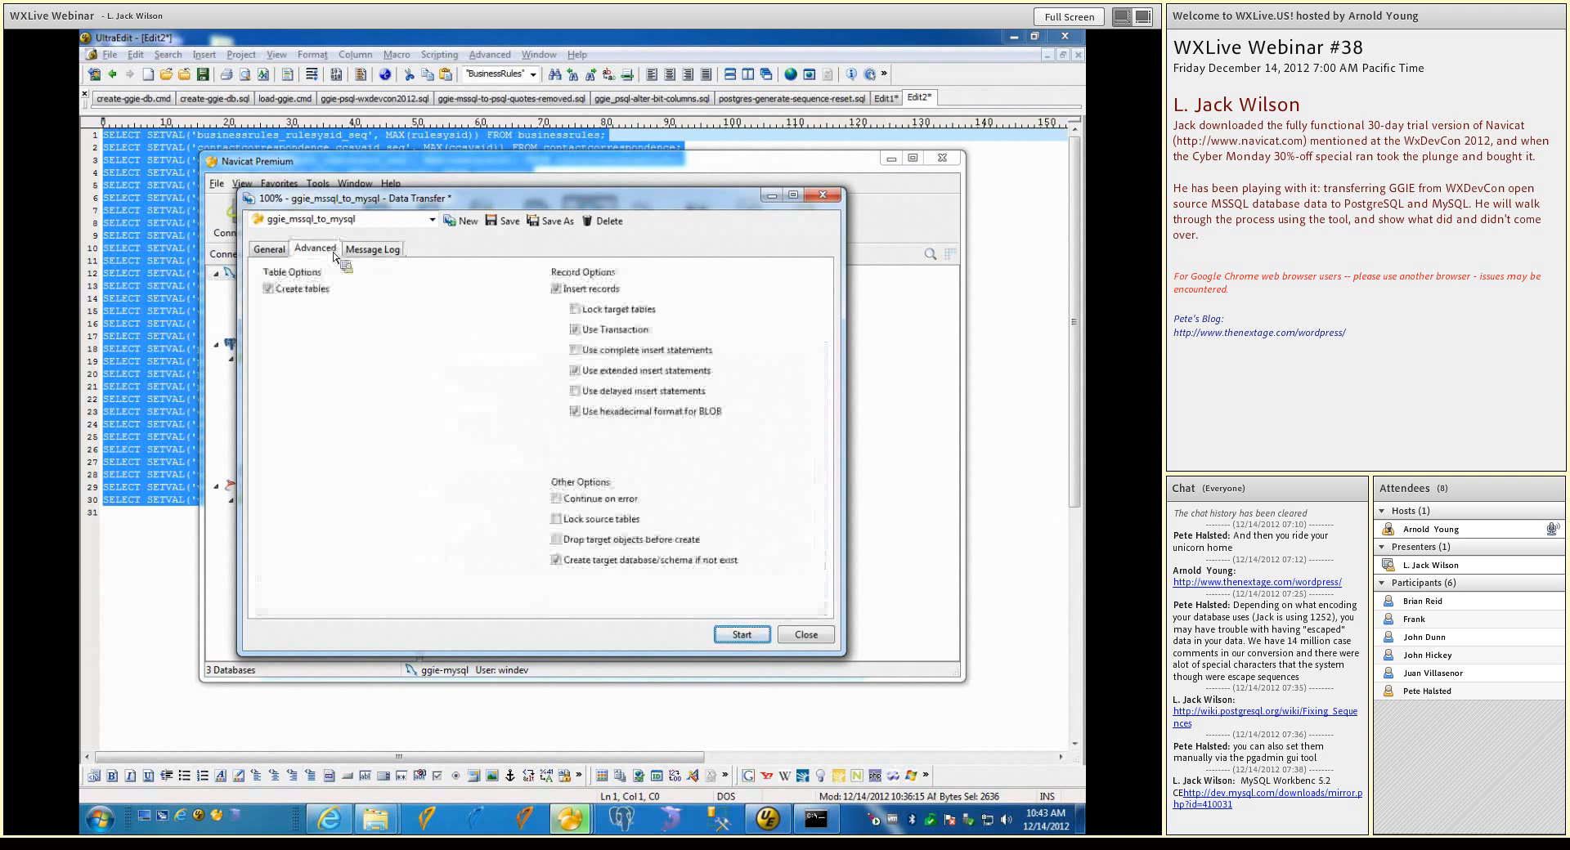
left_click(285, 251)
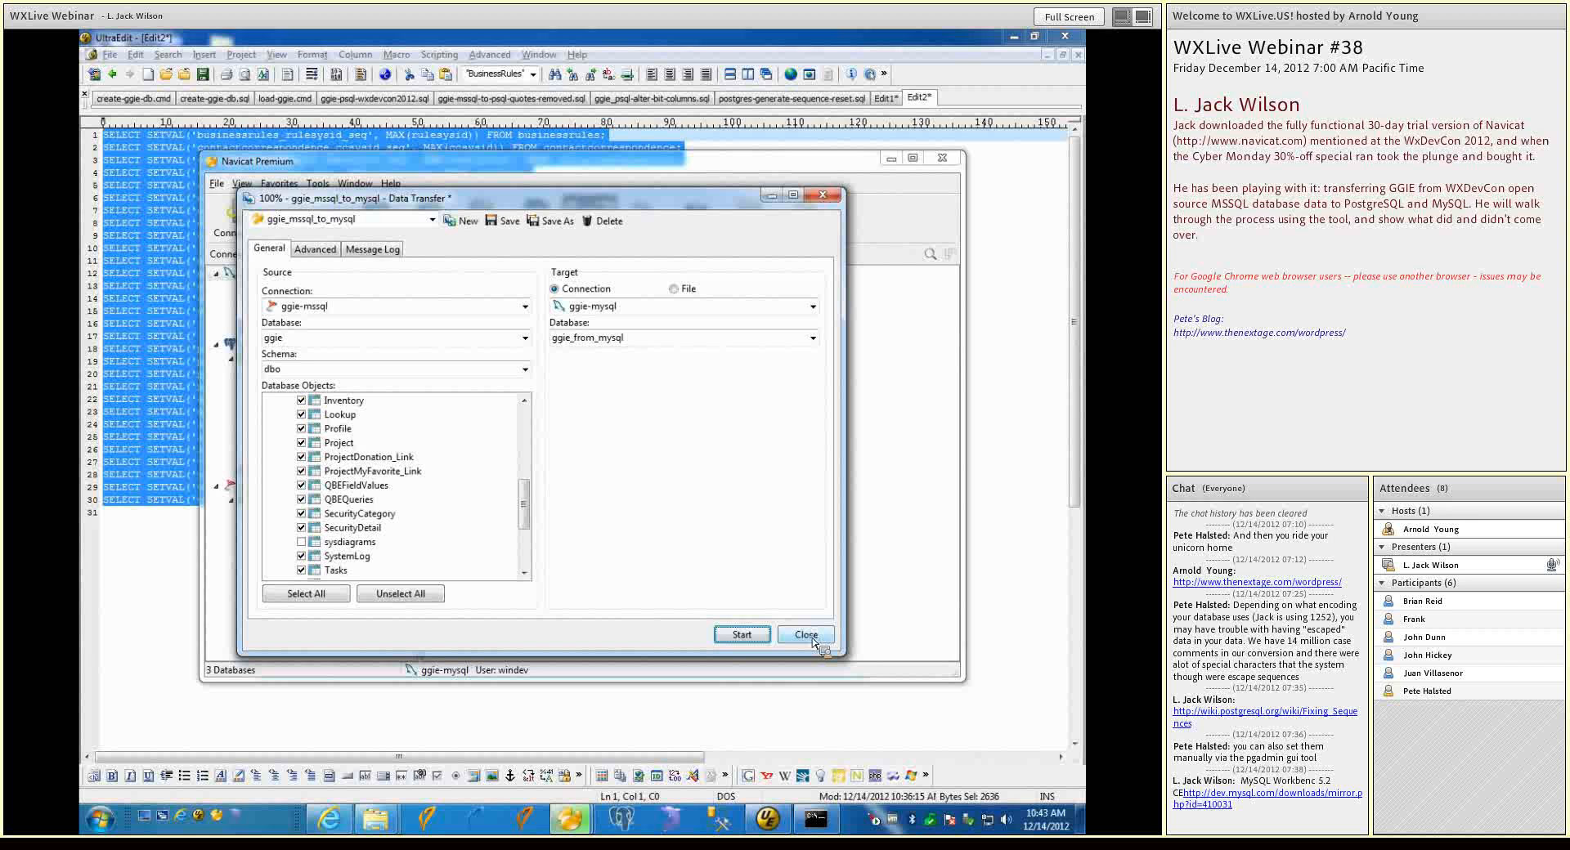
left_click(318, 249)
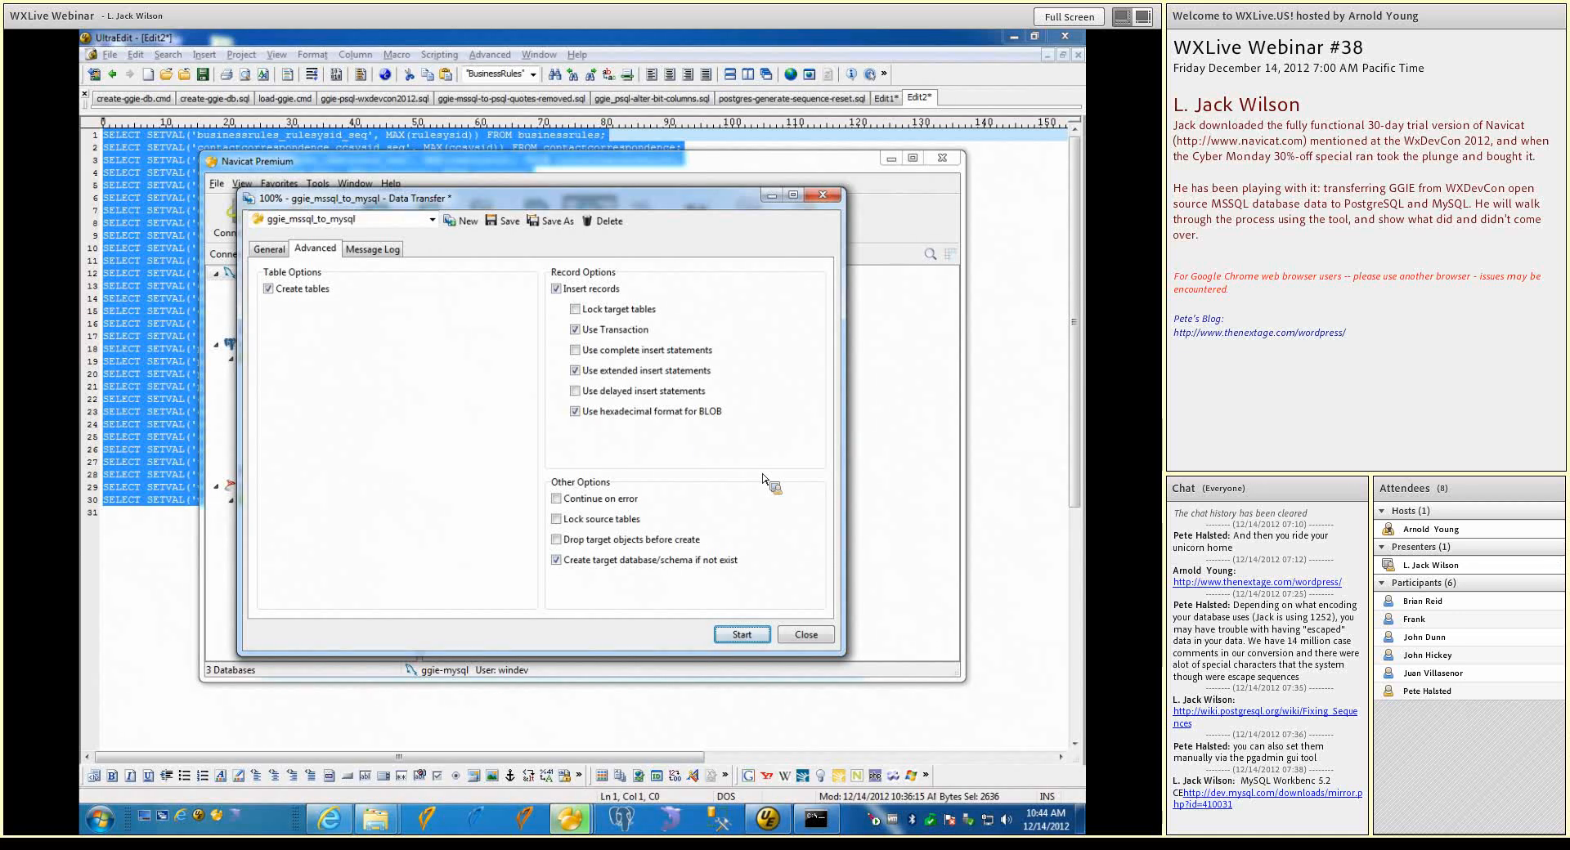
left_click(826, 636)
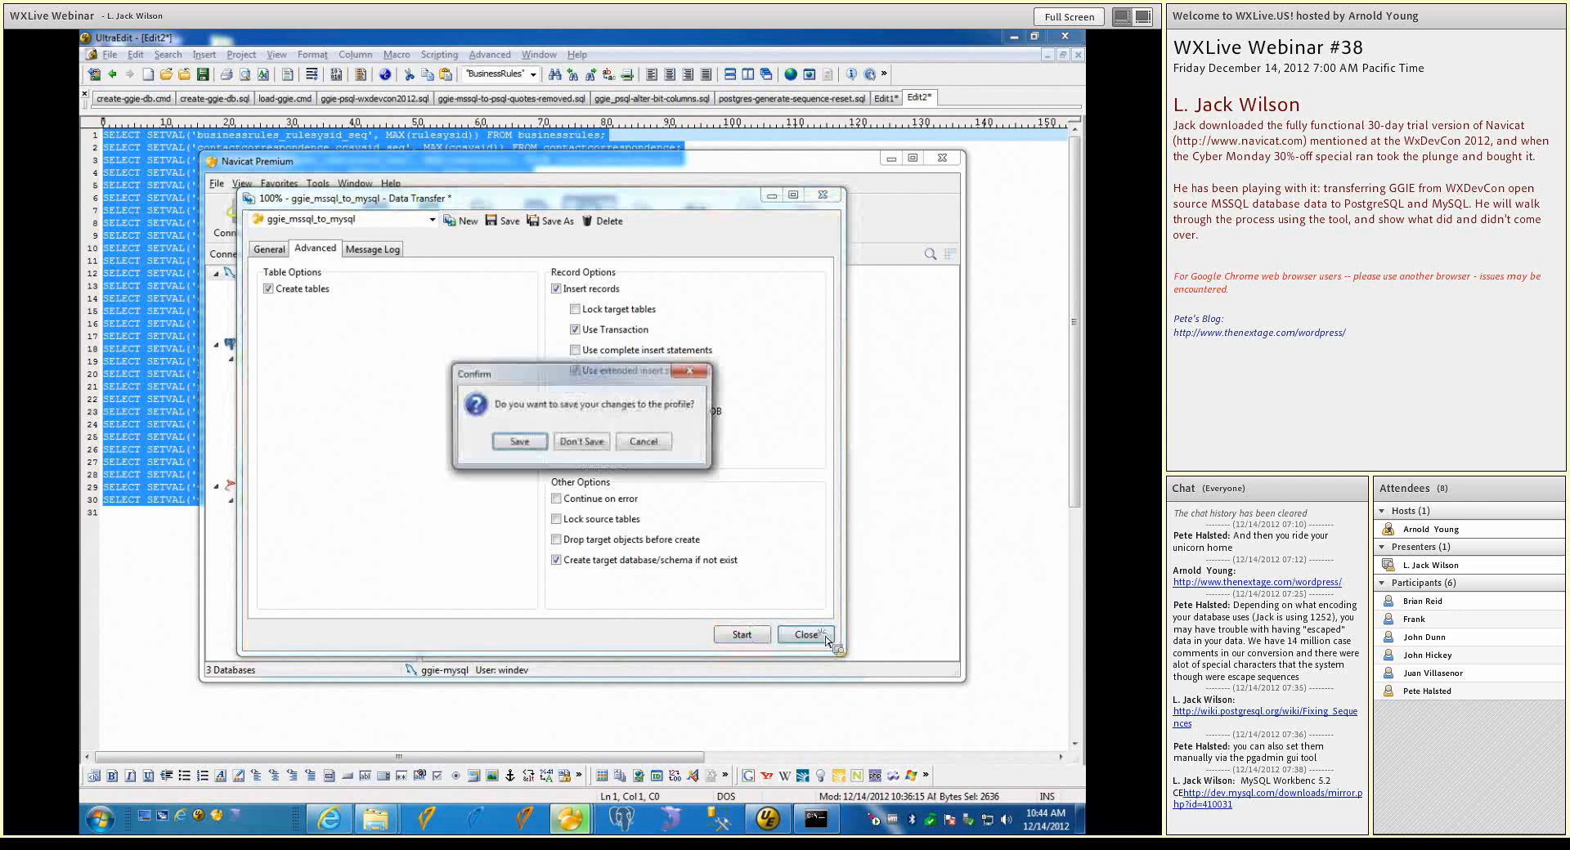
left_click(599, 444)
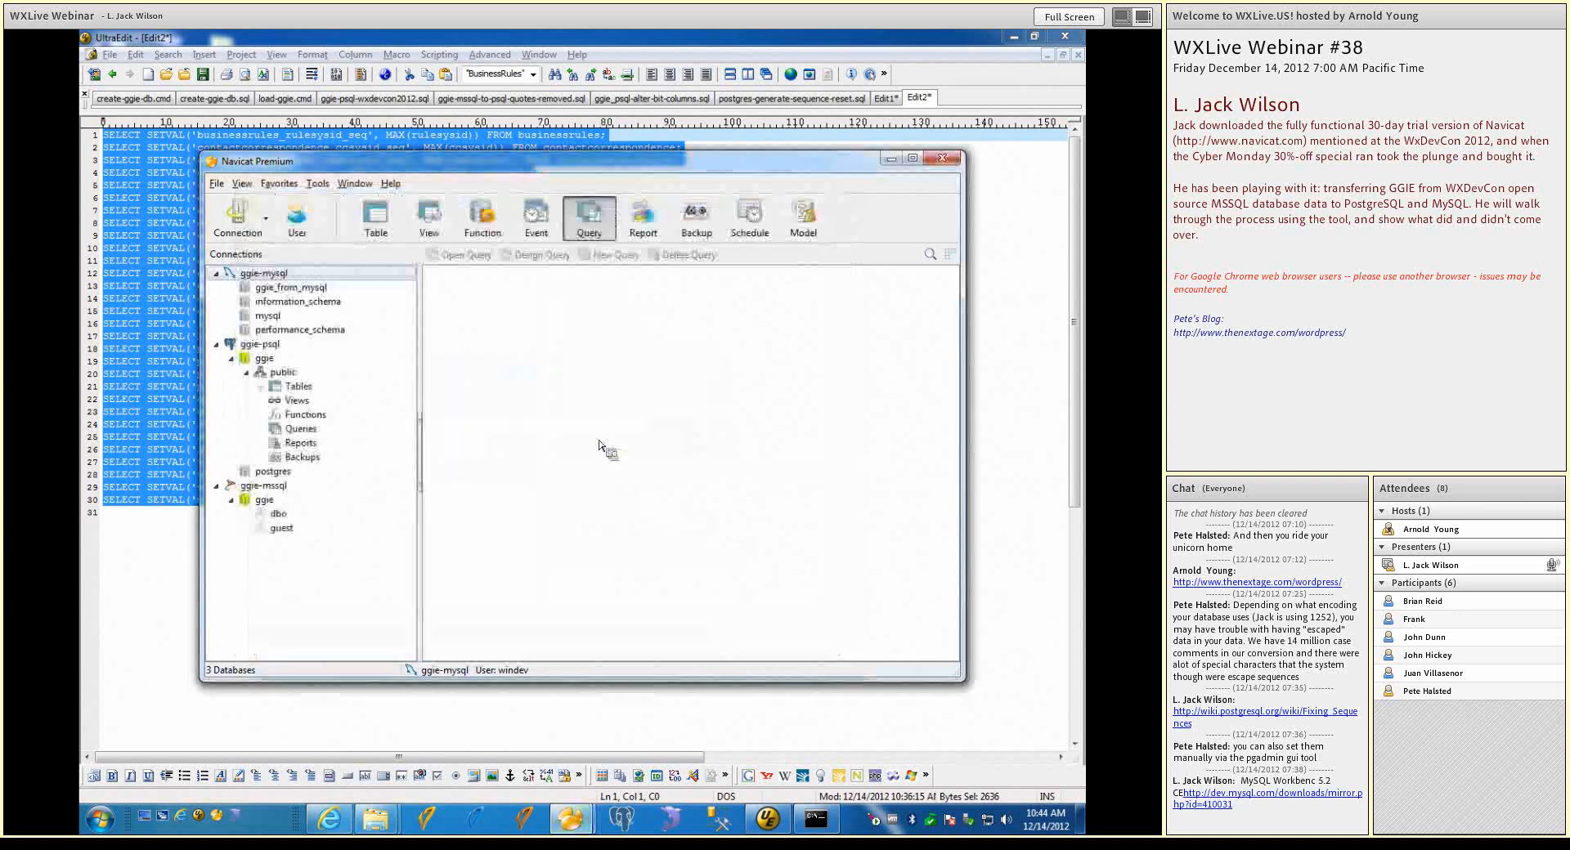
View the records of the businessrules table in ggie_from_mysql, and list that database's functions
double_click(291, 291)
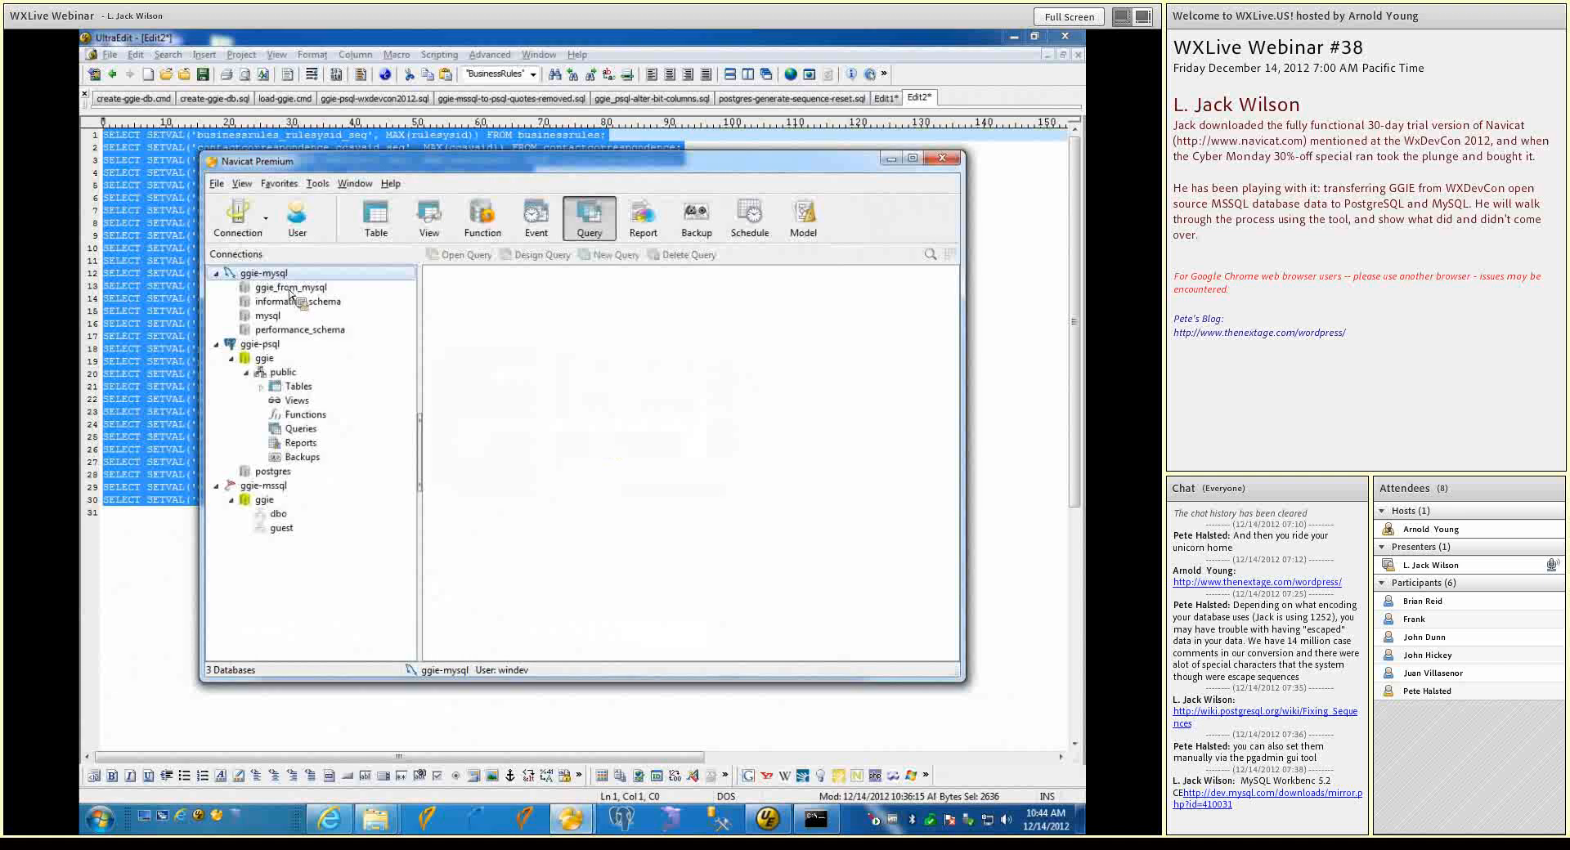
double_click(286, 300)
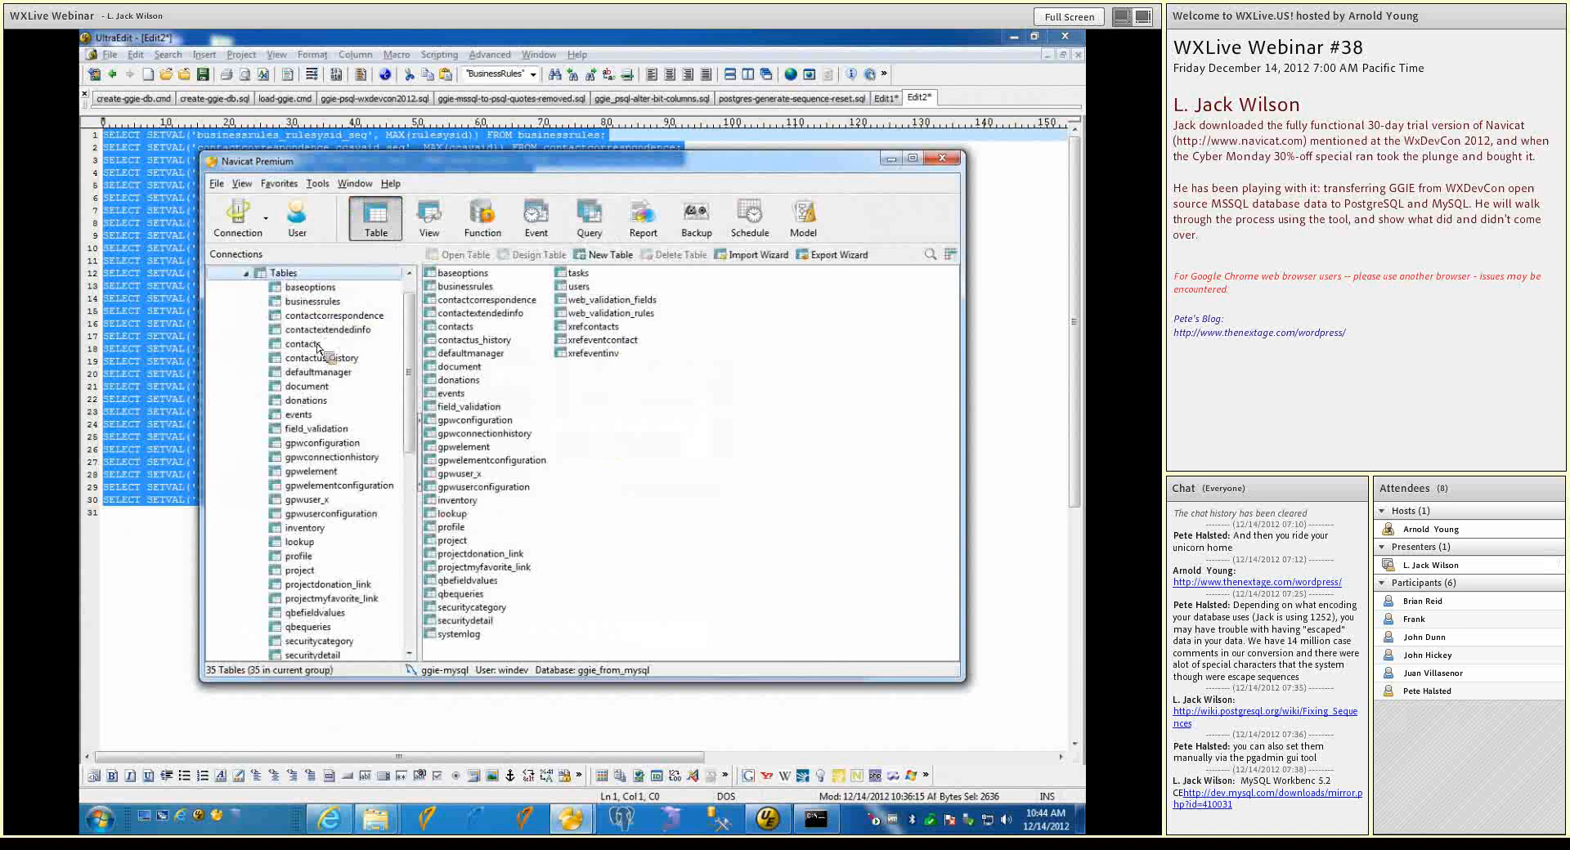
right_click(320, 301)
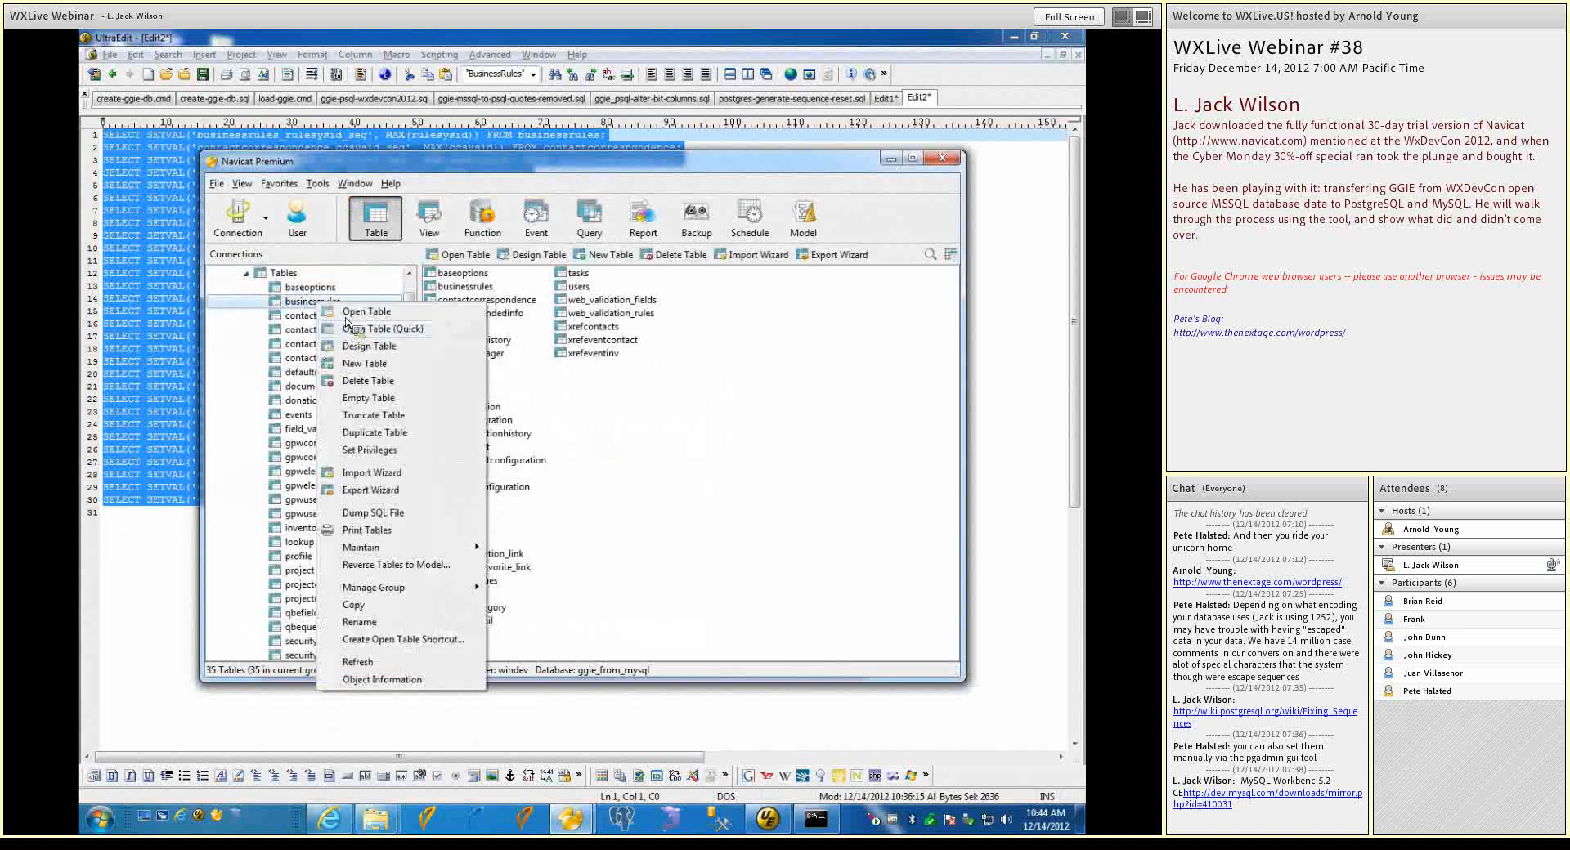
left_click(341, 327)
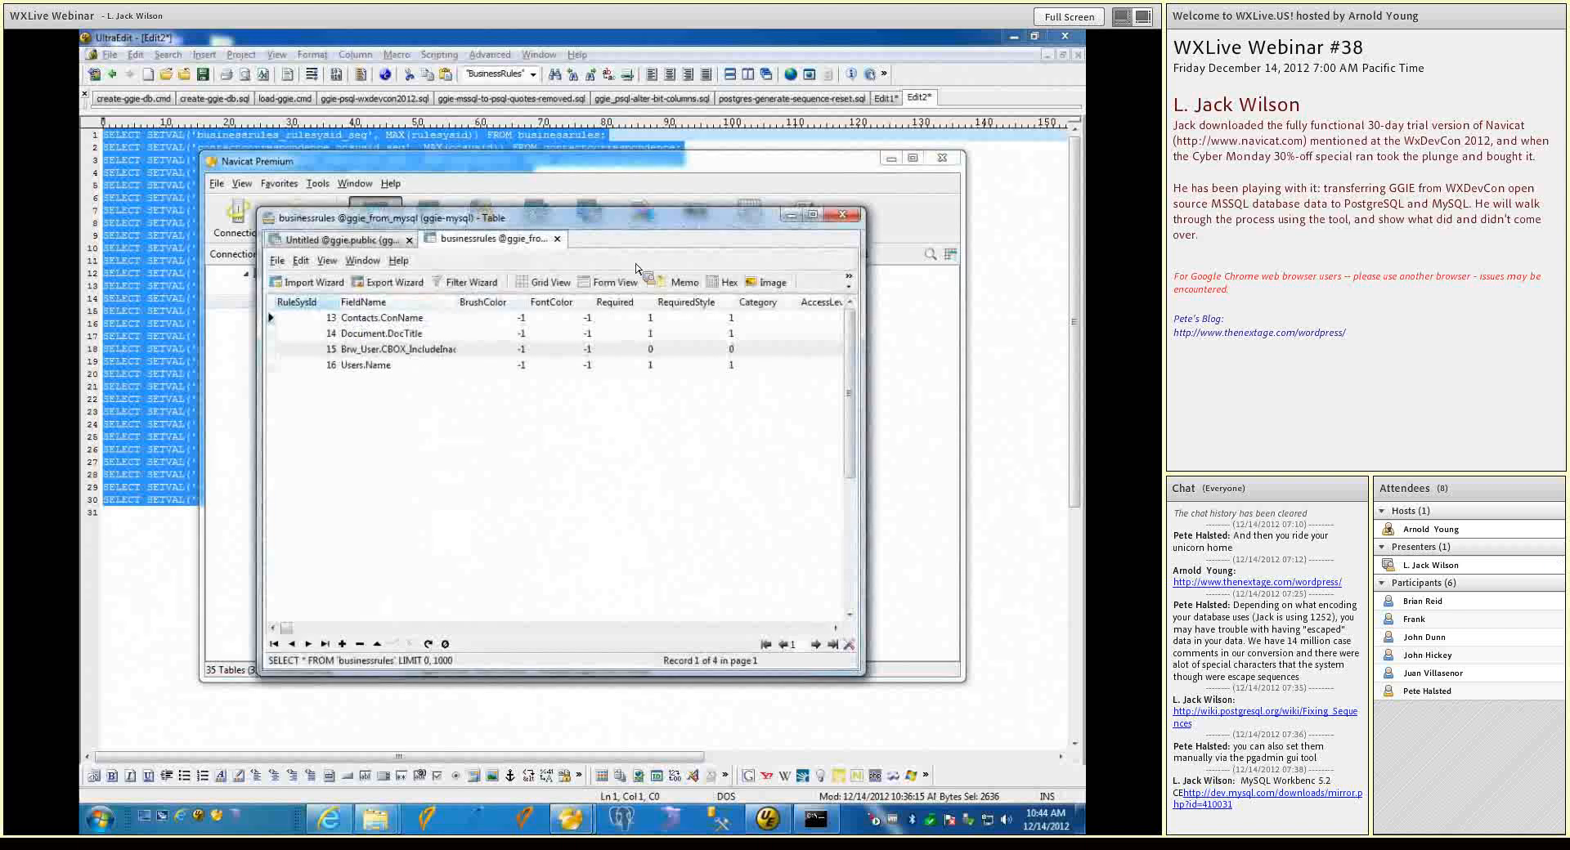
left_click(843, 214)
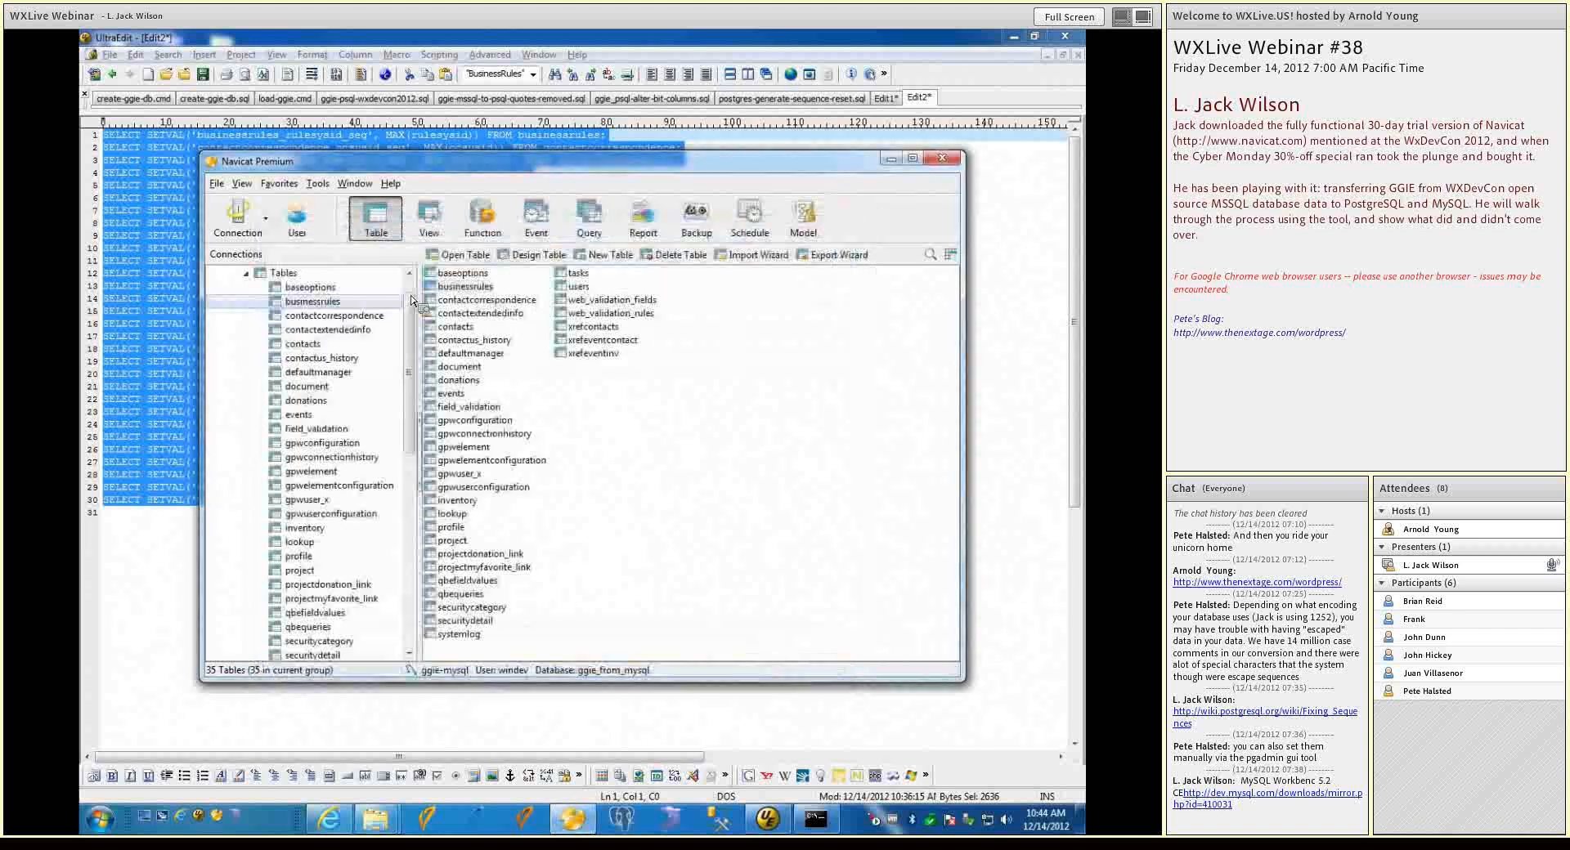
left_click(246, 300)
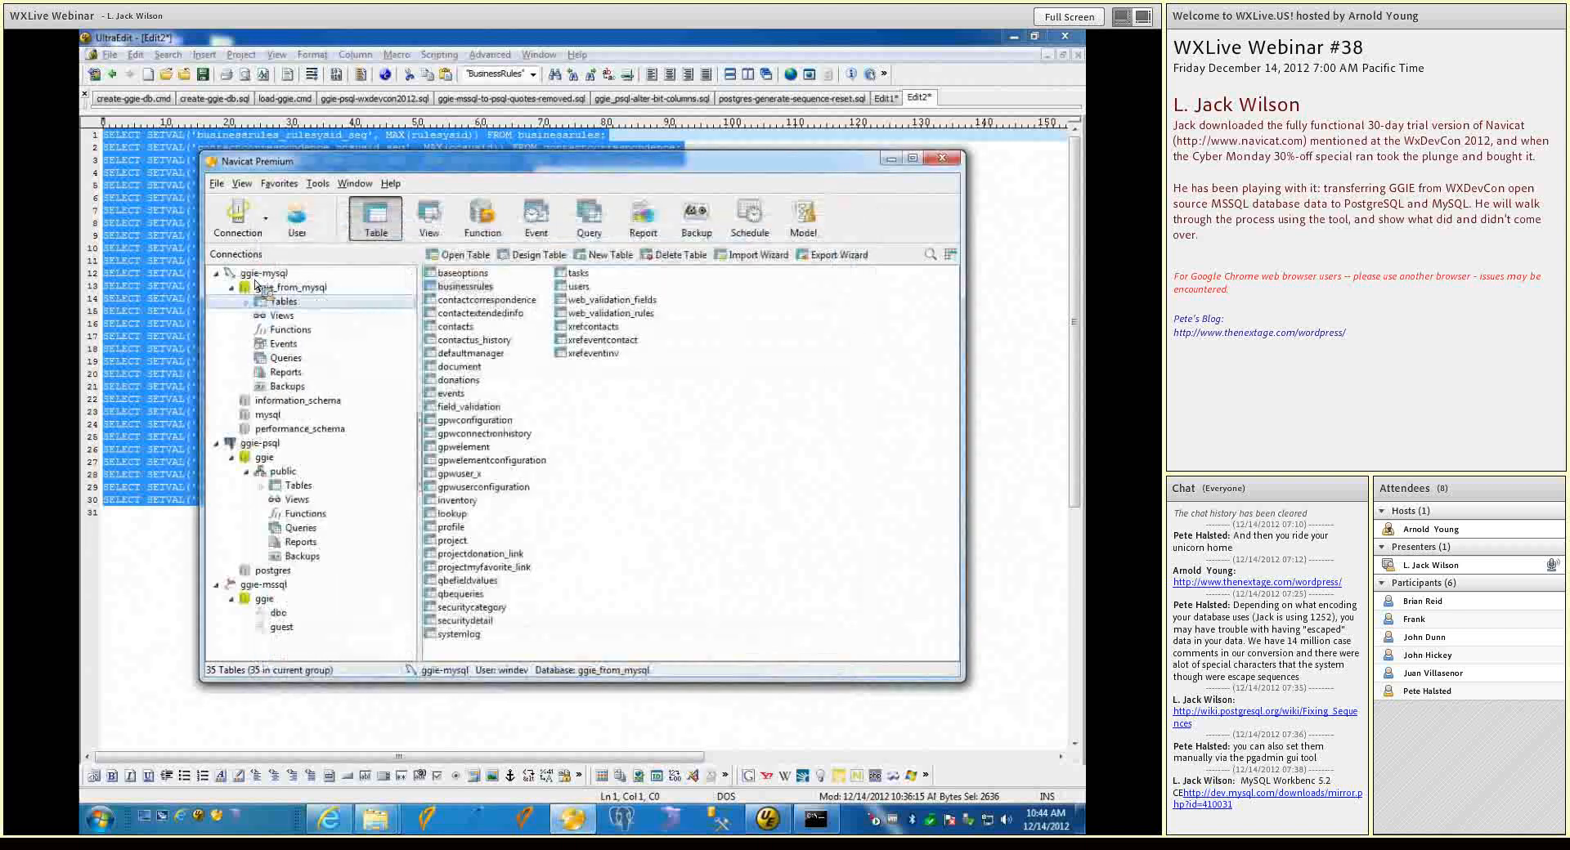
left_click(271, 330)
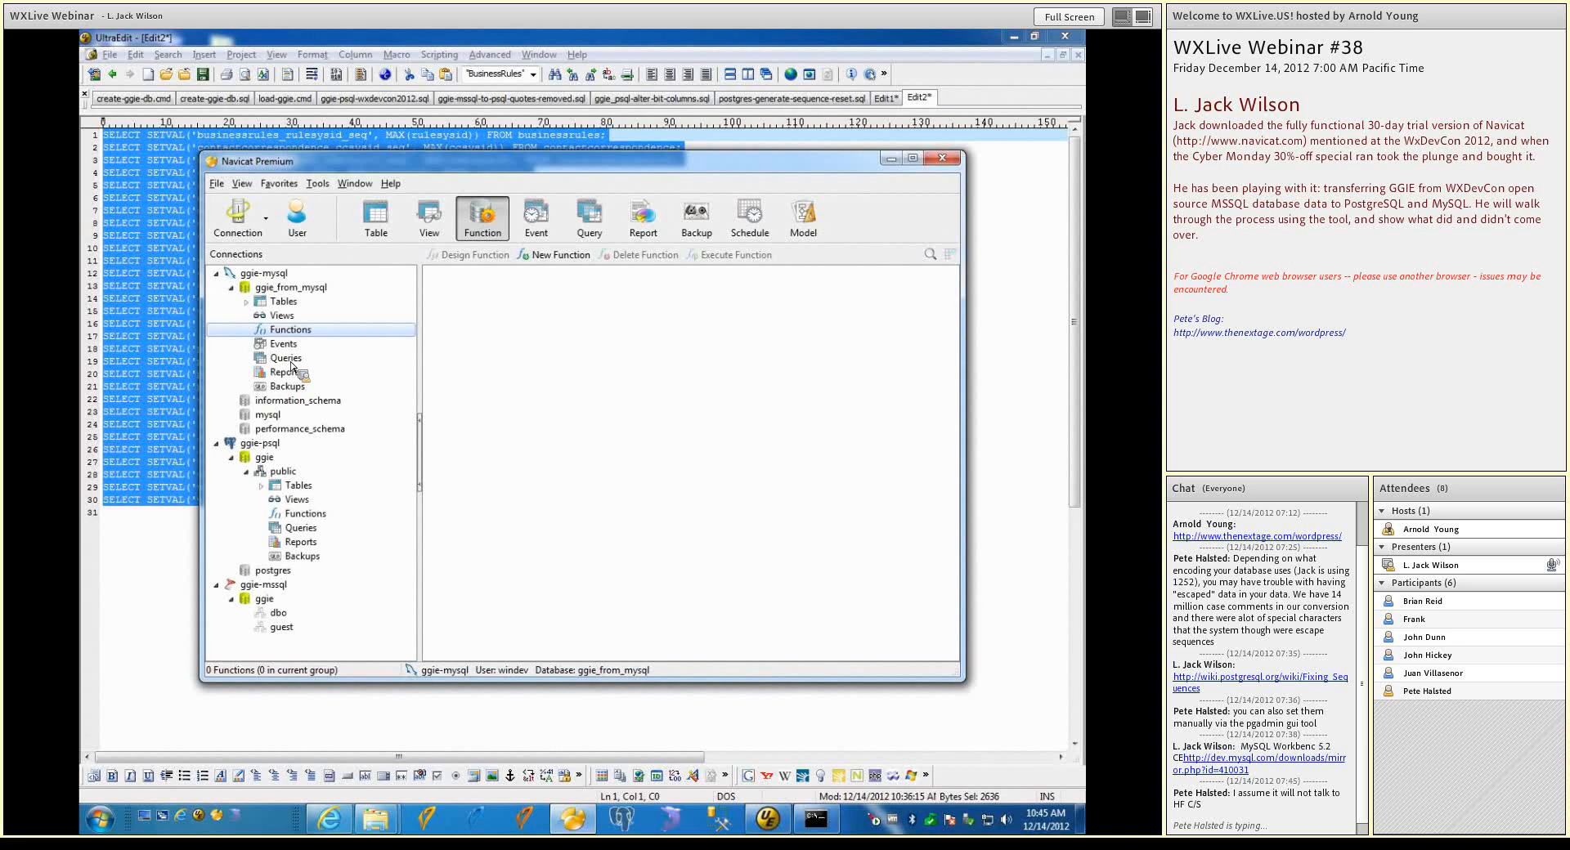
left_click(278, 187)
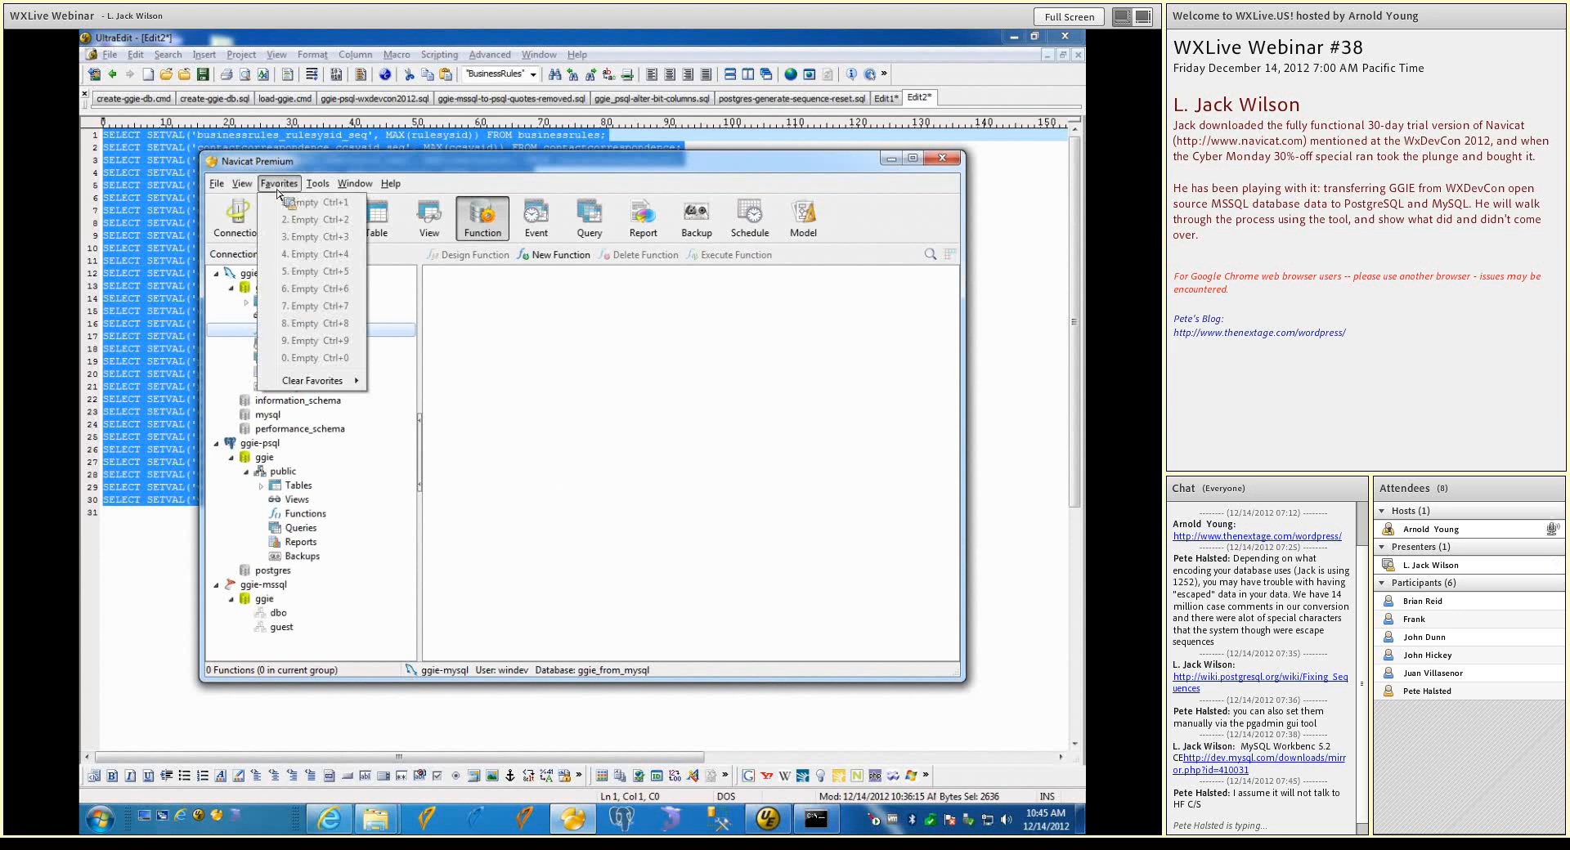
mouse_move(239, 188)
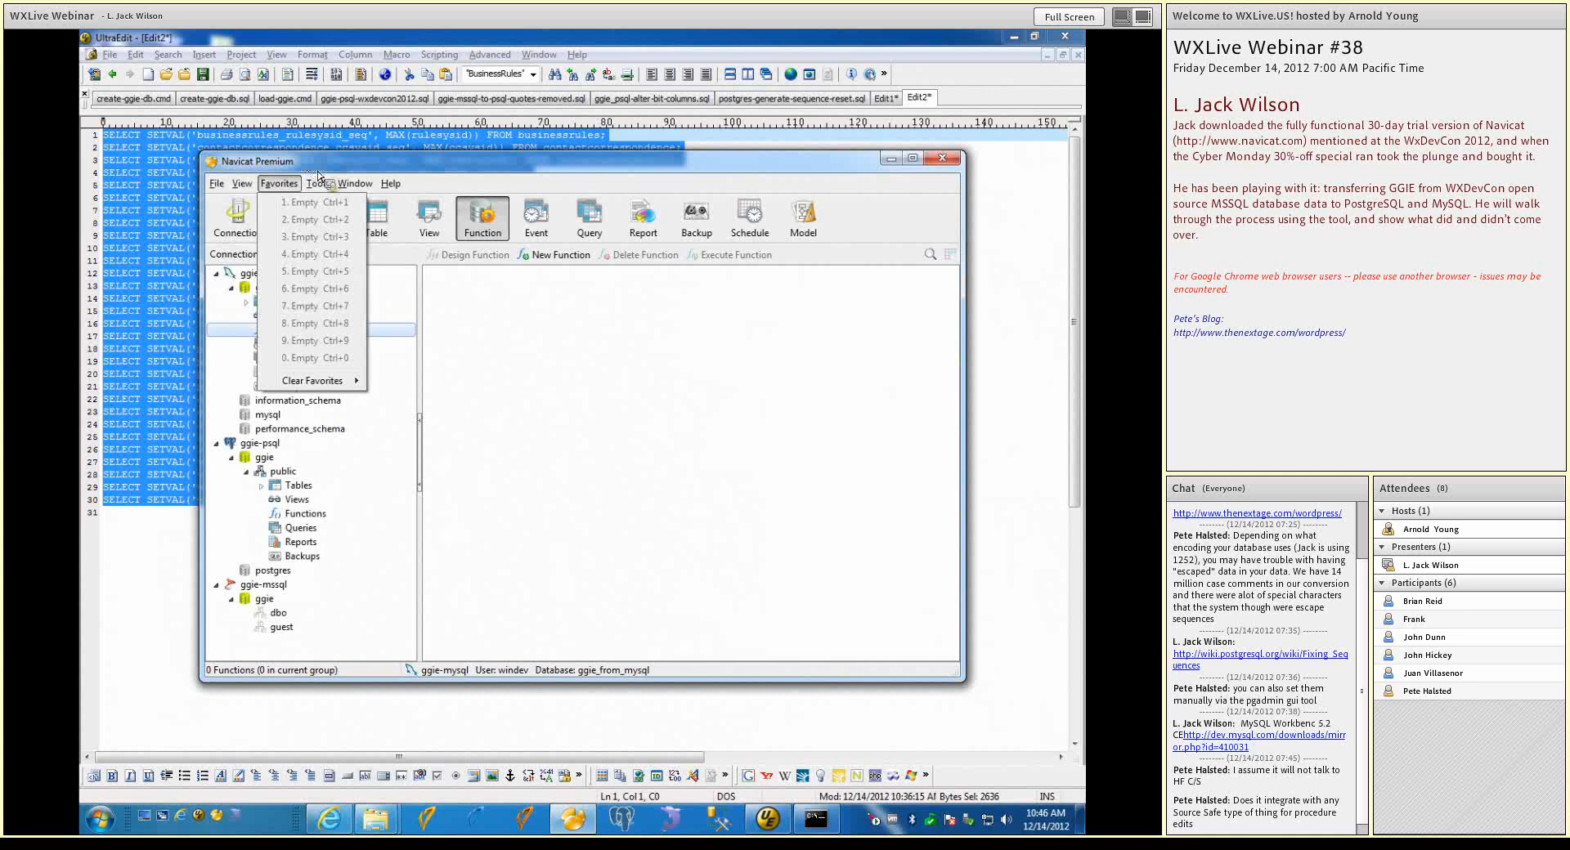
mouse_move(316, 189)
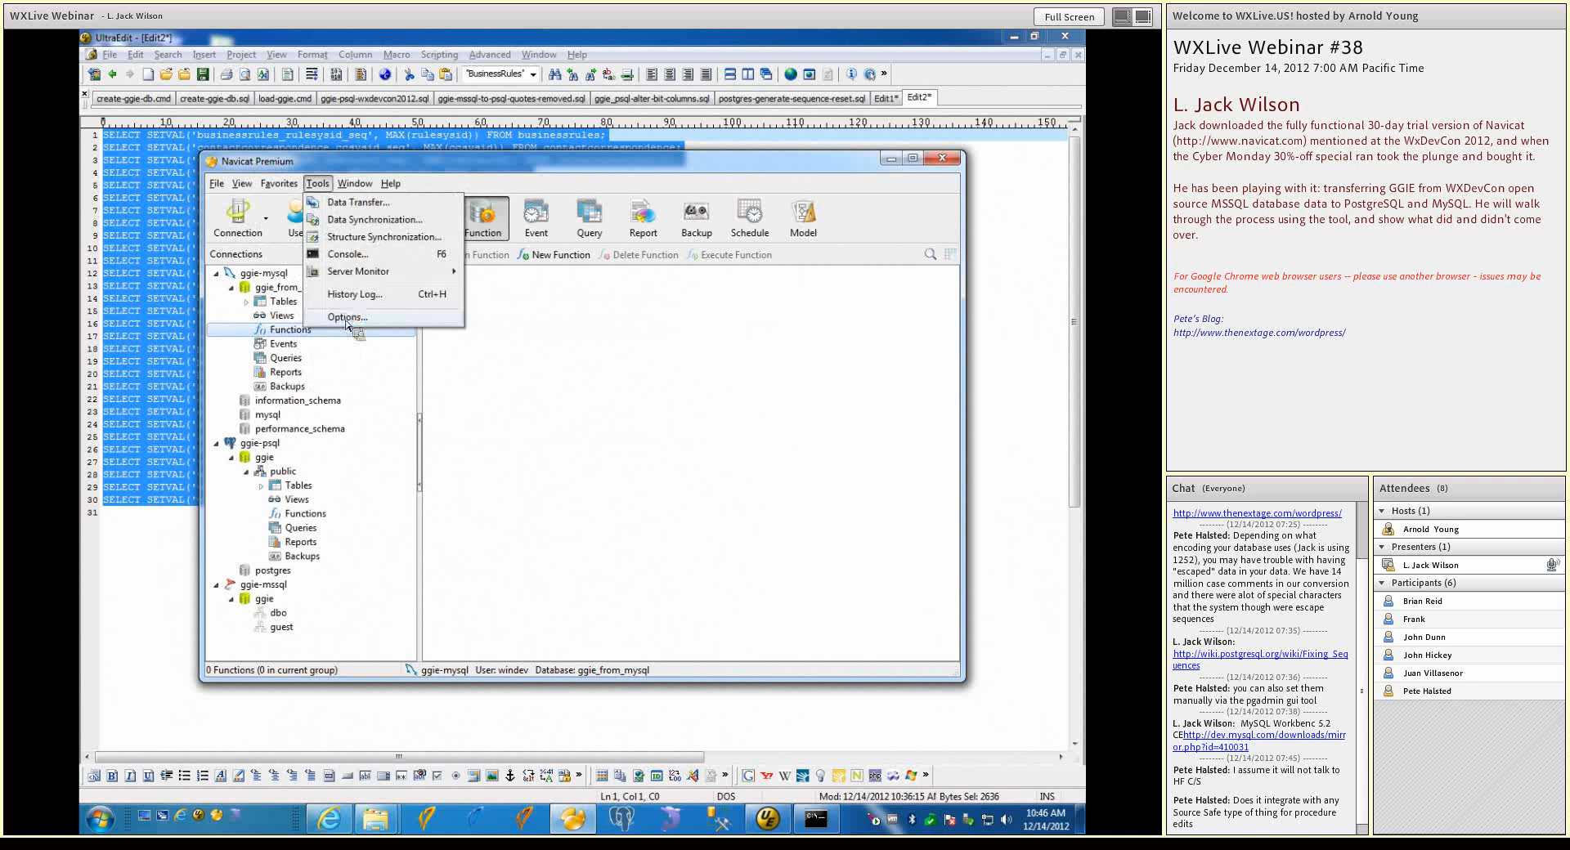
left_click(474, 383)
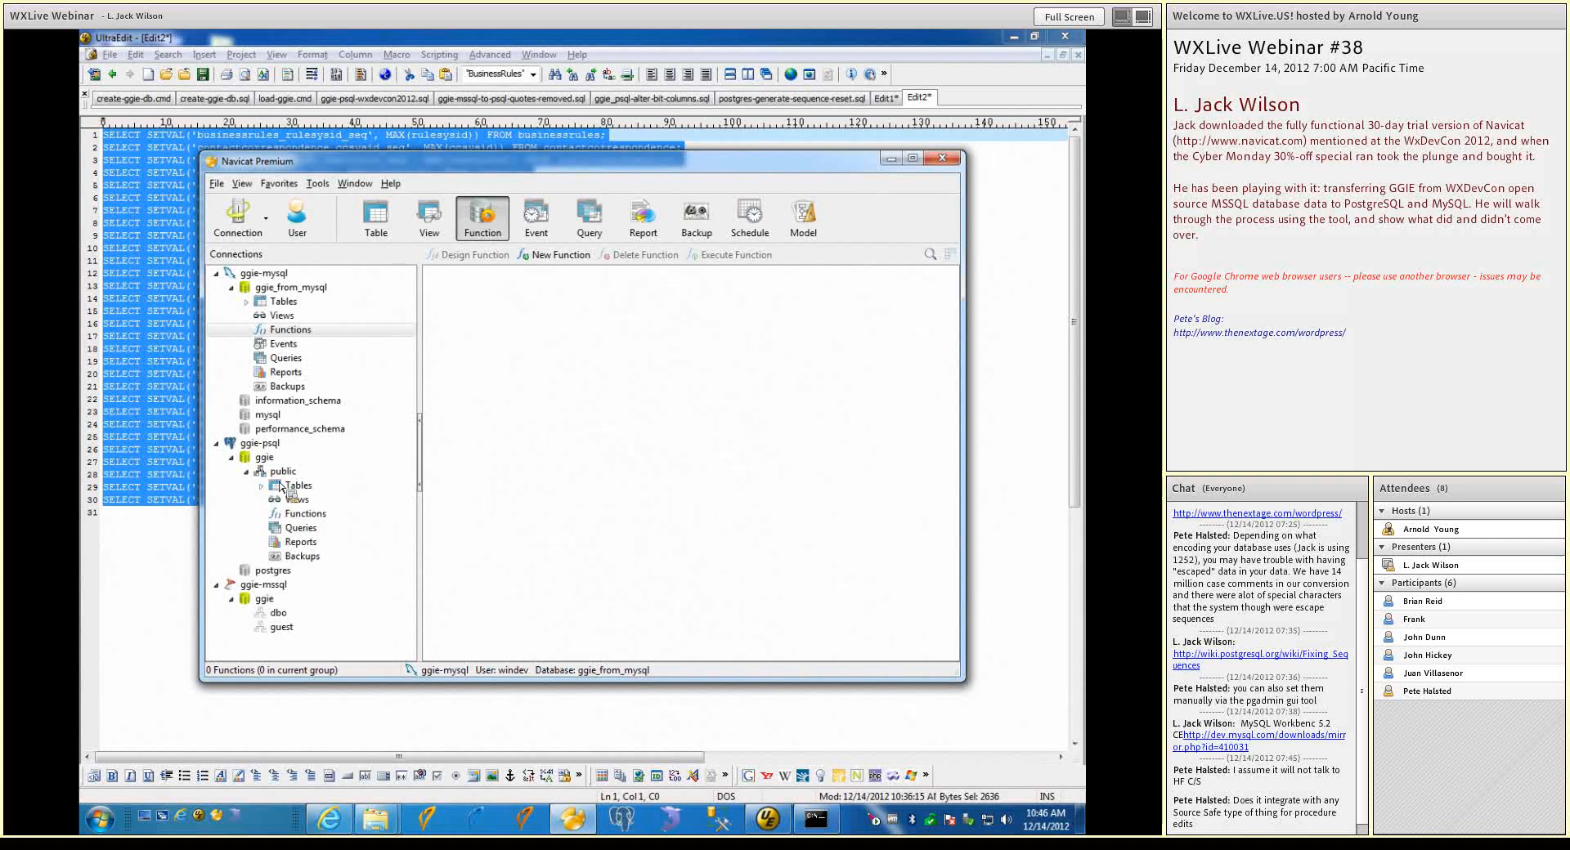
List the functions and trigger functions in the public schema of the ggie database under ggie-psql
left_click(294, 514)
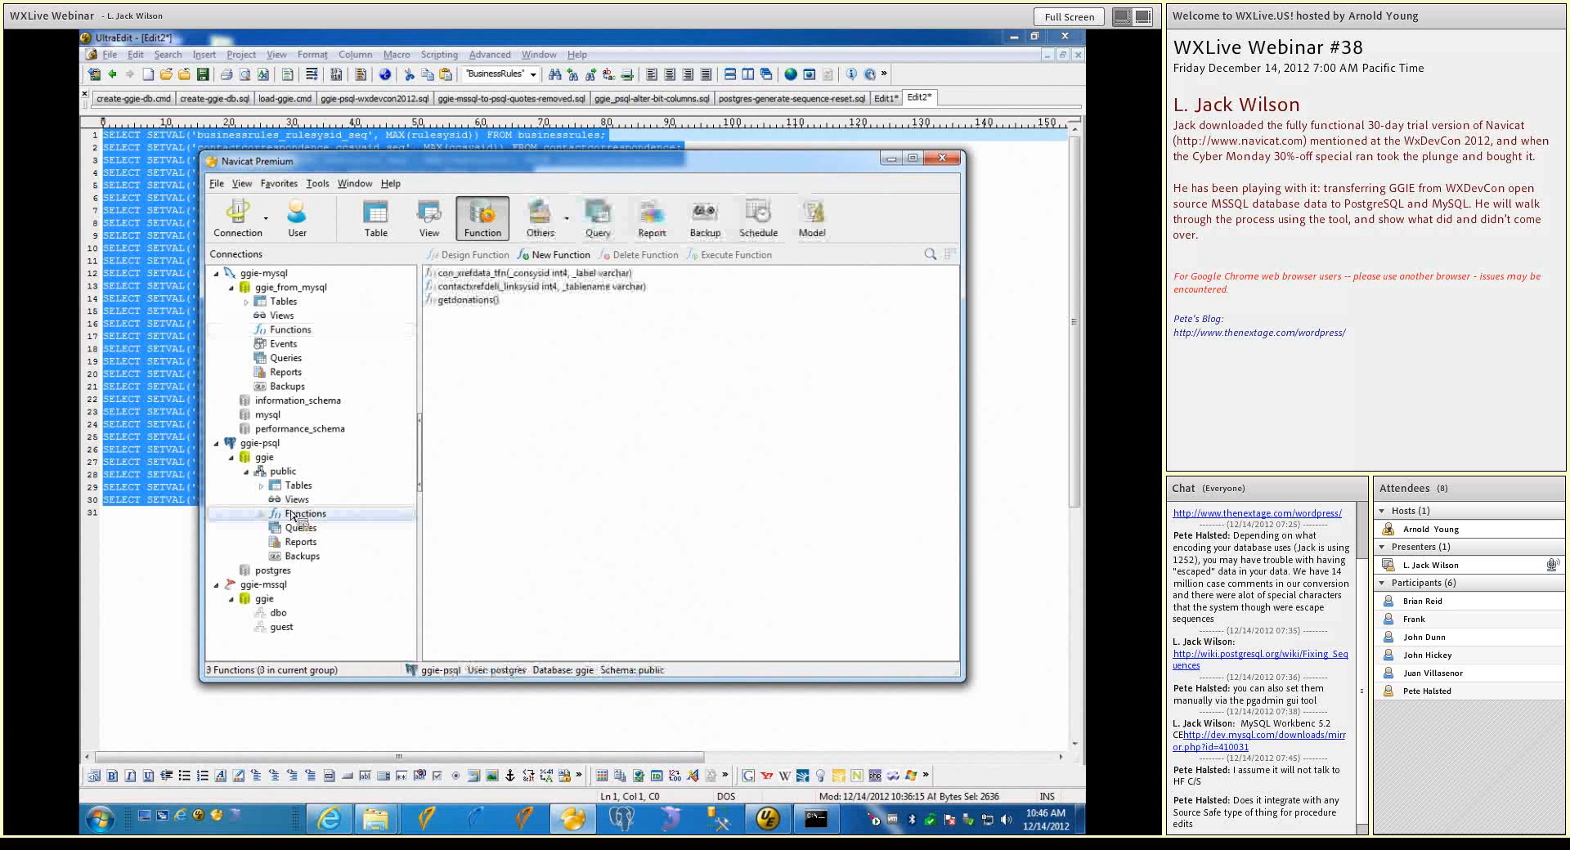
left_click(566, 222)
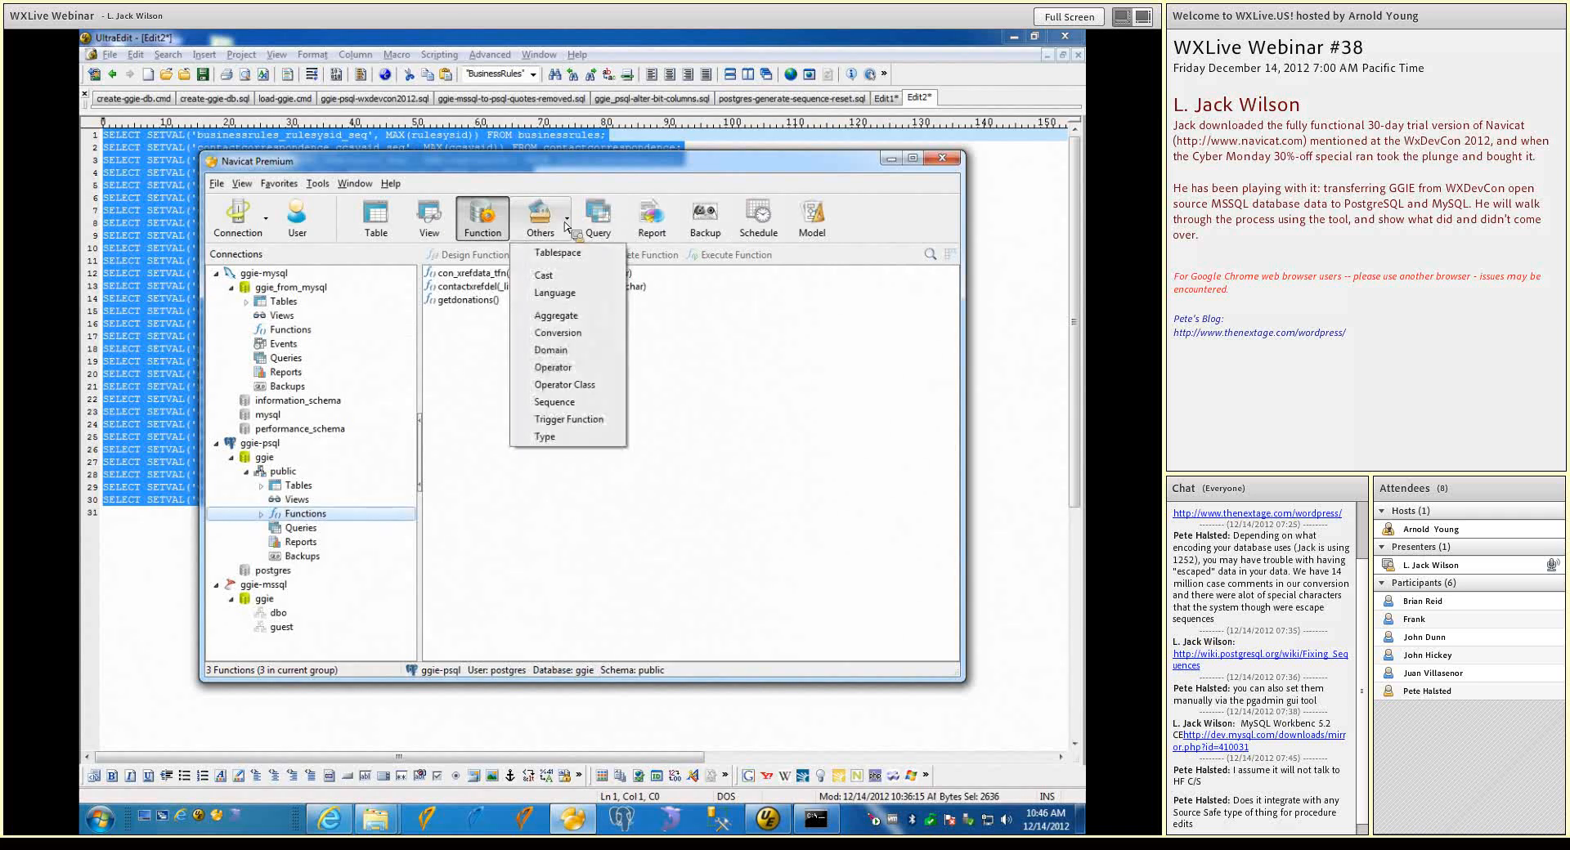
left_click(596, 420)
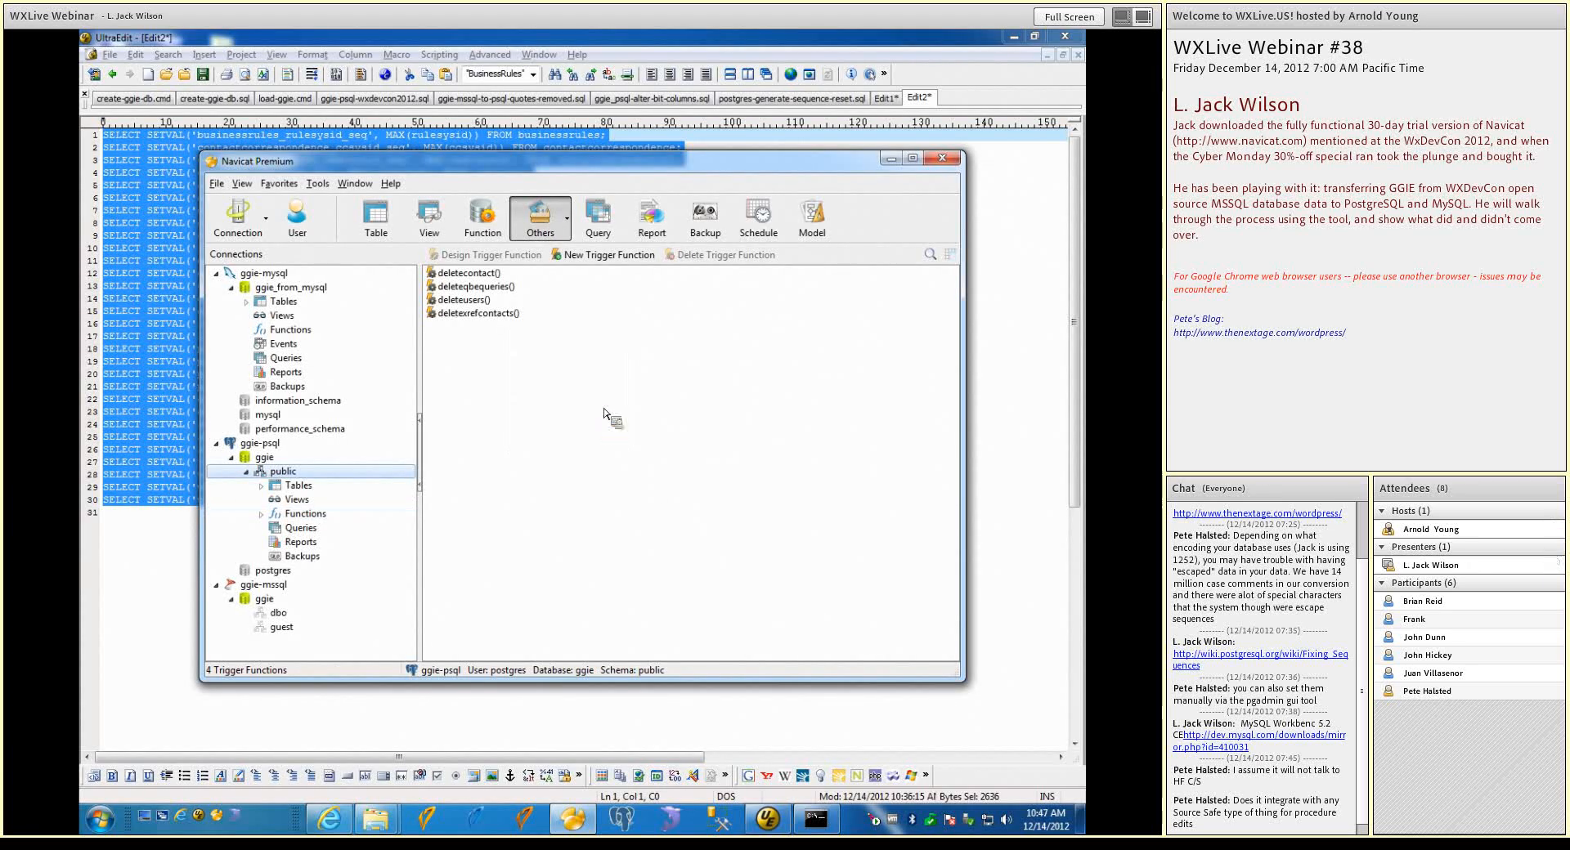
left_click(567, 221)
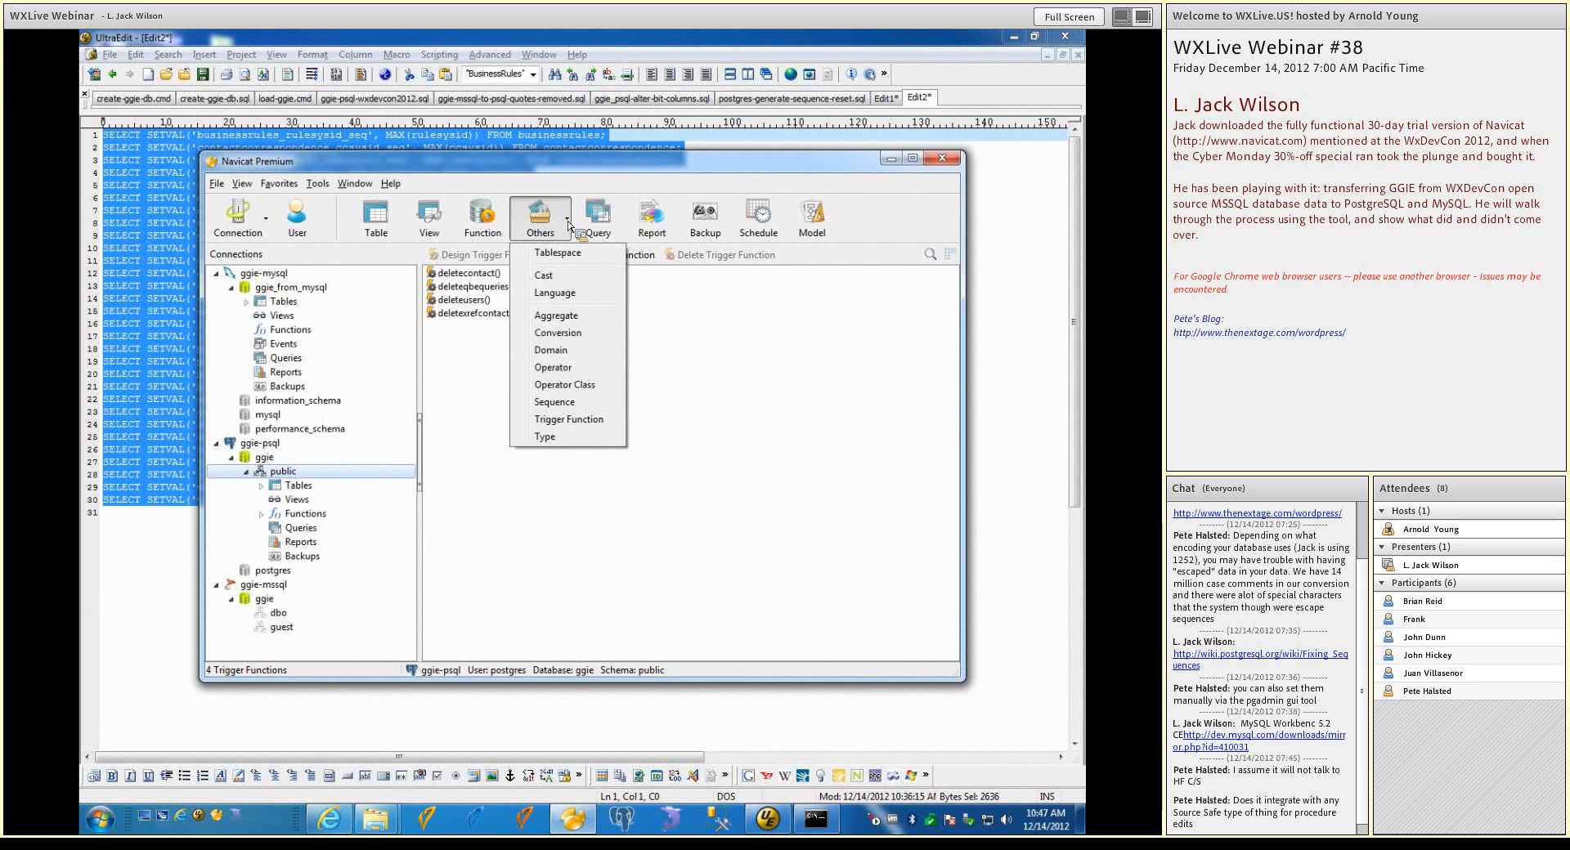
left_click(545, 188)
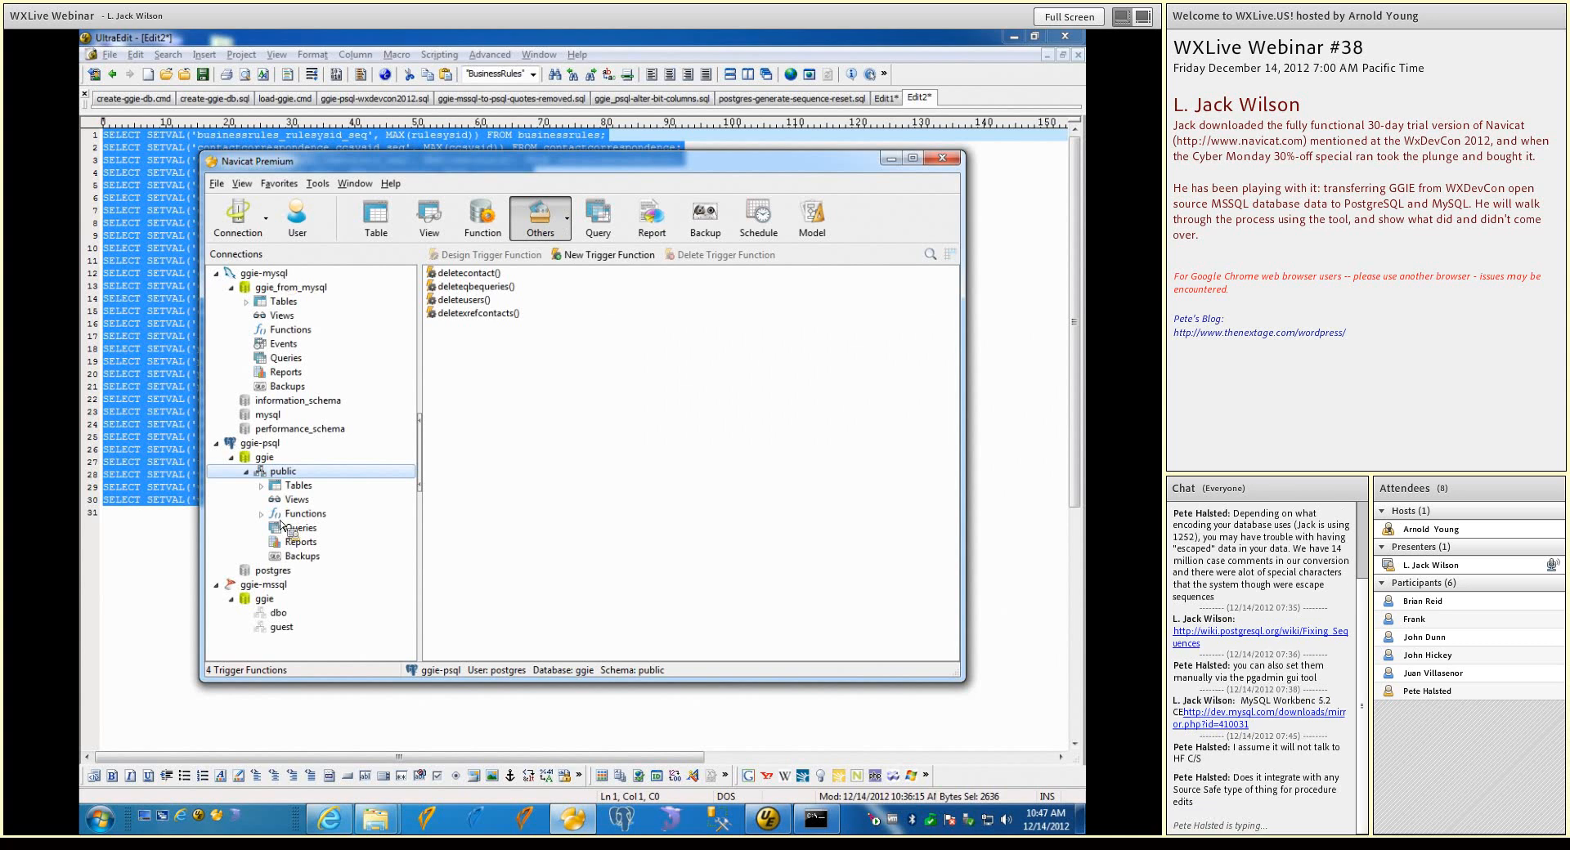
Select the ggie-mssql connection and check which other object types are available for it
left_click(284, 594)
double_click(283, 587)
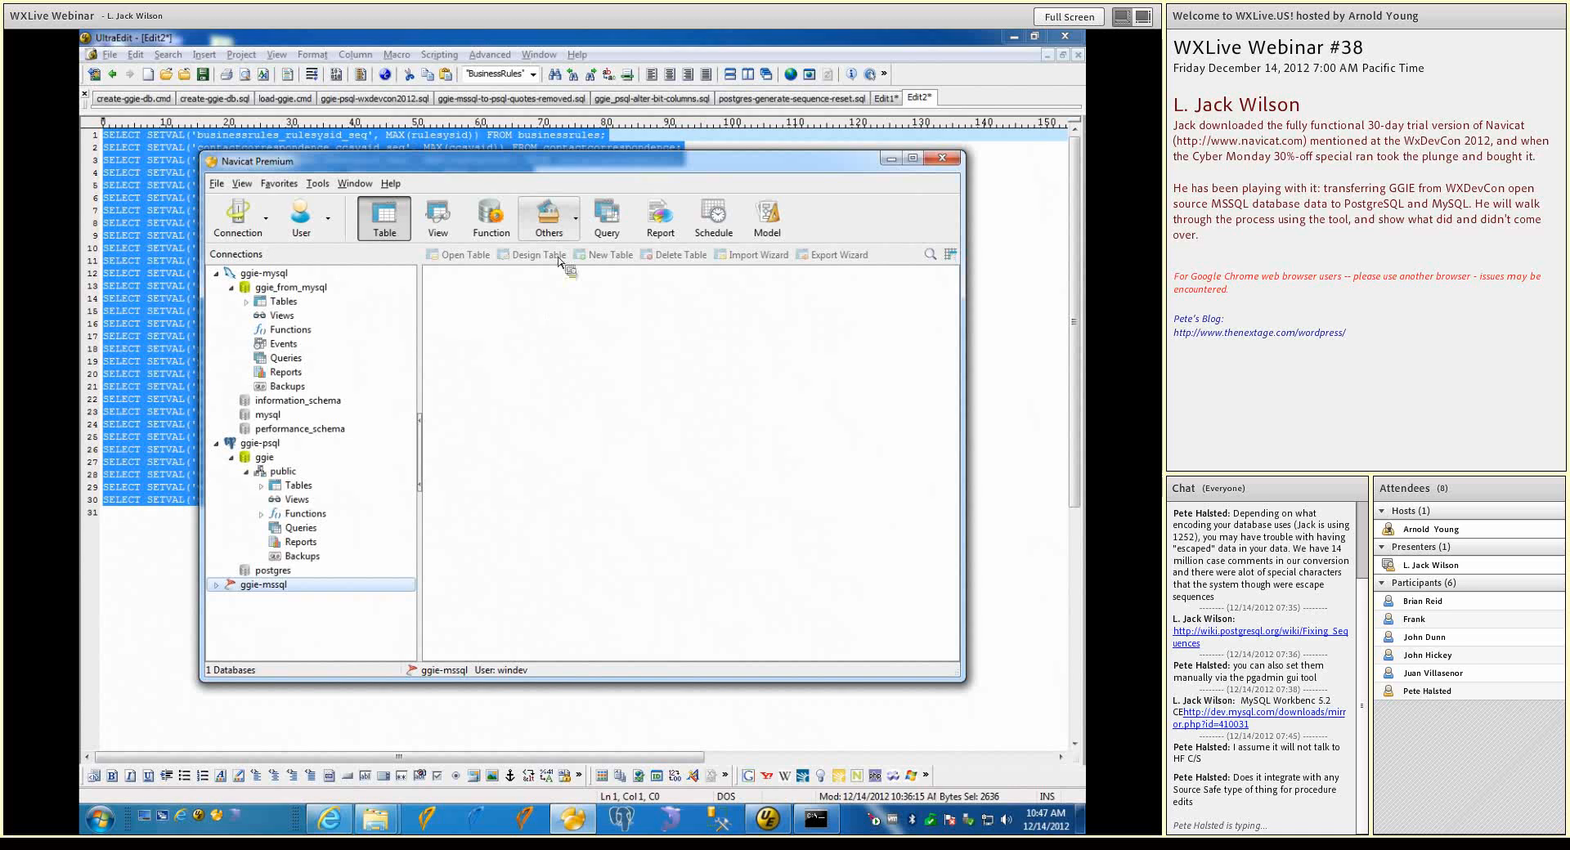
left_click(571, 233)
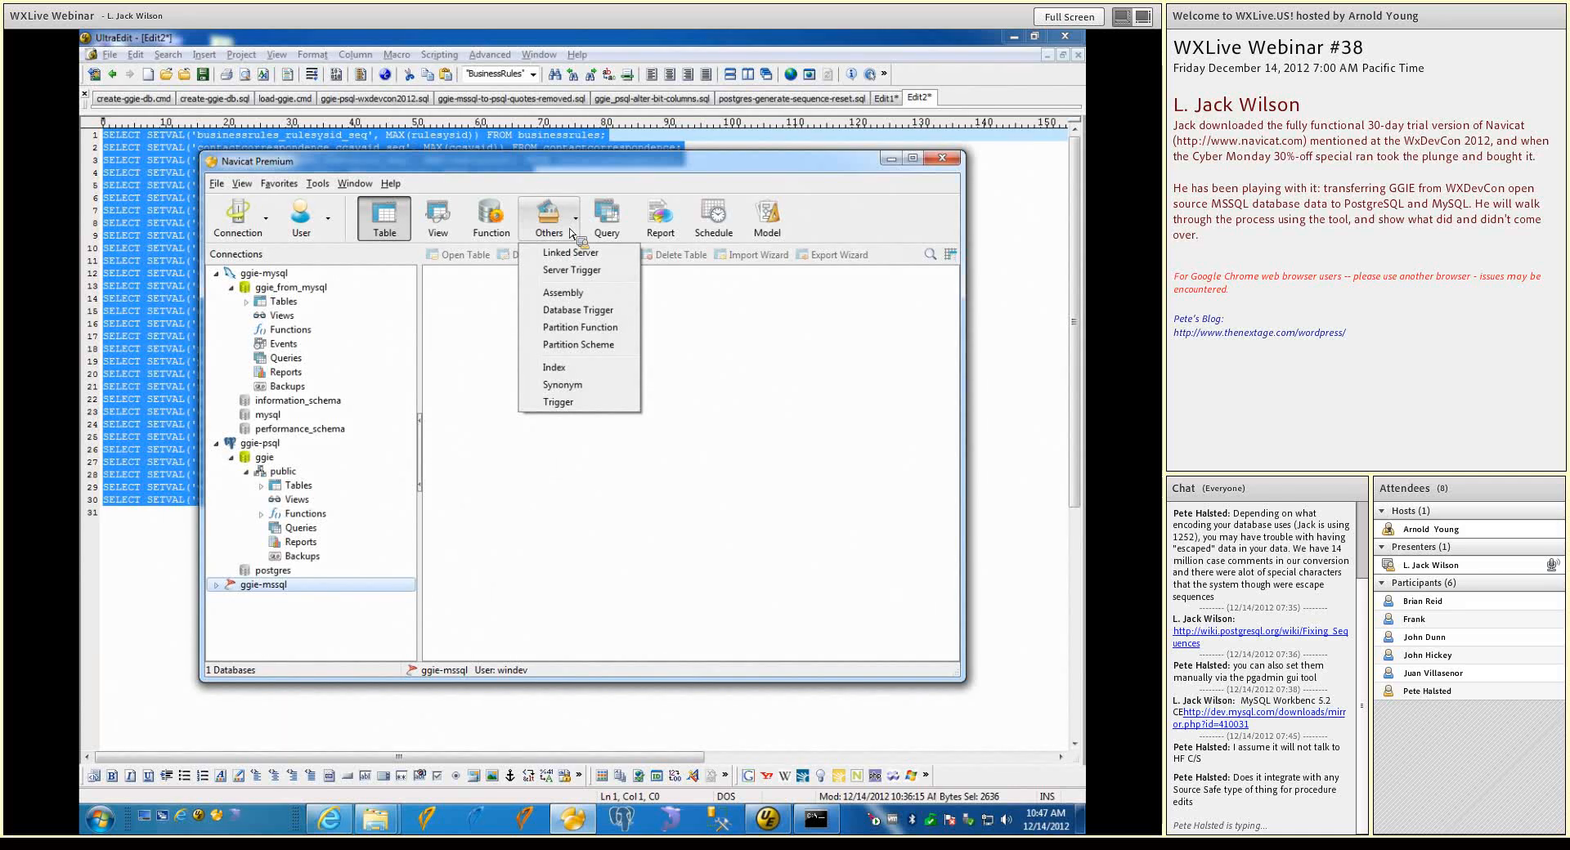
left_click(511, 193)
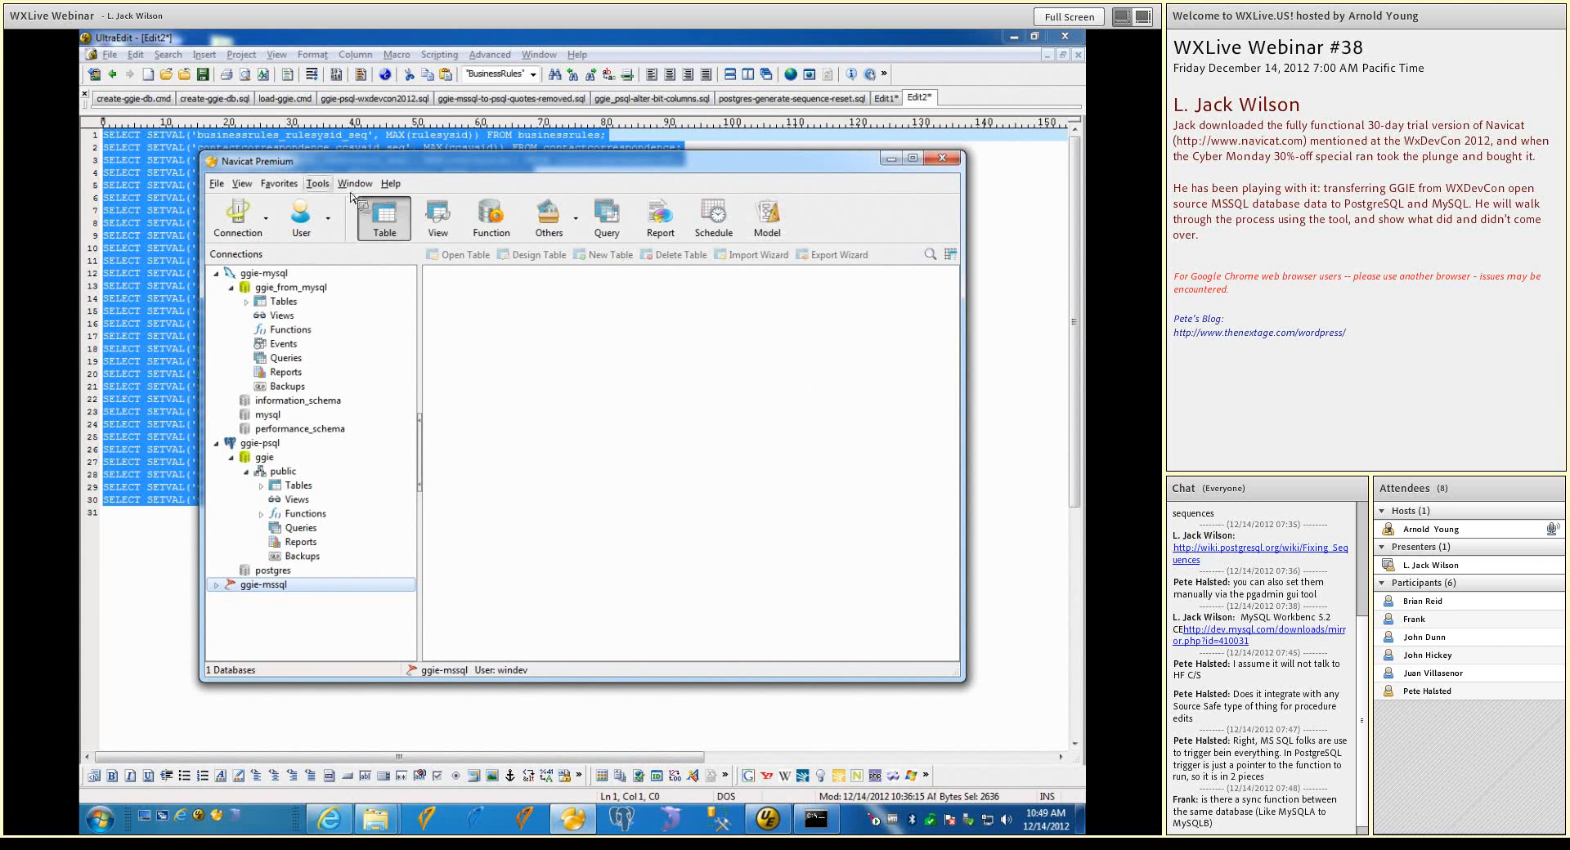
Check the available synchronization tools and expand the table list of the ggie_from_mysql database
left_click(318, 183)
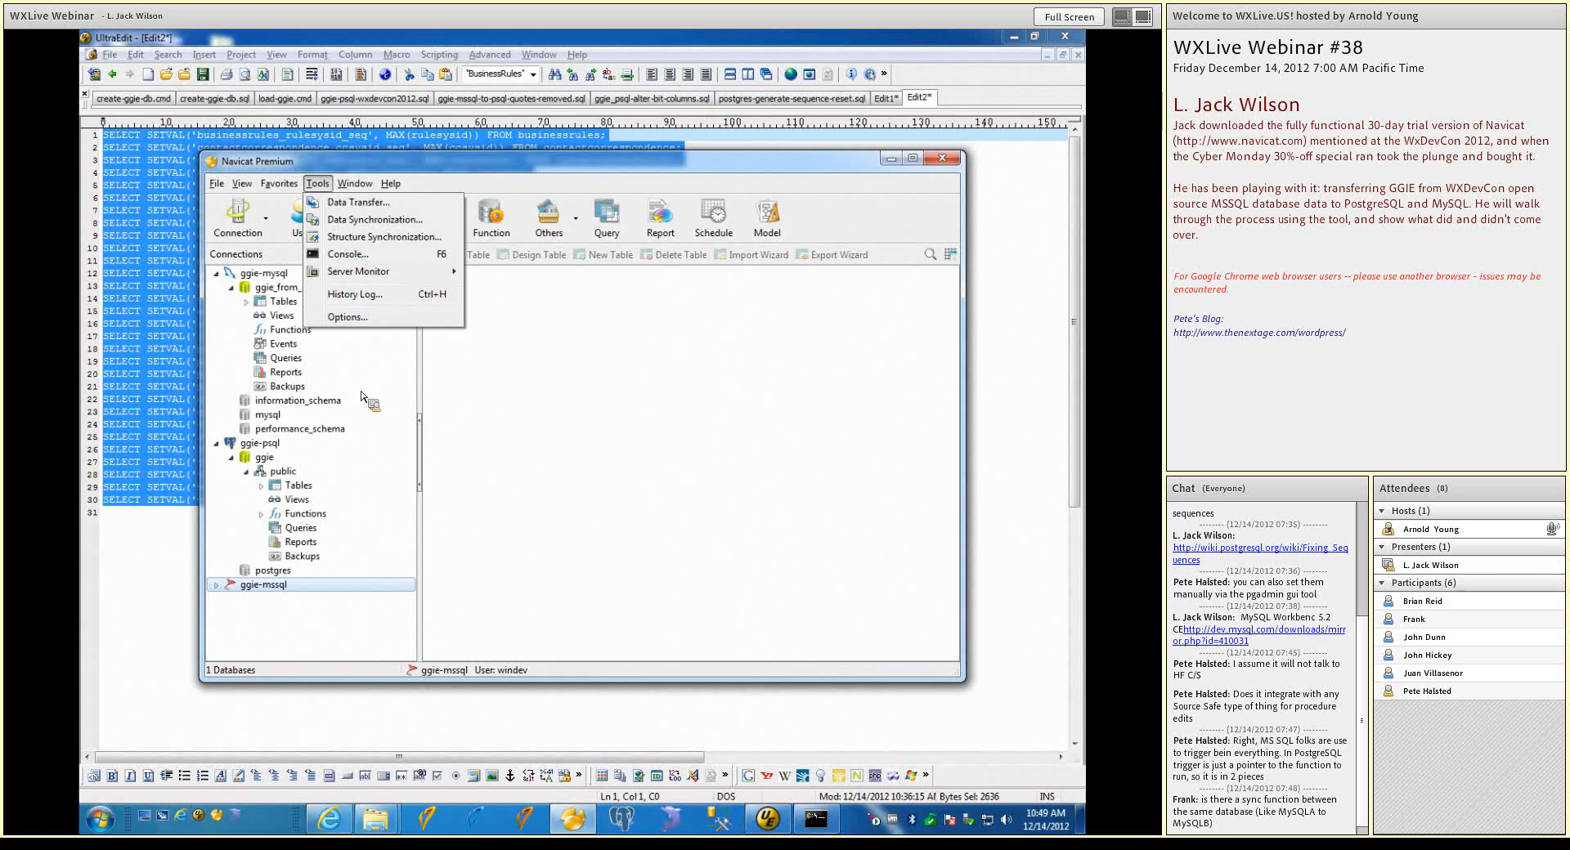
left_click(354, 458)
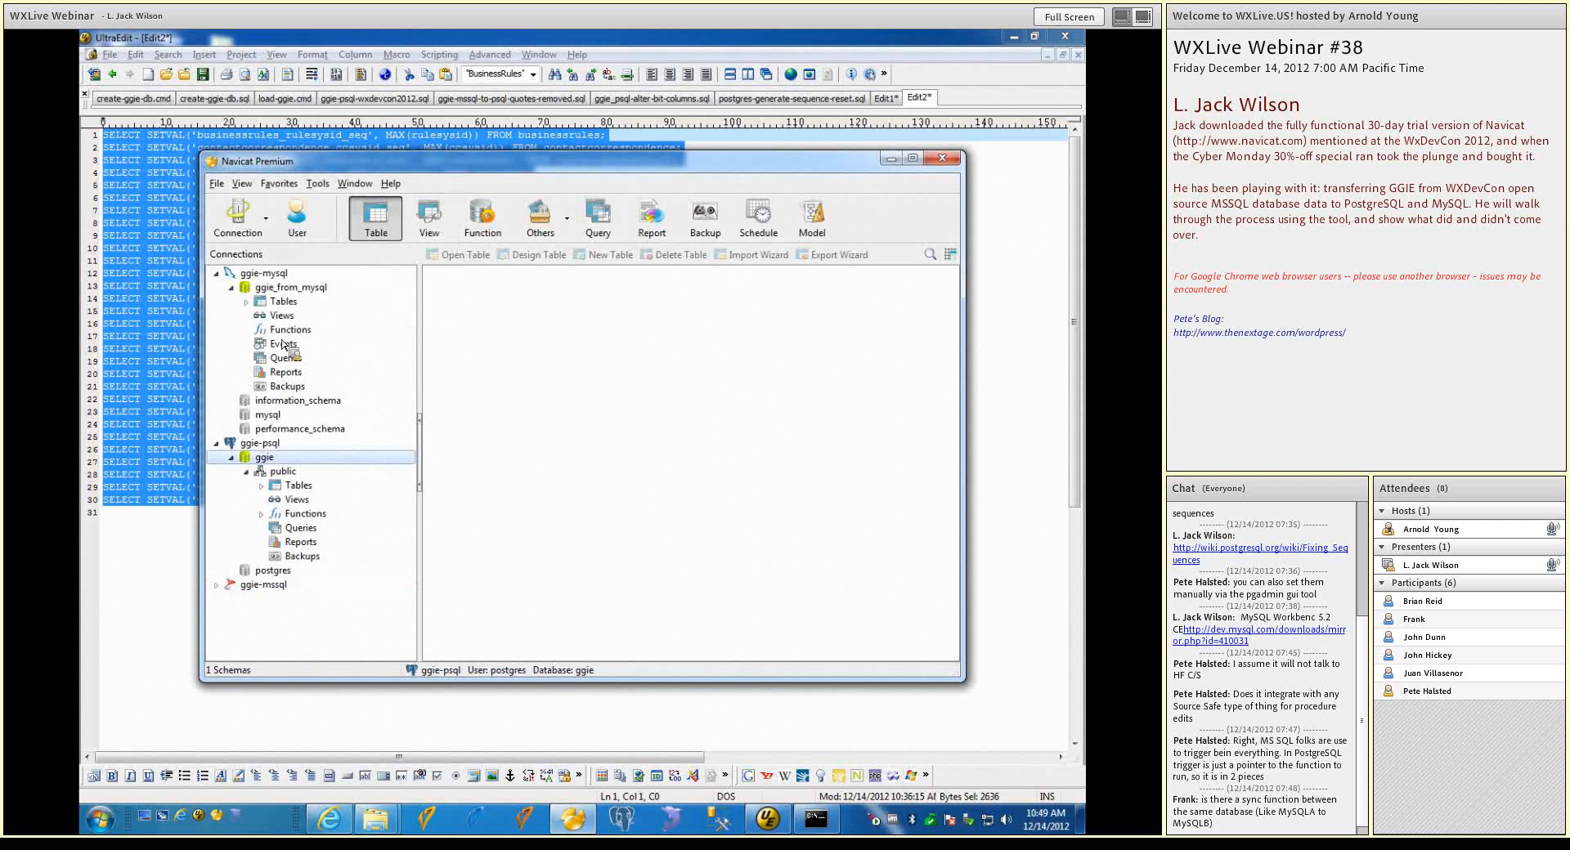
double_click(260, 303)
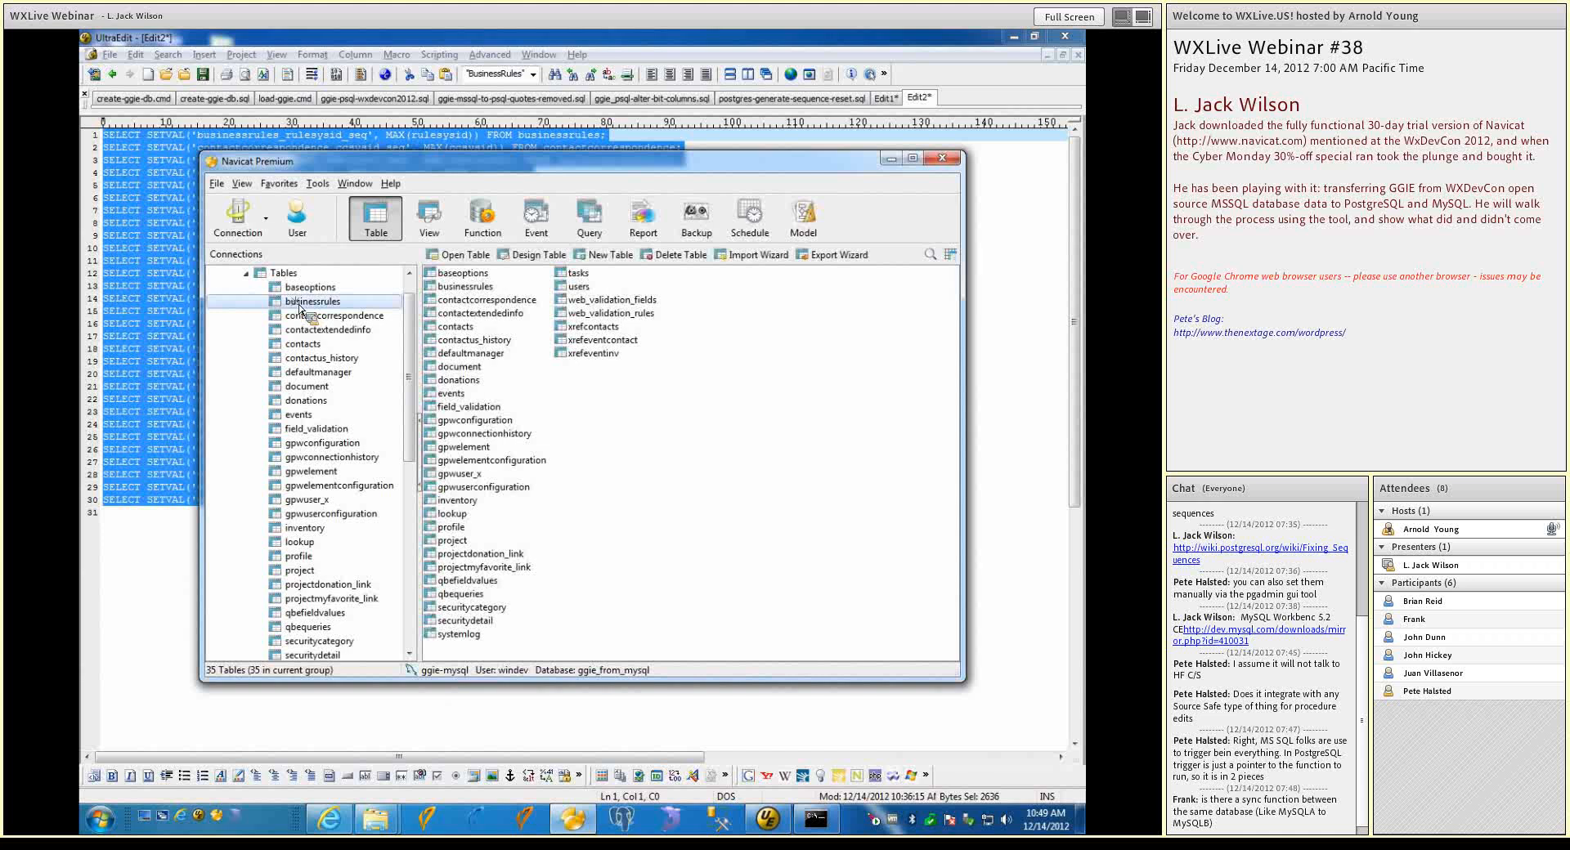
View the records of the businessrules table in ggie_from_mysql and check which operations are offered for that table
double_click(311, 302)
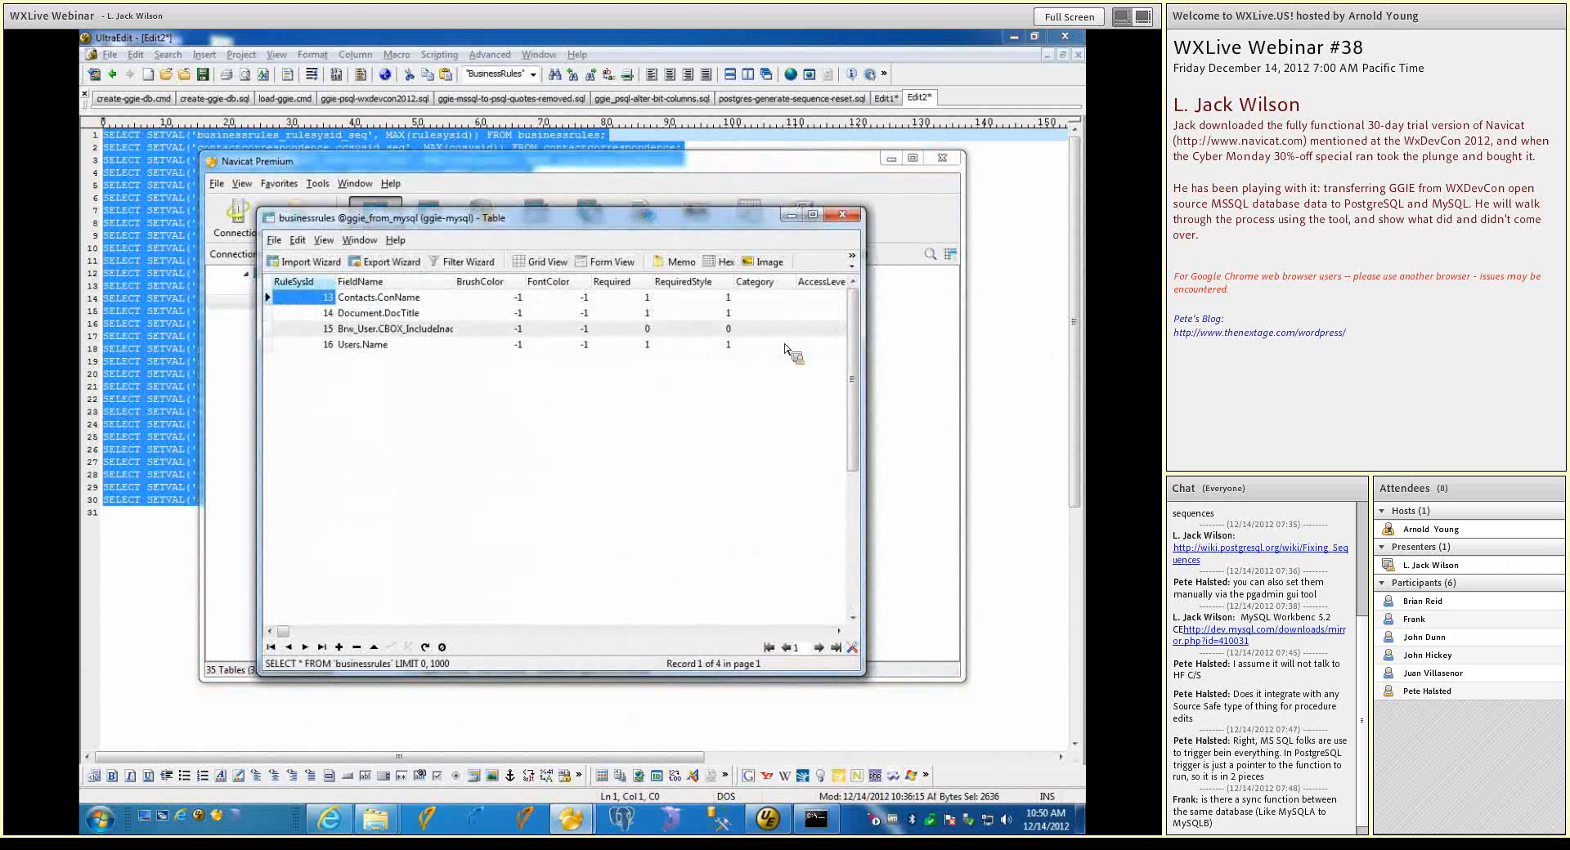
left_click(843, 215)
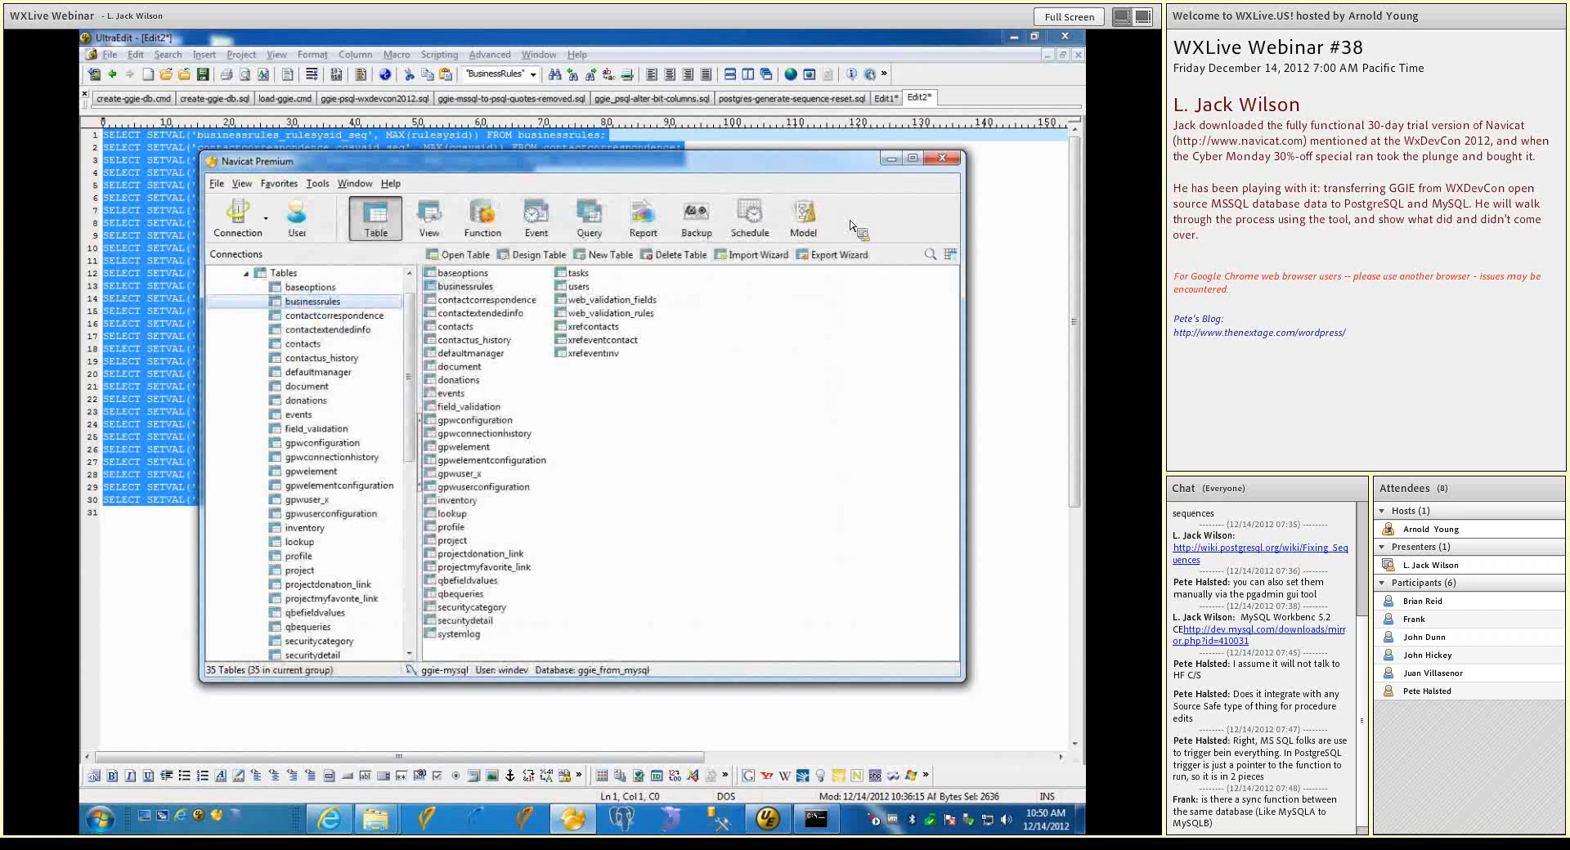
right_click(347, 309)
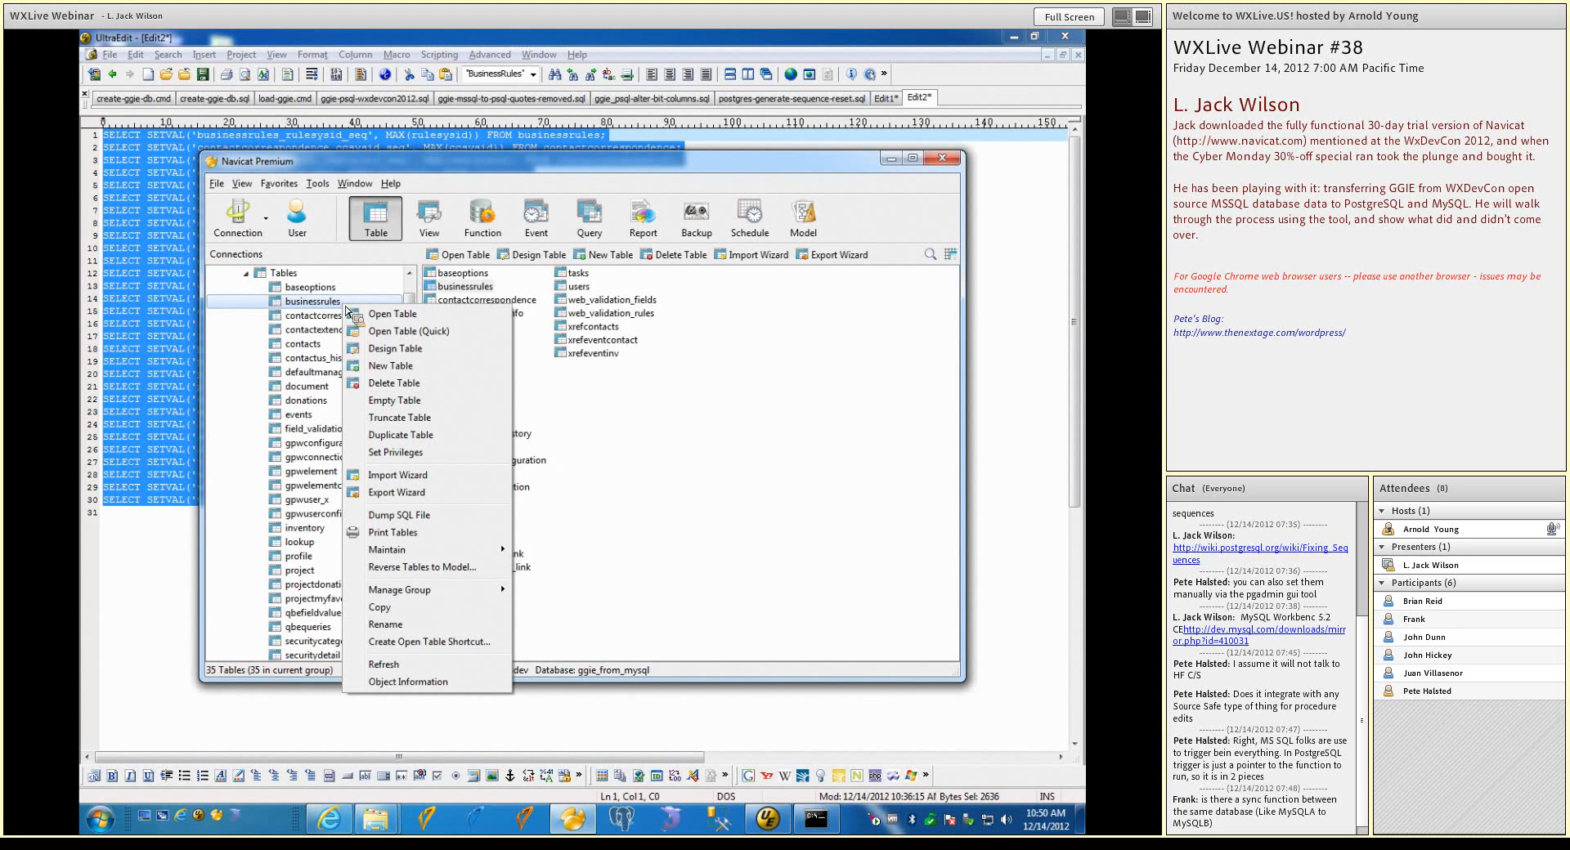
left_click(337, 284)
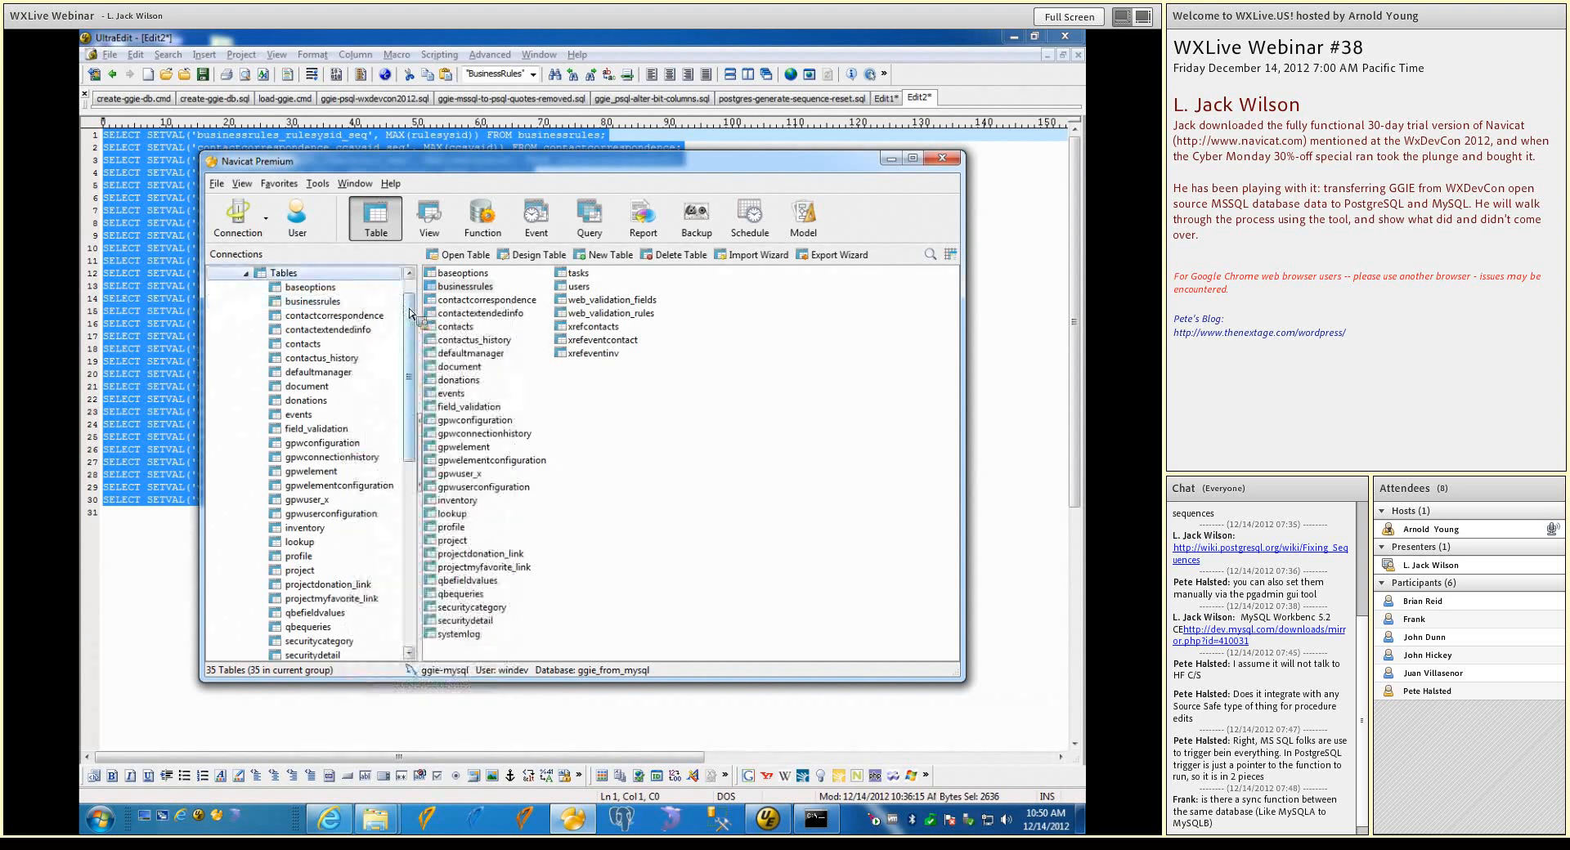
Check which commands are available for the ggie_from_mysql database and the ggie-mysql connection, including the general tools and view options
scroll(335, 287, "up", 1)
right_click(320, 291)
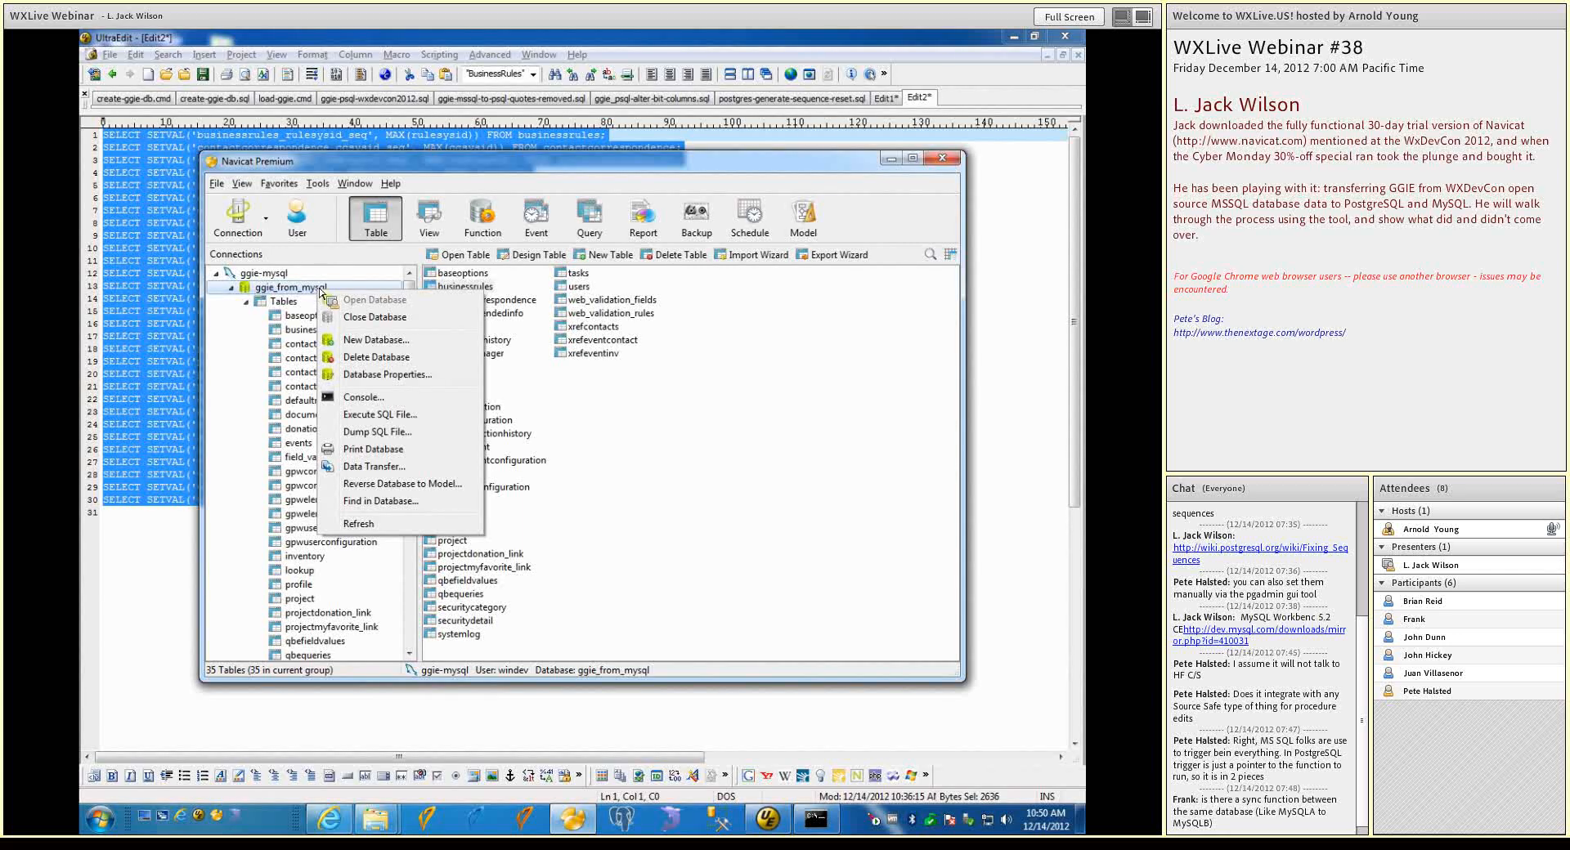
left_click(285, 278)
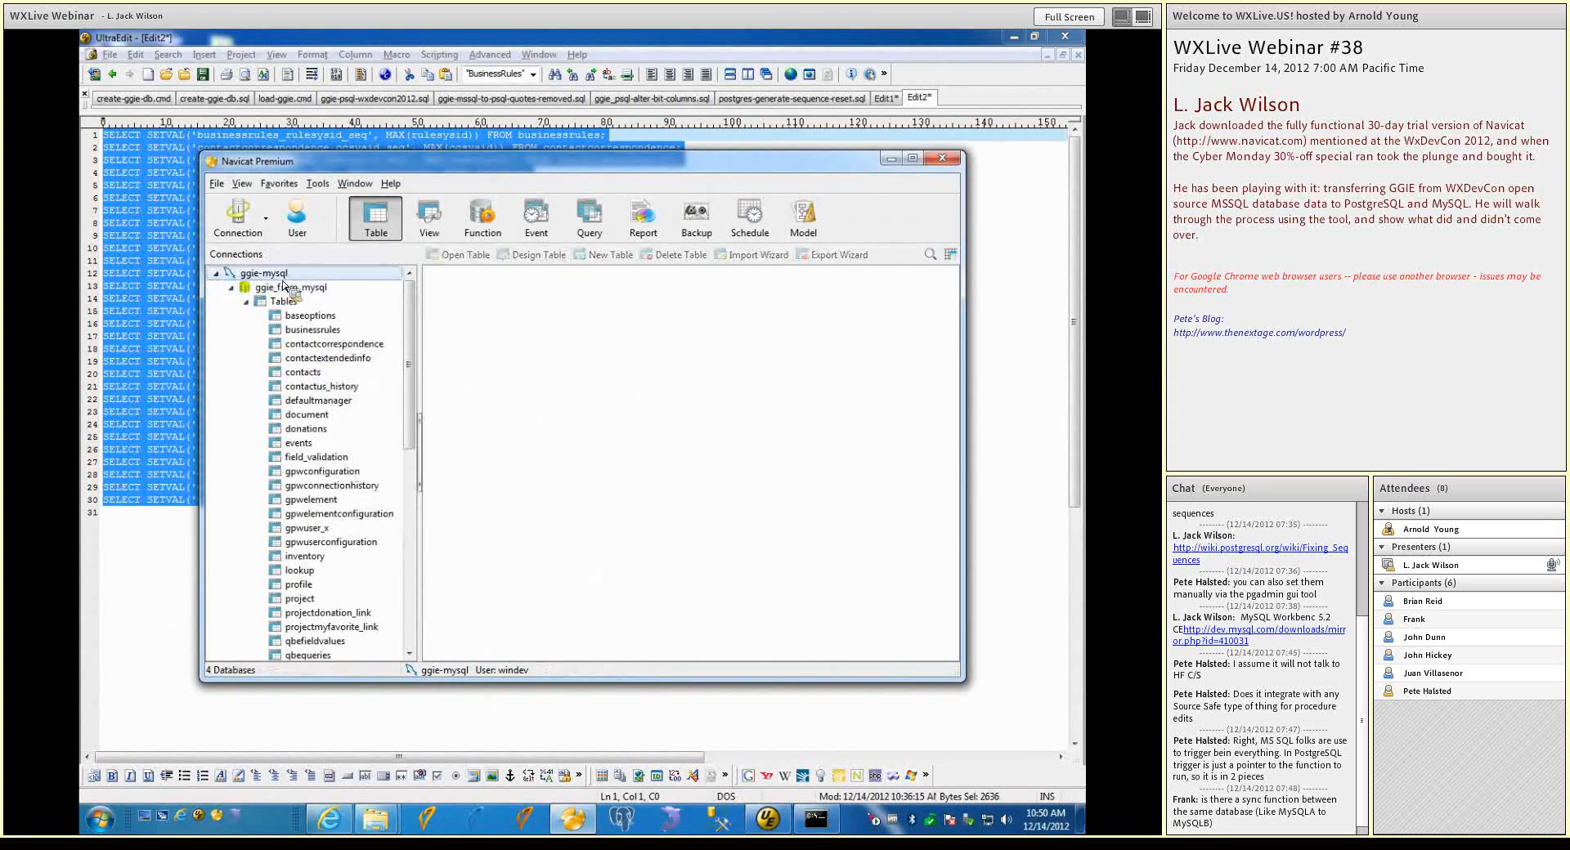
right_click(284, 282)
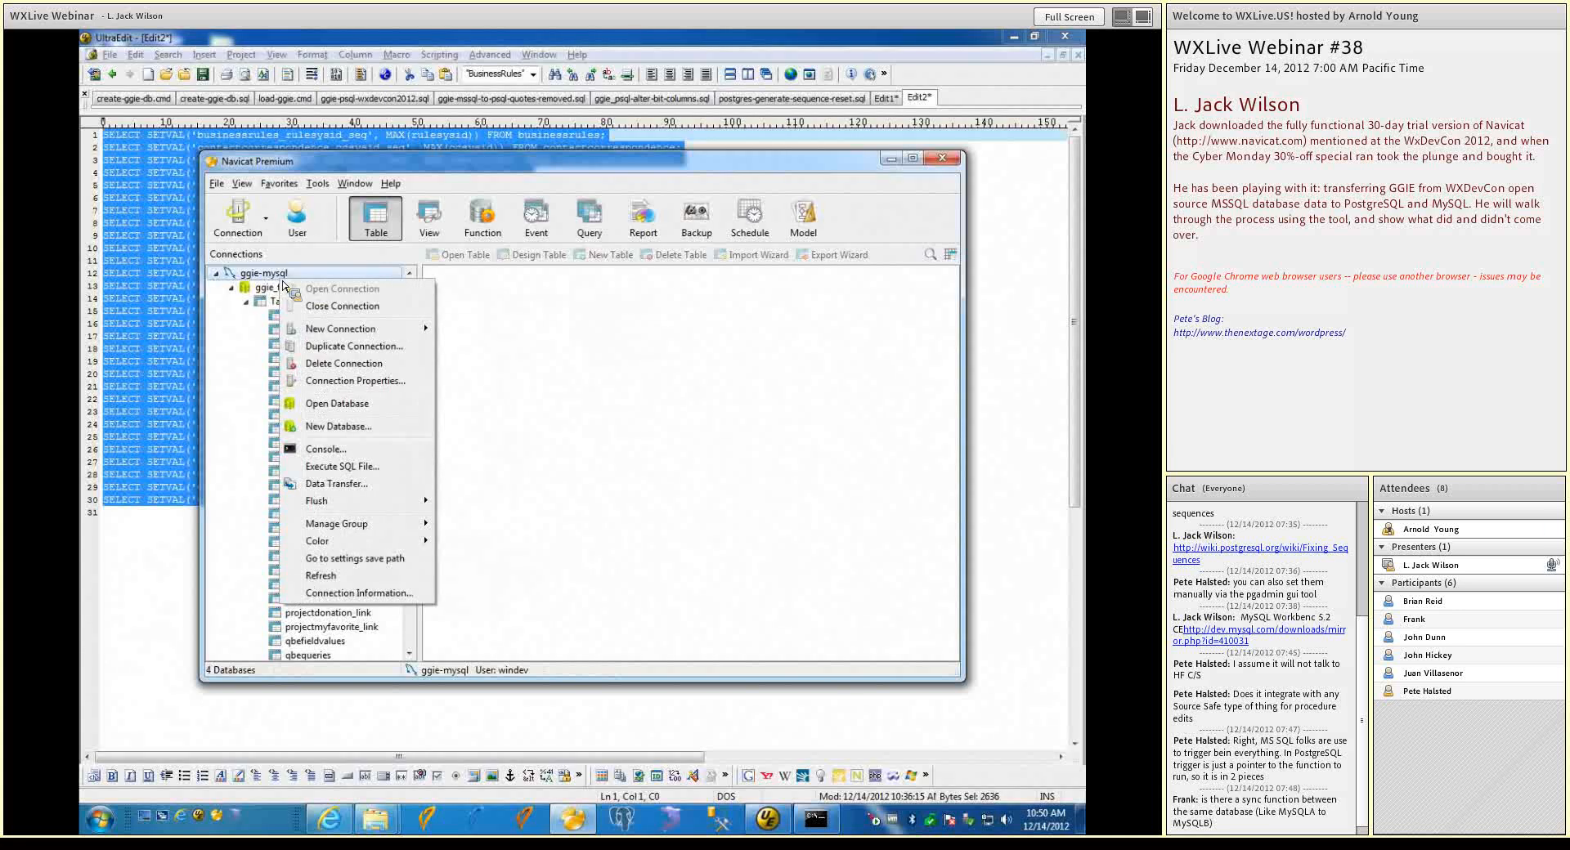
left_click(274, 289)
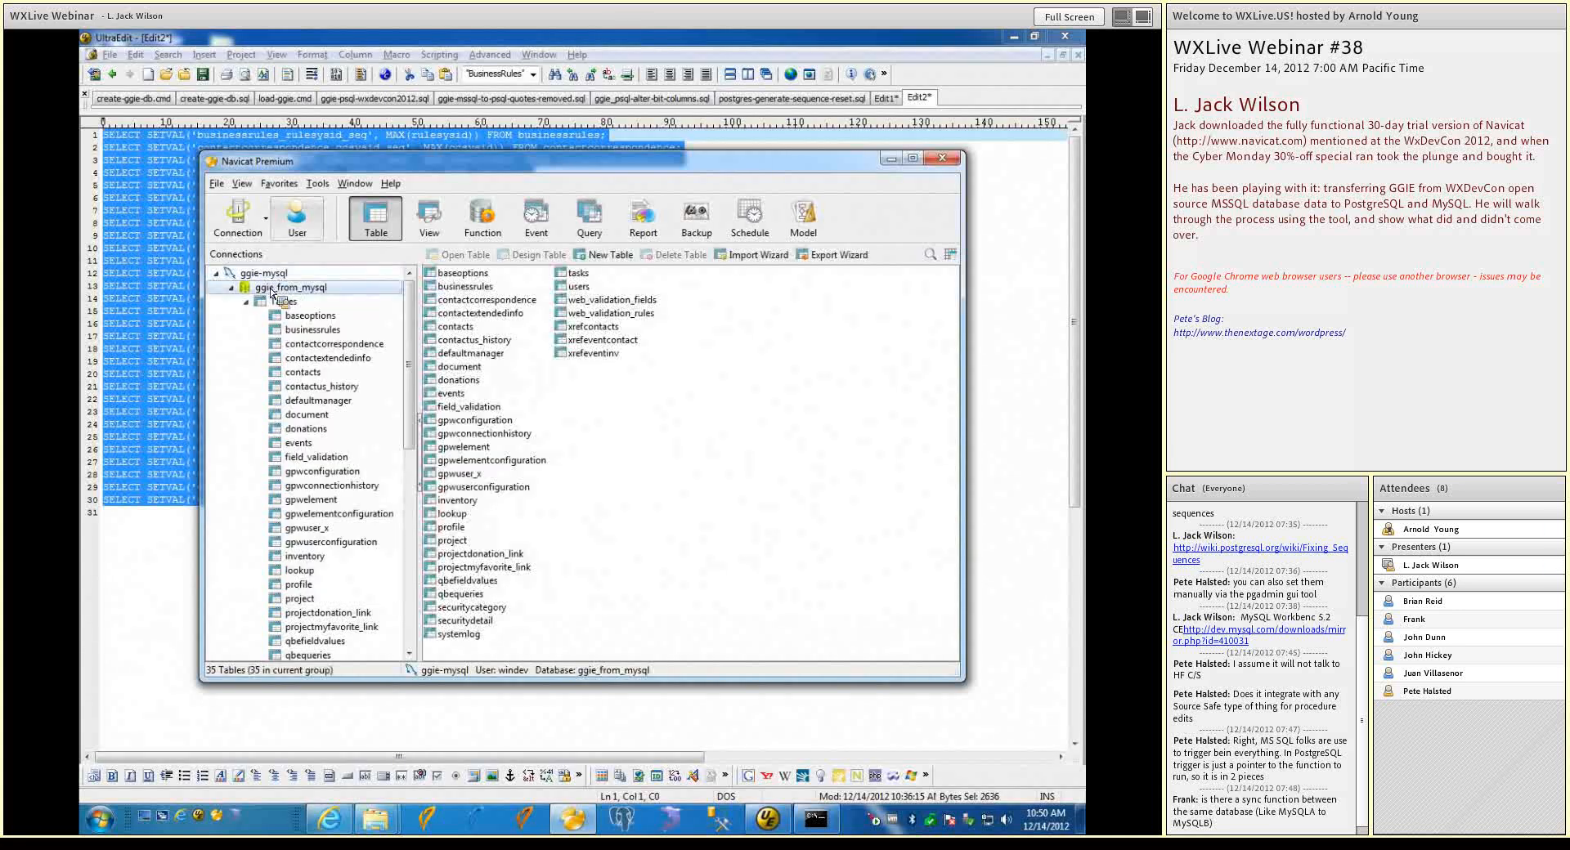
left_click(318, 184)
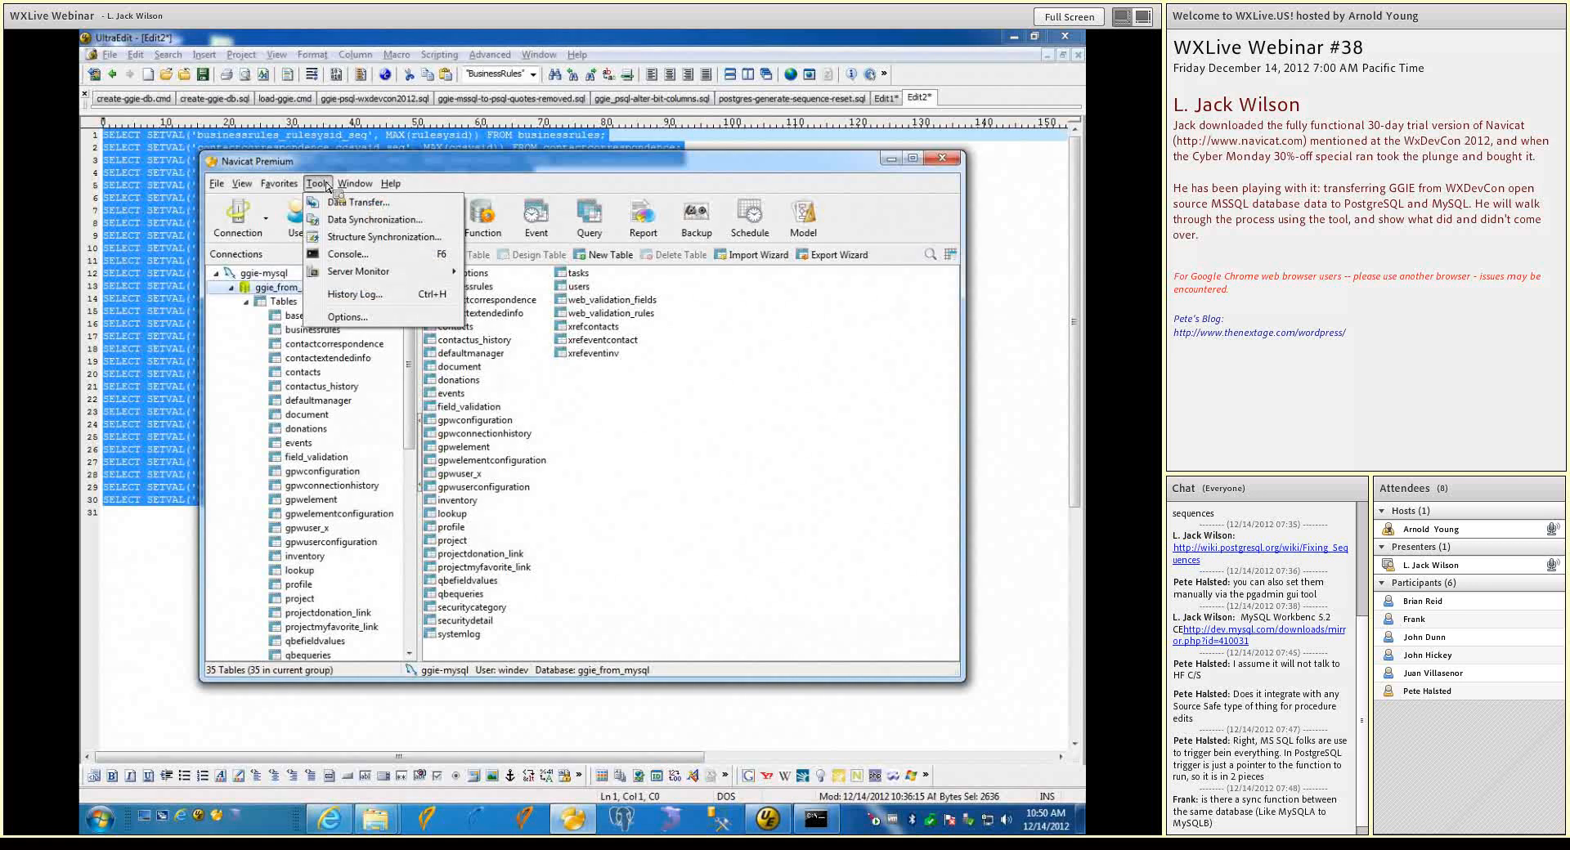
mouse_move(254, 190)
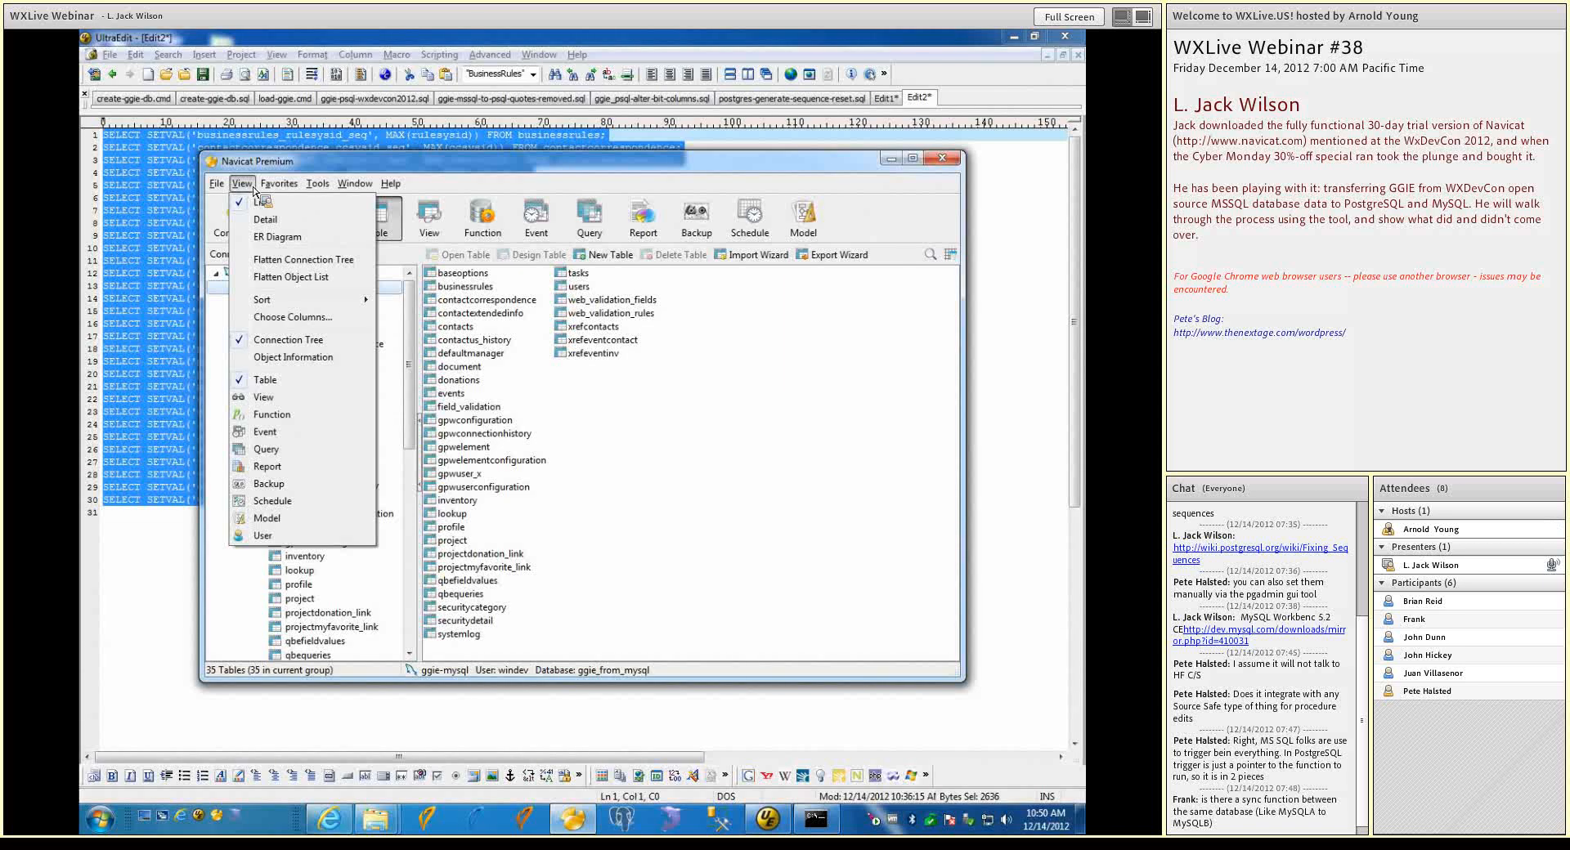
left_click(685, 214)
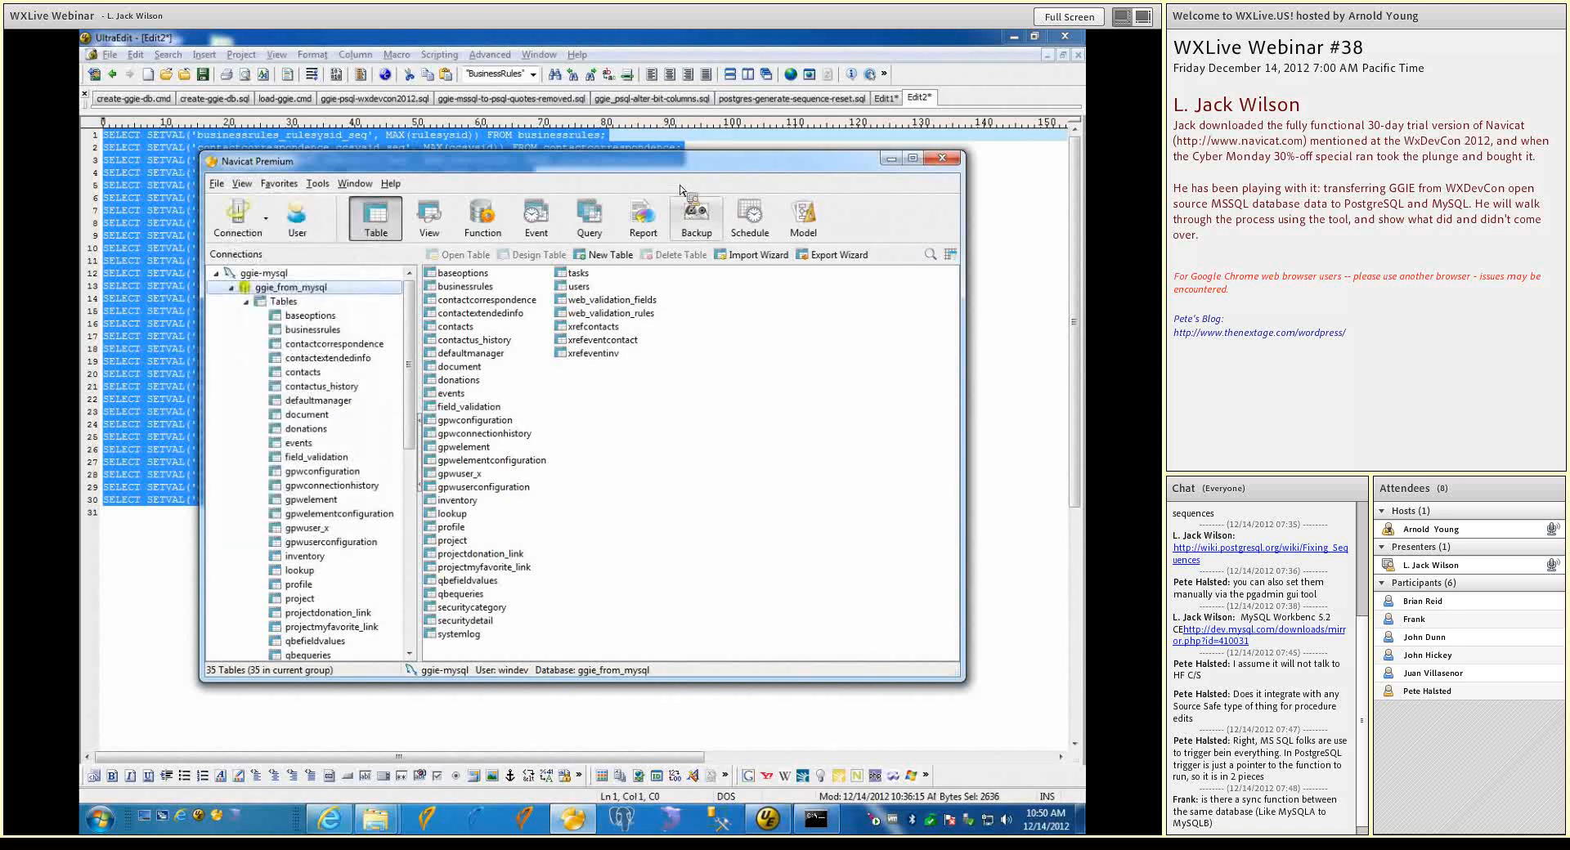
Back up all tables of the ggie_from_mysql database with the comment "test"
left_click(703, 219)
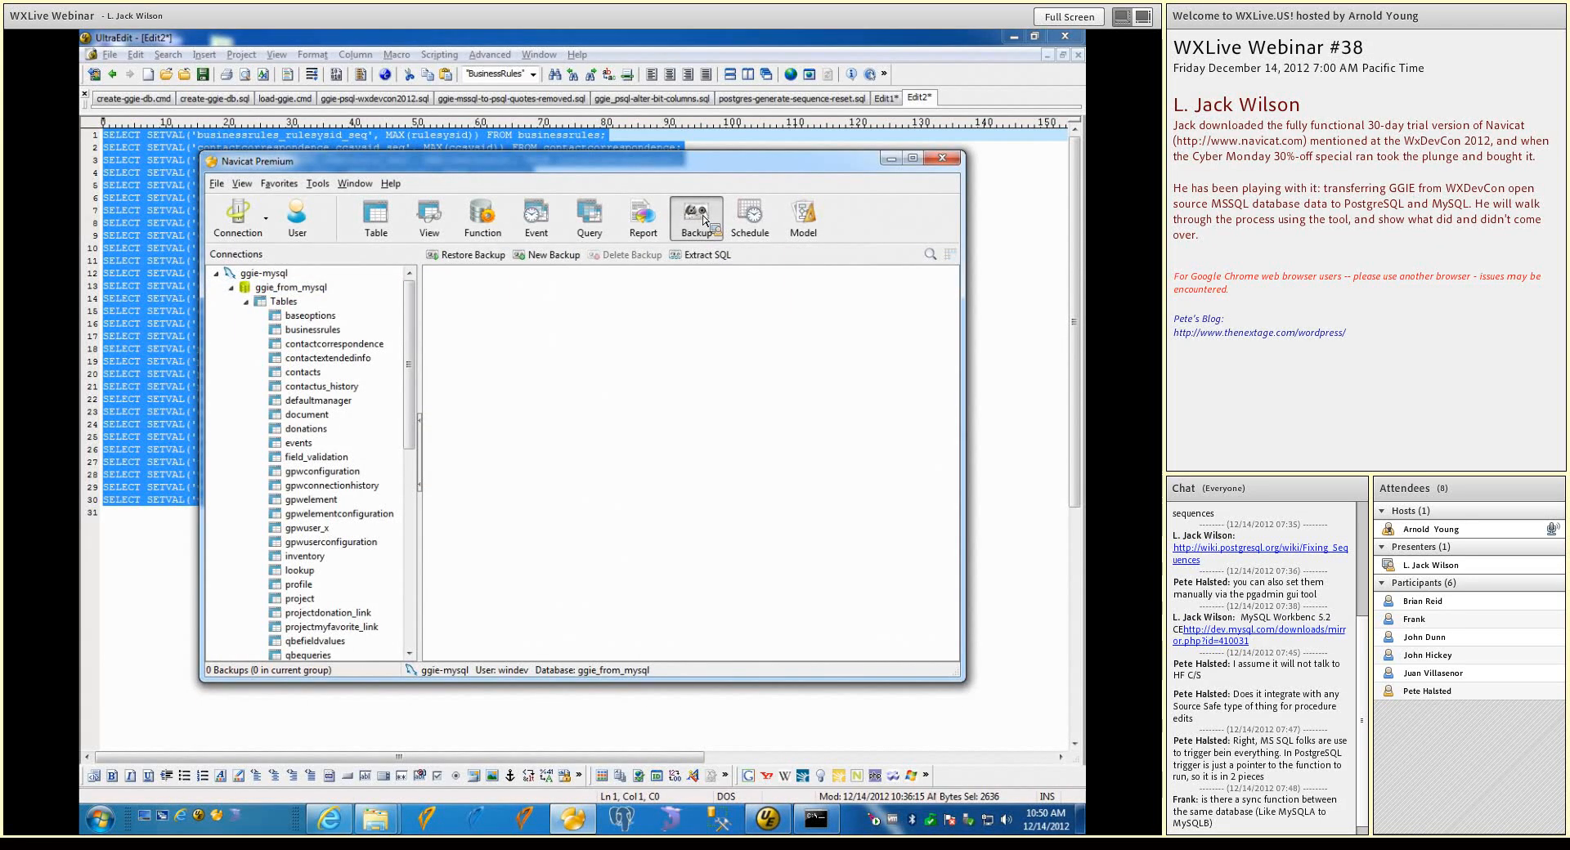
left_click(547, 268)
type("test")
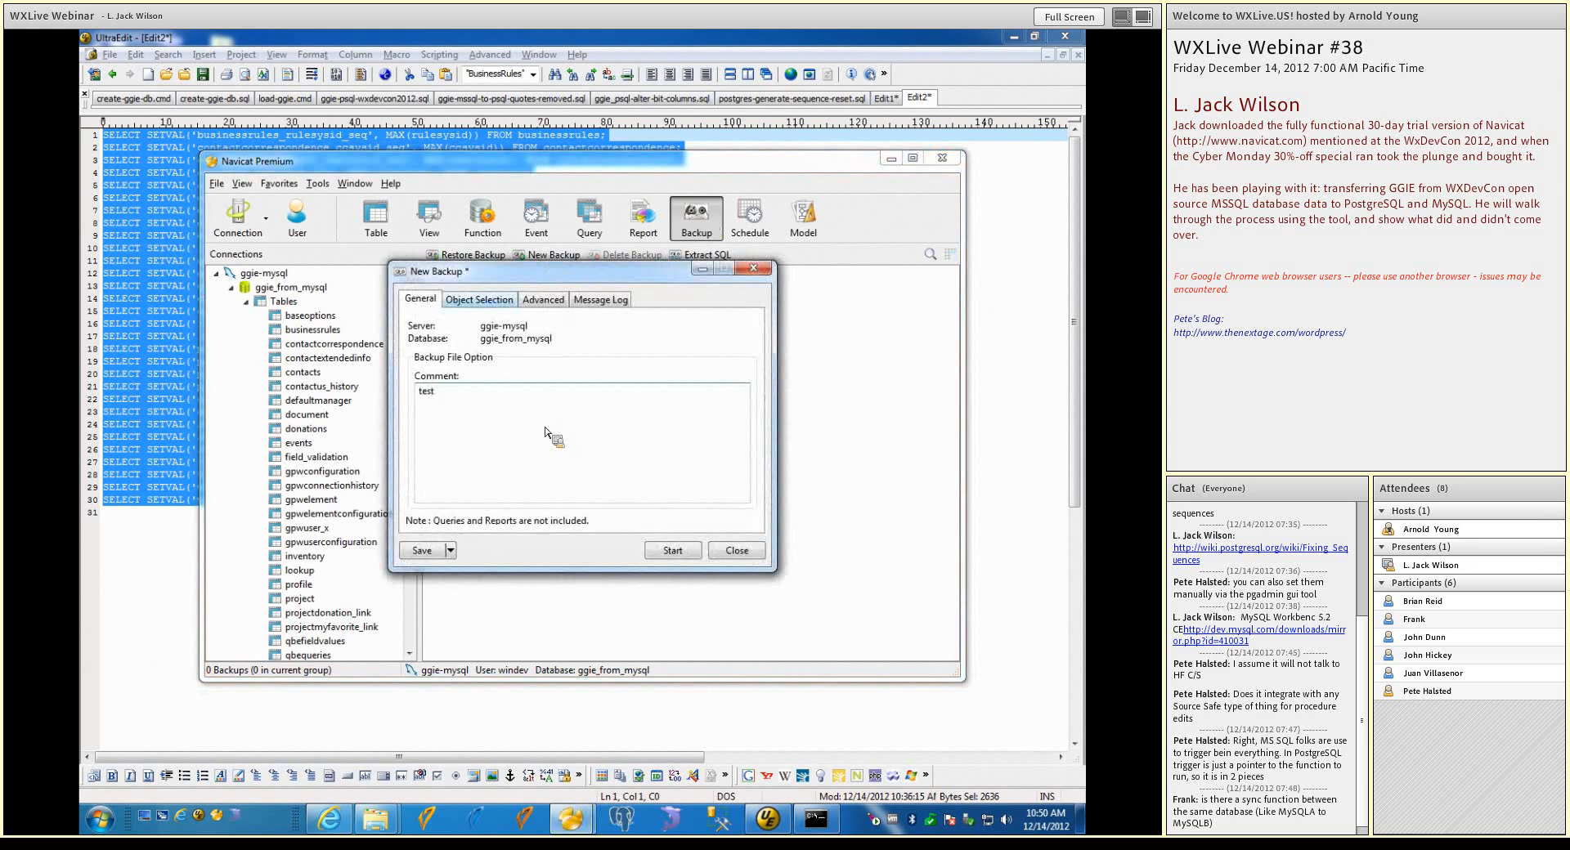
left_click(489, 301)
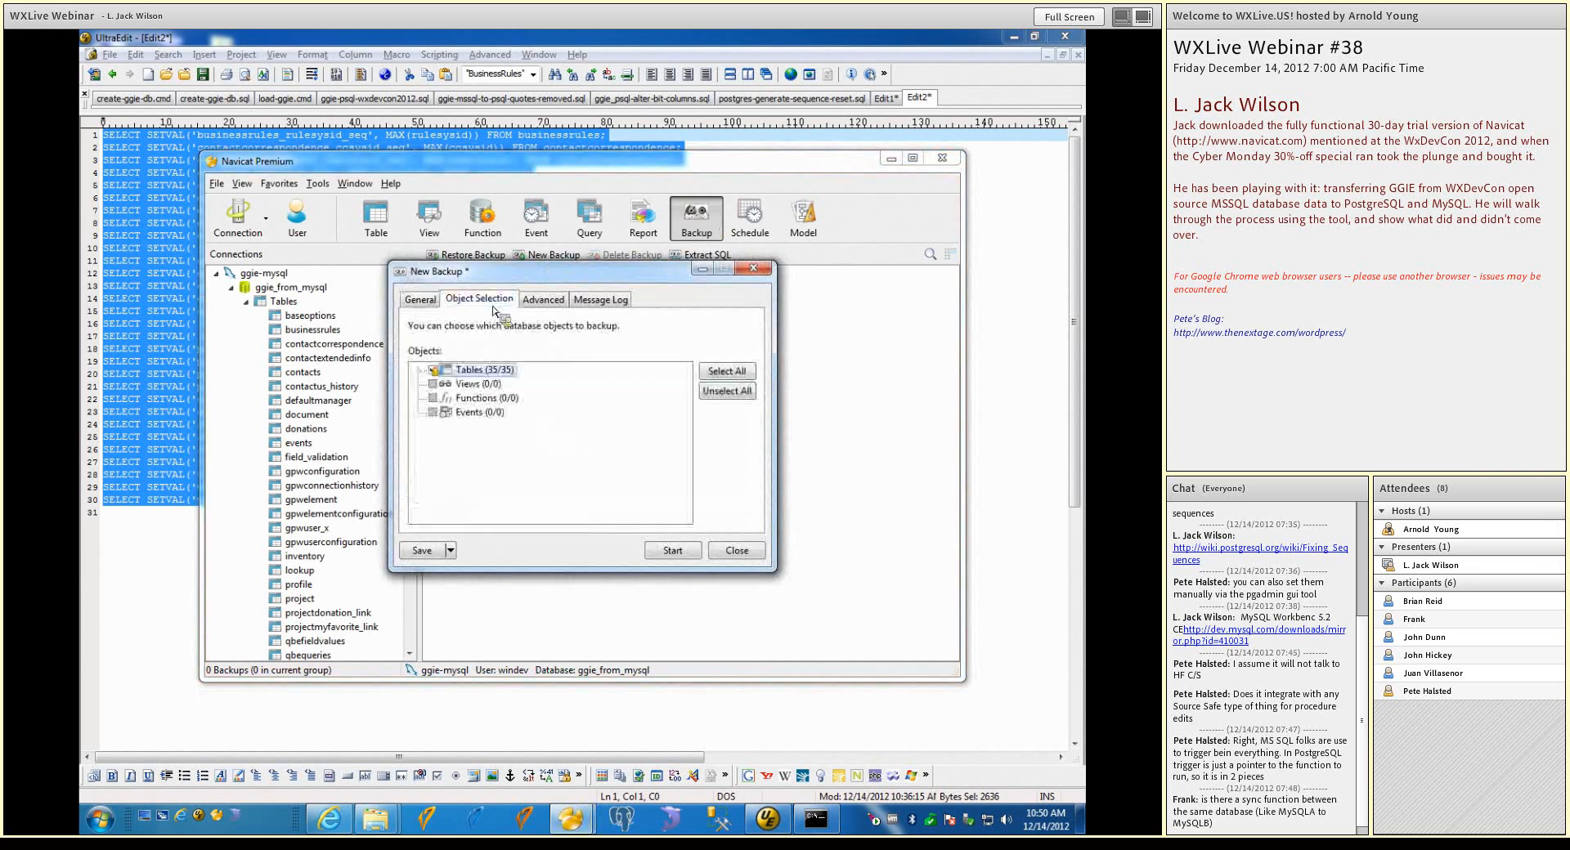
left_click(602, 300)
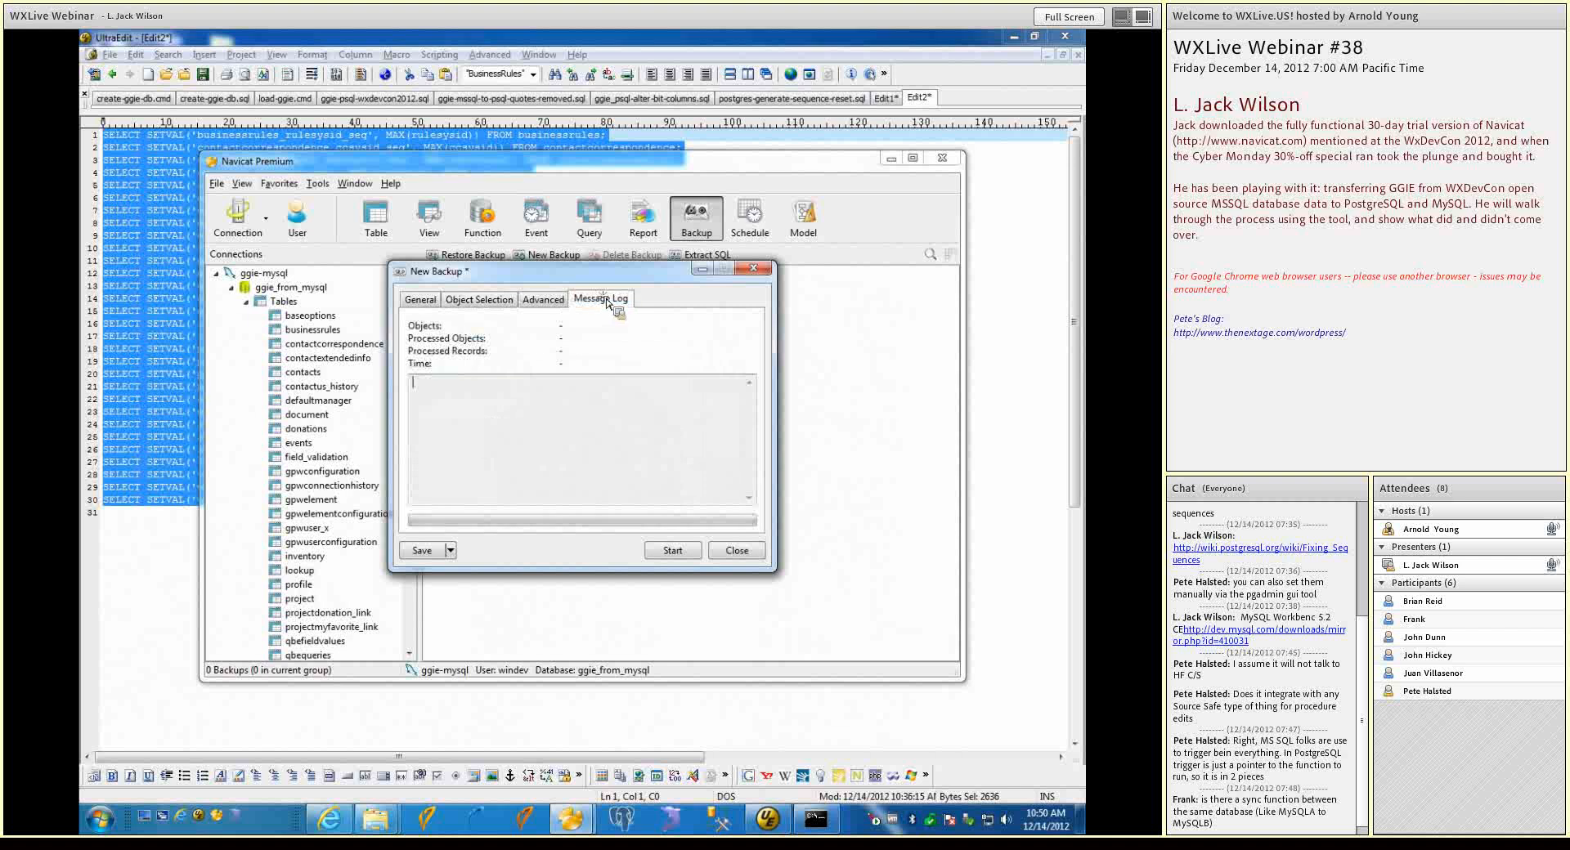
left_click(543, 300)
left_click(489, 299)
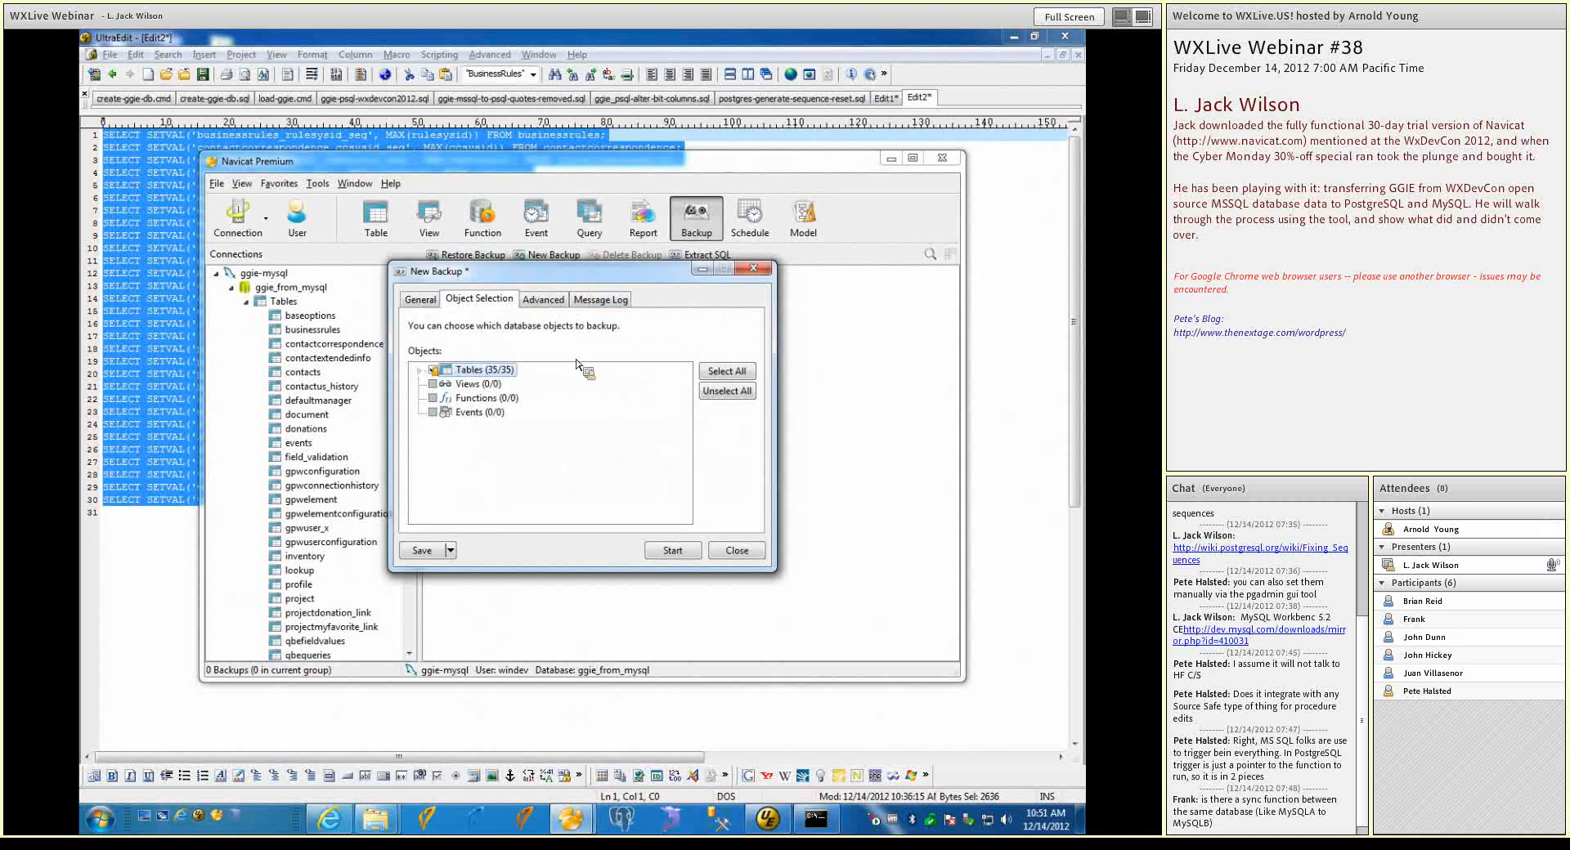
left_click(421, 299)
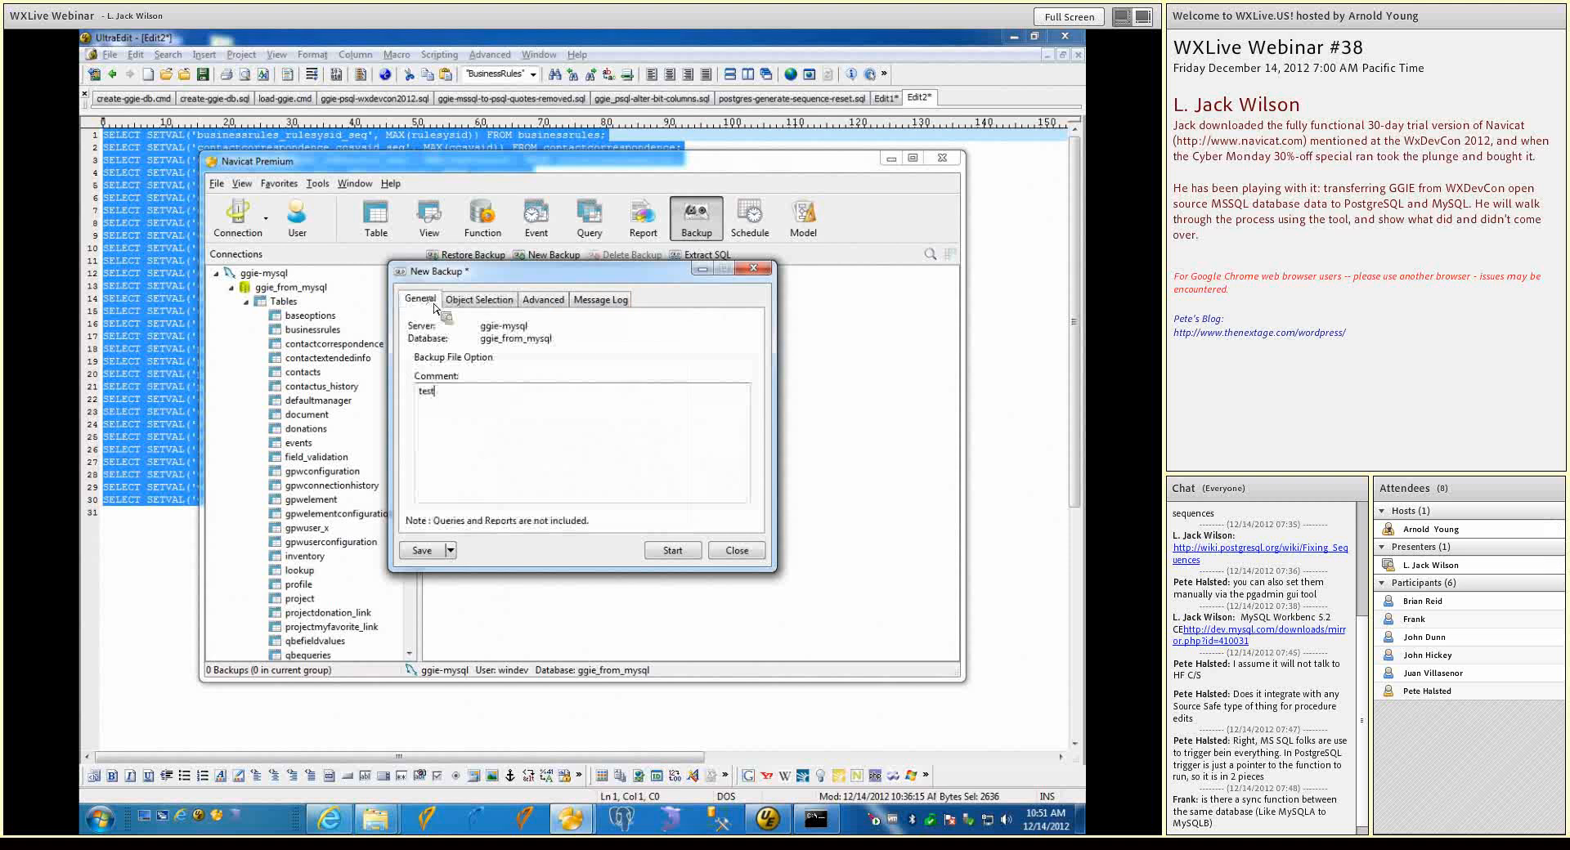
left_click(671, 552)
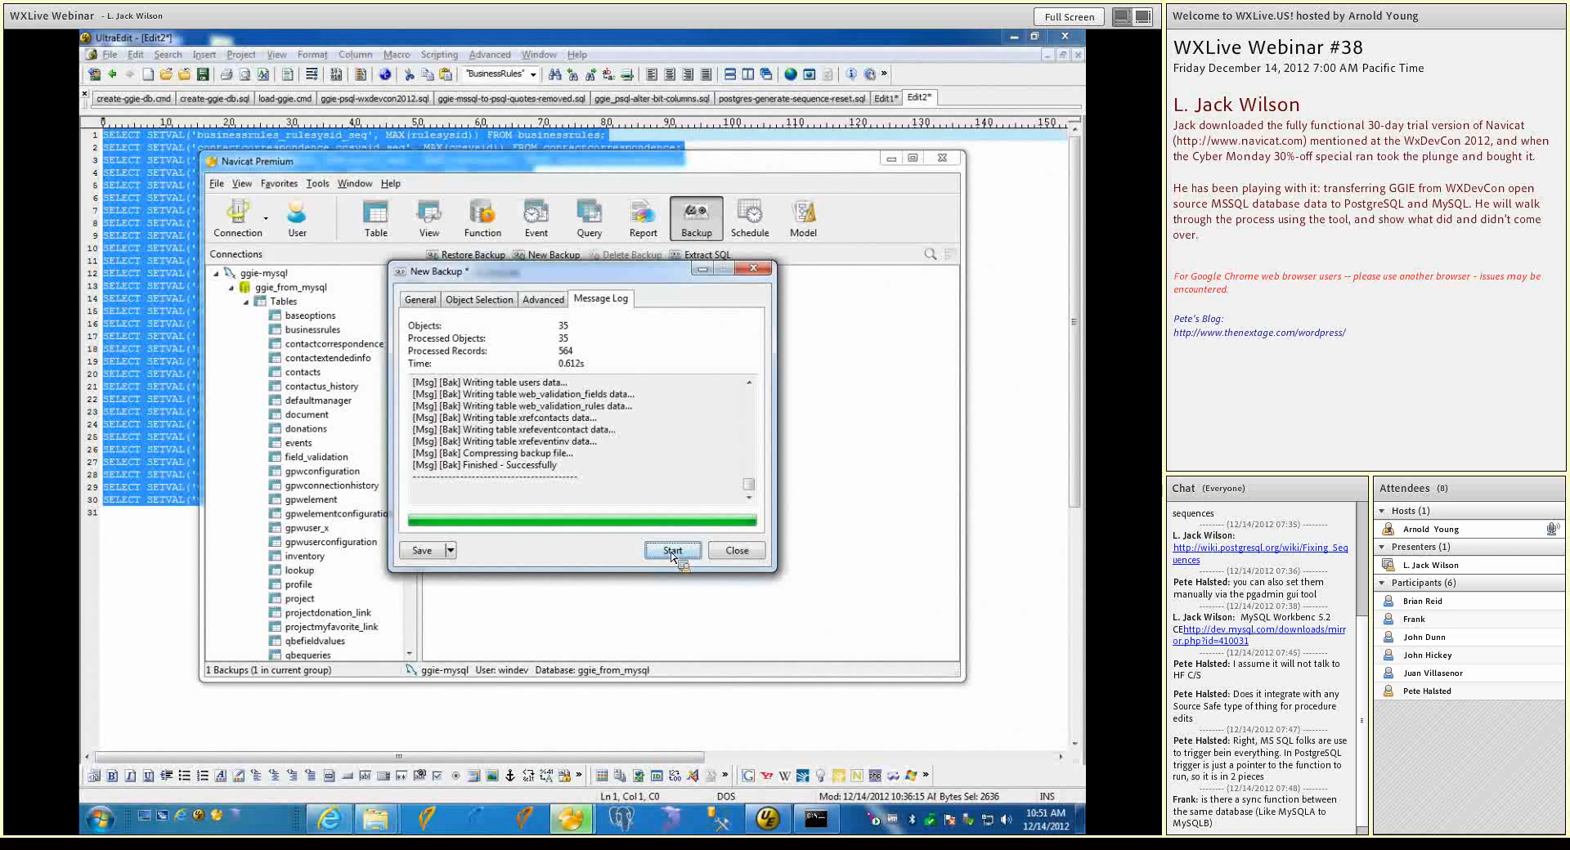
Review the finished backup's comment, object selection, advanced options and message log, and close it without saving the profile
left_click(419, 301)
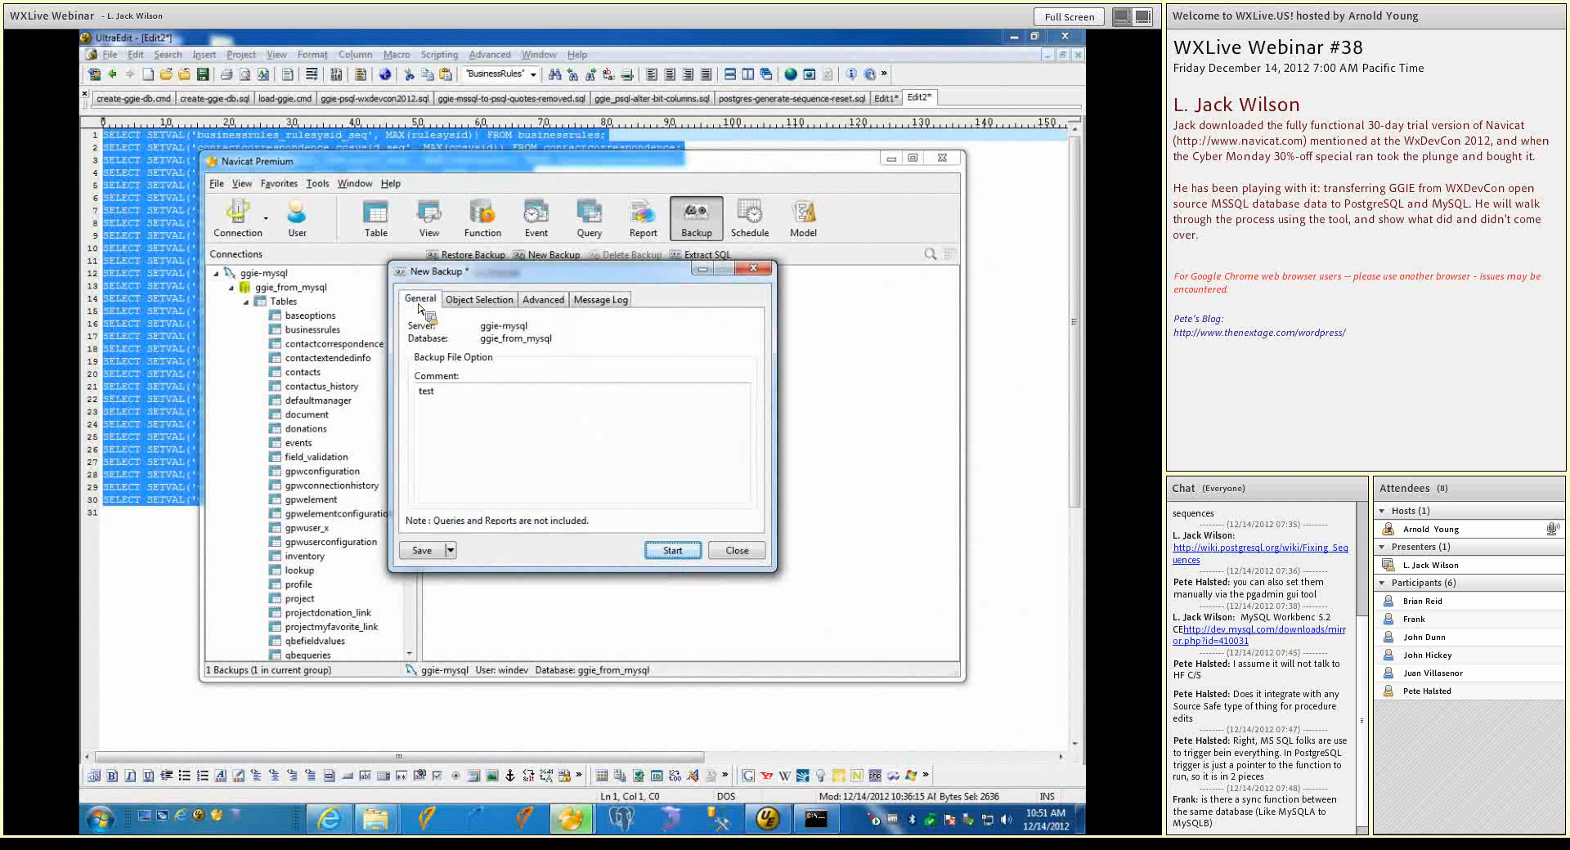
left_click(498, 302)
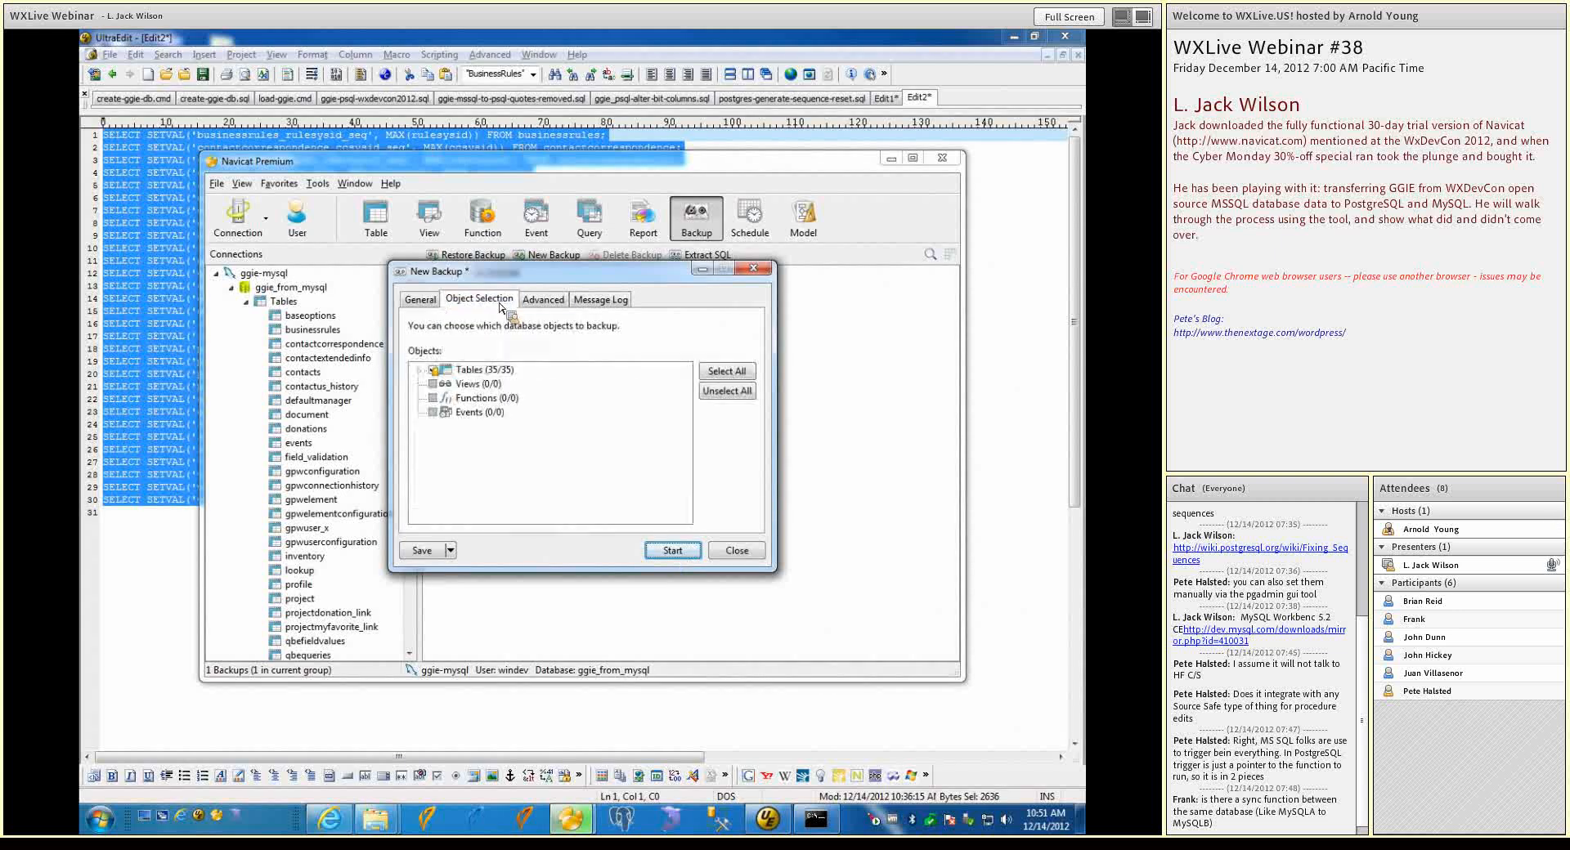
left_click(543, 301)
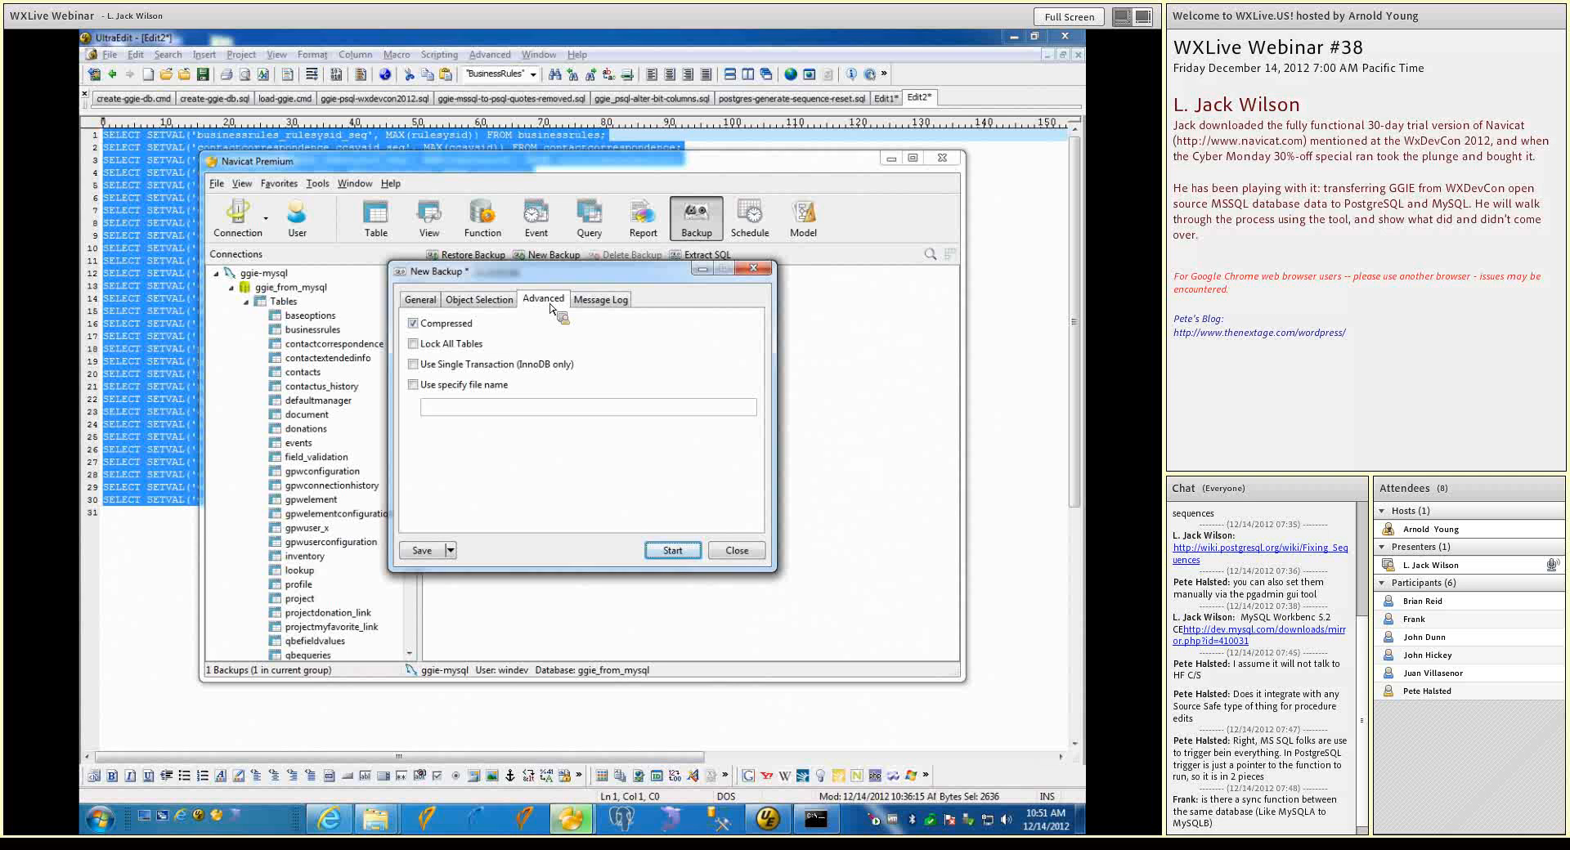
left_click(598, 300)
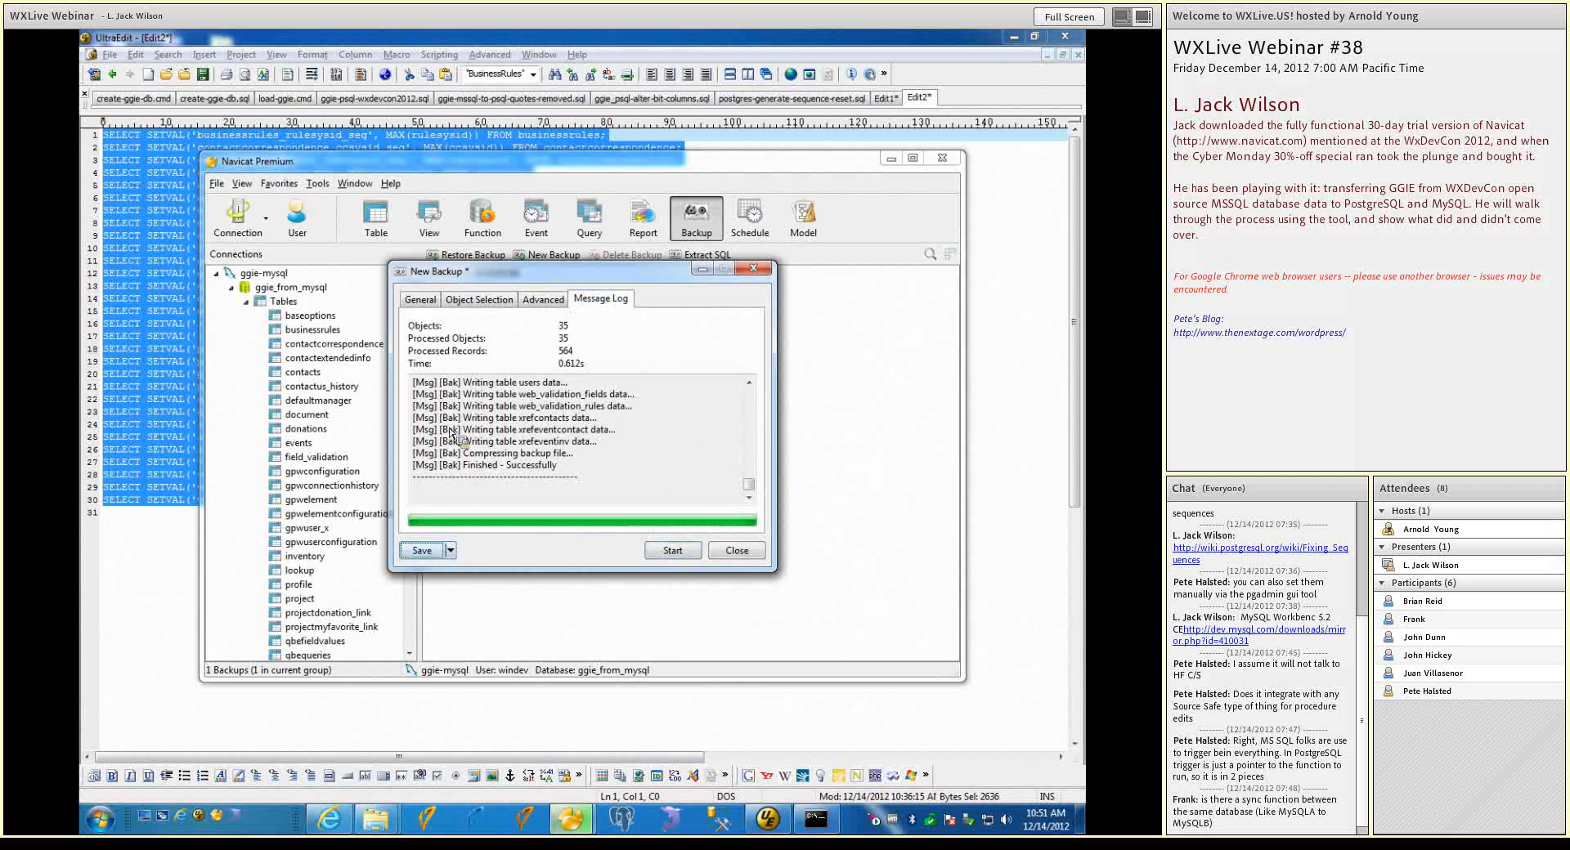
left_click(426, 307)
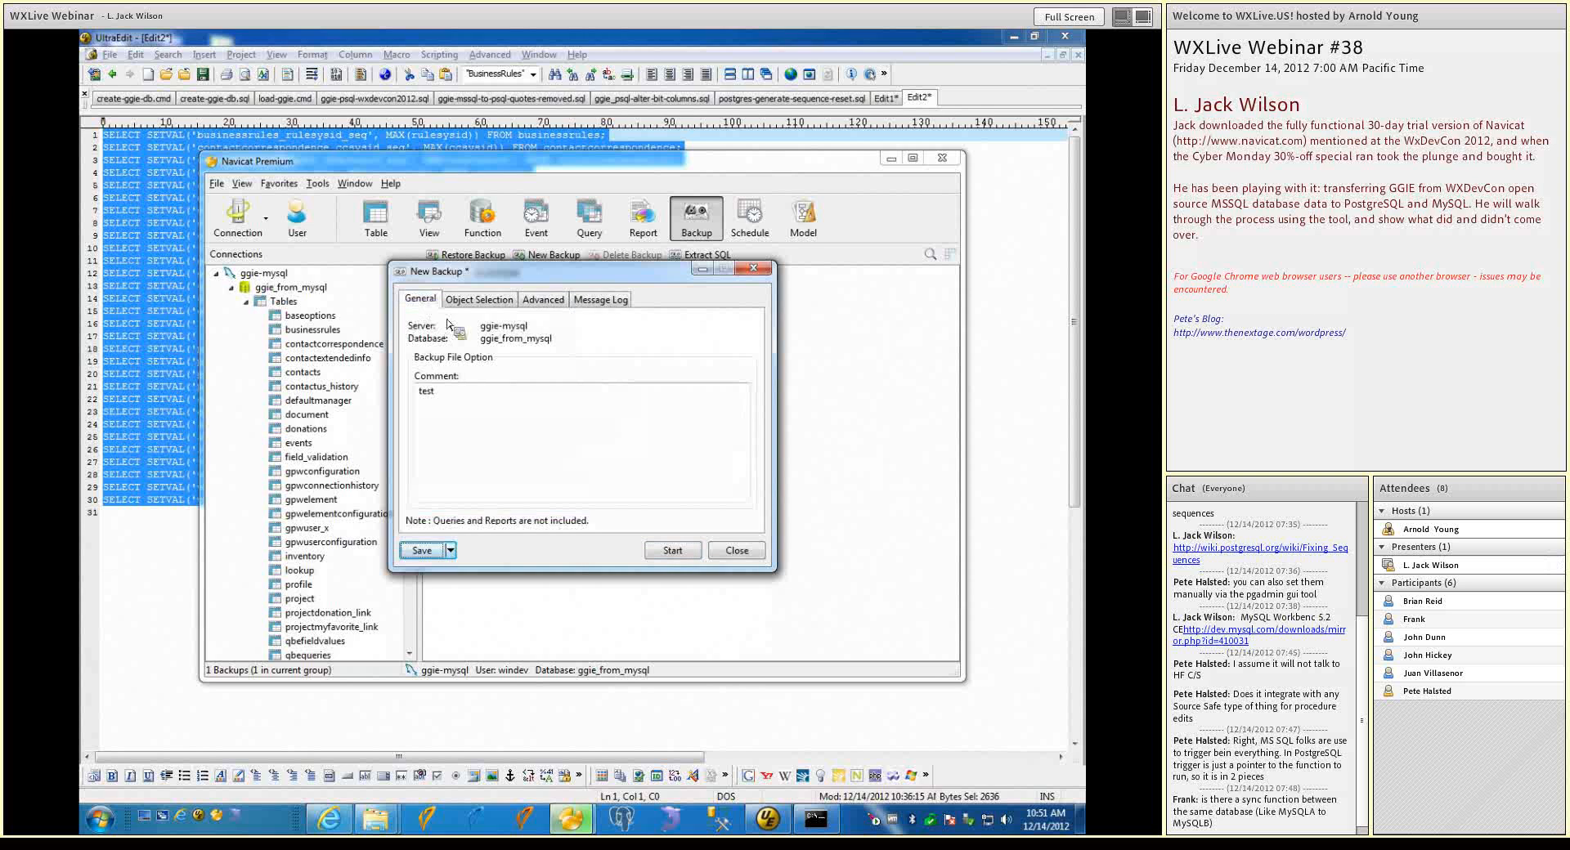
left_click(736, 550)
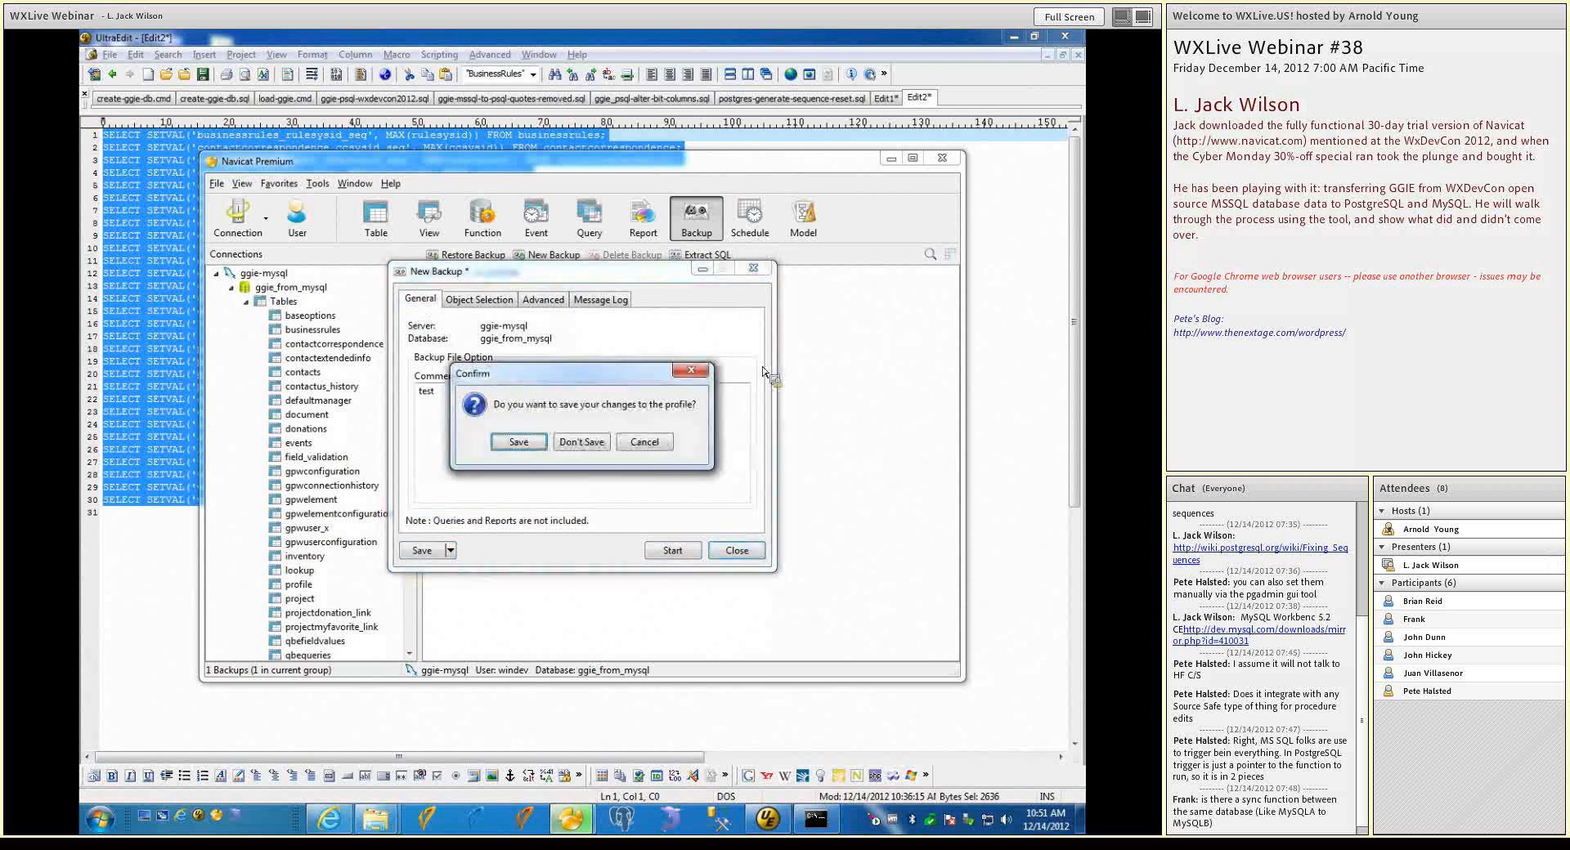
left_click(605, 445)
Check the scheduled batch jobs and the backup list of ggie_from_mysql, and view the blank new-backup form
left_click(754, 220)
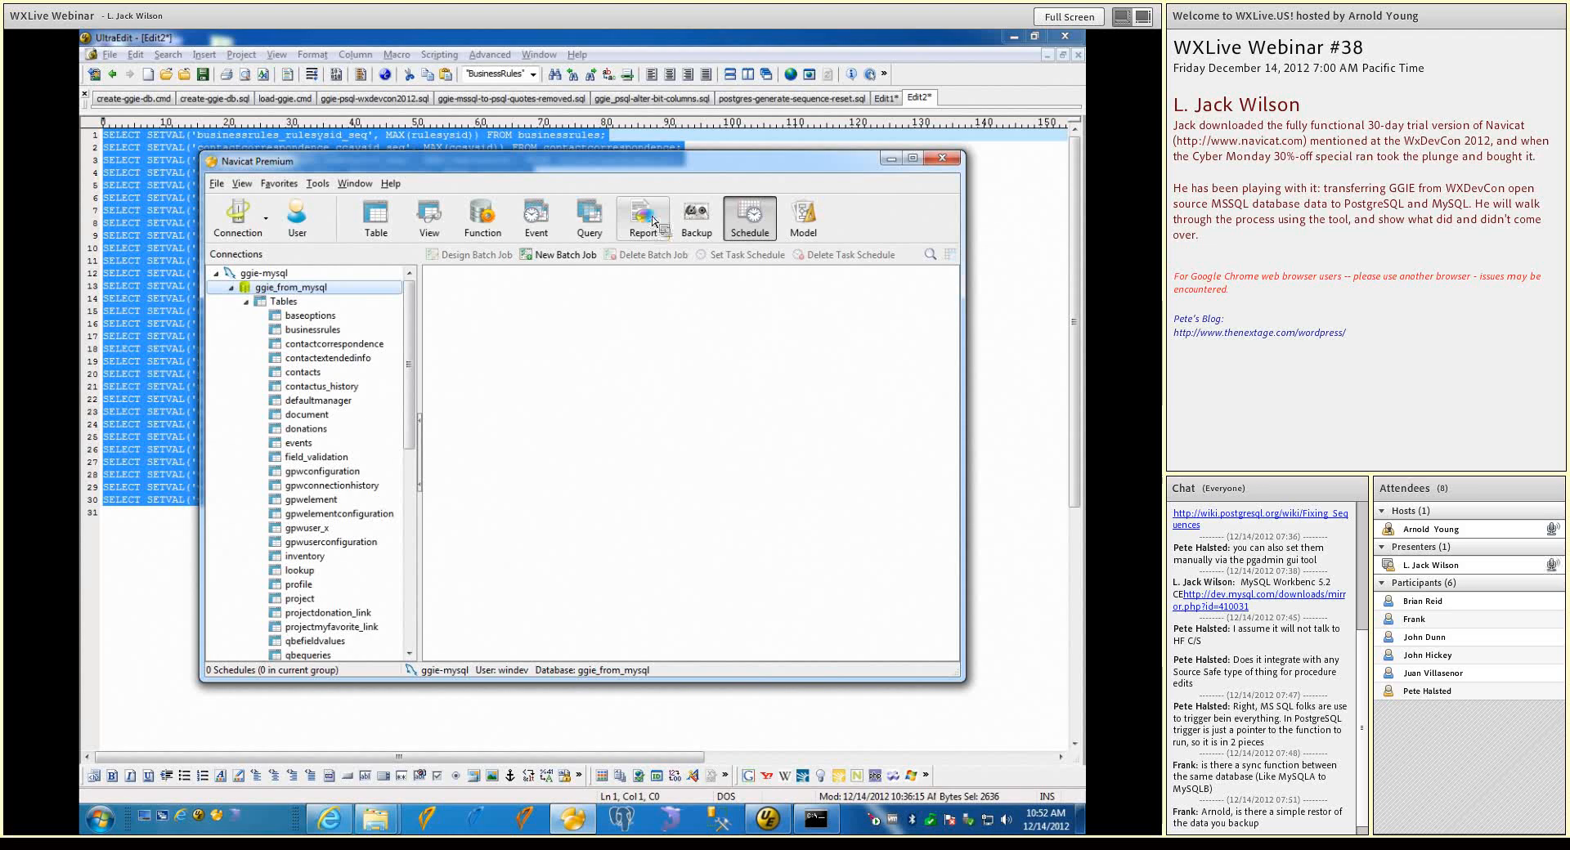
left_click(699, 233)
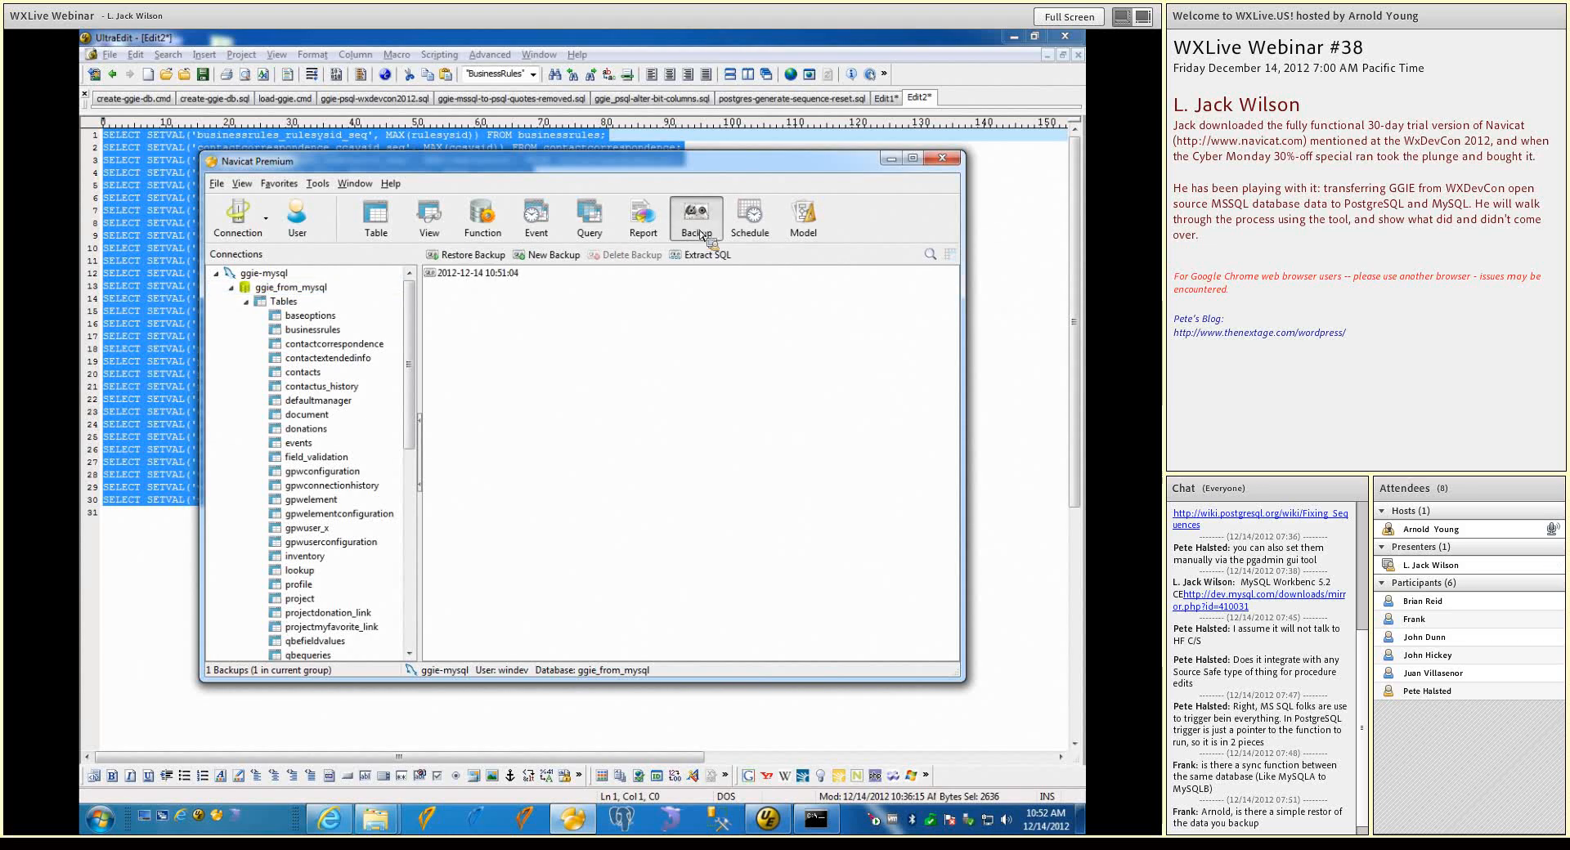
left_click(548, 256)
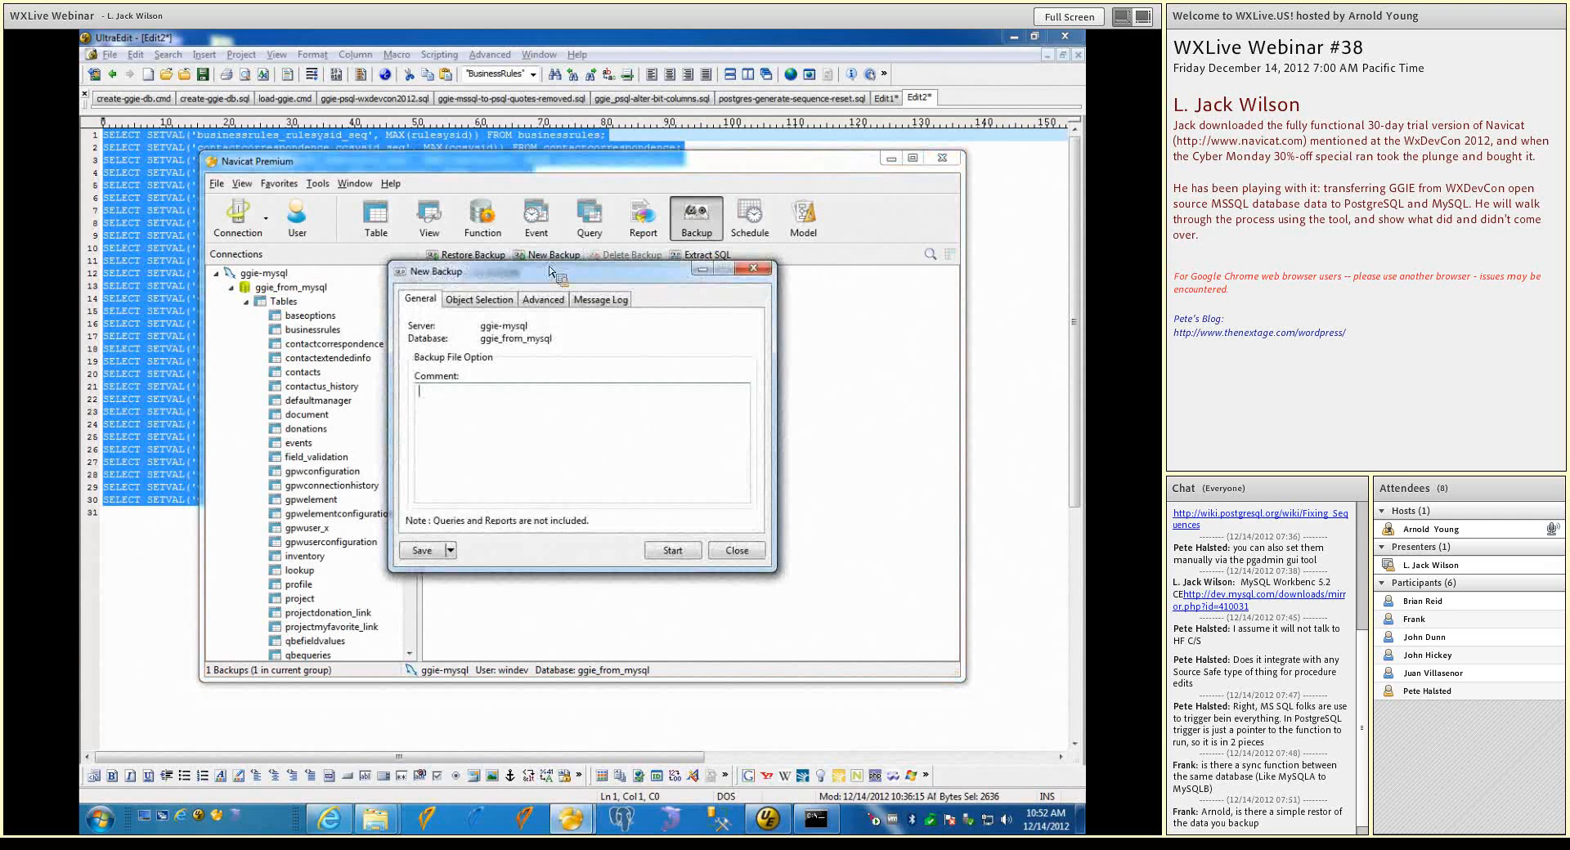
left_click(750, 552)
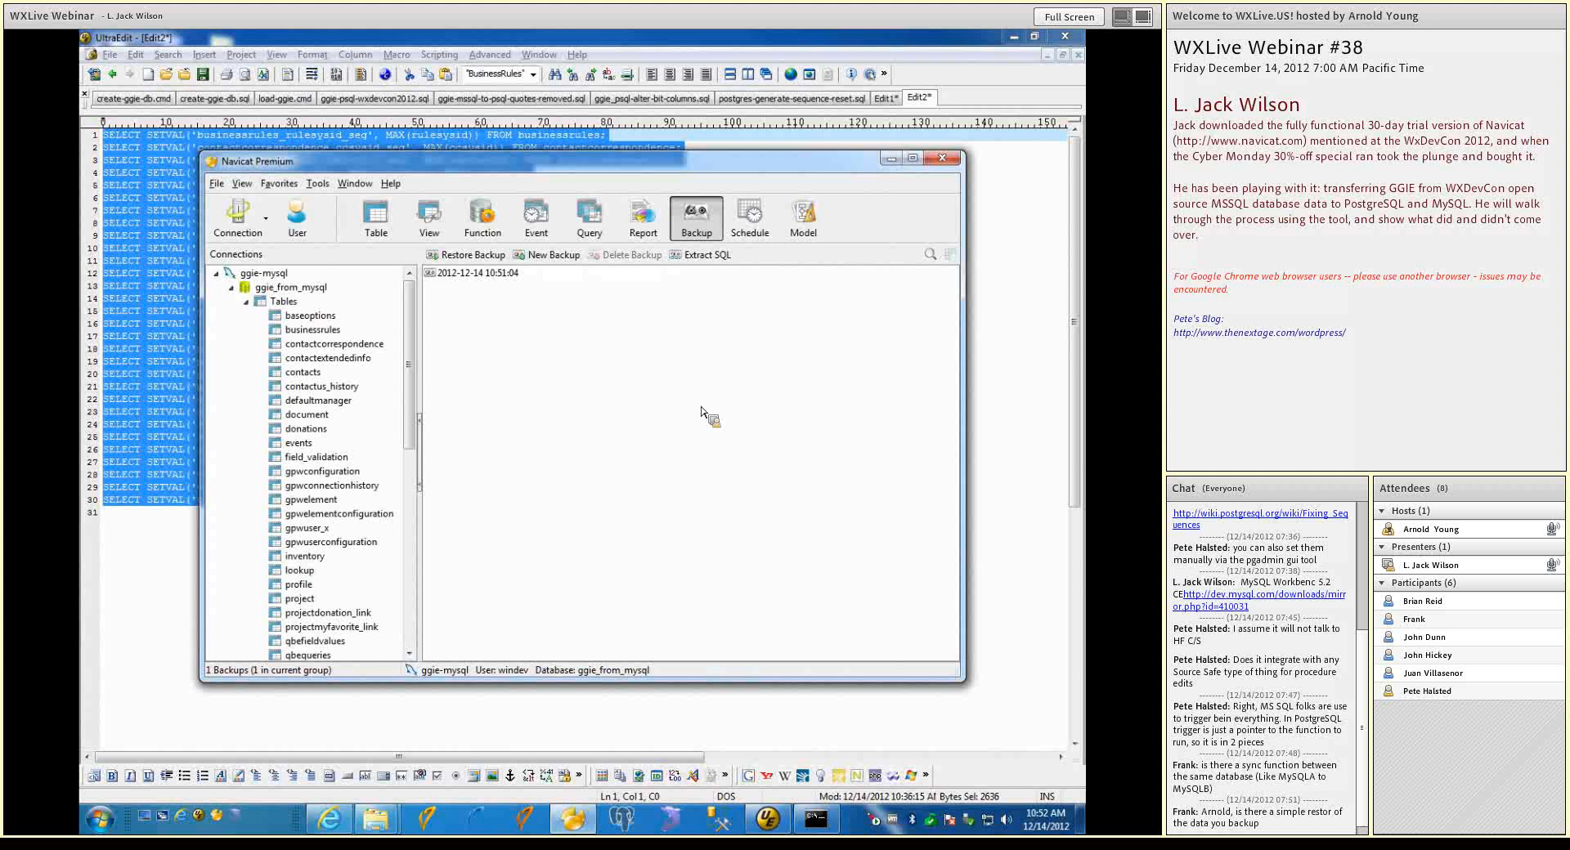
Restore the ggie_from_mysql database from its "test" backup, replacing all existing tables and data
left_click(497, 280)
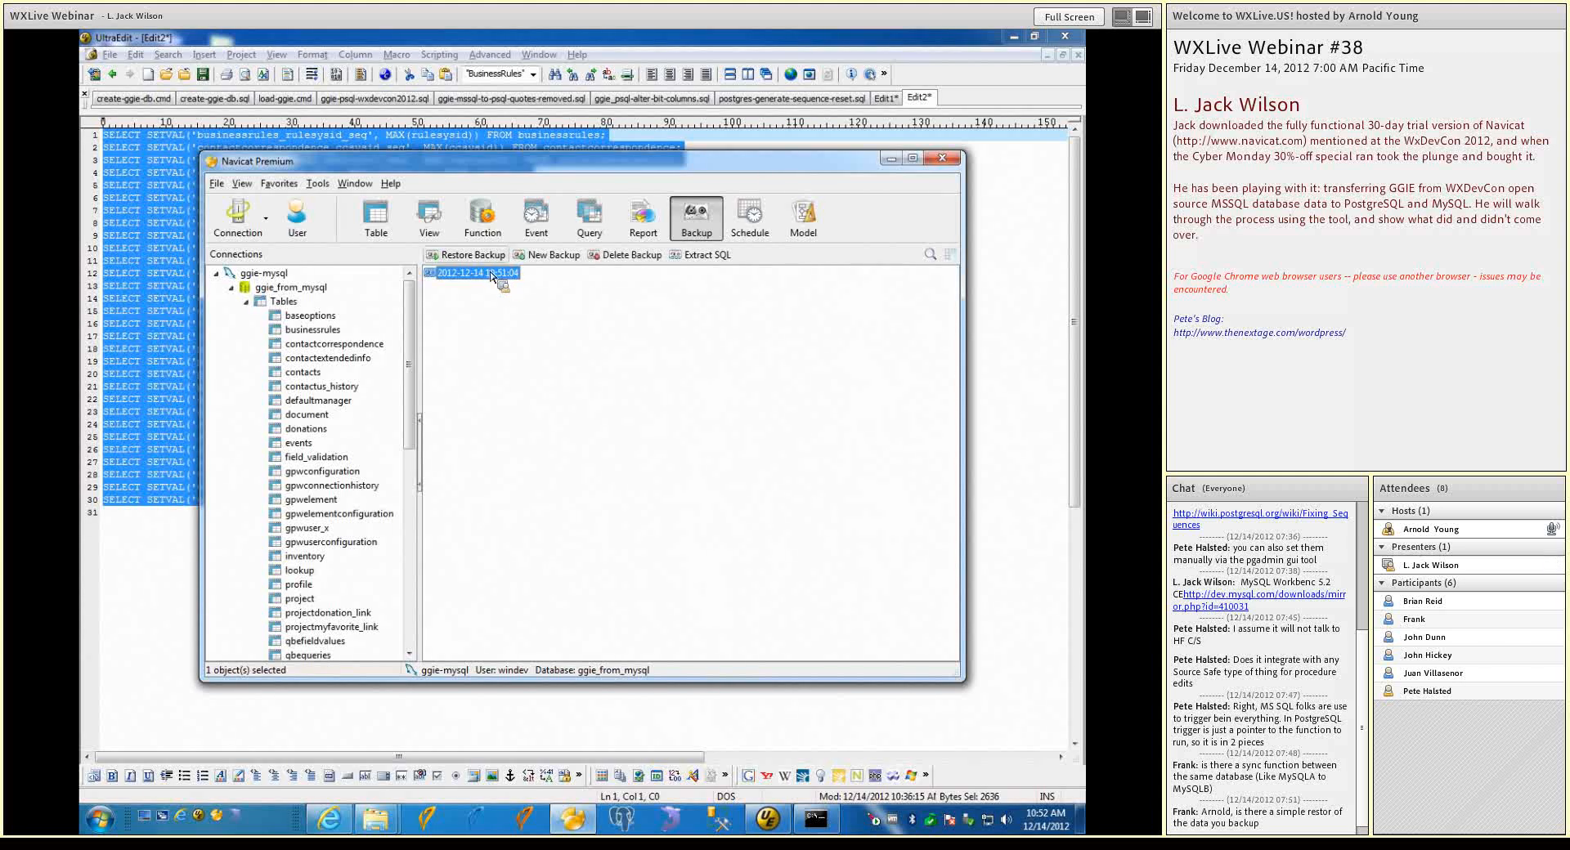
left_click(458, 256)
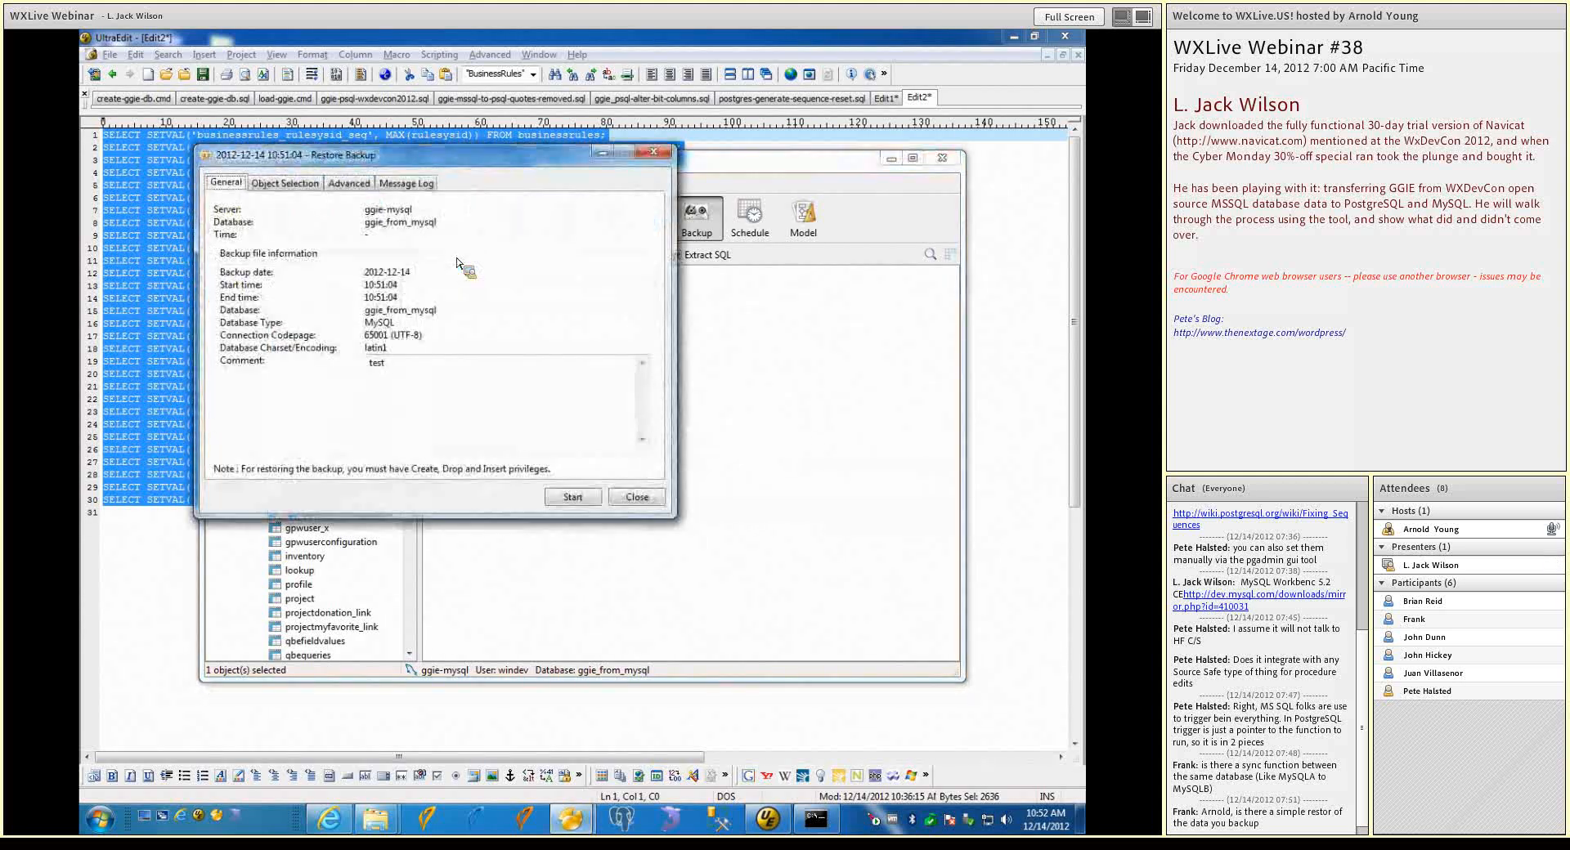
left_click(573, 496)
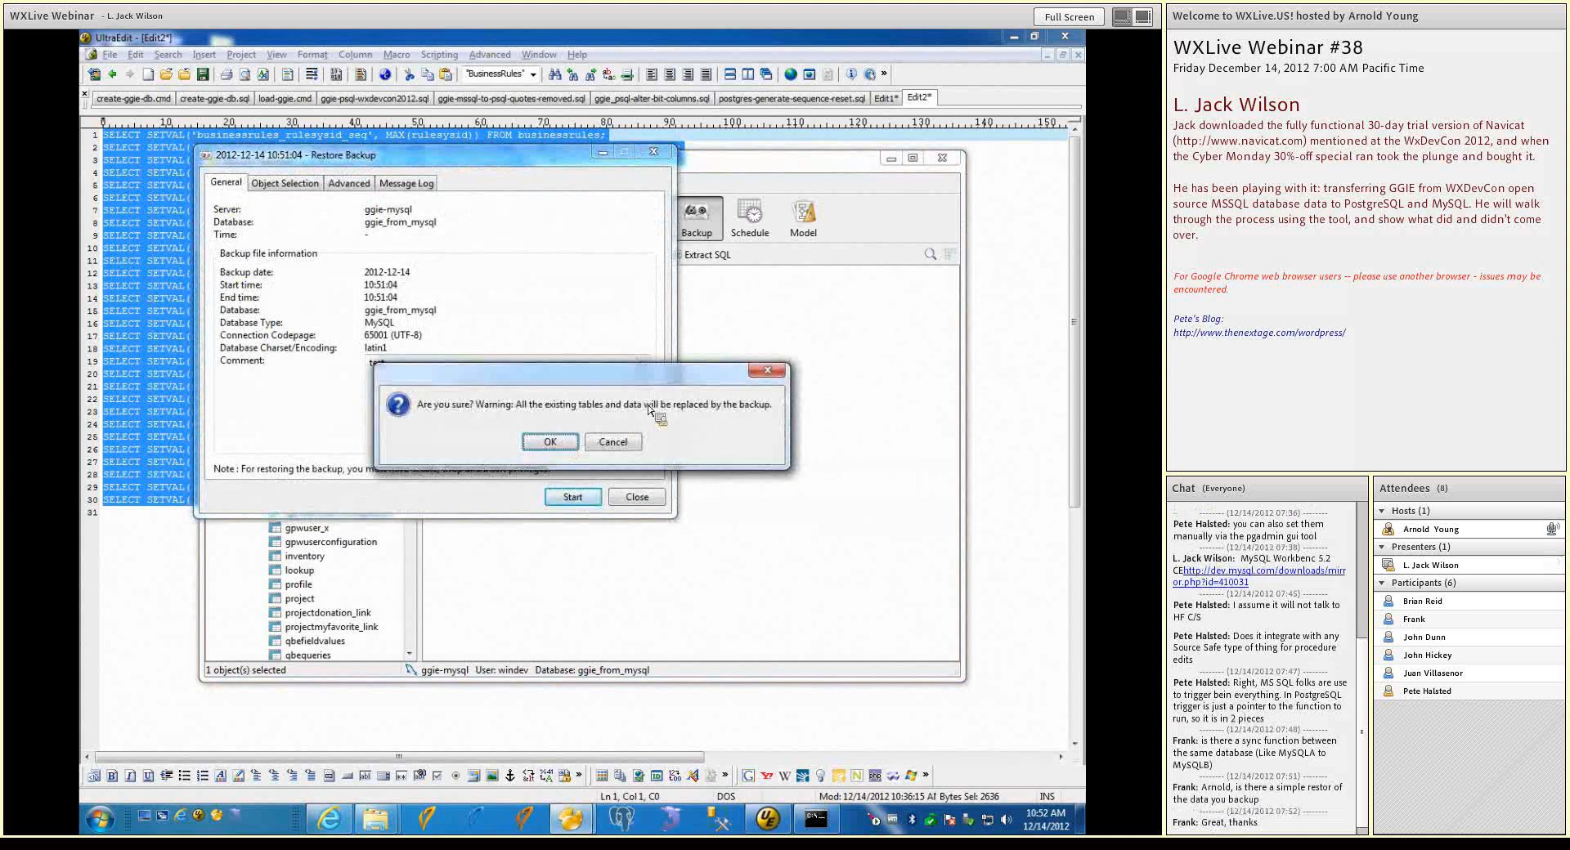
left_click(564, 443)
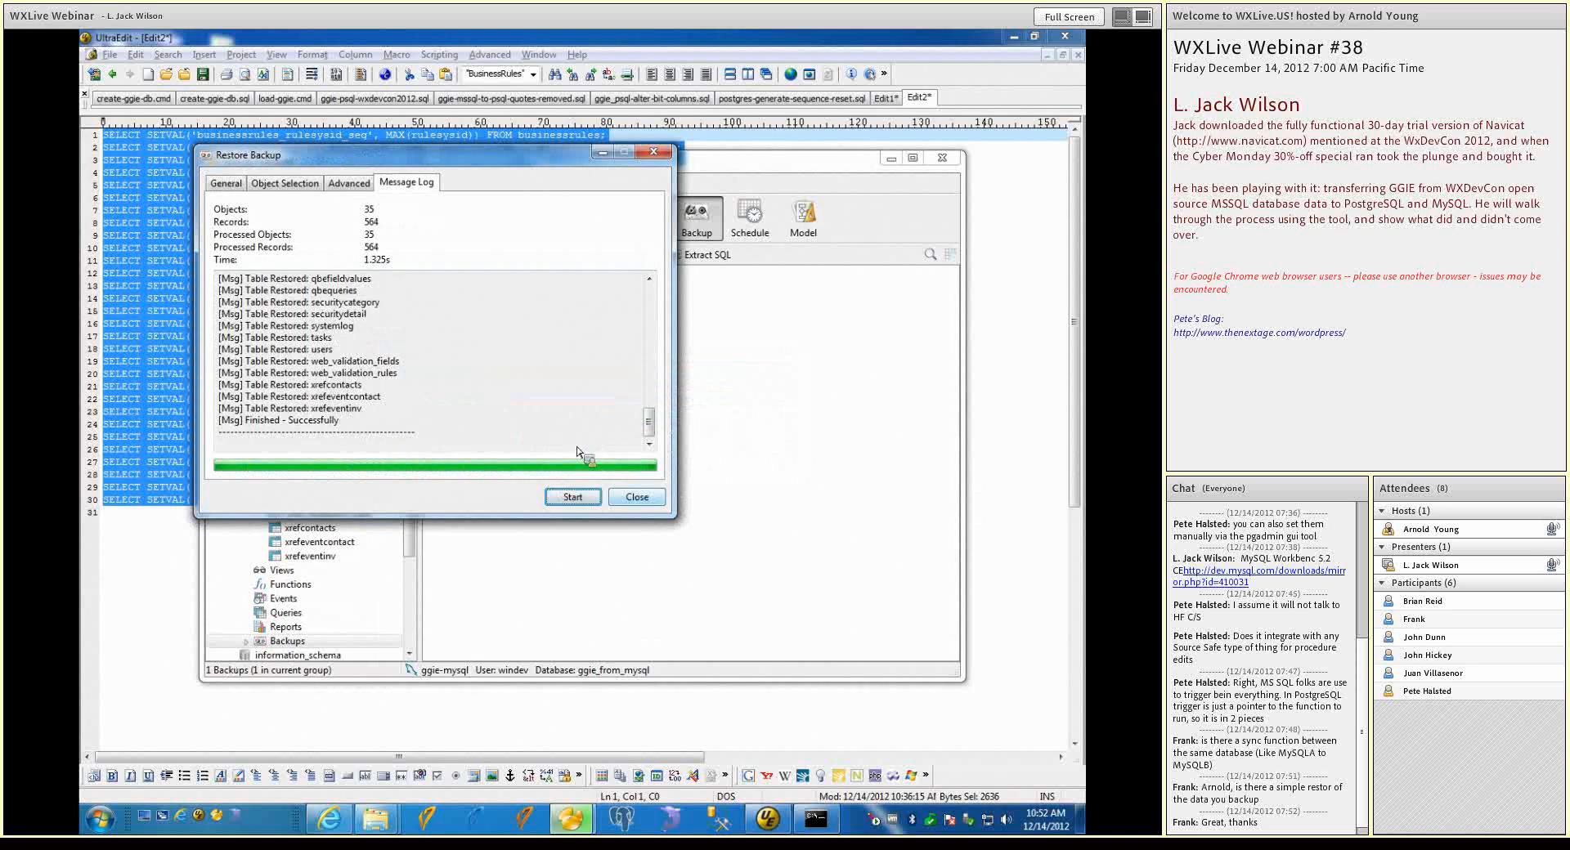
left_click(637, 499)
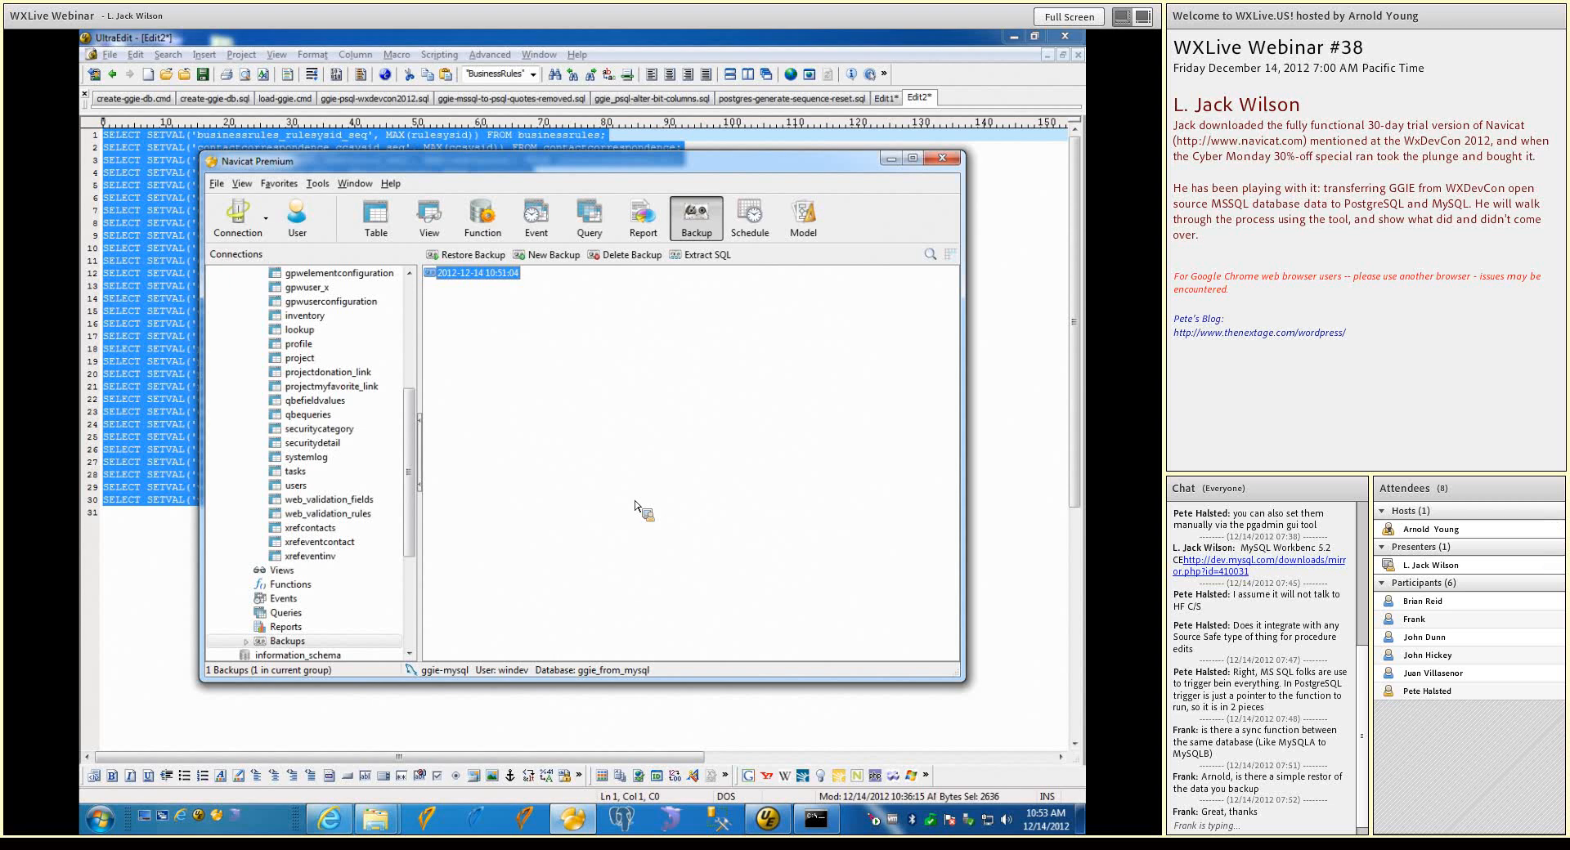
Open the businessrules table of the ggie_from_mysql database and widen its data window to show more columns
scroll(406, 368, "up", 5)
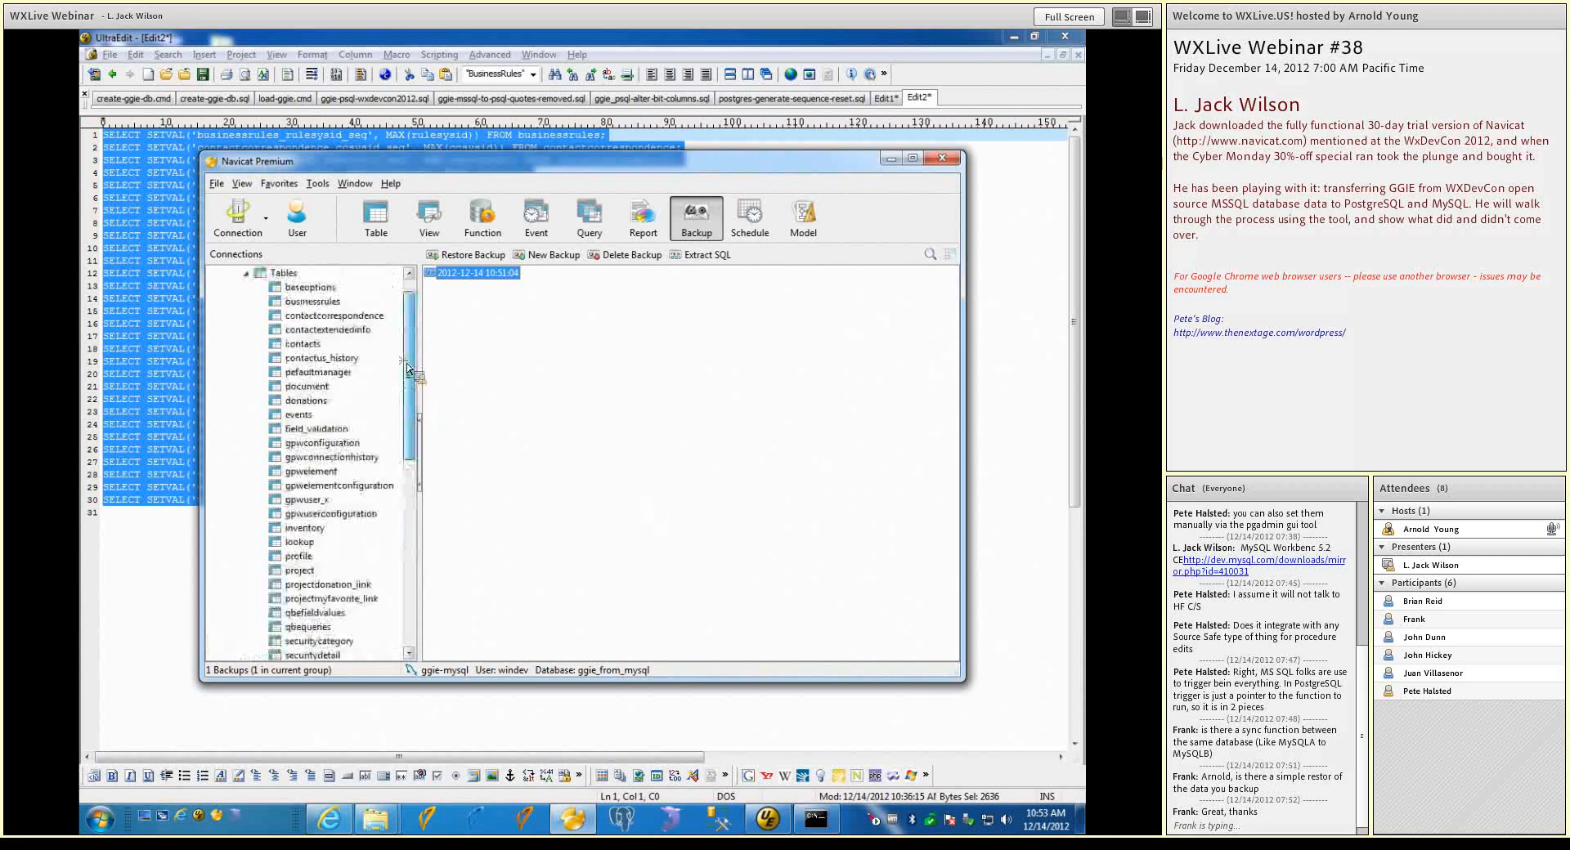
scroll(364, 341, "up", 1)
left_click(336, 317)
right_click(335, 318)
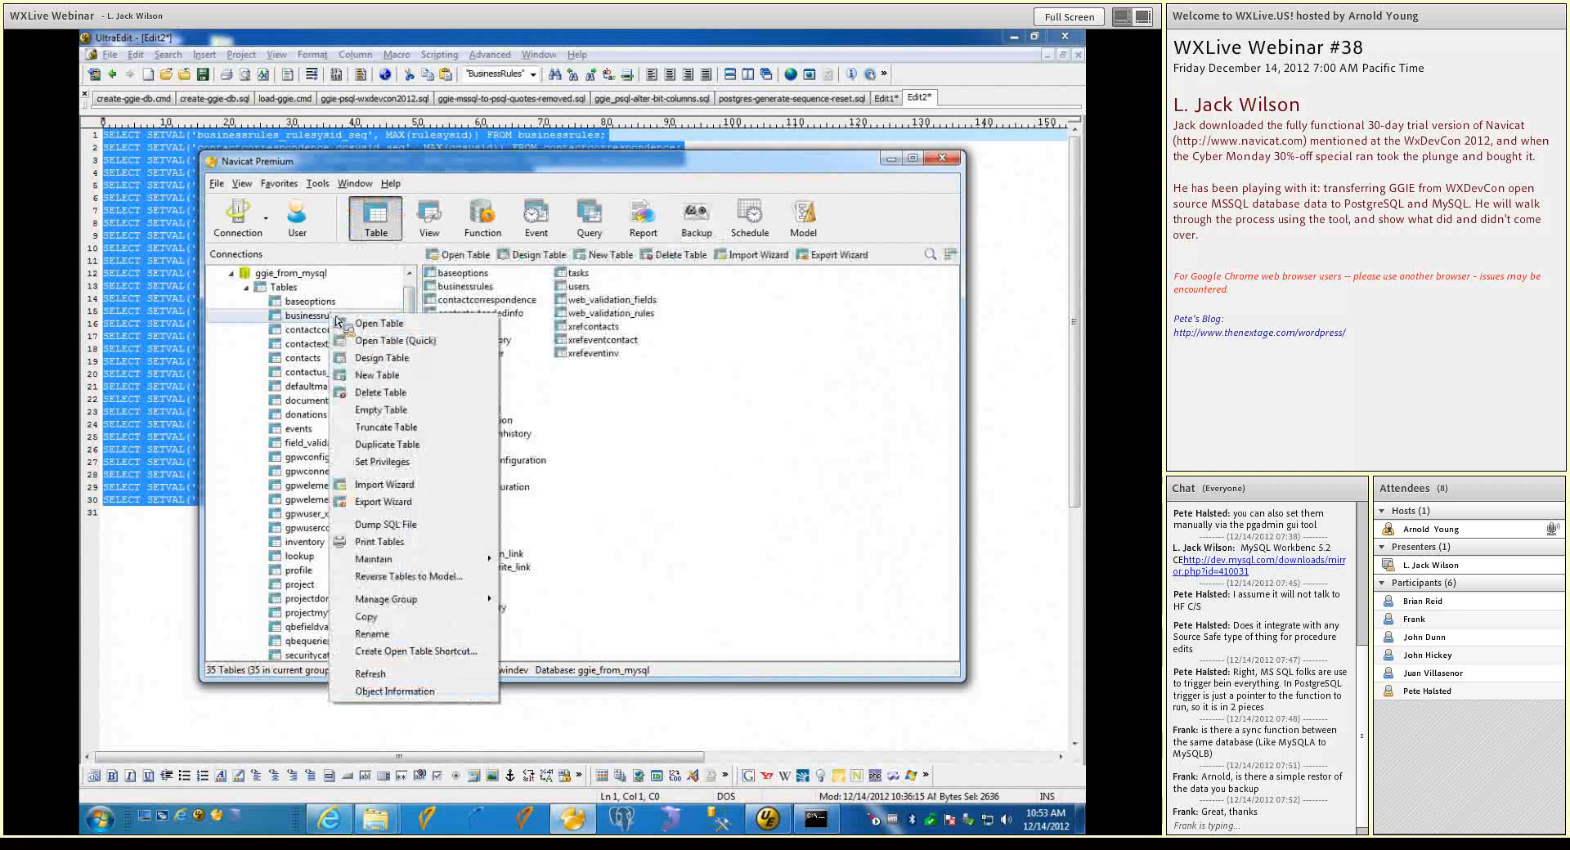
left_click(355, 324)
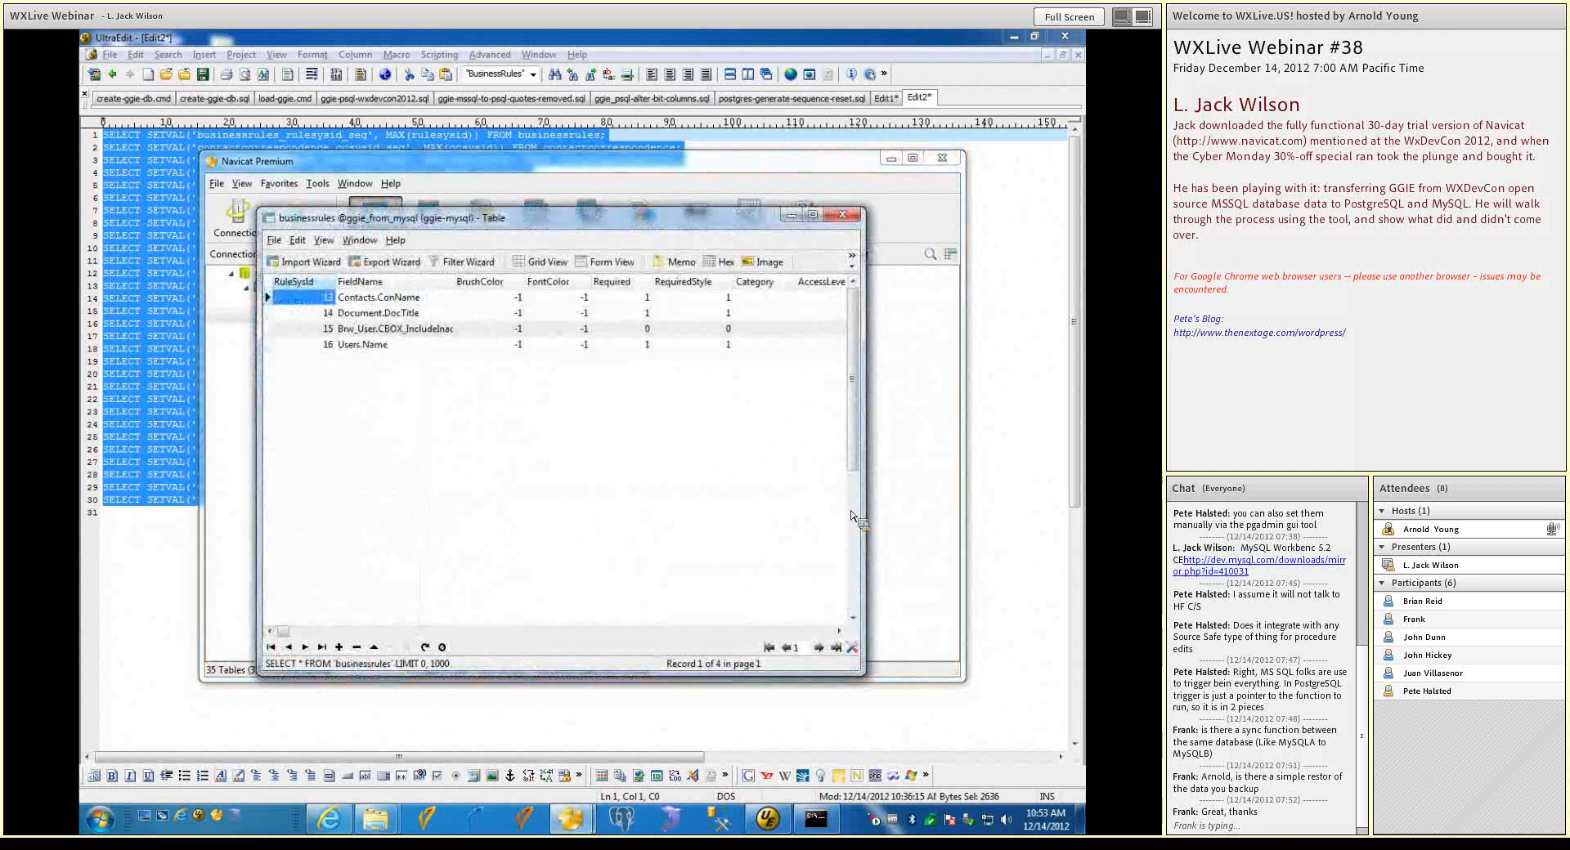
left_click_drag(862, 523, 992, 527)
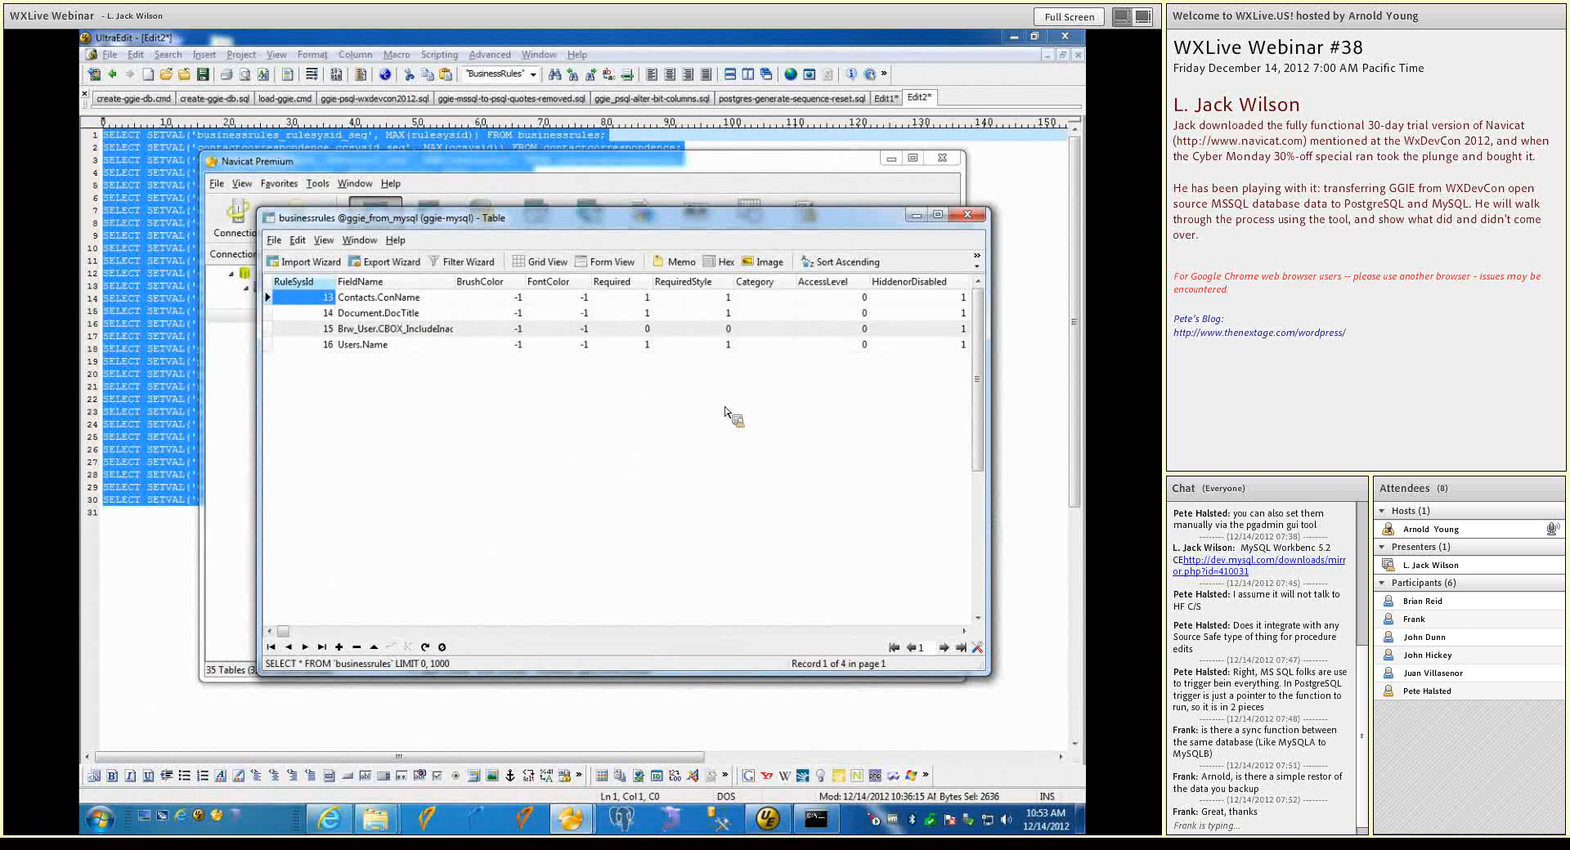
Display the show/hide columns list beside the businessrules data grid
left_click(280, 242)
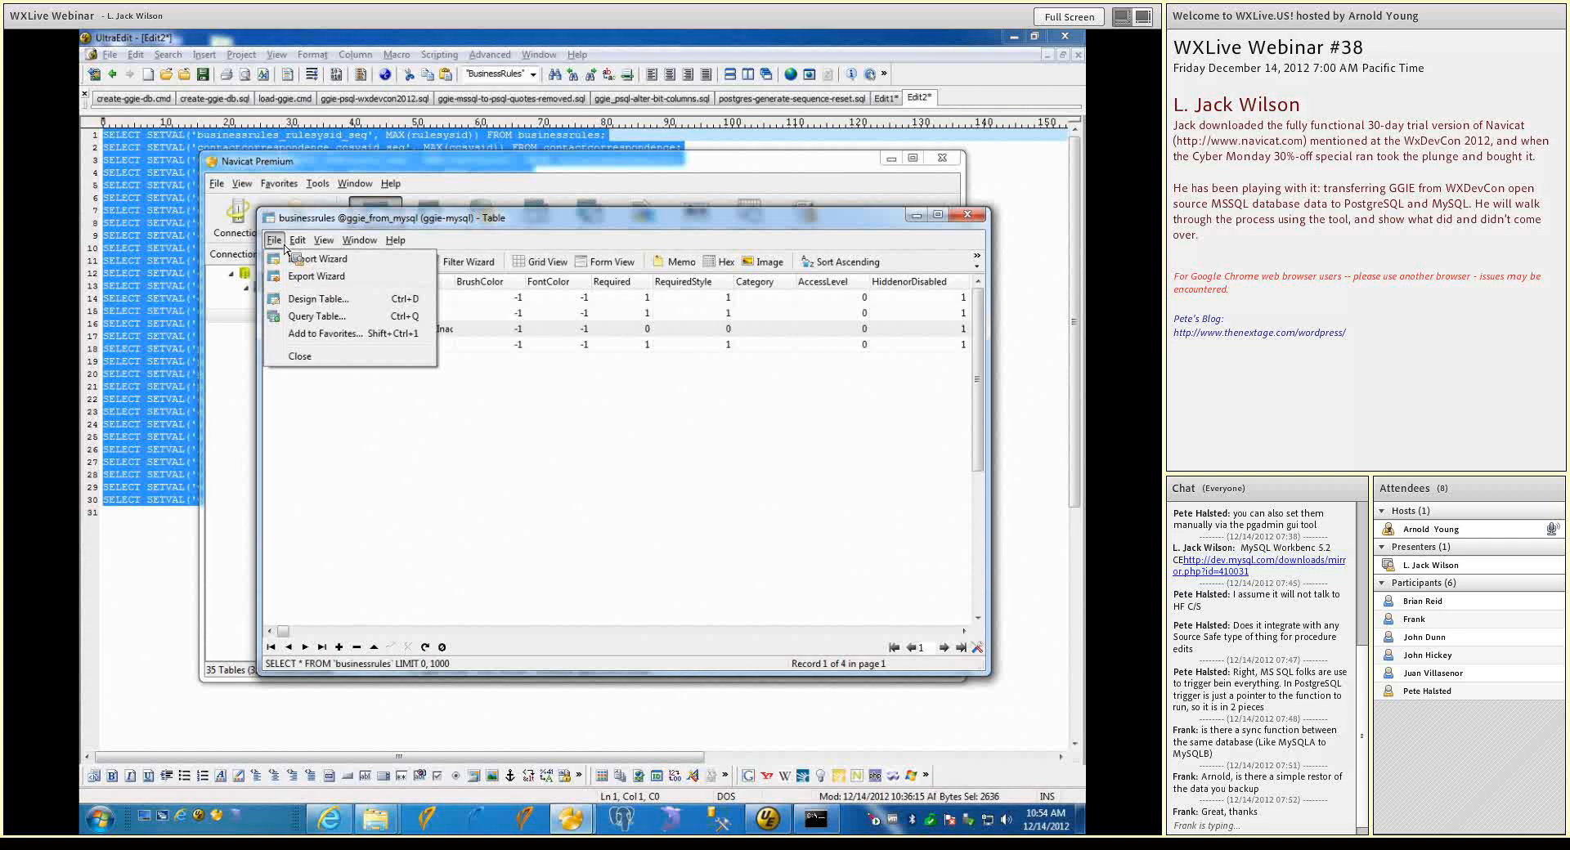
mouse_move(298, 238)
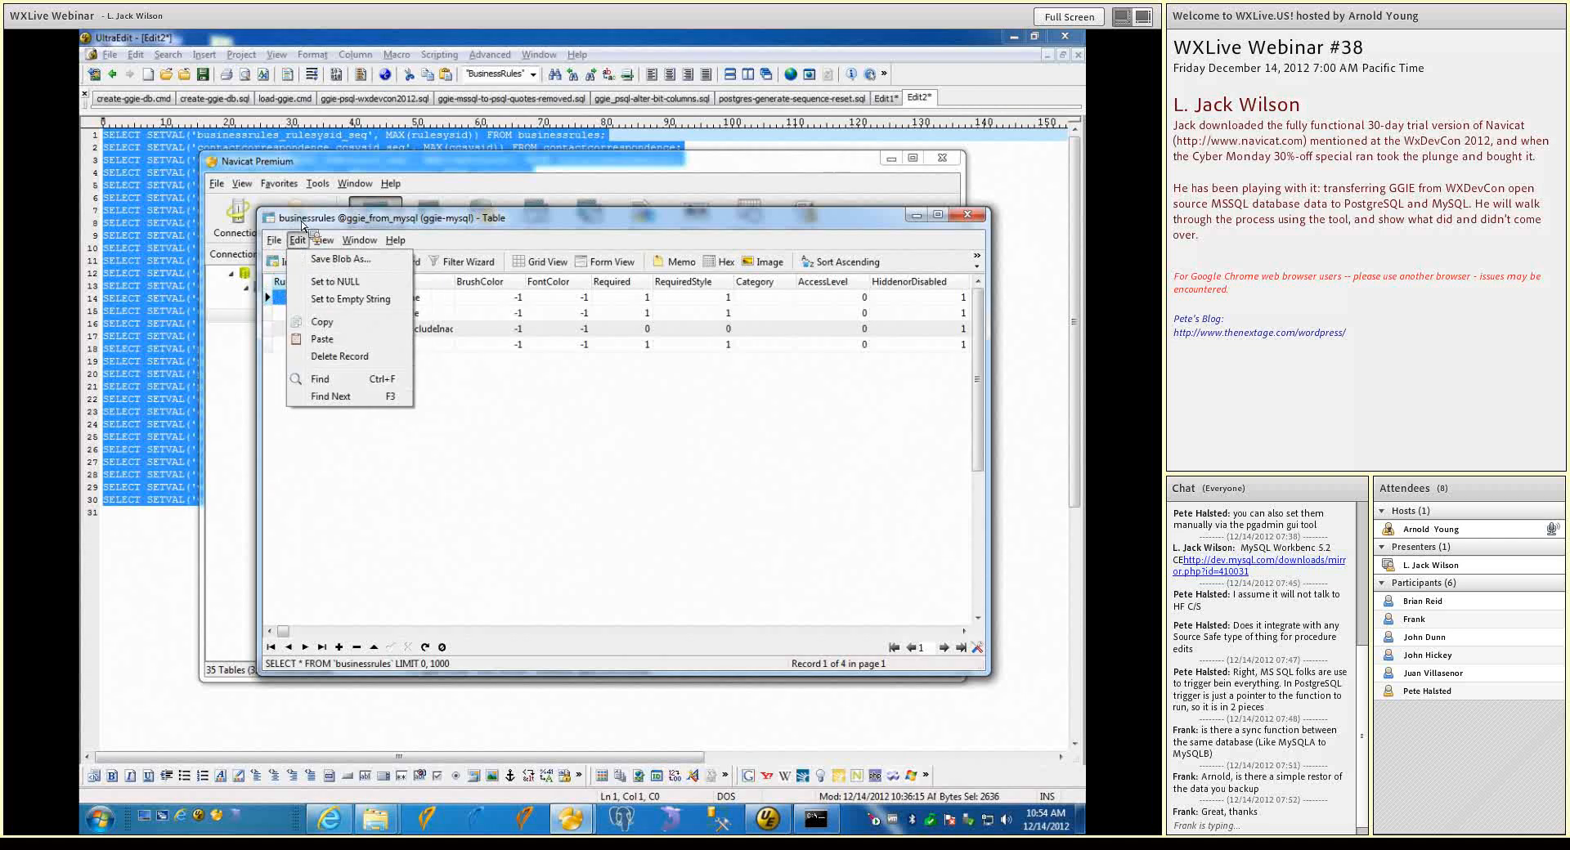
left_click(302, 226)
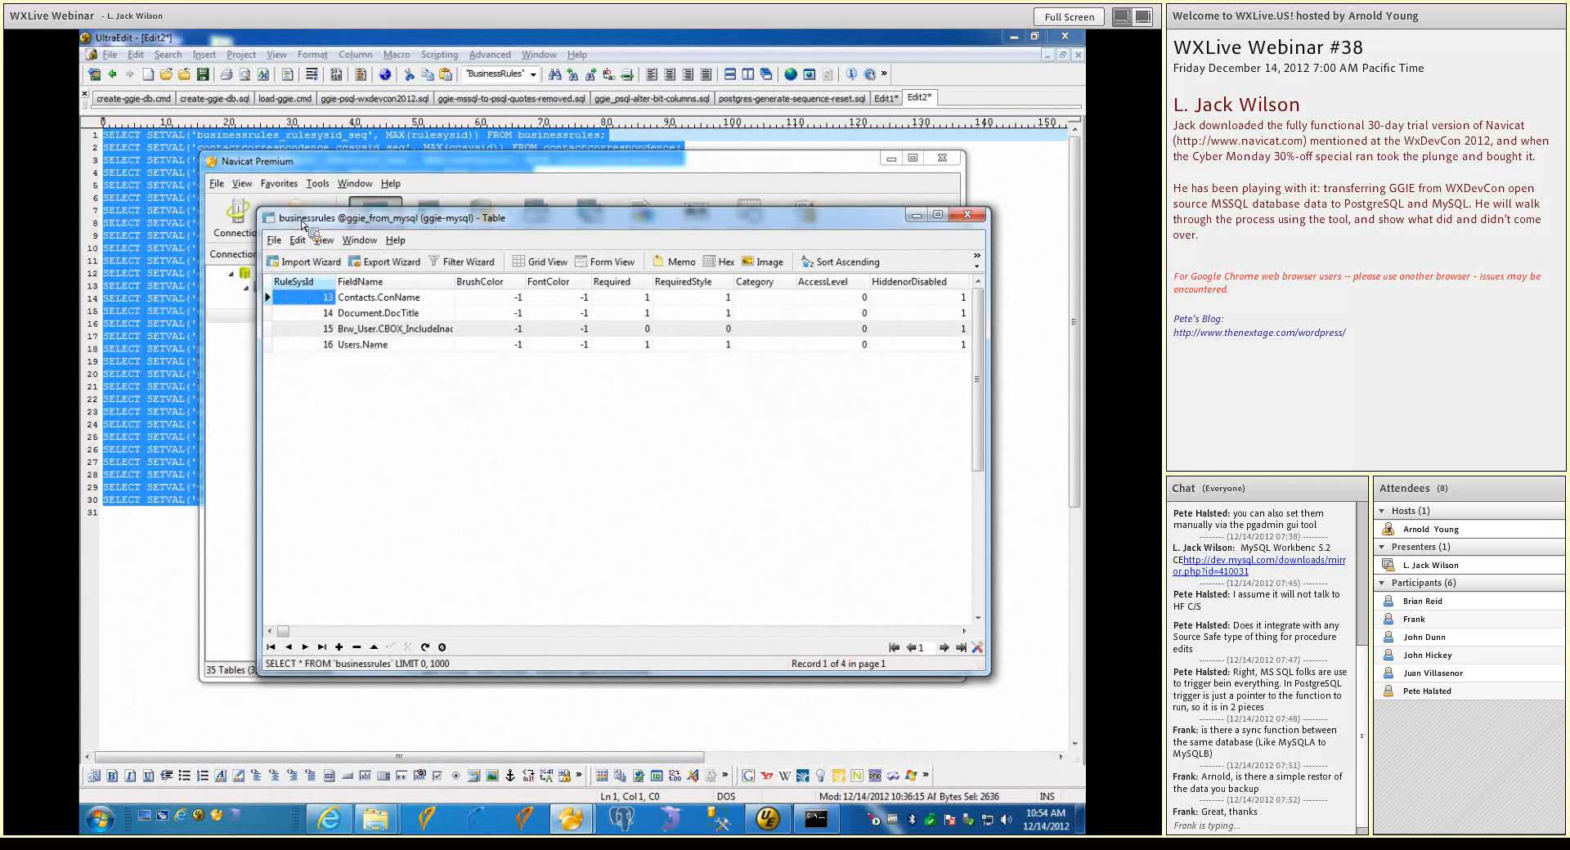
right_click(310, 301)
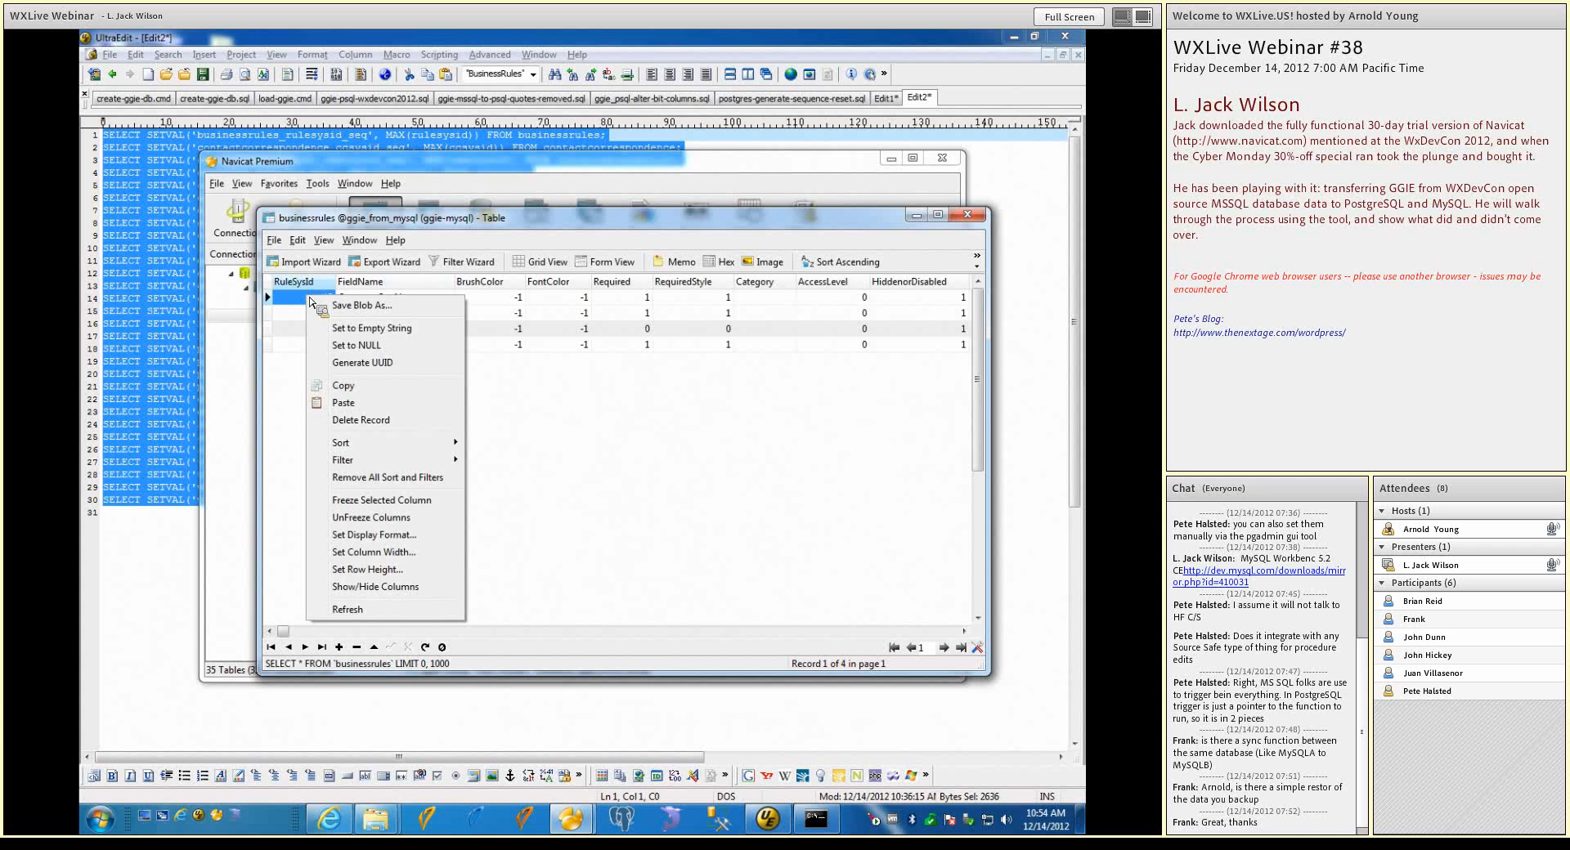
left_click(414, 587)
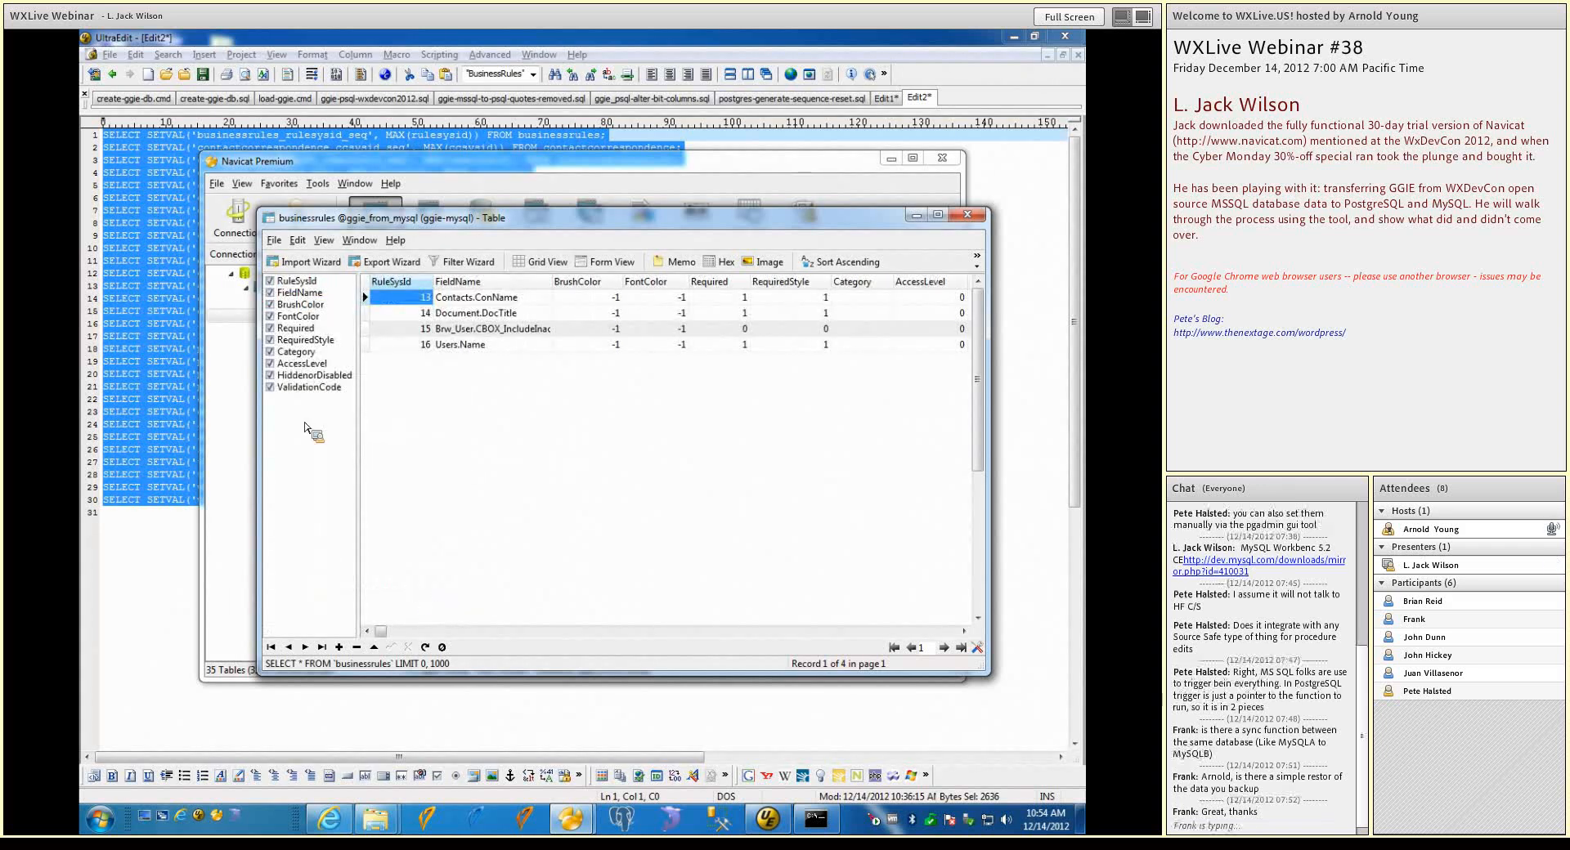
Hide the ValidationCode, HiddenorDisabled, FieldName, BrushColor and FontColor columns from the businessrules grid
left_click(271, 387)
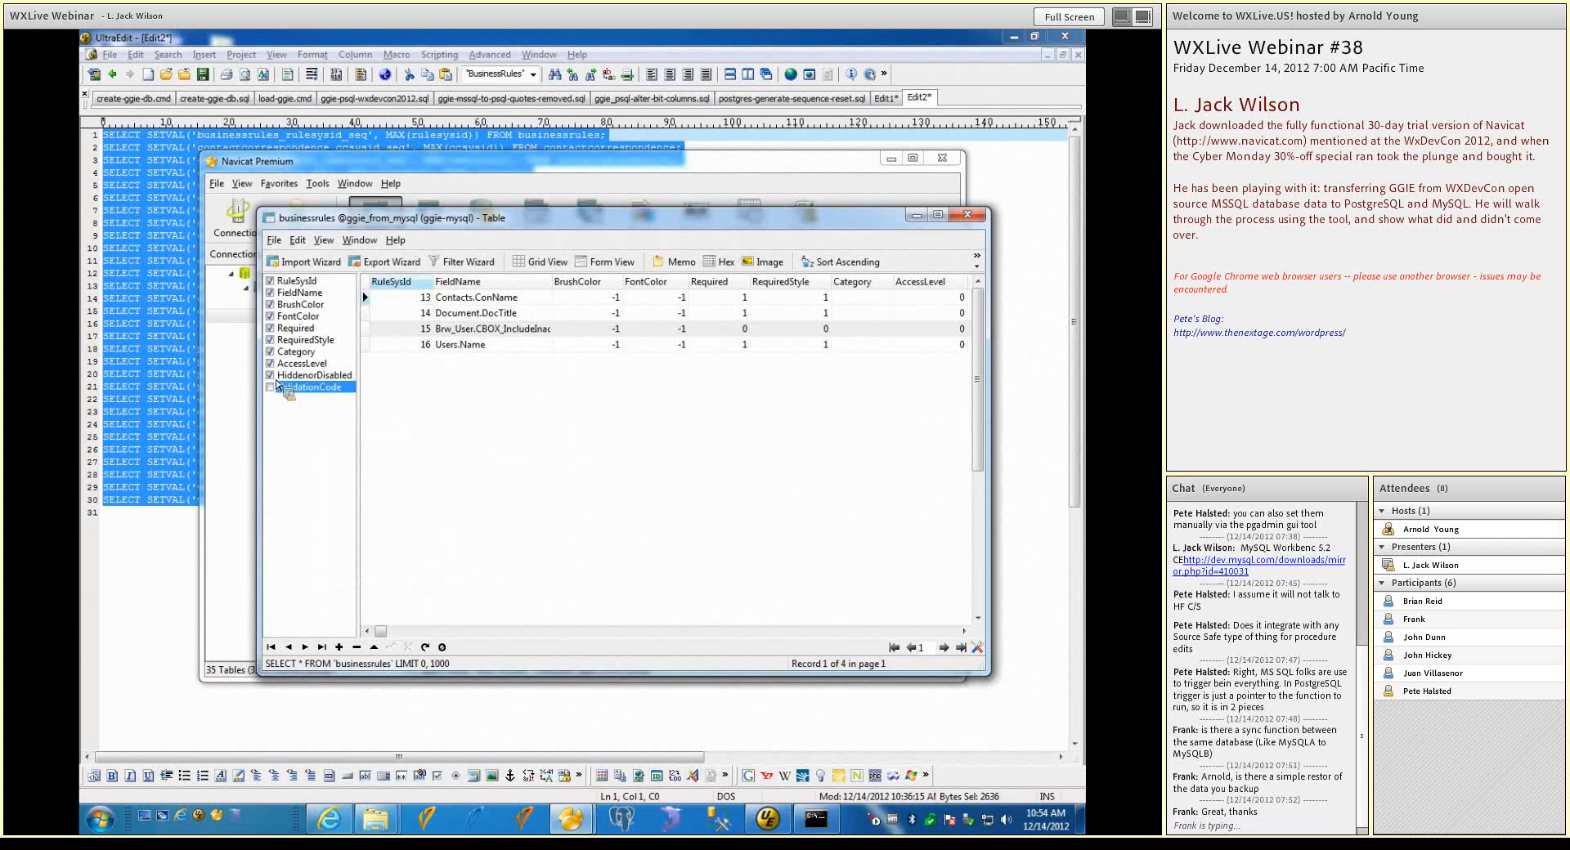
left_click(271, 375)
left_click(271, 293)
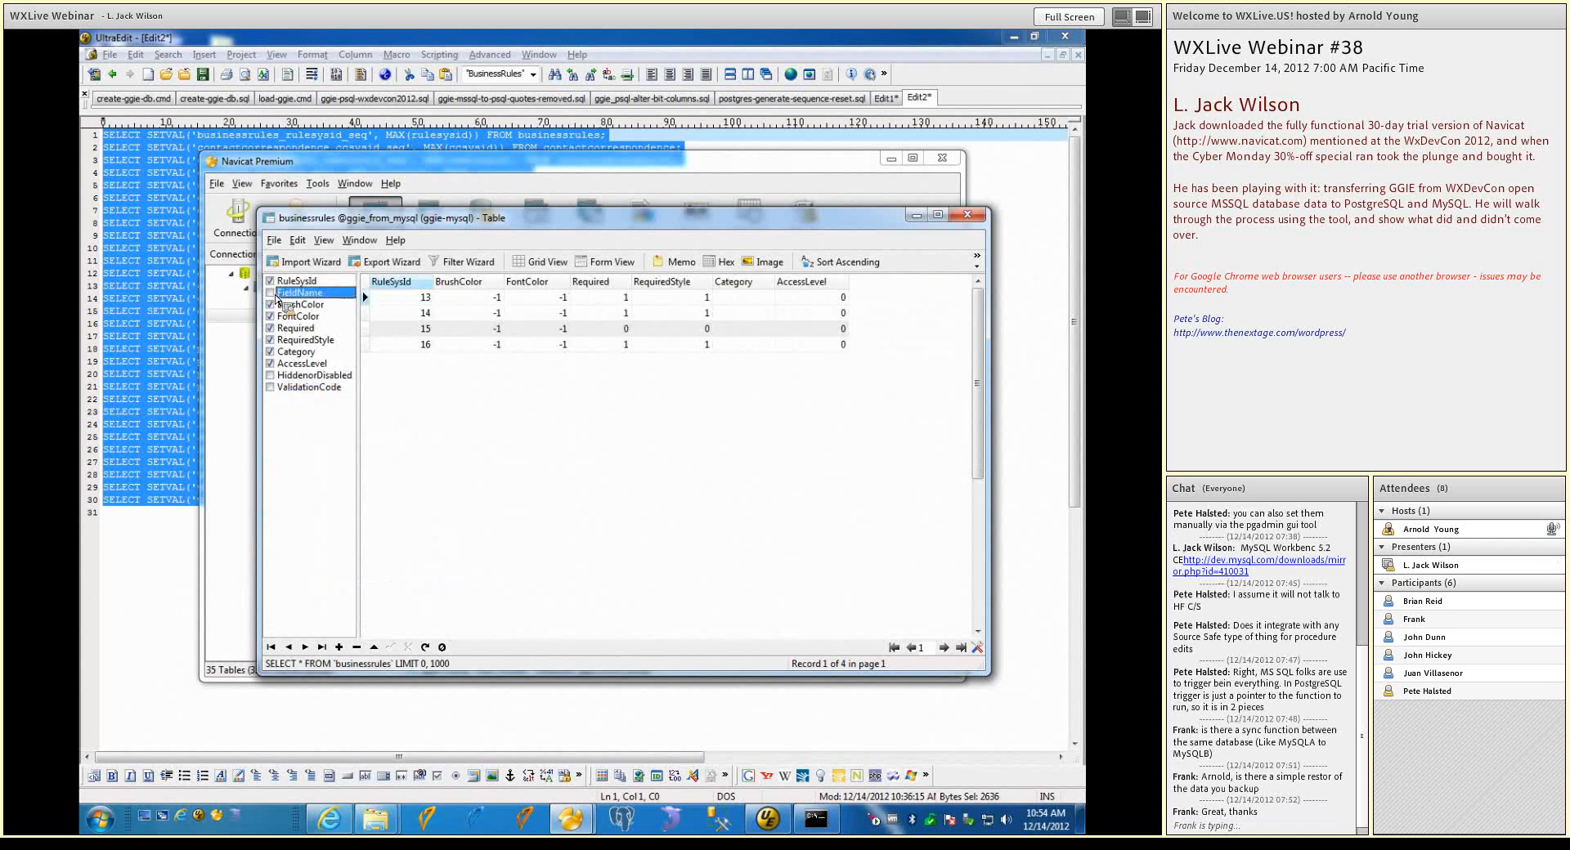
left_click(270, 304)
left_click(270, 316)
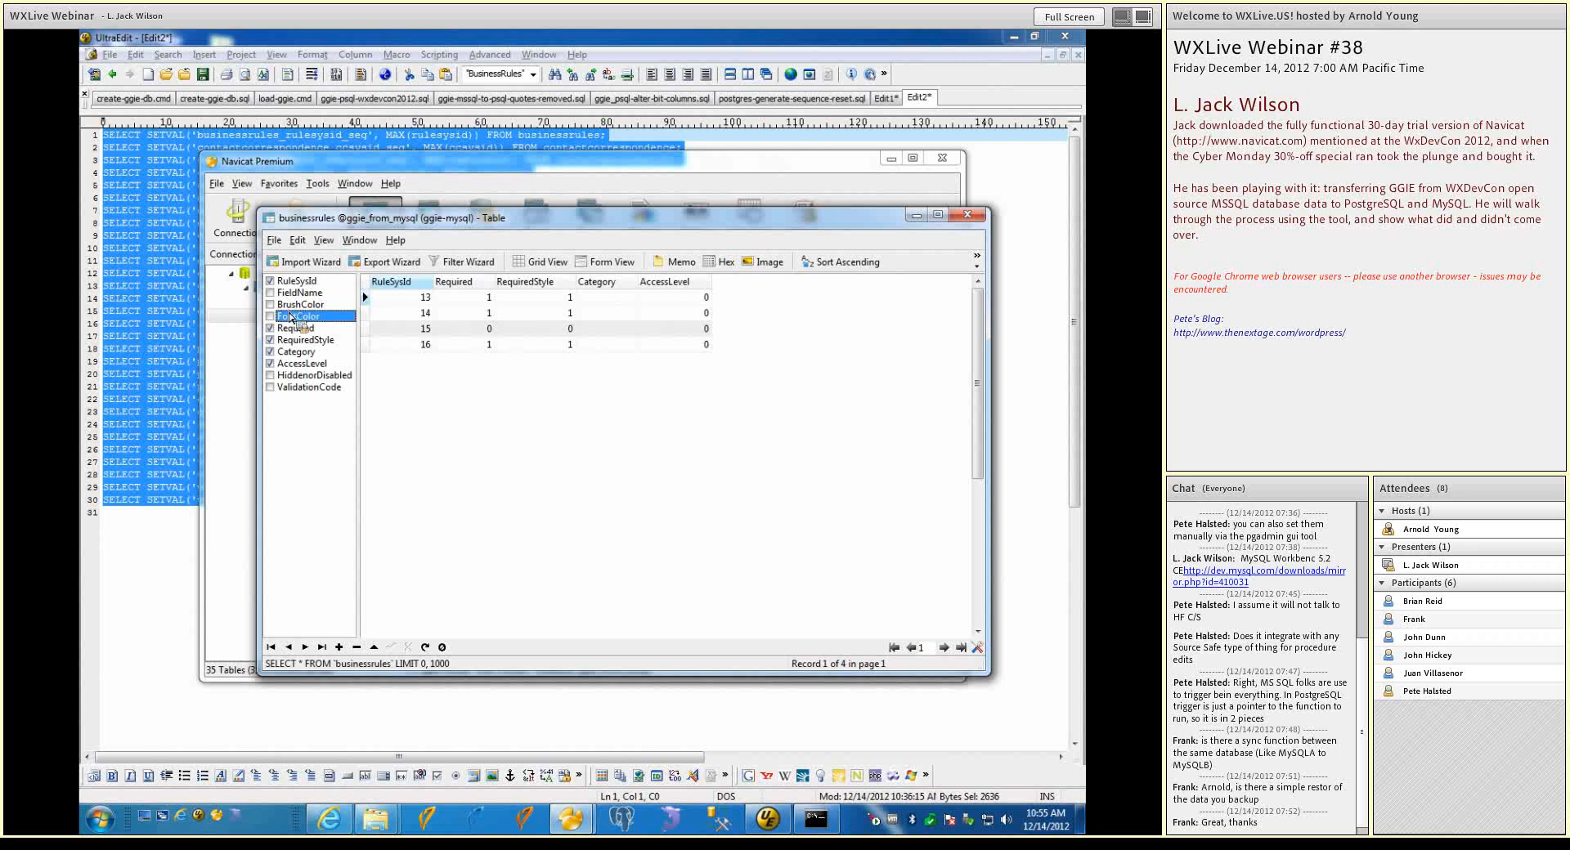
Show the FontColor, BrushColor, FieldName, HiddenorDisabled and ValidationCode columns again in the businessrules grid
left_click(270, 316)
left_click(270, 305)
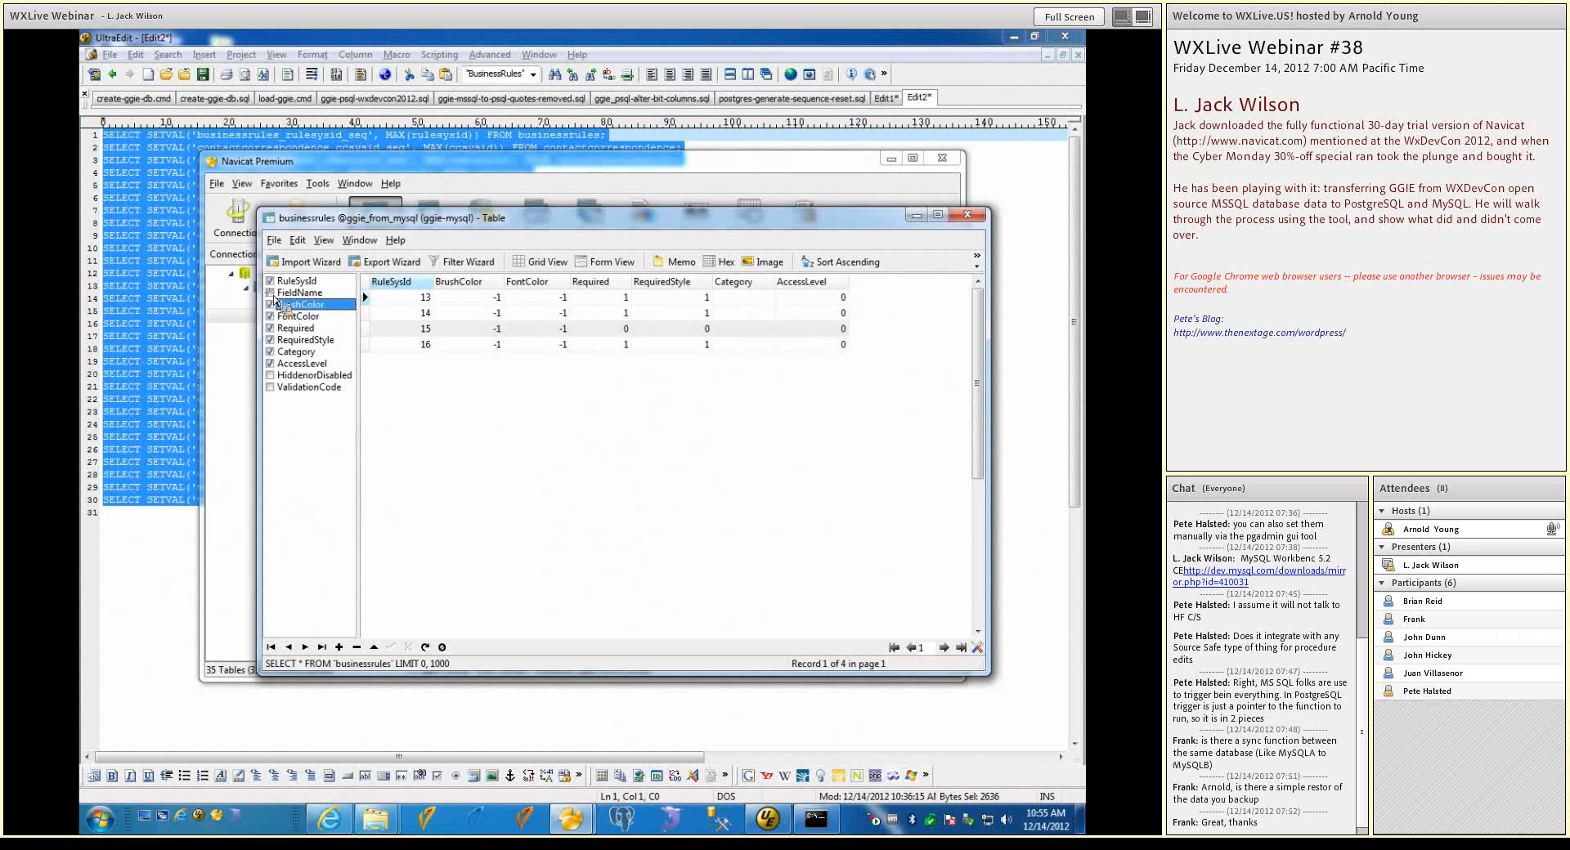
left_click(269, 293)
left_click(271, 375)
left_click(271, 388)
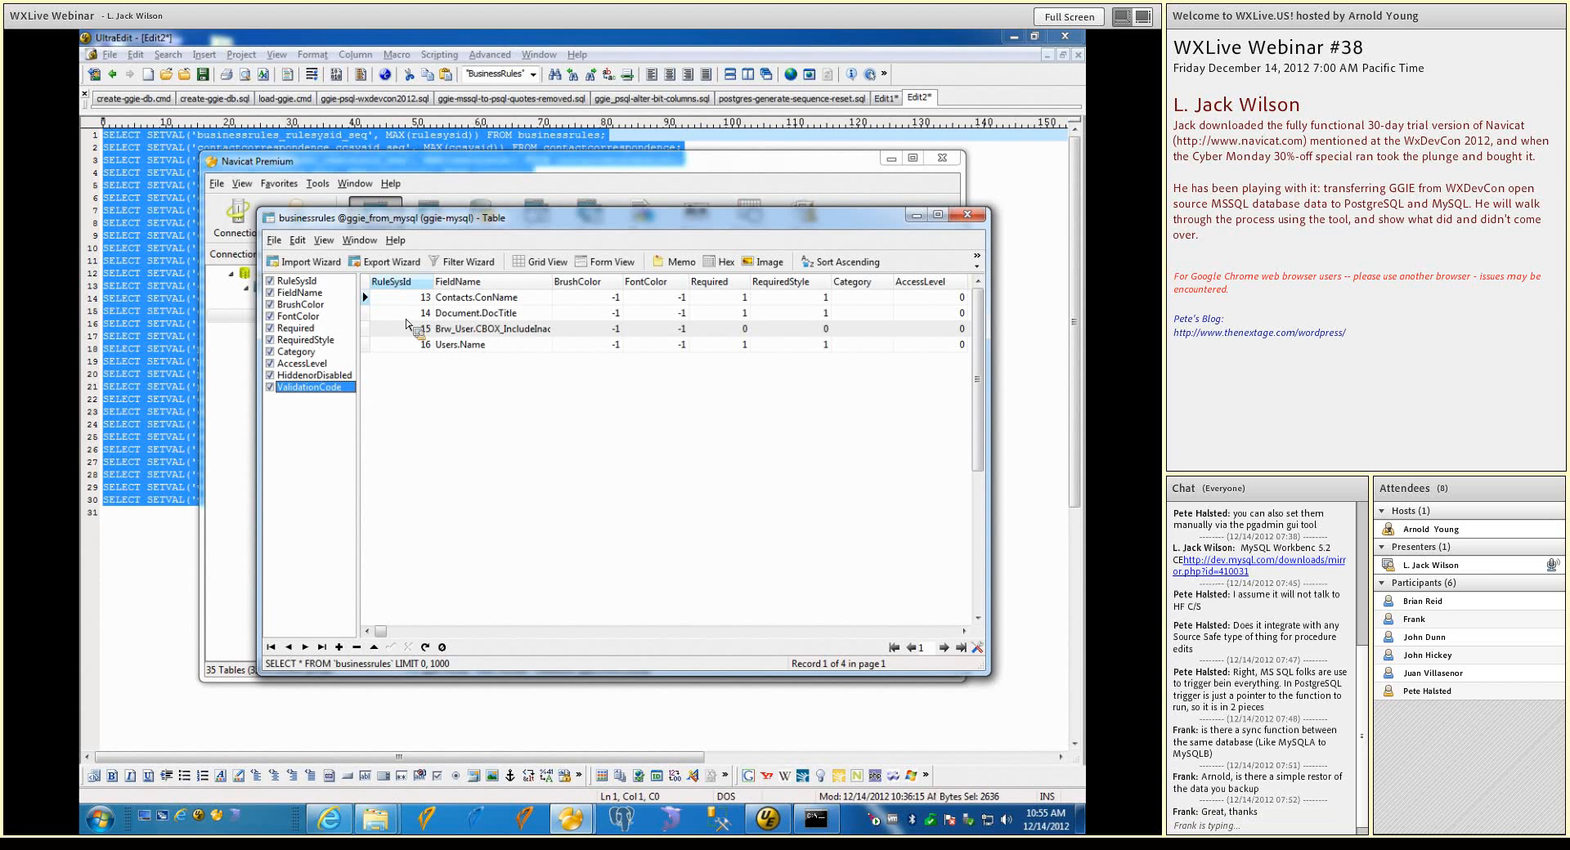
Widen the RuleSysId column in the businessrules grid and check the available column options without applying any
right_click(398, 284)
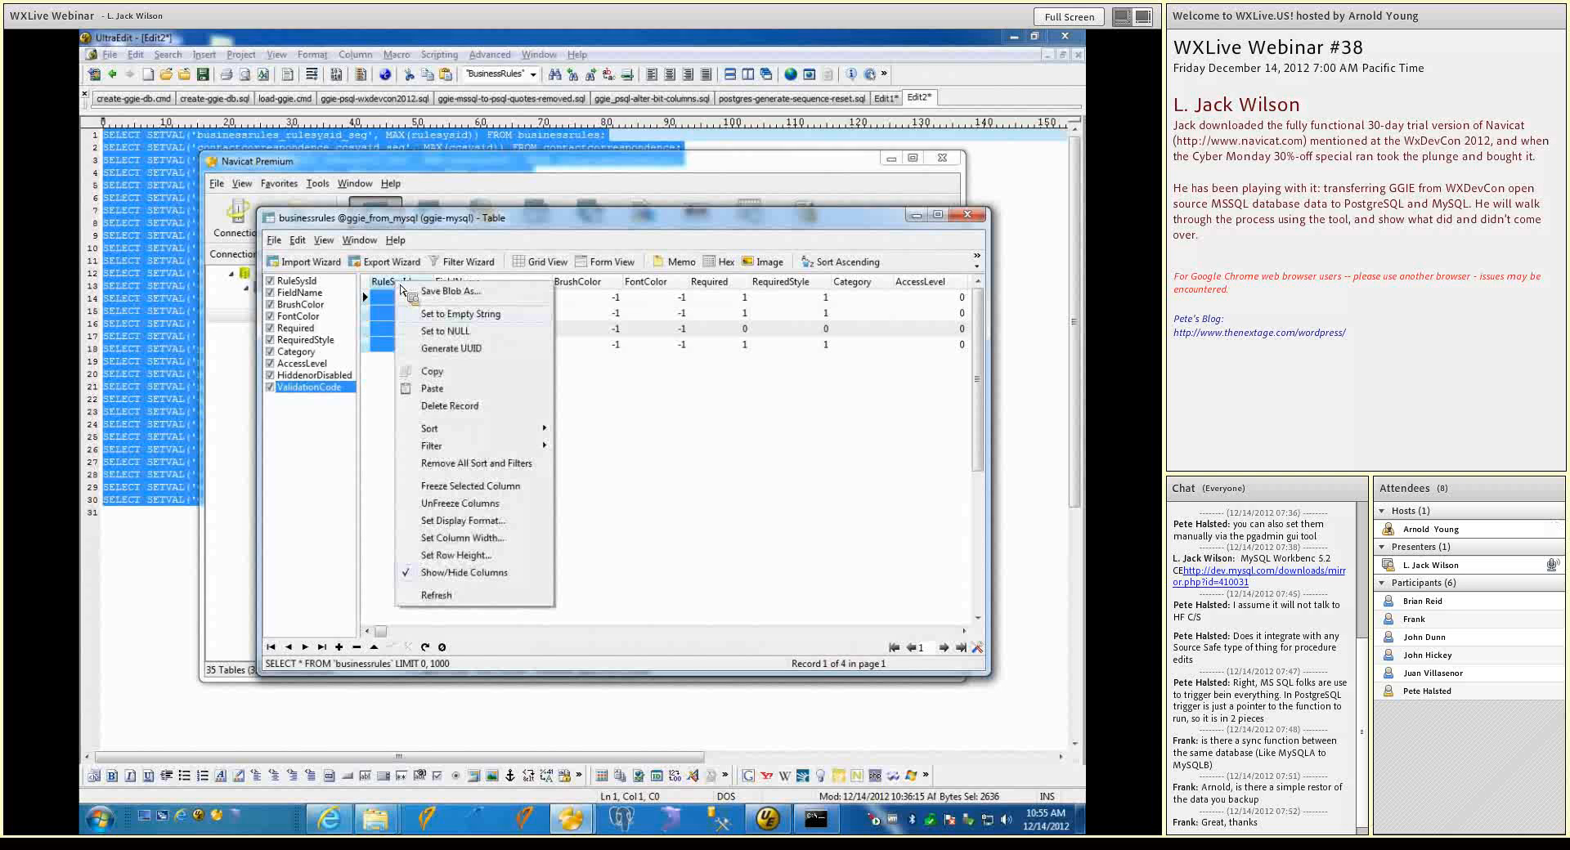
key("Escape")
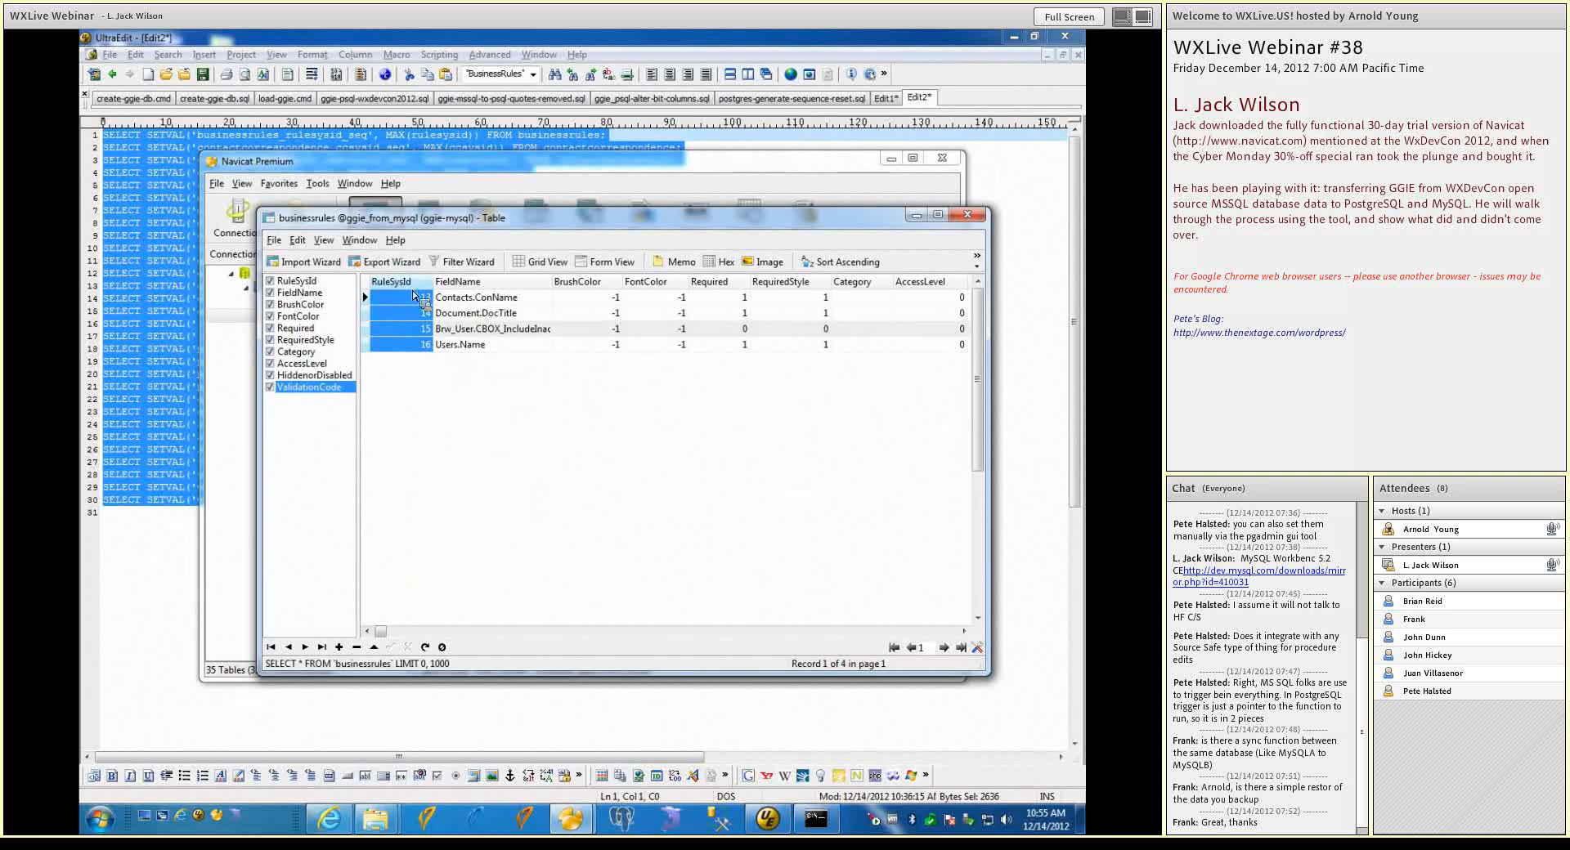
left_click_drag(434, 283, 477, 283)
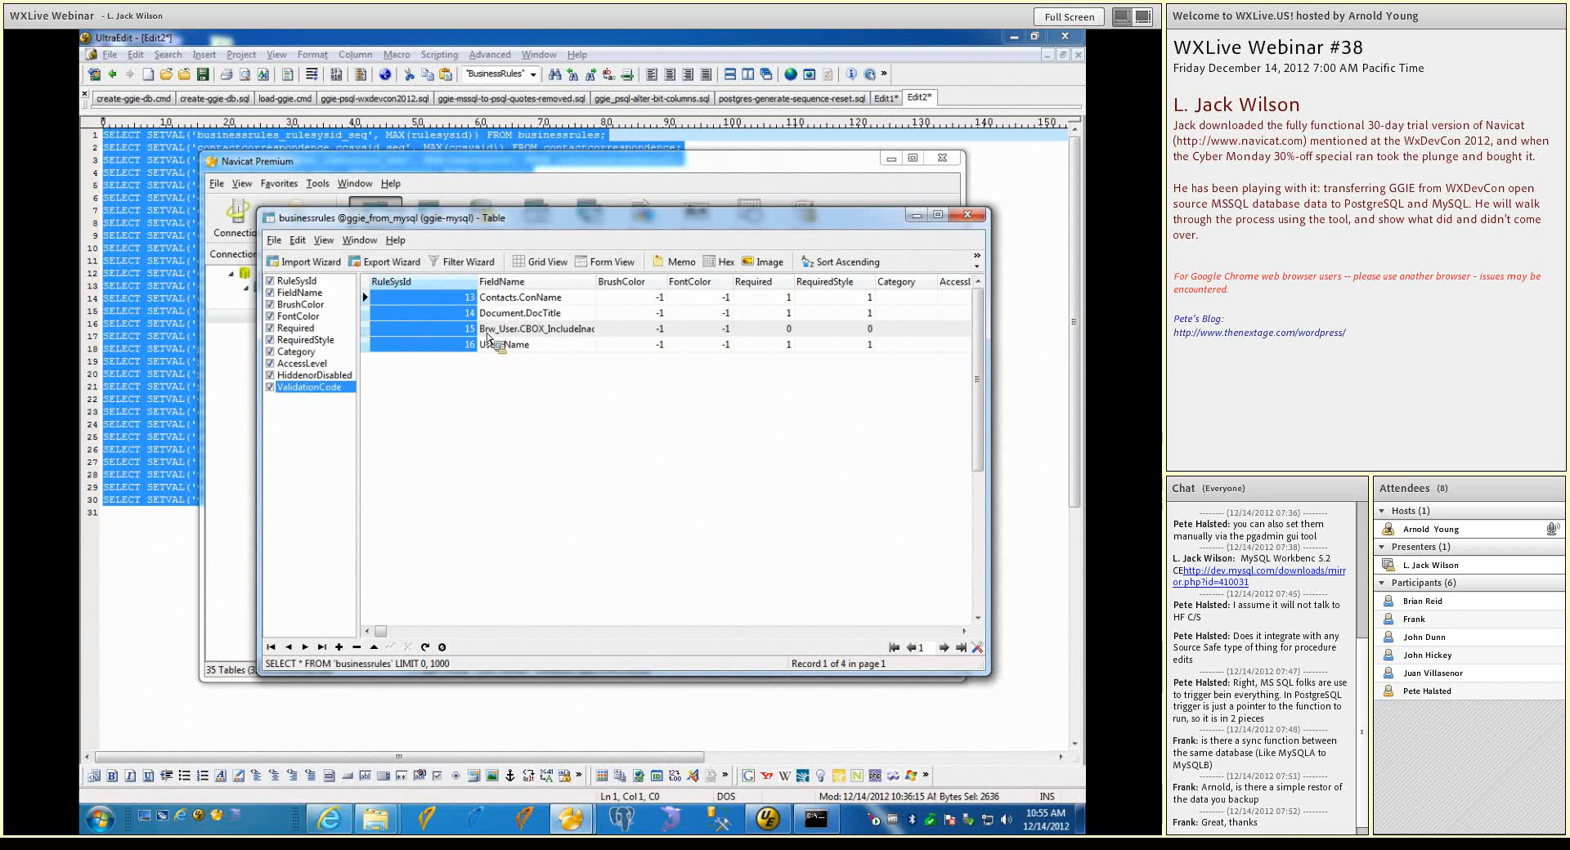
right_click(441, 289)
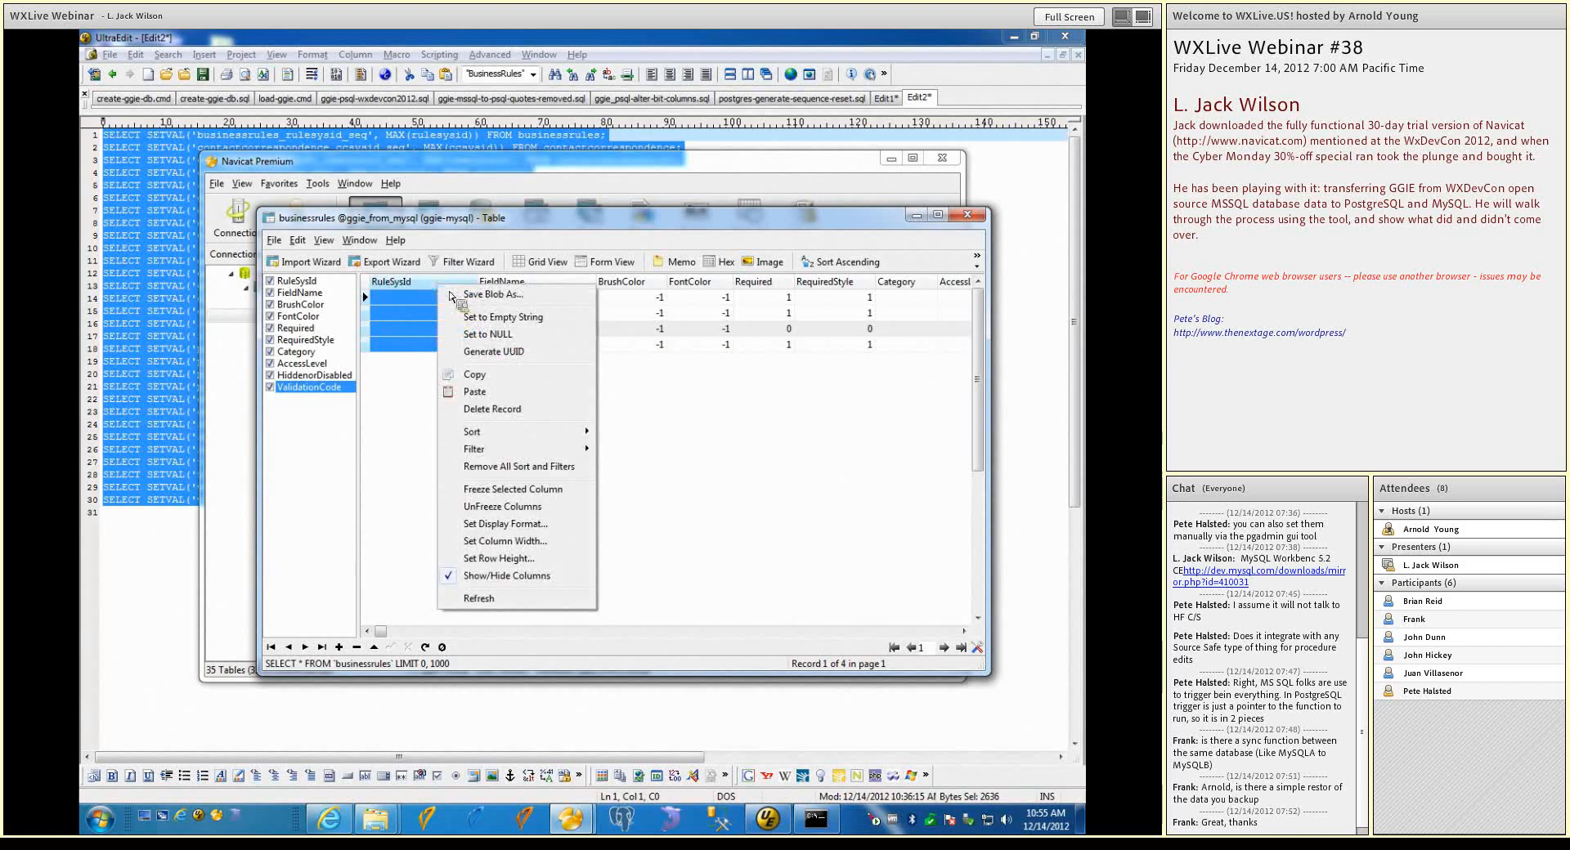
left_click(676, 430)
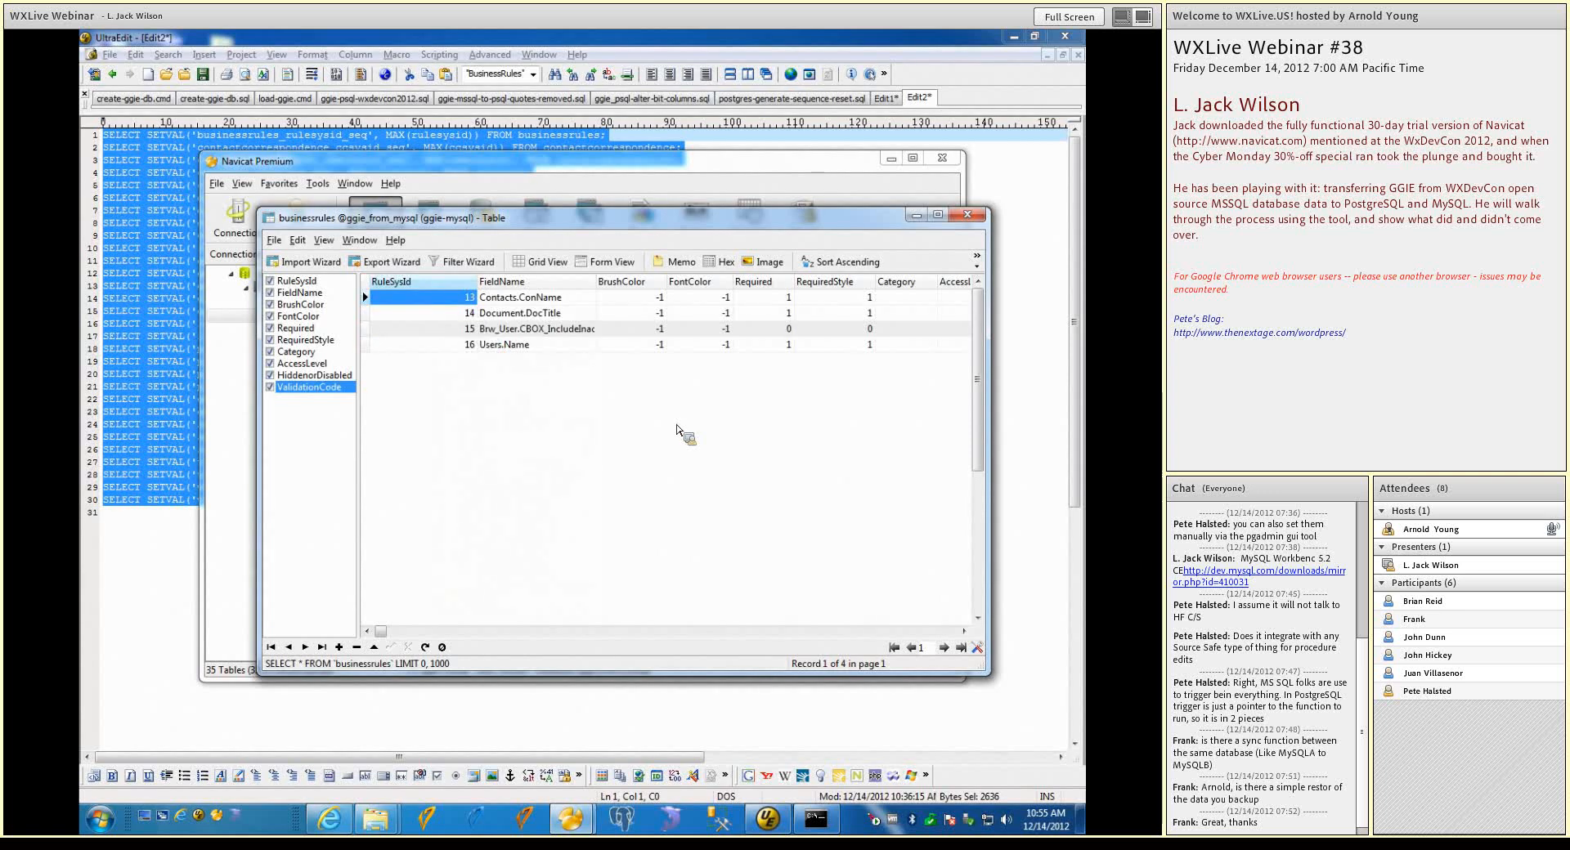